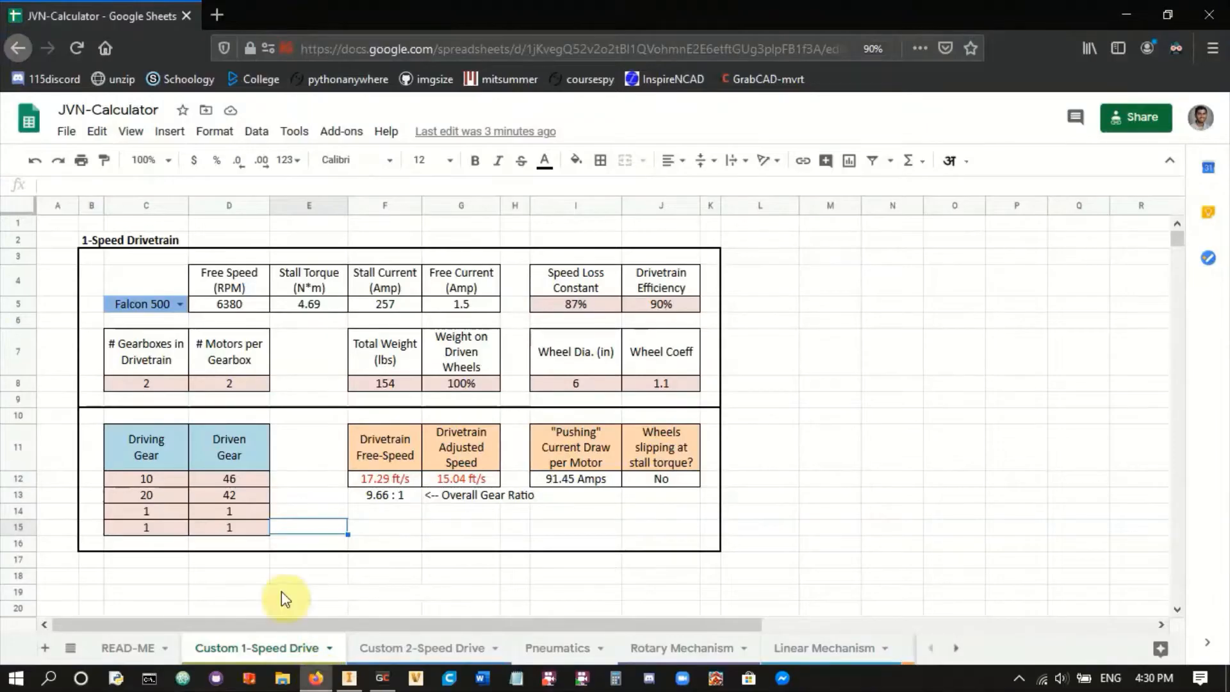
- Compare the gearbox assembly in Inventor with the driving and driven gear values in the JVN-Calculator sheet
{"action": "left_click", "coordinate": [348, 677]}
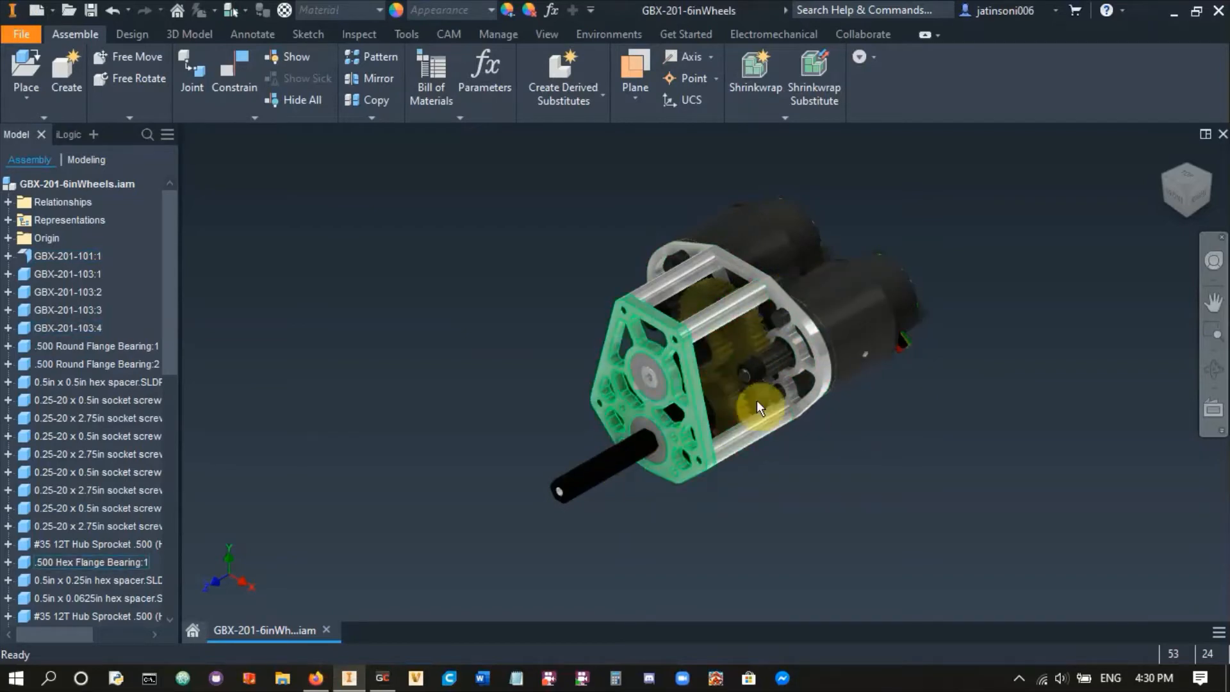
{"action": "left_click", "coordinate": [316, 678]}
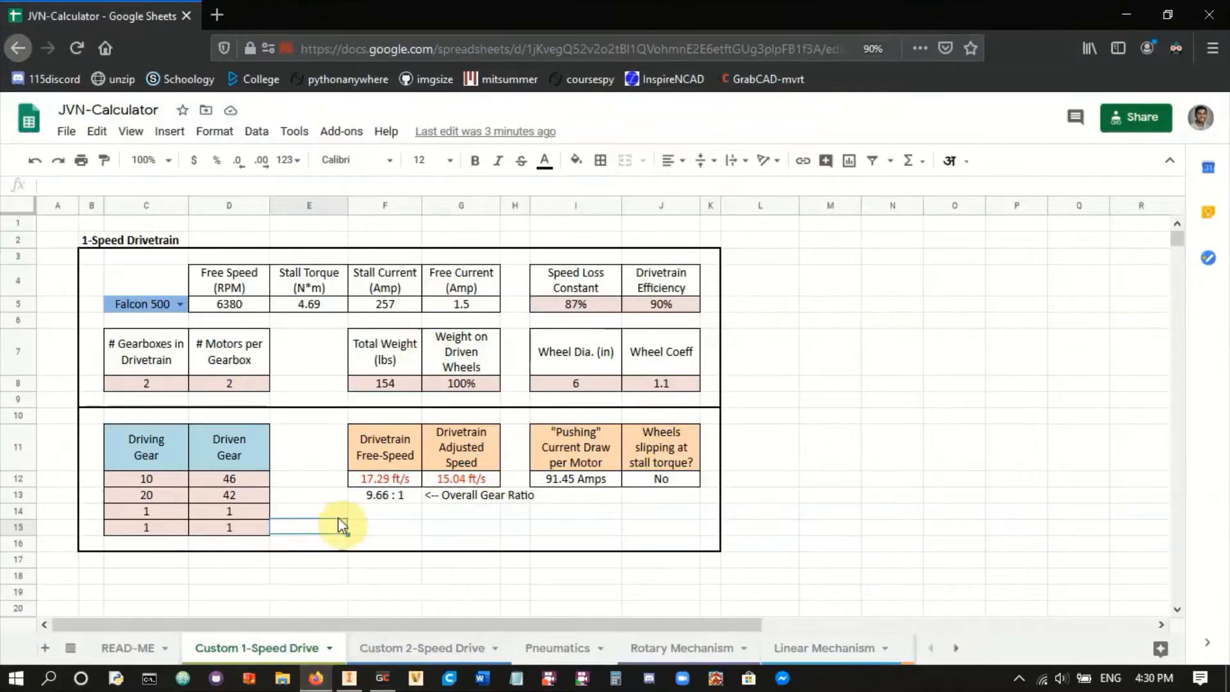
{"action": "left_click", "coordinate": [295, 494]}
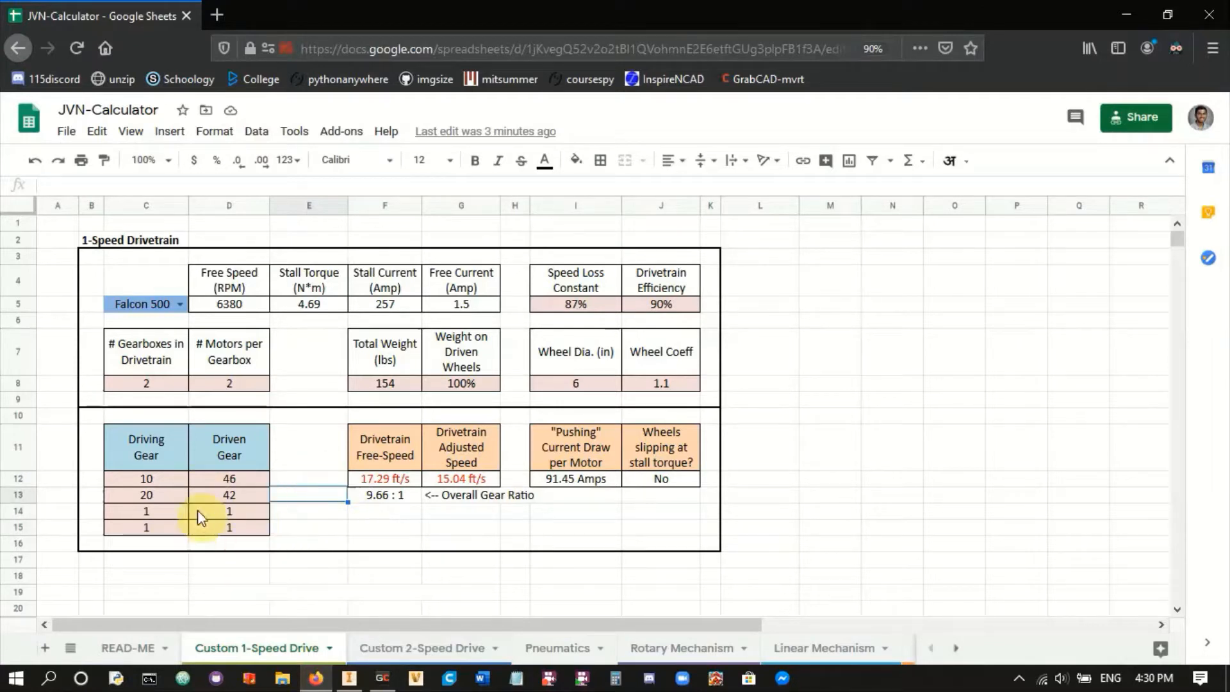
- Switch to Inventor and free-move the motor-side plate out of the gearbox assembly
{"action": "left_click", "coordinate": [351, 683]}
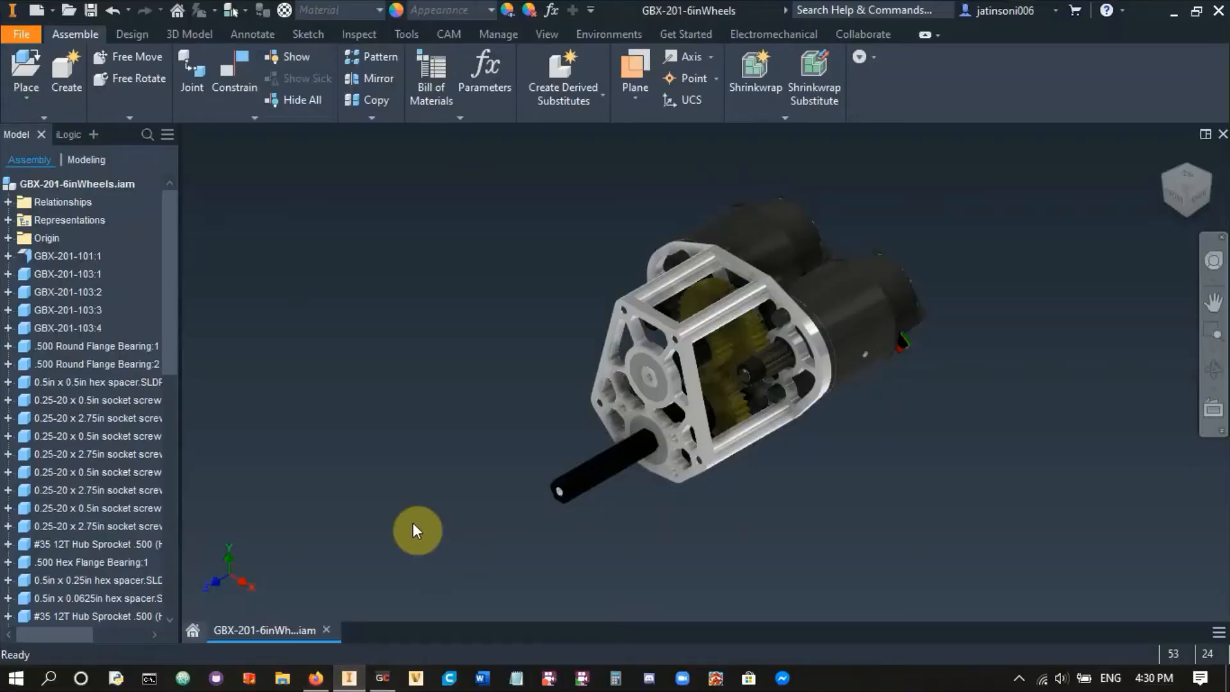
{"action": "middle_click_drag", "start_coordinate": [814, 433], "coordinate": [775, 488]}
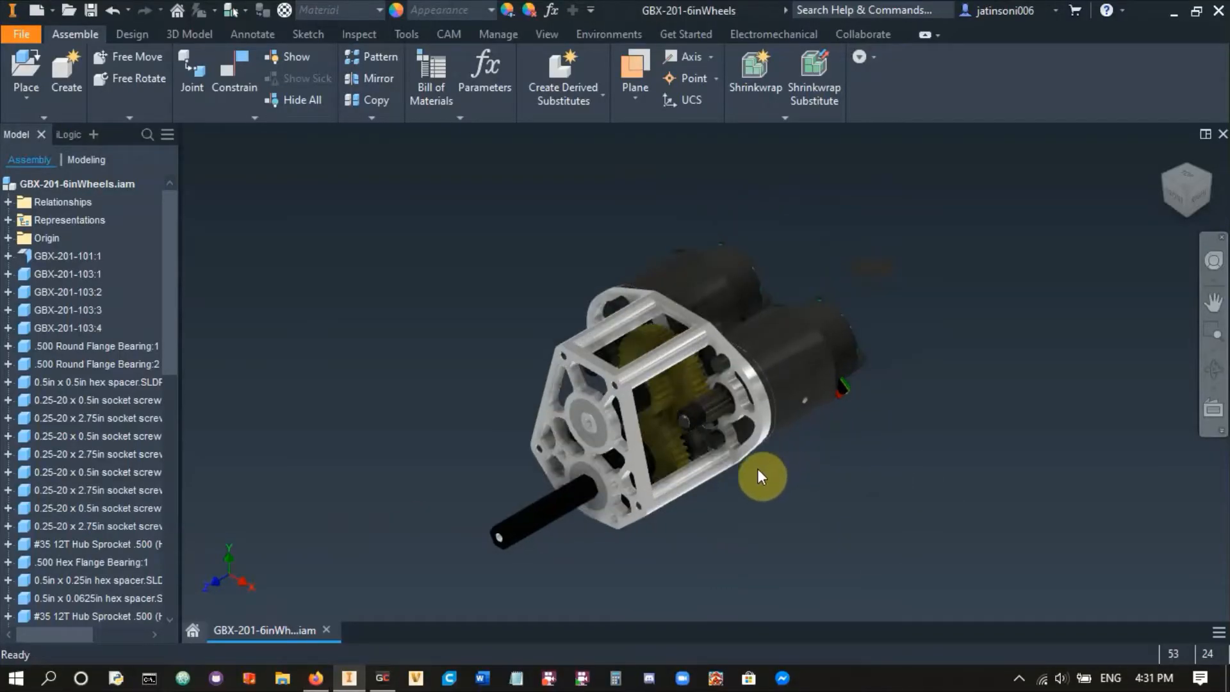
{"action": "key", "text": "v"}
{"action": "left_click_drag", "start_coordinate": [756, 437], "coordinate": [1045, 269]}
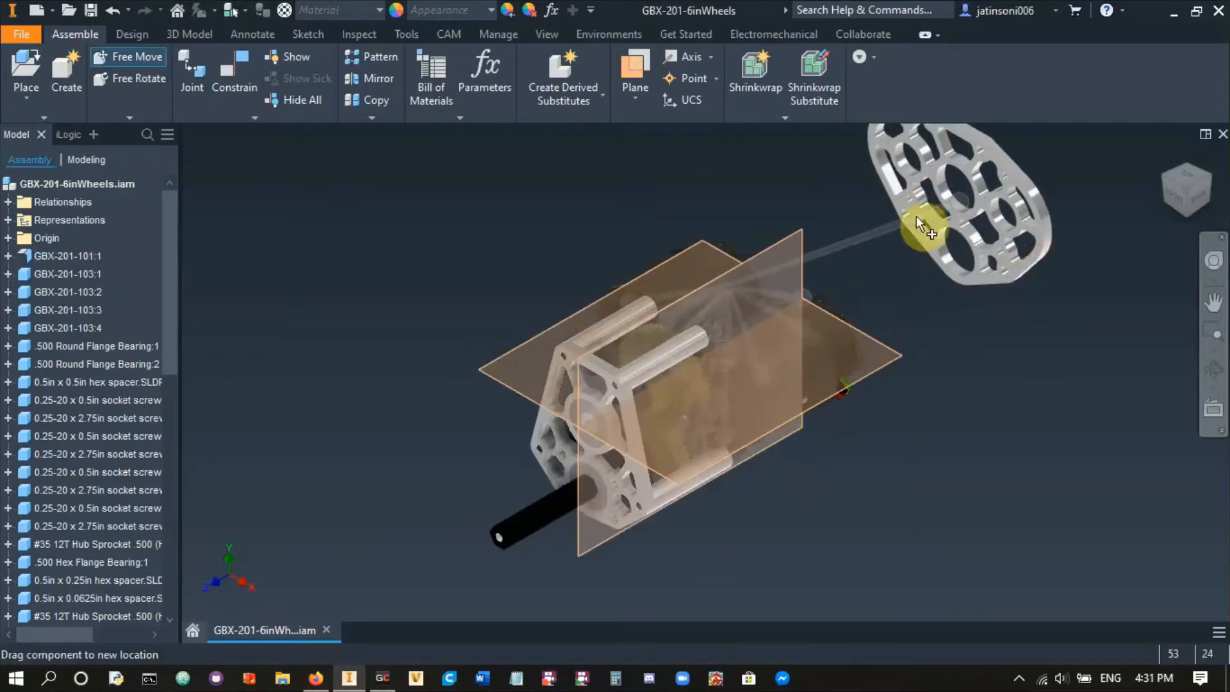
- Examine the pulled-out plate's hole pattern and the gearbox from several angles, and dismiss the save reminder
{"action": "middle_click_drag", "start_coordinate": [933, 481], "coordinate": [805, 517], "text": "shift"}
{"action": "scroll", "coordinate": [686, 276], "scroll_direction": "up", "scroll_amount": 4}
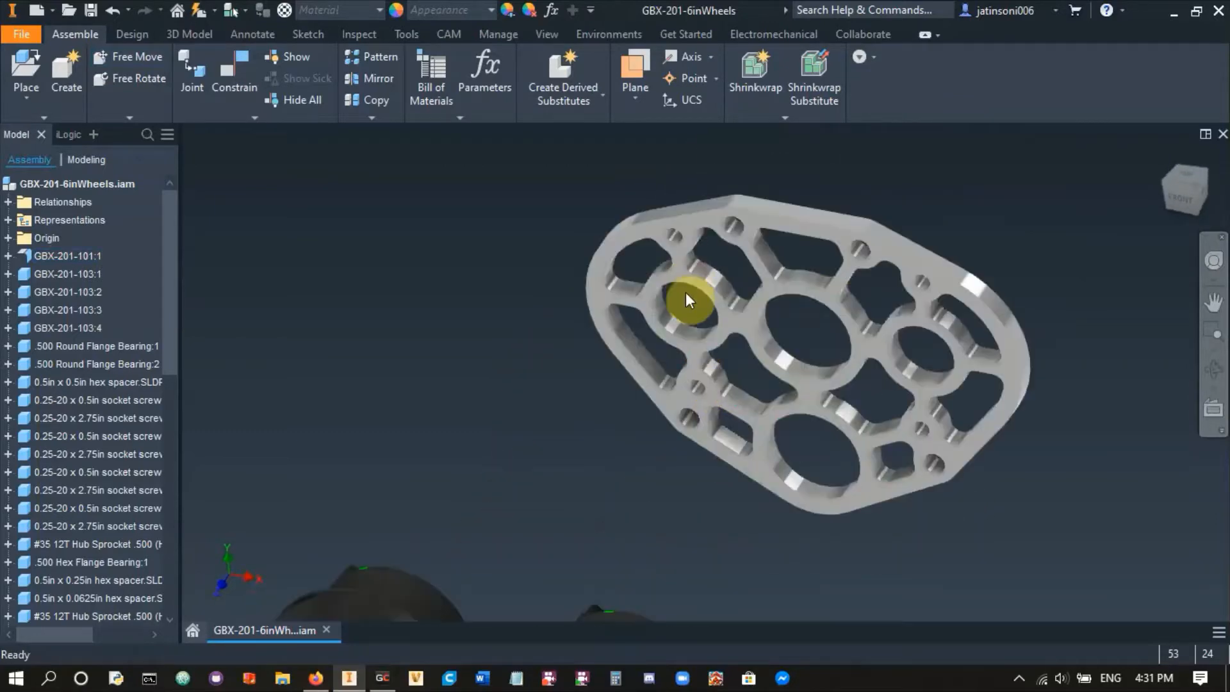
{"action": "scroll", "coordinate": [769, 513], "scroll_direction": "down", "scroll_amount": 4}
{"action": "middle_click_drag", "start_coordinate": [736, 541], "coordinate": [668, 310]}
{"action": "middle_click_drag", "start_coordinate": [713, 465], "coordinate": [774, 458], "text": "shift"}
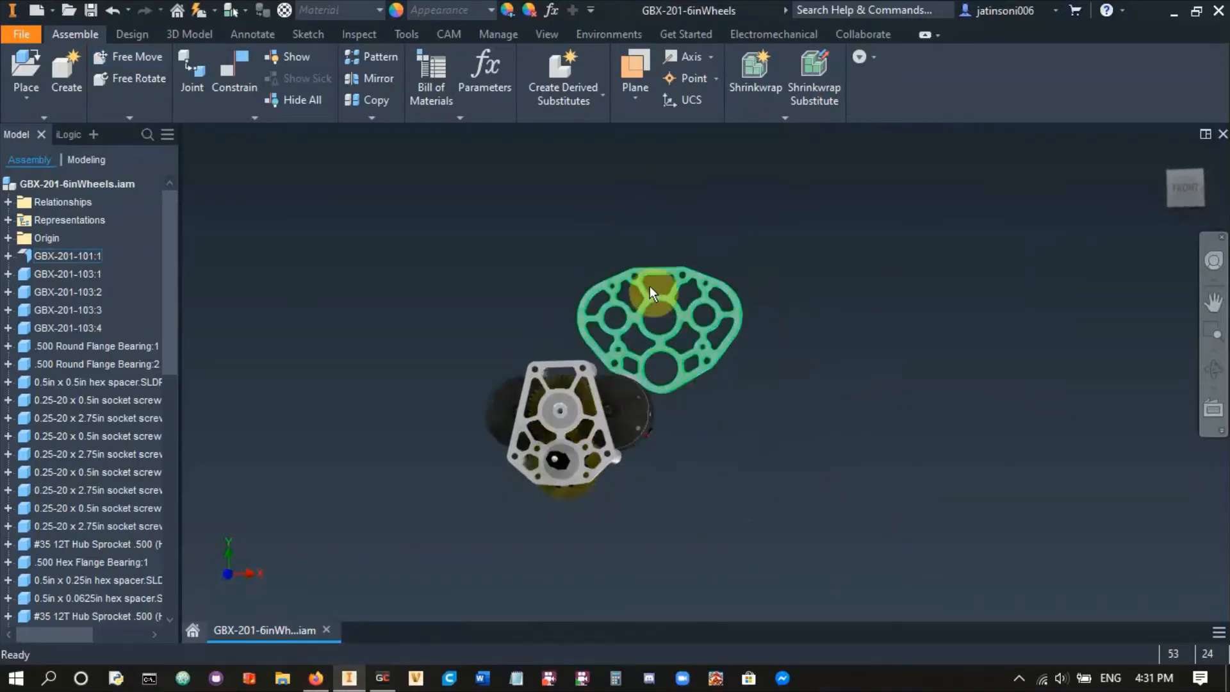
{"action": "middle_click_drag", "start_coordinate": [692, 382], "coordinate": [439, 283], "text": "shift"}
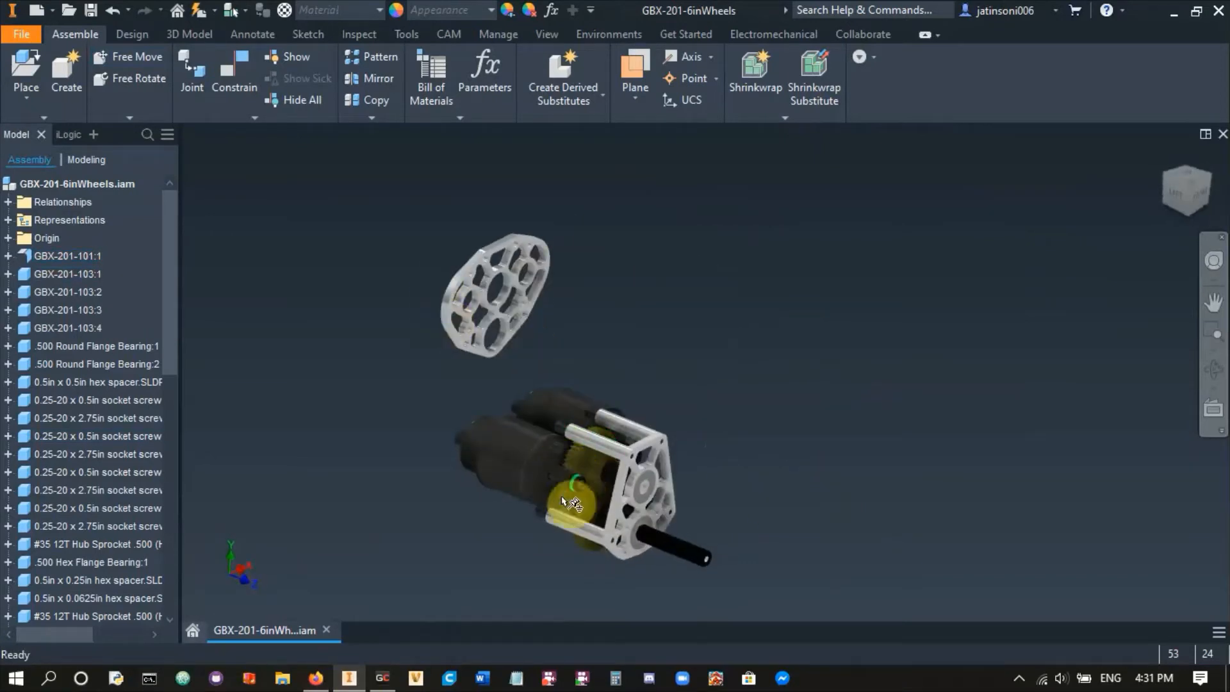
{"action": "middle_click_drag", "start_coordinate": [732, 371], "coordinate": [686, 352], "text": "shift"}
{"action": "scroll", "coordinate": [731, 336], "scroll_direction": "up", "scroll_amount": 3}
{"action": "left_click", "coordinate": [730, 313]}
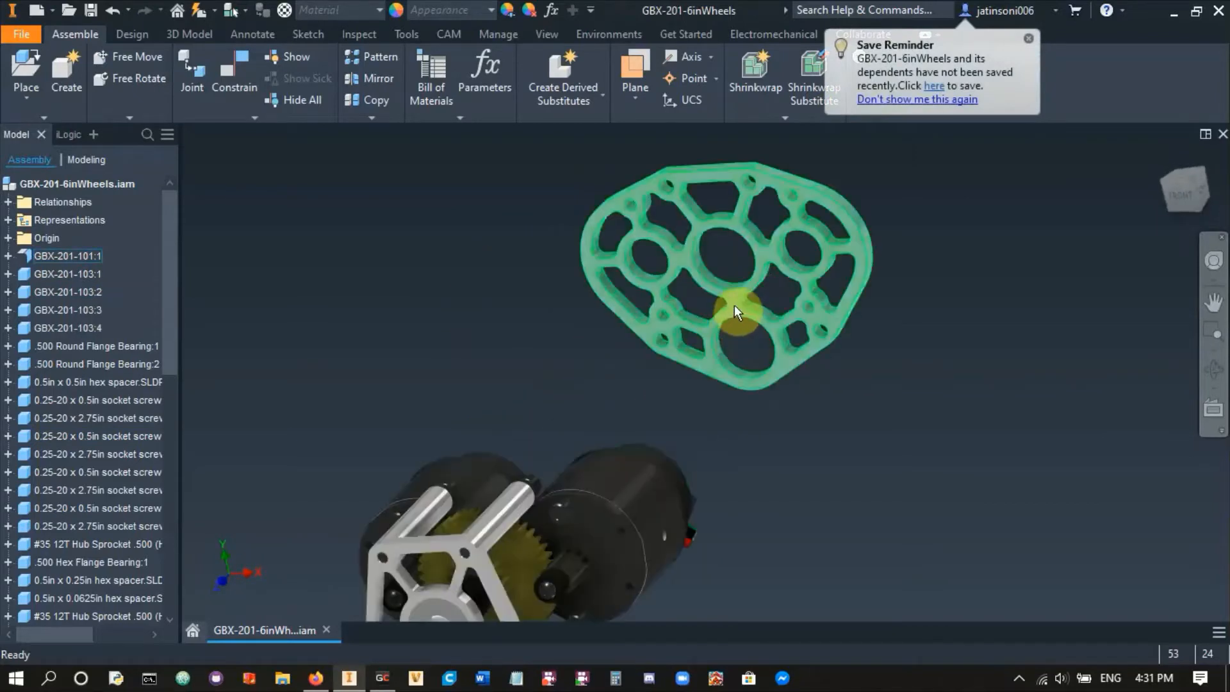
{"action": "left_click", "coordinate": [1028, 40]}
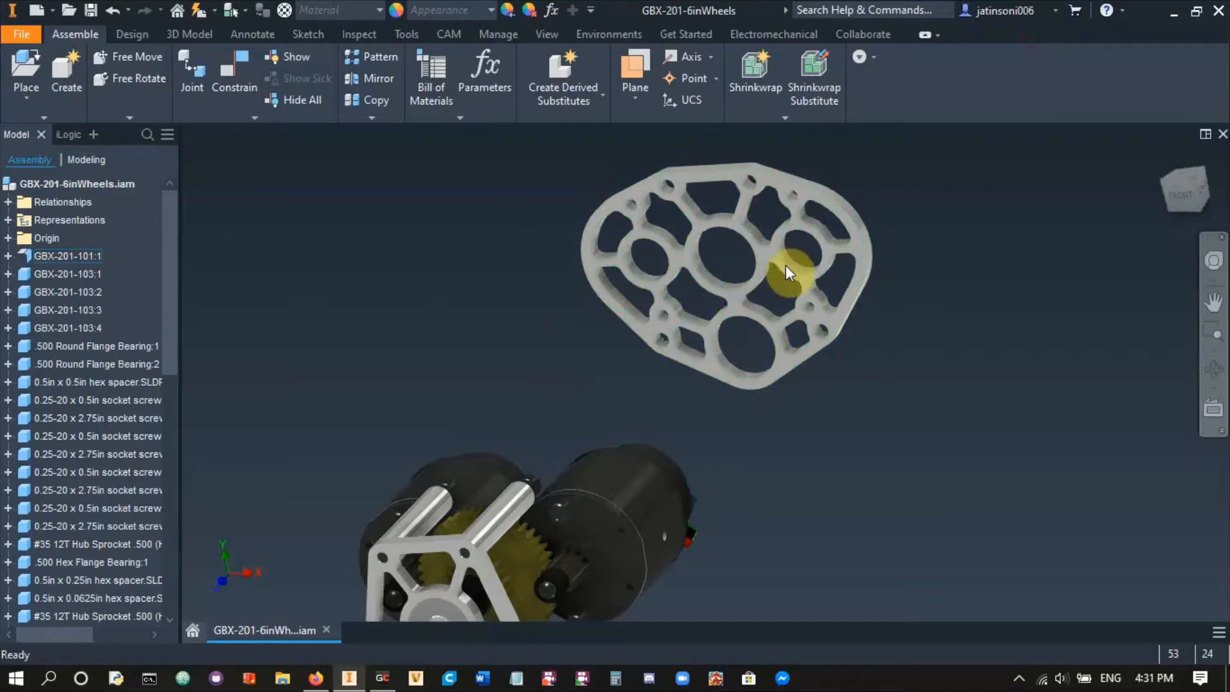
- Create a new part and replace its default sketch with a new 2D sketch on the front origin plane
{"action": "left_click", "coordinate": [55, 11]}
{"action": "left_click", "coordinate": [79, 110]}
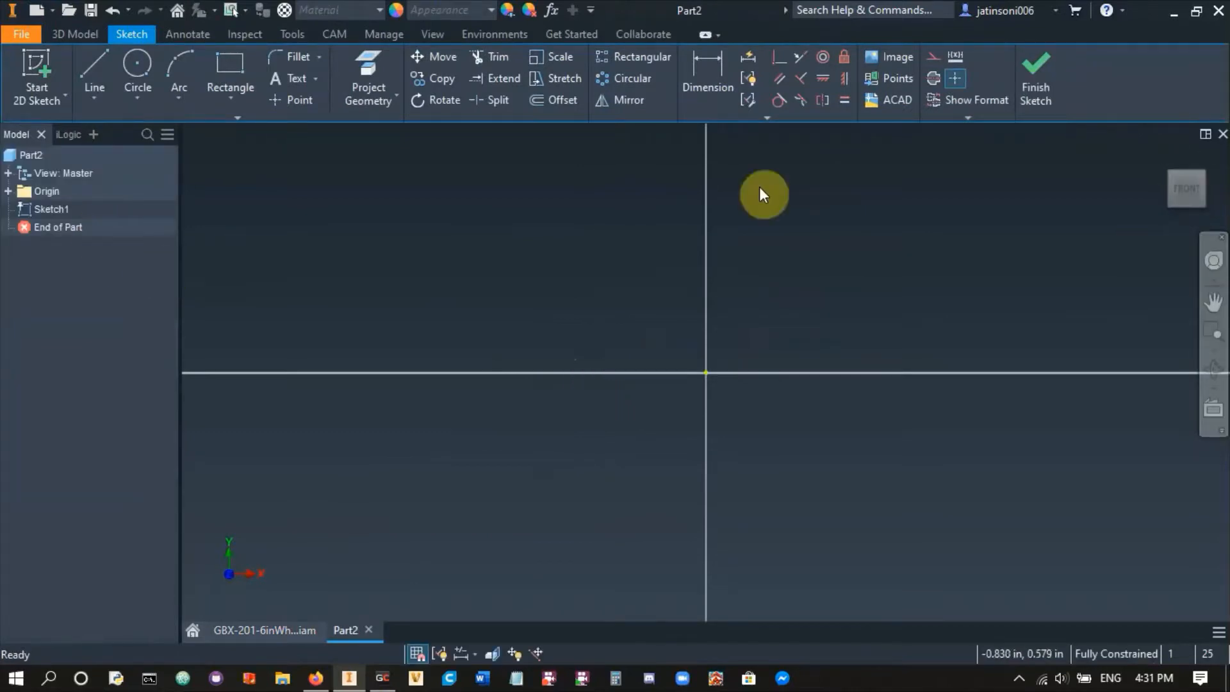
{"action": "left_click", "coordinate": [1020, 94]}
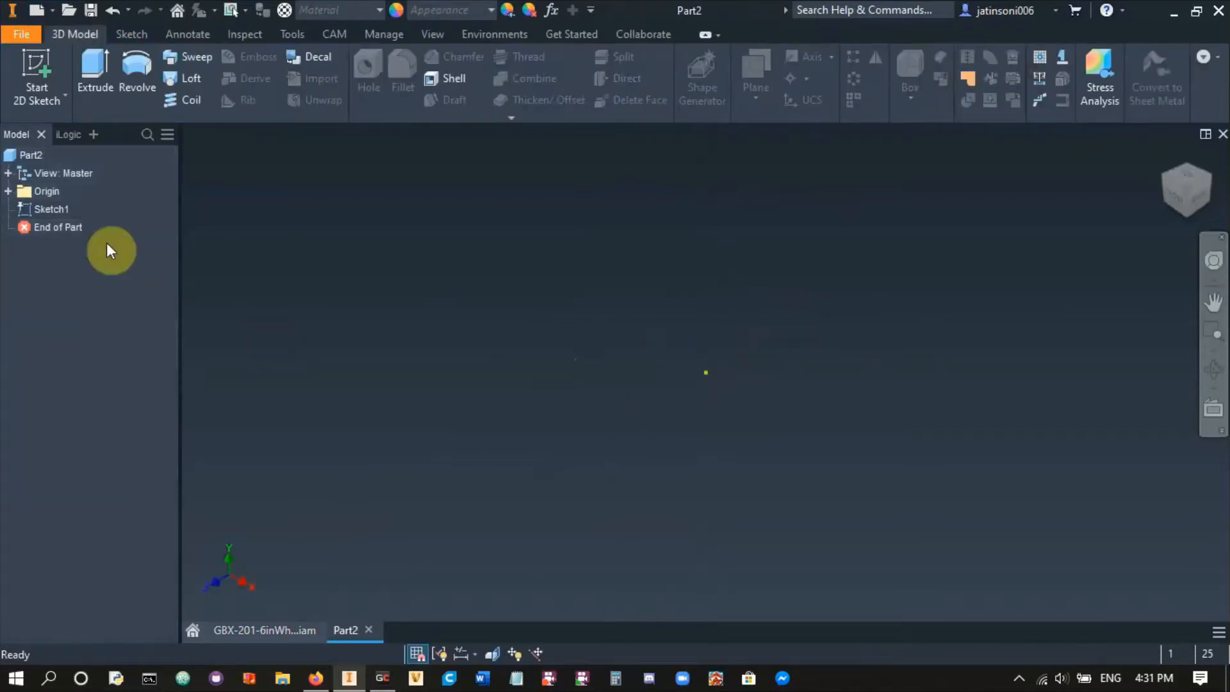
{"action": "right_click", "coordinate": [48, 206]}
{"action": "left_click", "coordinate": [79, 260]}
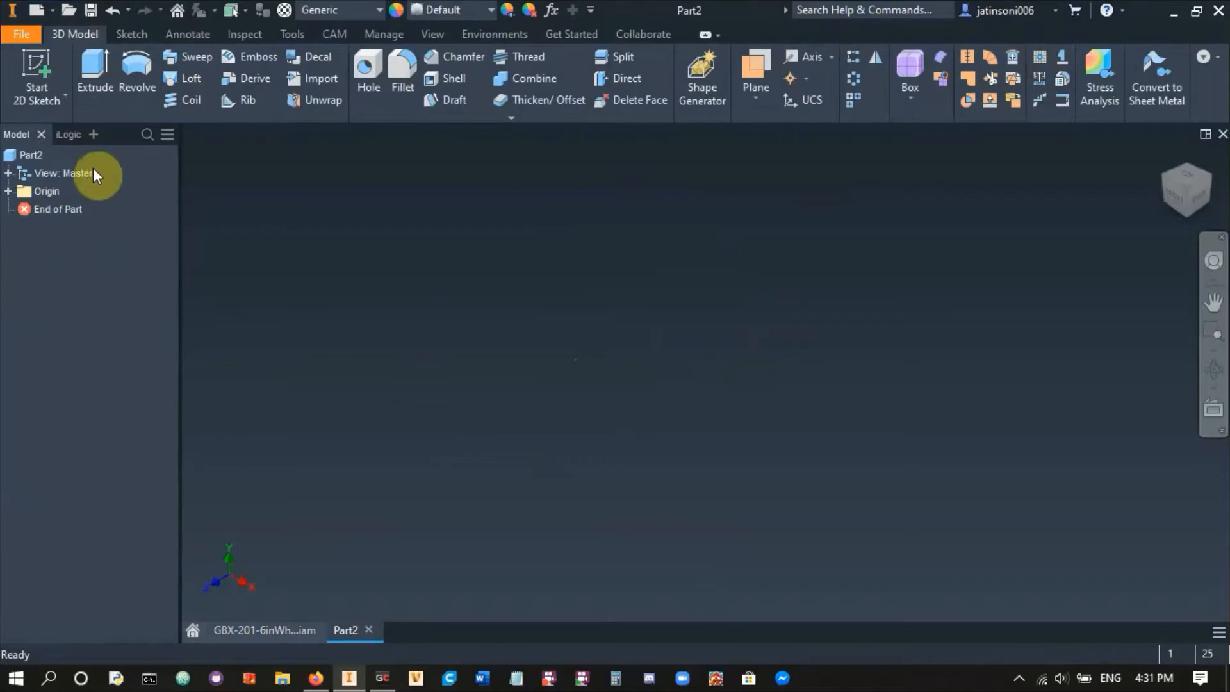
{"action": "left_click", "coordinate": [37, 67]}
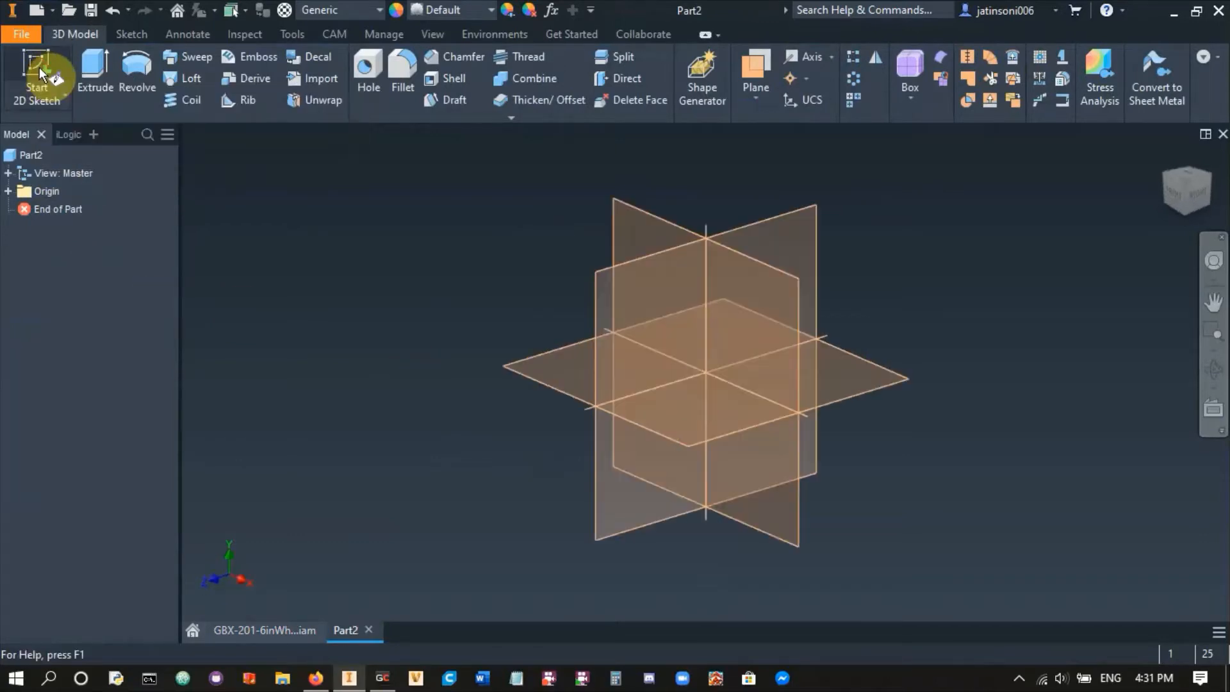
{"action": "left_click", "coordinate": [767, 304]}
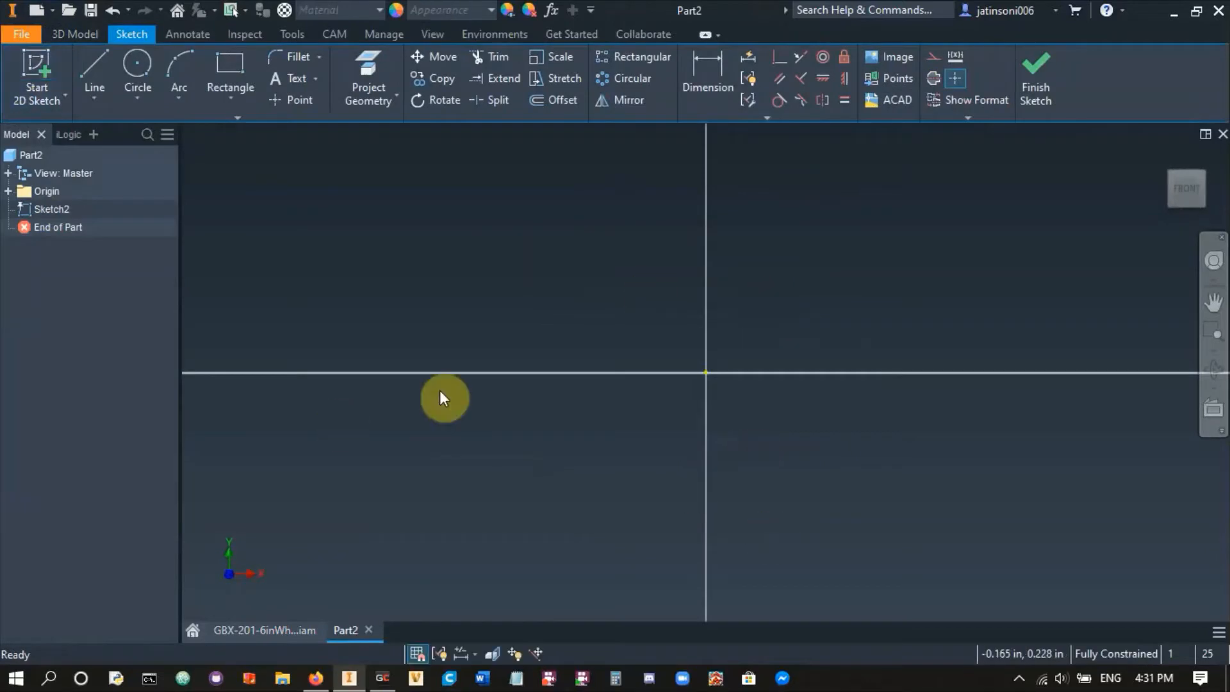
- Switch to the JVN-Calculator sheet and set the 1-speed drivetrain's wheel diameter to 4 in
{"action": "left_click", "coordinate": [283, 629]}
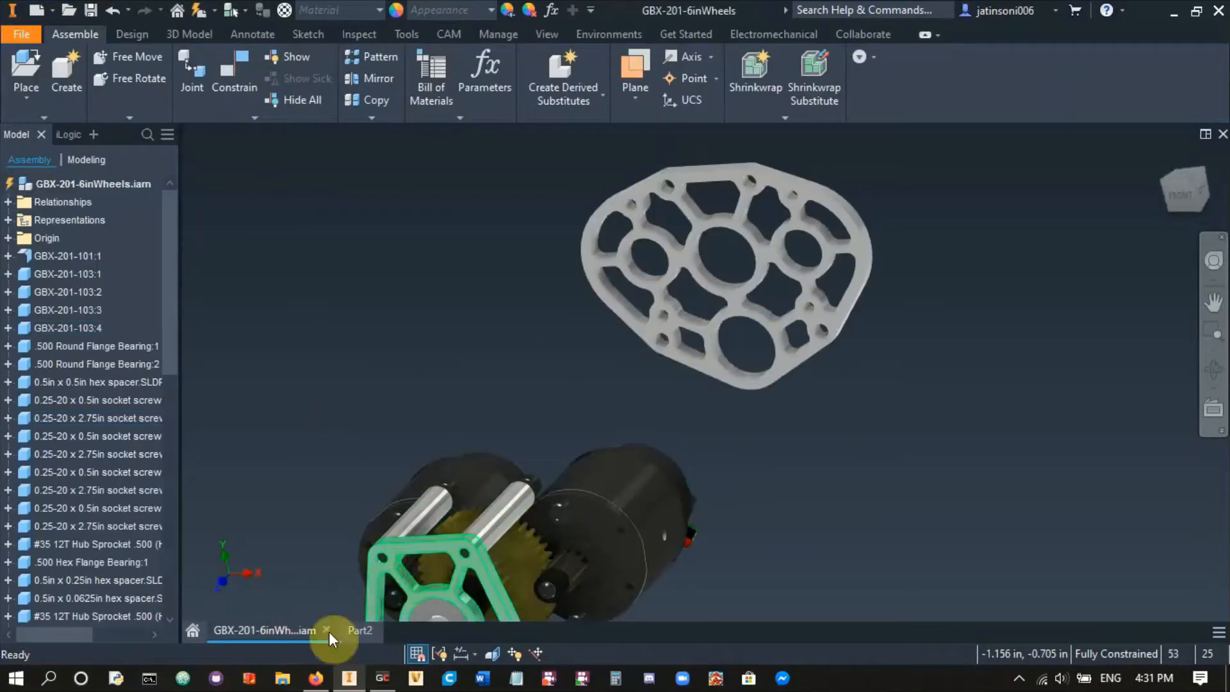
{"action": "left_click", "coordinate": [316, 678]}
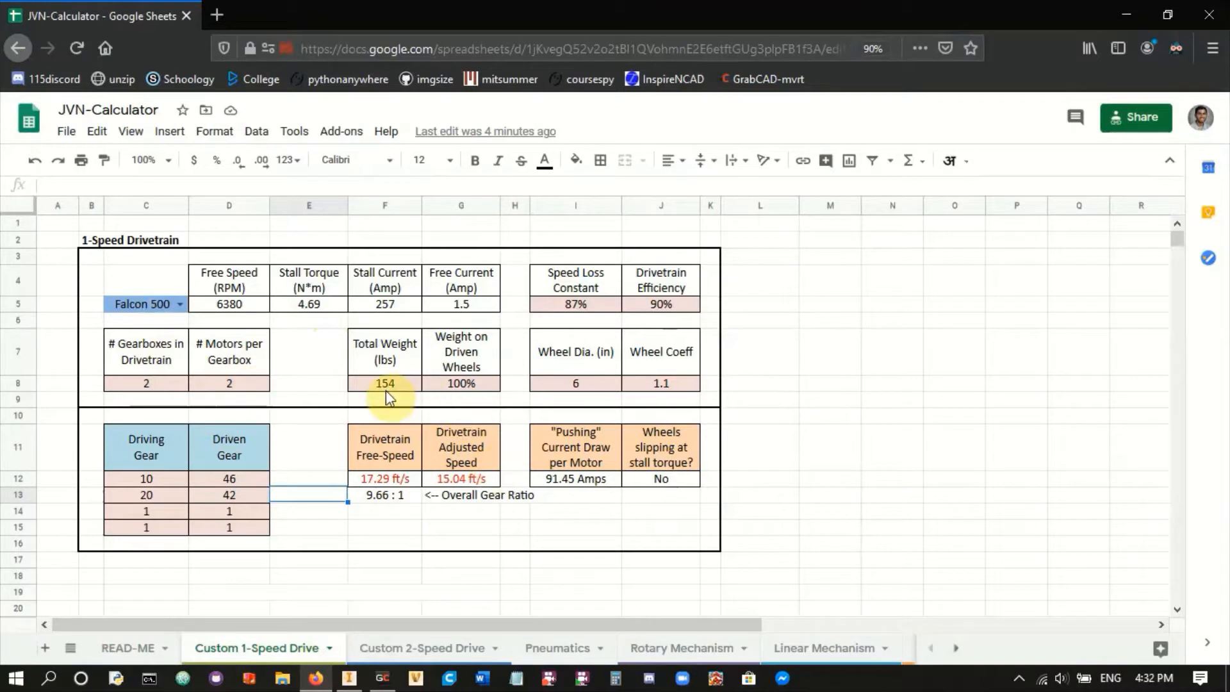
{"action": "left_click", "coordinate": [559, 388]}
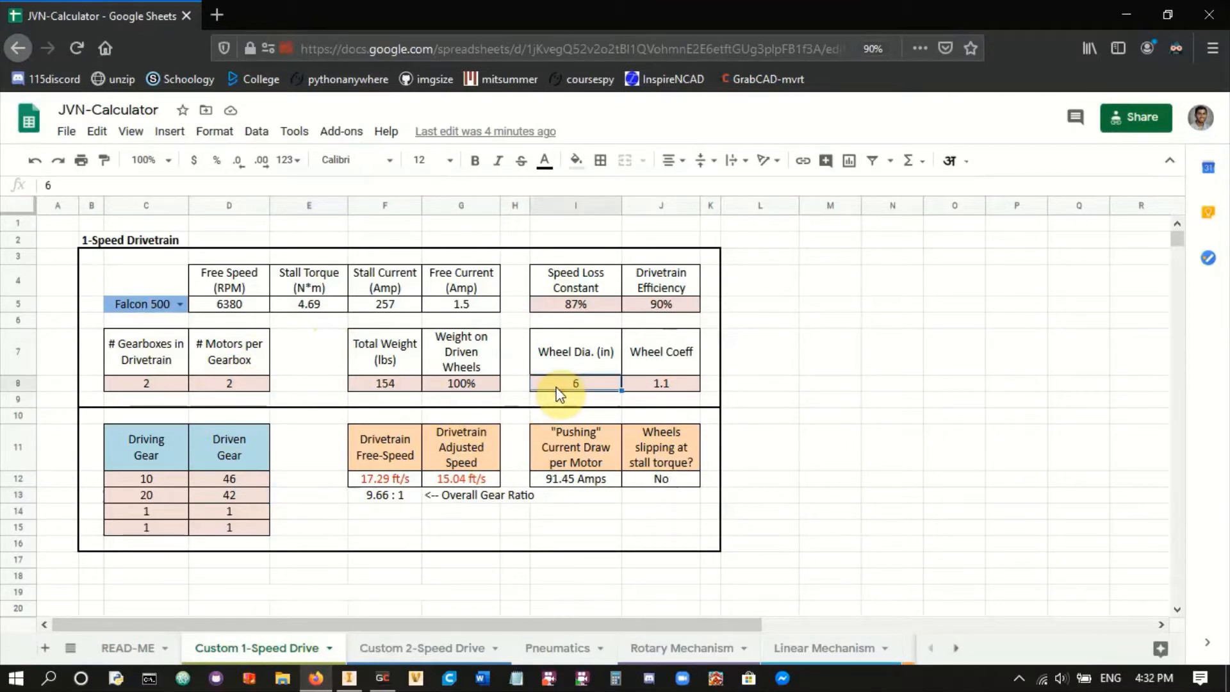
{"action": "key", "text": "Return"}
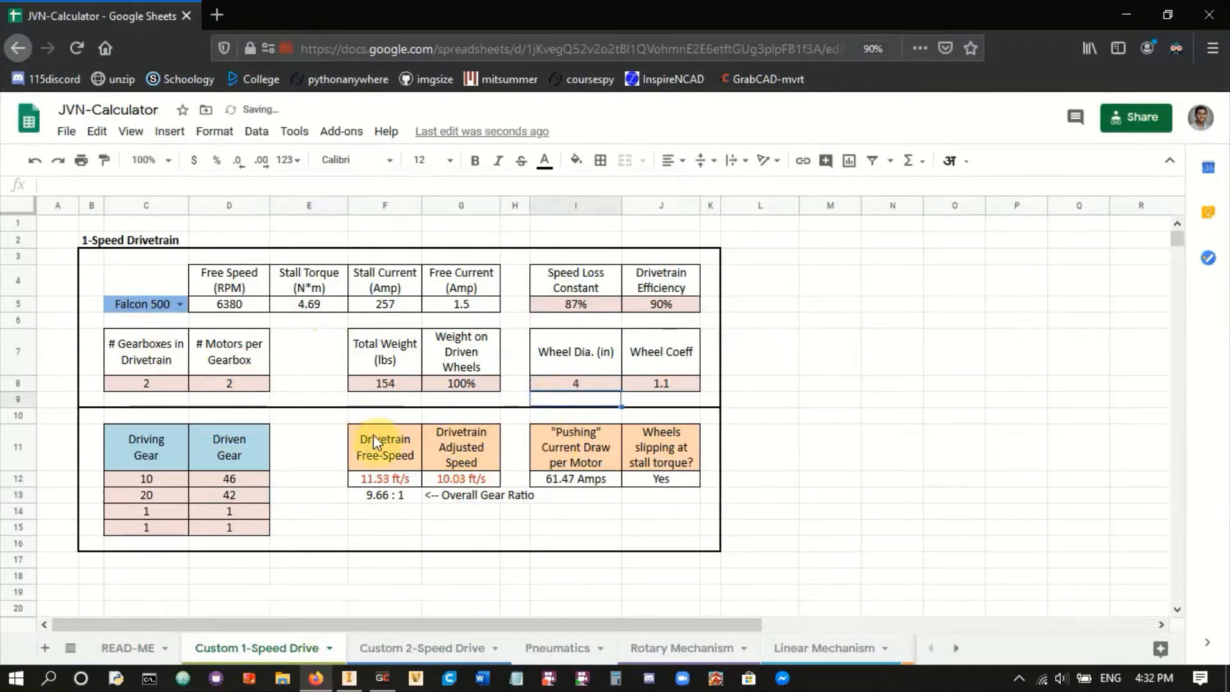
- Search the web in a new tab for "vex pro hex gears" and open the 20 DP, 1/2" Hex Bore Gears page
{"action": "left_click", "coordinate": [155, 482]}
{"action": "left_click", "coordinate": [224, 482]}
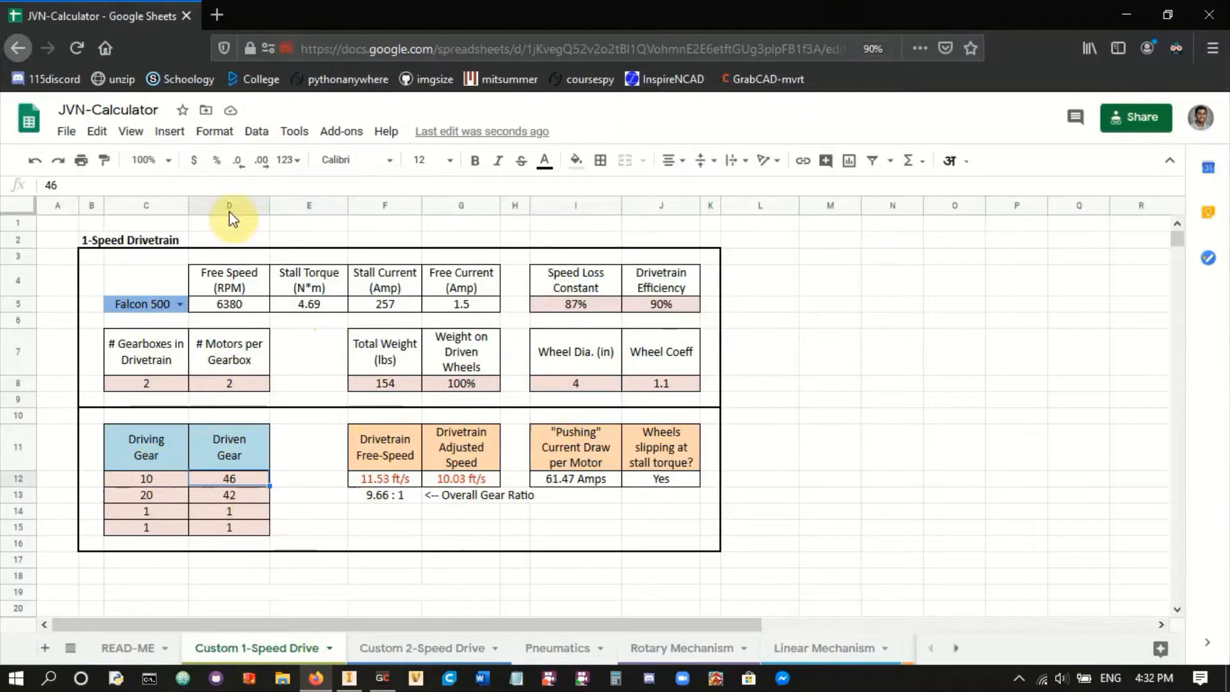
{"action": "key", "text": "ctrl+t"}
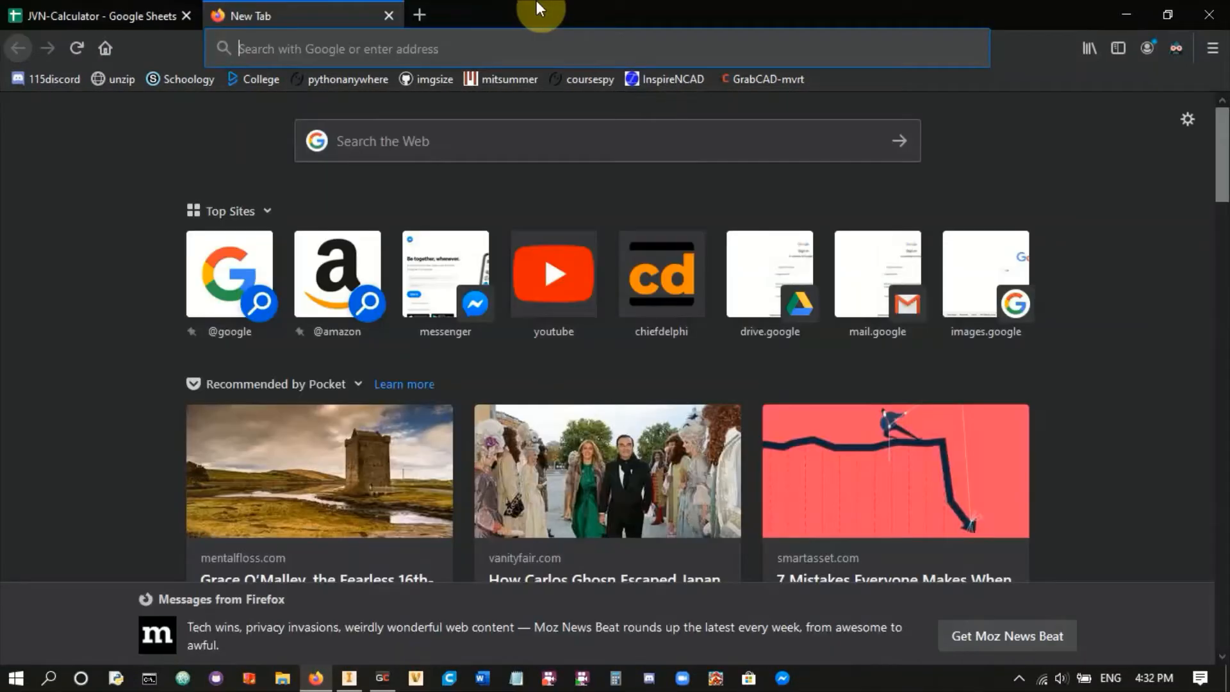
{"action": "type", "text": "vex pro hex gears"}
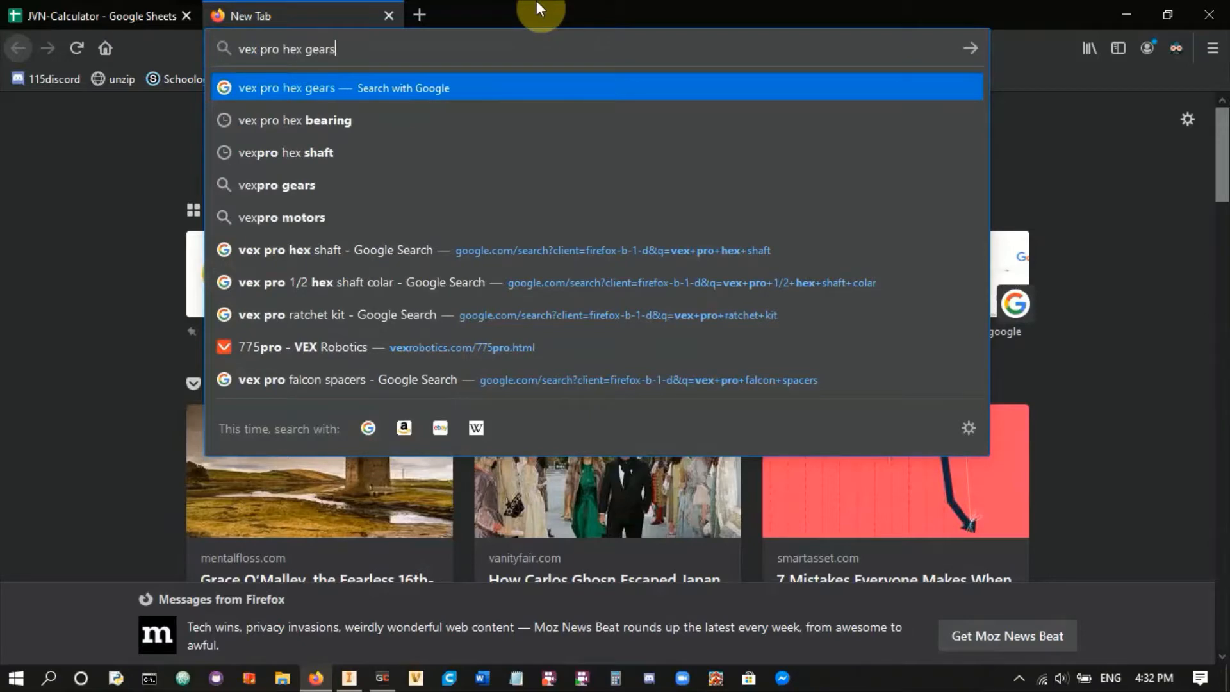
{"action": "key", "text": "Return"}
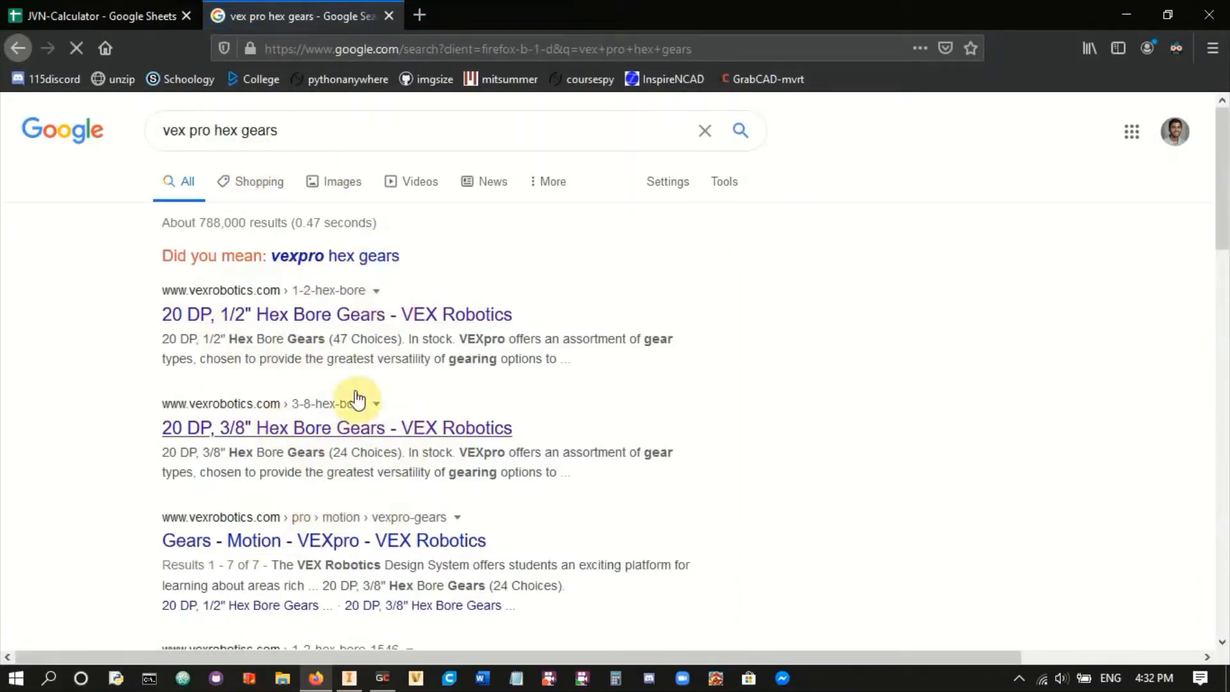
{"action": "left_click", "coordinate": [241, 321]}
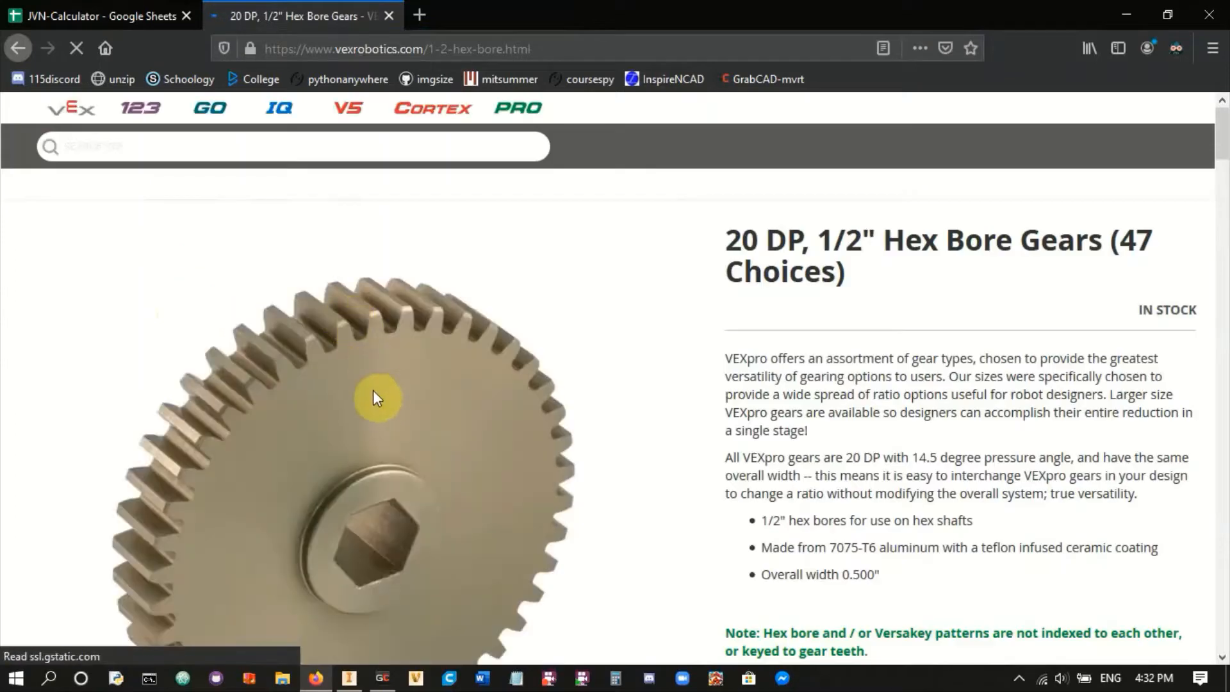
- Review the available tooth counts in the 1/2" hex bore gear list
{"action": "scroll", "coordinate": [375, 449], "scroll_direction": "down", "scroll_amount": 10}
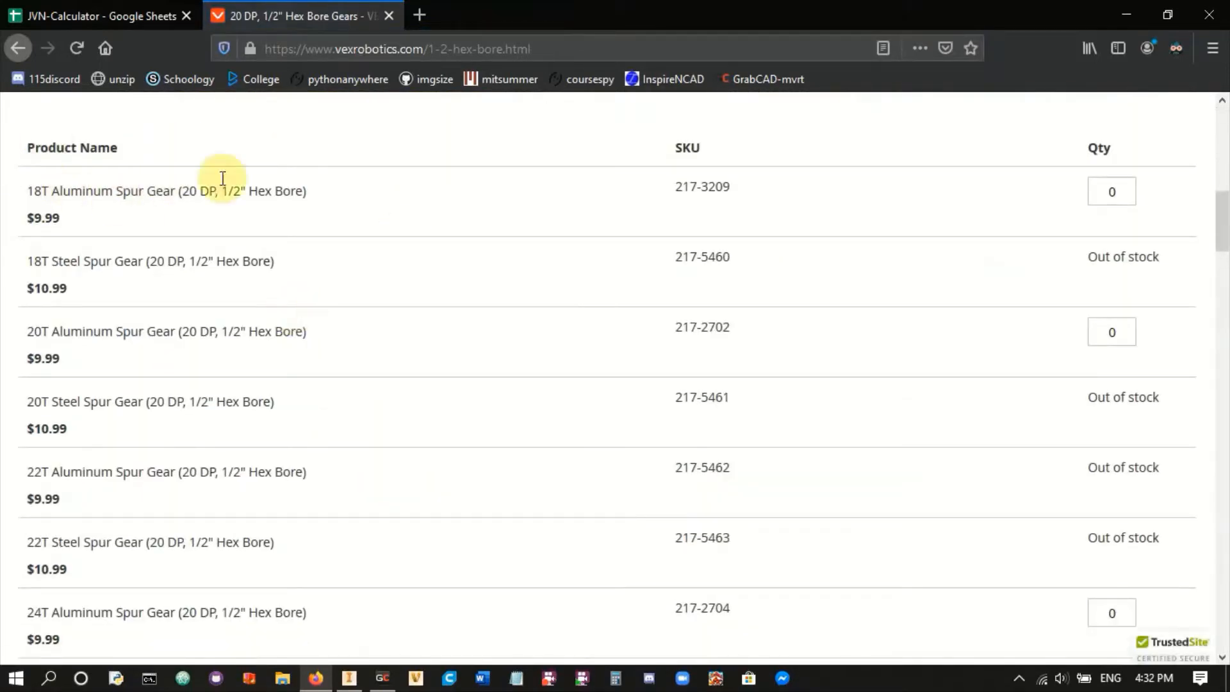
{"action": "scroll", "coordinate": [80, 216], "scroll_direction": "up", "scroll_amount": 2}
{"action": "scroll", "coordinate": [84, 237], "scroll_direction": "down", "scroll_amount": 7}
{"action": "scroll", "coordinate": [89, 260], "scroll_direction": "up", "scroll_amount": 3}
{"action": "scroll", "coordinate": [90, 259], "scroll_direction": "down", "scroll_amount": 2}
{"action": "scroll", "coordinate": [92, 260], "scroll_direction": "down", "scroll_amount": 5}
{"action": "scroll", "coordinate": [92, 272], "scroll_direction": "down", "scroll_amount": 20}
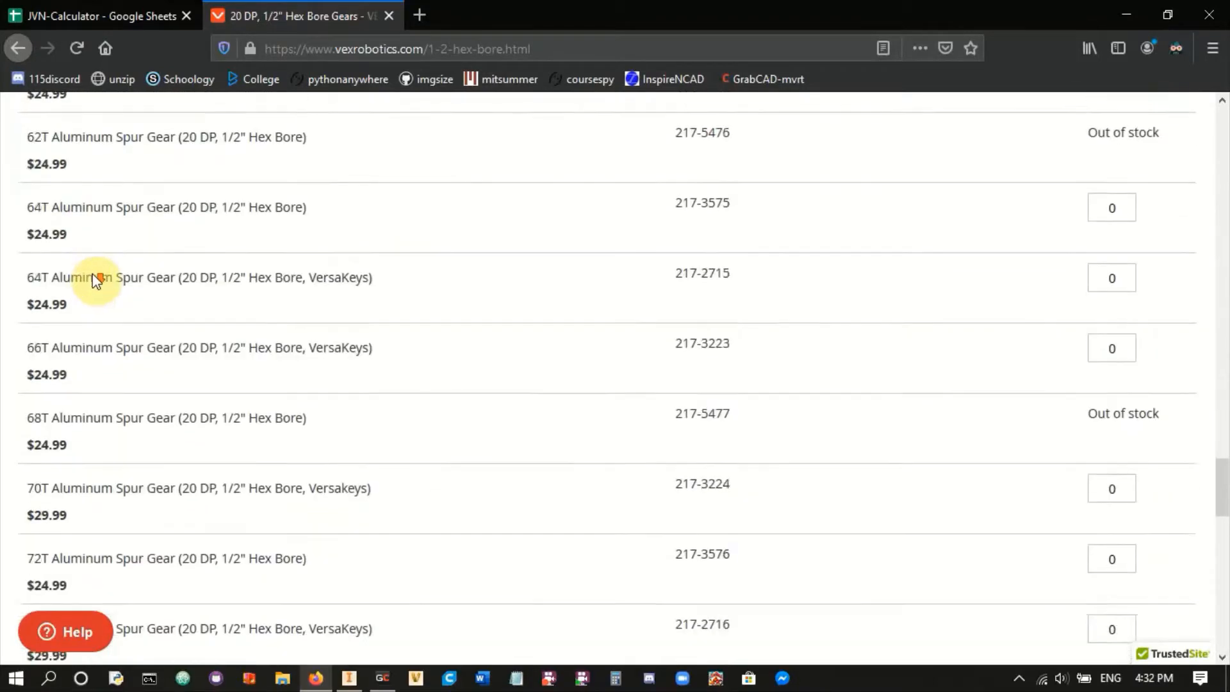
{"action": "scroll", "coordinate": [93, 276], "scroll_direction": "down", "scroll_amount": 9}
{"action": "scroll", "coordinate": [234, 346], "scroll_direction": "down", "scroll_amount": 1}
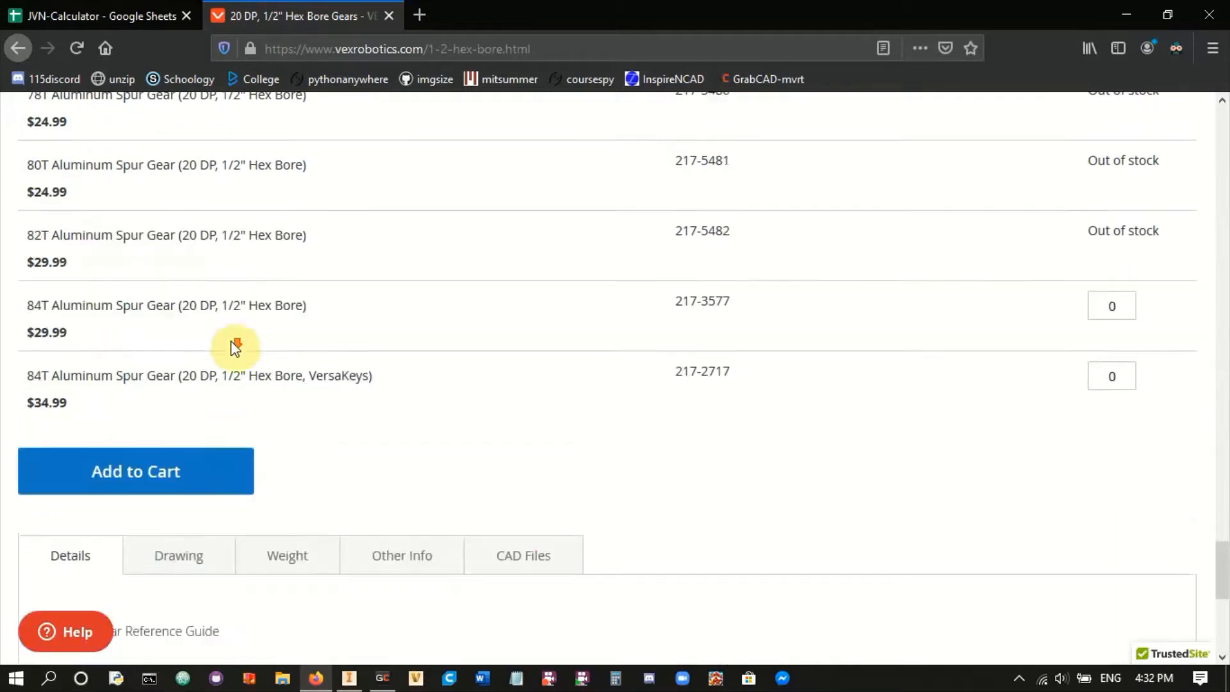
{"action": "scroll", "coordinate": [357, 338], "scroll_direction": "down", "scroll_amount": 3}
{"action": "scroll", "coordinate": [352, 320], "scroll_direction": "down", "scroll_amount": 3}
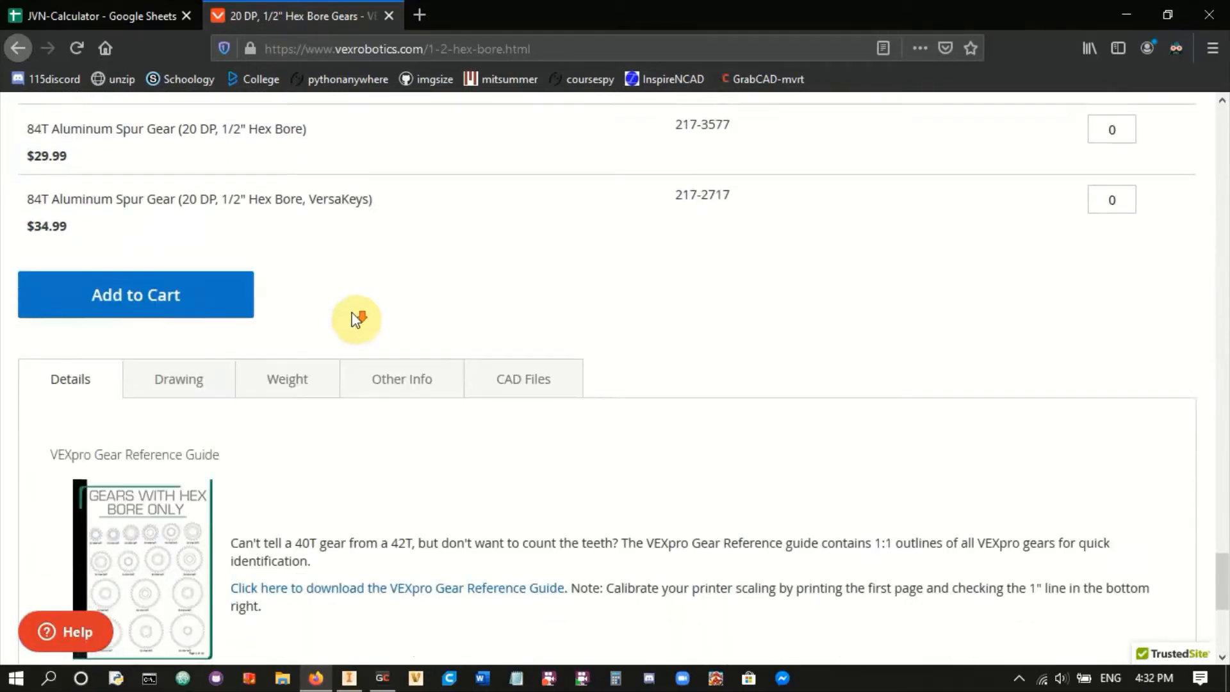
{"action": "scroll", "coordinate": [401, 335], "scroll_direction": "down", "scroll_amount": 3}
{"action": "scroll", "coordinate": [401, 333], "scroll_direction": "up", "scroll_amount": 12}
{"action": "scroll", "coordinate": [477, 295], "scroll_direction": "up", "scroll_amount": 10}
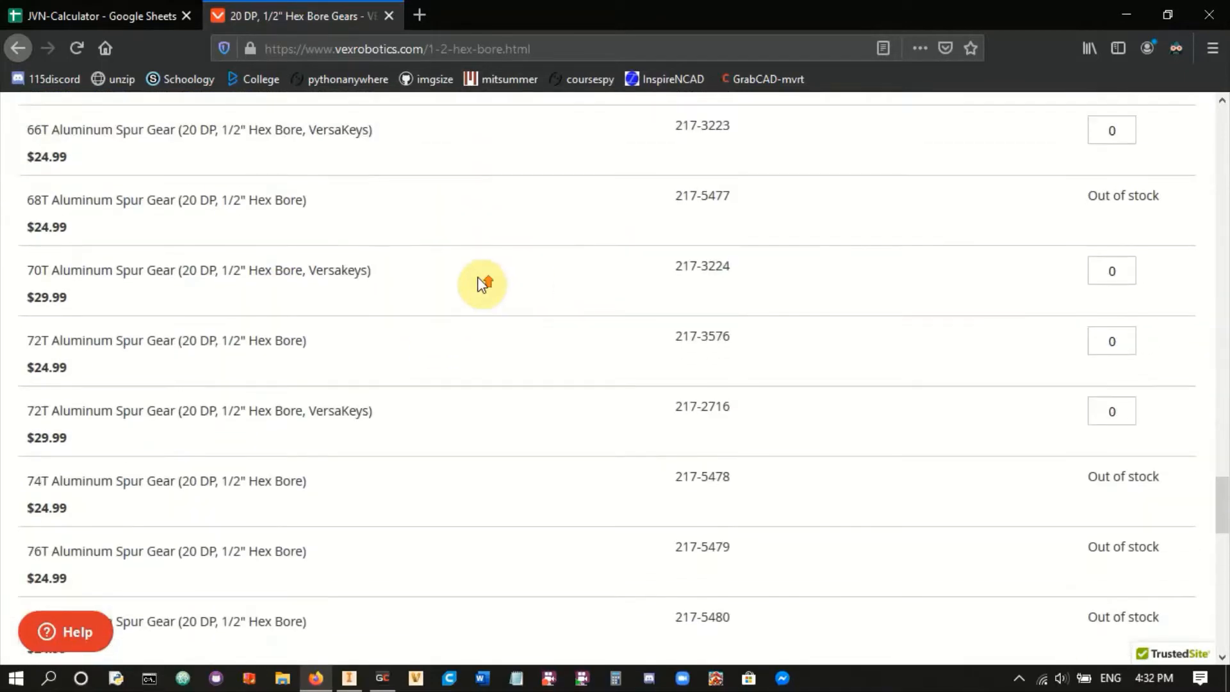
- Check the first-stage gear values in the JVN-Calculator sheet and inspect the motor's pinion gear in the Inventor assembly
{"action": "left_click", "coordinate": [111, 8]}
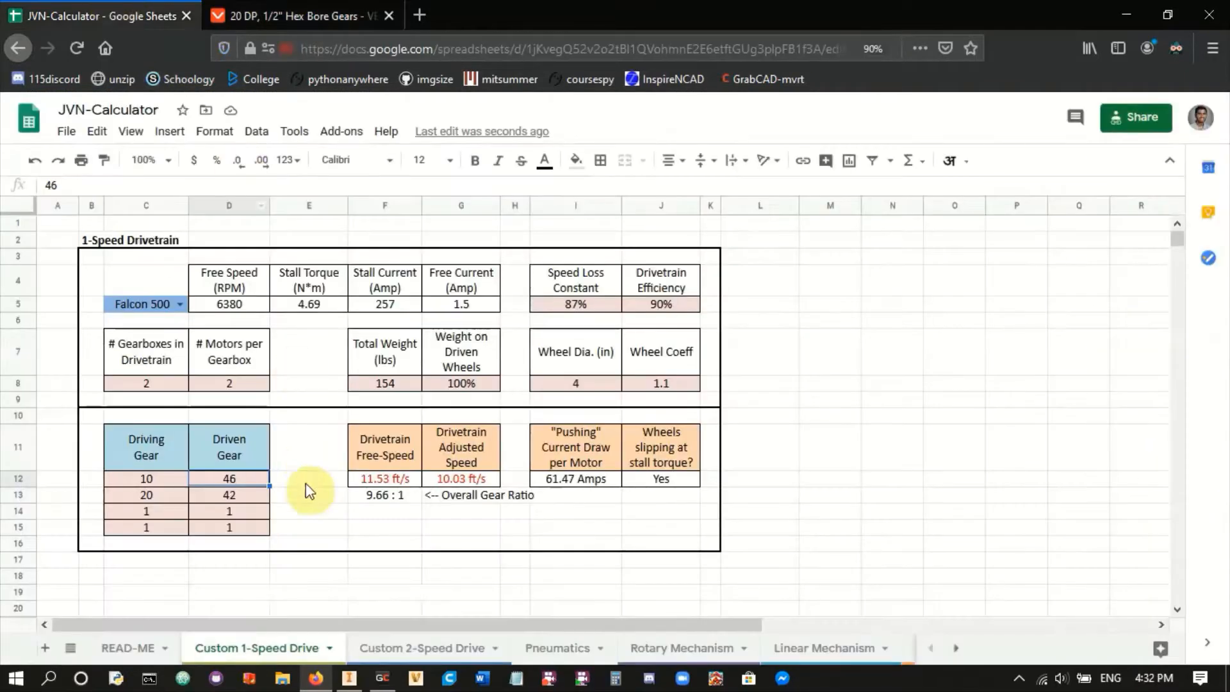
{"action": "left_click", "coordinate": [243, 479]}
{"action": "left_click", "coordinate": [208, 495]}
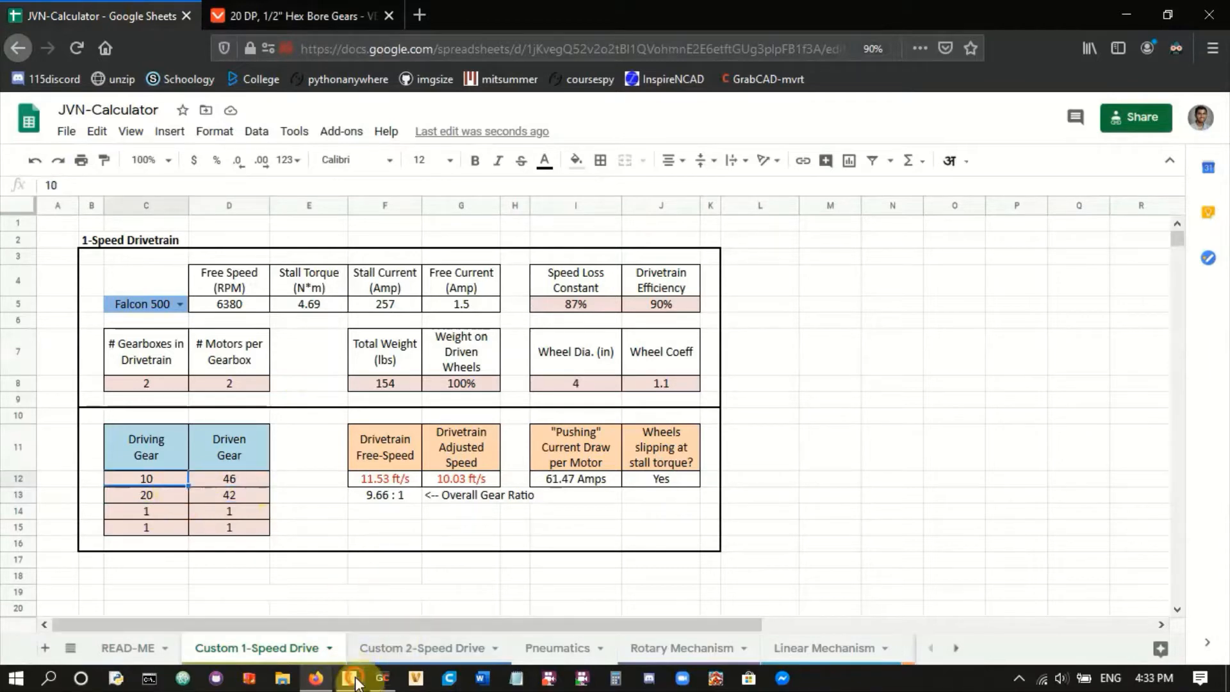
{"action": "left_click", "coordinate": [349, 678]}
{"action": "scroll", "coordinate": [621, 508], "scroll_direction": "up", "scroll_amount": 8}
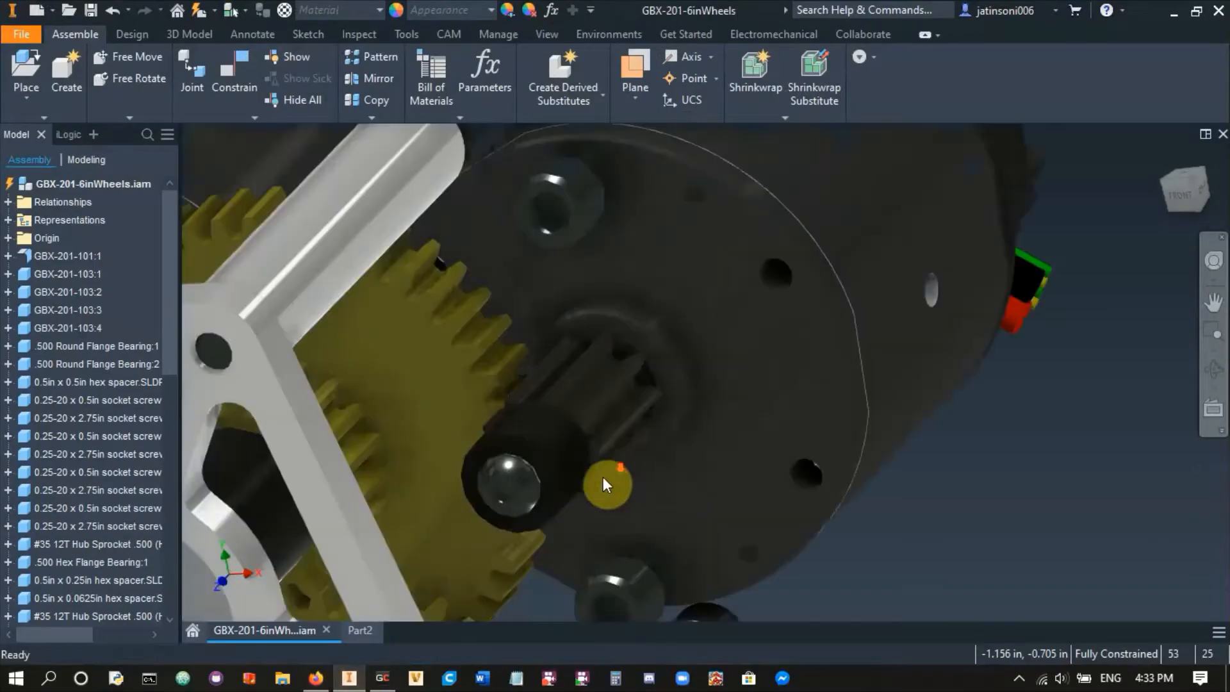
{"action": "left_click", "coordinate": [588, 412]}
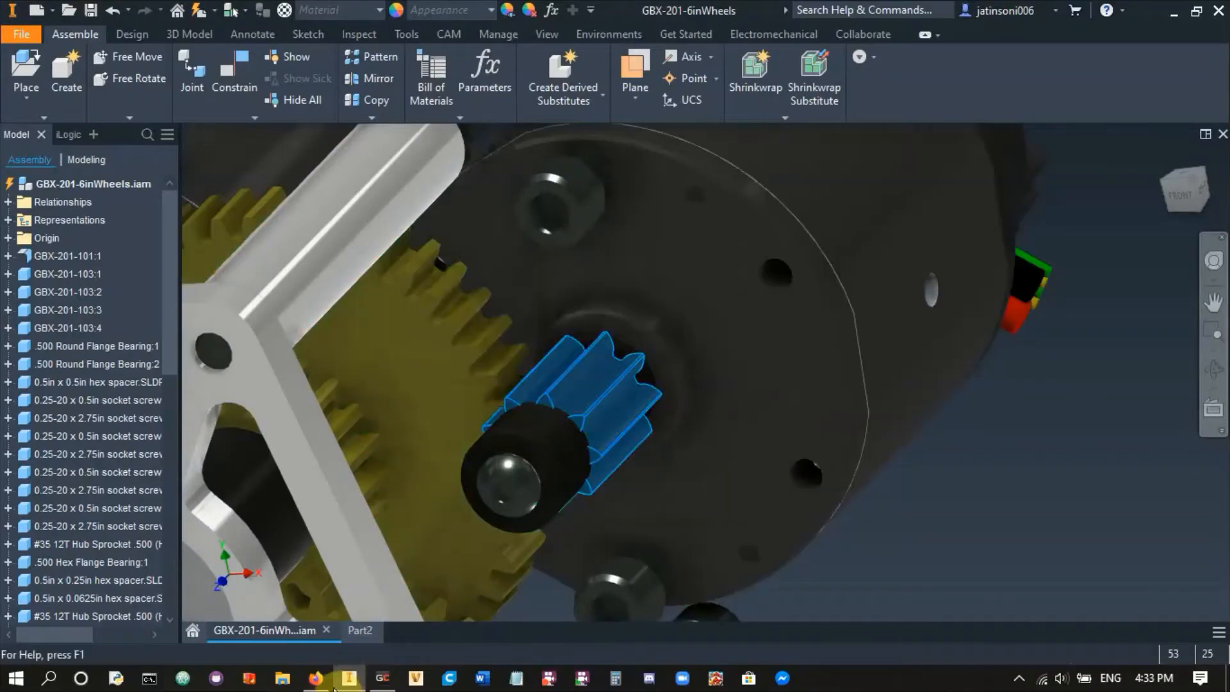
- Switch to Firefox and search the web in a new tab for "falcon 500 motor gears"
{"action": "left_click", "coordinate": [316, 681]}
{"action": "left_click", "coordinate": [255, 5]}
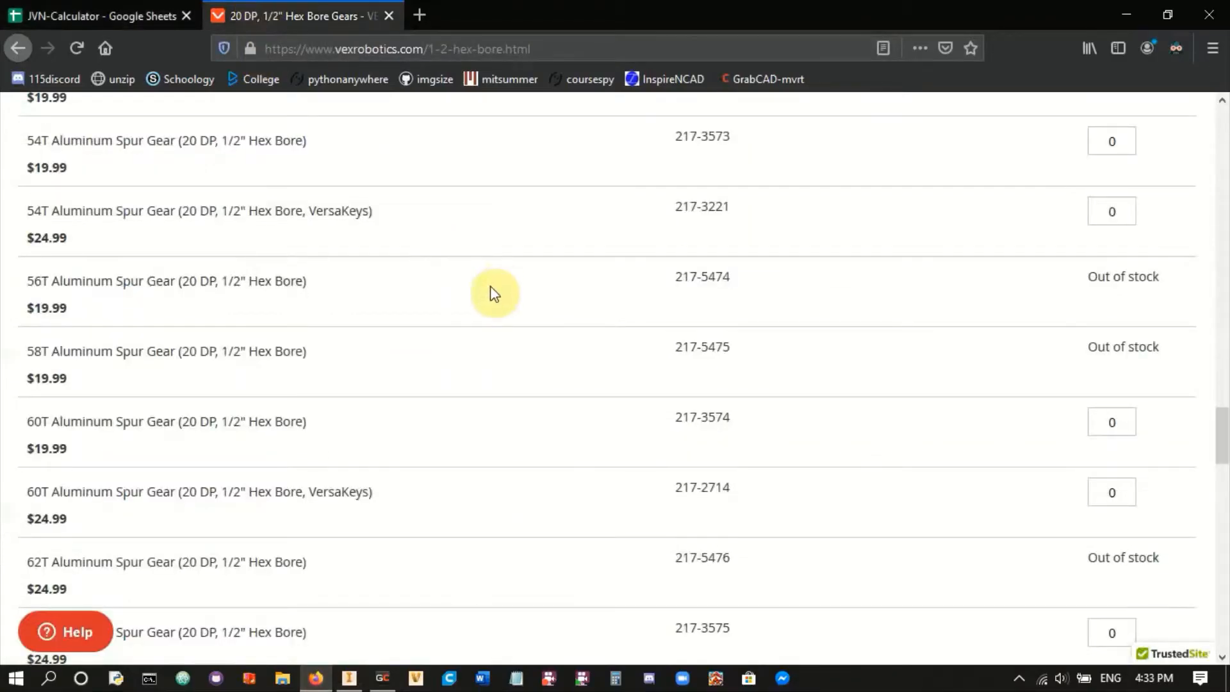
{"action": "left_click", "coordinate": [420, 15]}
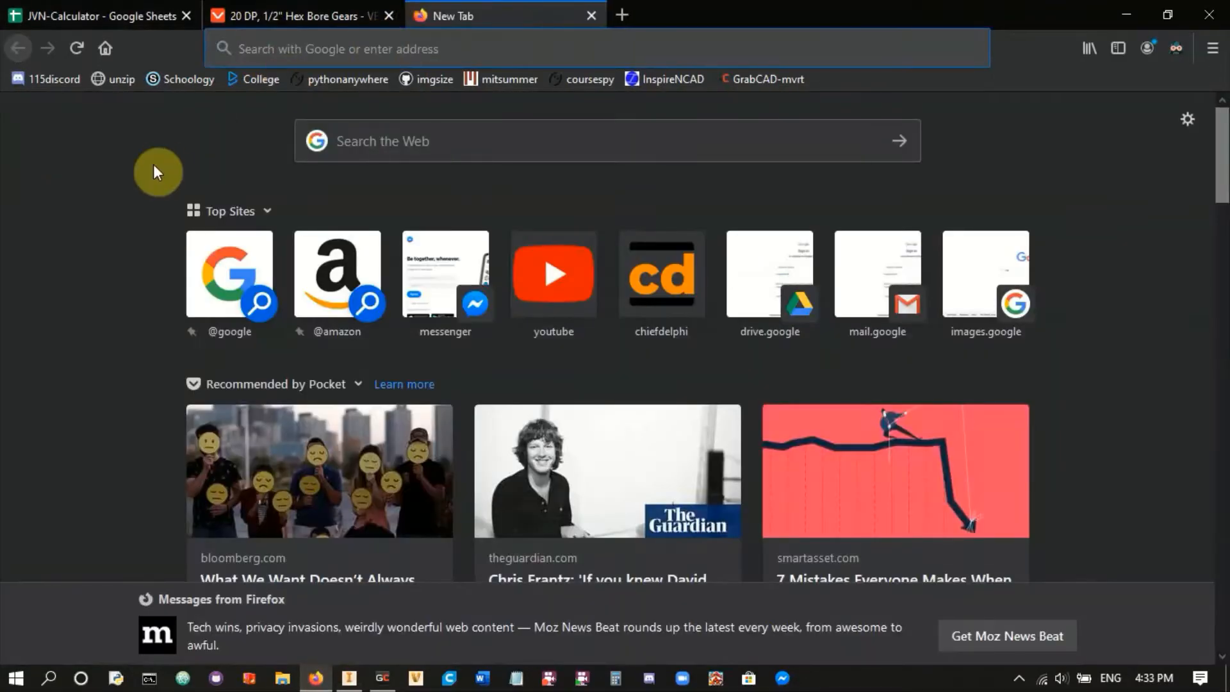
{"action": "type", "text": "falcon mot"}
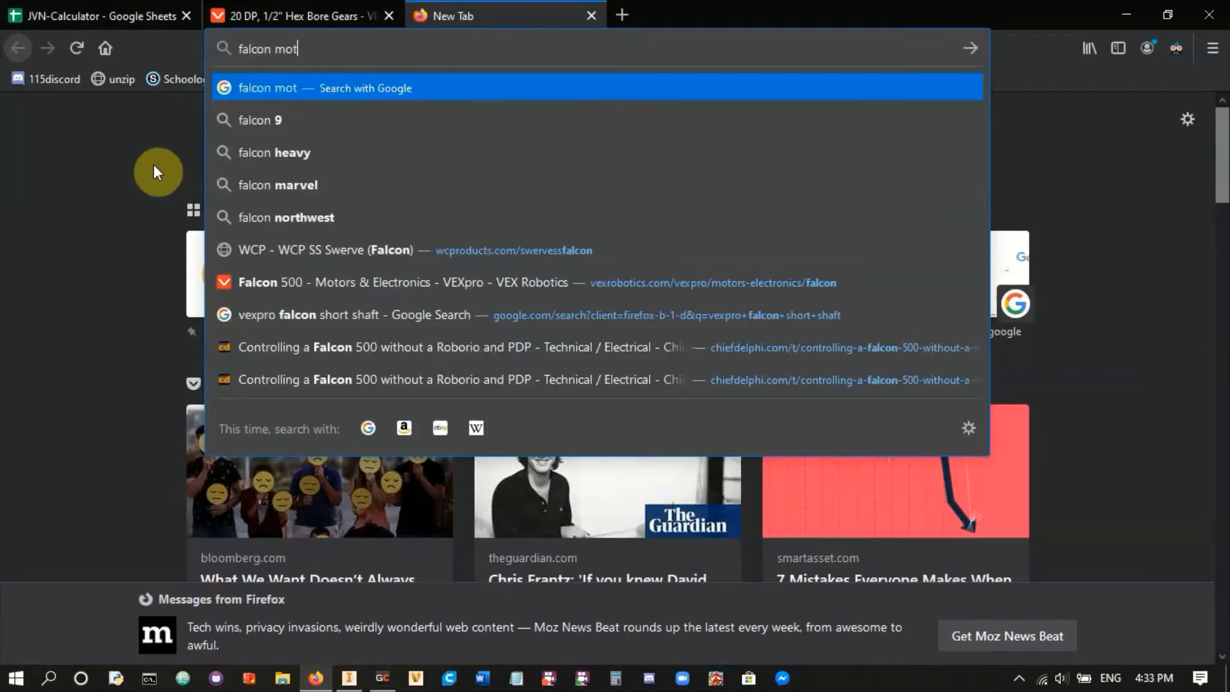
{"action": "type", "text": "or gears"}
{"action": "key", "text": "Left"}
{"action": "key", "text": "Left"}
{"action": "key", "text": "Left"}
{"action": "key", "text": "Left"}
{"action": "key", "text": "Left"}
{"action": "key", "text": "Left"}
{"action": "key", "text": "Left"}
{"action": "key", "text": "Left"}
{"action": "key", "text": "Left"}
{"action": "key", "text": "Left"}
{"action": "key", "text": "Left"}
{"action": "type", "text": "500"}
{"action": "key", "text": "Return"}
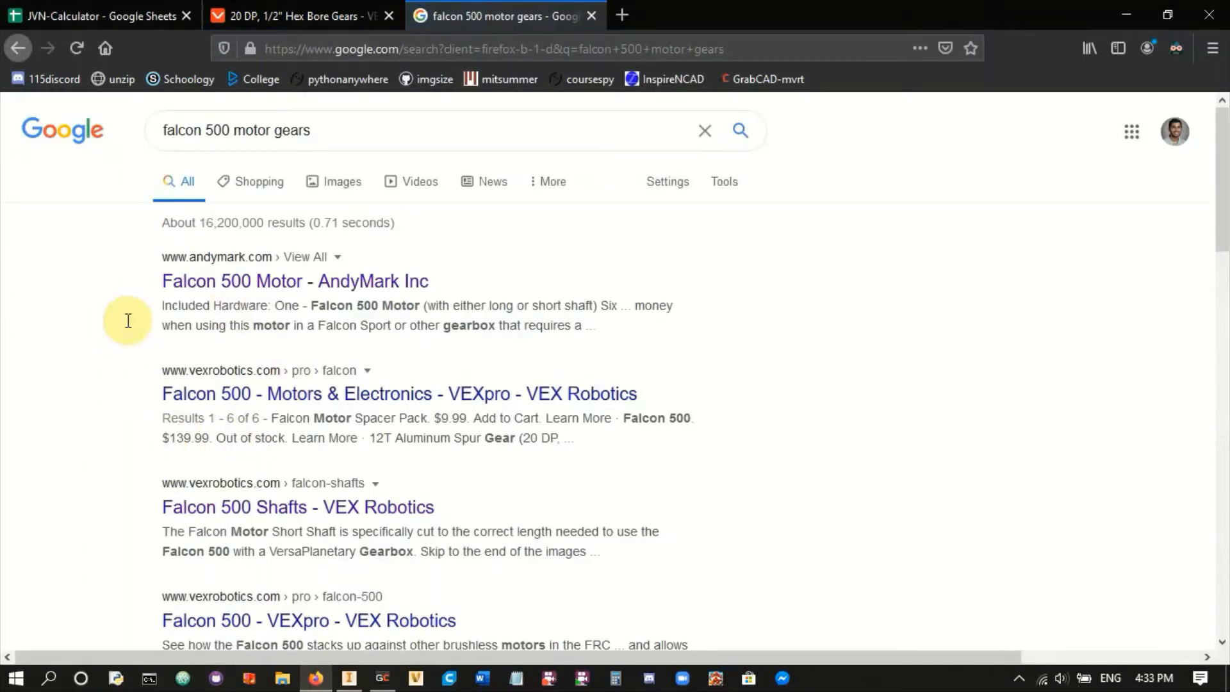
- Open the VEXpro Falcon 500 page from the search results and go to the motor's accessories
{"action": "scroll", "coordinate": [121, 383], "scroll_direction": "down", "scroll_amount": 3}
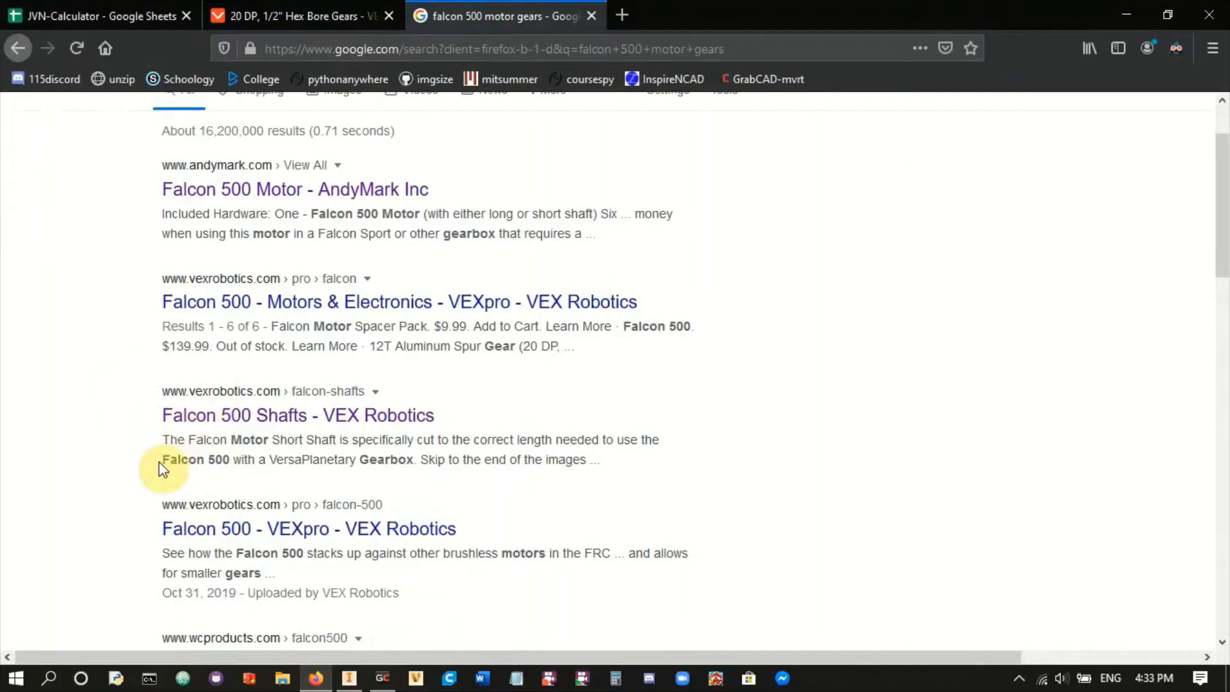
{"action": "scroll", "coordinate": [164, 464], "scroll_direction": "down", "scroll_amount": 3}
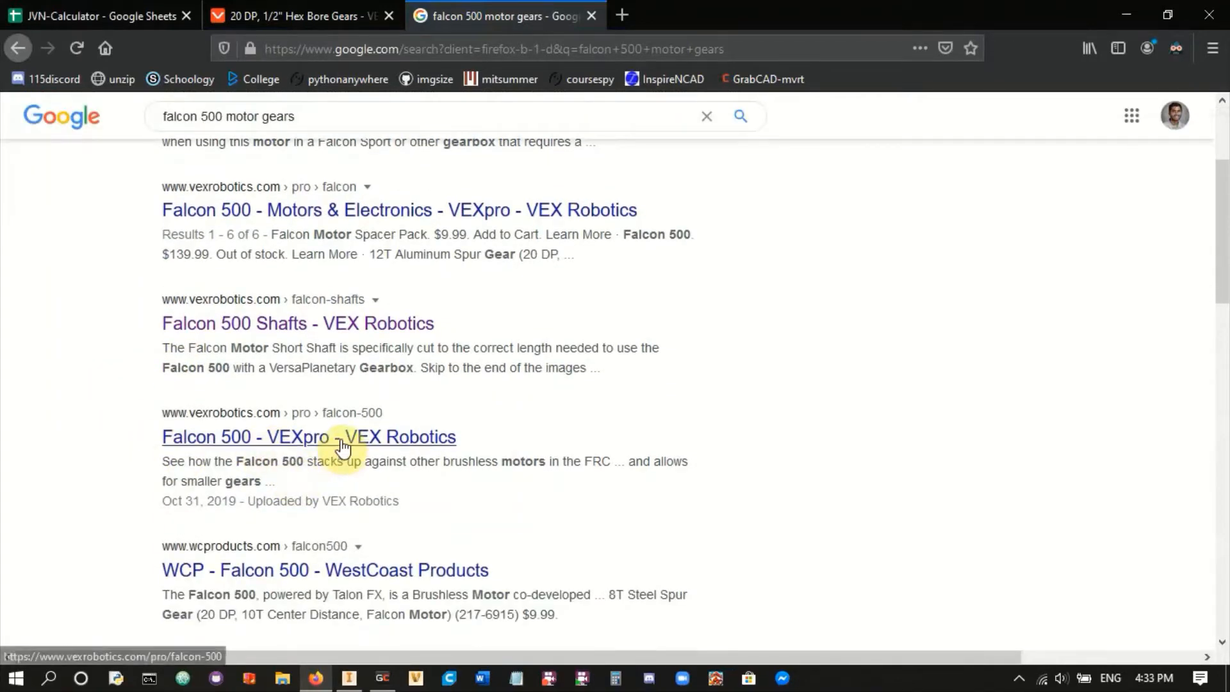
{"action": "left_click", "coordinate": [341, 454]}
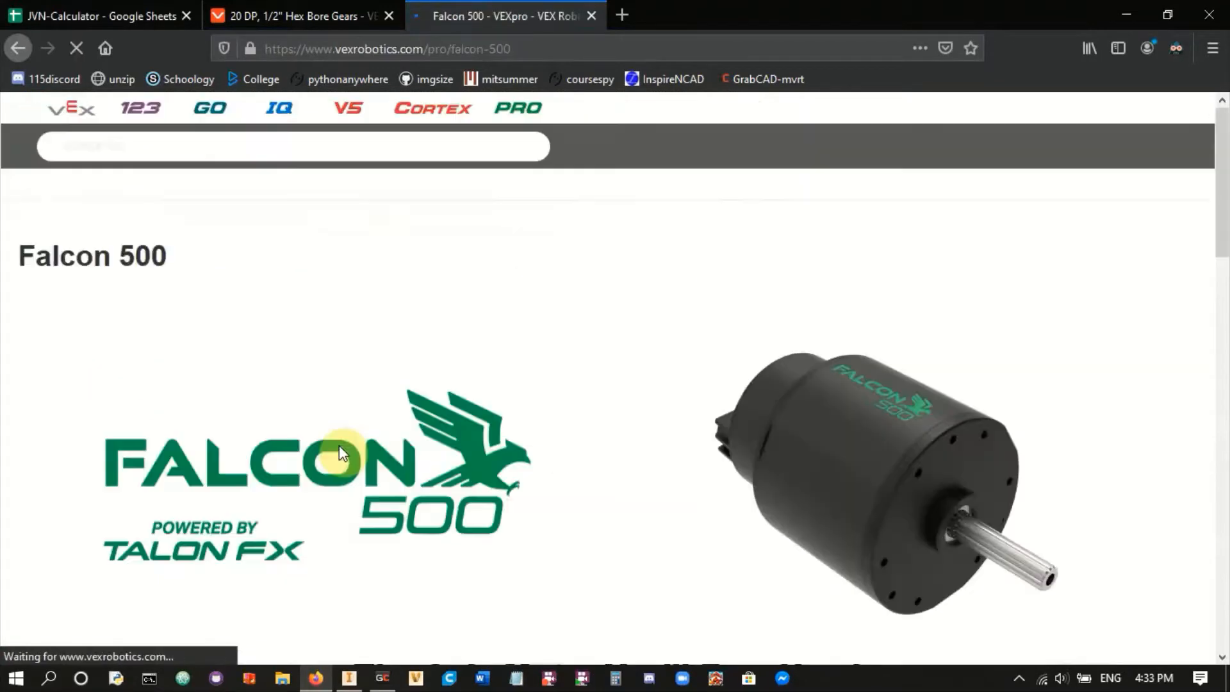
{"action": "scroll", "coordinate": [330, 357], "scroll_direction": "down", "scroll_amount": 8}
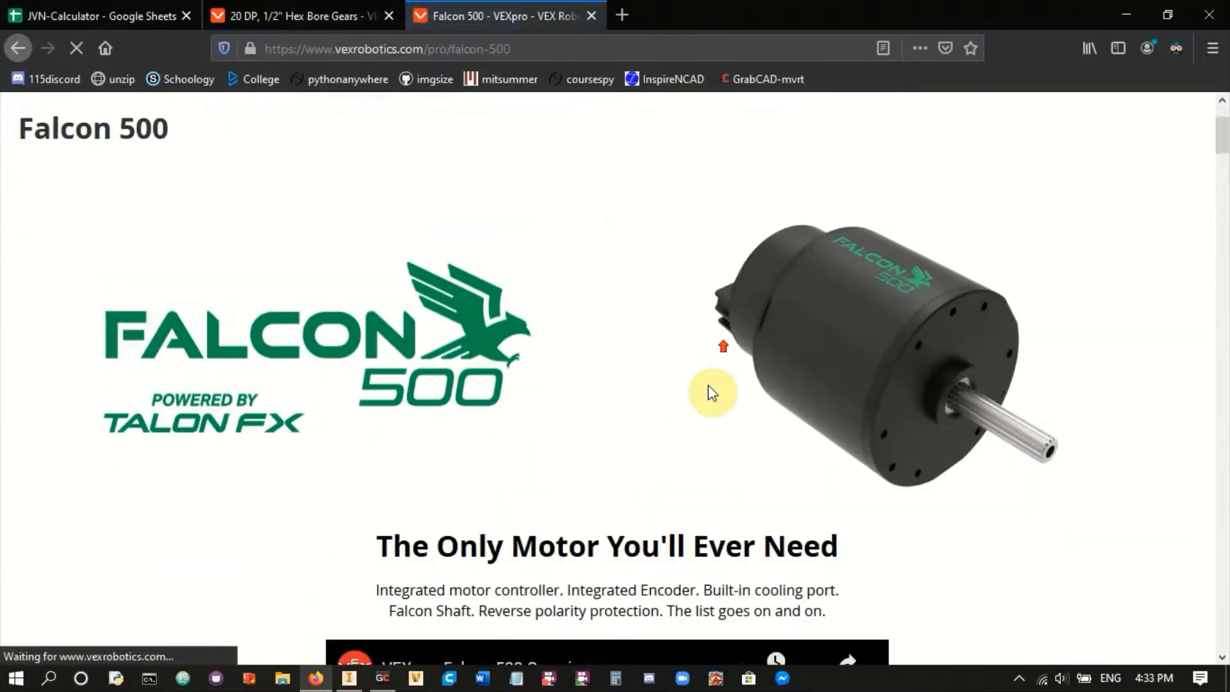
{"action": "scroll", "coordinate": [478, 351], "scroll_direction": "down", "scroll_amount": 12}
{"action": "scroll", "coordinate": [485, 367], "scroll_direction": "down", "scroll_amount": 18}
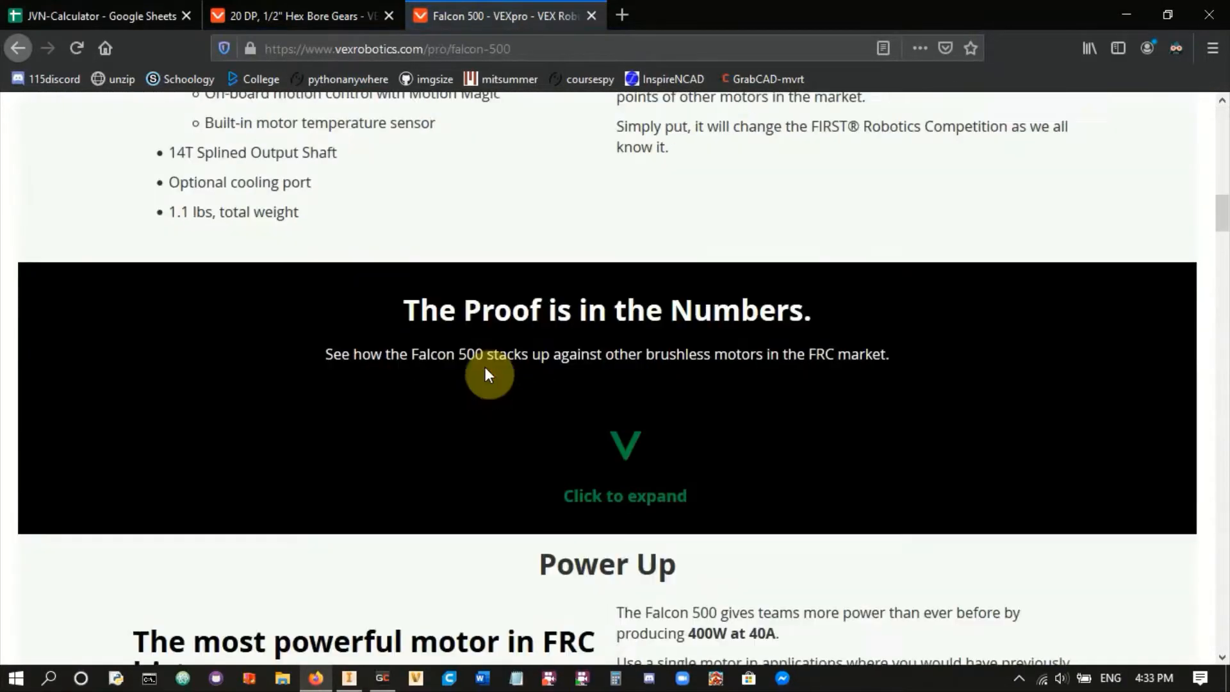
{"action": "scroll", "coordinate": [485, 371], "scroll_direction": "down", "scroll_amount": 20}
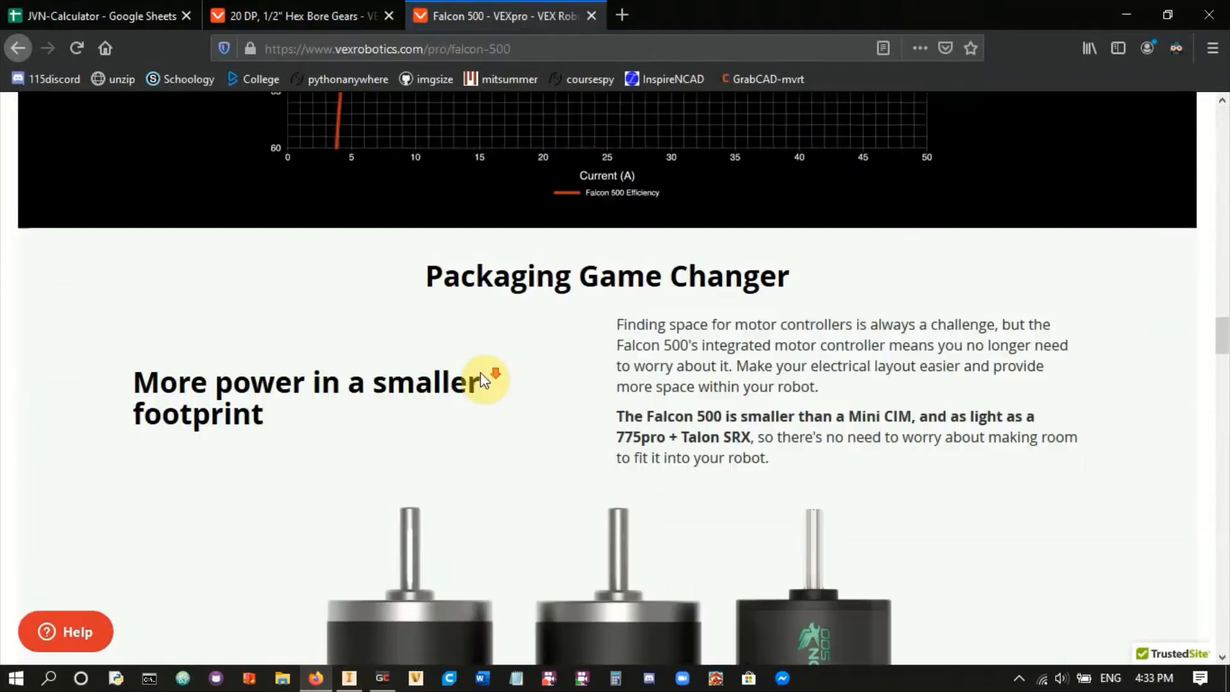
{"action": "scroll", "coordinate": [482, 374], "scroll_direction": "down", "scroll_amount": 20}
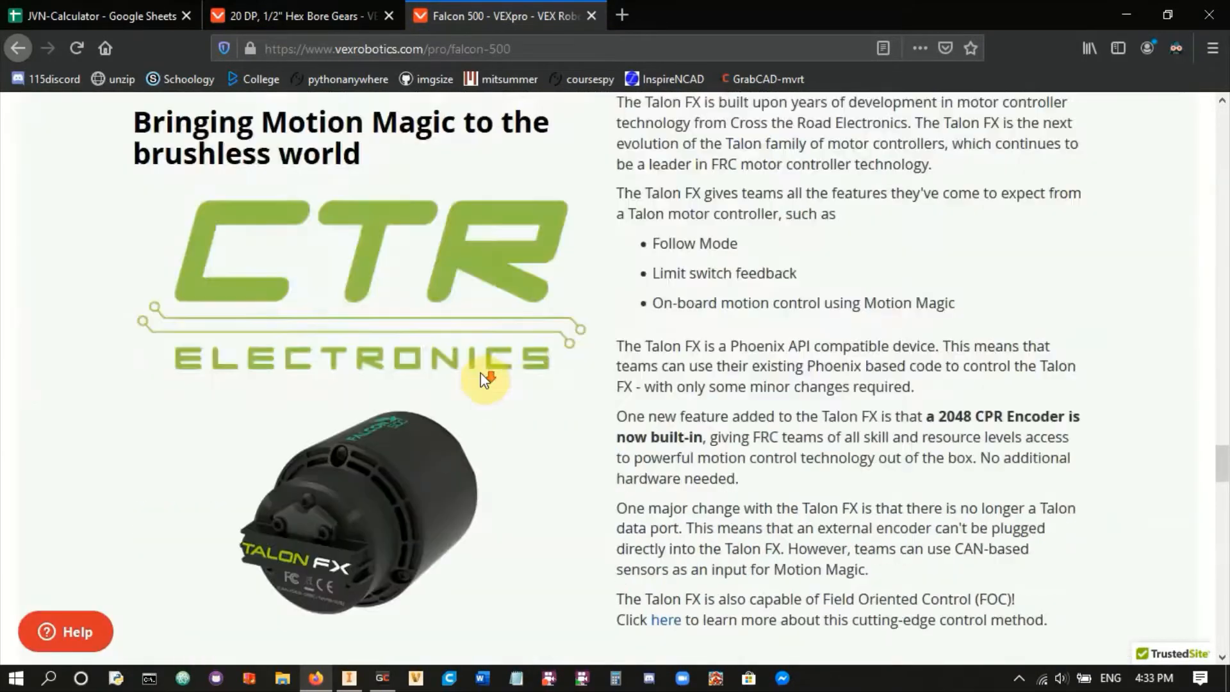
{"action": "scroll", "coordinate": [481, 374], "scroll_direction": "down", "scroll_amount": 5}
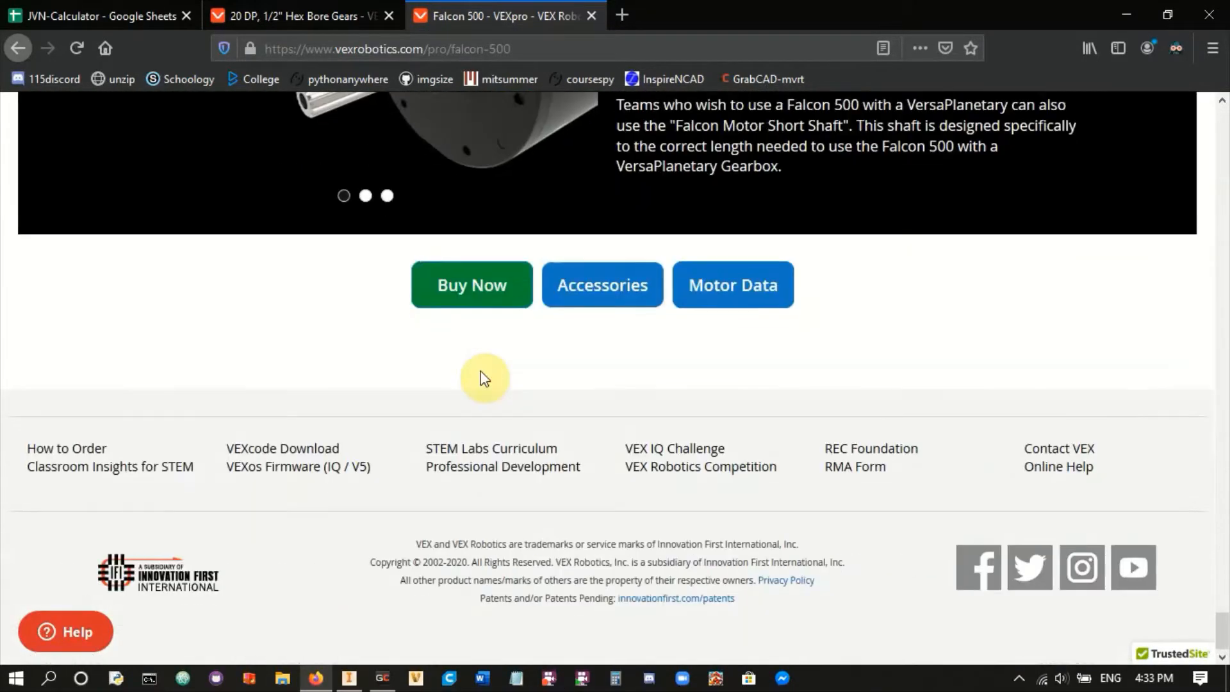
{"action": "left_click", "coordinate": [608, 286]}
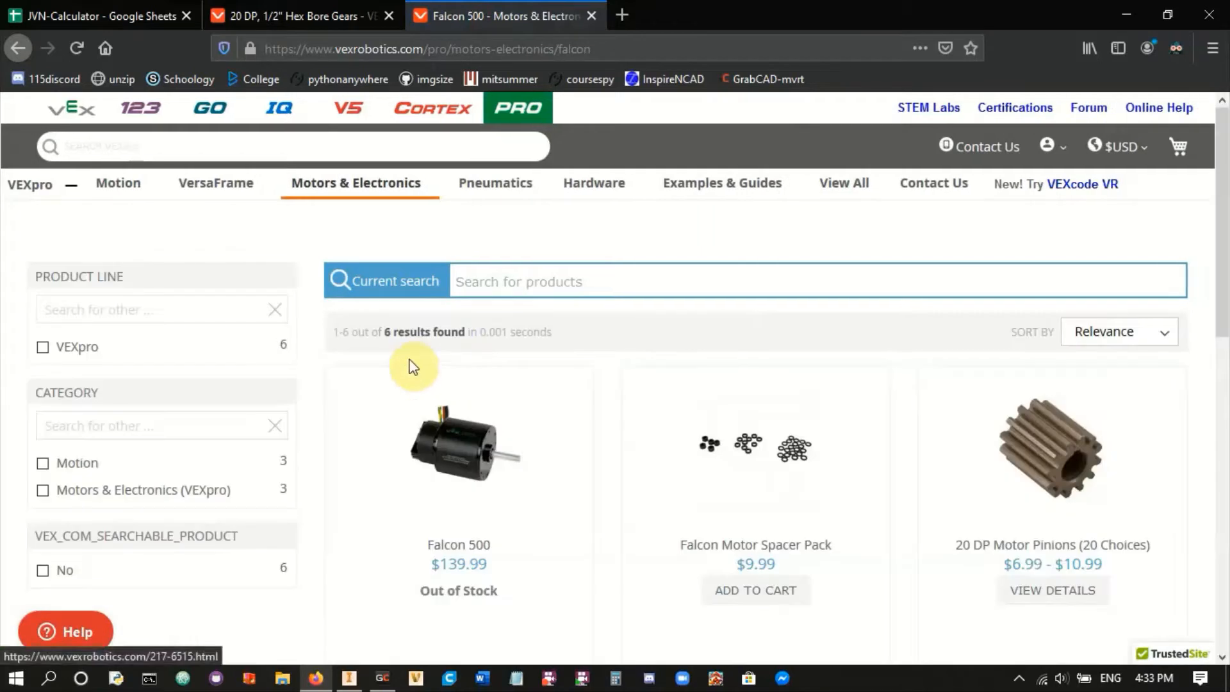
- Open the 20 DP Motor Pinions product page from the Falcon 500 accessories
{"action": "scroll", "coordinate": [503, 397], "scroll_direction": "down", "scroll_amount": 1}
{"action": "left_click", "coordinate": [1047, 470]}
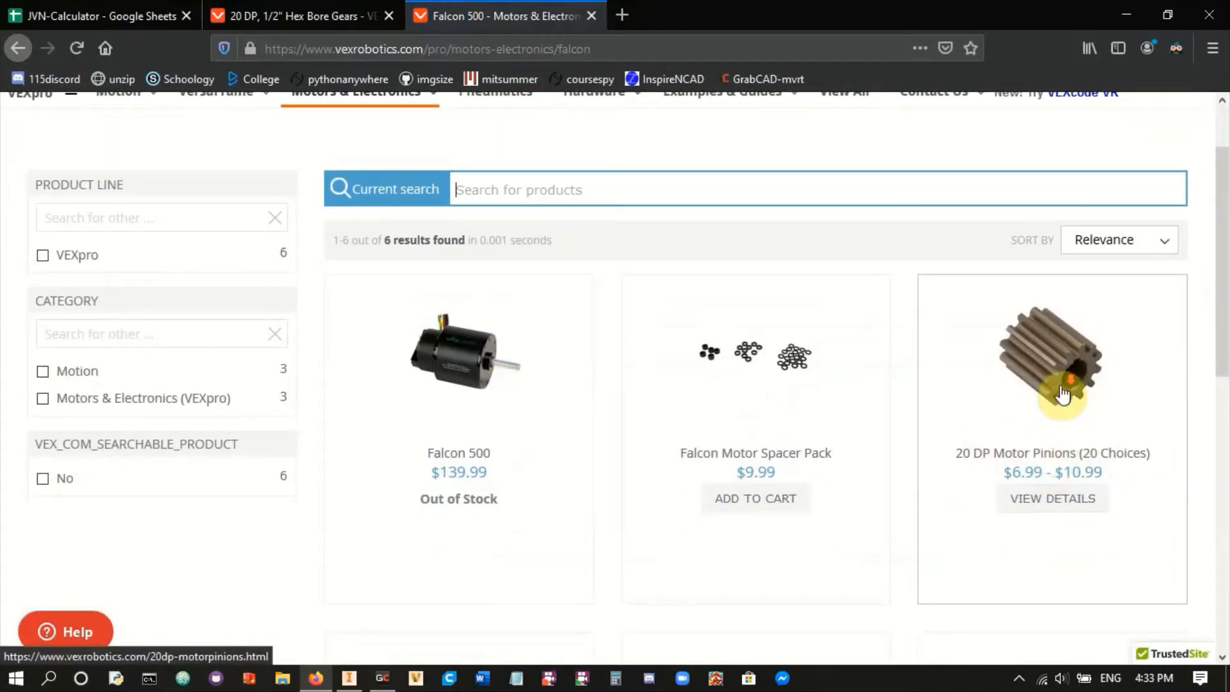
{"action": "scroll", "coordinate": [1061, 394], "scroll_direction": "down", "scroll_amount": 2}
{"action": "left_click", "coordinate": [1060, 270]}
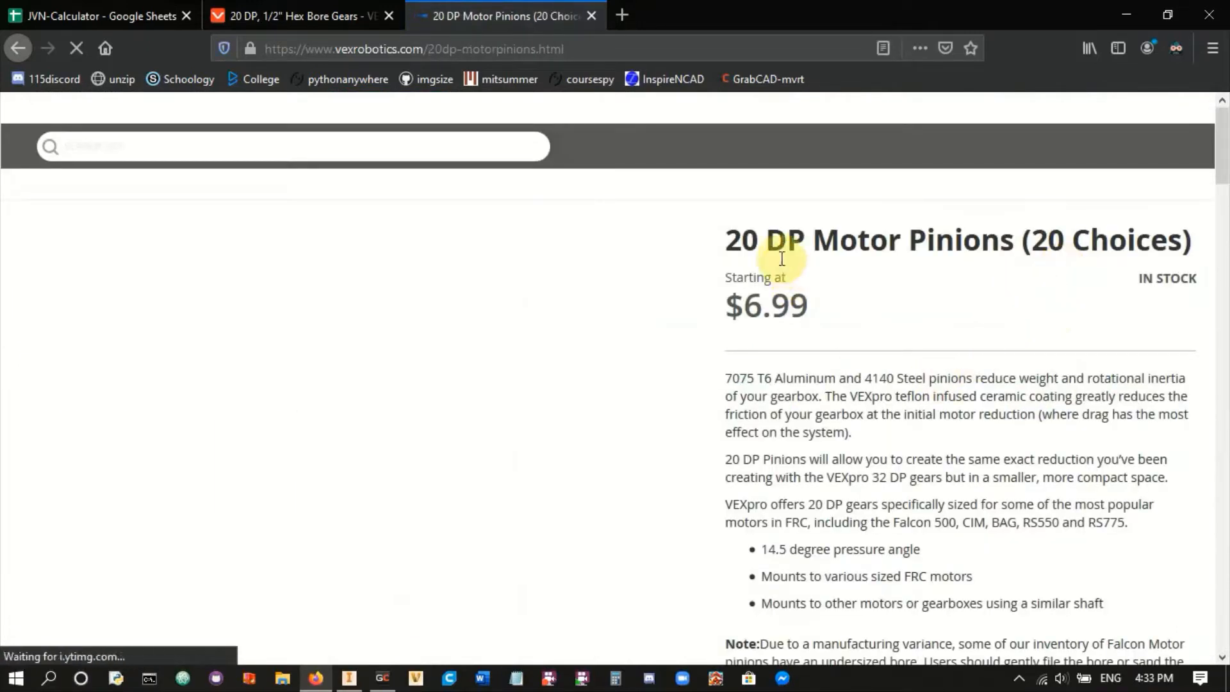
- Compare the diametral pitch in the titles of the motor pinions page and the 1/2" hex bore gears page
{"action": "left_click_drag", "start_coordinate": [726, 240], "coordinate": [802, 242]}
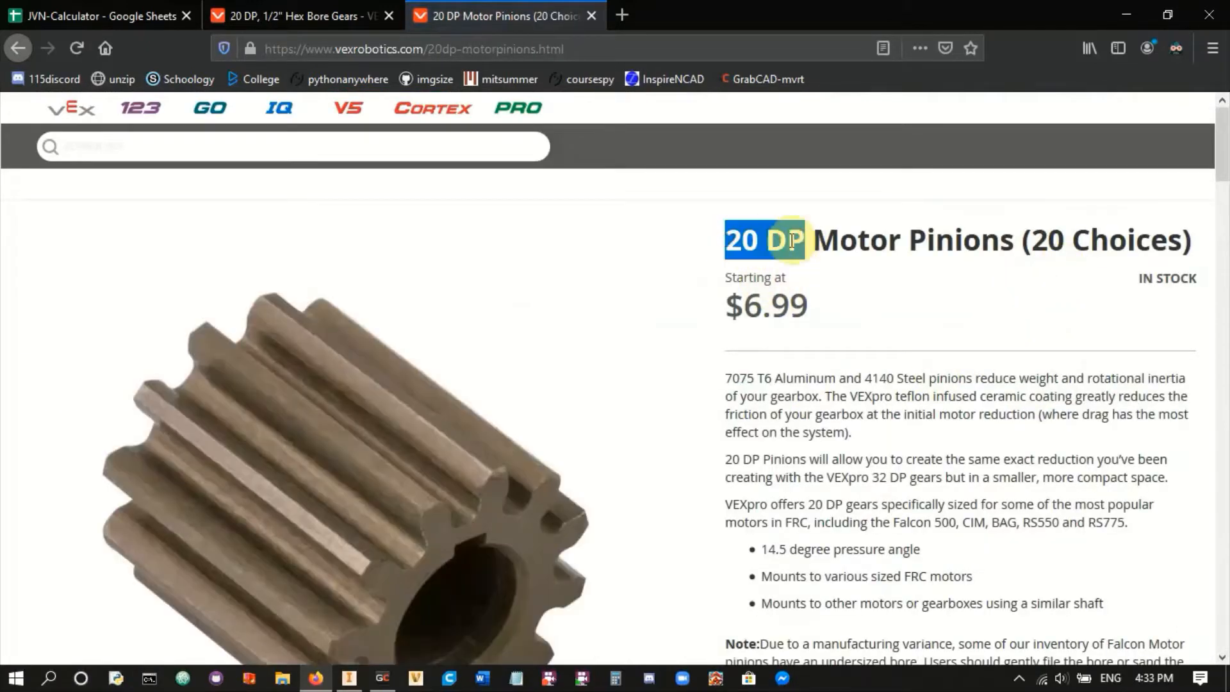
{"action": "left_click", "coordinate": [273, 17]}
{"action": "scroll", "coordinate": [338, 268], "scroll_direction": "up", "scroll_amount": 6}
{"action": "scroll", "coordinate": [334, 267], "scroll_direction": "up", "scroll_amount": 15}
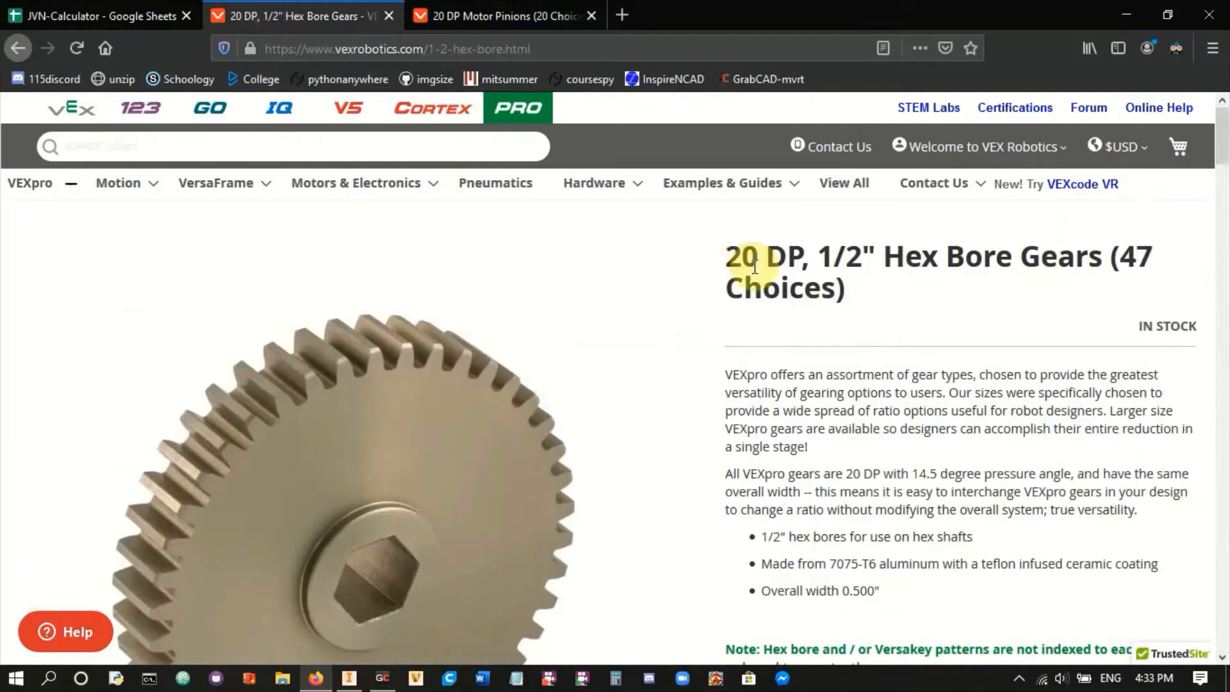
{"action": "left_click", "coordinate": [726, 246]}
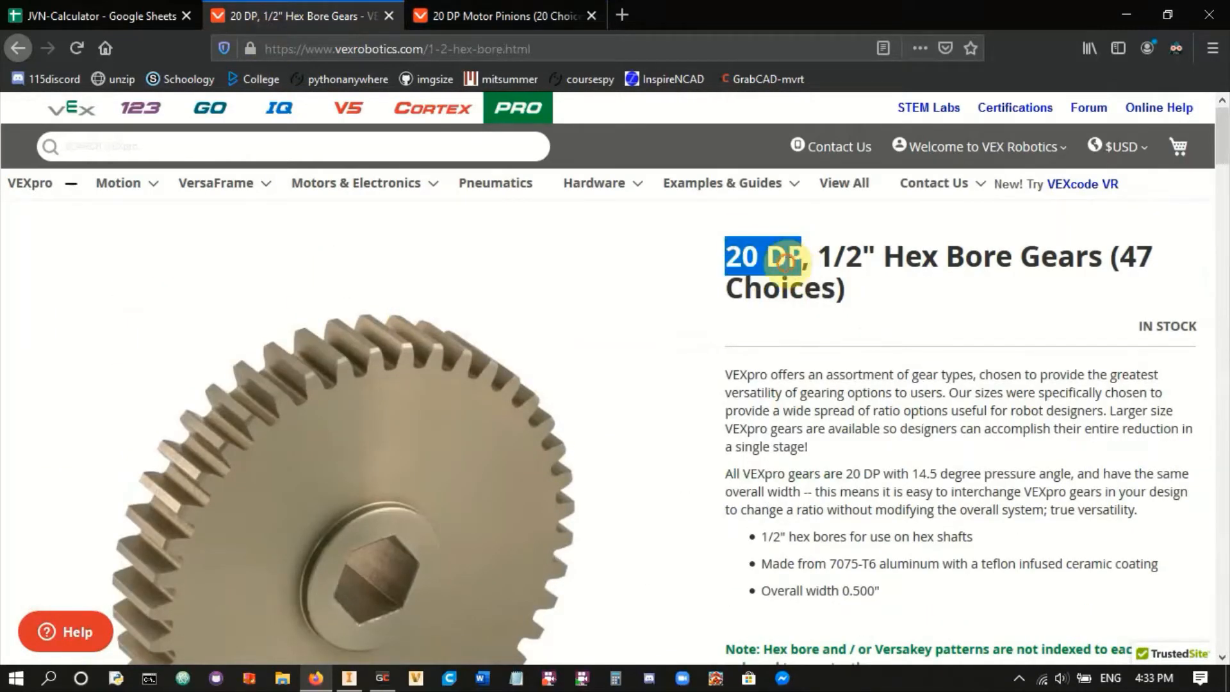
{"action": "left_click", "coordinate": [787, 262]}
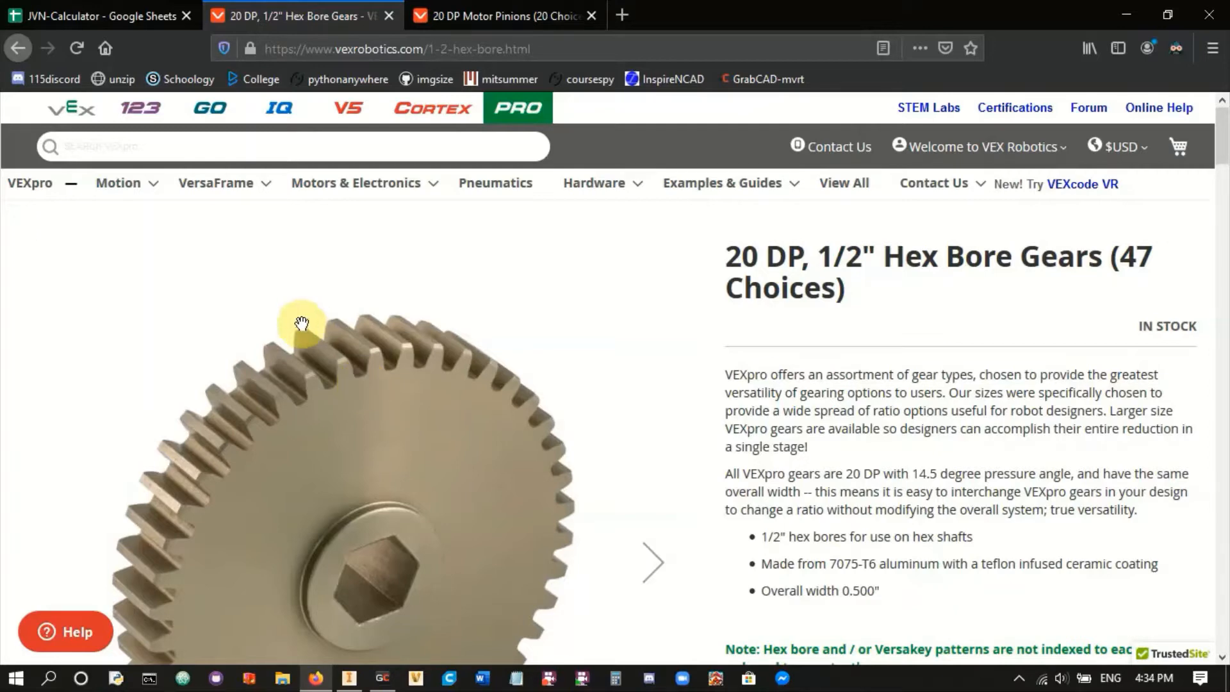
- Review the tooth counts and center distances in the Falcon 500 pinion list on the motor pinions page
{"action": "left_click", "coordinate": [451, 14]}
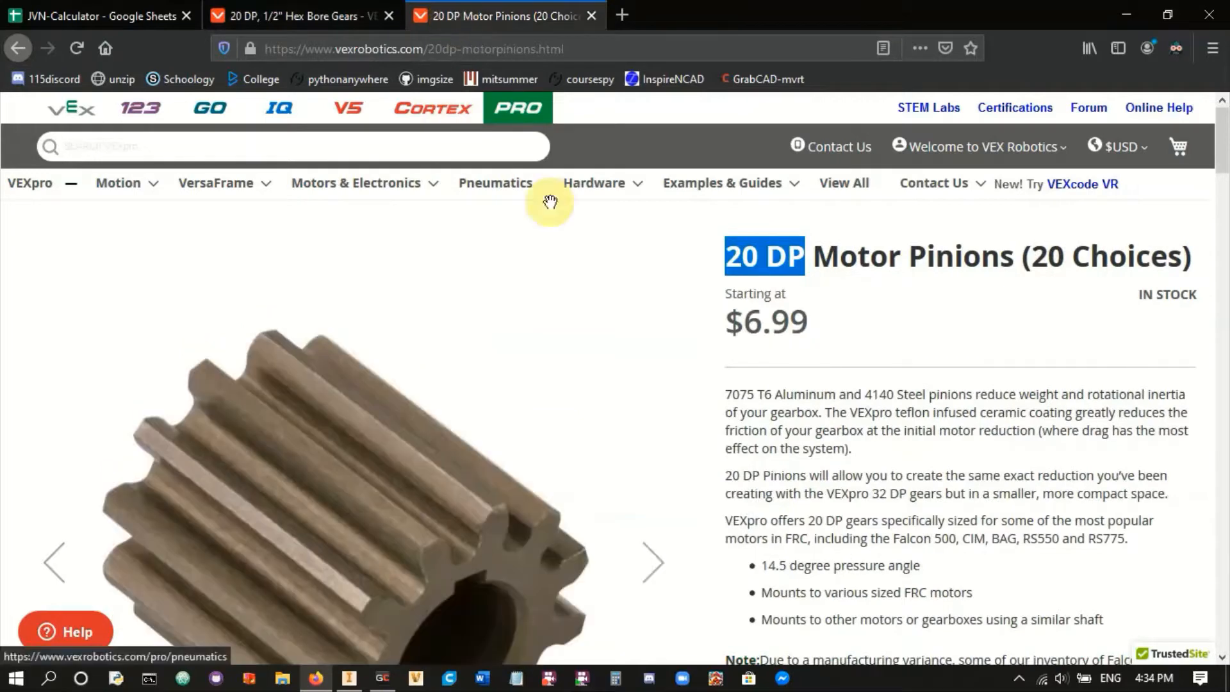
{"action": "left_click", "coordinate": [994, 329]}
{"action": "scroll", "coordinate": [579, 364], "scroll_direction": "down", "scroll_amount": 14}
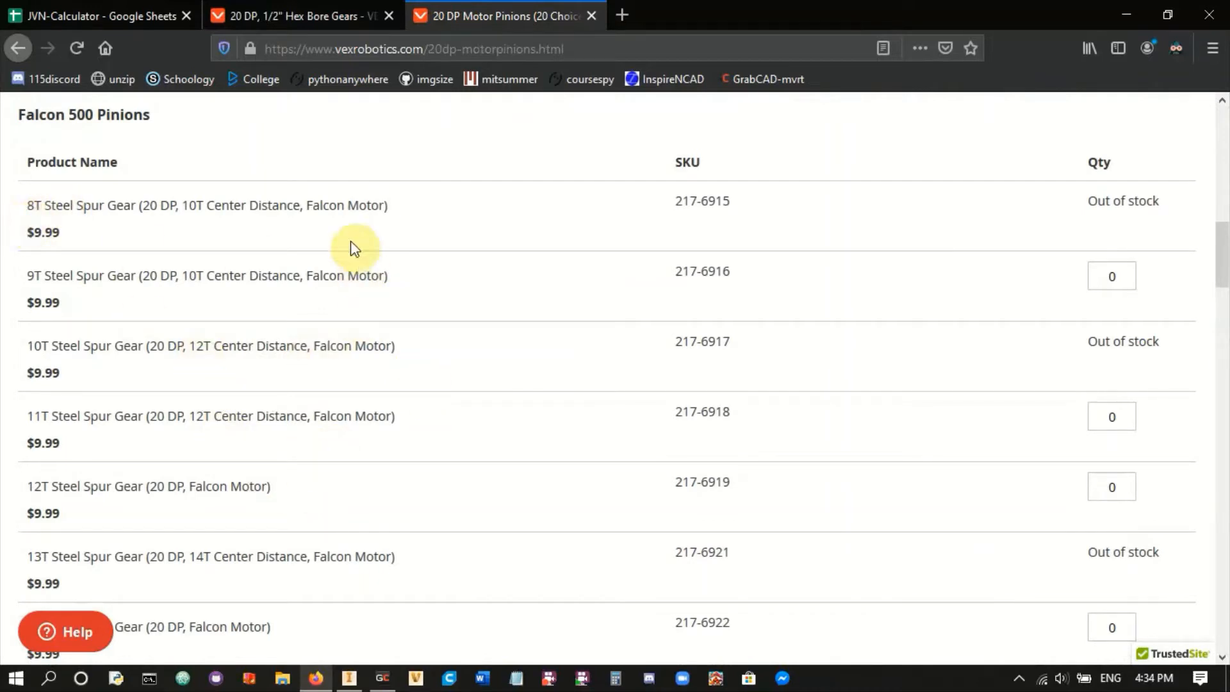
{"action": "left_click_drag", "start_coordinate": [300, 206], "coordinate": [401, 202]}
{"action": "left_click", "coordinate": [285, 188]}
{"action": "scroll", "coordinate": [269, 272], "scroll_direction": "down", "scroll_amount": 5}
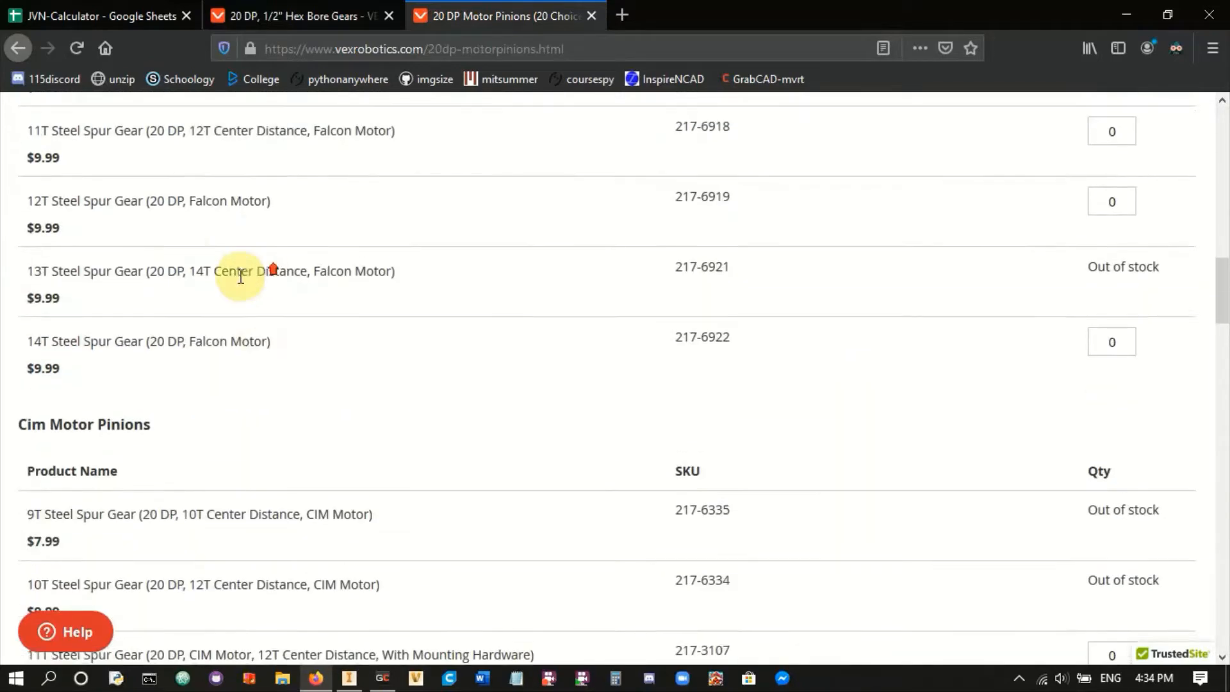
{"action": "scroll", "coordinate": [185, 253], "scroll_direction": "up", "scroll_amount": 3}
{"action": "scroll", "coordinate": [177, 250], "scroll_direction": "up", "scroll_amount": 2}
{"action": "left_click_drag", "start_coordinate": [44, 275], "coordinate": [286, 346]}
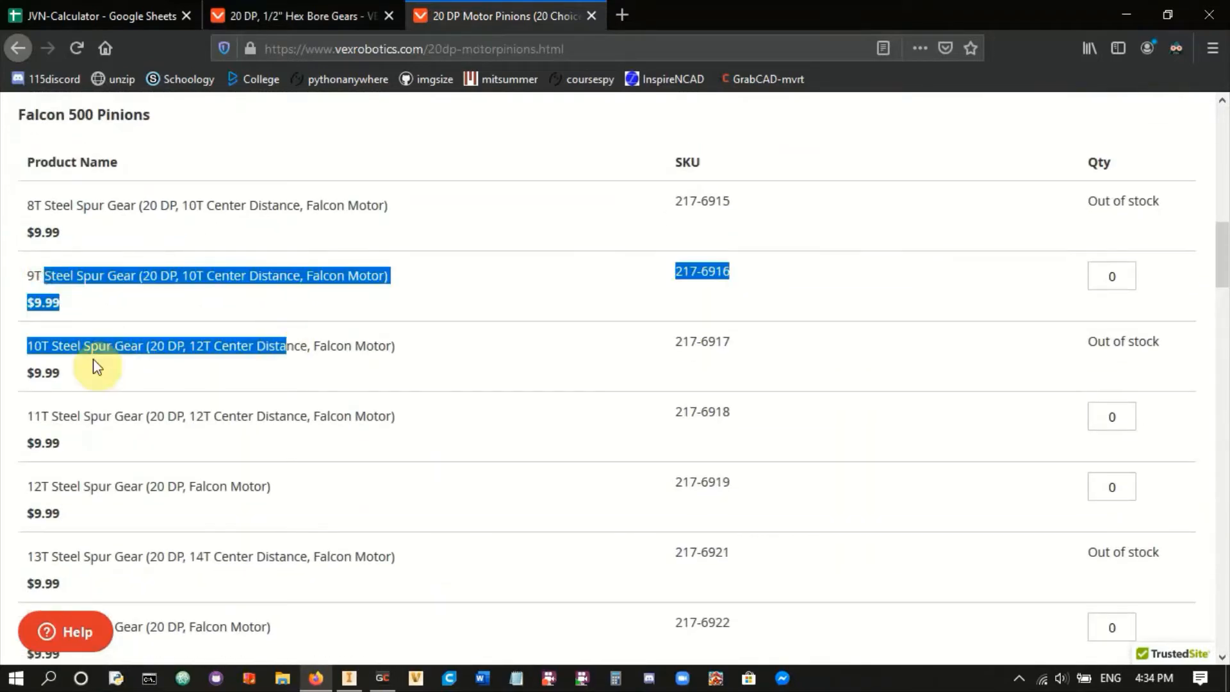
{"action": "scroll", "coordinate": [294, 401], "scroll_direction": "down", "scroll_amount": 4}
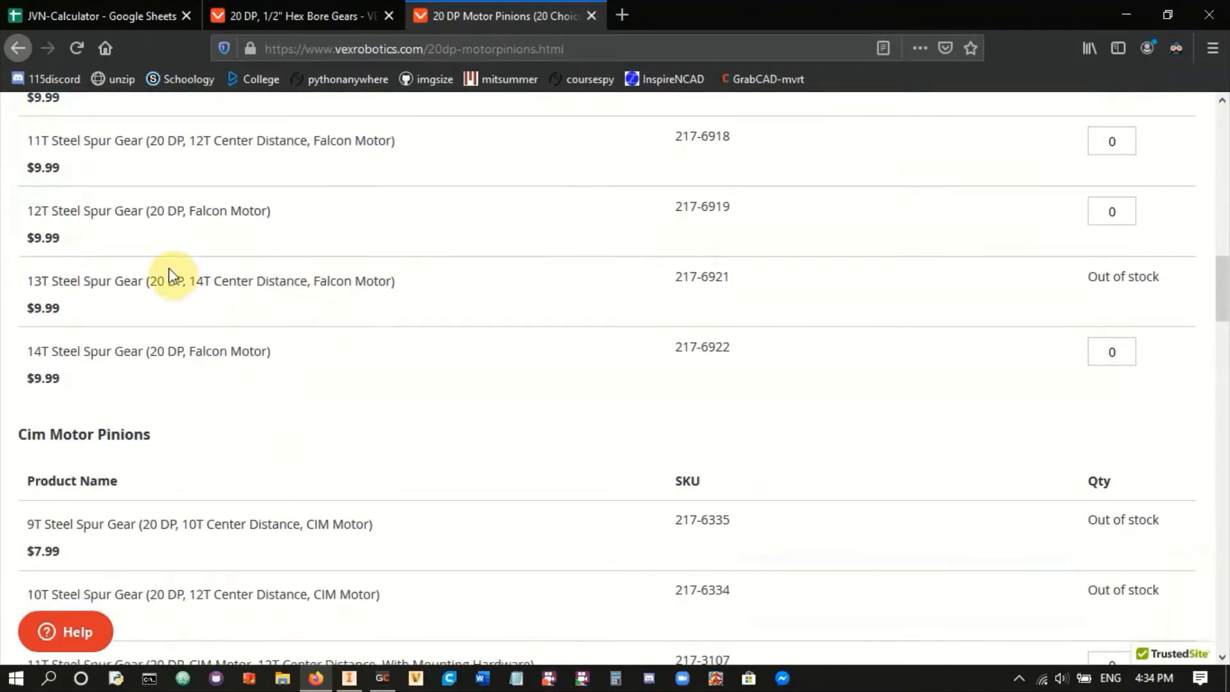
- Examine the pinion lists for the CIM, BAG, RS550 and RS775 motors, ending back at the Falcon 500 pinions
{"action": "scroll", "coordinate": [227, 365], "scroll_direction": "down", "scroll_amount": 3}
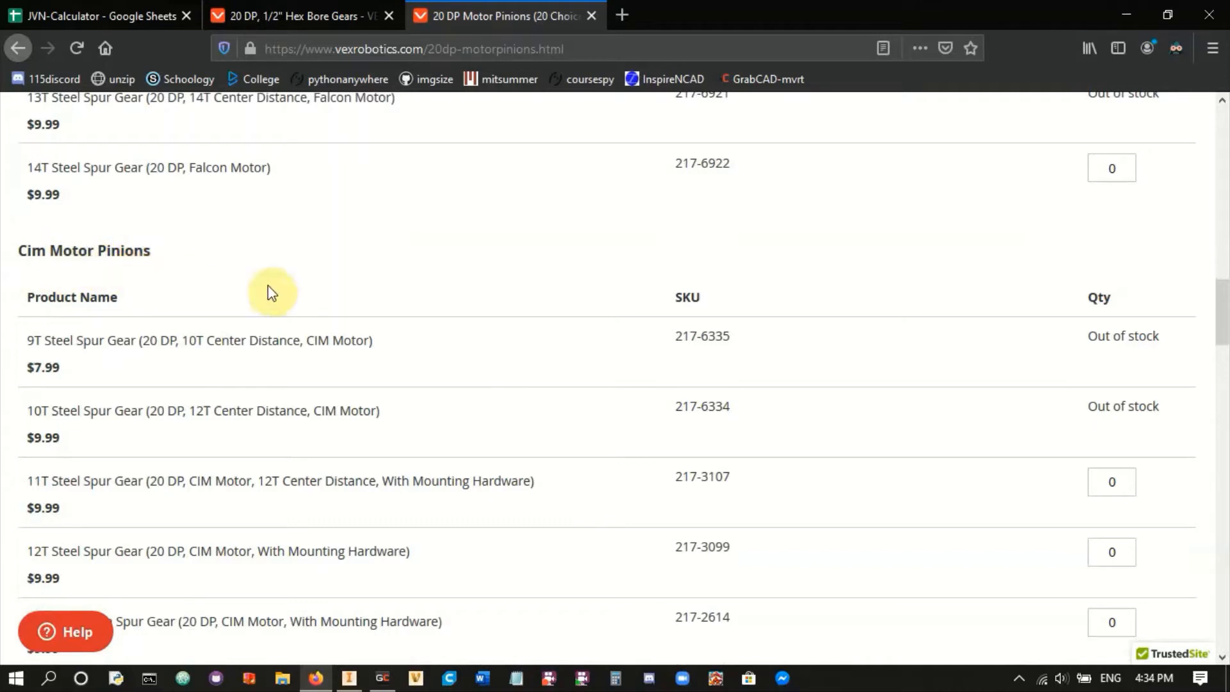
{"action": "scroll", "coordinate": [289, 296], "scroll_direction": "down", "scroll_amount": 3}
{"action": "scroll", "coordinate": [288, 307], "scroll_direction": "up", "scroll_amount": 2}
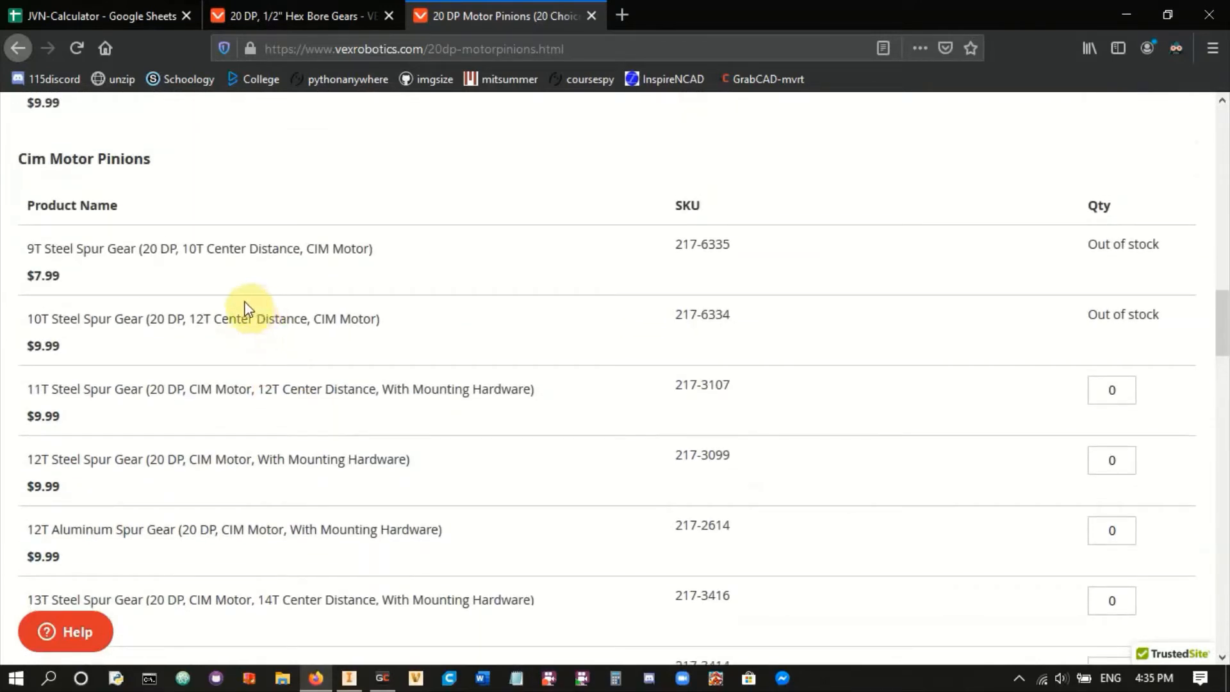
{"action": "scroll", "coordinate": [192, 311], "scroll_direction": "down", "scroll_amount": 2}
{"action": "scroll", "coordinate": [86, 199], "scroll_direction": "down", "scroll_amount": 2}
{"action": "scroll", "coordinate": [86, 198], "scroll_direction": "up", "scroll_amount": 2}
{"action": "scroll", "coordinate": [90, 202], "scroll_direction": "down", "scroll_amount": 1}
{"action": "scroll", "coordinate": [91, 203], "scroll_direction": "down", "scroll_amount": 3}
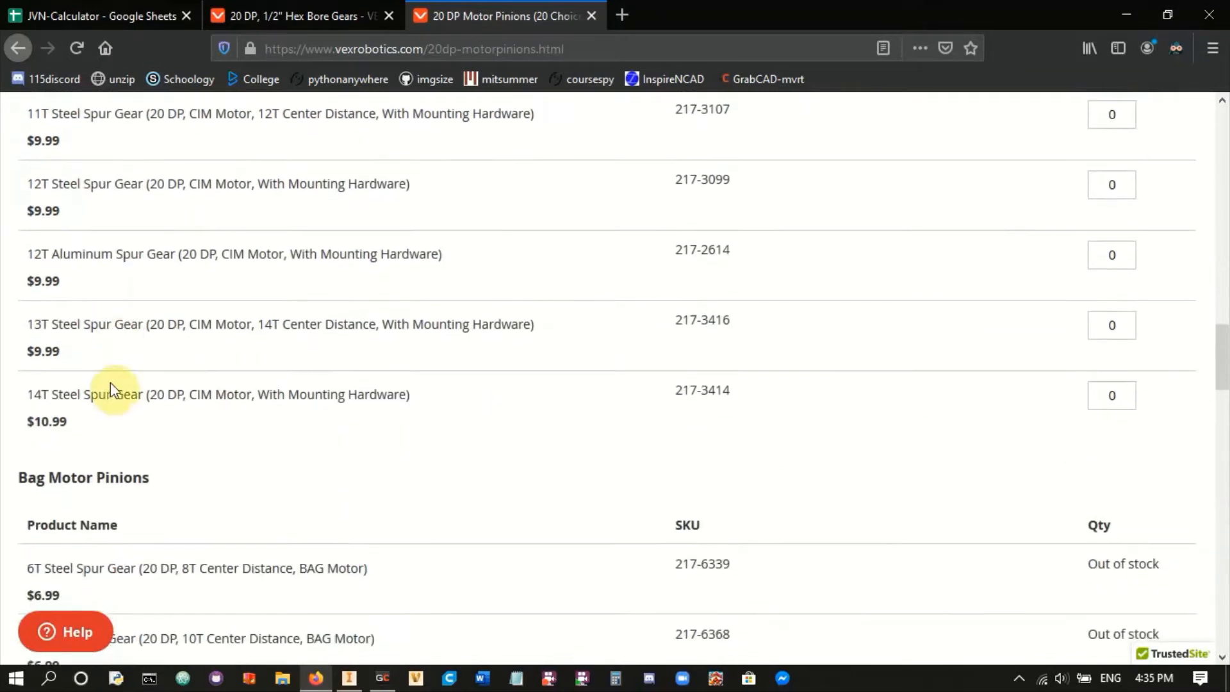
{"action": "scroll", "coordinate": [238, 339], "scroll_direction": "up", "scroll_amount": 1}
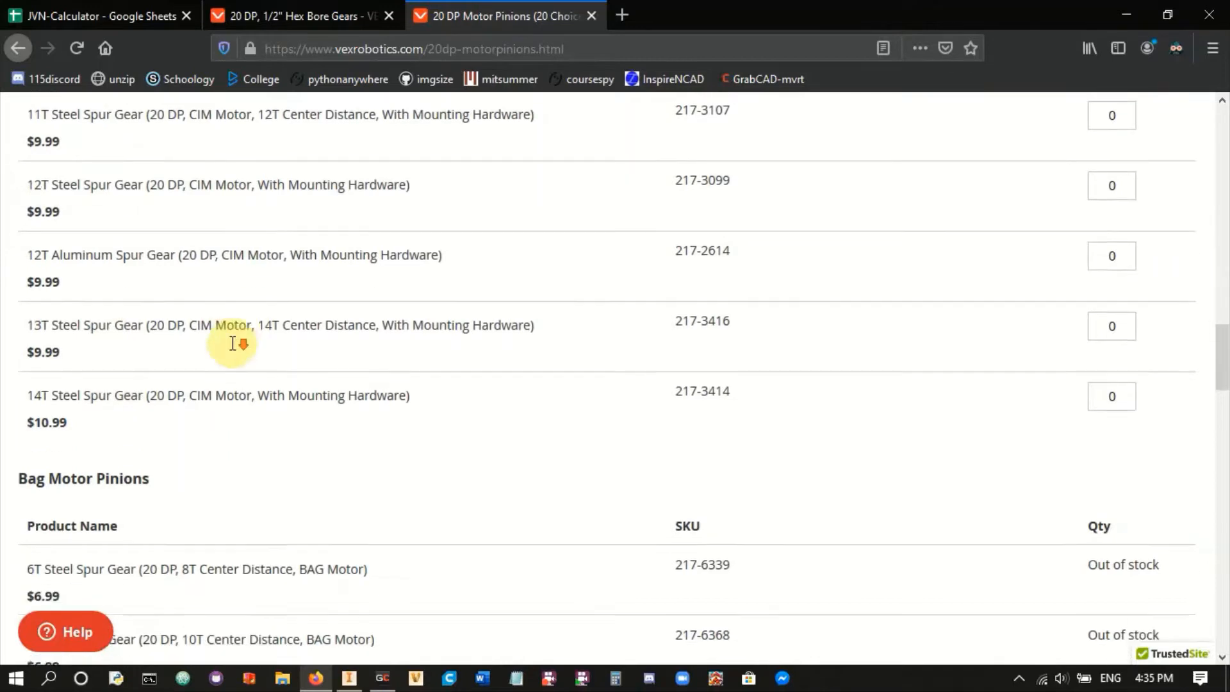
{"action": "scroll", "coordinate": [239, 349], "scroll_direction": "down", "scroll_amount": 12}
{"action": "scroll", "coordinate": [213, 357], "scroll_direction": "down", "scroll_amount": 4}
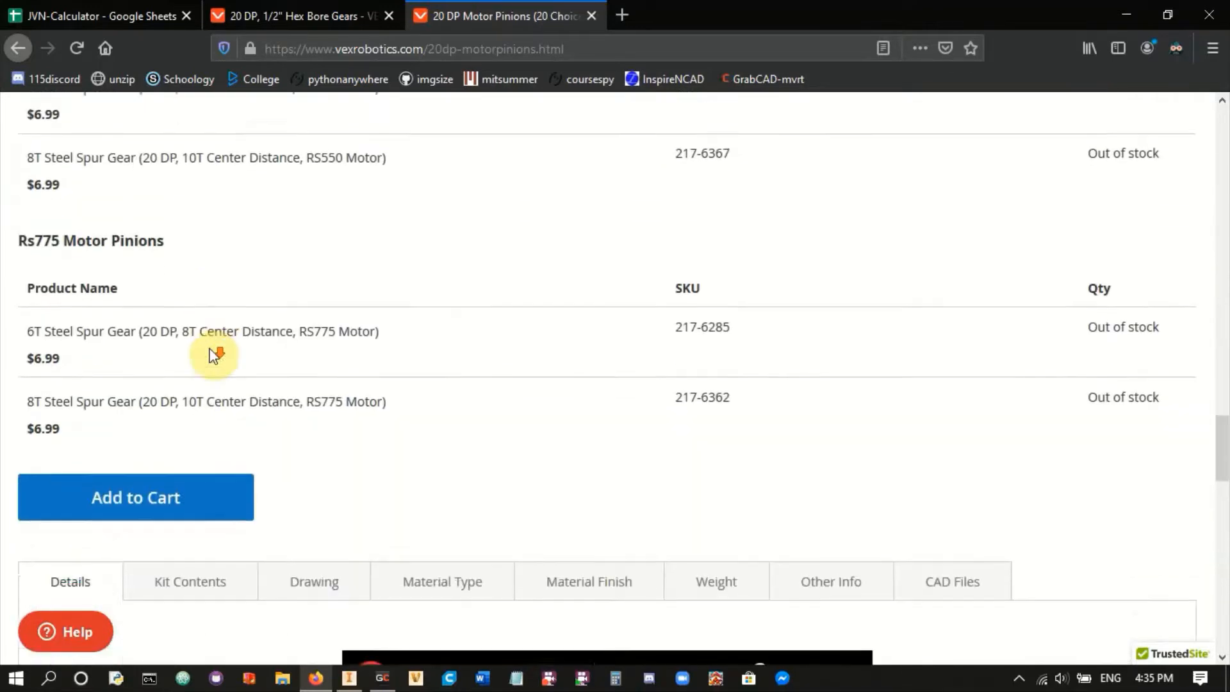
{"action": "left_click_drag", "start_coordinate": [29, 230], "coordinate": [165, 250]}
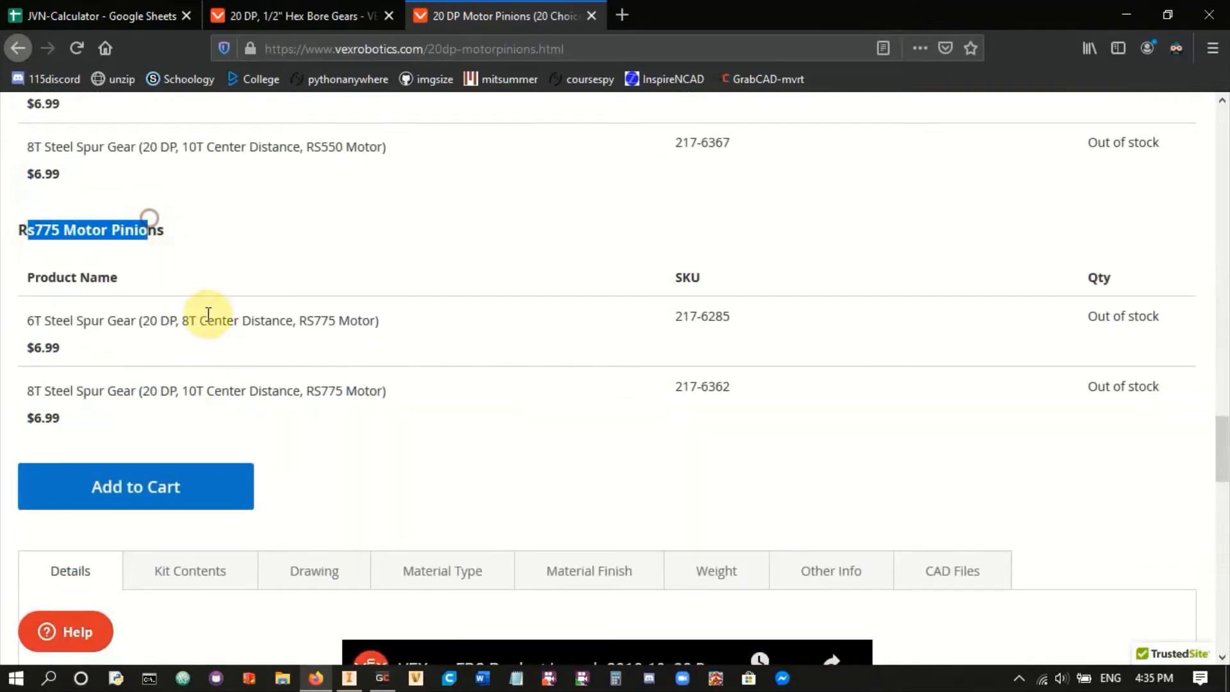
{"action": "left_click", "coordinate": [187, 331]}
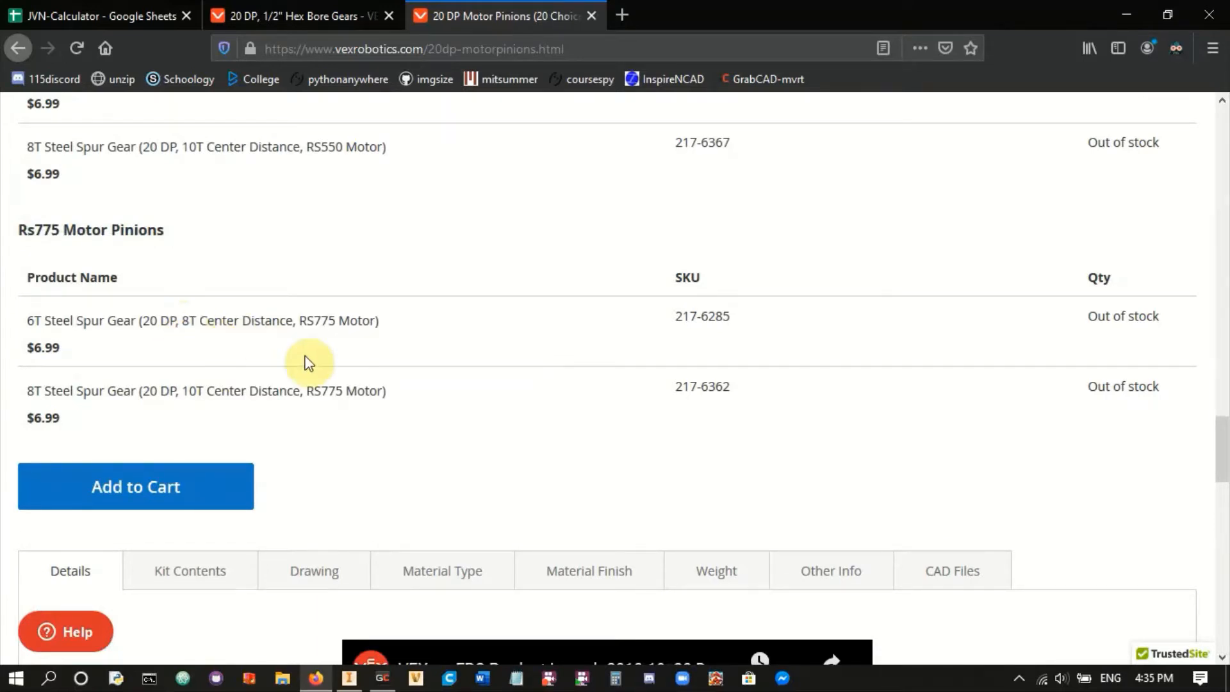
{"action": "scroll", "coordinate": [310, 351], "scroll_direction": "up", "scroll_amount": 15}
{"action": "scroll", "coordinate": [306, 359], "scroll_direction": "up", "scroll_amount": 9}
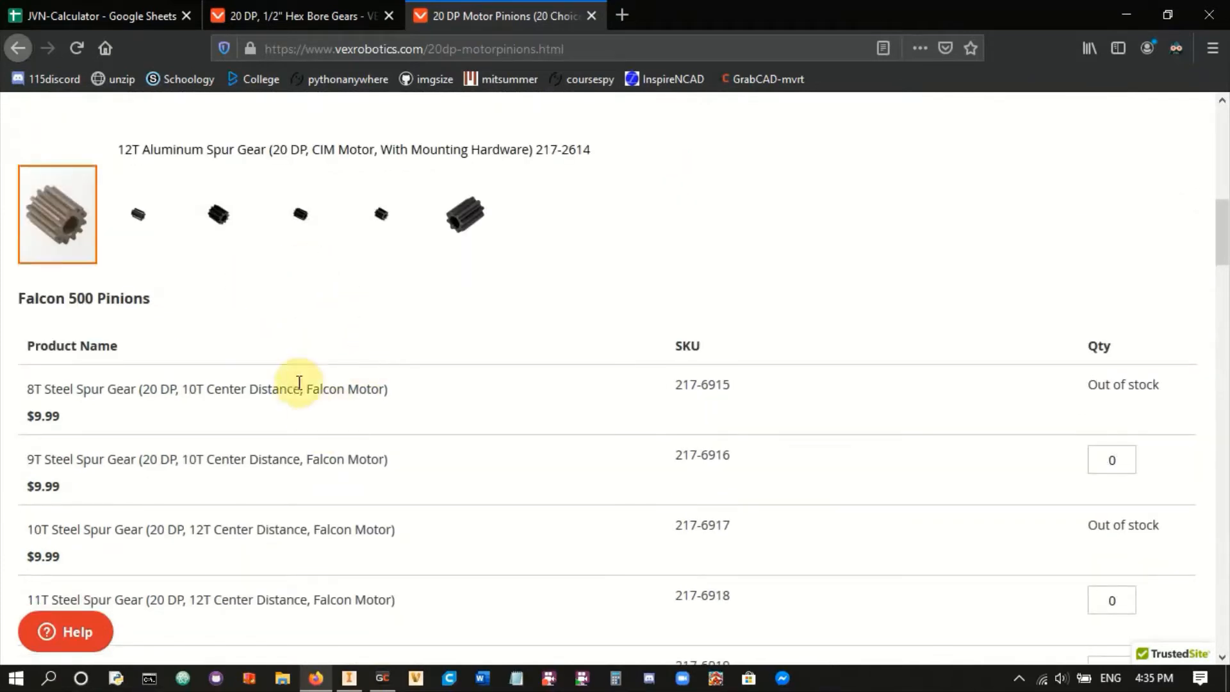
- Return to the JVN-Calculator sheet and check the first-stage driving and driven gears and the drivetrain free speed
{"action": "left_click", "coordinate": [113, 10]}
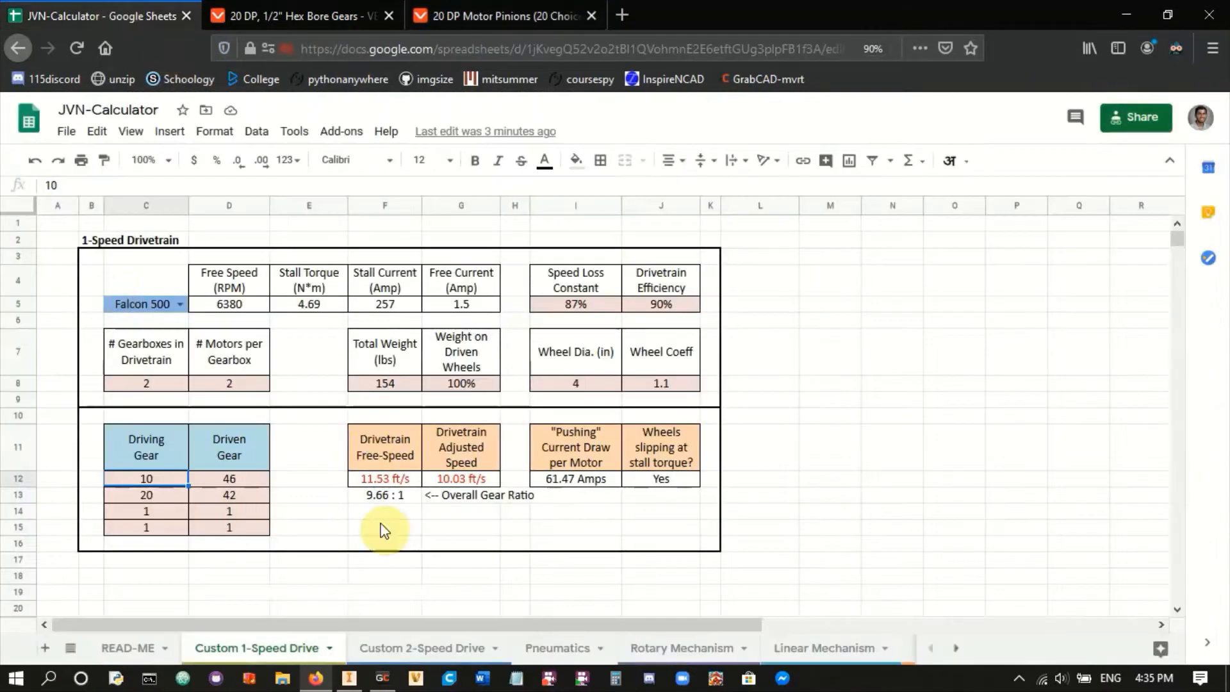
{"action": "left_click", "coordinate": [163, 480]}
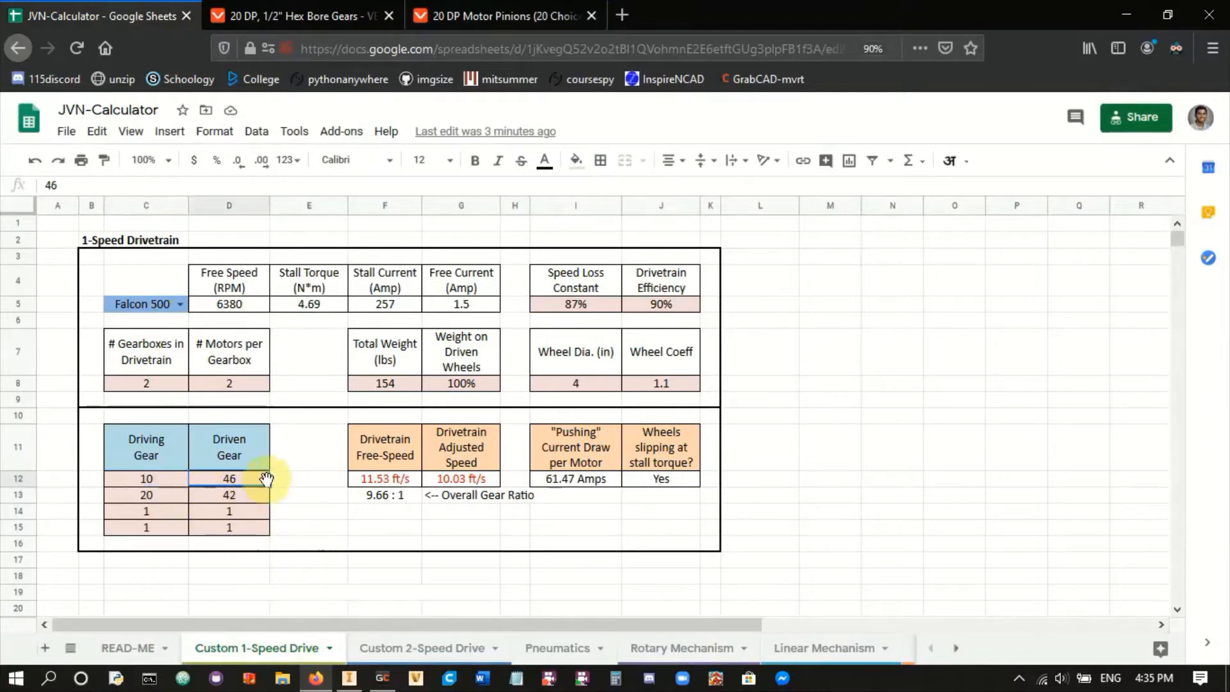
{"action": "left_click", "coordinate": [377, 482]}
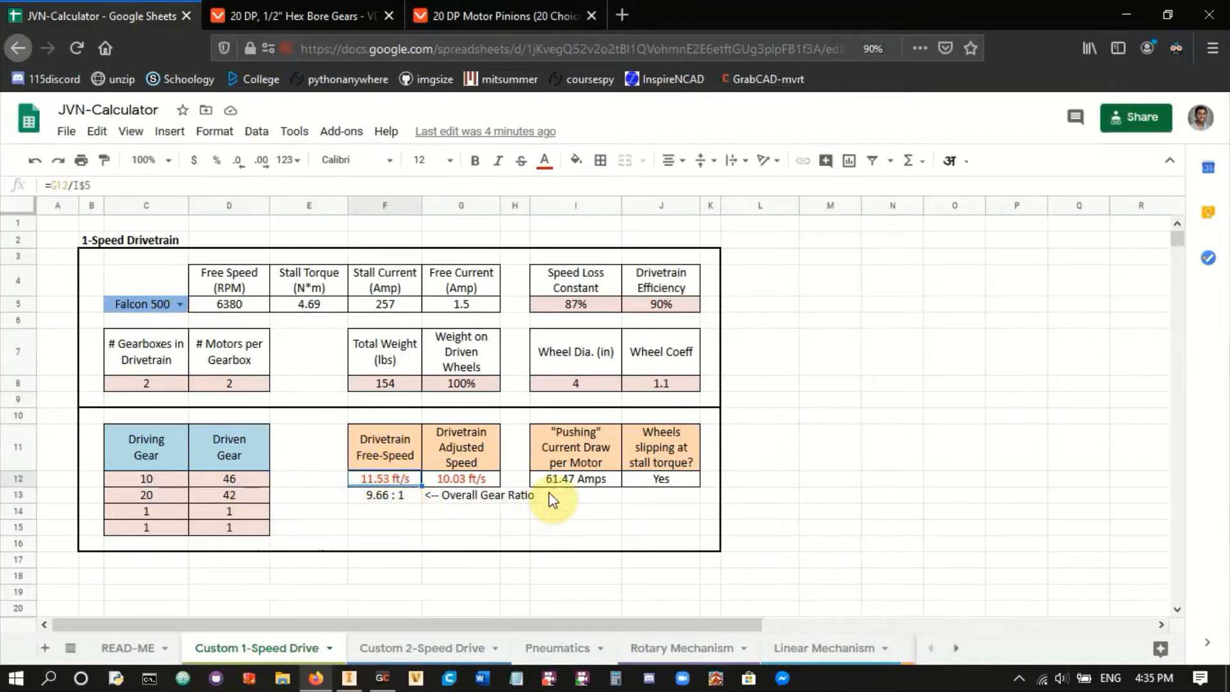
- Set the first-stage driven gear to 44 teeth and check the drivetrain free speed and pushing current draw per motor
{"action": "left_click", "coordinate": [552, 483]}
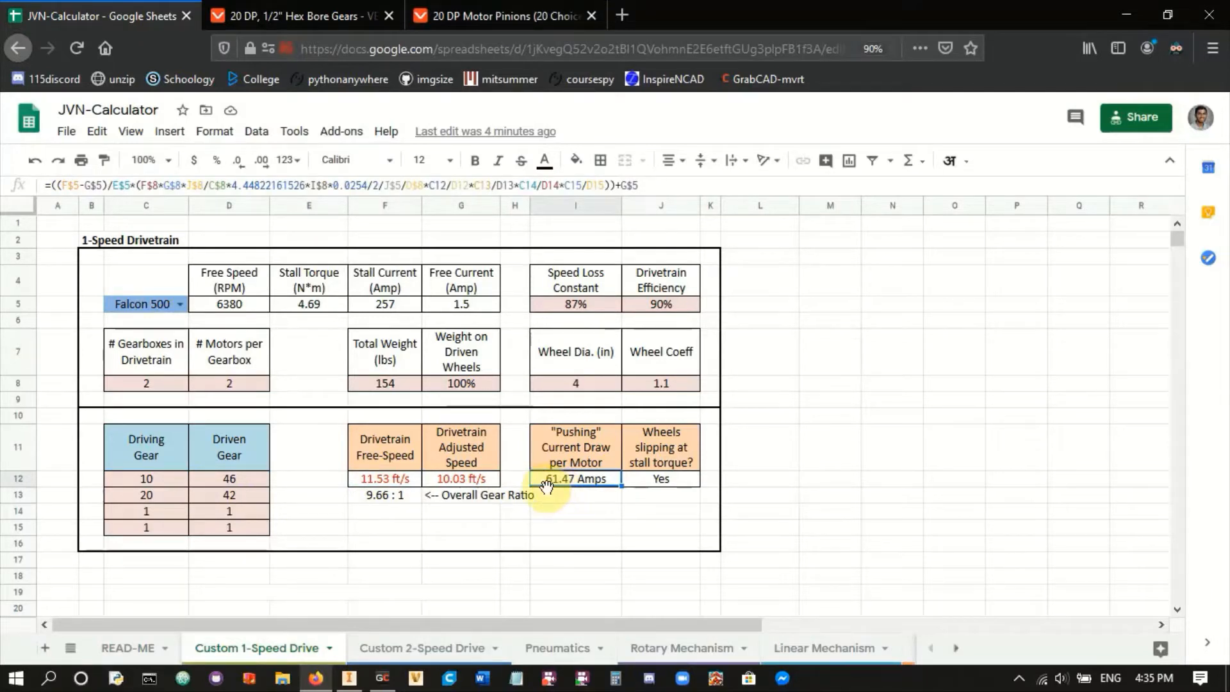
{"action": "left_click", "coordinate": [240, 483]}
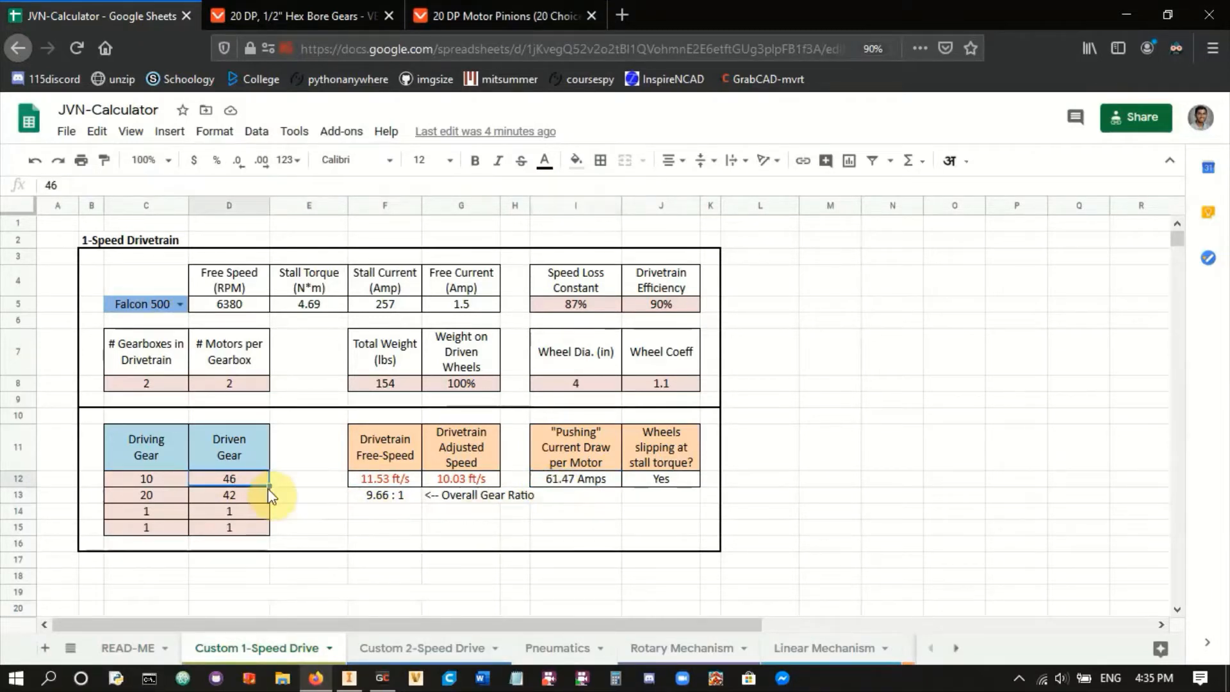
{"action": "type", "text": "44"}
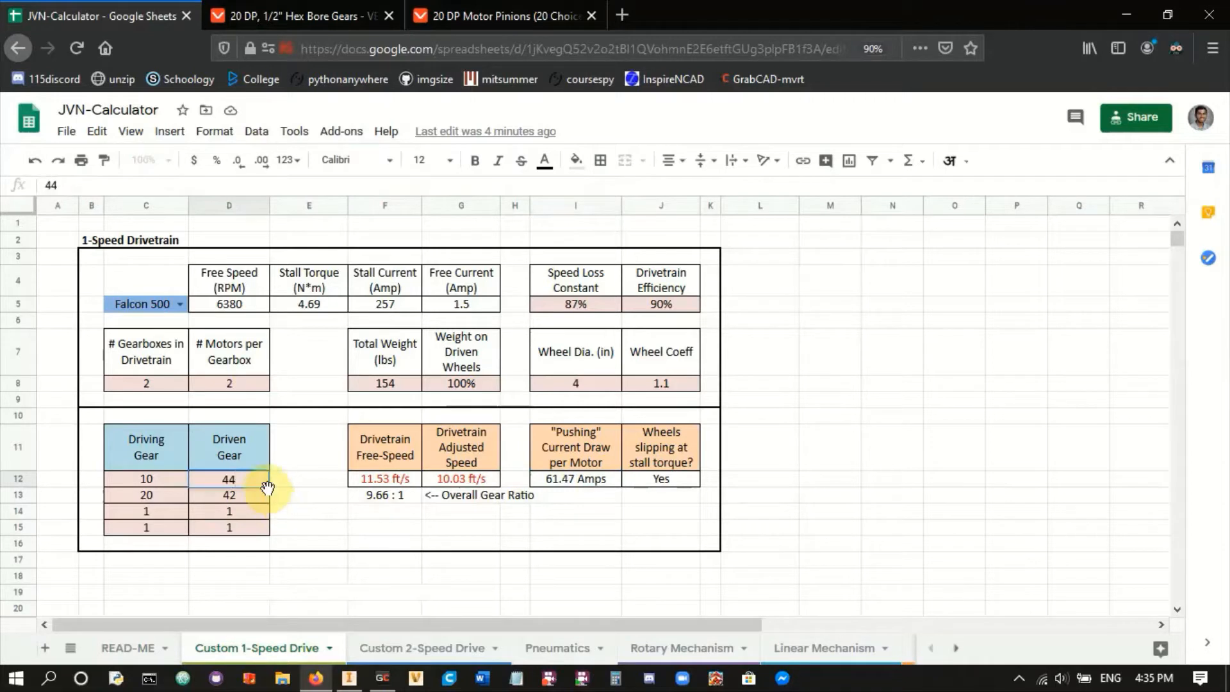
{"action": "key", "text": "Return"}
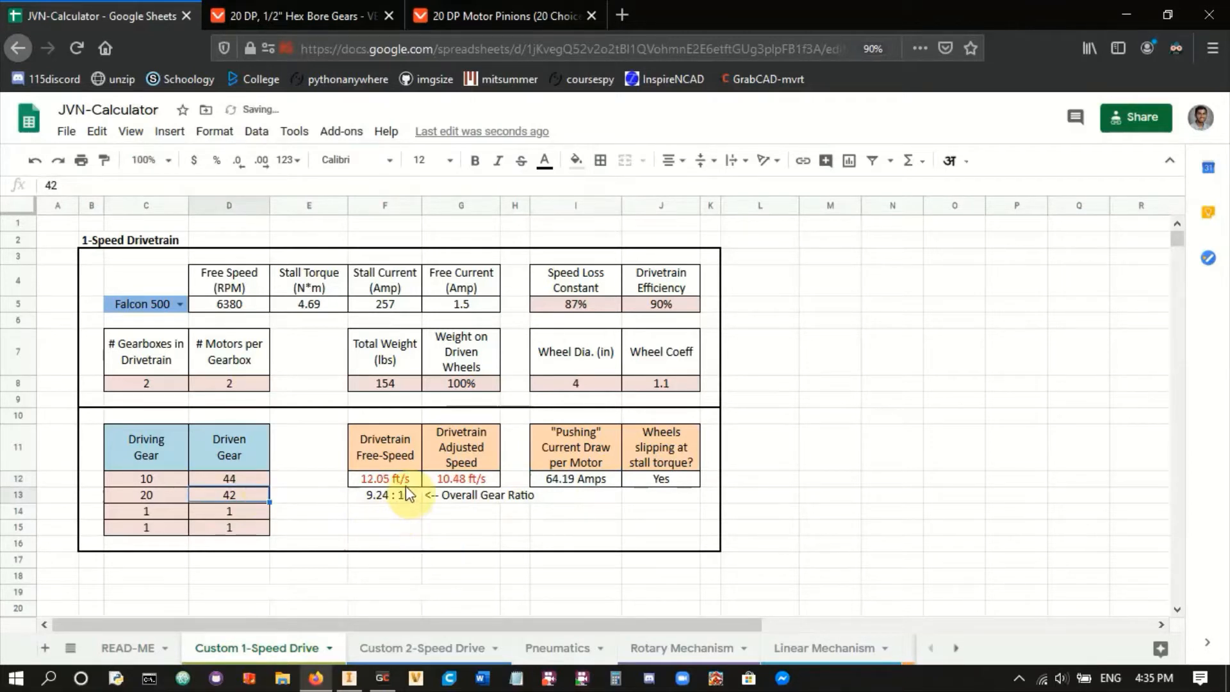
{"action": "left_click", "coordinate": [385, 481]}
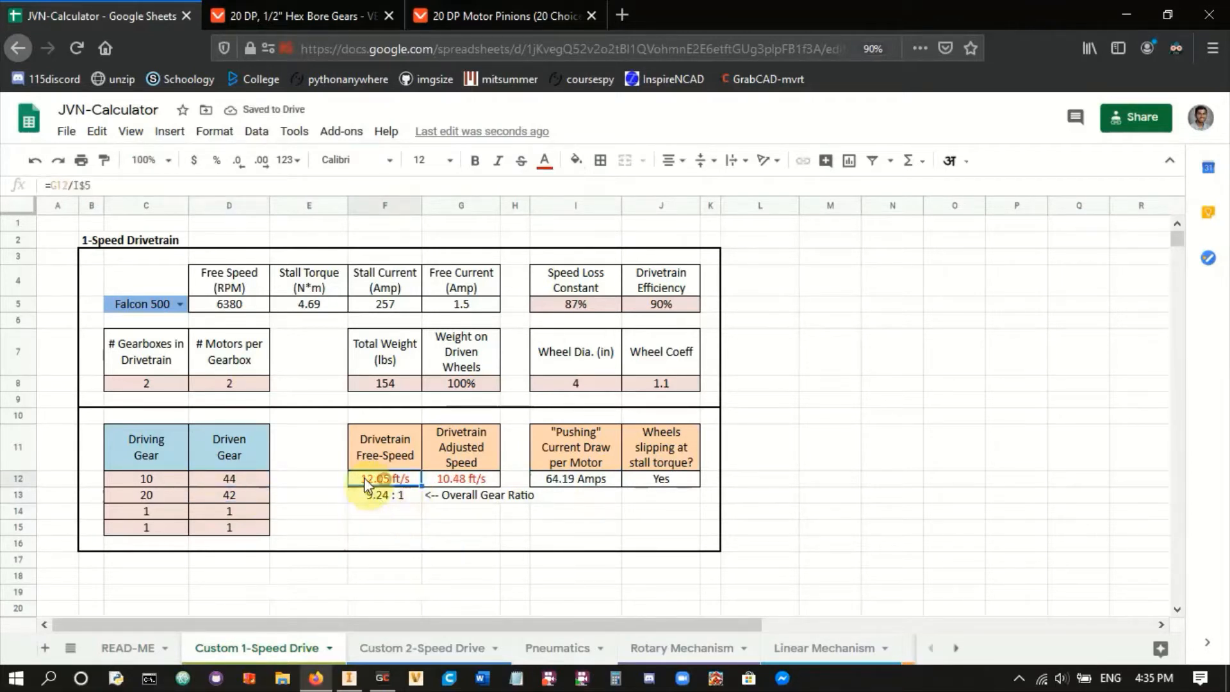
{"action": "left_click", "coordinate": [562, 485]}
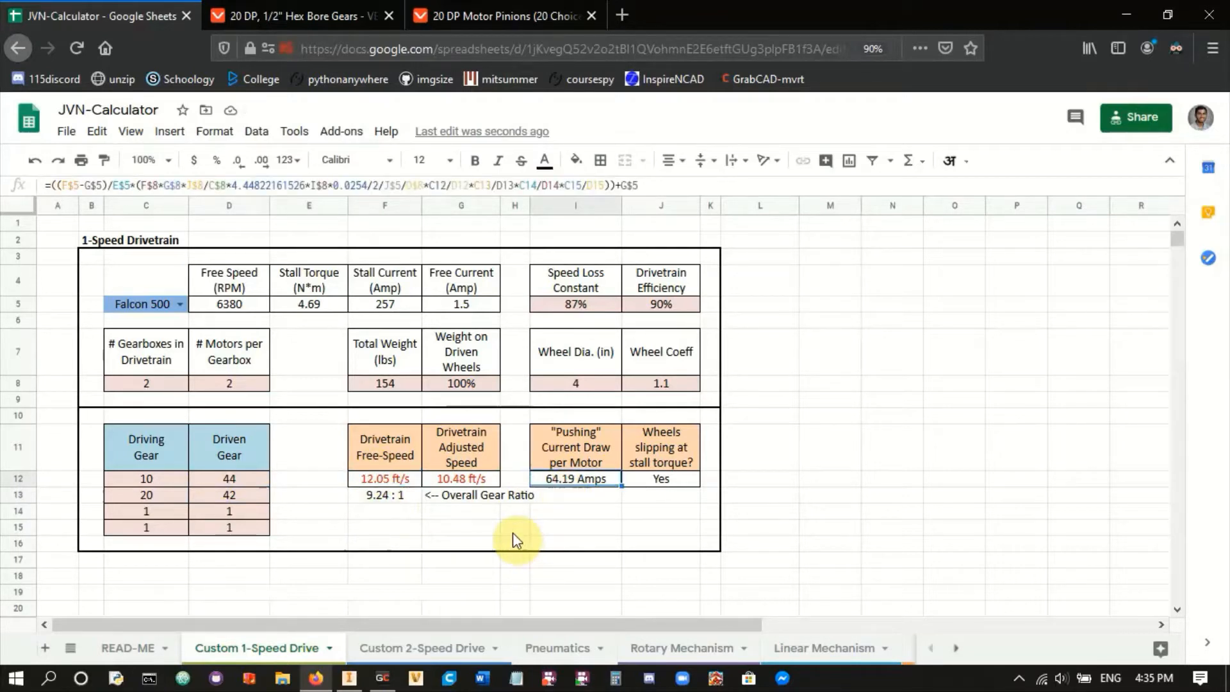
- Set the second-stage driven gear to 40 teeth
{"action": "left_click", "coordinate": [148, 501]}
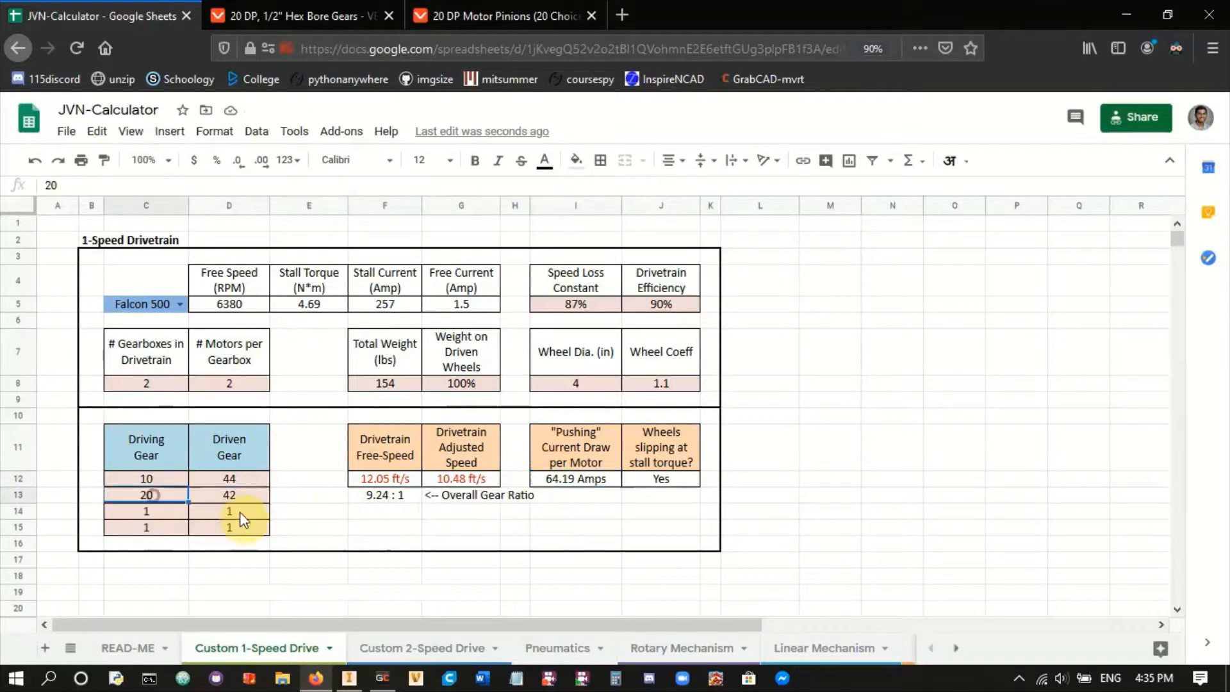
{"action": "left_click", "coordinate": [240, 498]}
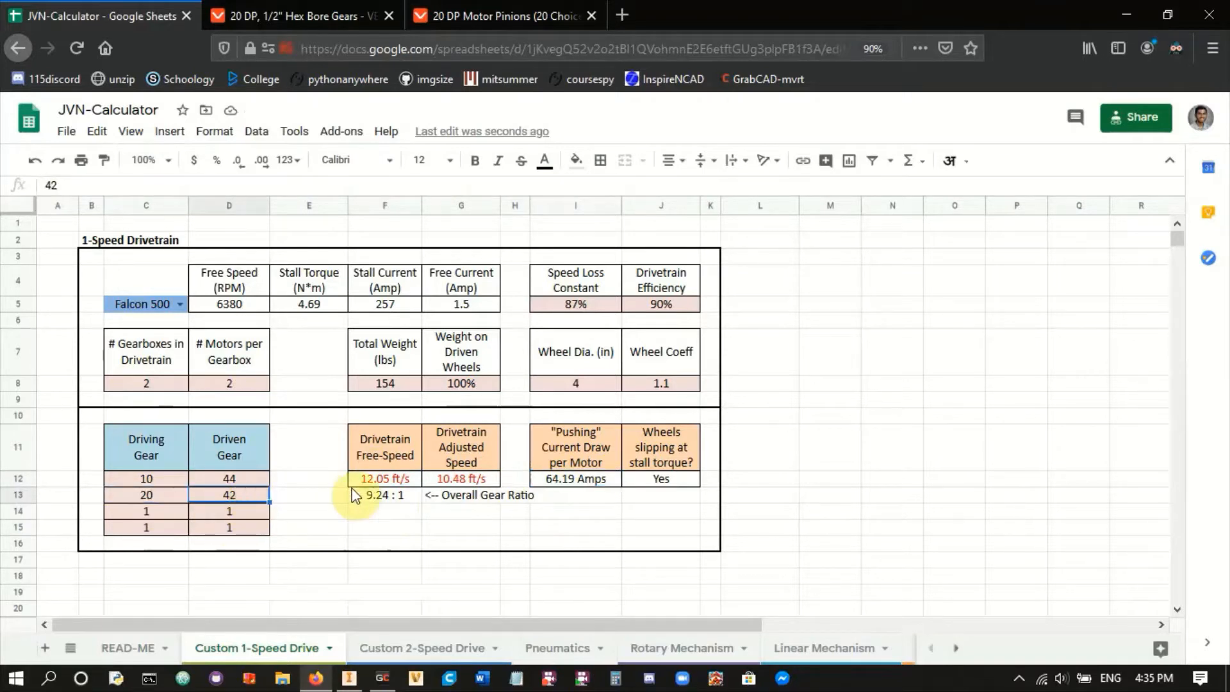
{"action": "type", "text": "40"}
{"action": "key", "text": "Return"}
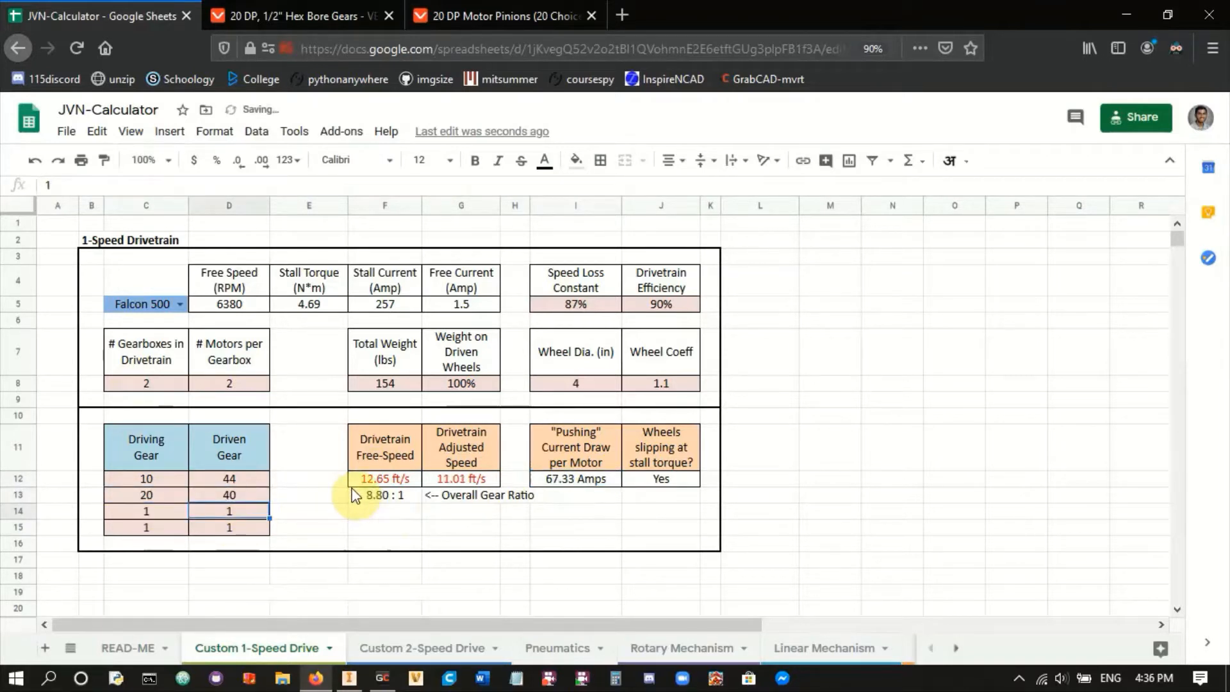
- Review both gear stages against the drivetrain free speed and the pushing current draw per motor
{"action": "left_click", "coordinate": [251, 495]}
{"action": "left_click", "coordinate": [251, 484]}
{"action": "left_click", "coordinate": [249, 497]}
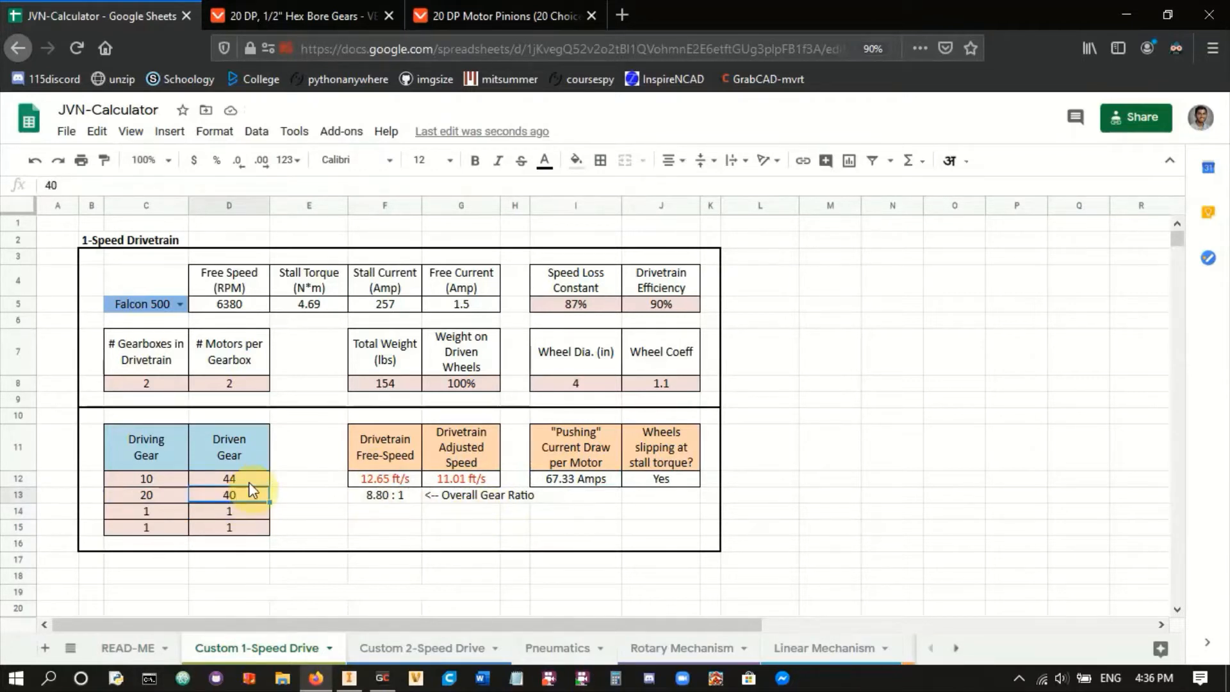
{"action": "left_click", "coordinate": [383, 482]}
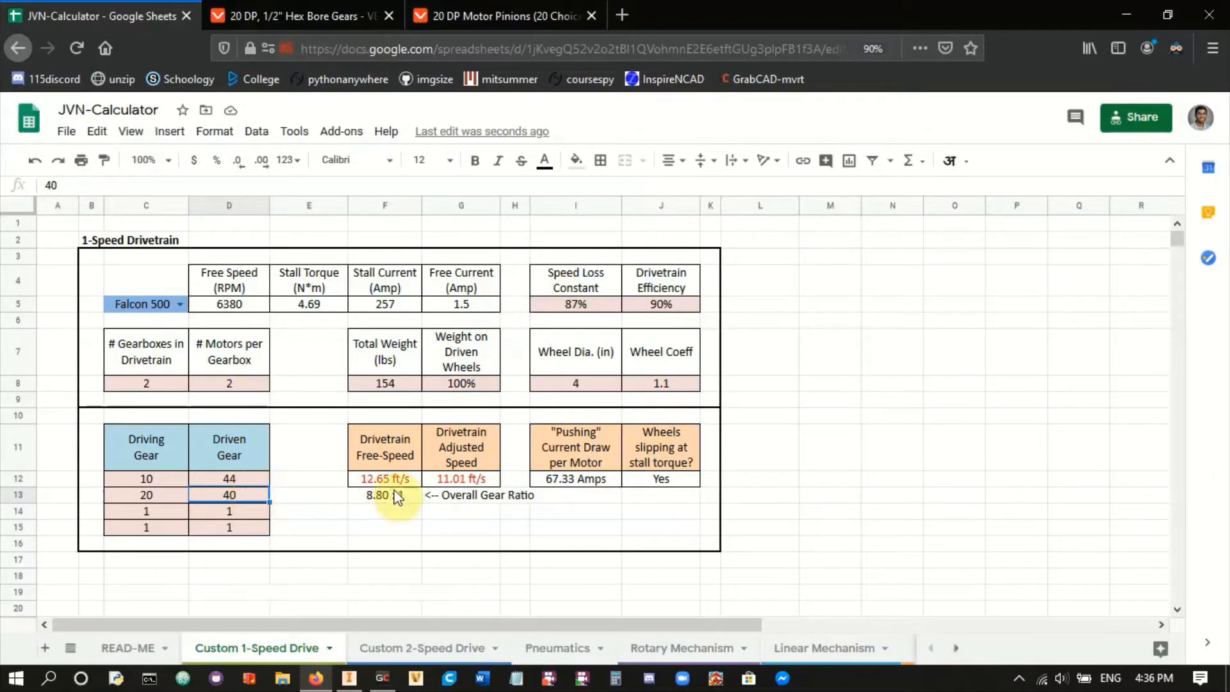
{"action": "left_click", "coordinate": [575, 480]}
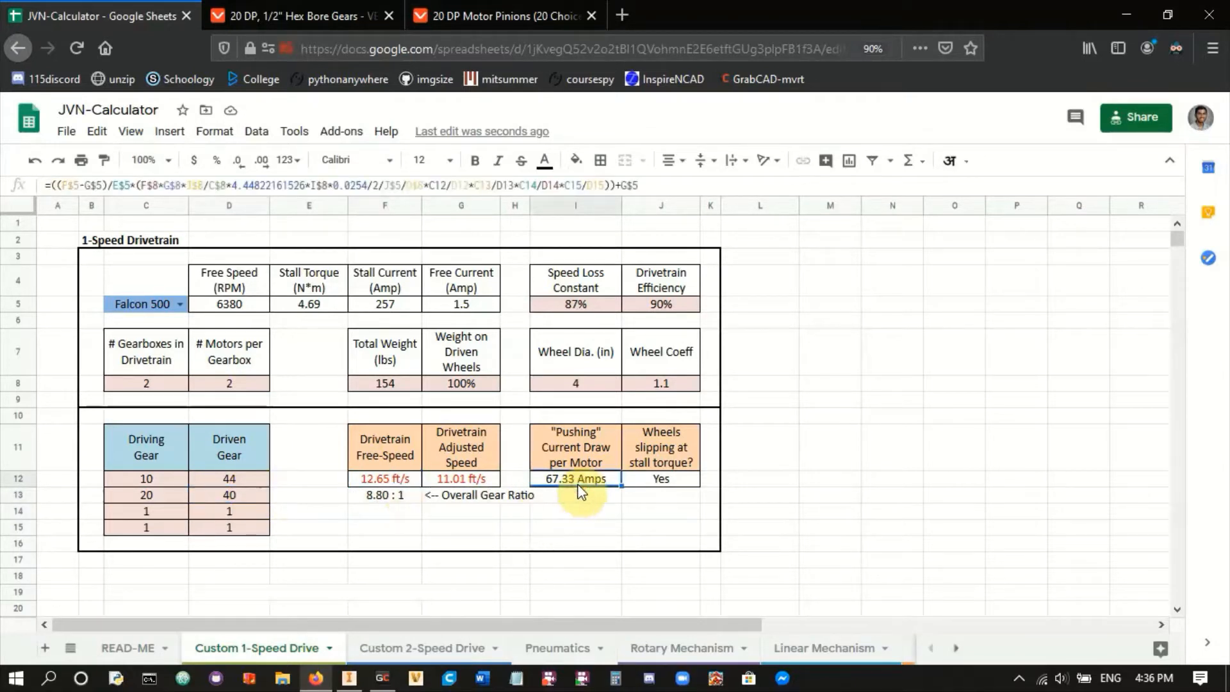
{"action": "left_click", "coordinate": [221, 490]}
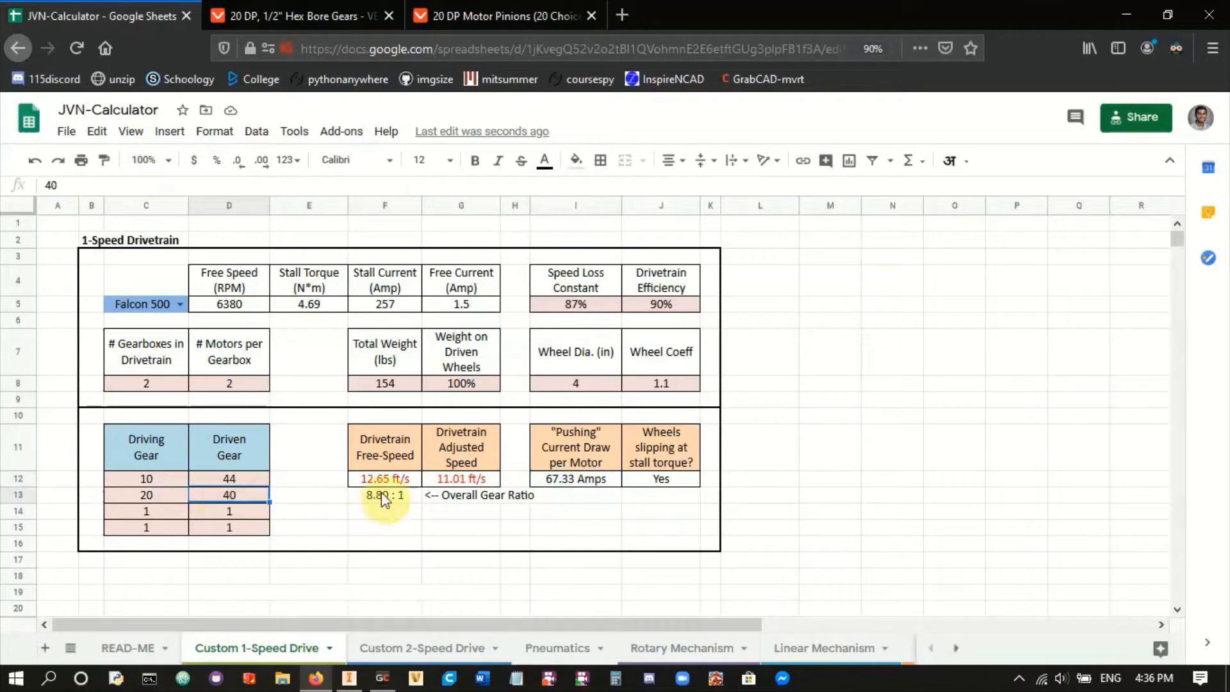
{"action": "left_click", "coordinate": [594, 476]}
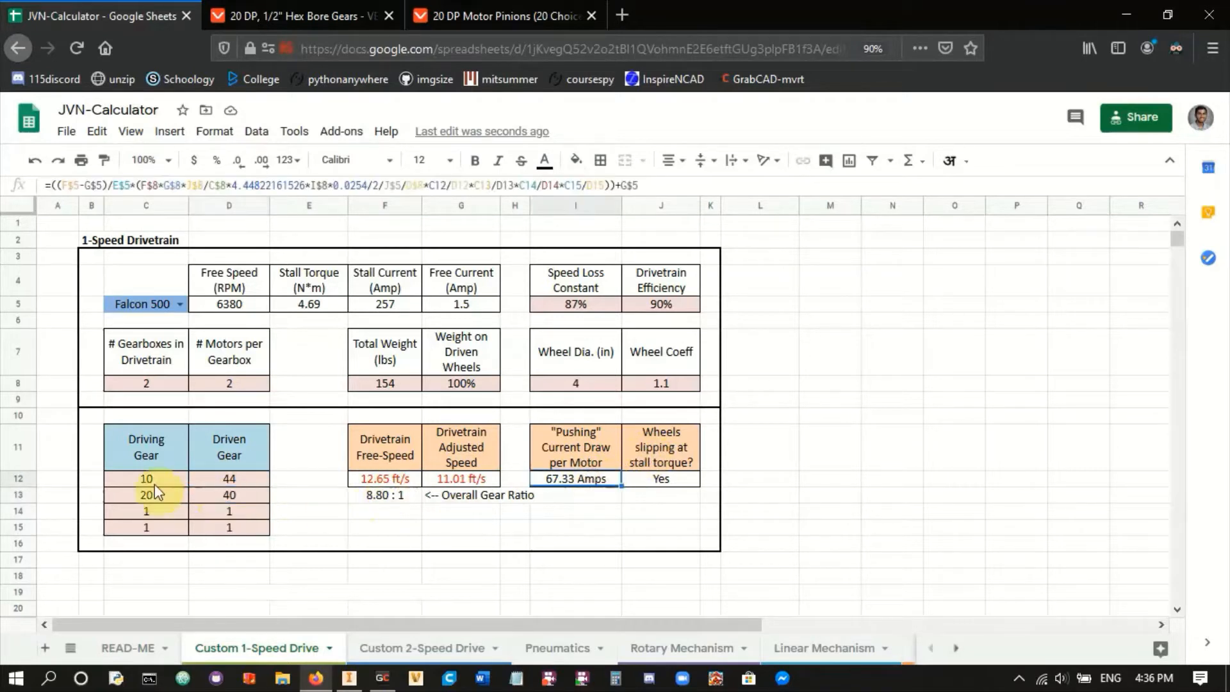
{"action": "left_click", "coordinate": [155, 483]}
{"action": "left_click", "coordinate": [155, 497]}
{"action": "left_click", "coordinate": [162, 482]}
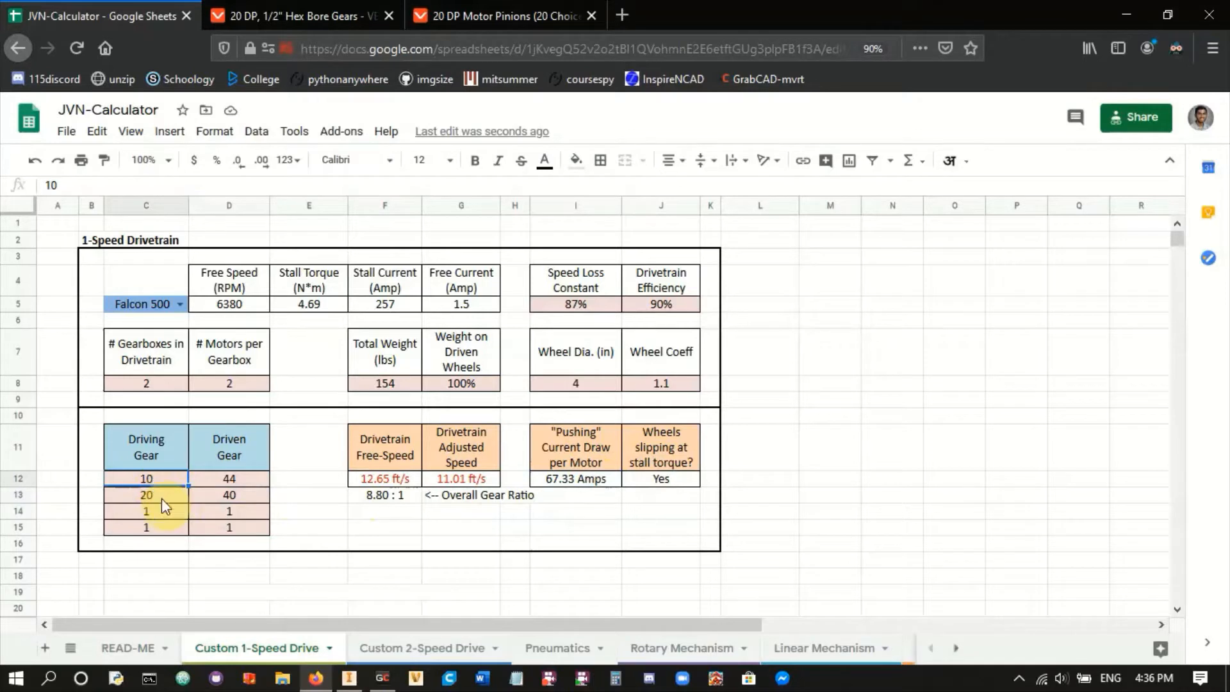
{"action": "left_click", "coordinate": [570, 482]}
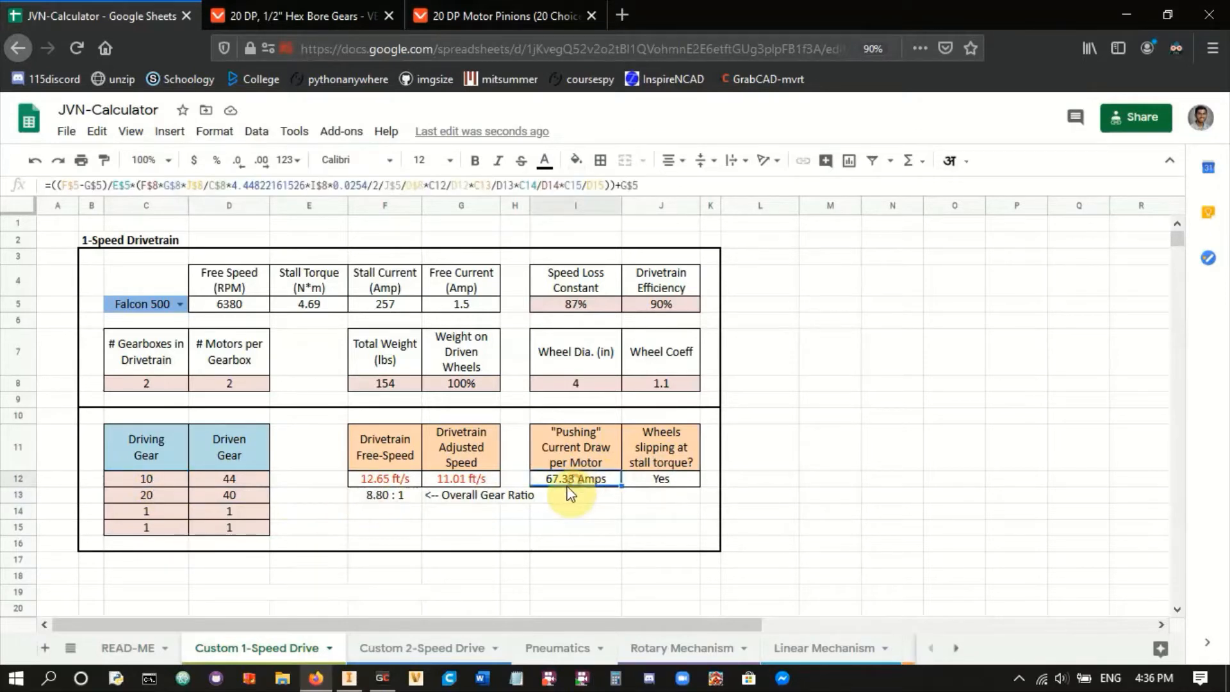
- Try 26 teeth for the second-stage driving gear and set it back to 20
{"action": "left_click", "coordinate": [159, 497]}
{"action": "type", "text": "26"}
{"action": "key", "text": "Return"}
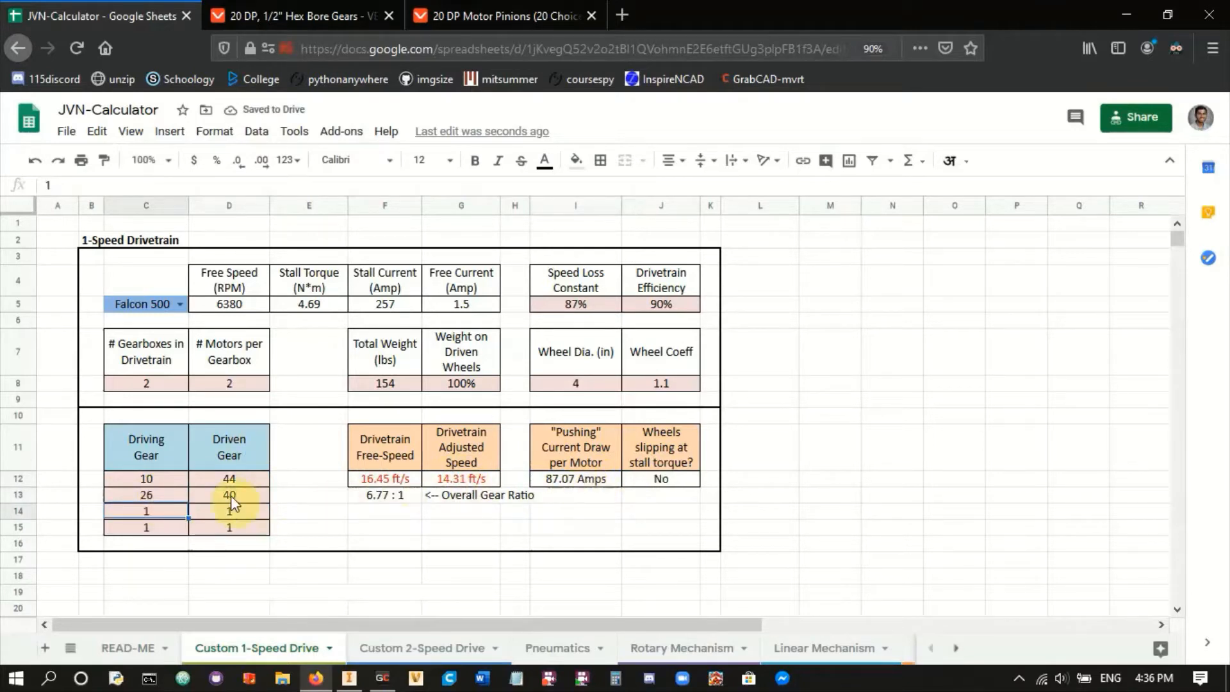
{"action": "left_click", "coordinate": [168, 490]}
{"action": "type", "text": "20"}
{"action": "key", "text": "Return"}
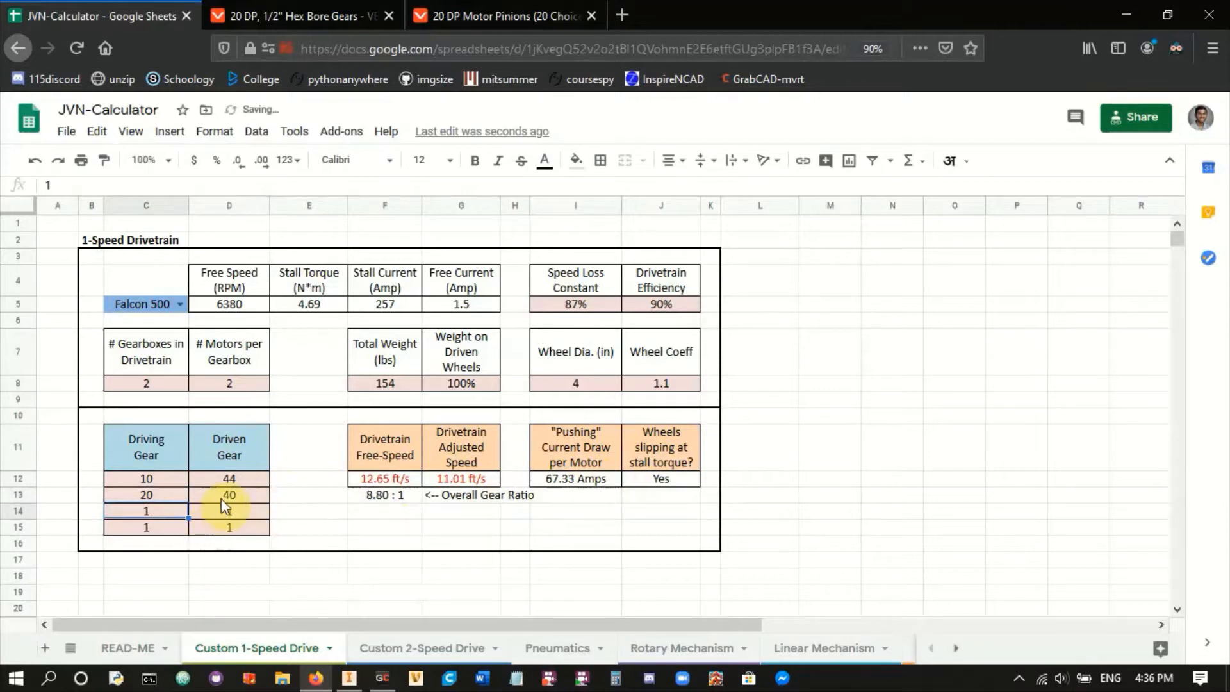
- Set the second-stage driving gear to 22 teeth and check the pushing current draw per motor
{"action": "left_click", "coordinate": [168, 497]}
{"action": "type", "text": "22"}
{"action": "key", "text": "Return"}
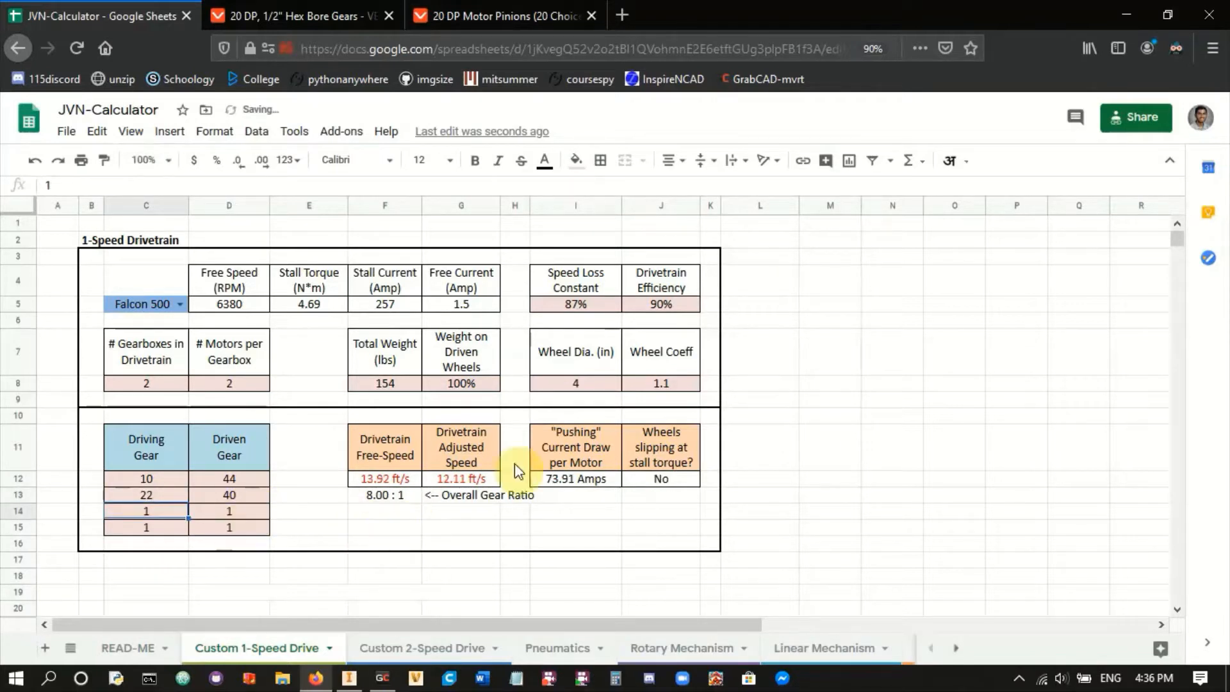
{"action": "left_click", "coordinate": [563, 481]}
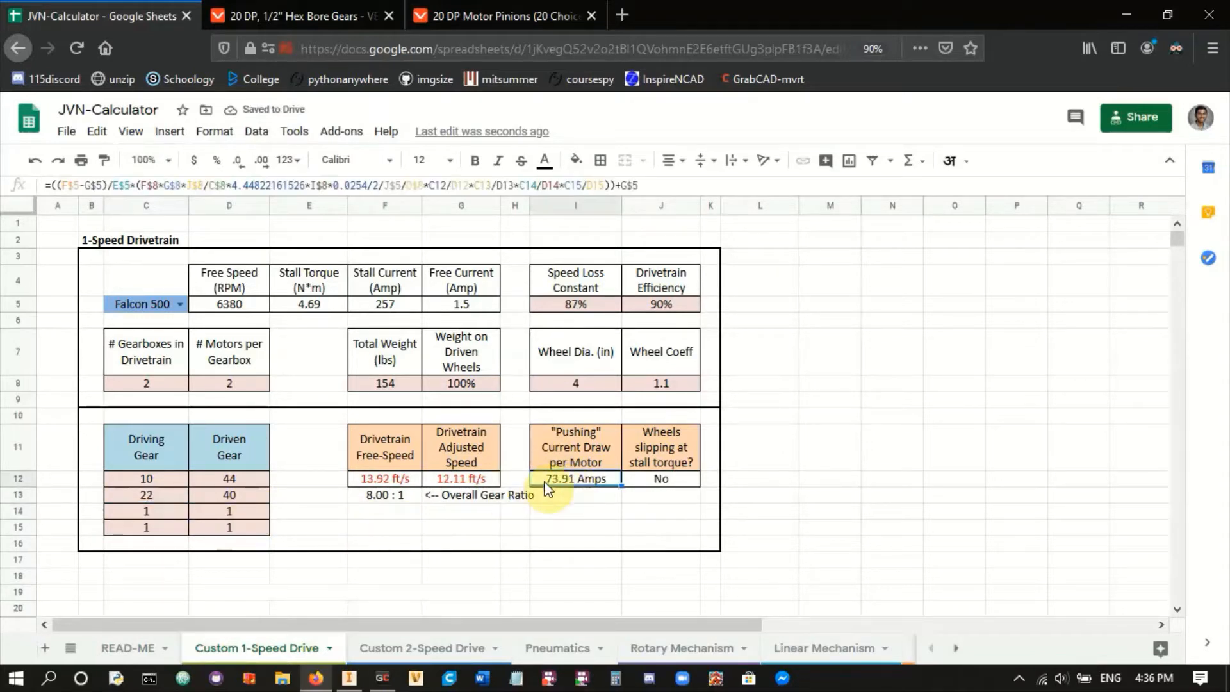
- Set the first-stage driving gear to 9 teeth and check the free speed and pushing current draw per motor
{"action": "left_click", "coordinate": [163, 500]}
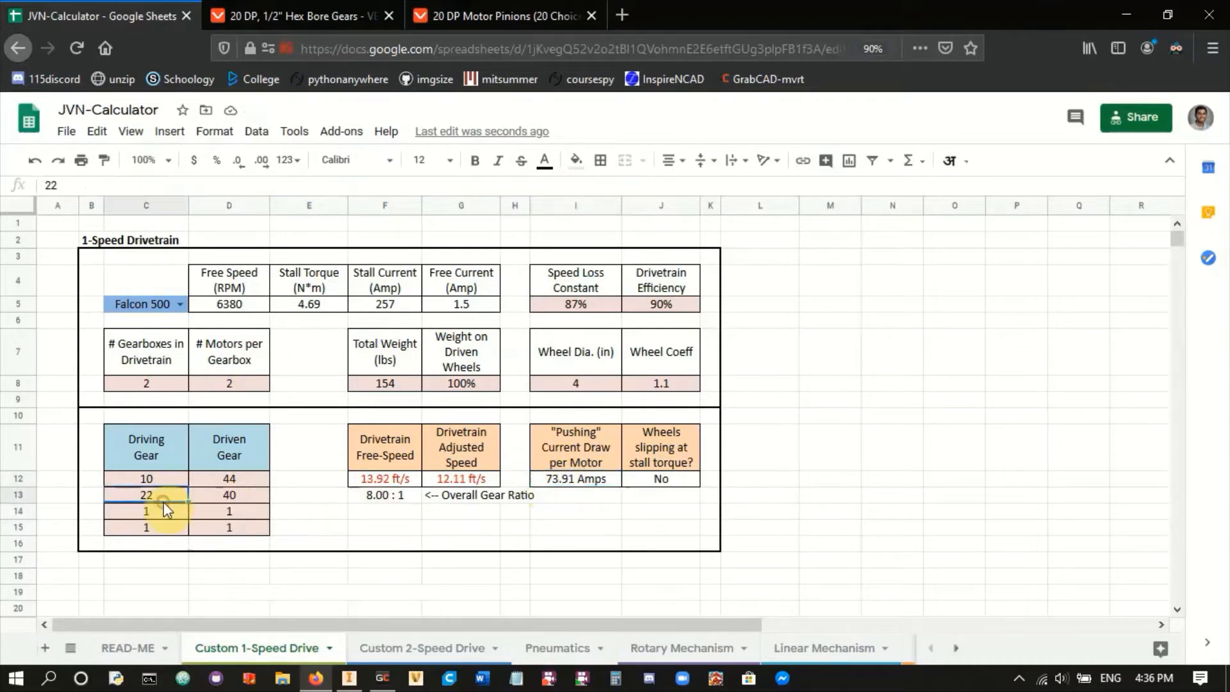
{"action": "left_click", "coordinate": [165, 480]}
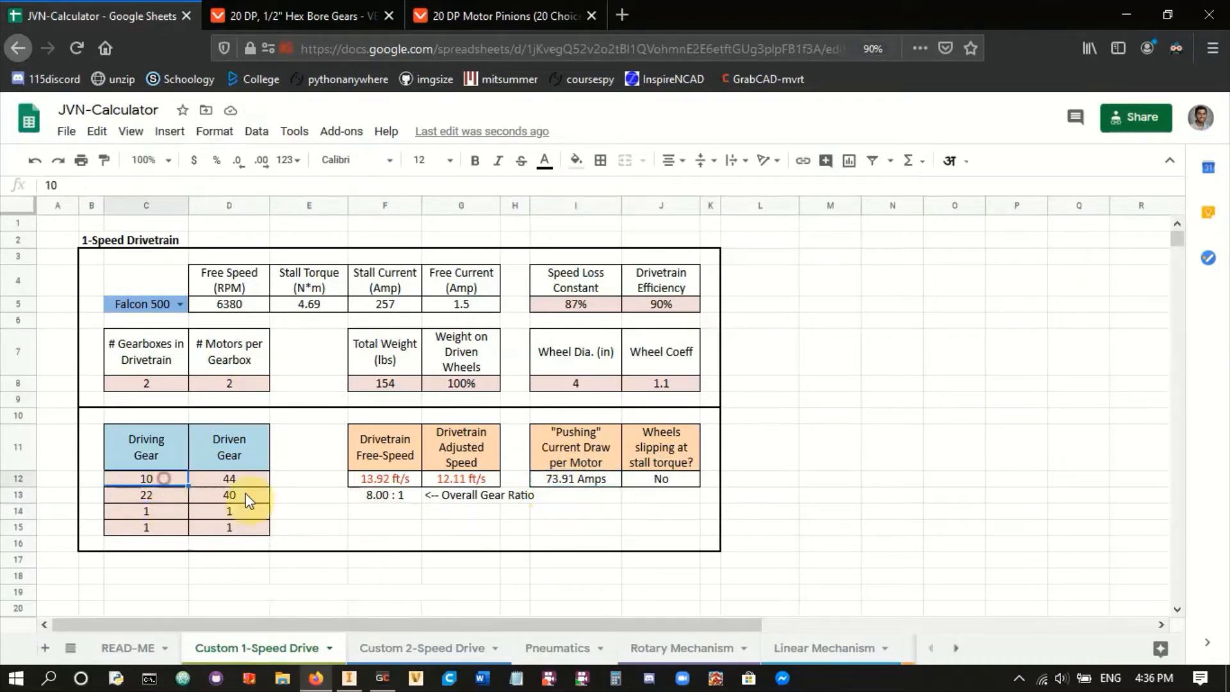
{"action": "type", "text": "9"}
{"action": "key", "text": "Return"}
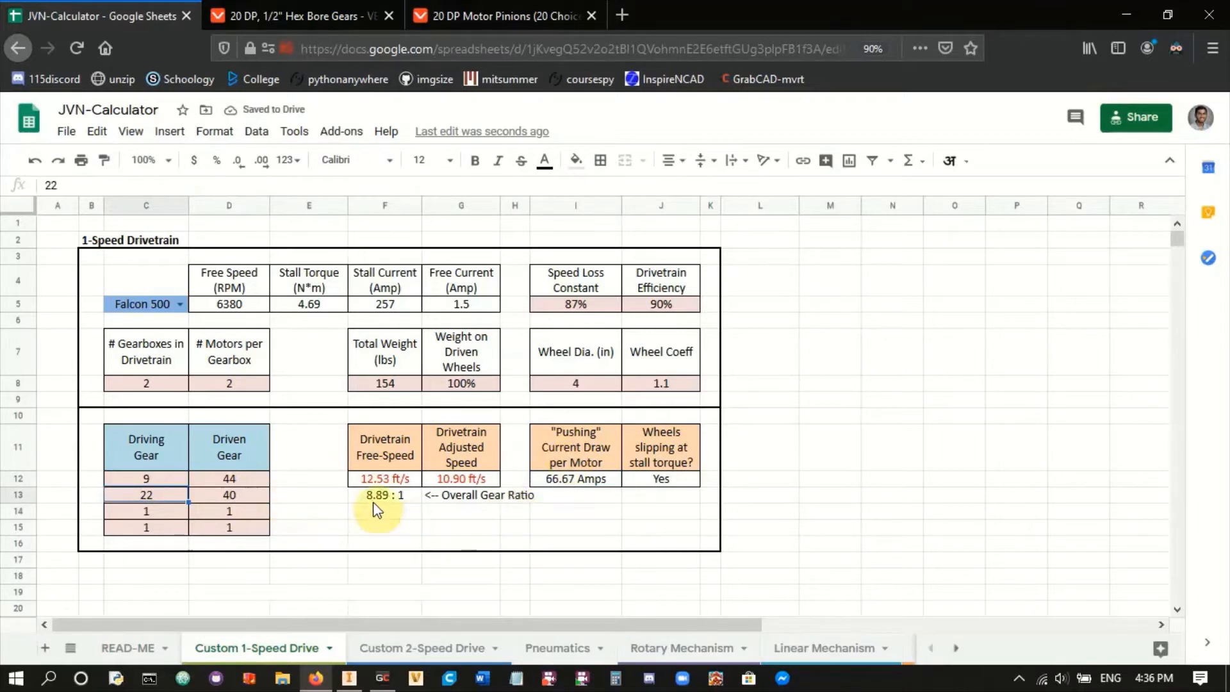
{"action": "left_click", "coordinate": [392, 481]}
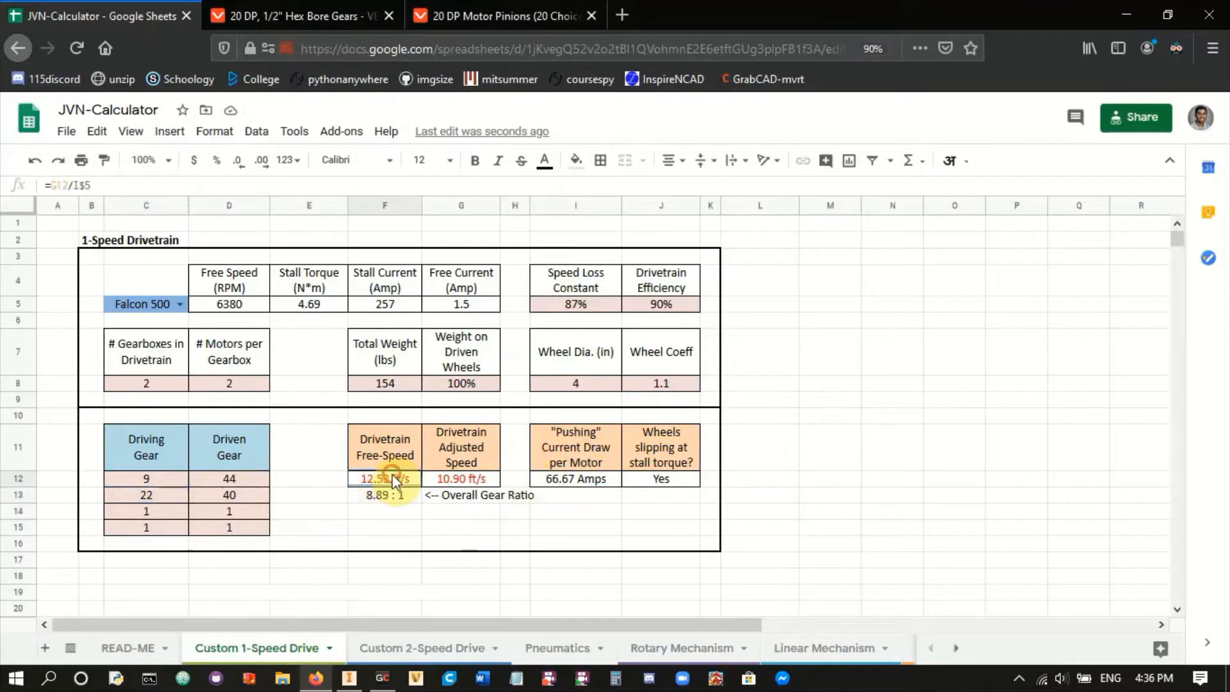
{"action": "left_click", "coordinate": [548, 482]}
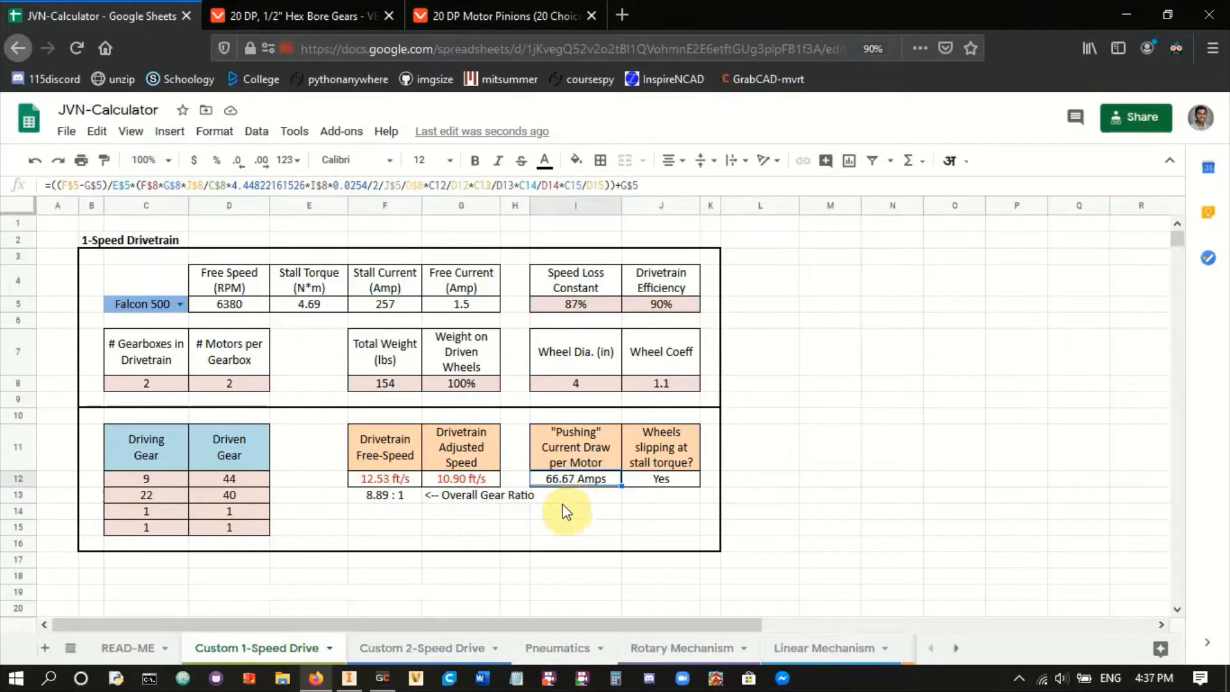
- Look at the motor pinion in the Inventor gearbox assembly and review the gear teeth of both stages in the JVN-Calculator
{"action": "left_click", "coordinate": [162, 480]}
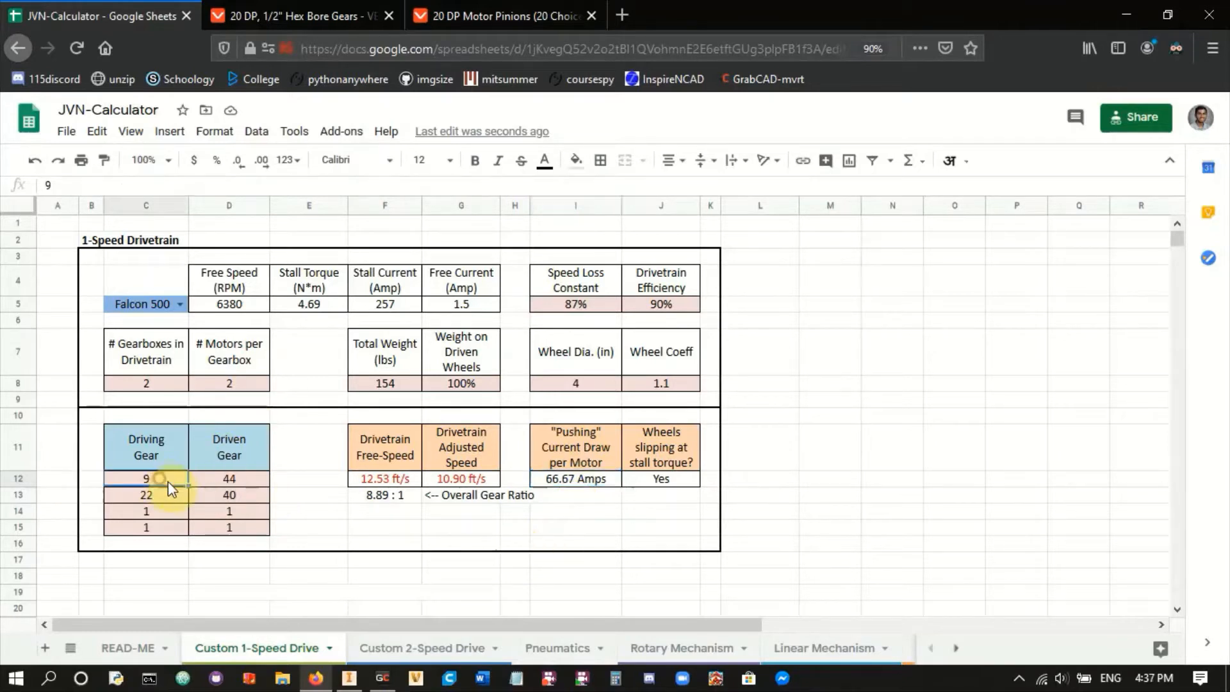
{"action": "left_click", "coordinate": [349, 680]}
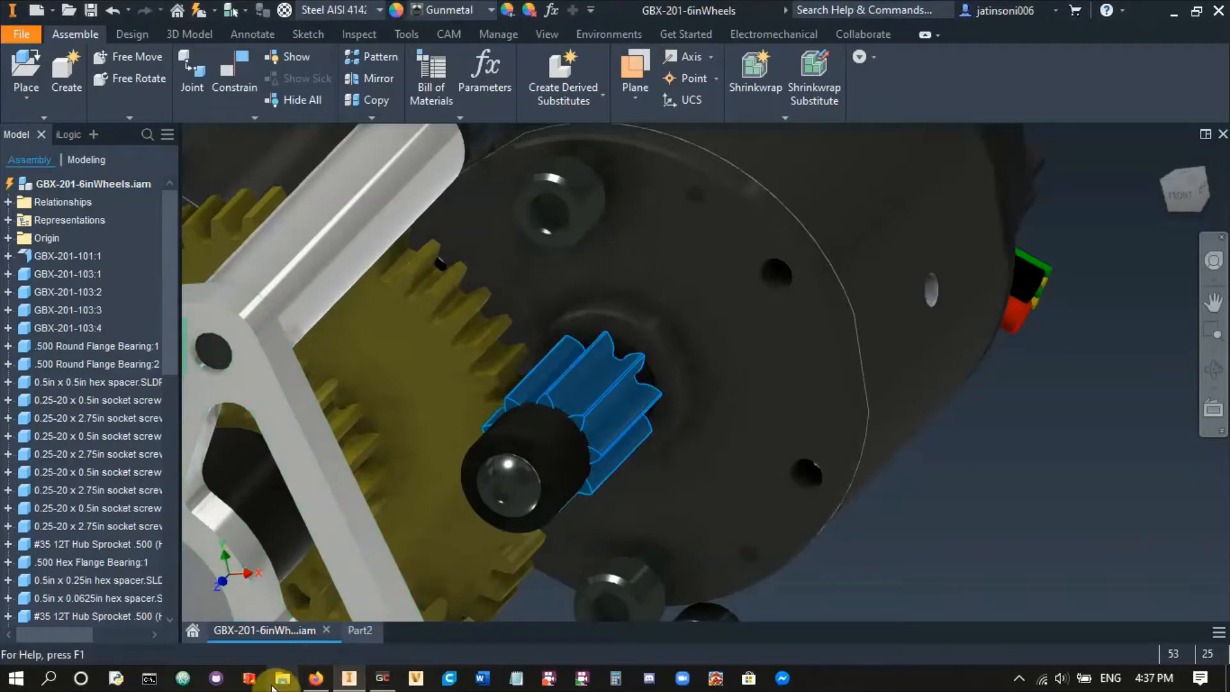
{"action": "left_click", "coordinate": [316, 680]}
{"action": "left_click", "coordinate": [224, 474]}
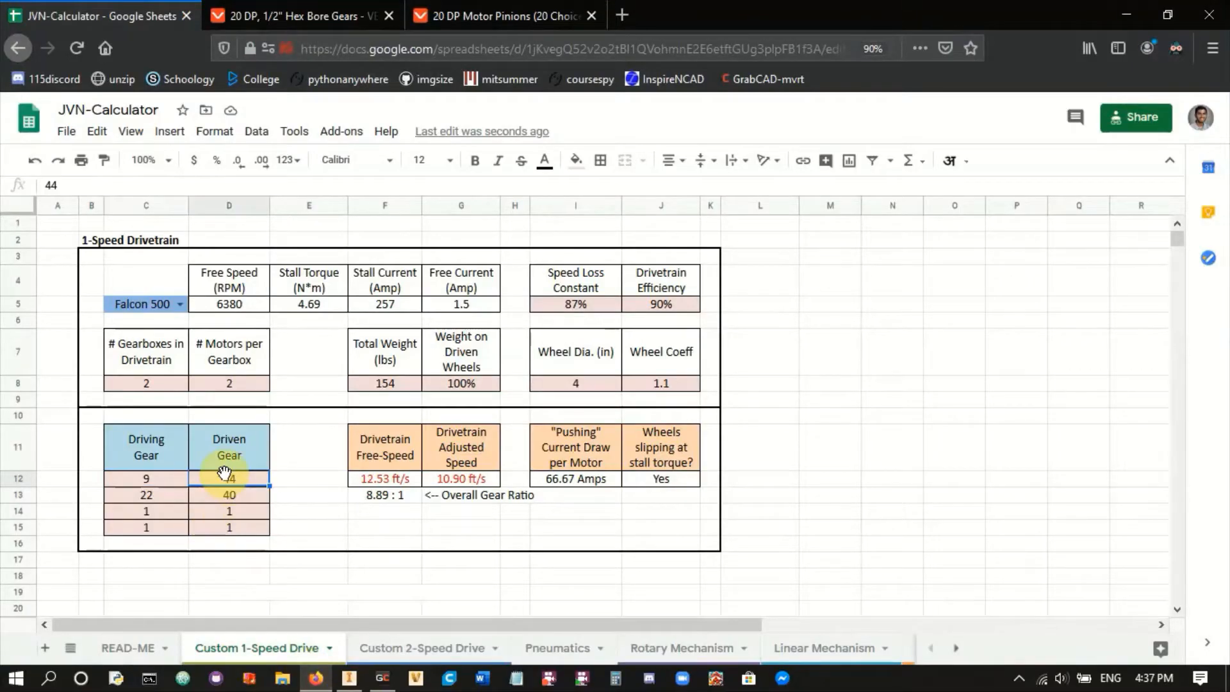
{"action": "left_click", "coordinate": [175, 501]}
{"action": "left_click", "coordinate": [224, 491]}
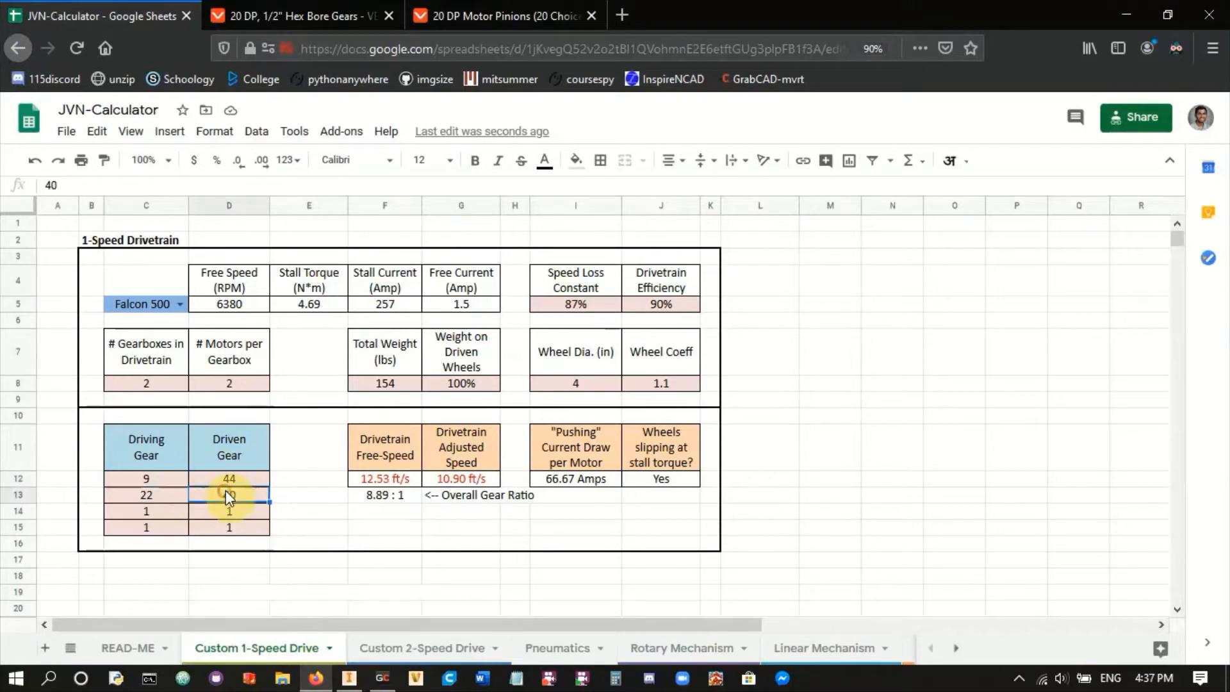
- Bring up the Part2 sketch in Inventor and return to the JVN-Calculator to recheck the first-stage driving gear
{"action": "left_click", "coordinate": [349, 679]}
{"action": "left_click", "coordinate": [380, 638]}
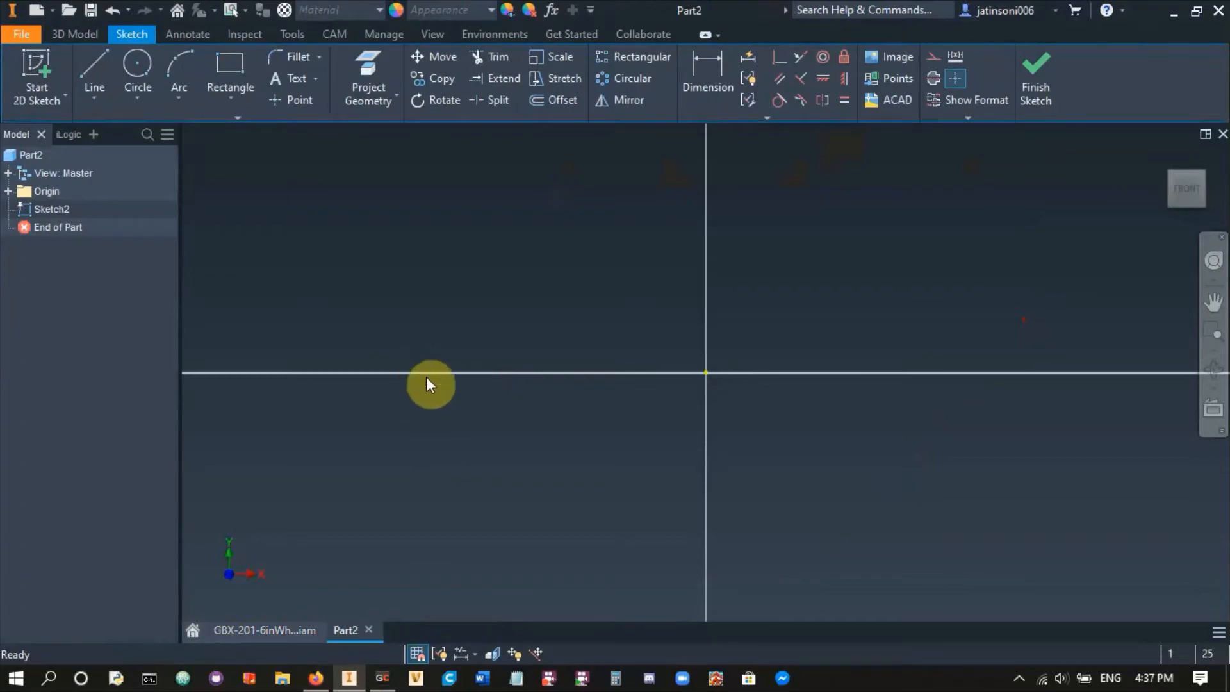
{"action": "left_click", "coordinate": [320, 678]}
{"action": "left_click", "coordinate": [147, 477]}
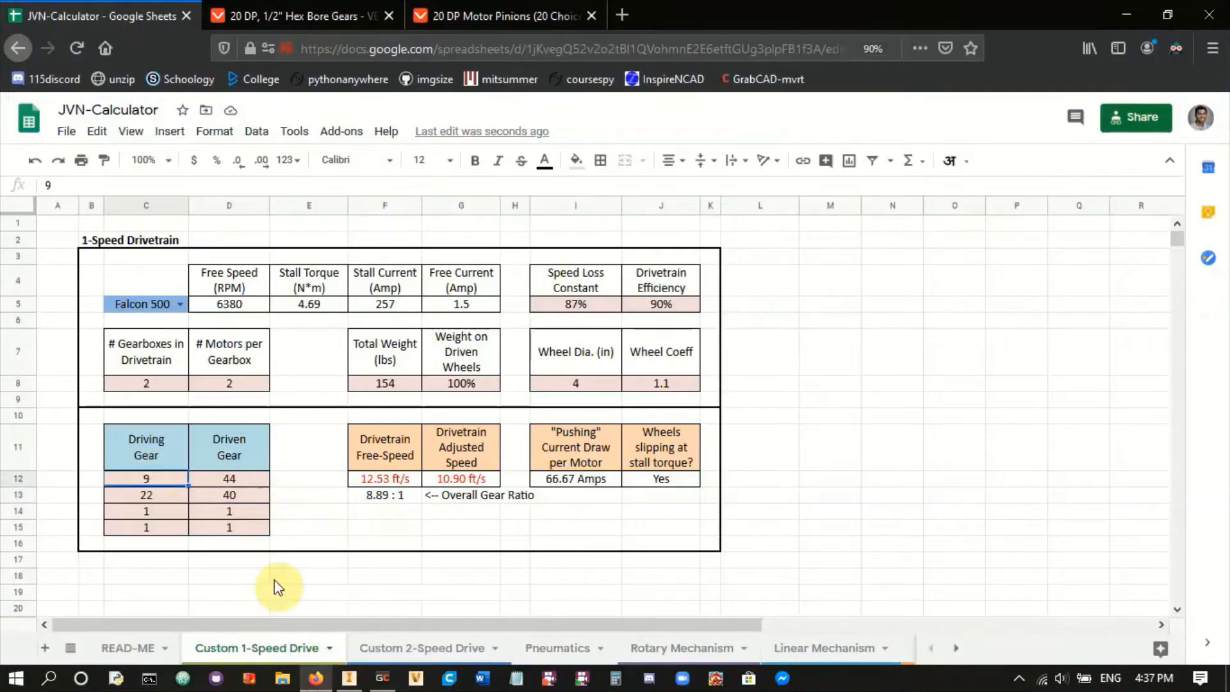
- Switch to Inventor and sketch two separate circles in Part2, one on each side of the origin, with centers slightly above the horizontal axis
{"action": "left_click", "coordinate": [341, 678]}
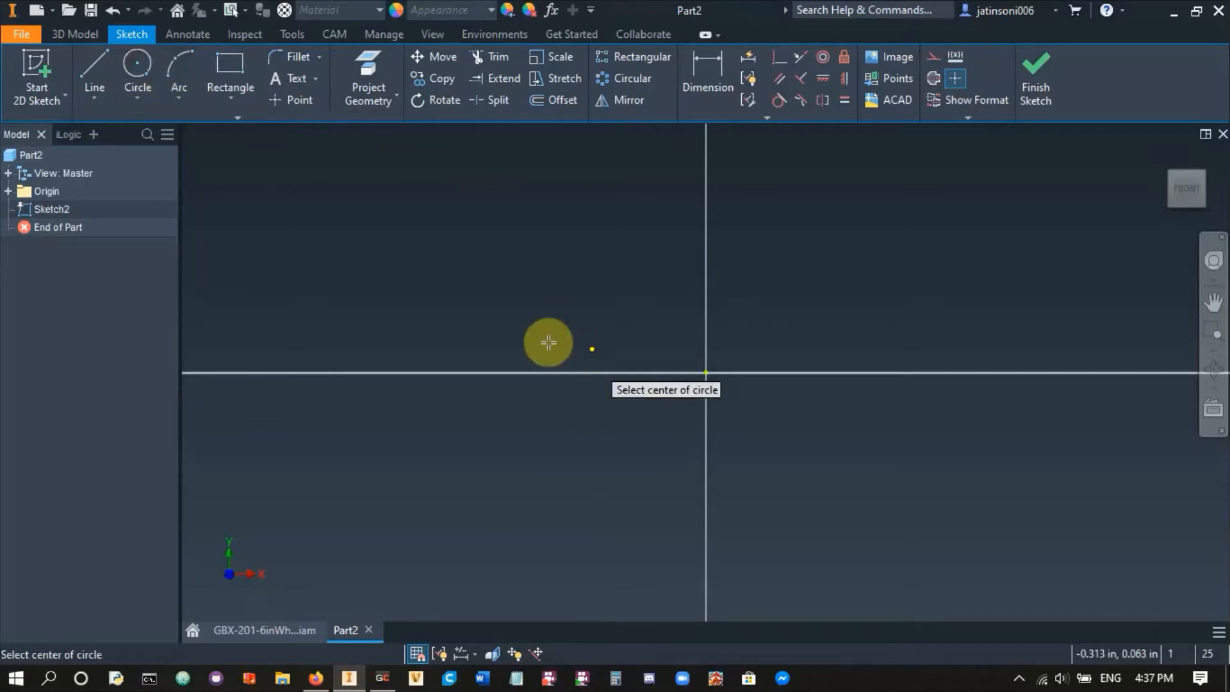
{"action": "left_click", "coordinate": [499, 326]}
{"action": "left_click", "coordinate": [561, 385]}
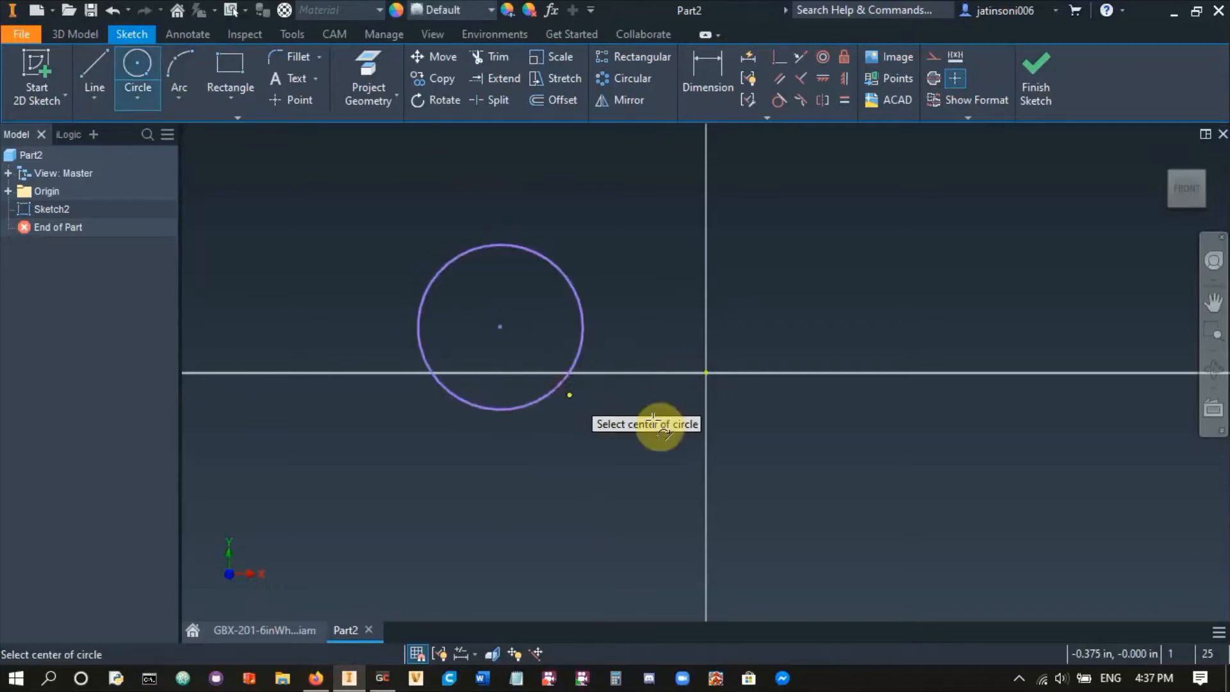
{"action": "left_click", "coordinate": [900, 326]}
{"action": "left_click", "coordinate": [960, 394]}
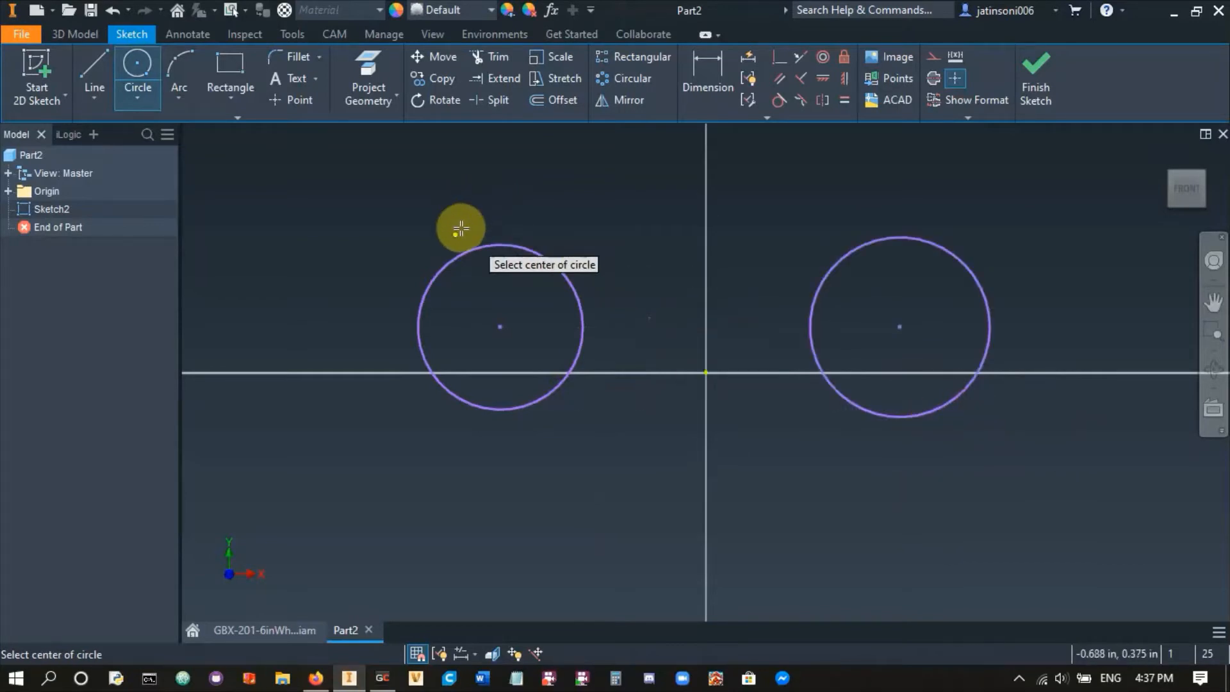
{"action": "key", "text": "Escape"}
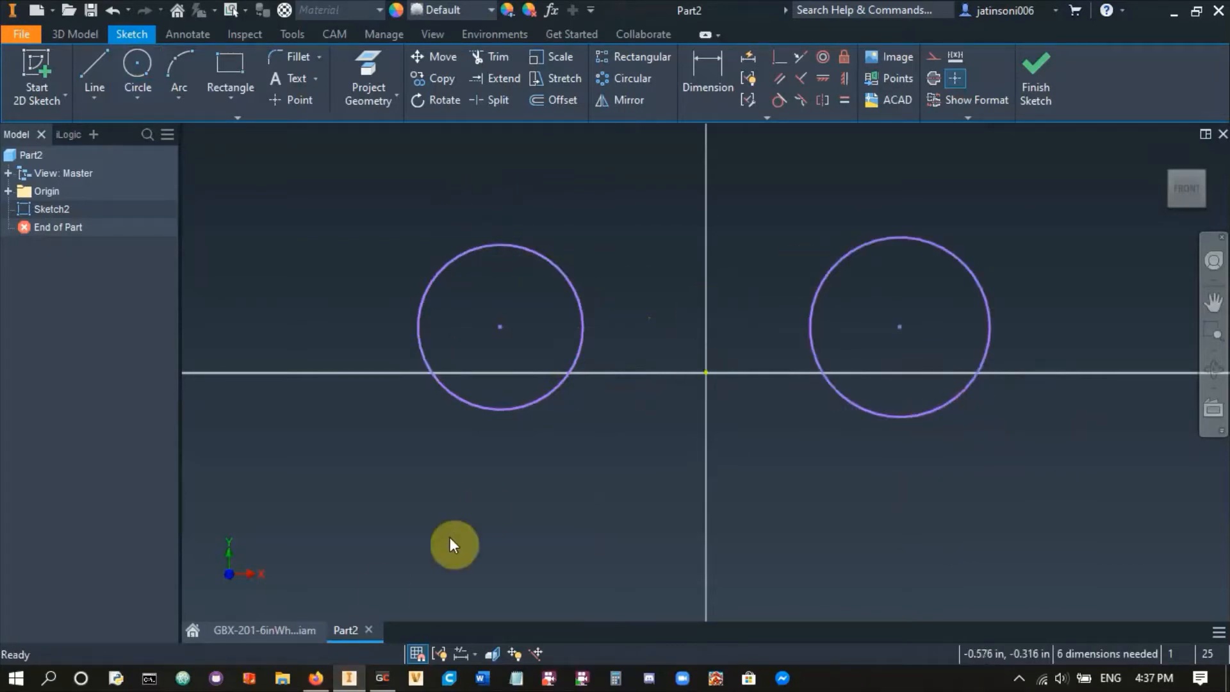
- Check the first-stage driven gear in the JVN-Calculator and return to the Part2 sketch in Inventor
{"action": "left_click", "coordinate": [315, 678]}
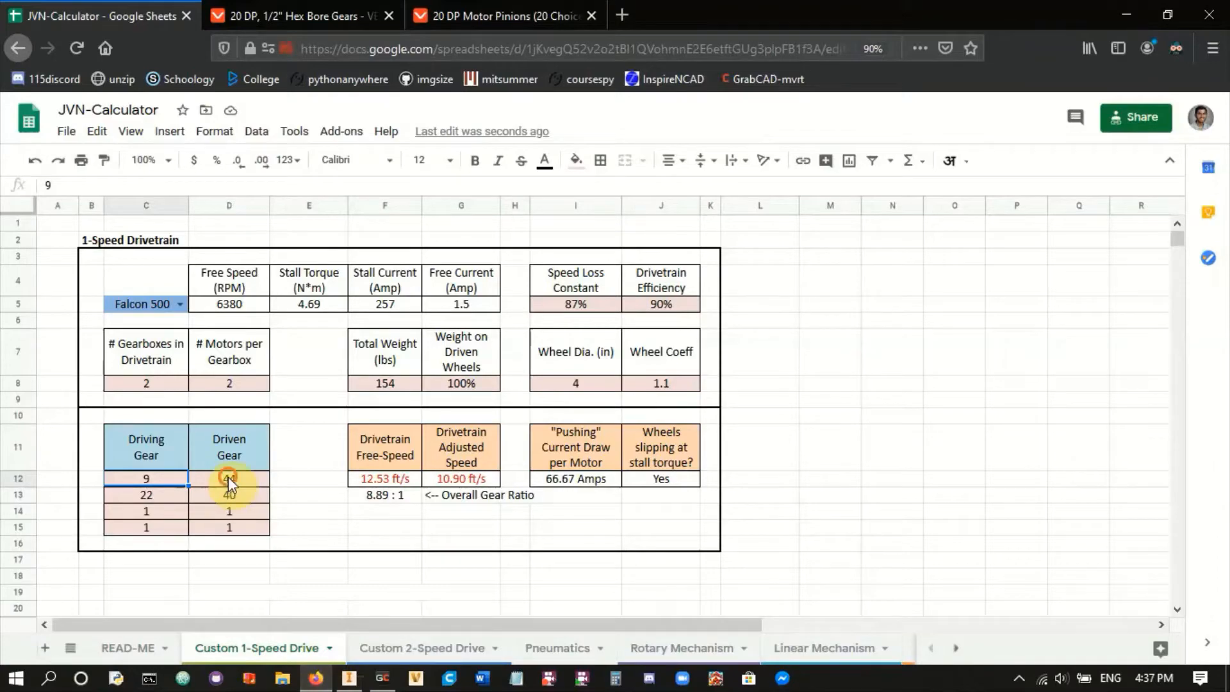
{"action": "left_click", "coordinate": [228, 481]}
{"action": "left_click", "coordinate": [348, 681]}
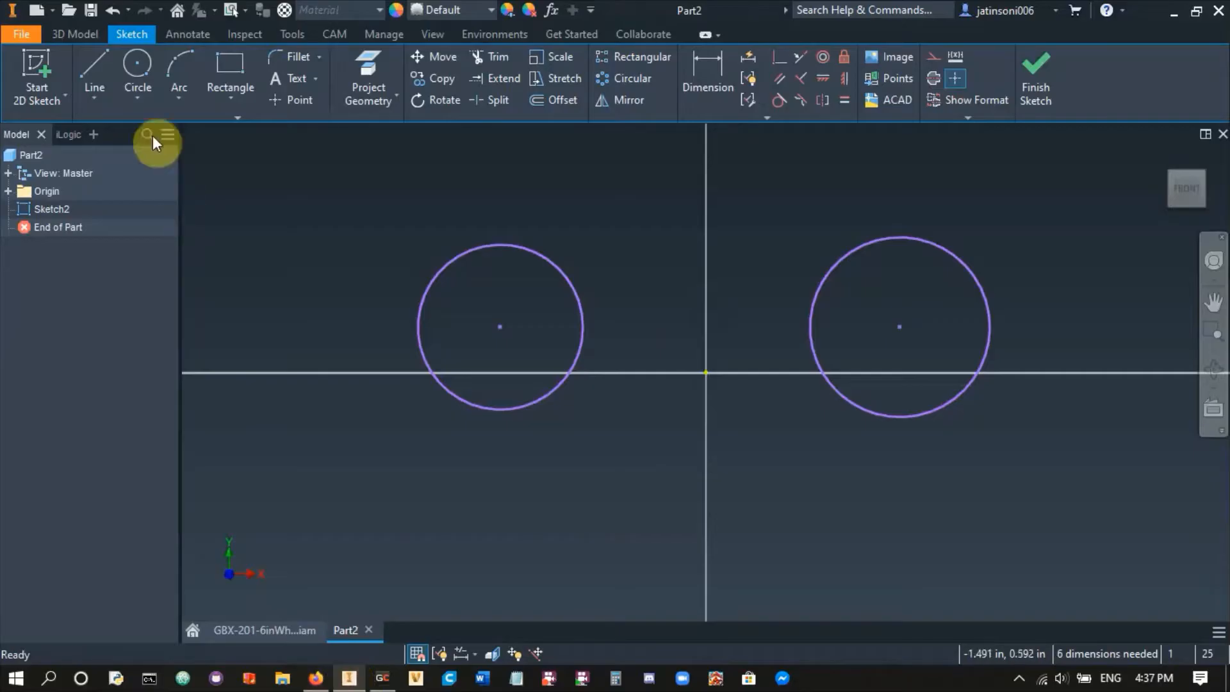
- Sketch a larger third circle between the two existing circles, and move the left circle outward clear of it
{"action": "left_click", "coordinate": [133, 68]}
{"action": "left_click", "coordinate": [683, 304]}
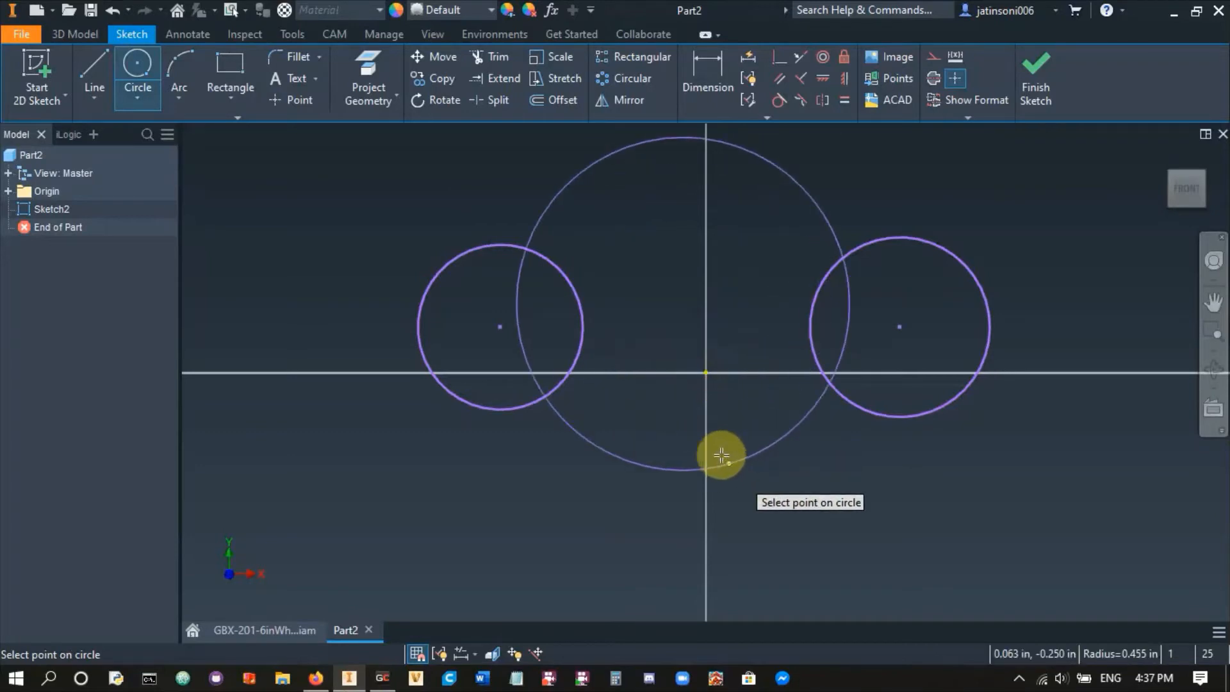
{"action": "left_click", "coordinate": [710, 440]}
{"action": "key", "text": "Escape"}
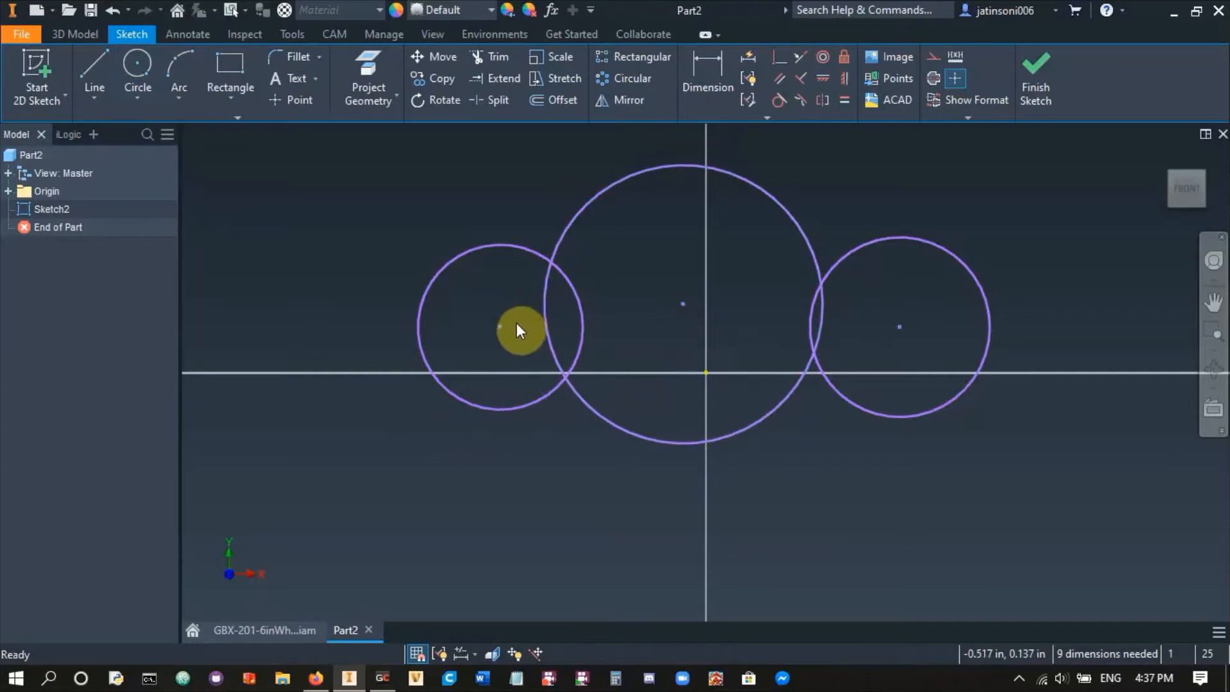
{"action": "left_click_drag", "start_coordinate": [502, 325], "coordinate": [454, 326]}
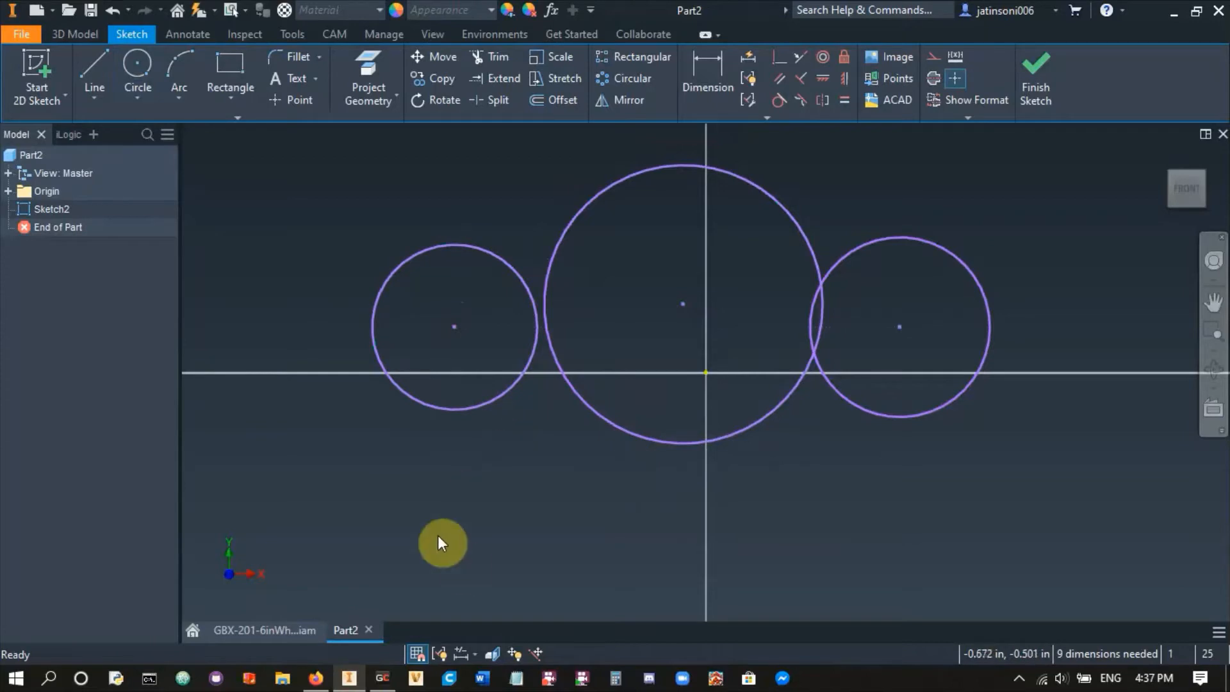
- Bring up the GBX-201-6inWheels gearbox assembly and examine up close how the teeth of the second-stage gears mesh
{"action": "mouse_move", "coordinate": [325, 687]}
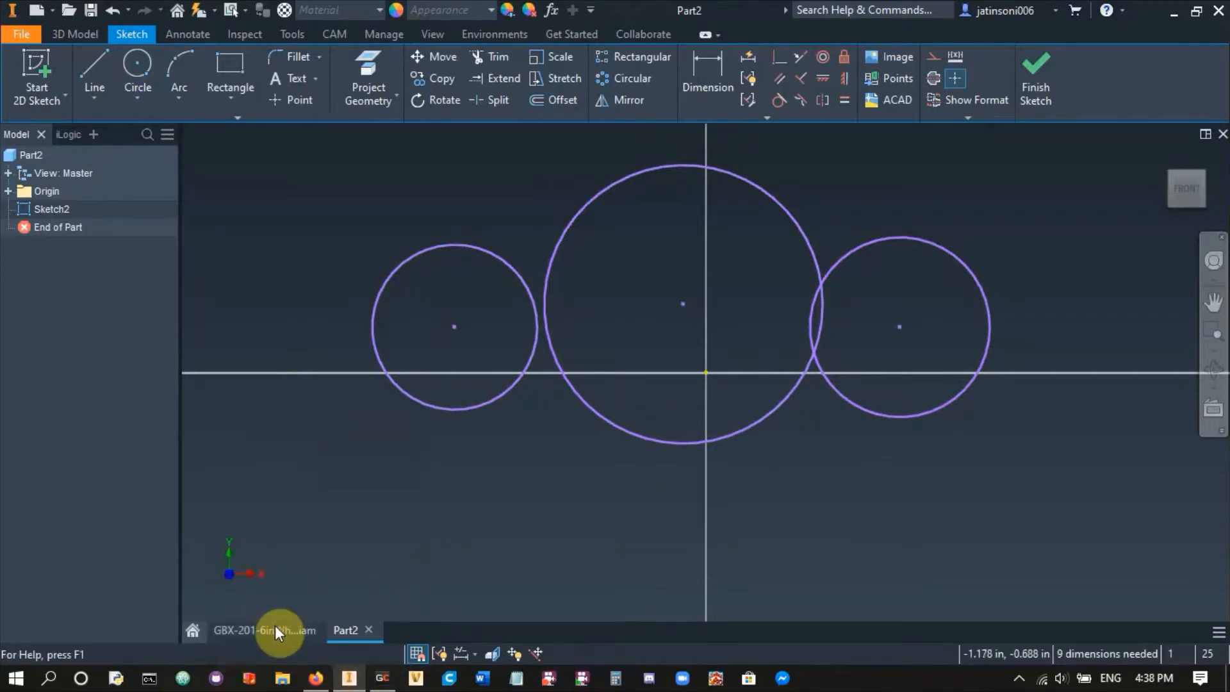
{"action": "left_click", "coordinate": [275, 628]}
{"action": "middle_click_drag", "start_coordinate": [507, 402], "coordinate": [415, 361], "text": "shift"}
{"action": "left_click_drag", "start_coordinate": [481, 371], "coordinate": [901, 425]}
{"action": "middle_click_drag", "start_coordinate": [518, 432], "coordinate": [509, 402], "text": "shift"}
{"action": "key", "text": "v"}
{"action": "left_click_drag", "start_coordinate": [621, 301], "coordinate": [564, 353]}
{"action": "scroll", "coordinate": [563, 354], "scroll_direction": "up", "scroll_amount": 5}
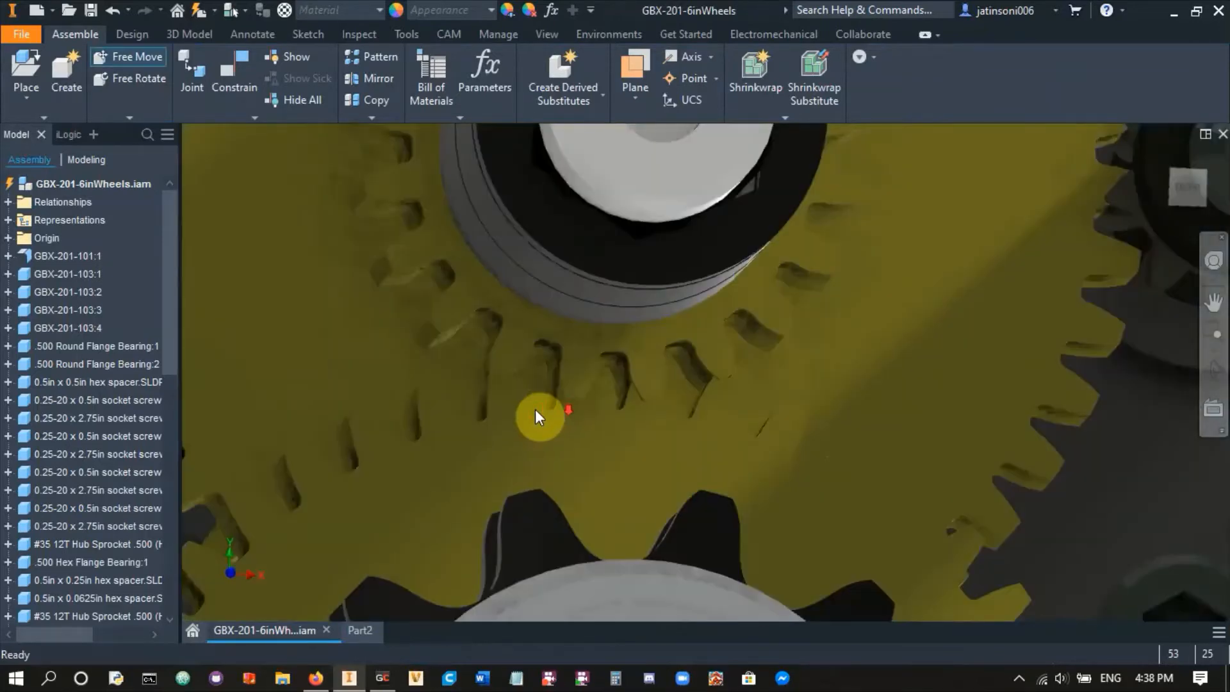
{"action": "left_click", "coordinate": [507, 429]}
{"action": "scroll", "coordinate": [519, 435], "scroll_direction": "down", "scroll_amount": 2}
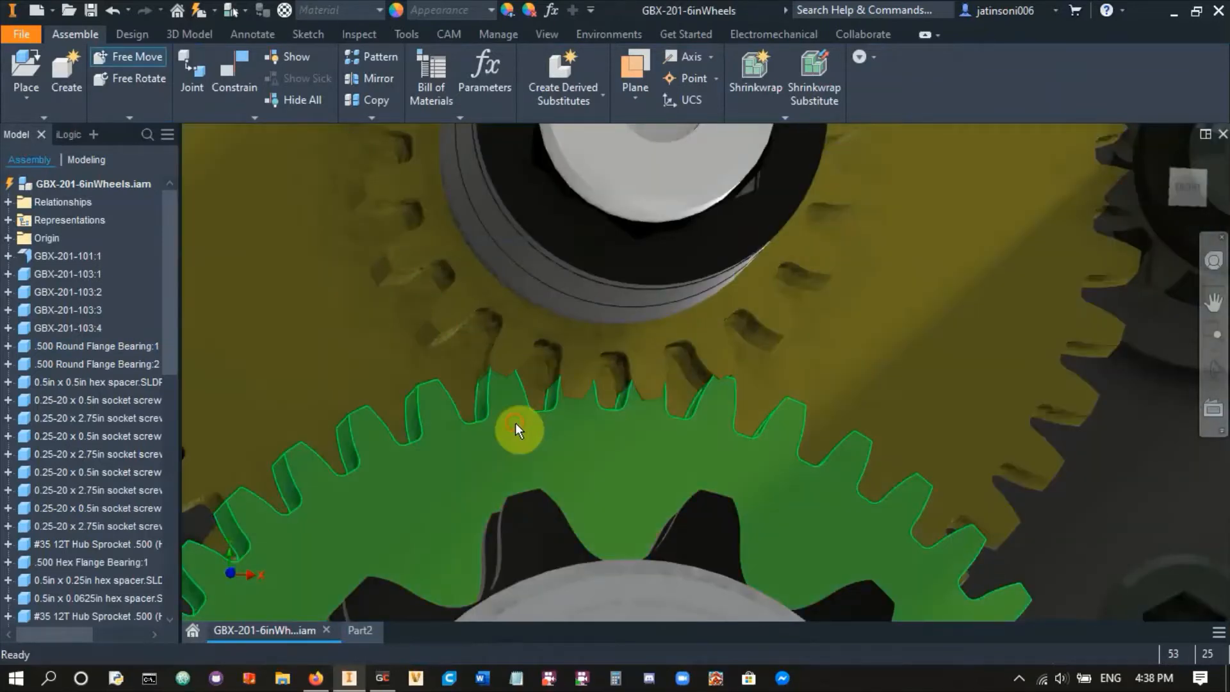
{"action": "left_click", "coordinate": [507, 424]}
{"action": "scroll", "coordinate": [487, 418], "scroll_direction": "down", "scroll_amount": 4}
- Examine from an angle how the motor pinion meshes with the large first-stage gear in the gearbox assembly
{"action": "middle_click_drag", "start_coordinate": [499, 428], "coordinate": [692, 382], "text": "shift"}
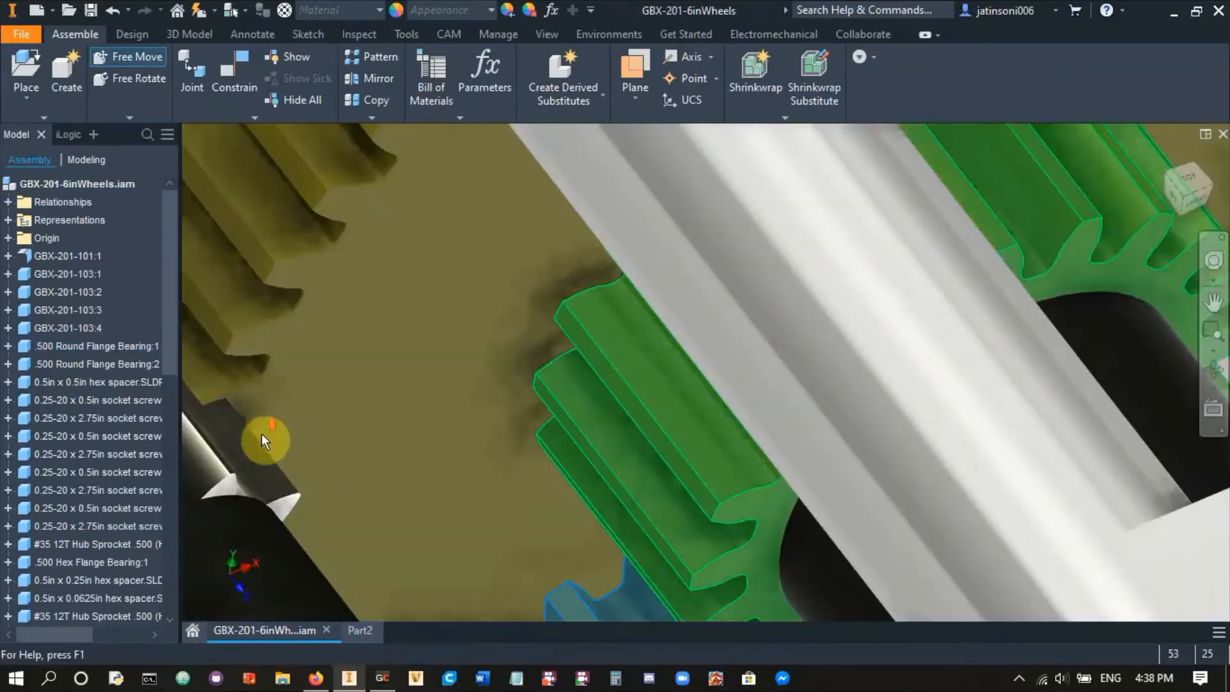
{"action": "scroll", "coordinate": [266, 431], "scroll_direction": "up", "scroll_amount": 3}
{"action": "middle_click_drag", "start_coordinate": [266, 431], "coordinate": [429, 371]}
{"action": "scroll", "coordinate": [392, 368], "scroll_direction": "down", "scroll_amount": 3}
{"action": "scroll", "coordinate": [401, 338], "scroll_direction": "down", "scroll_amount": 2}
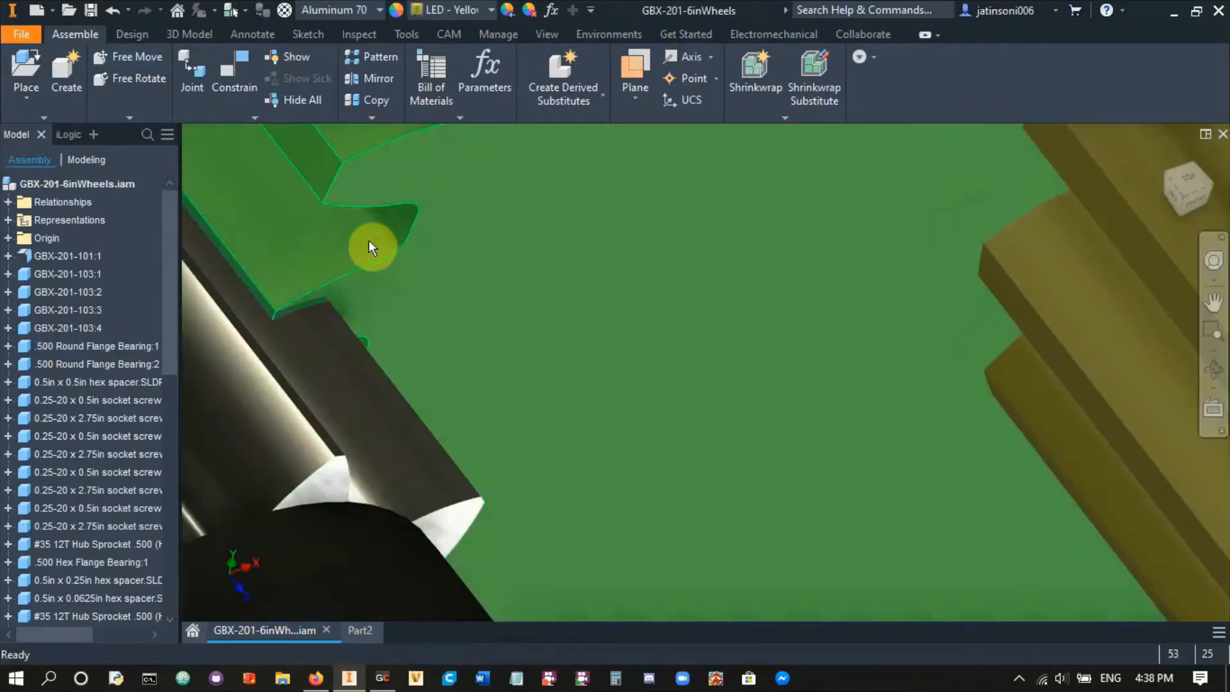
{"action": "scroll", "coordinate": [383, 282], "scroll_direction": "up", "scroll_amount": 3}
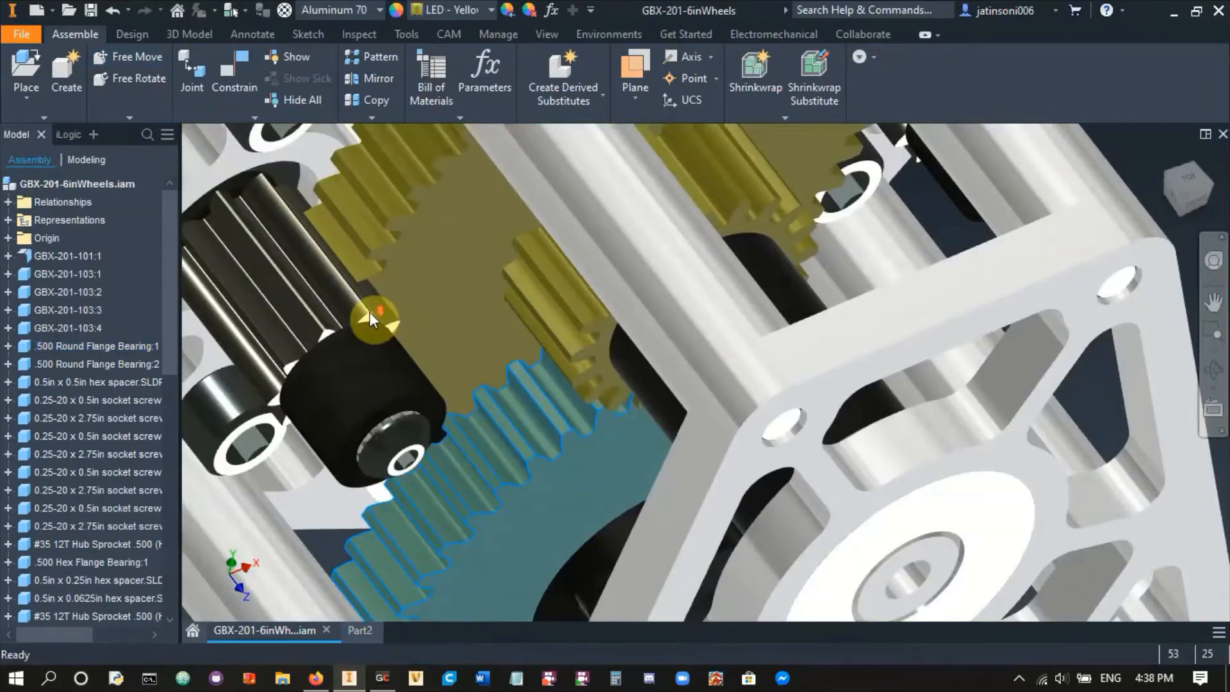
{"action": "scroll", "coordinate": [370, 313], "scroll_direction": "down", "scroll_amount": 4}
{"action": "scroll", "coordinate": [416, 290], "scroll_direction": "up", "scroll_amount": 5}
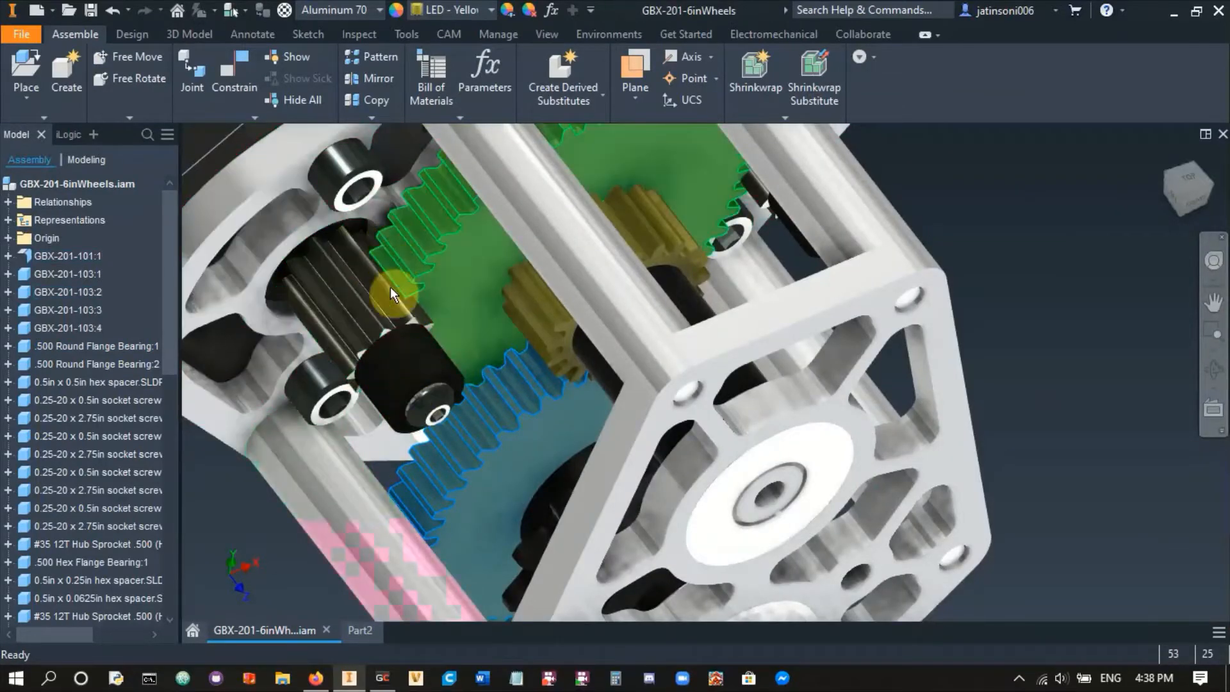
- Switch to the VEX page for 20 DP, 1/2" Hex Bore Gears in the browser and display the product drawing
{"action": "left_click", "coordinate": [316, 677]}
{"action": "left_click", "coordinate": [246, 6]}
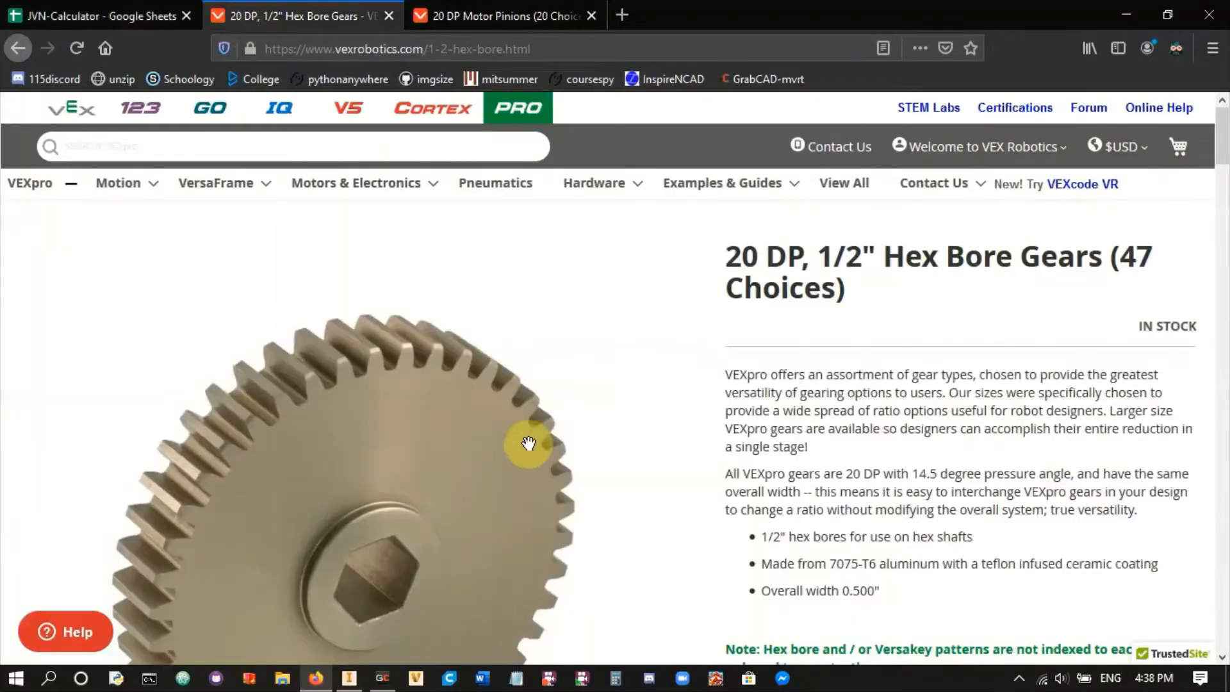
{"action": "scroll", "coordinate": [525, 468], "scroll_direction": "down", "scroll_amount": 5}
{"action": "scroll", "coordinate": [525, 467], "scroll_direction": "down", "scroll_amount": 20}
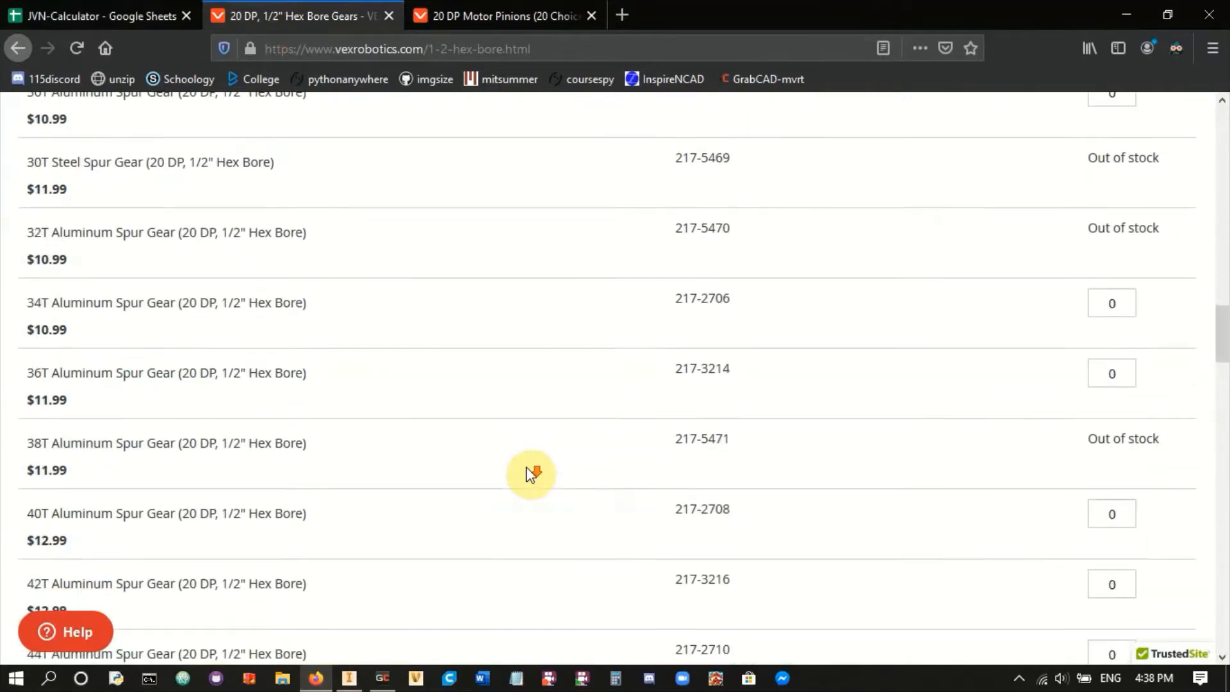
{"action": "scroll", "coordinate": [530, 475], "scroll_direction": "down", "scroll_amount": 20}
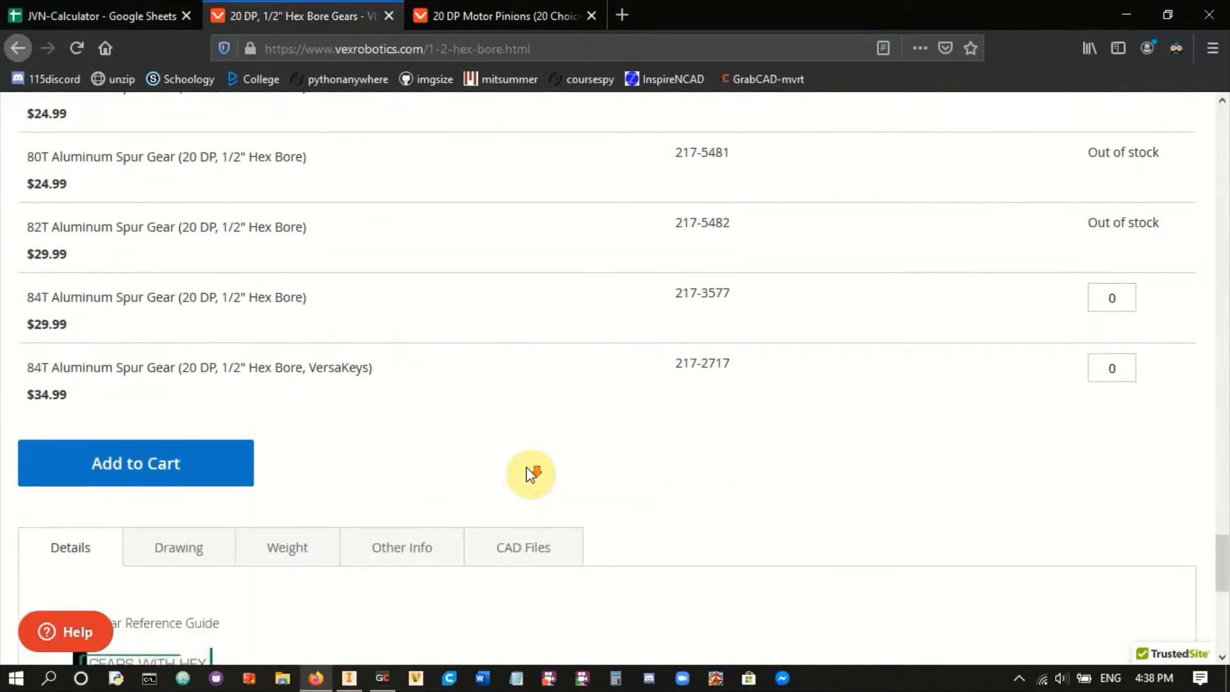
{"action": "scroll", "coordinate": [531, 474], "scroll_direction": "up", "scroll_amount": 3}
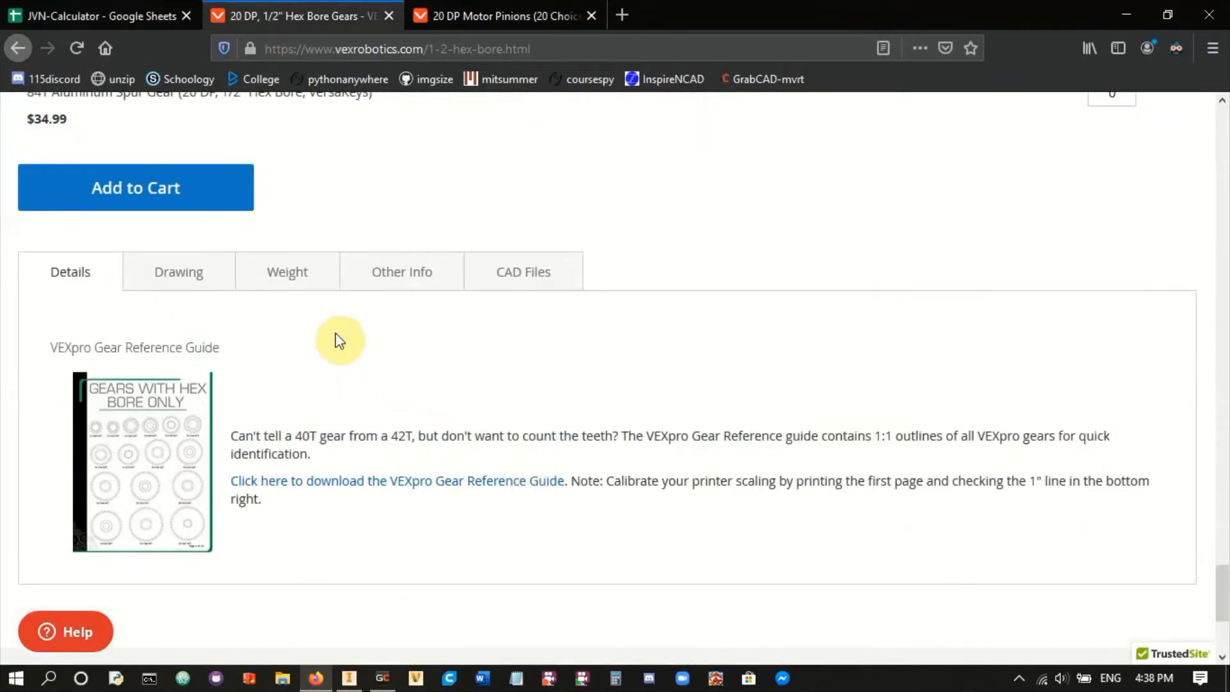
{"action": "left_click", "coordinate": [179, 280]}
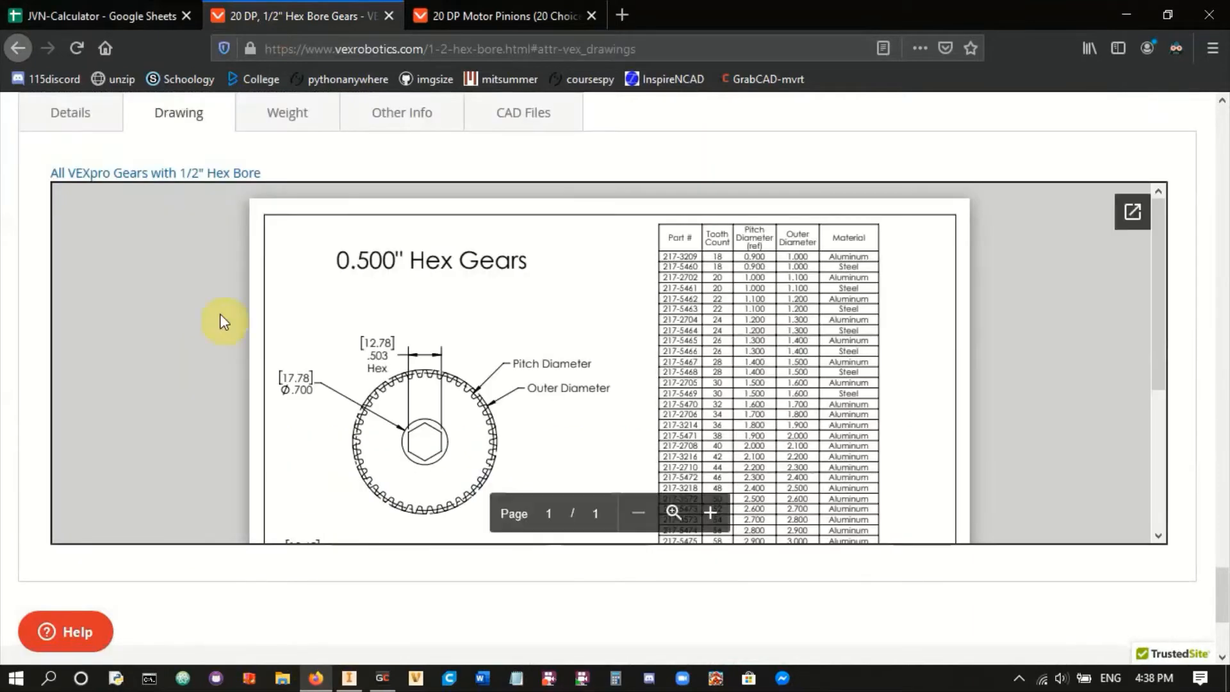
- Enlarge the hex gear drawing and examine the pitch diameter and outer diameter callouts alongside the tooth count table
{"action": "left_click", "coordinate": [711, 514]}
{"action": "left_click", "coordinate": [711, 514]}
{"action": "left_click", "coordinate": [712, 514]}
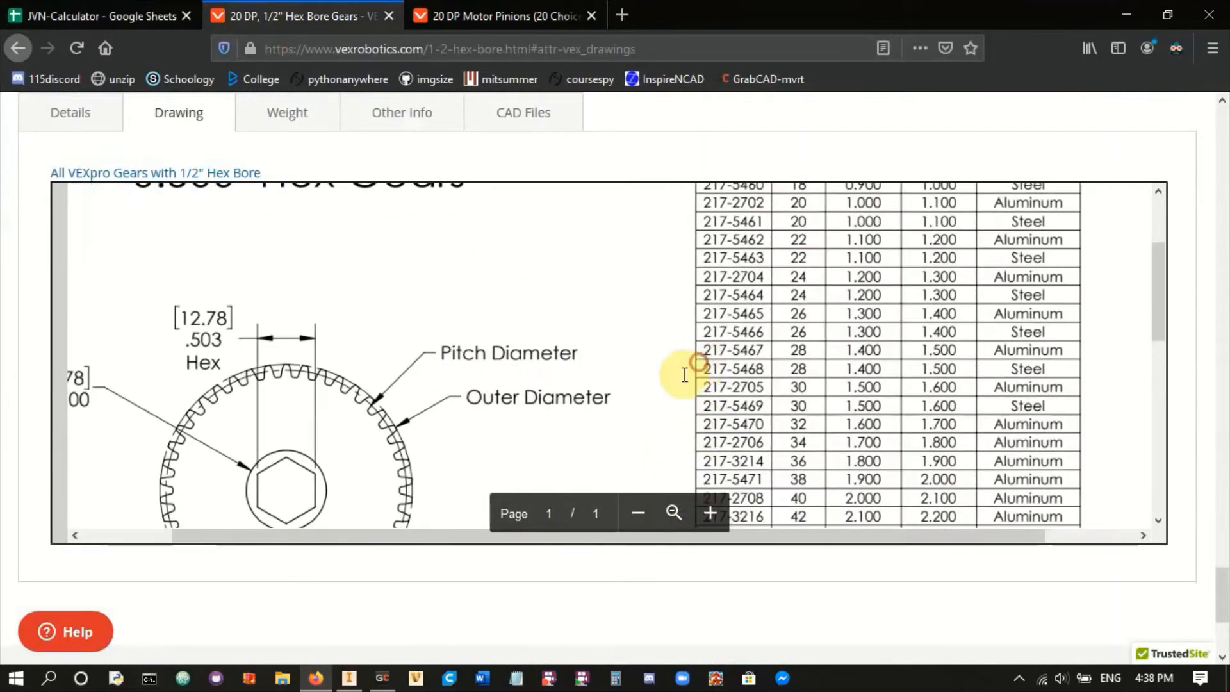
{"action": "left_click_drag", "start_coordinate": [425, 542], "coordinate": [514, 542]}
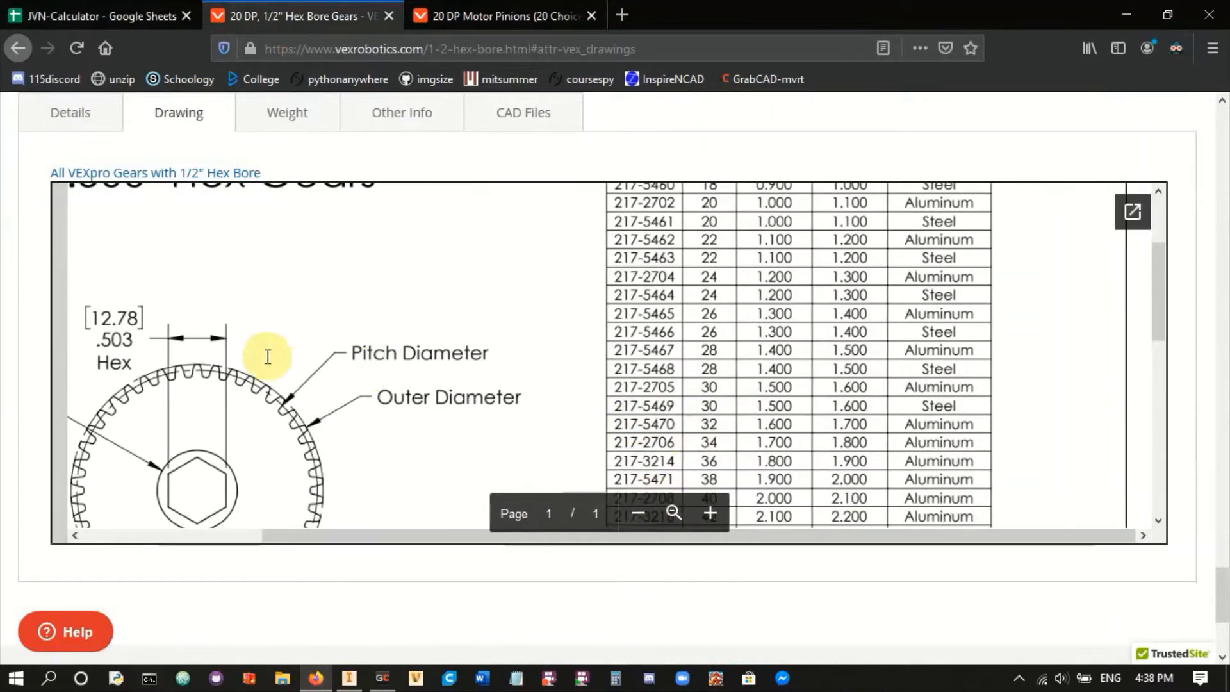
{"action": "scroll", "coordinate": [242, 365], "scroll_direction": "down", "scroll_amount": 3}
{"action": "scroll", "coordinate": [231, 359], "scroll_direction": "down", "scroll_amount": 1}
{"action": "scroll", "coordinate": [250, 320], "scroll_direction": "up", "scroll_amount": 2}
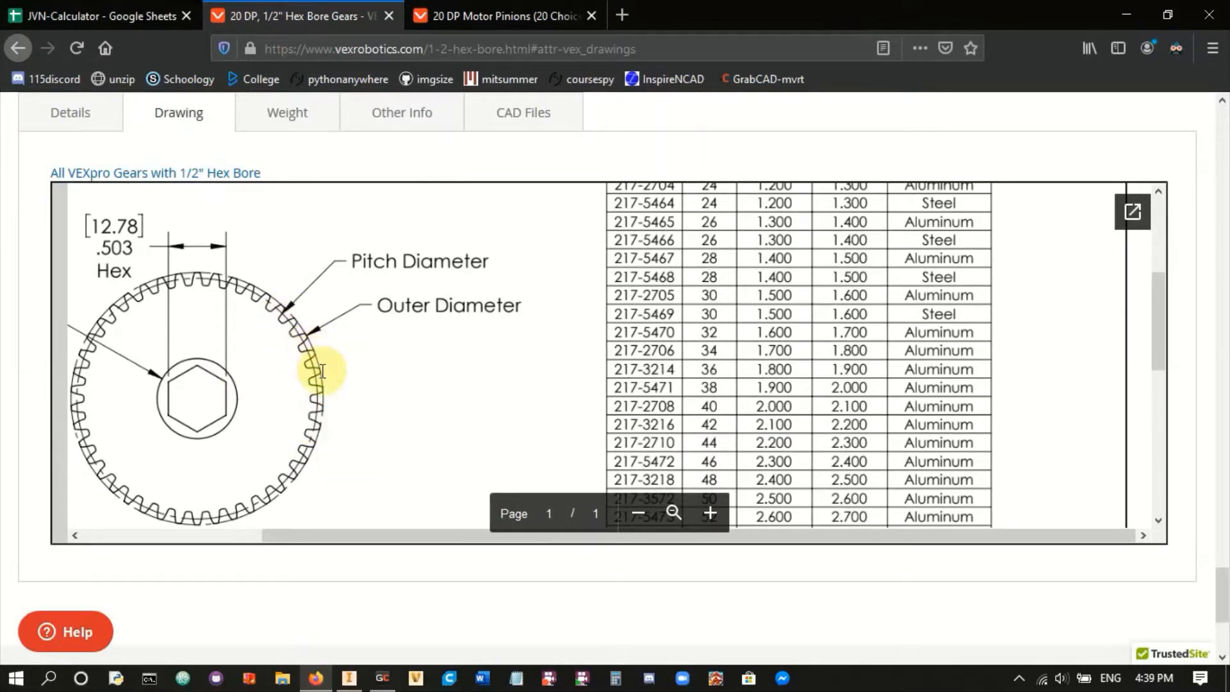
- Return to the Part2 sketch in Inventor and compare the facing edges of the left and middle circles
{"action": "left_click", "coordinate": [351, 682]}
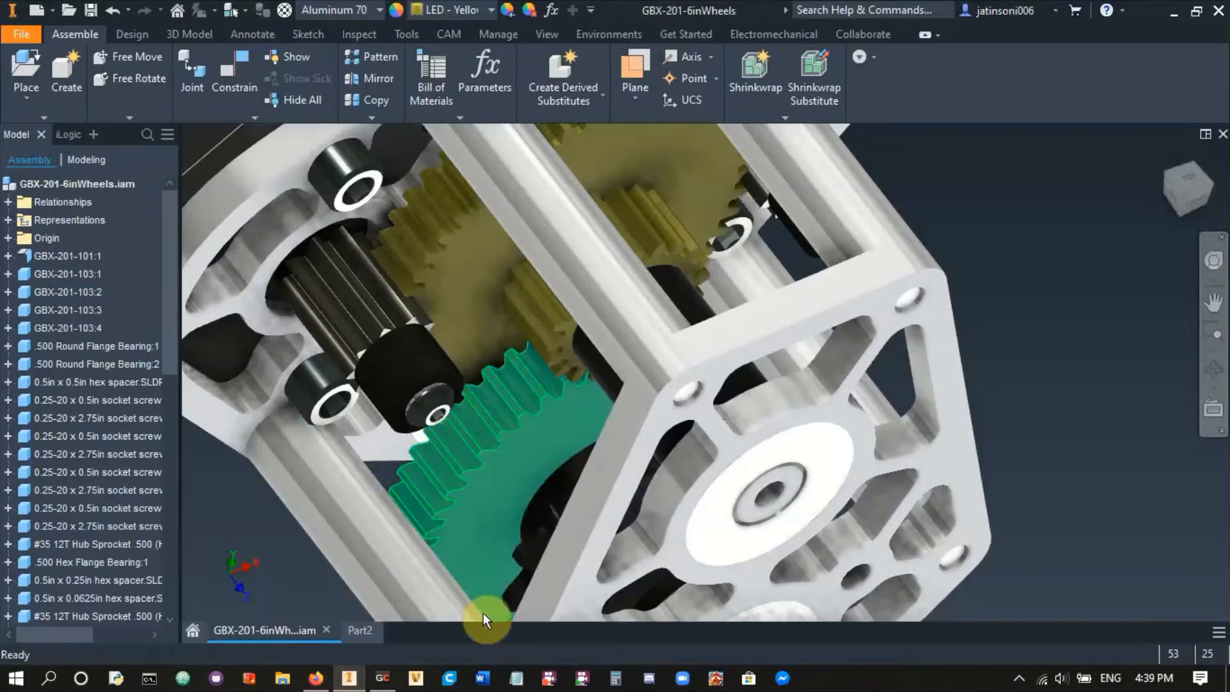
{"action": "left_click", "coordinate": [362, 631]}
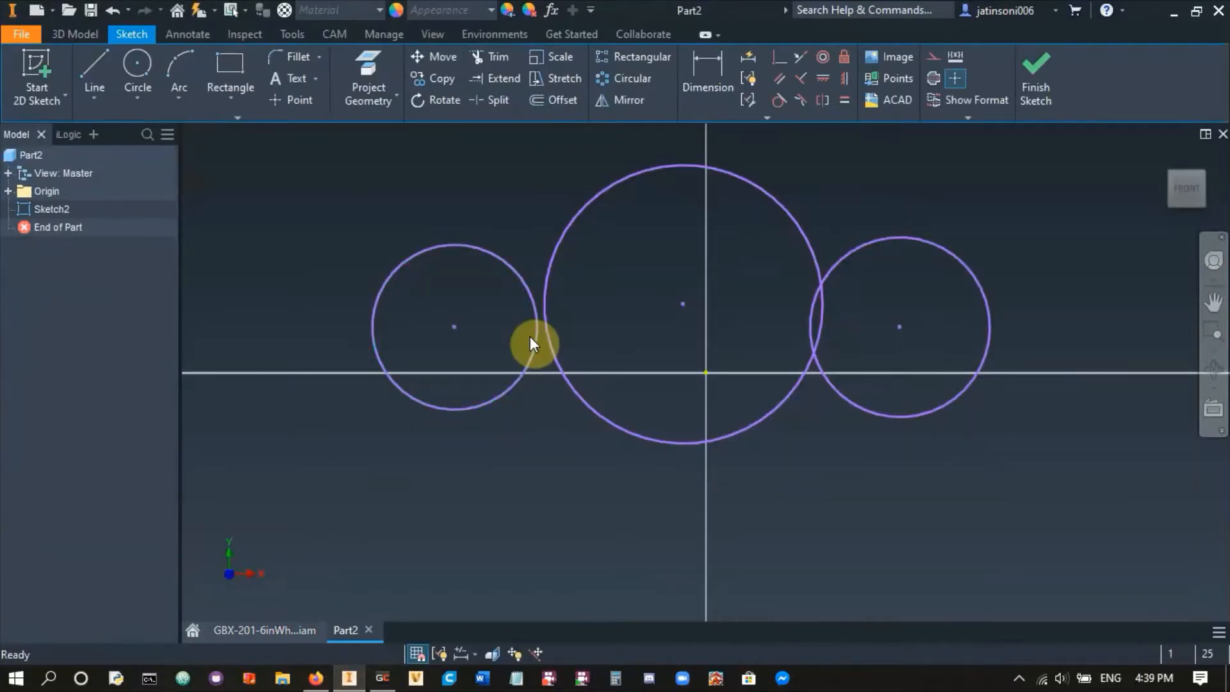
{"action": "left_click", "coordinate": [548, 330]}
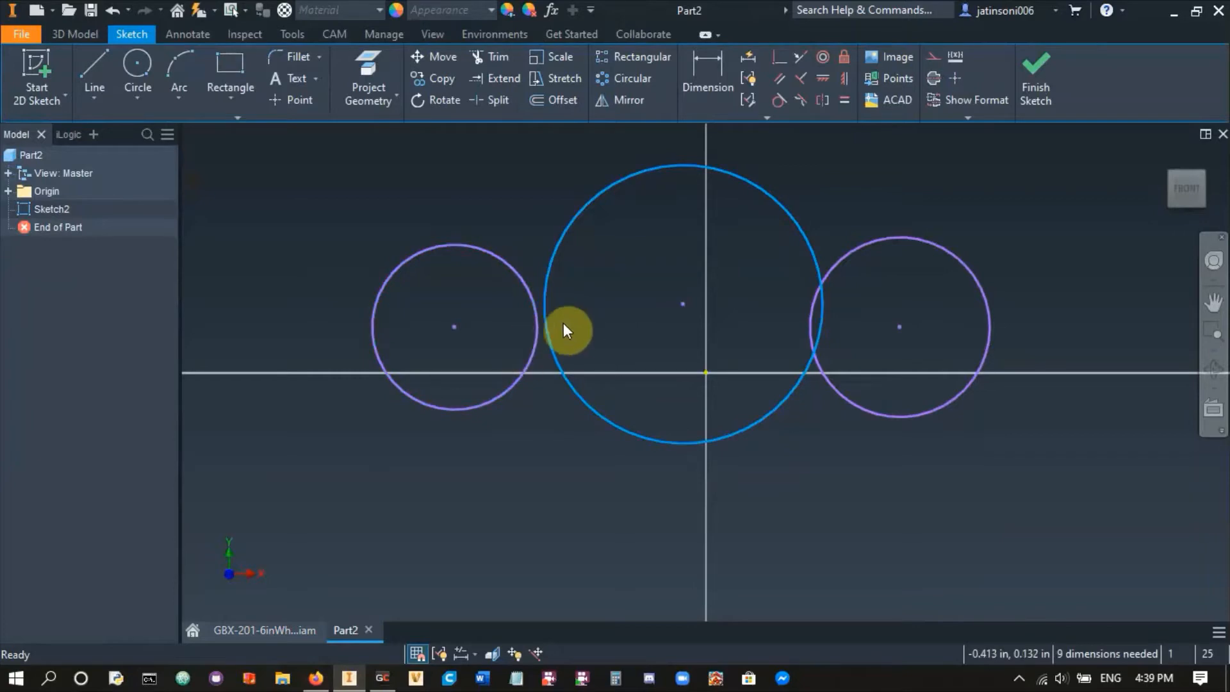
{"action": "left_click", "coordinate": [549, 320]}
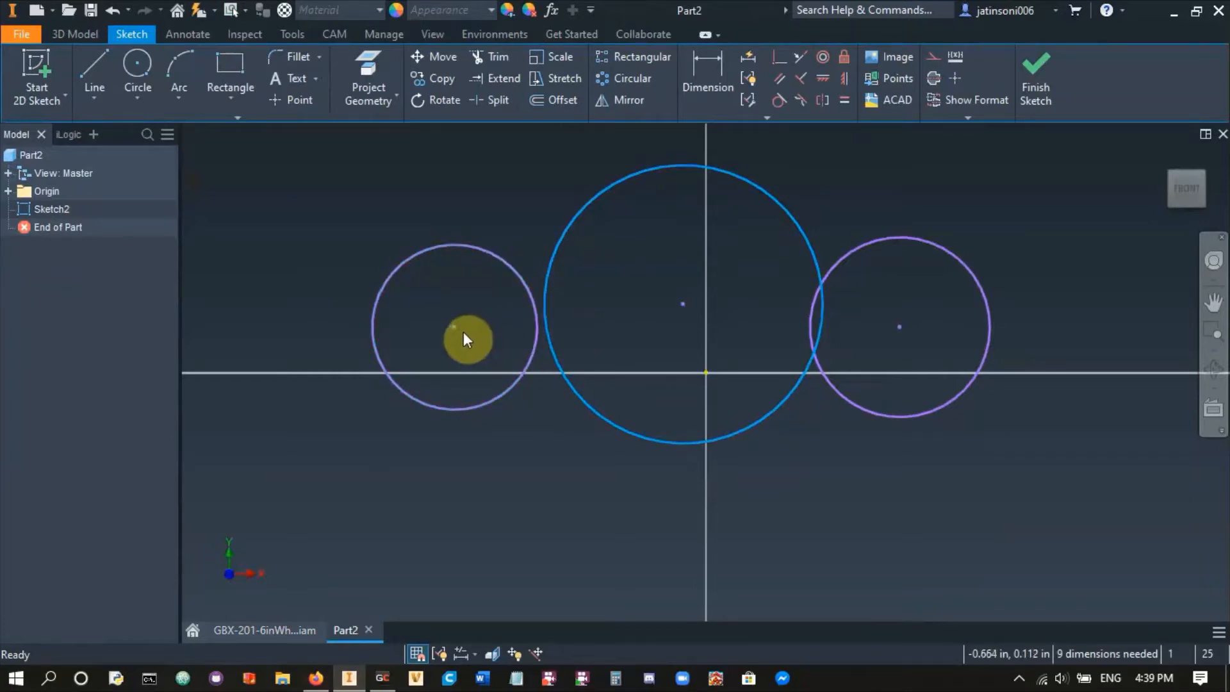
{"action": "left_click", "coordinate": [491, 310]}
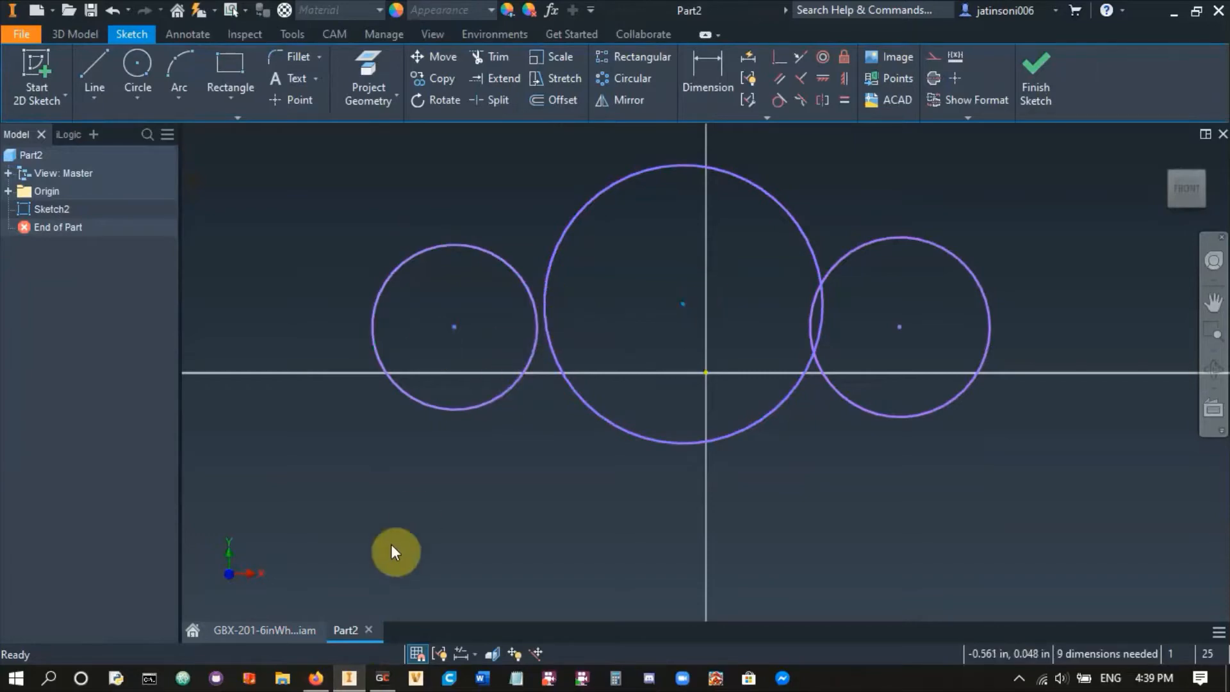
- Check the first-stage driven gear's tooth count in the JVN-Calculator and look up the 44-tooth gear's pitch diameter in the VEX drawing table
{"action": "left_click", "coordinate": [322, 671]}
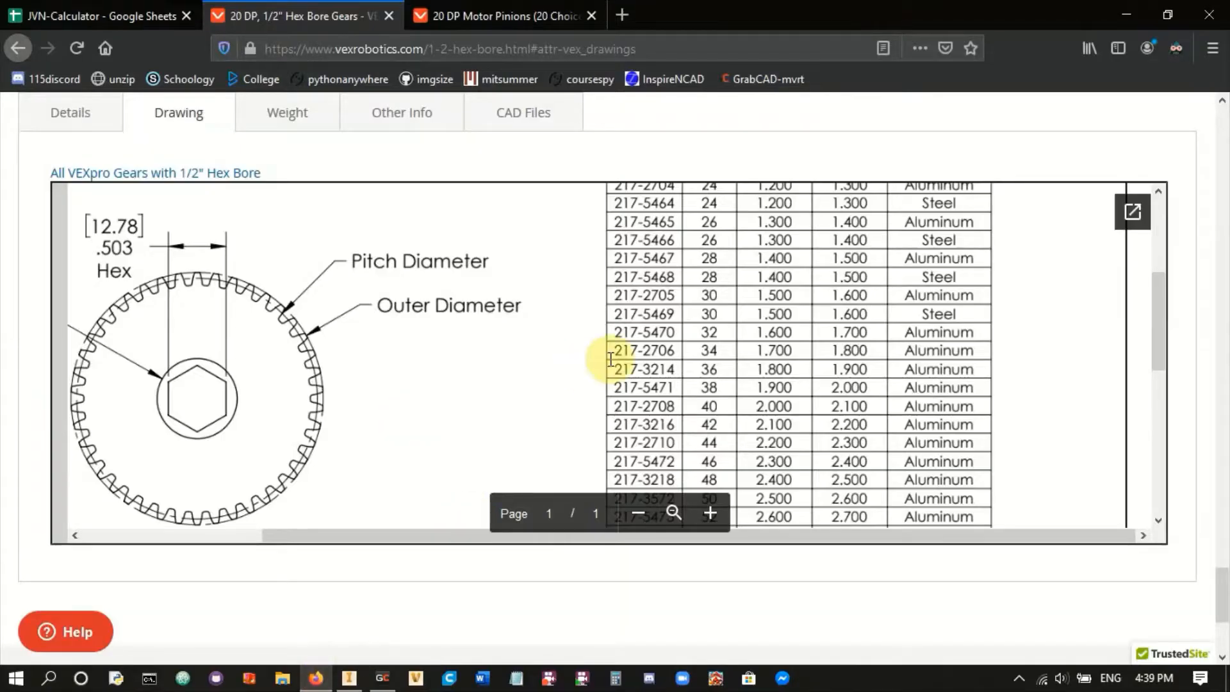
{"action": "scroll", "coordinate": [610, 357], "scroll_direction": "up", "scroll_amount": 3}
{"action": "left_click", "coordinate": [90, 16]}
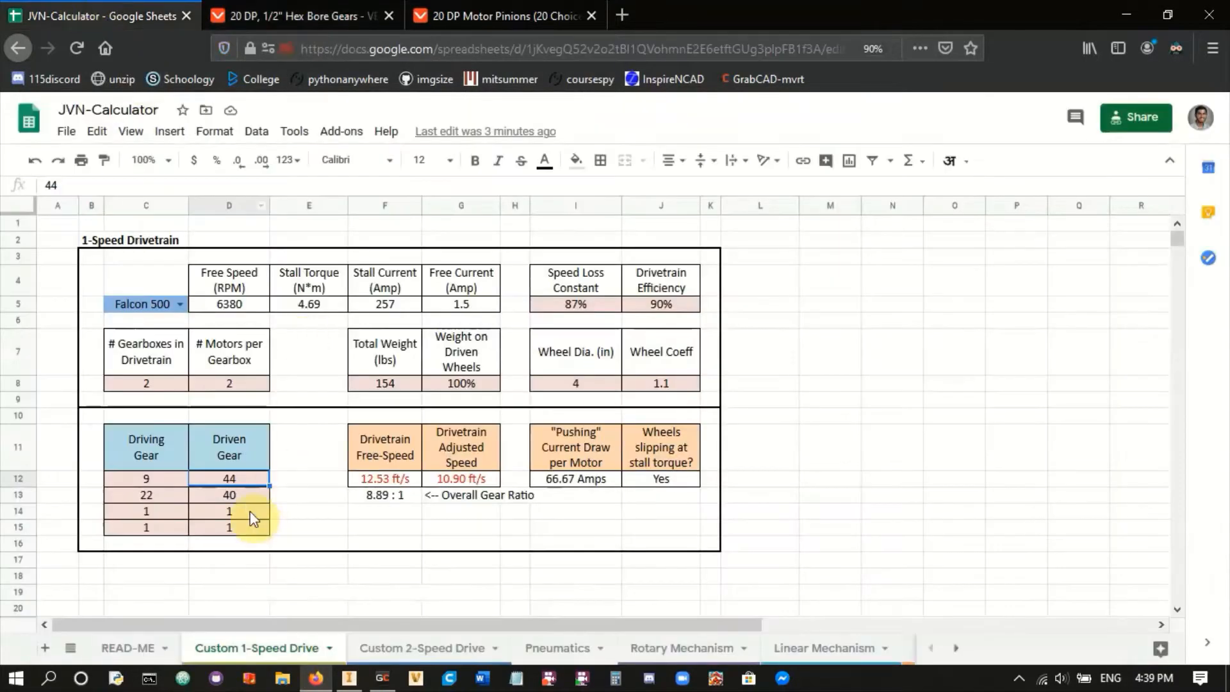
{"action": "left_click", "coordinate": [272, 12]}
{"action": "scroll", "coordinate": [786, 395], "scroll_direction": "up", "scroll_amount": 3}
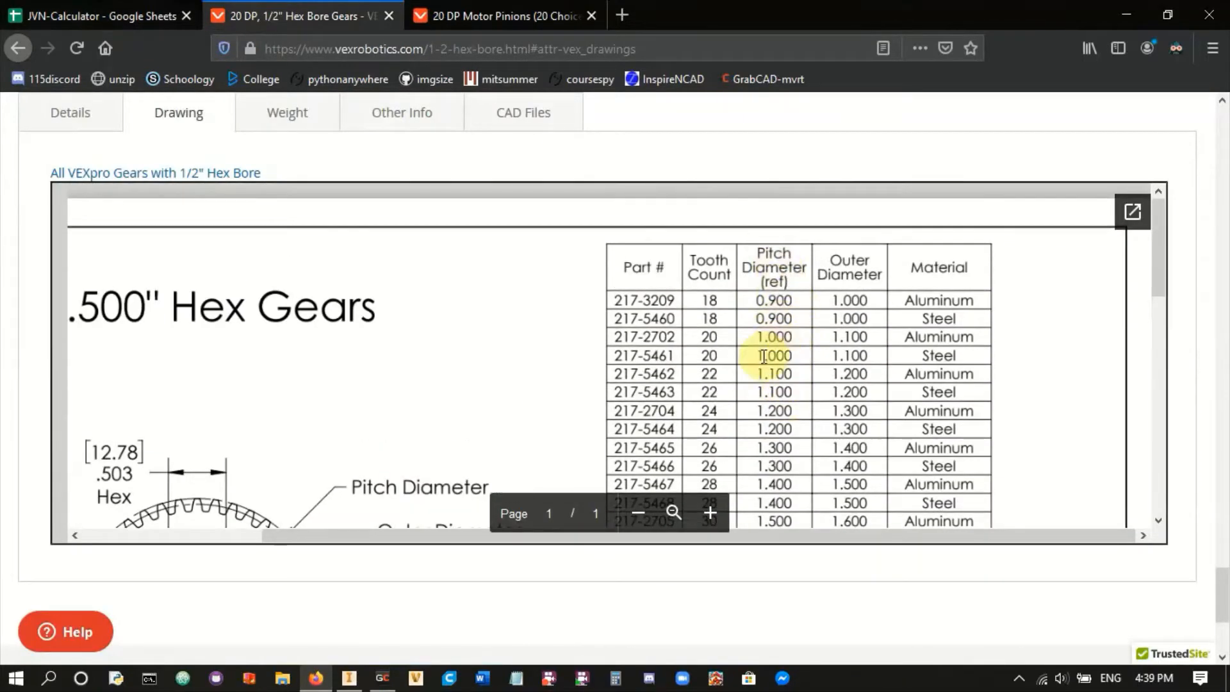
{"action": "scroll", "coordinate": [764, 356], "scroll_direction": "down", "scroll_amount": 6}
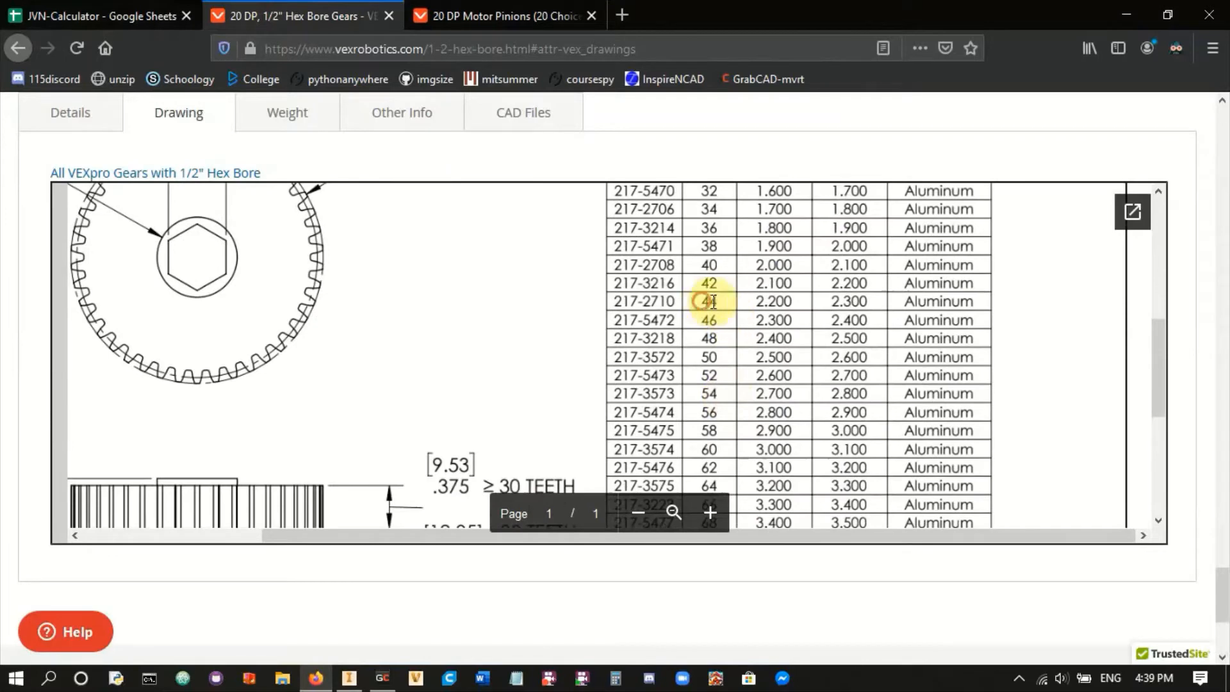
{"action": "left_click", "coordinate": [752, 304]}
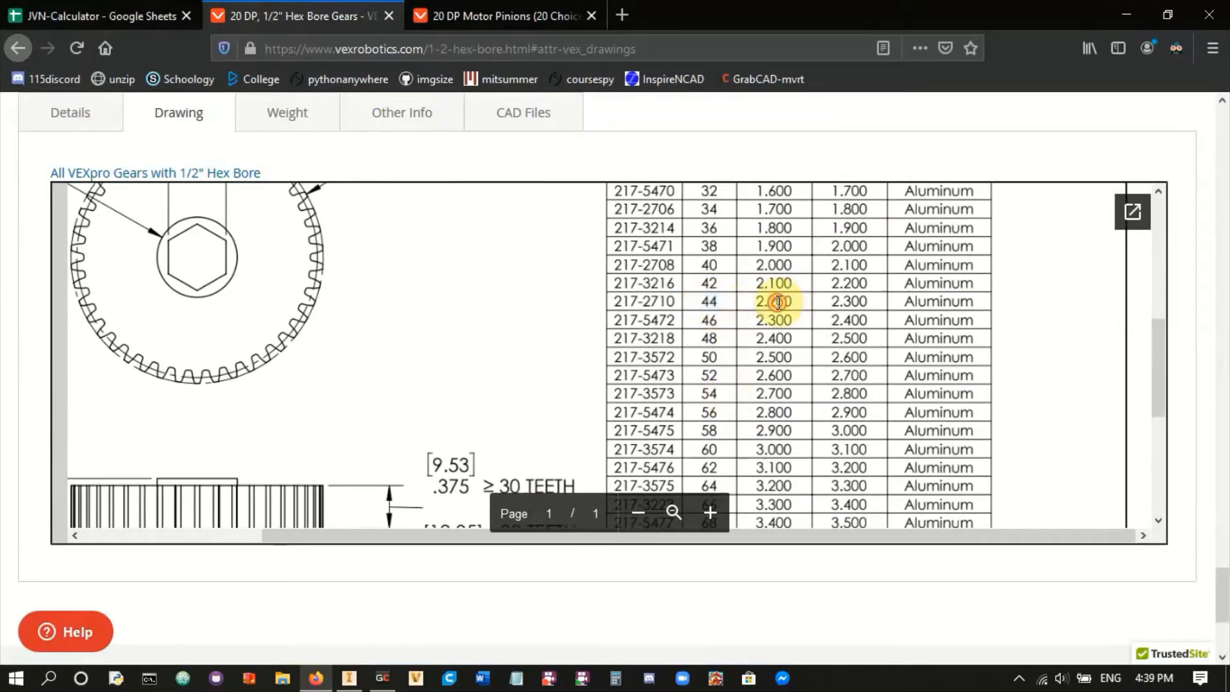
{"action": "scroll", "coordinate": [778, 302], "scroll_direction": "up", "scroll_amount": 6}
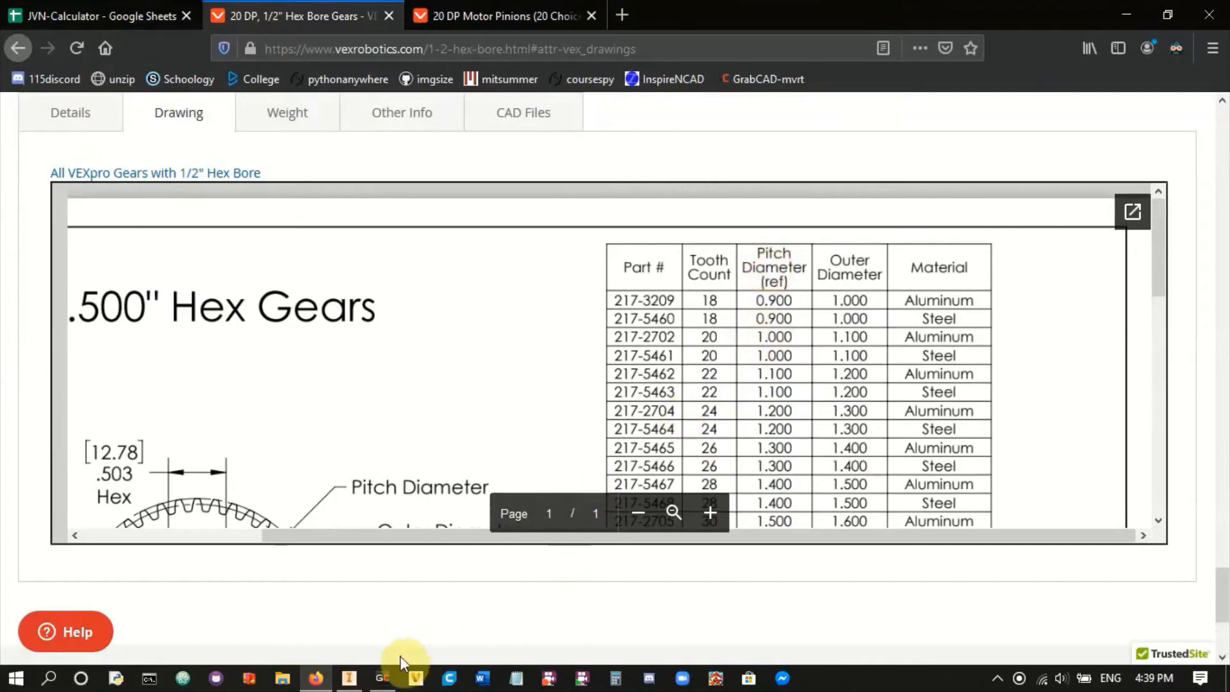
- Back in the Part2 sketch in Inventor, dimension the middle circle's diameter to 2.2 in
{"action": "left_click", "coordinate": [350, 678]}
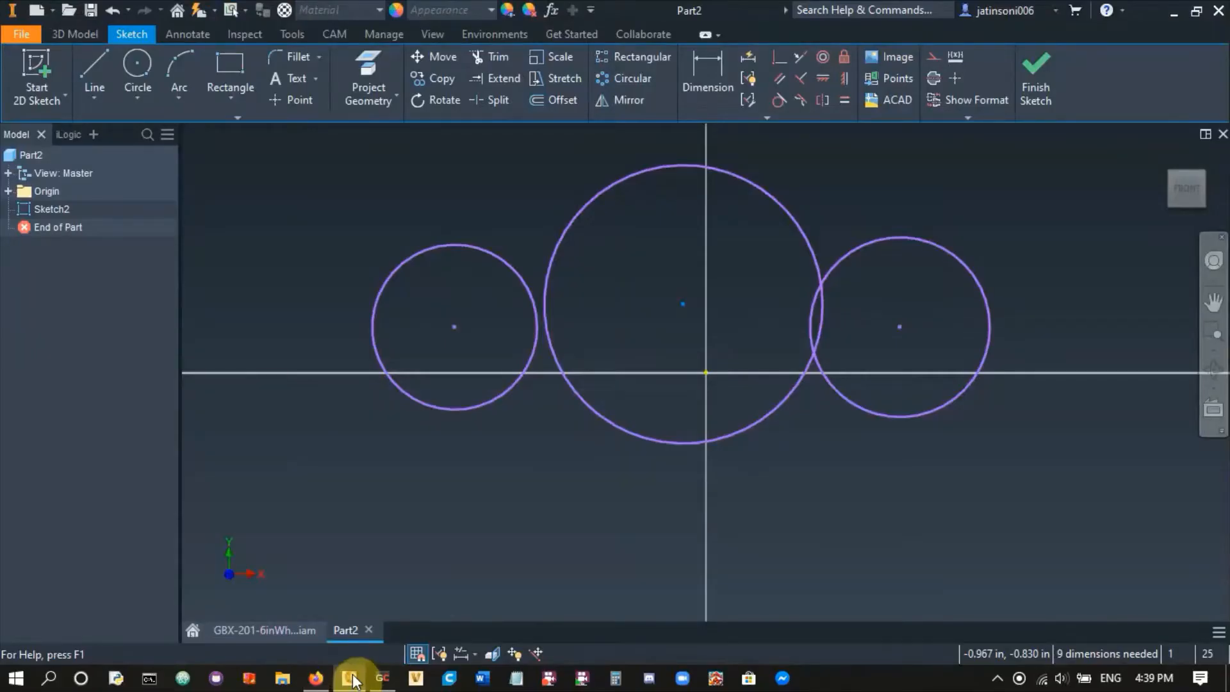
{"action": "left_click", "coordinate": [701, 70]}
{"action": "left_click", "coordinate": [684, 168]}
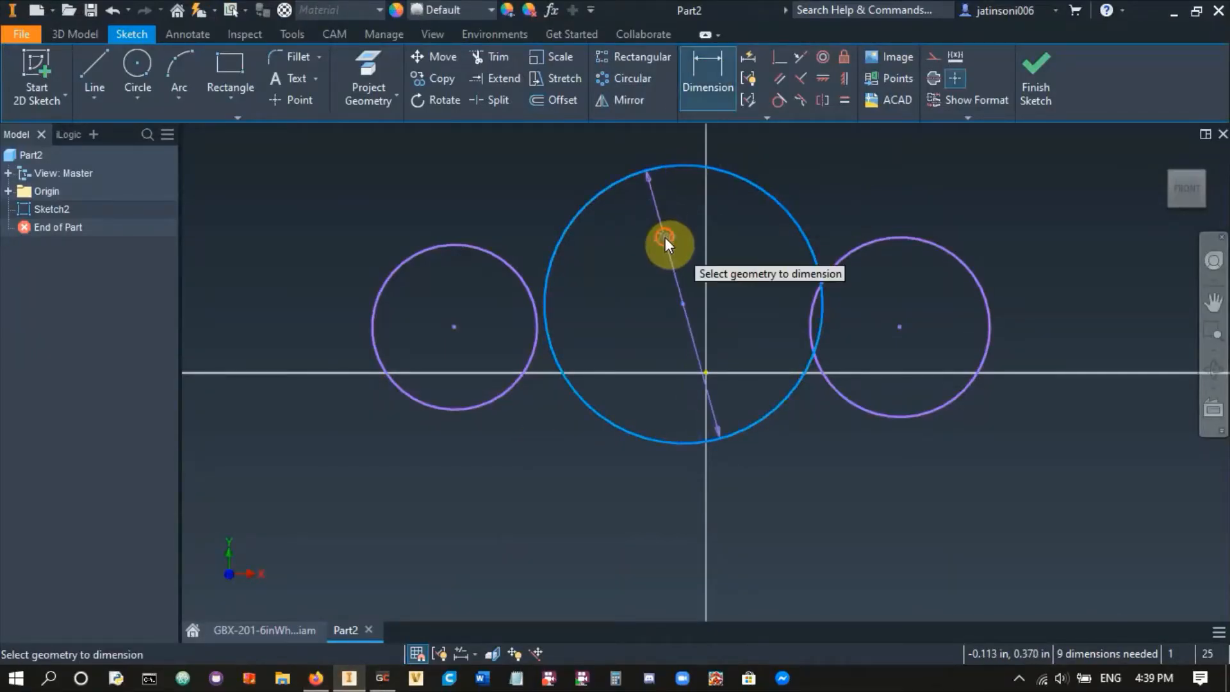
{"action": "left_click", "coordinate": [667, 237]}
{"action": "type", "text": "2.0"}
{"action": "key", "text": "Return"}
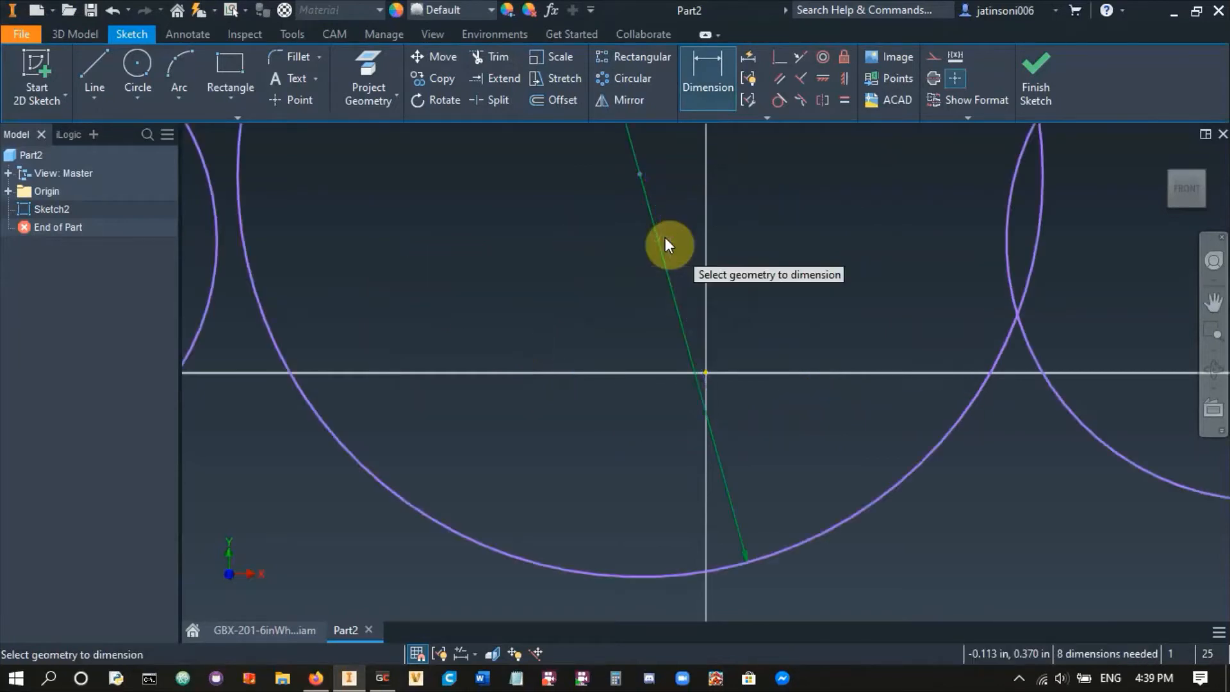
{"action": "scroll", "coordinate": [667, 239], "scroll_direction": "down", "scroll_amount": 5}
{"action": "middle_click_drag", "start_coordinate": [599, 294], "coordinate": [615, 321]}
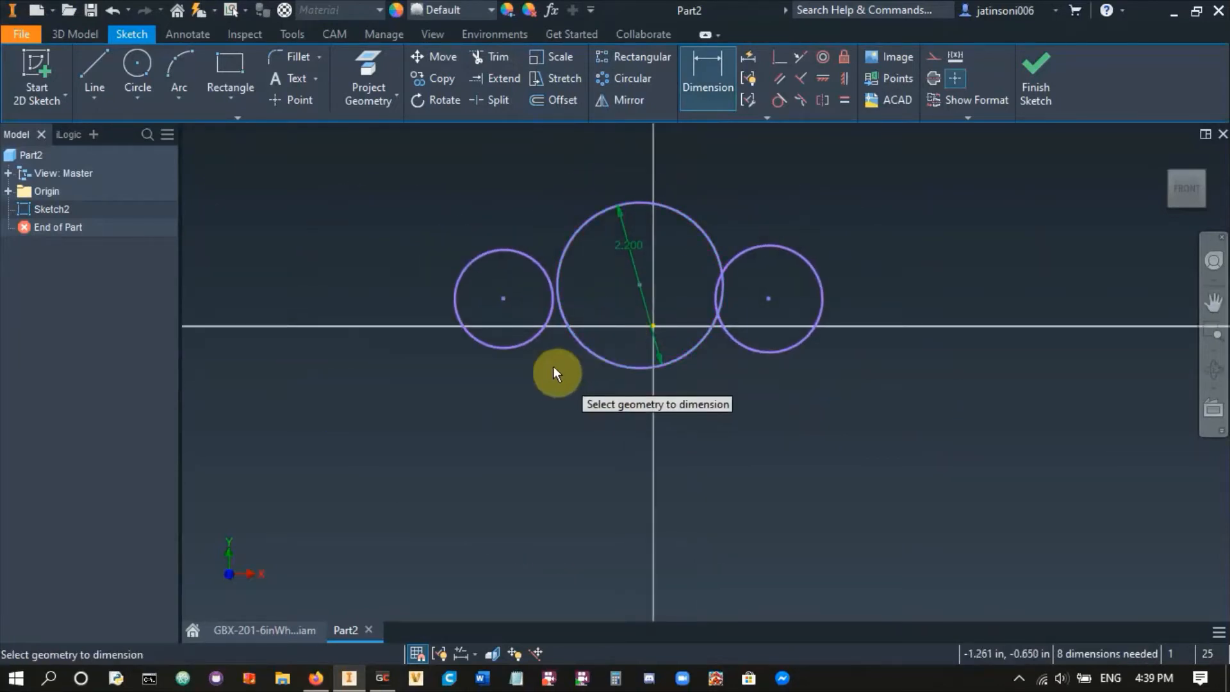
- Check the first-stage driving gear's tooth count in the JVN-Calculator and open the drawing on the VEX 20 DP Motor Pinions page
{"action": "key", "text": "Escape"}
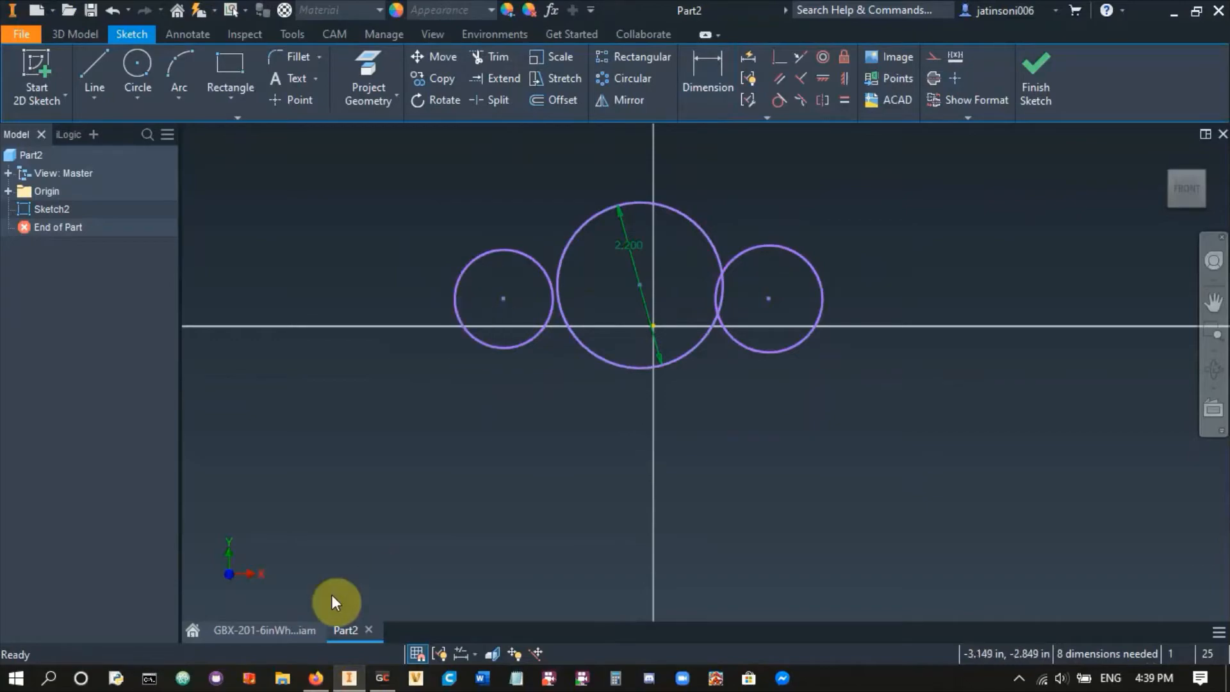
{"action": "left_click", "coordinate": [316, 678]}
{"action": "left_click", "coordinate": [101, 12]}
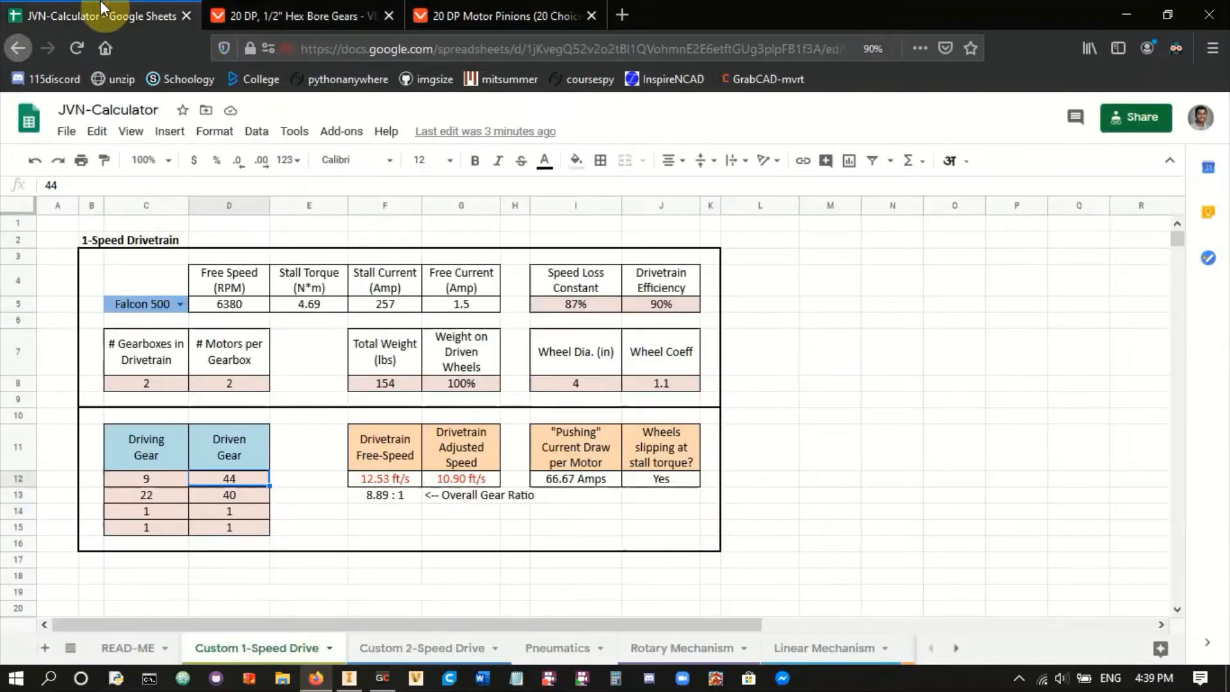
{"action": "left_click", "coordinate": [155, 479]}
{"action": "left_click", "coordinate": [452, 5]}
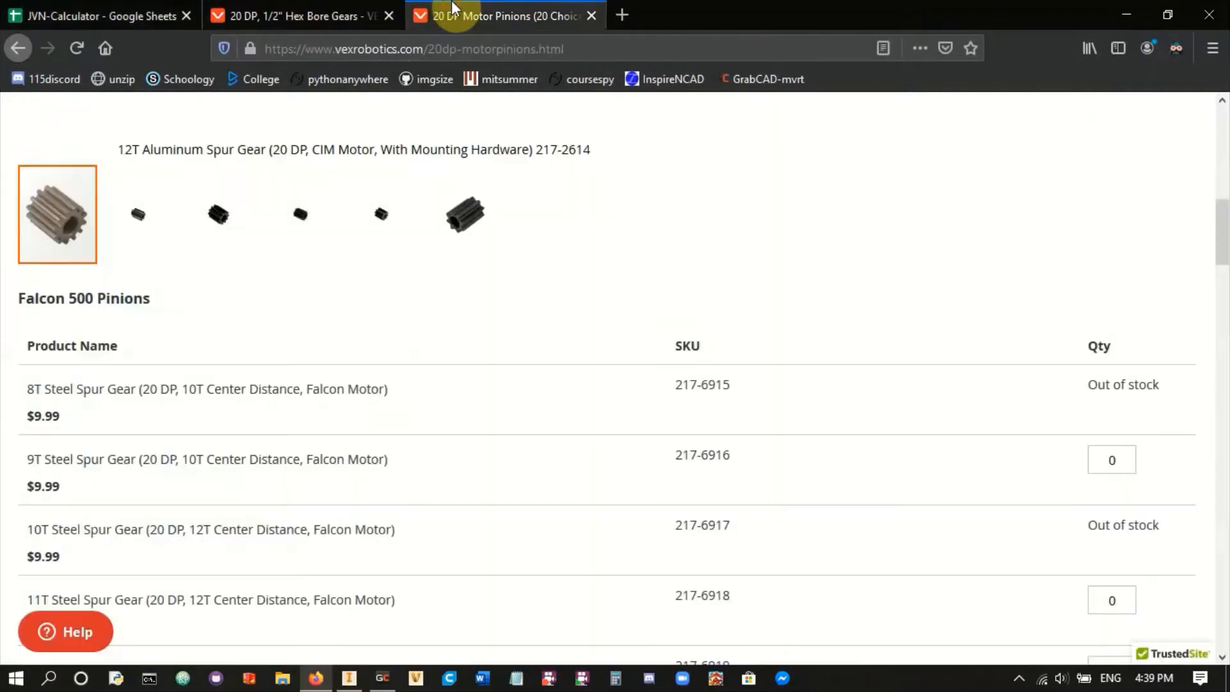
{"action": "scroll", "coordinate": [389, 386], "scroll_direction": "up", "scroll_amount": 10}
{"action": "scroll", "coordinate": [692, 435], "scroll_direction": "down", "scroll_amount": 10}
{"action": "scroll", "coordinate": [603, 416], "scroll_direction": "down", "scroll_amount": 20}
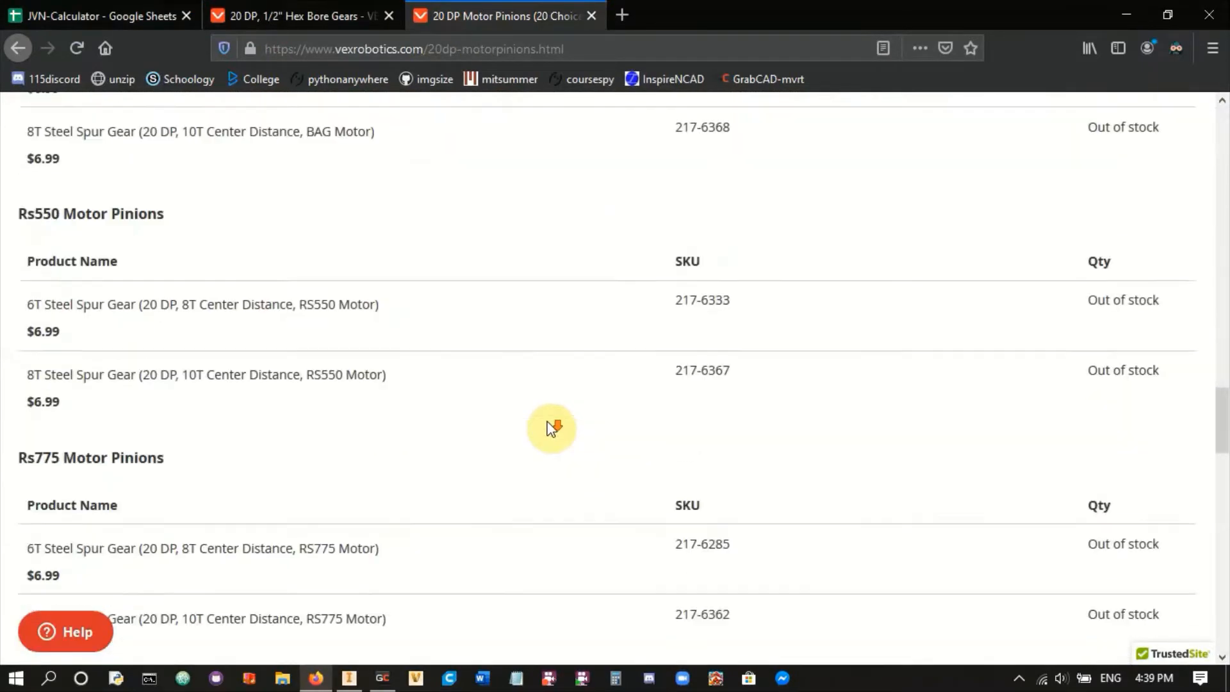
{"action": "scroll", "coordinate": [551, 428], "scroll_direction": "down", "scroll_amount": 10}
{"action": "left_click", "coordinate": [298, 302]}
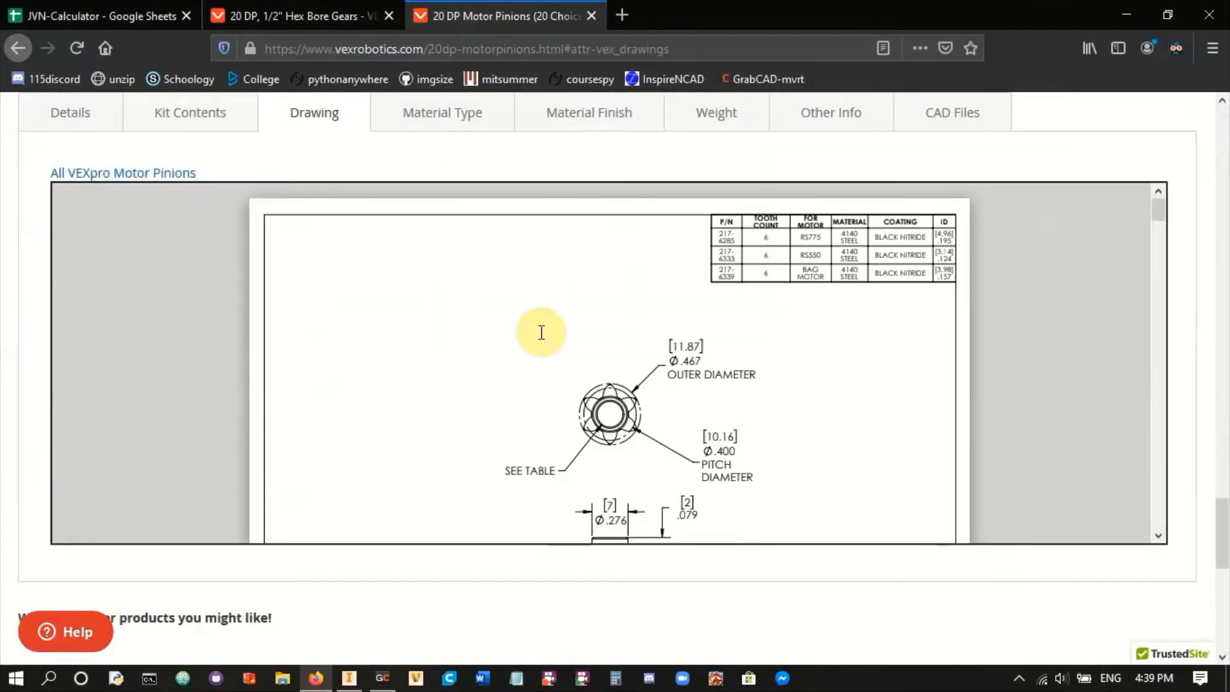
- Enlarge the VEXpro motor pinion drawing and look up the pitch diameter of the 9-tooth Falcon pinion
{"action": "scroll", "coordinate": [615, 322], "scroll_direction": "down", "scroll_amount": 3}
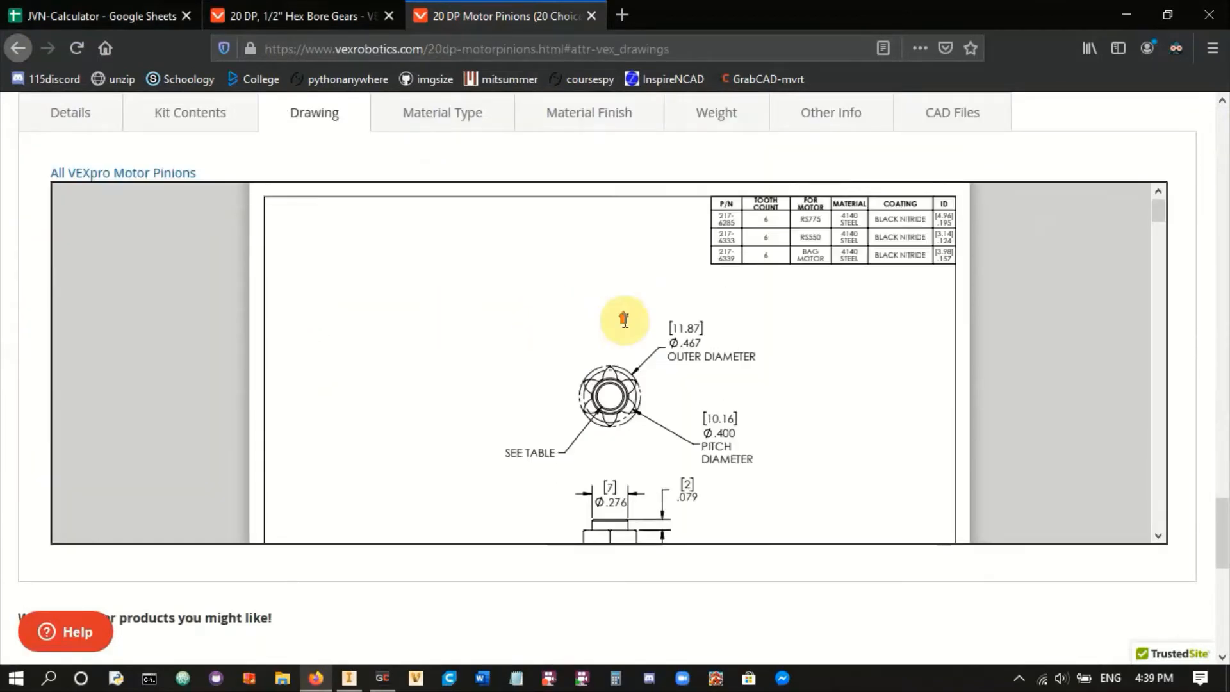
{"action": "left_click", "coordinate": [711, 514]}
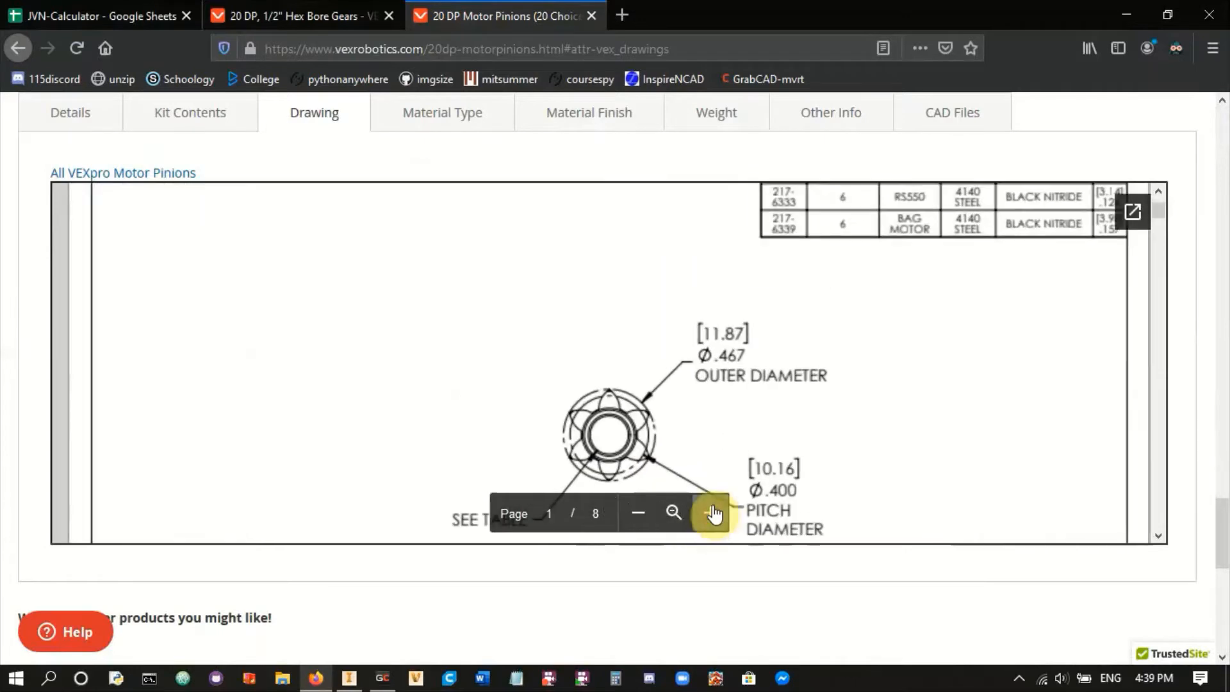
{"action": "scroll", "coordinate": [734, 350], "scroll_direction": "up", "scroll_amount": 3}
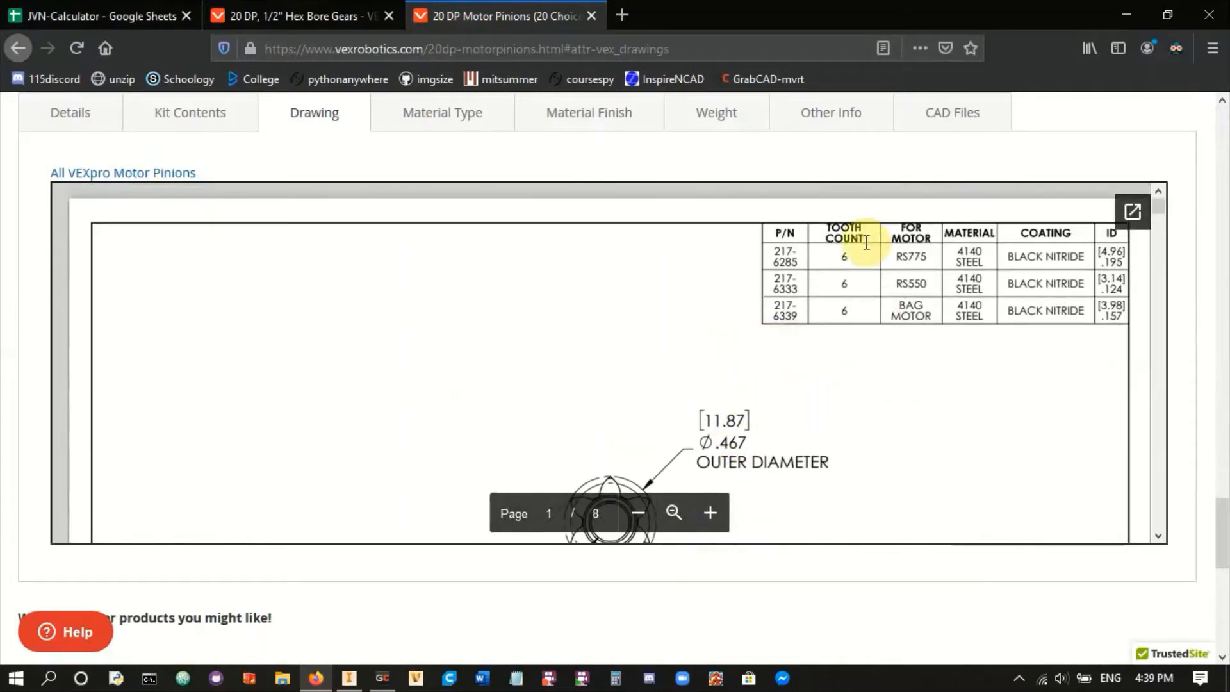
{"action": "scroll", "coordinate": [802, 365], "scroll_direction": "down", "scroll_amount": 5}
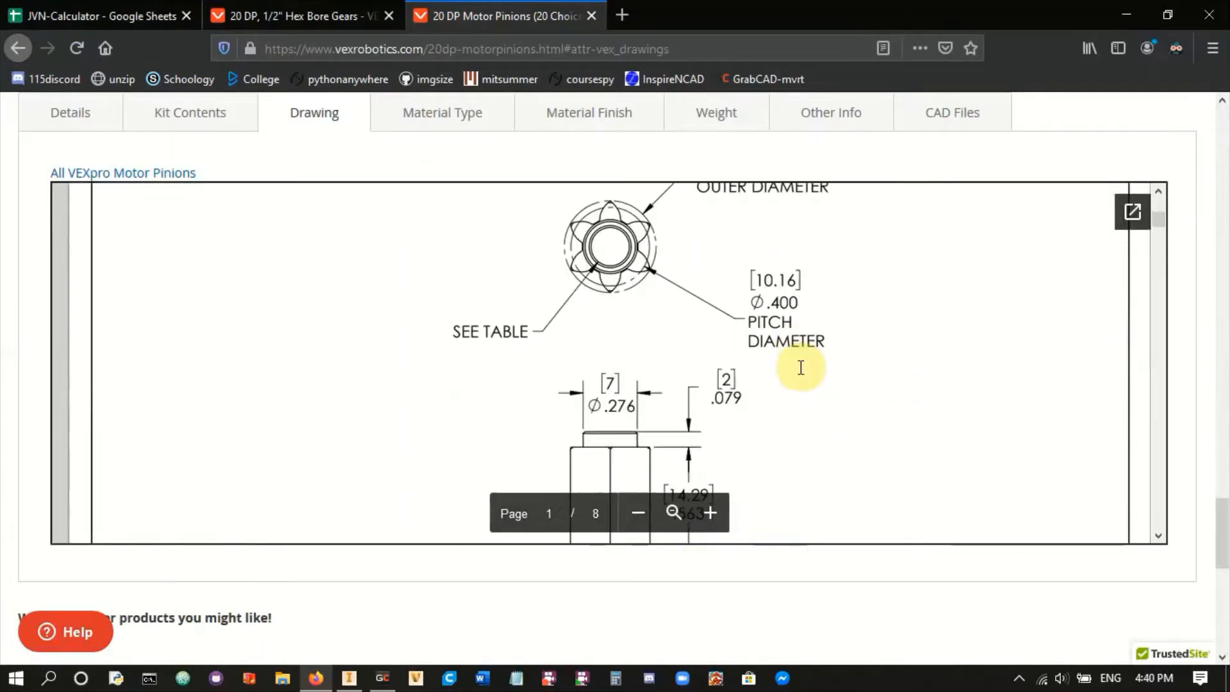
{"action": "scroll", "coordinate": [681, 263], "scroll_direction": "down", "scroll_amount": 5}
{"action": "scroll", "coordinate": [681, 263], "scroll_direction": "down", "scroll_amount": 10}
{"action": "scroll", "coordinate": [683, 263], "scroll_direction": "up", "scroll_amount": 4}
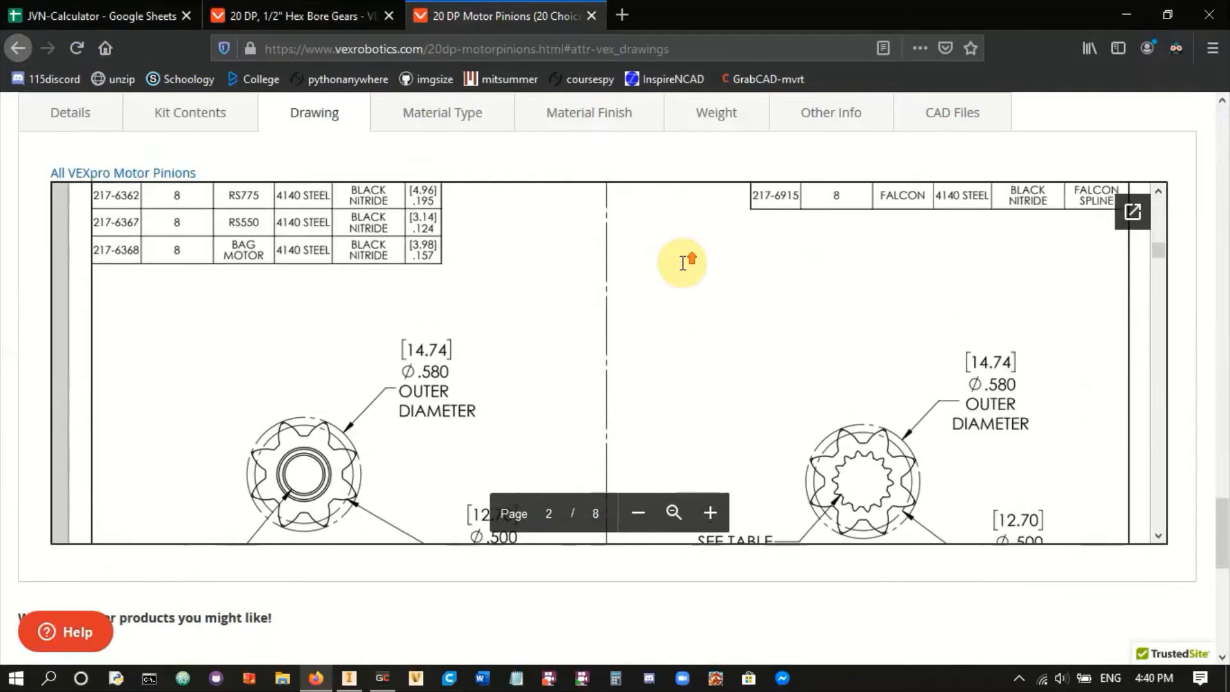
{"action": "scroll", "coordinate": [681, 263], "scroll_direction": "down", "scroll_amount": 8}
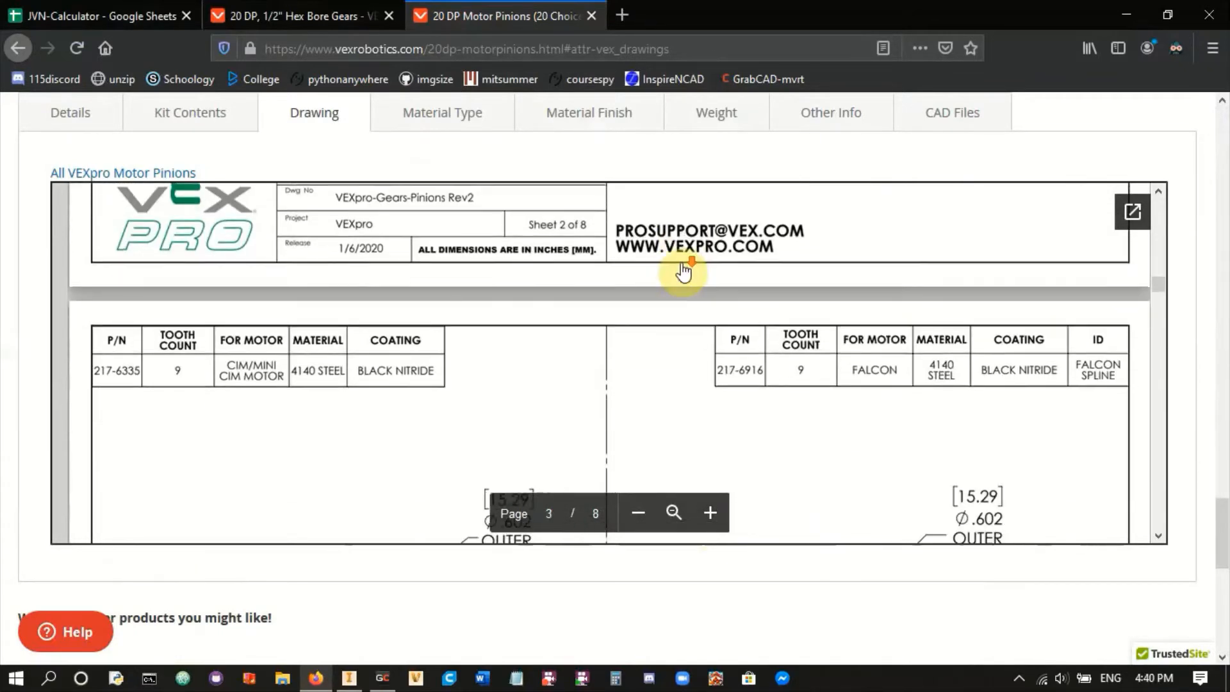
{"action": "scroll", "coordinate": [657, 326], "scroll_direction": "down", "scroll_amount": 3}
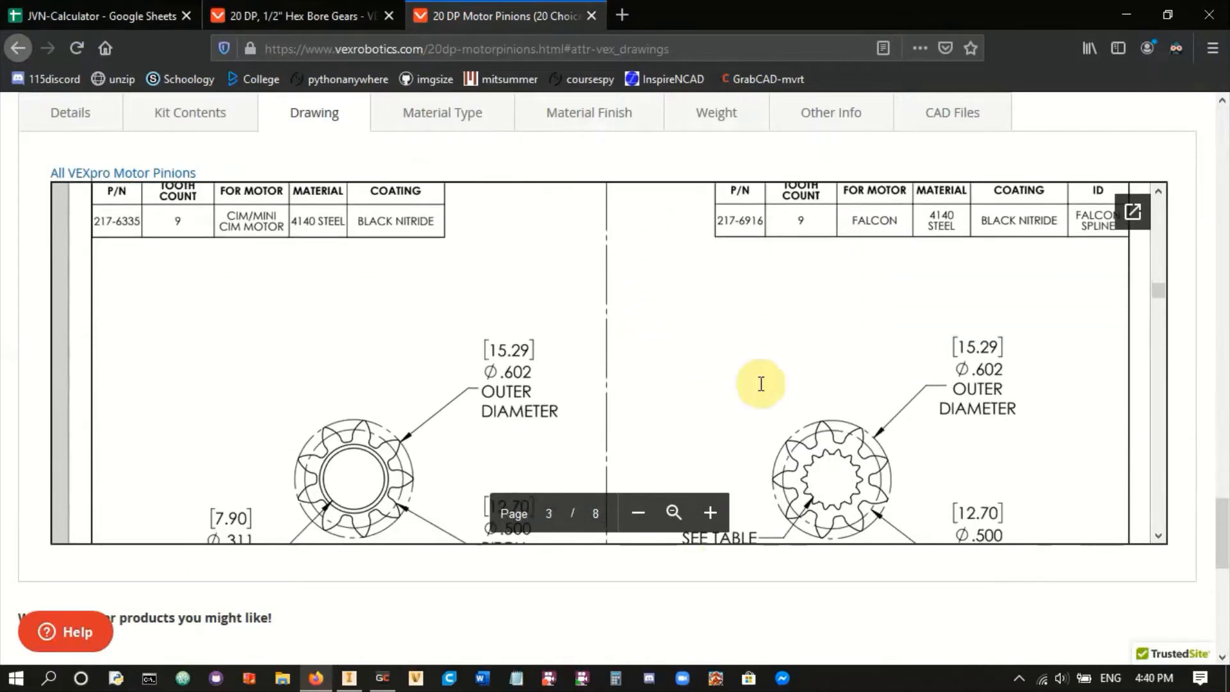
{"action": "scroll", "coordinate": [943, 294], "scroll_direction": "down", "scroll_amount": 6}
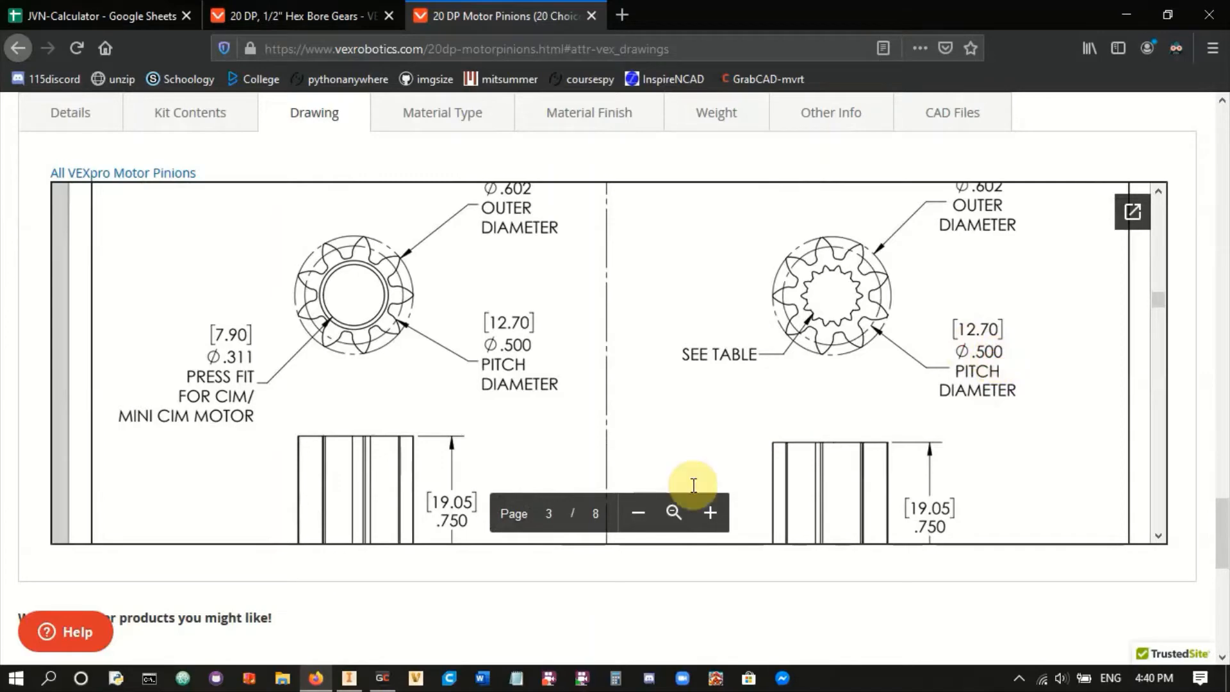
- Switch back to the Part2 sketch in Inventor and dimension the left circle's diameter to 0.5 in
{"action": "left_click", "coordinate": [349, 678]}
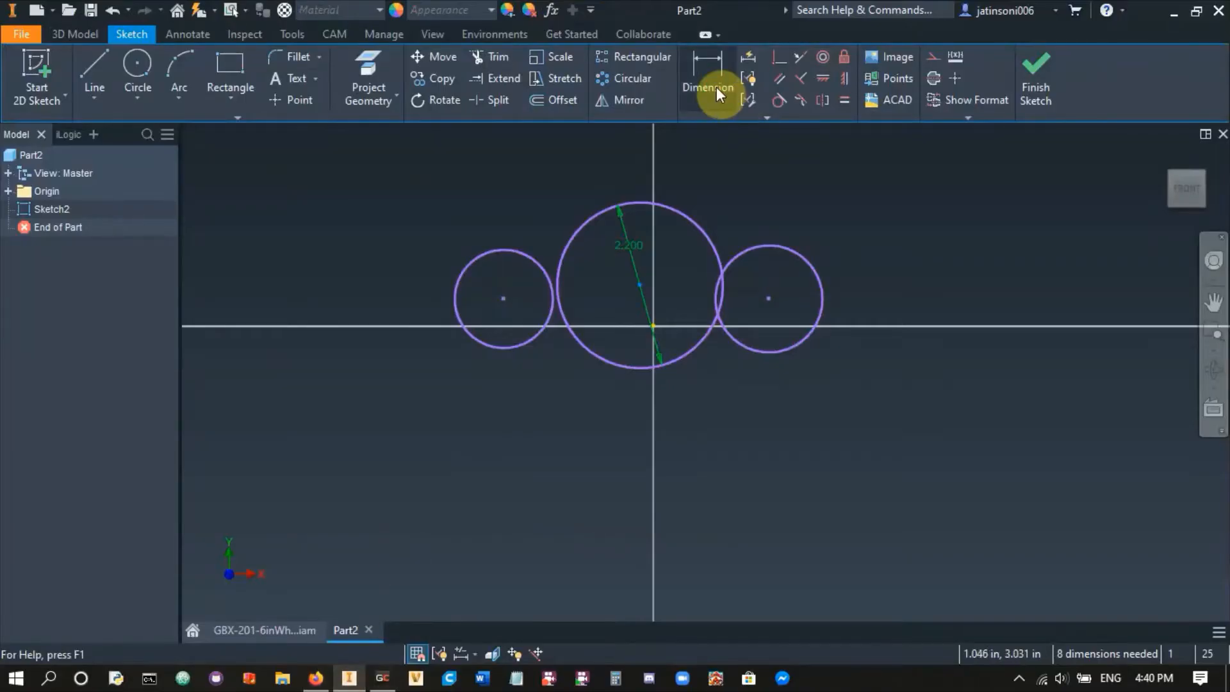
{"action": "left_click", "coordinate": [528, 254]}
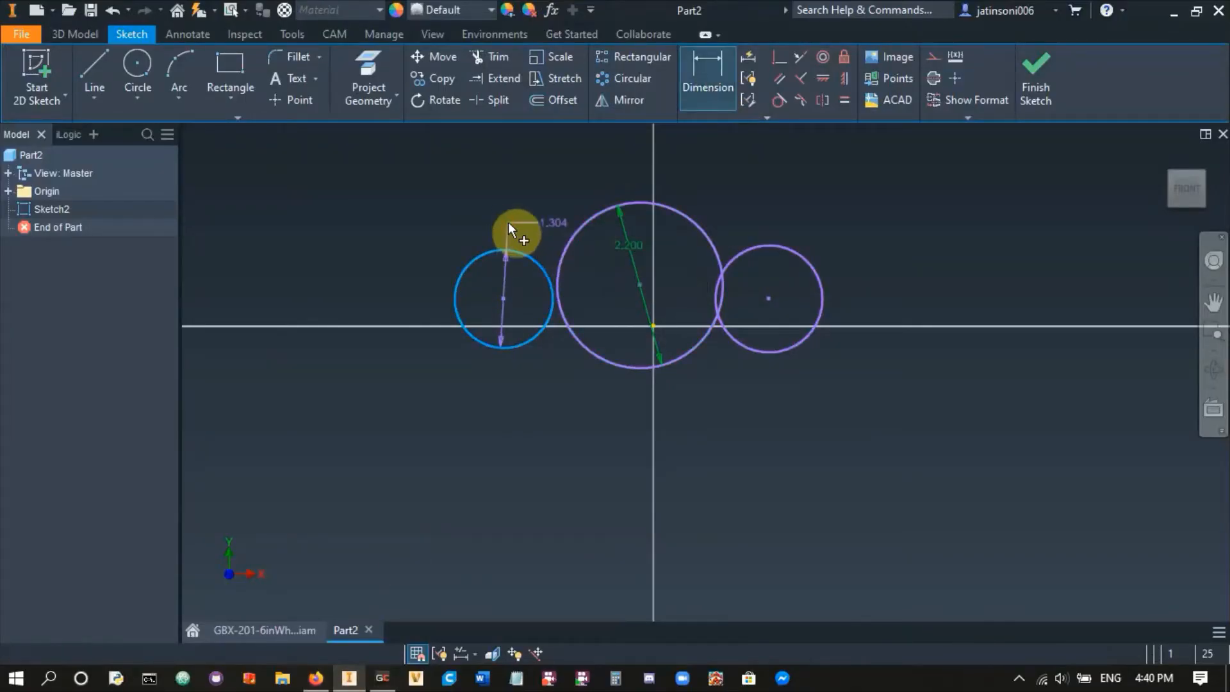
{"action": "left_click", "coordinate": [508, 222]}
{"action": "type", "text": "0.5"}
{"action": "key", "text": "Return"}
{"action": "scroll", "coordinate": [572, 276], "scroll_direction": "up", "scroll_amount": 5}
{"action": "scroll", "coordinate": [526, 291], "scroll_direction": "down", "scroll_amount": 2}
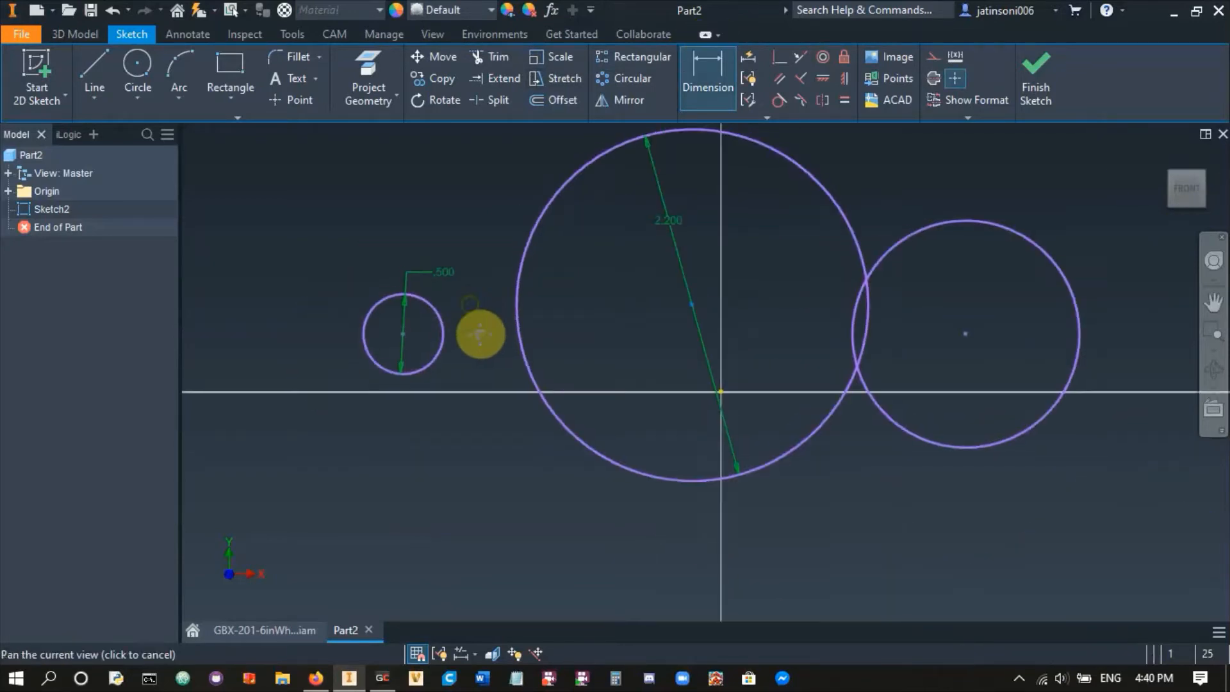
{"action": "middle_click_drag", "start_coordinate": [474, 317], "coordinate": [484, 344]}
{"action": "key", "text": "Escape"}
- Reposition the left circle beside the middle circle, constrain the two circles tangent, and move the tangent pair to test the constraint
{"action": "left_click_drag", "start_coordinate": [413, 356], "coordinate": [486, 327]}
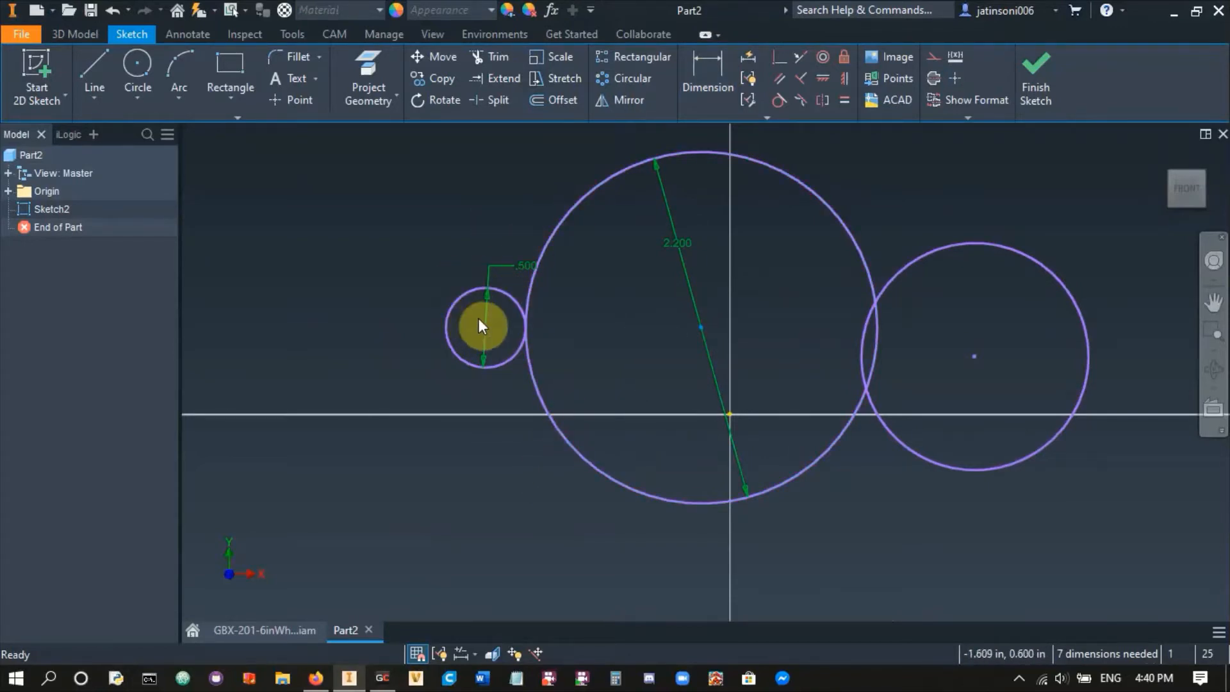
{"action": "left_click_drag", "start_coordinate": [489, 332], "coordinate": [453, 332]}
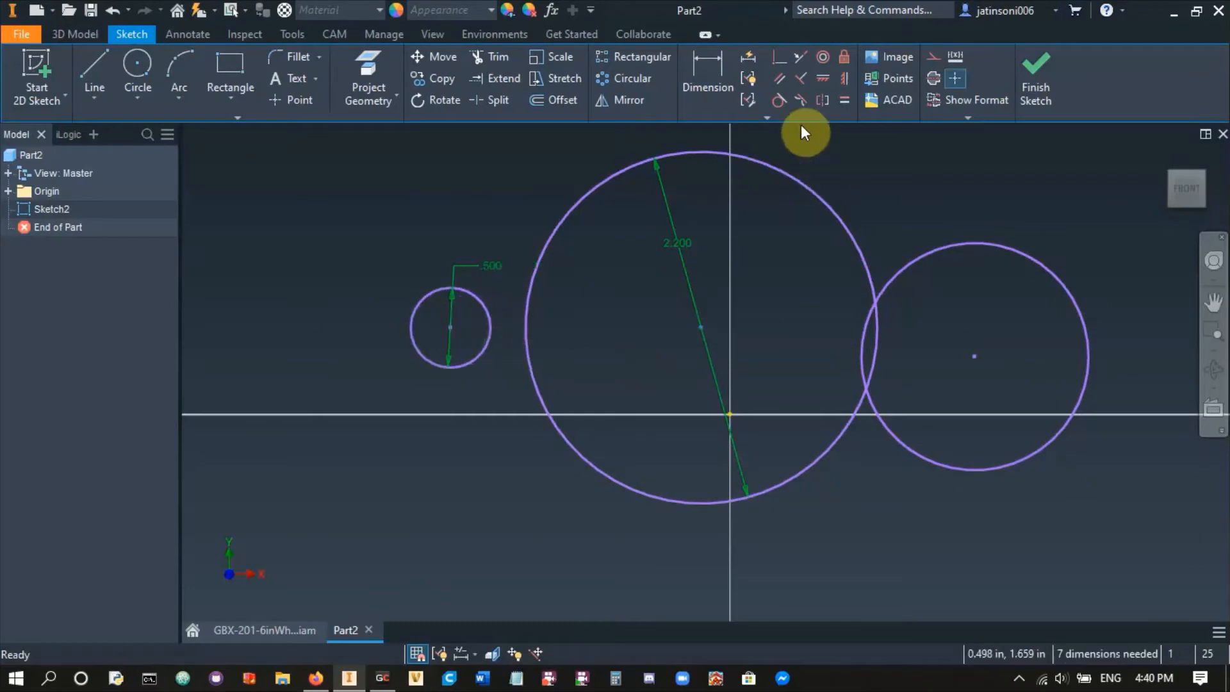
{"action": "left_click", "coordinate": [781, 100]}
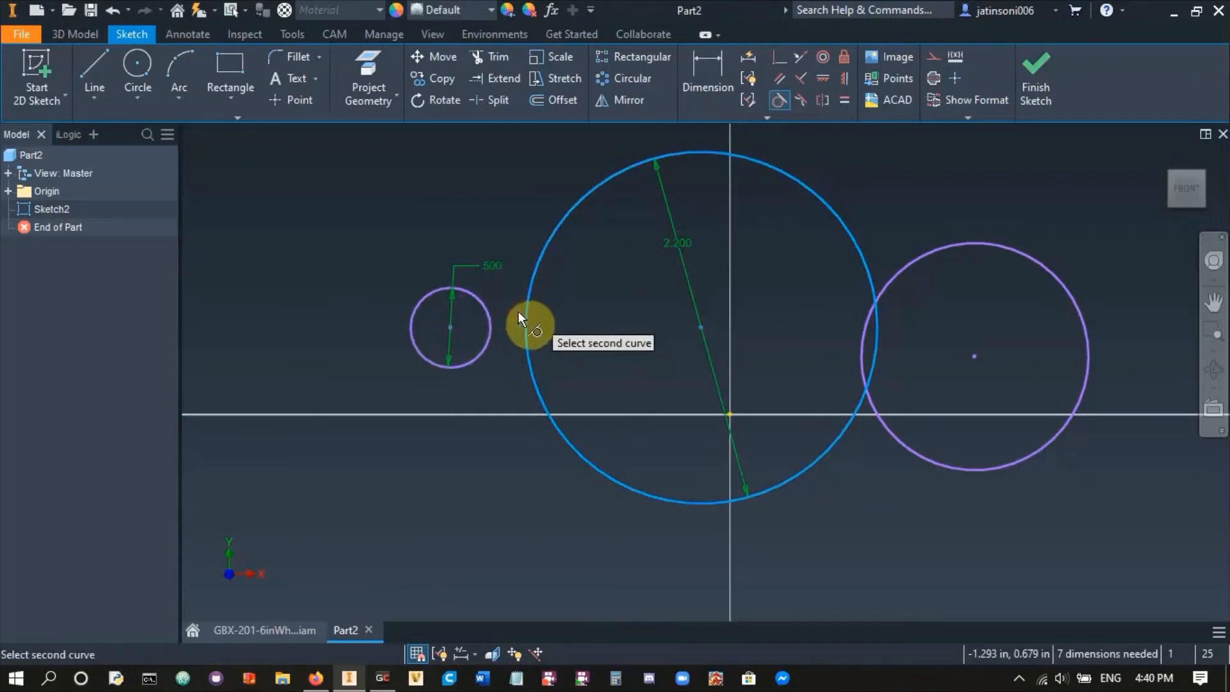
{"action": "left_click", "coordinate": [488, 318]}
{"action": "key", "text": "Escape"}
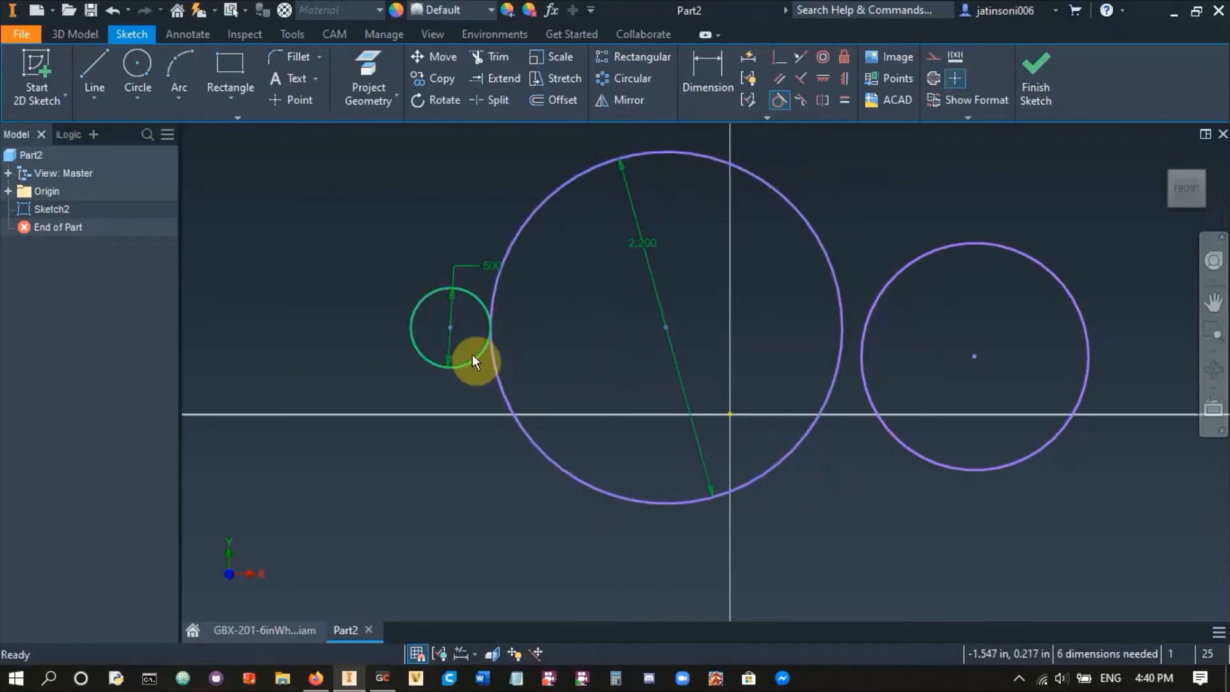
{"action": "left_click_drag", "start_coordinate": [453, 329], "coordinate": [494, 426]}
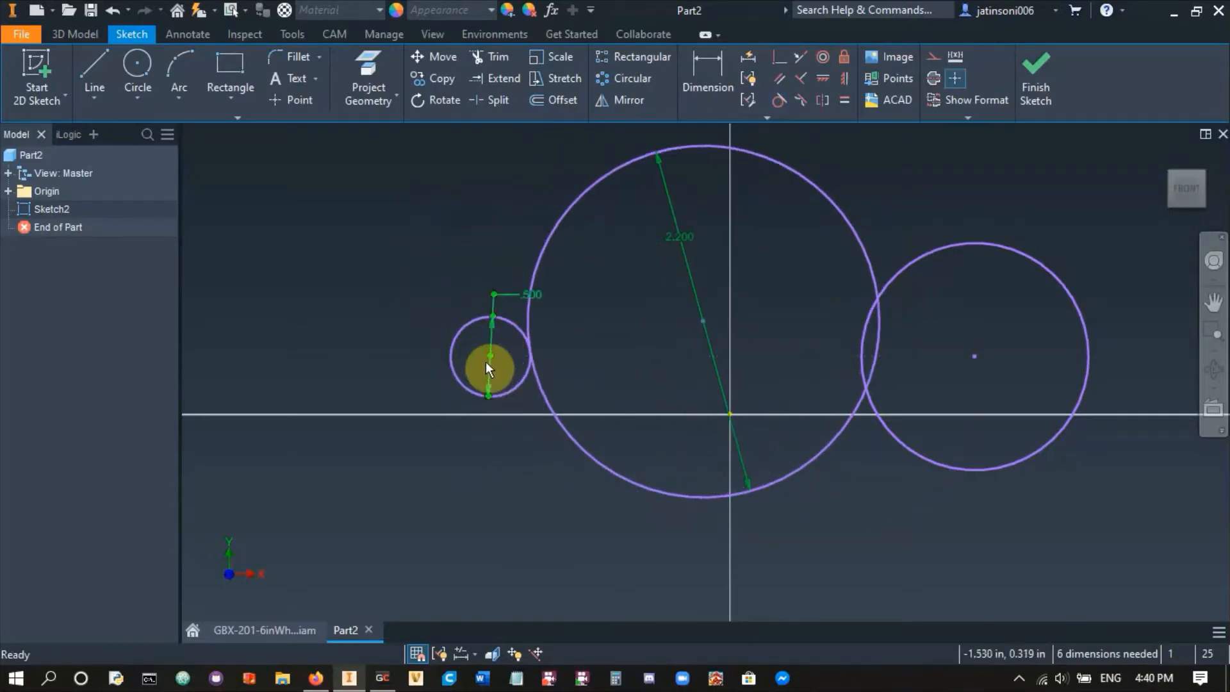
- Measure the distance between the left and middle circles' centers and revisit the 9-tooth pinion drawing in the browser
{"action": "key", "text": "m"}
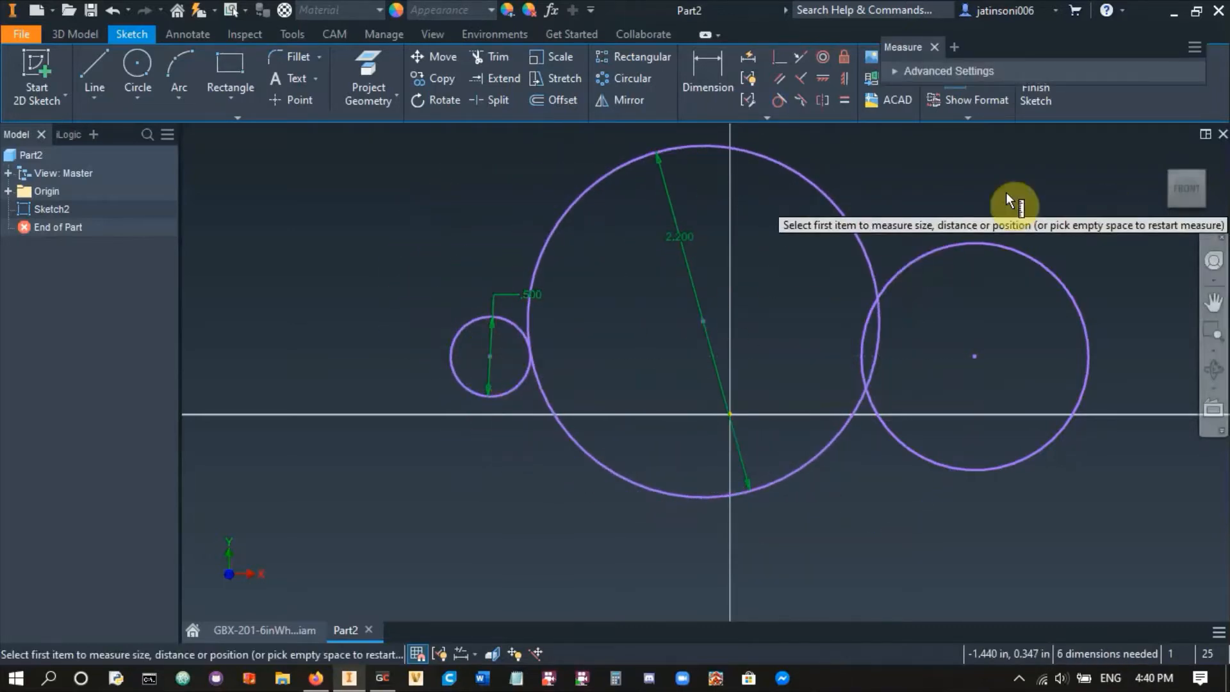
{"action": "left_click", "coordinate": [491, 356]}
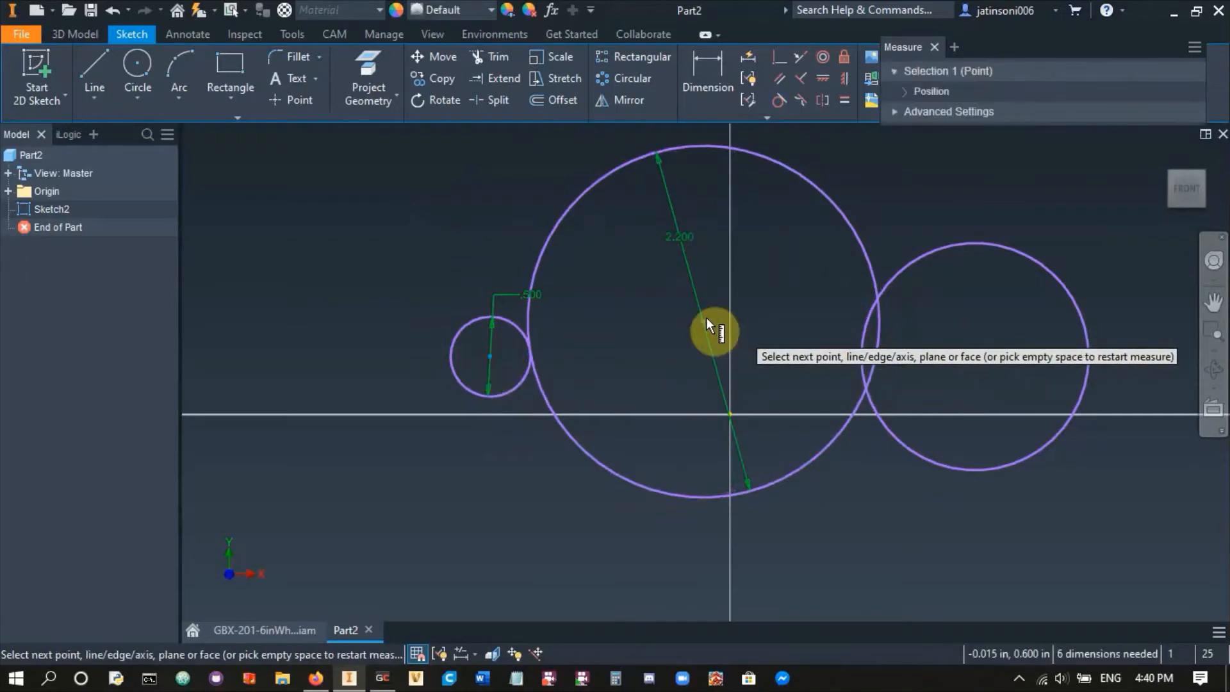
{"action": "left_click", "coordinate": [705, 320]}
{"action": "key", "text": "Escape"}
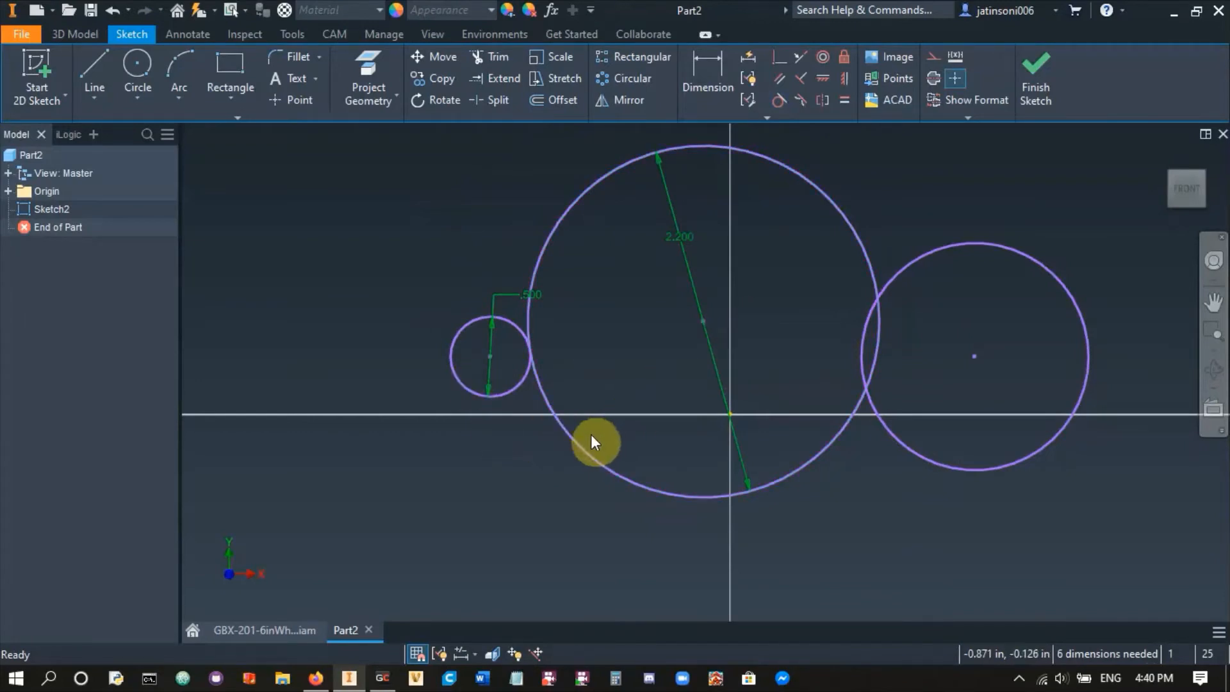
{"action": "left_click", "coordinate": [315, 678]}
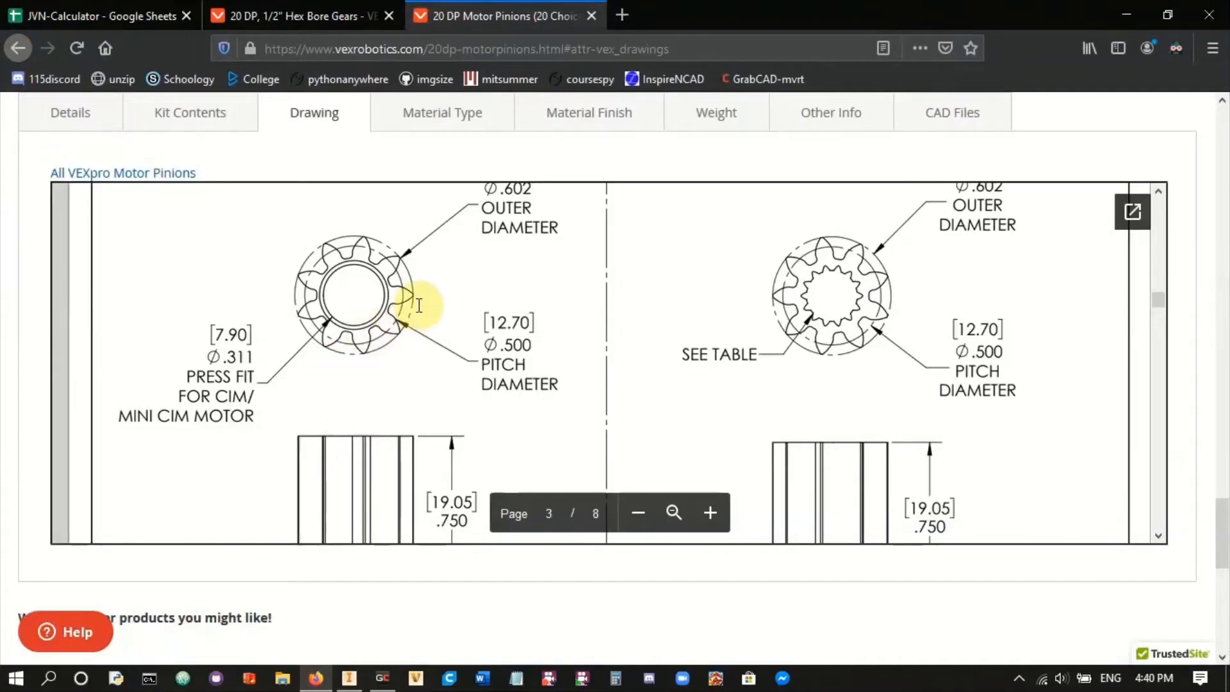
- Return to the Part2 sketch in Inventor and constrain the right circle equal in size to the left circle
{"action": "left_click", "coordinate": [349, 678]}
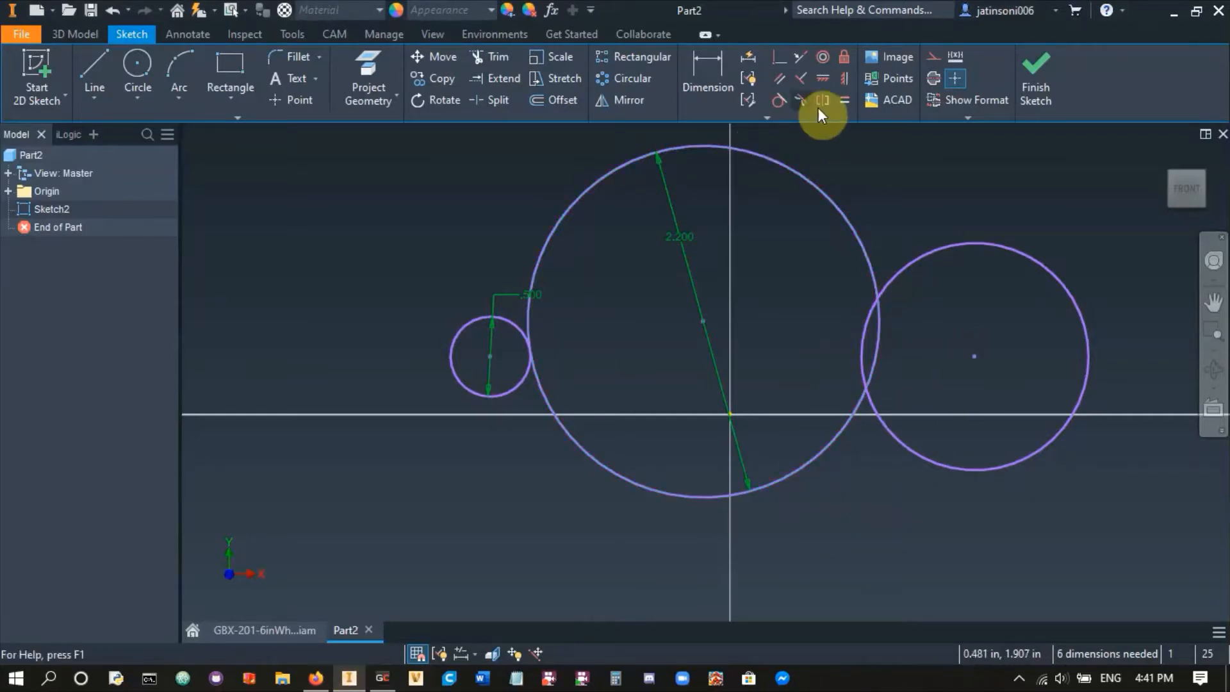
{"action": "left_click", "coordinate": [847, 101]}
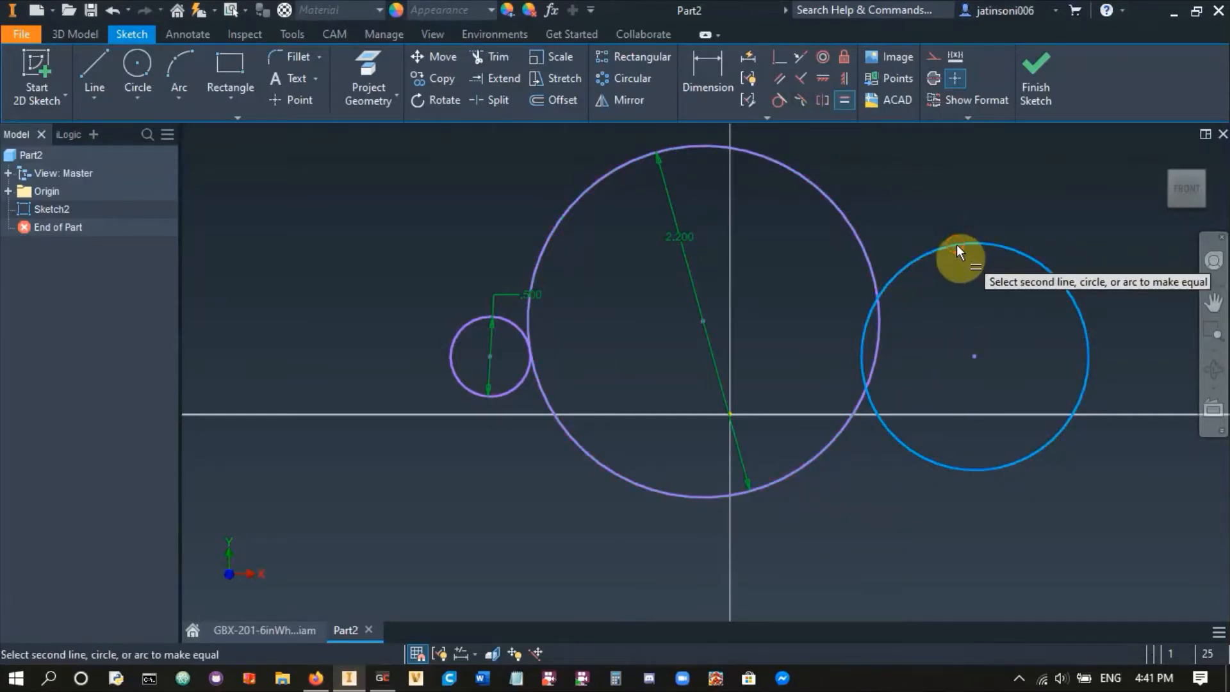
{"action": "left_click", "coordinate": [955, 246]}
{"action": "left_click", "coordinate": [475, 330]}
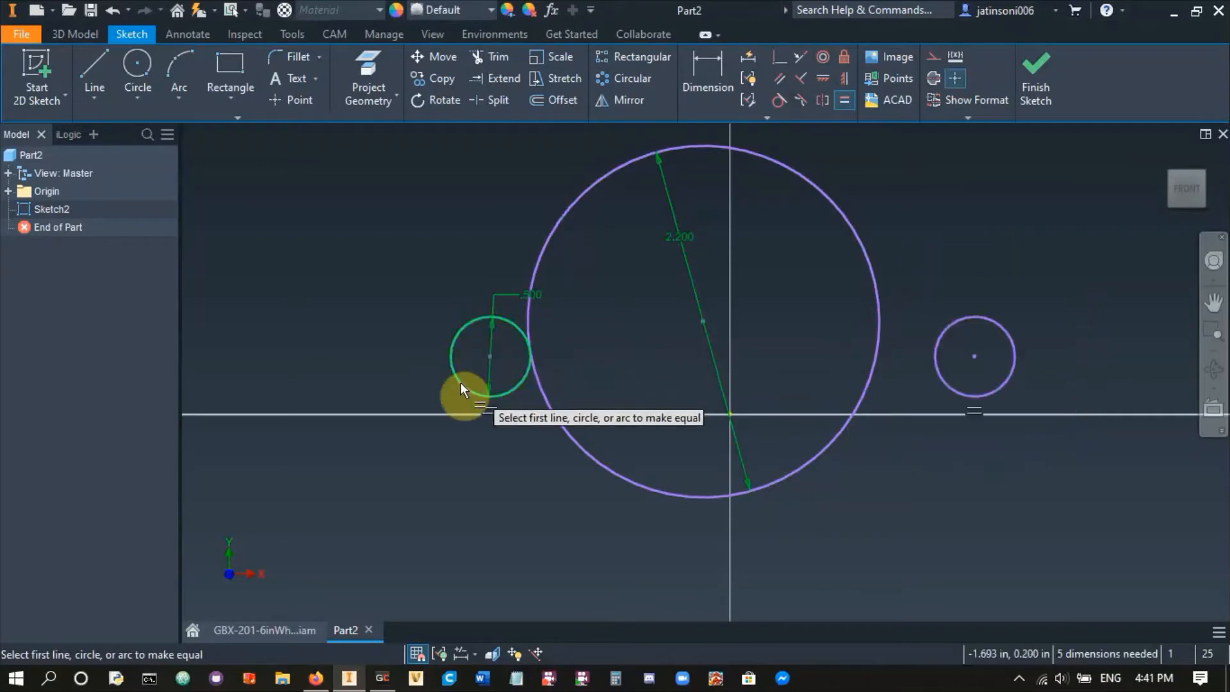
- Constrain the right circle tangent to the large middle circle
{"action": "left_click", "coordinate": [779, 100]}
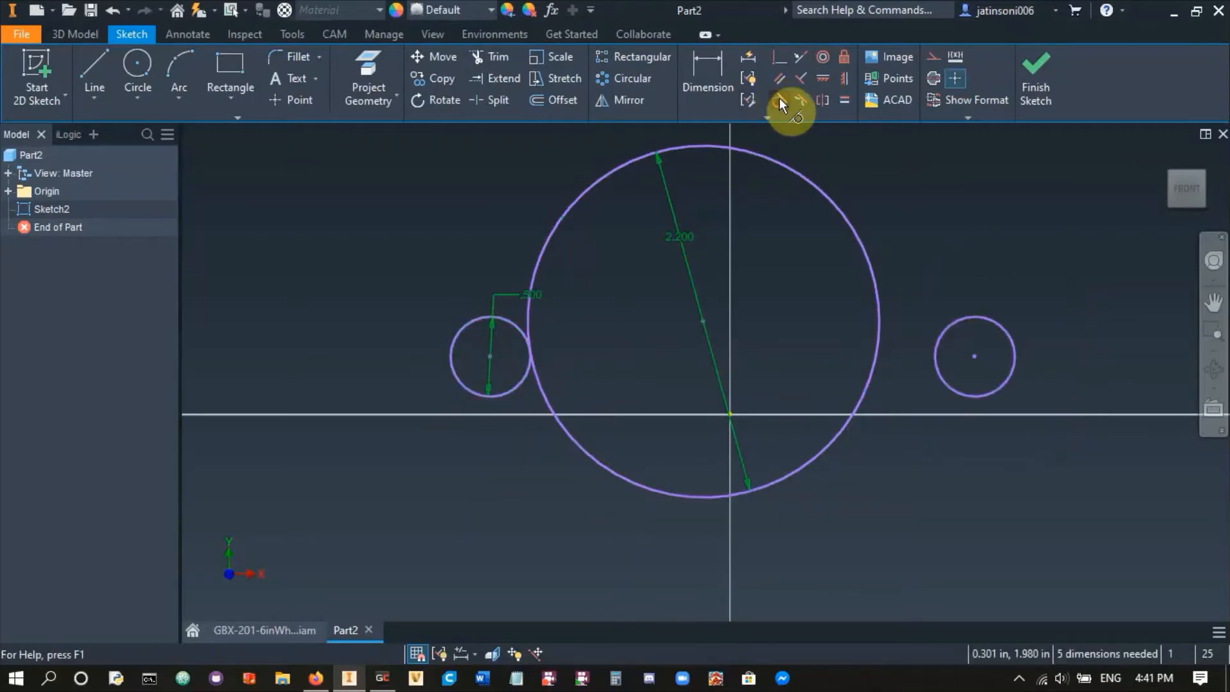
{"action": "left_click", "coordinate": [940, 344]}
{"action": "left_click", "coordinate": [876, 310]}
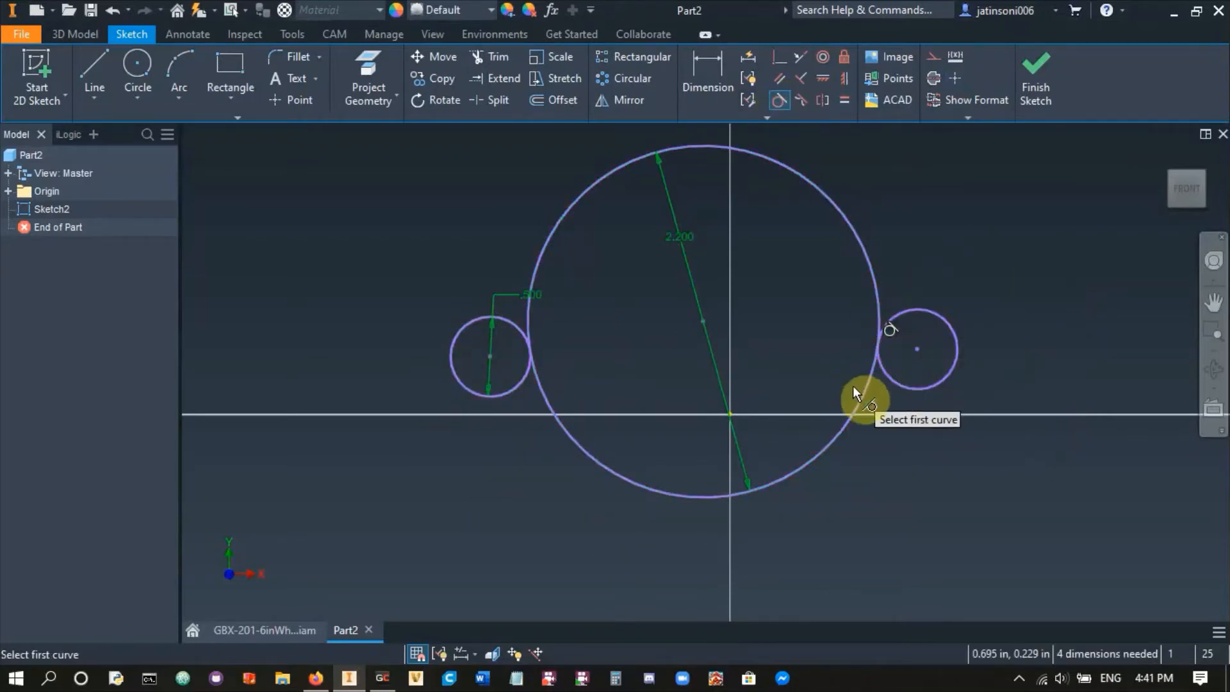
{"action": "key", "text": "Escape"}
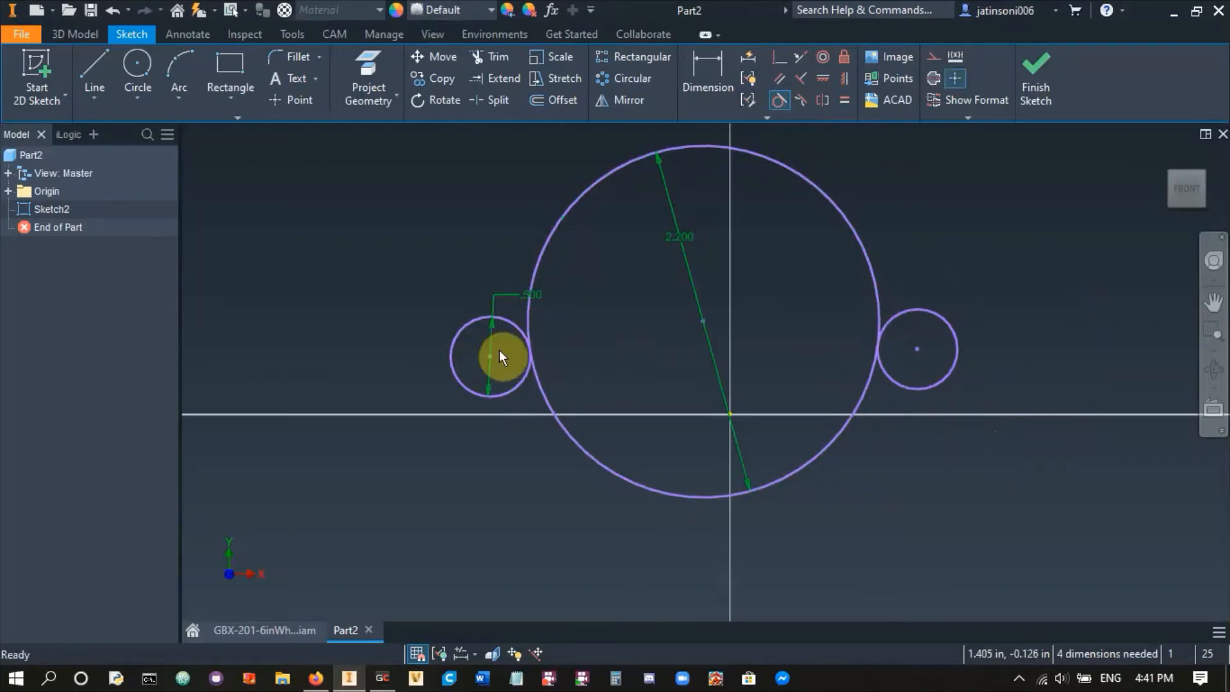
- Shift the circle group slightly and align the centers of the left, middle and right circles with horizontal constraints
{"action": "left_click_drag", "start_coordinate": [489, 357], "coordinate": [462, 325]}
{"action": "left_click", "coordinate": [827, 80]}
{"action": "left_click", "coordinate": [888, 309]}
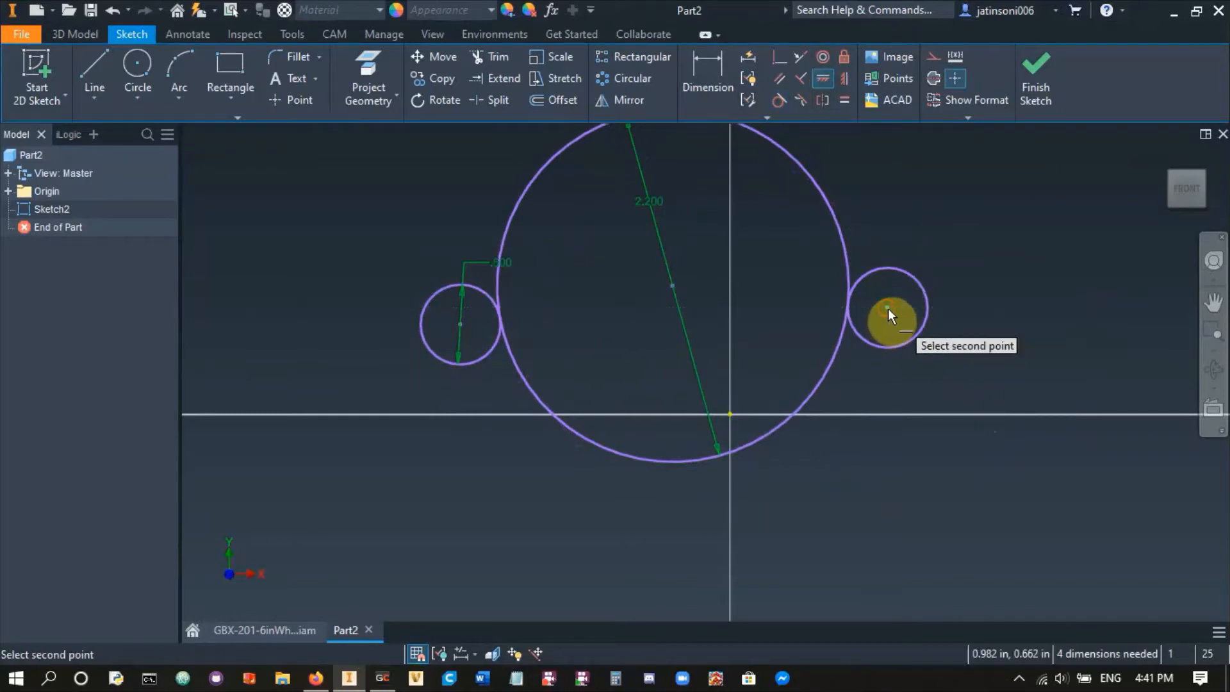
{"action": "left_click", "coordinate": [673, 286]}
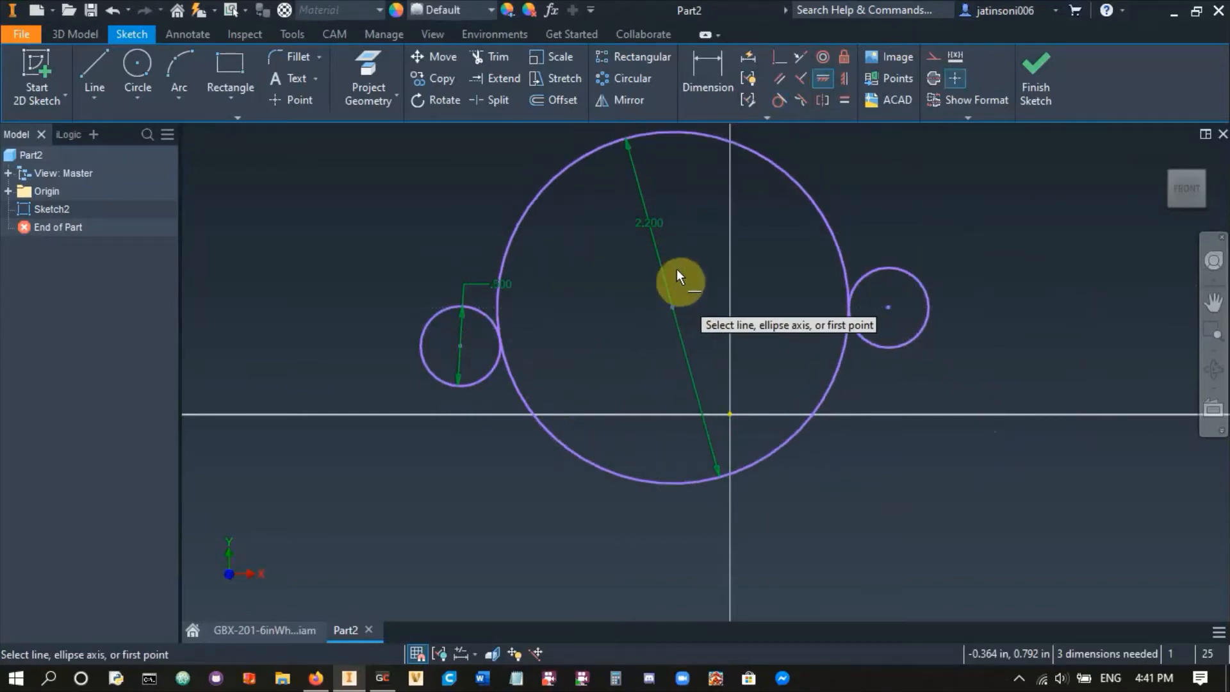
{"action": "left_click", "coordinate": [672, 307]}
{"action": "left_click", "coordinate": [461, 346]}
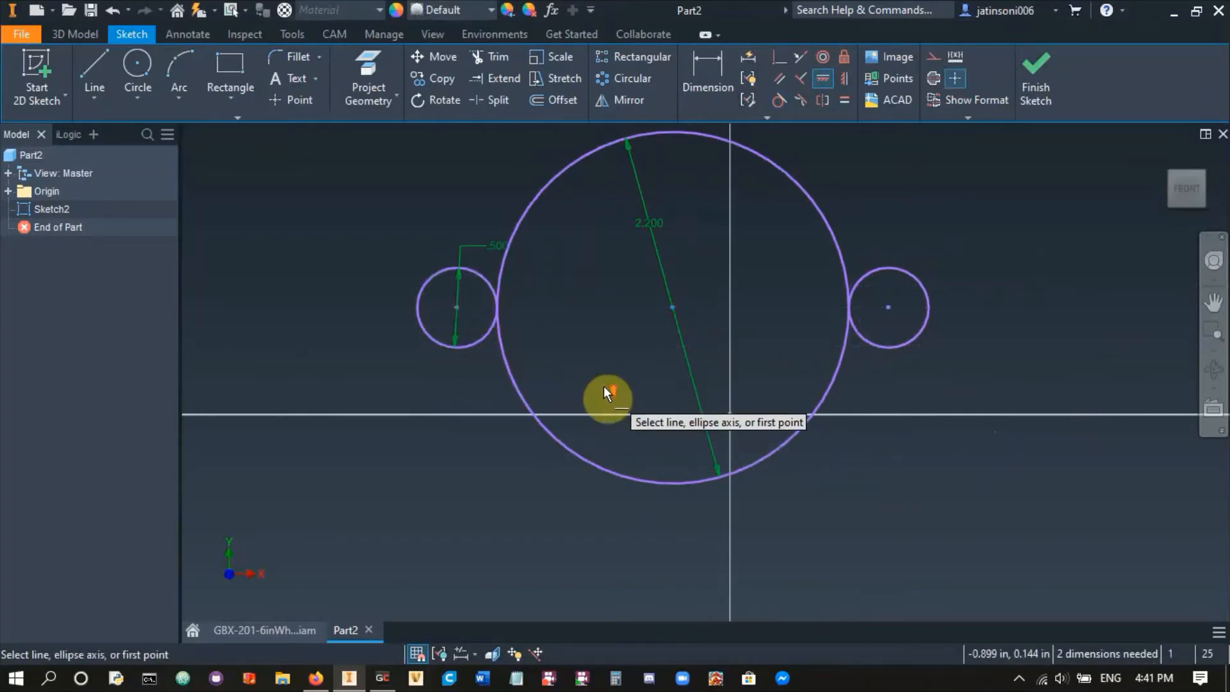
{"action": "scroll", "coordinate": [604, 387], "scroll_direction": "down", "scroll_amount": 3}
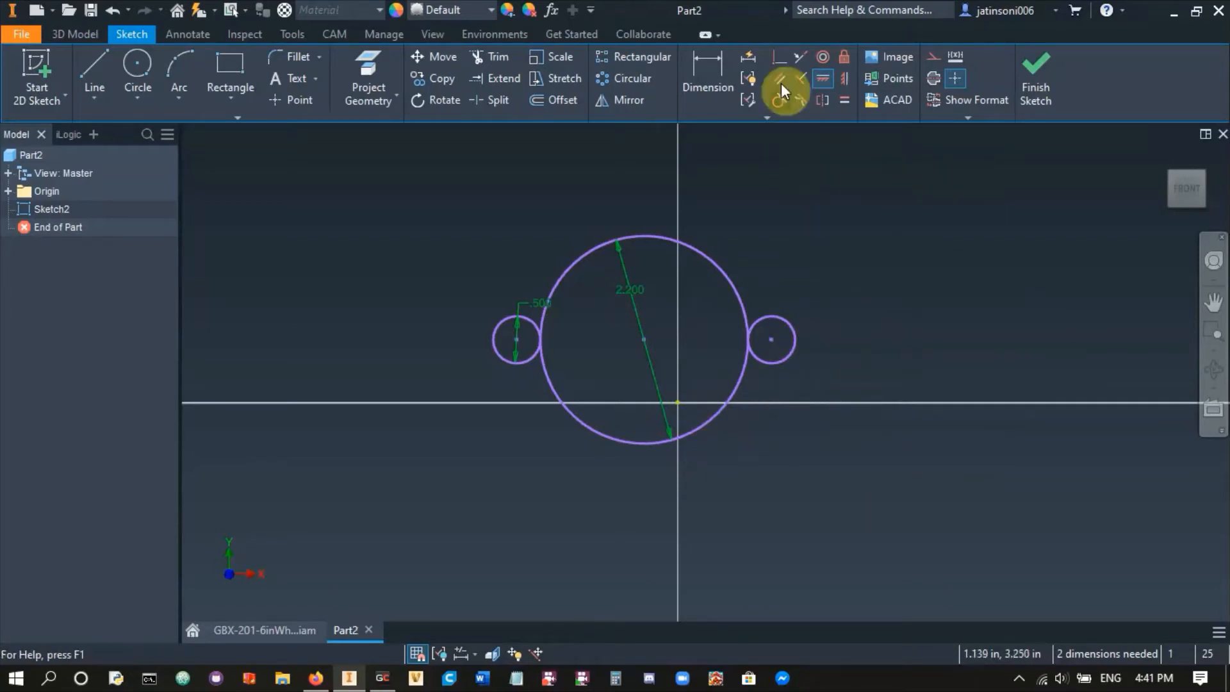
- Constrain the large middle circle's center coincident with the sketch origin
{"action": "left_click", "coordinate": [779, 55]}
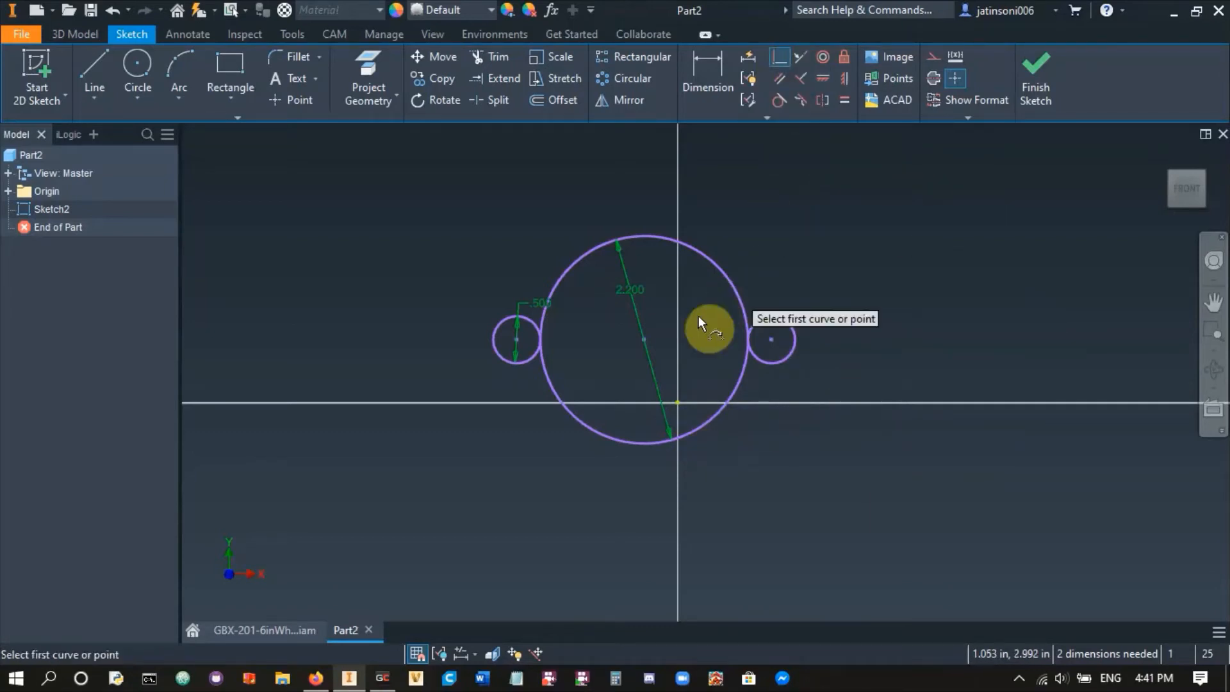
{"action": "left_click", "coordinate": [650, 344]}
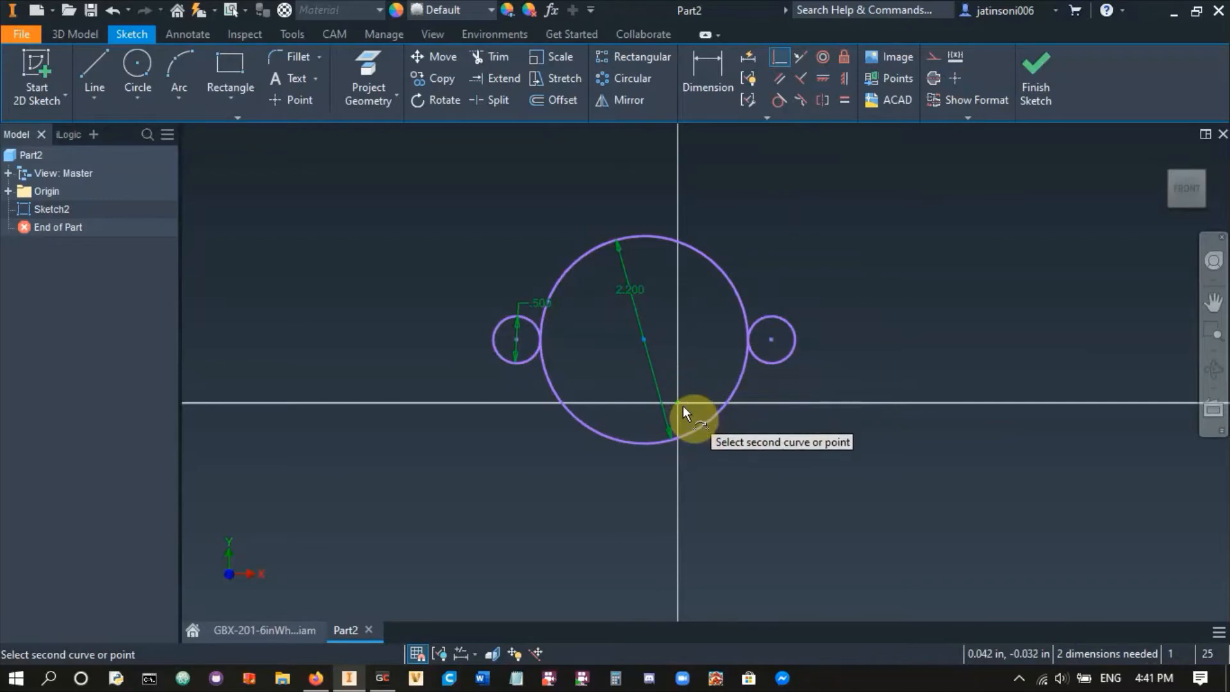
{"action": "left_click", "coordinate": [682, 405]}
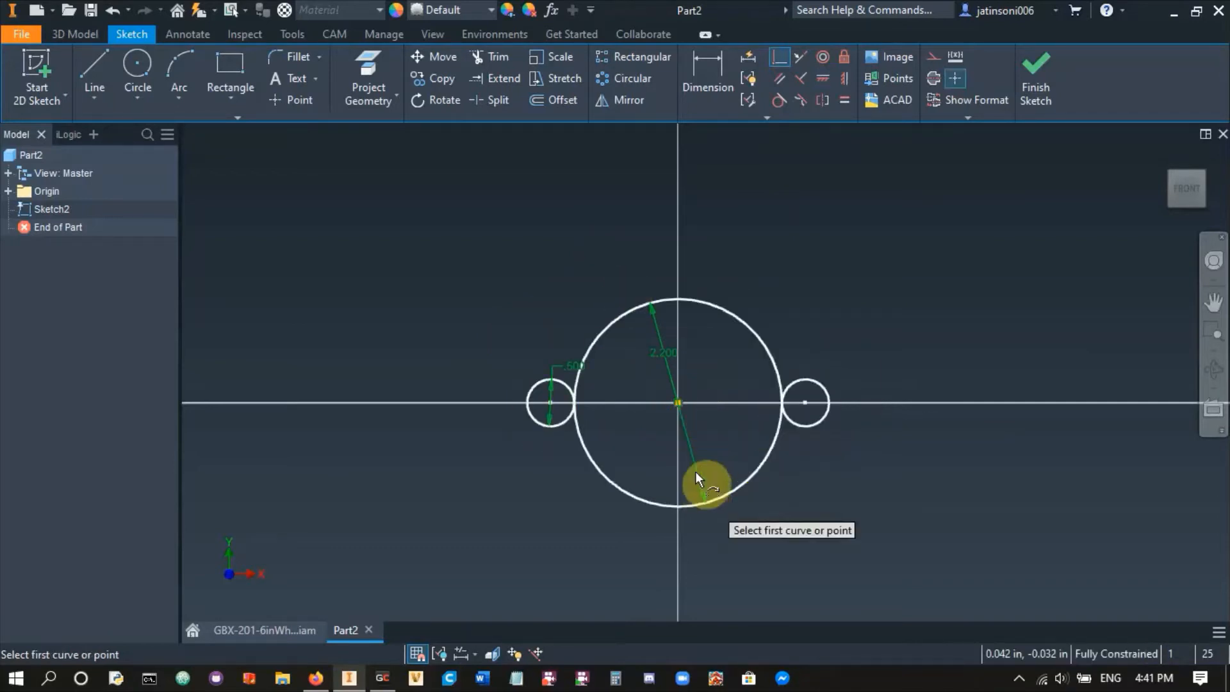
{"action": "key", "text": "Escape"}
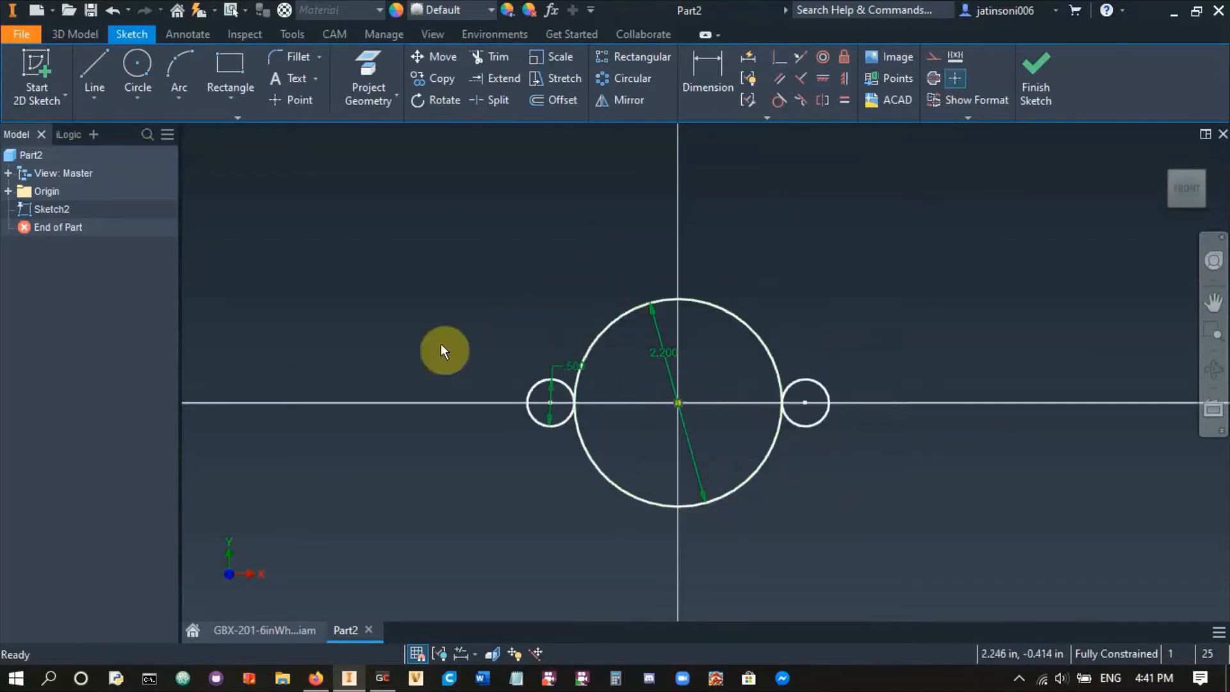
{"action": "scroll", "coordinate": [602, 421], "scroll_direction": "up", "scroll_amount": 3}
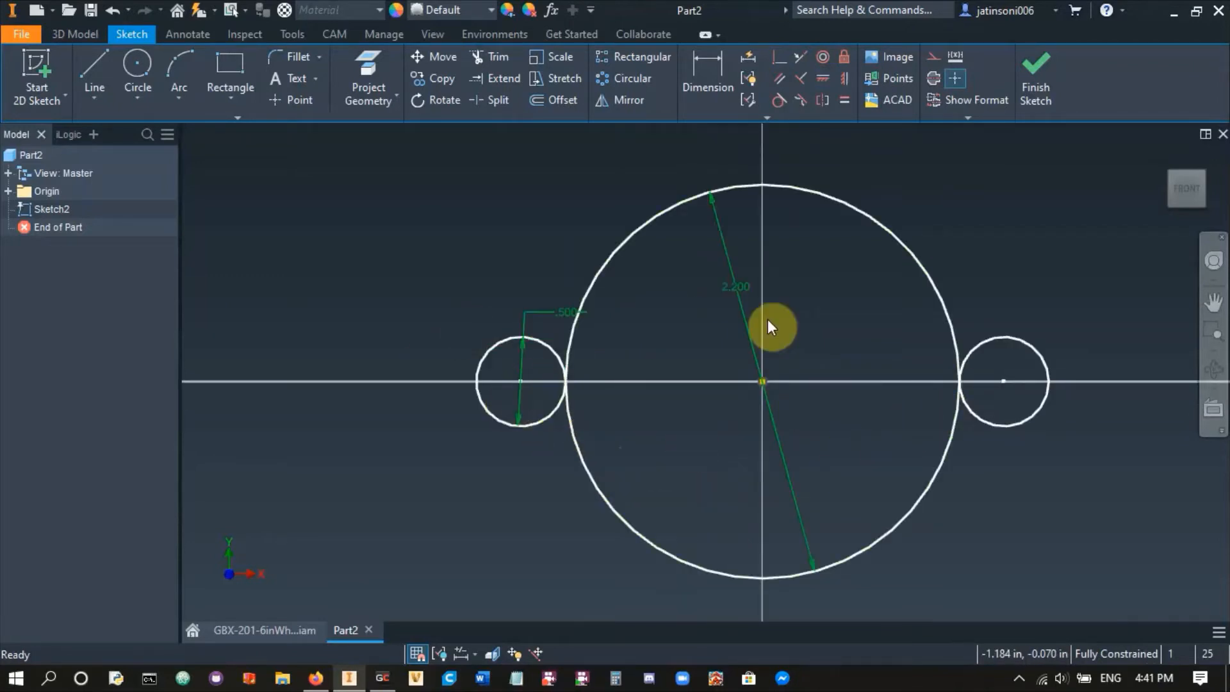
- Switch to the GBX-201-6inWheels assembly and examine the large gear located between the two motor pinions
{"action": "left_click", "coordinate": [290, 630]}
{"action": "mouse_move", "coordinate": [559, 499]}
{"action": "middle_mouse_down", "text": "shift"}
{"action": "mouse_move", "coordinate": [439, 393]}
{"action": "mouse_move", "coordinate": [418, 357]}
{"action": "middle_mouse_up", "text": "shift"}
{"action": "scroll", "coordinate": [420, 359], "scroll_direction": "up", "scroll_amount": 5}
{"action": "left_click", "coordinate": [440, 286]}
- Switch to the browser and compare the driving gears in the JVN-Calculator with the 9-tooth Falcon pinion drawing
{"action": "left_click", "coordinate": [315, 678]}
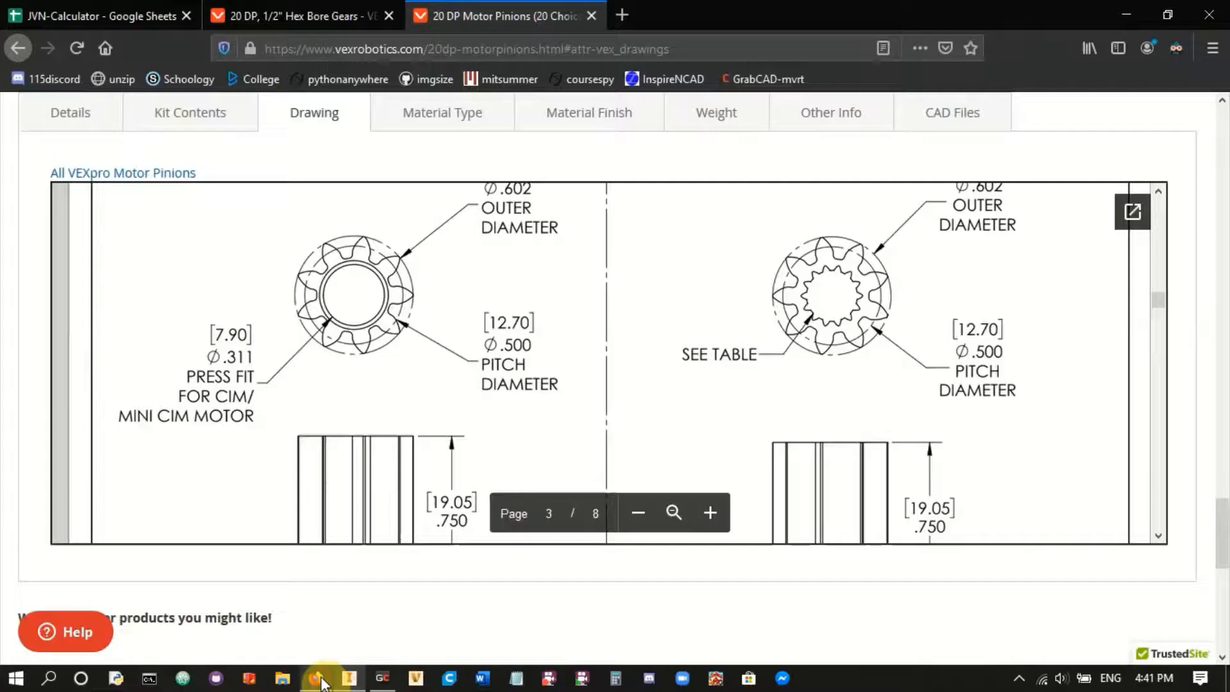
{"action": "left_click", "coordinate": [67, 9]}
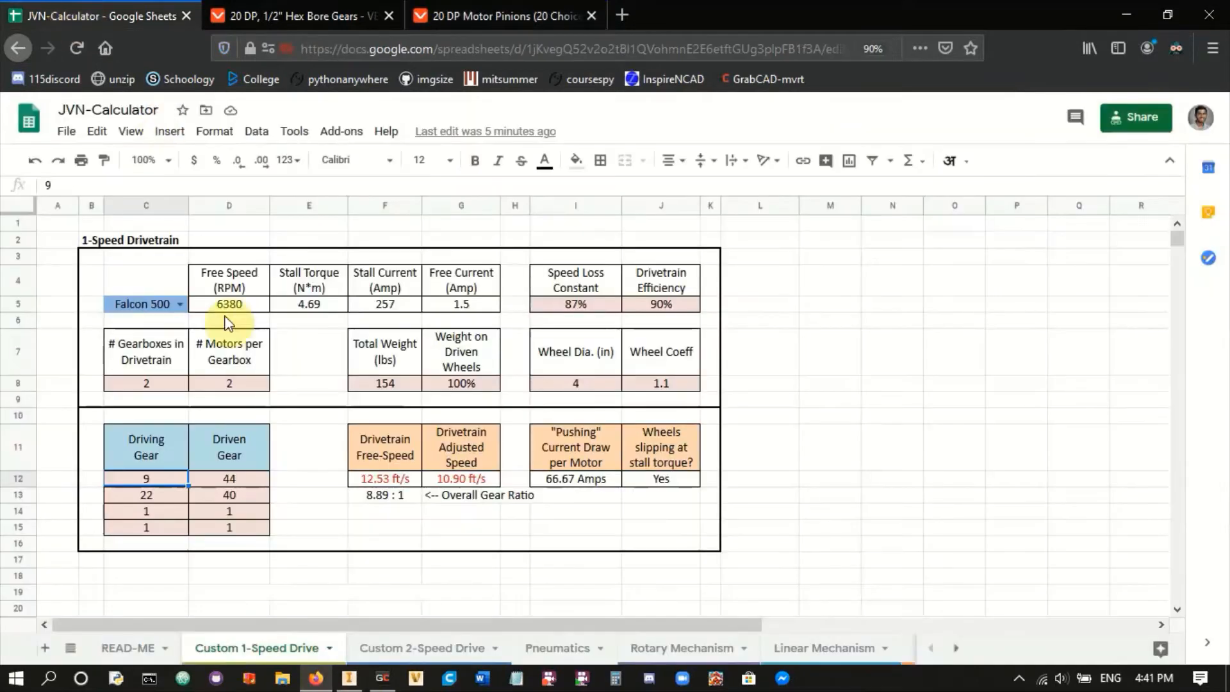
{"action": "left_click", "coordinate": [132, 495]}
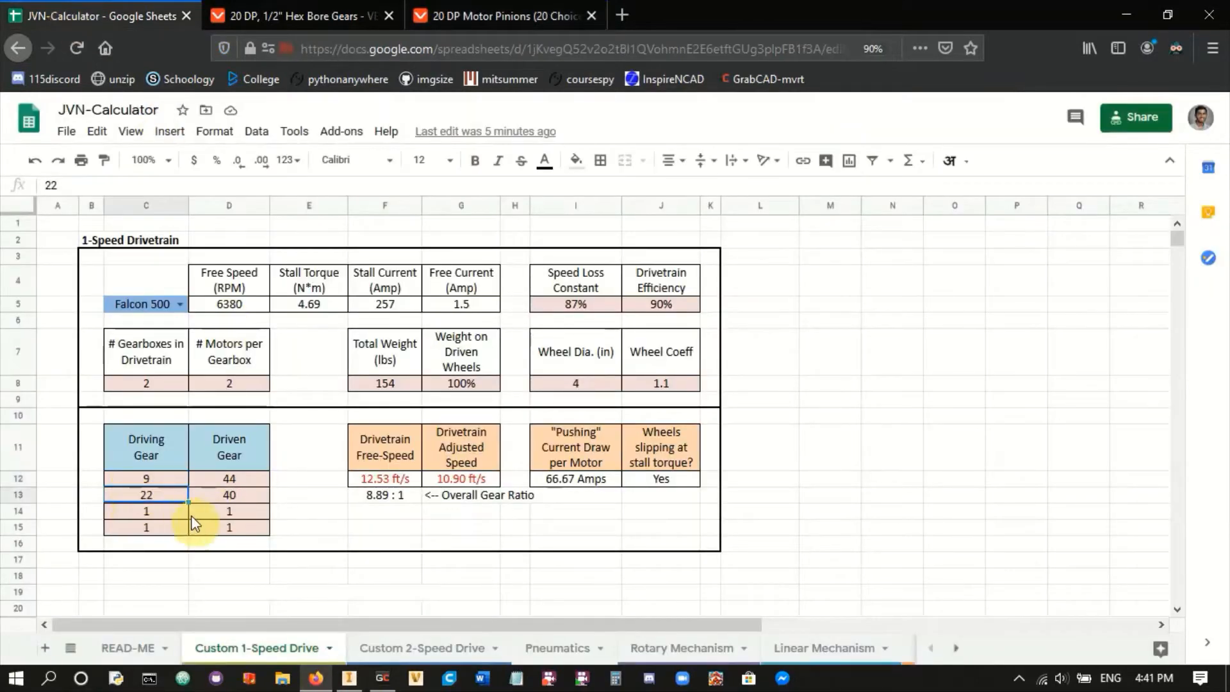
{"action": "left_click", "coordinate": [171, 475]}
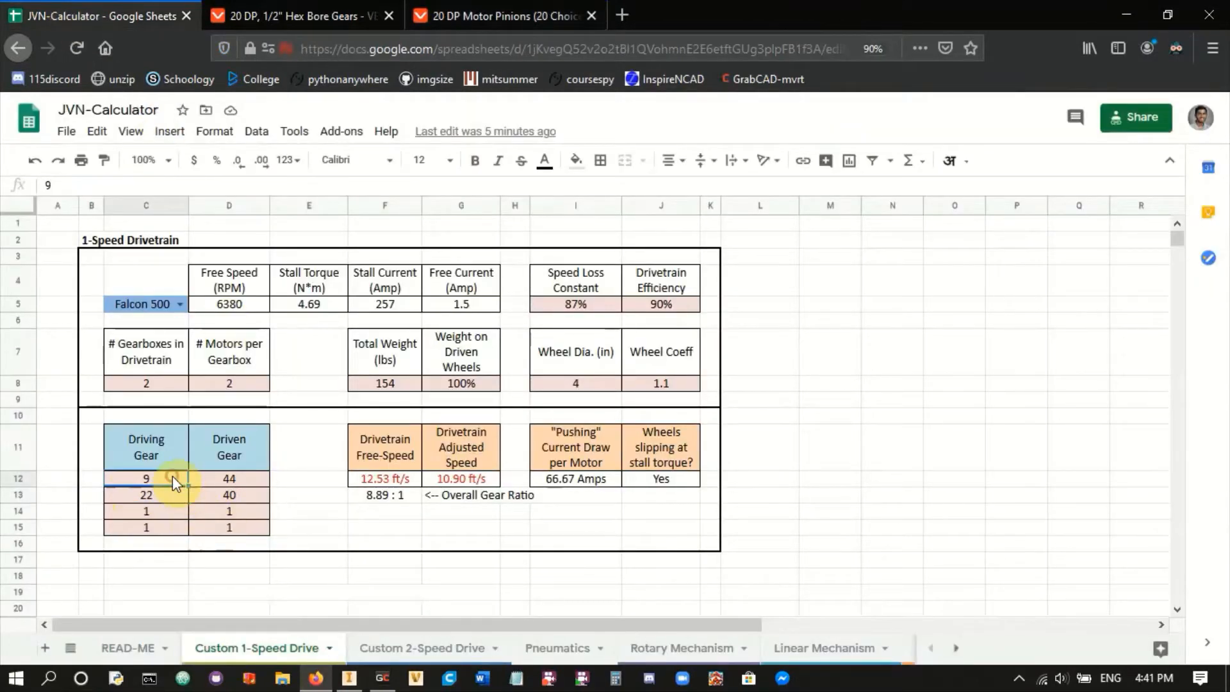
{"action": "left_click", "coordinate": [500, 15]}
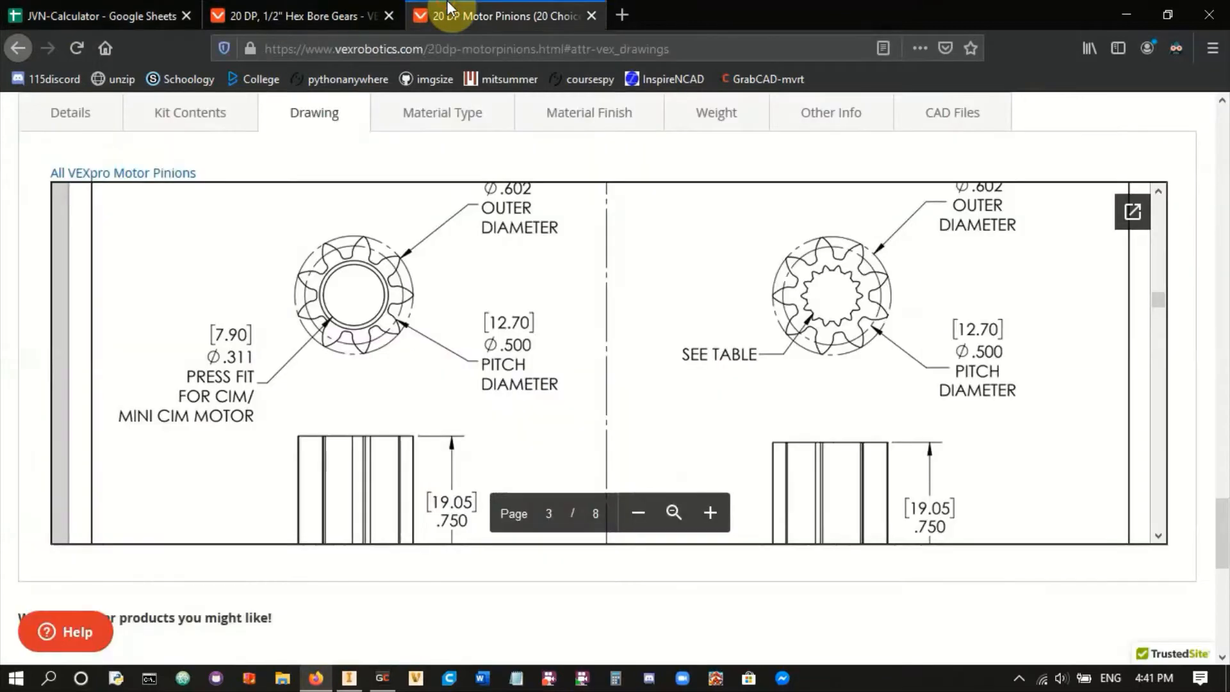
{"action": "scroll", "coordinate": [706, 376], "scroll_direction": "up", "scroll_amount": 3}
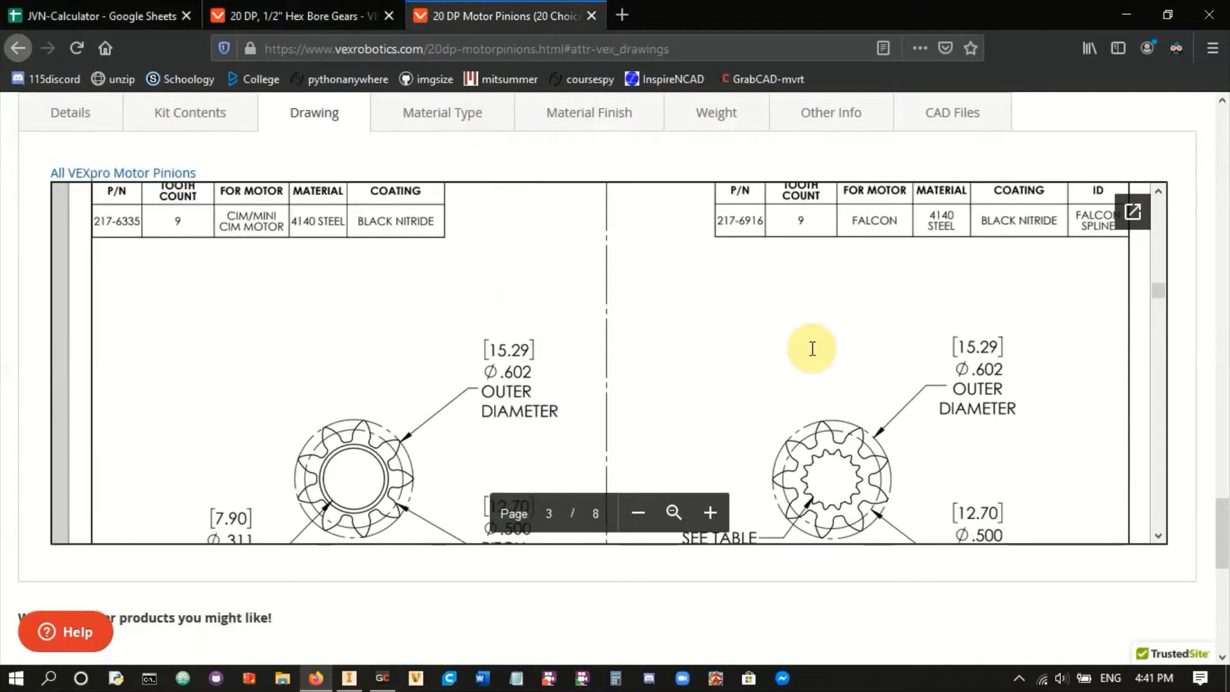
- Review the calculator's driven gears and find the first-stage driven gear in the 1/2" hex bore gear table
{"action": "left_click", "coordinate": [96, 15]}
{"action": "left_click", "coordinate": [172, 502]}
{"action": "left_click", "coordinate": [226, 507]}
{"action": "left_click", "coordinate": [224, 480]}
{"action": "left_click", "coordinate": [287, 15]}
{"action": "scroll", "coordinate": [440, 448], "scroll_direction": "down", "scroll_amount": 3}
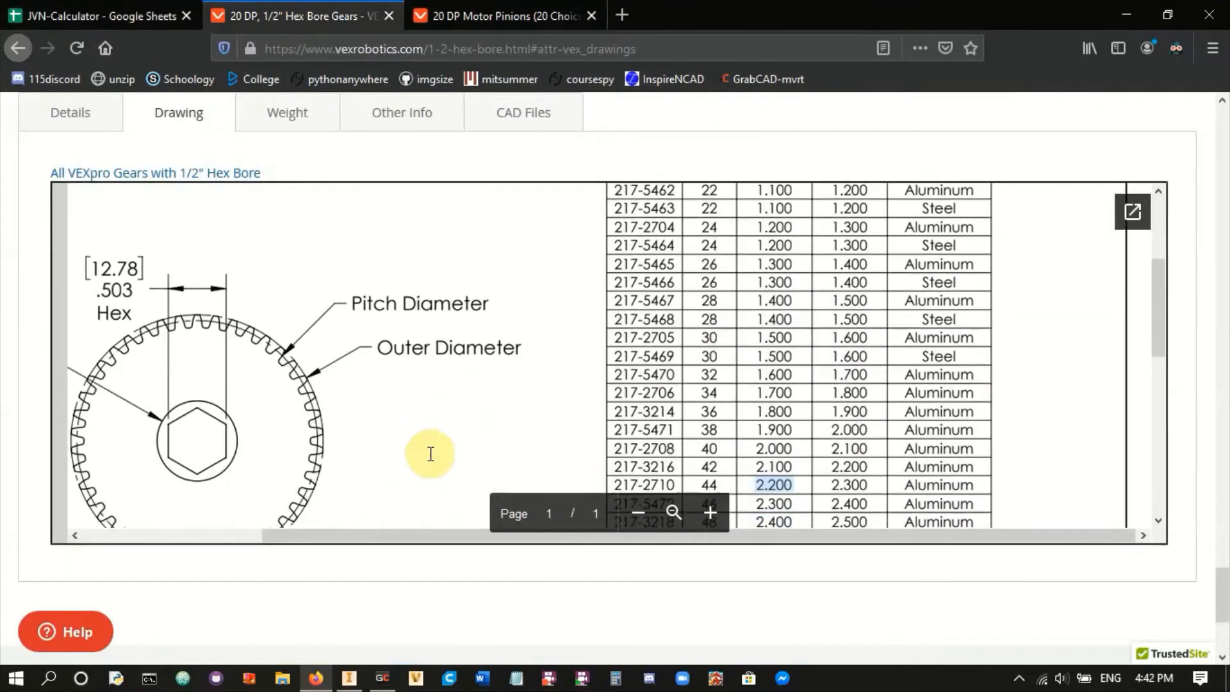
- Return to the gearbox assembly in Inventor and examine a motor pinion and the gears it meshes with
{"action": "left_click", "coordinate": [348, 678]}
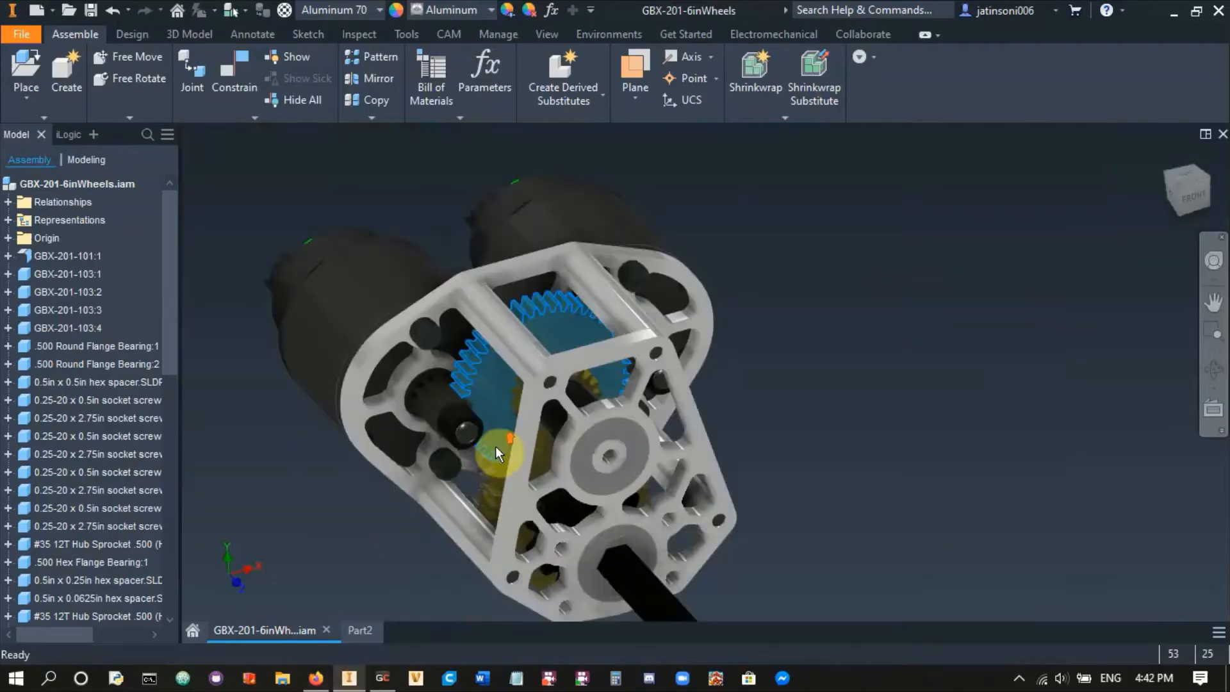
{"action": "left_click", "coordinate": [428, 409]}
{"action": "scroll", "coordinate": [423, 359], "scroll_direction": "up", "scroll_amount": 5}
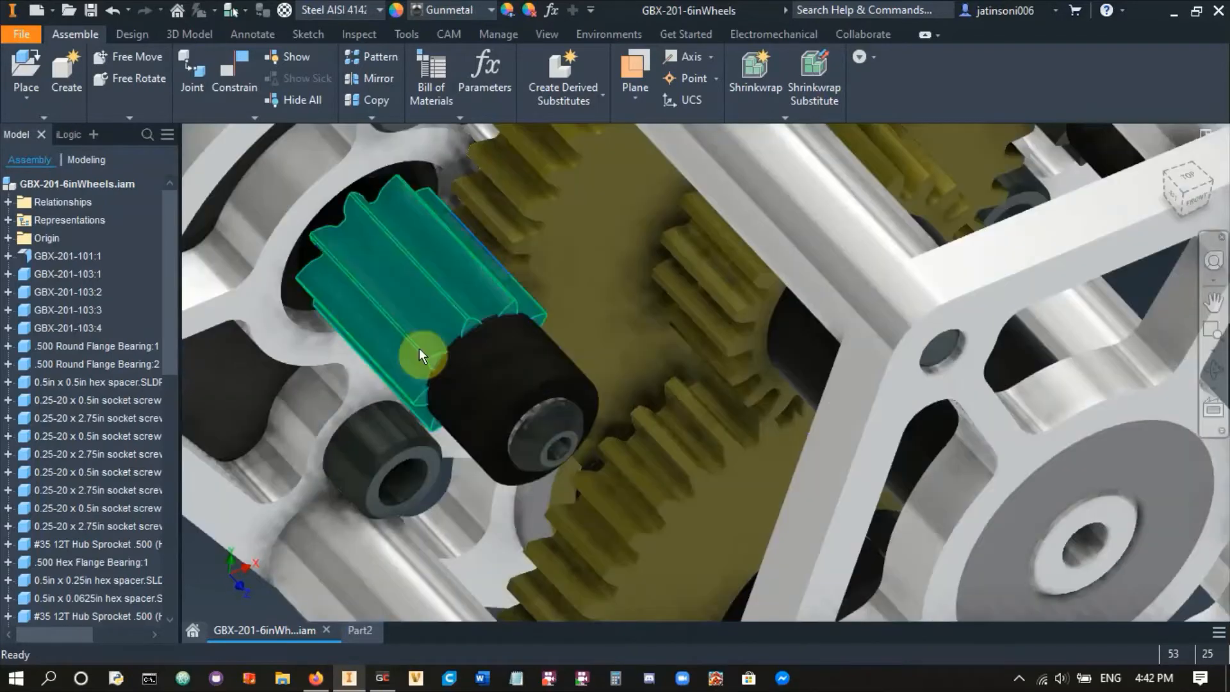
{"action": "scroll", "coordinate": [421, 356], "scroll_direction": "down", "scroll_amount": 5}
{"action": "middle_click_drag", "start_coordinate": [487, 417], "coordinate": [558, 410], "text": "shift"}
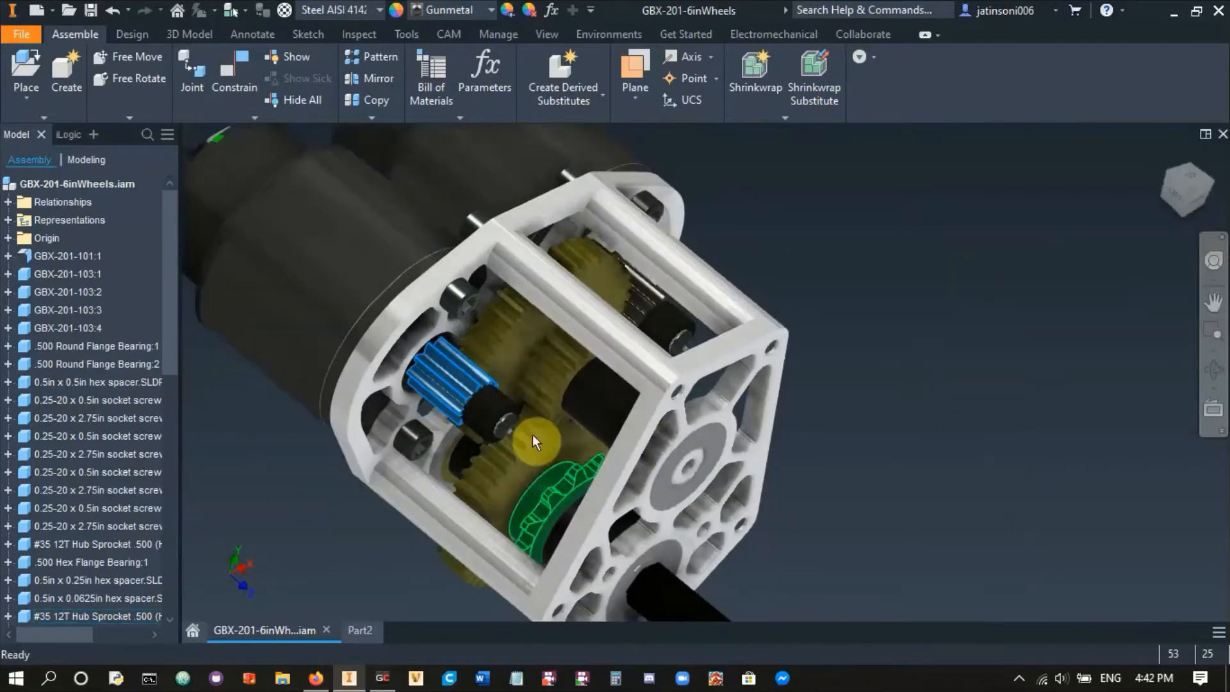
- Close the 20 DP Motor Pinions page in the browser and review the hex bore gear table and calculator gear pairs
{"action": "left_click", "coordinate": [315, 677]}
{"action": "left_click", "coordinate": [467, 14]}
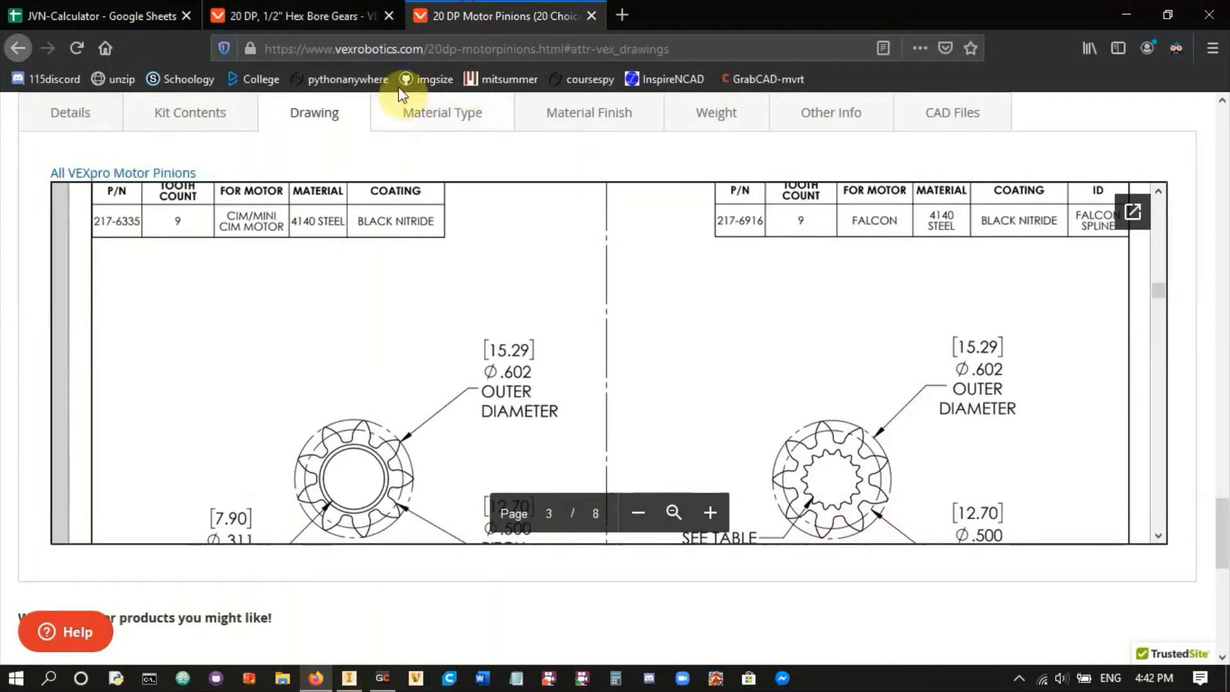
{"action": "left_click", "coordinate": [592, 16]}
{"action": "scroll", "coordinate": [770, 416], "scroll_direction": "up", "scroll_amount": 3}
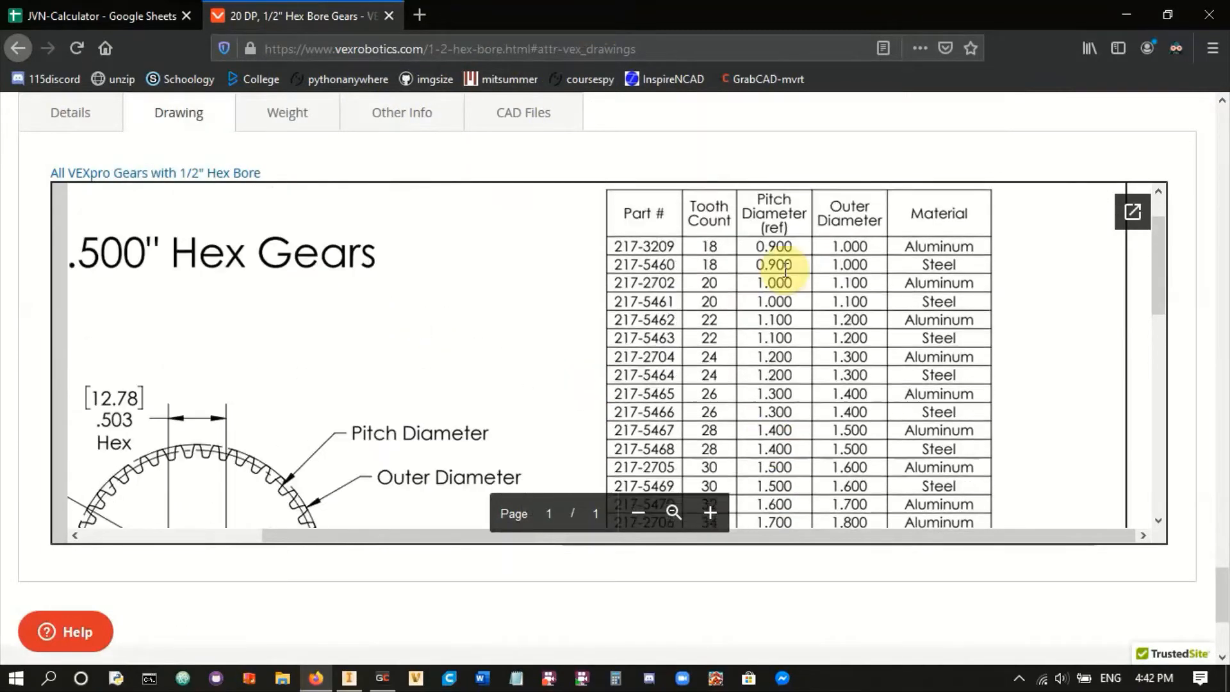
{"action": "scroll", "coordinate": [770, 416], "scroll_direction": "up", "scroll_amount": 2}
{"action": "scroll", "coordinate": [735, 343], "scroll_direction": "down", "scroll_amount": 2}
{"action": "left_click", "coordinate": [64, 16]}
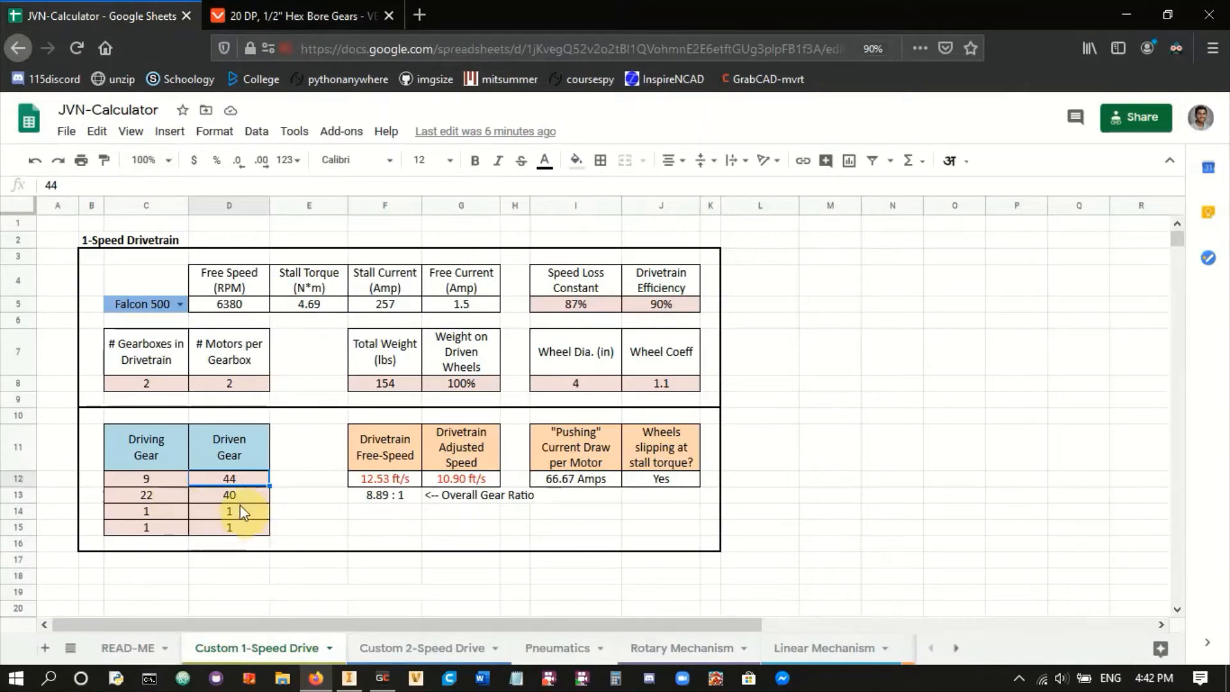
- Return to the Part2 sketch in Inventor and draw a circle about 0.64 in in diameter centered on the origin
{"action": "left_click", "coordinate": [348, 678]}
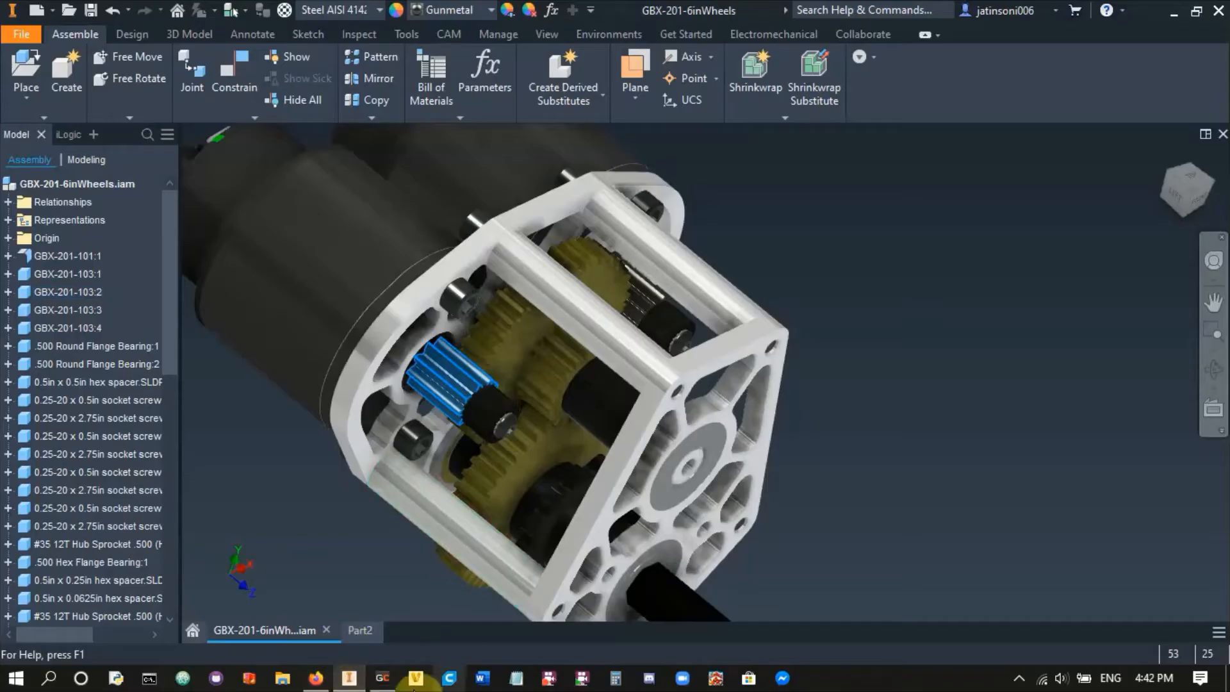
{"action": "left_click", "coordinate": [367, 633]}
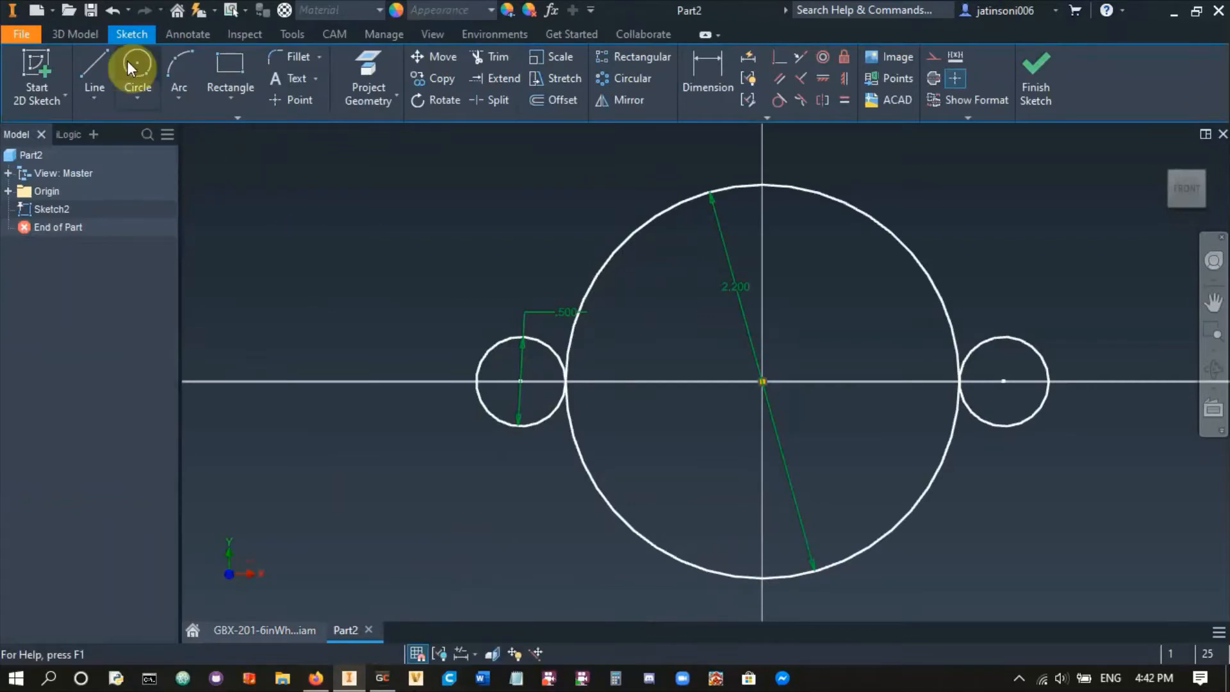
{"action": "left_click", "coordinate": [128, 61]}
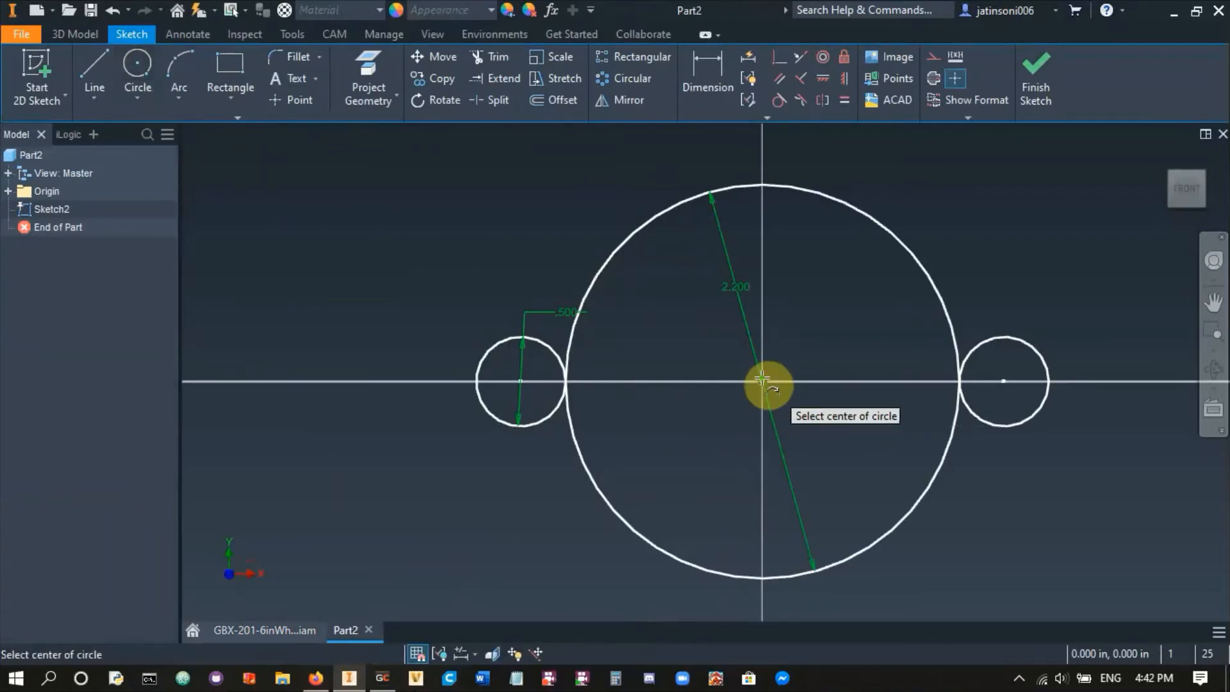
{"action": "left_click", "coordinate": [762, 378]}
{"action": "left_click", "coordinate": [744, 434]}
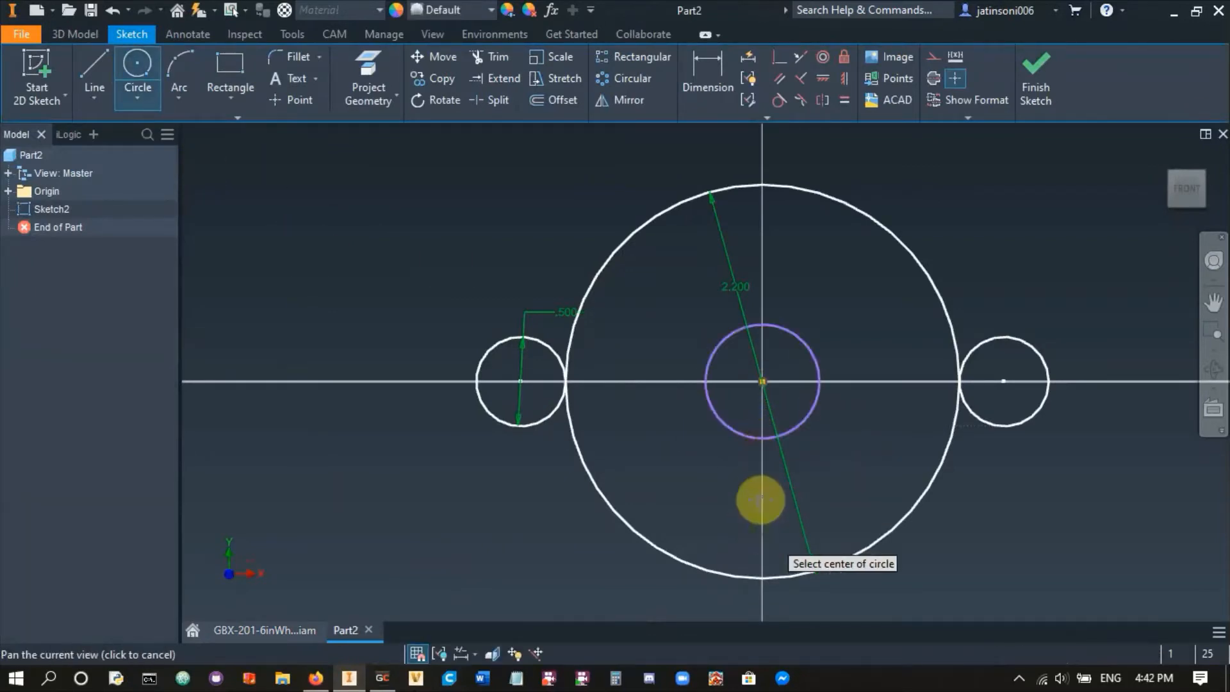
- Draw a large circle centered on the vertical axis about 1.5 in below the origin, overlapping the 2.2 in circle
{"action": "middle_click_drag", "start_coordinate": [758, 524], "coordinate": [725, 356]}
{"action": "scroll", "coordinate": [731, 439], "scroll_direction": "down", "scroll_amount": 3}
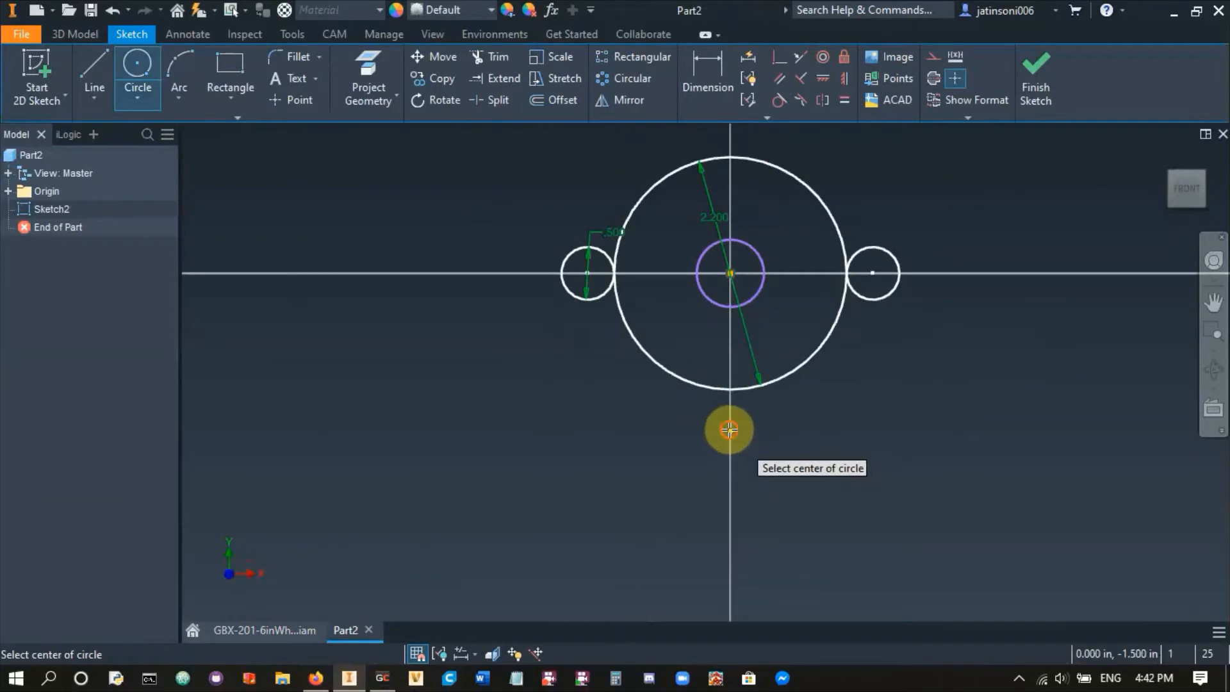
{"action": "left_click", "coordinate": [729, 430]}
{"action": "left_click", "coordinate": [766, 326]}
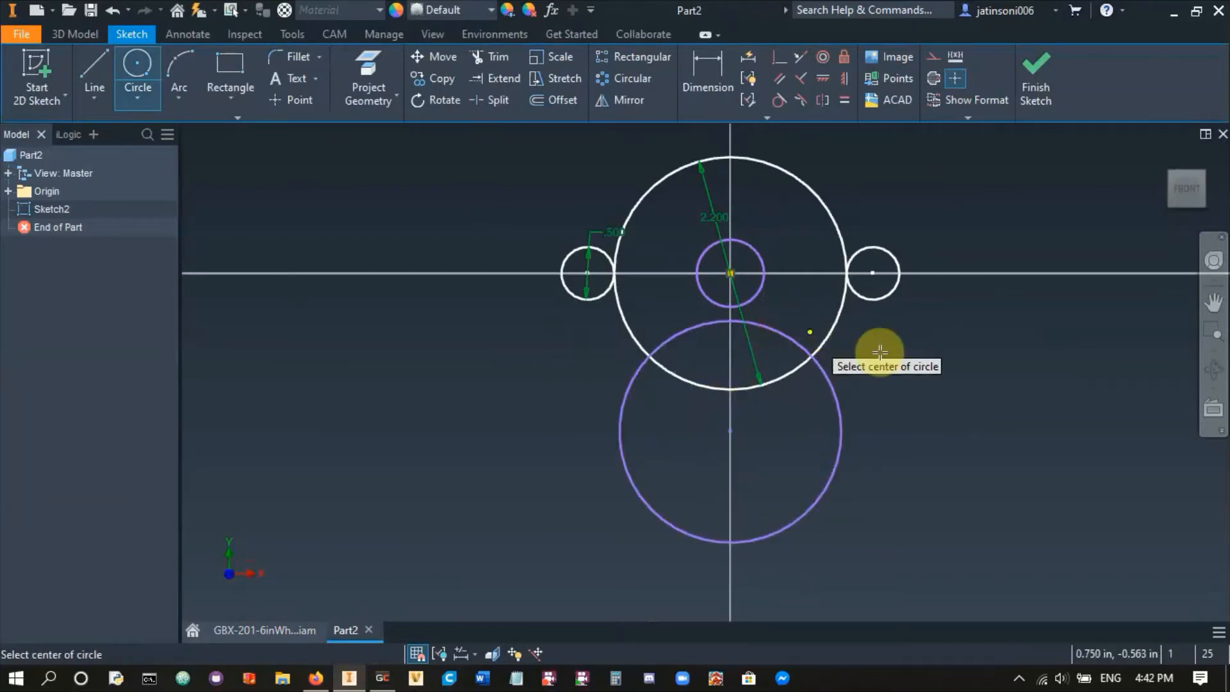
{"action": "key", "text": "Escape"}
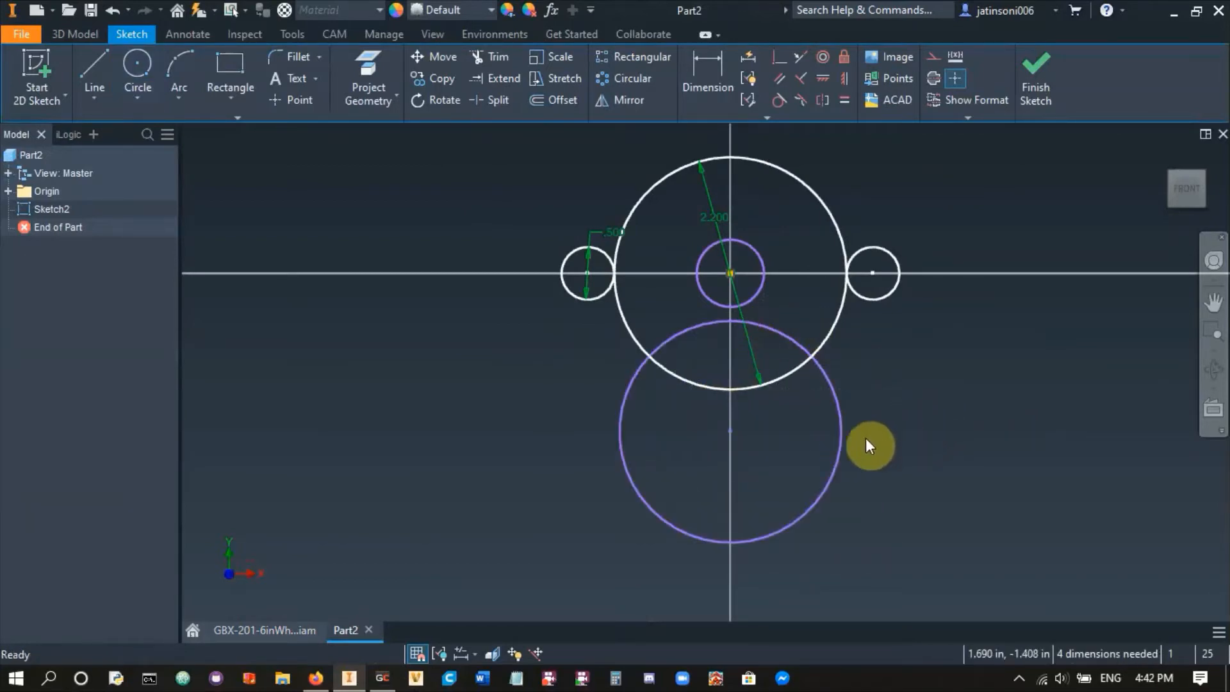
- Check the second-stage driving gear in the JVN-Calculator and look up the 22-tooth gear's pitch diameter in the hex bore table
{"action": "left_click", "coordinate": [316, 675]}
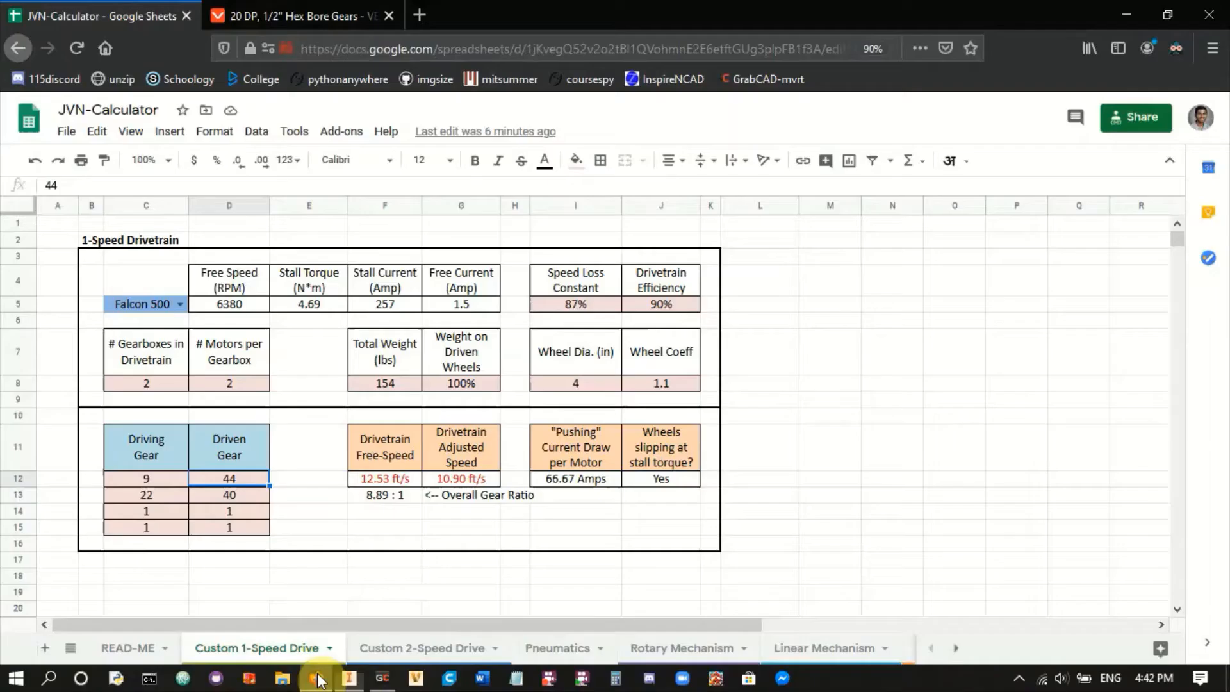
{"action": "left_click", "coordinate": [157, 498]}
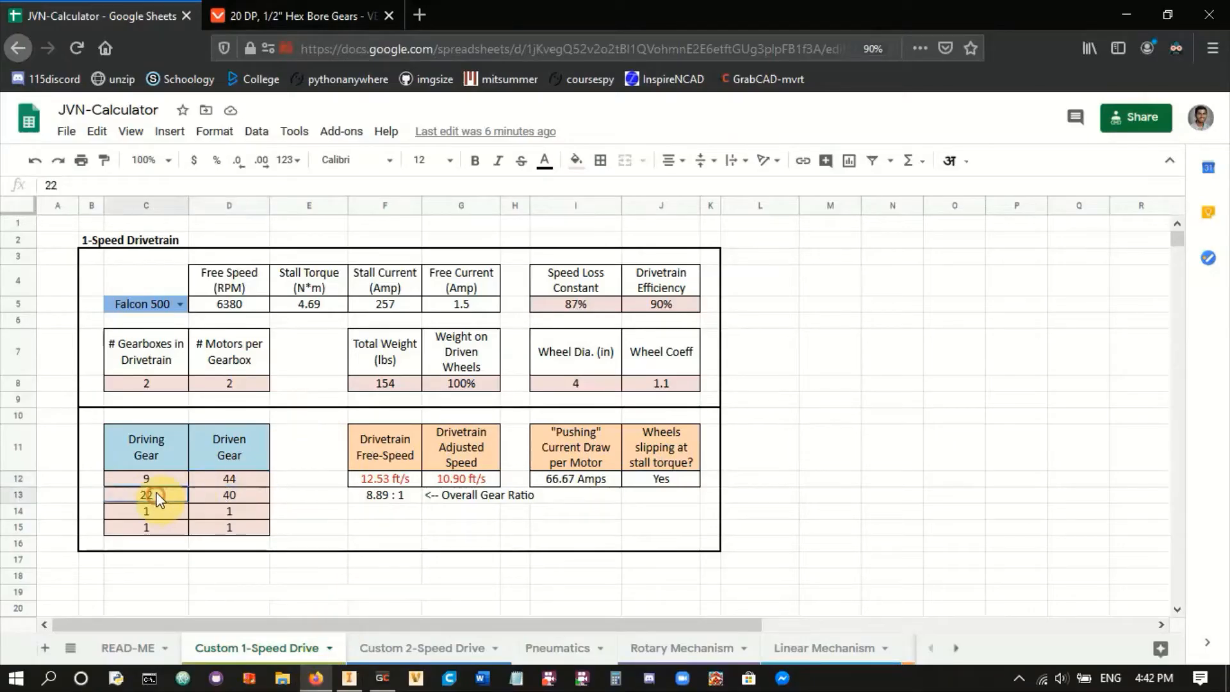
{"action": "left_click", "coordinate": [301, 15]}
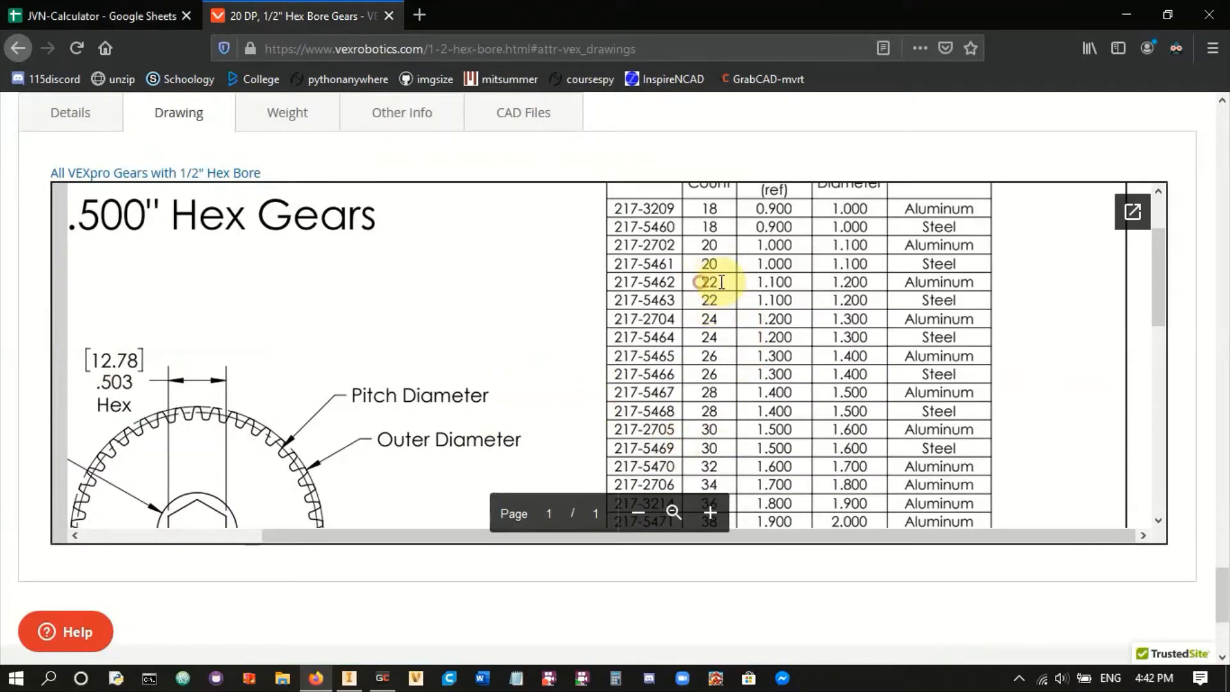
{"action": "scroll", "coordinate": [724, 301], "scroll_direction": "up", "scroll_amount": 3}
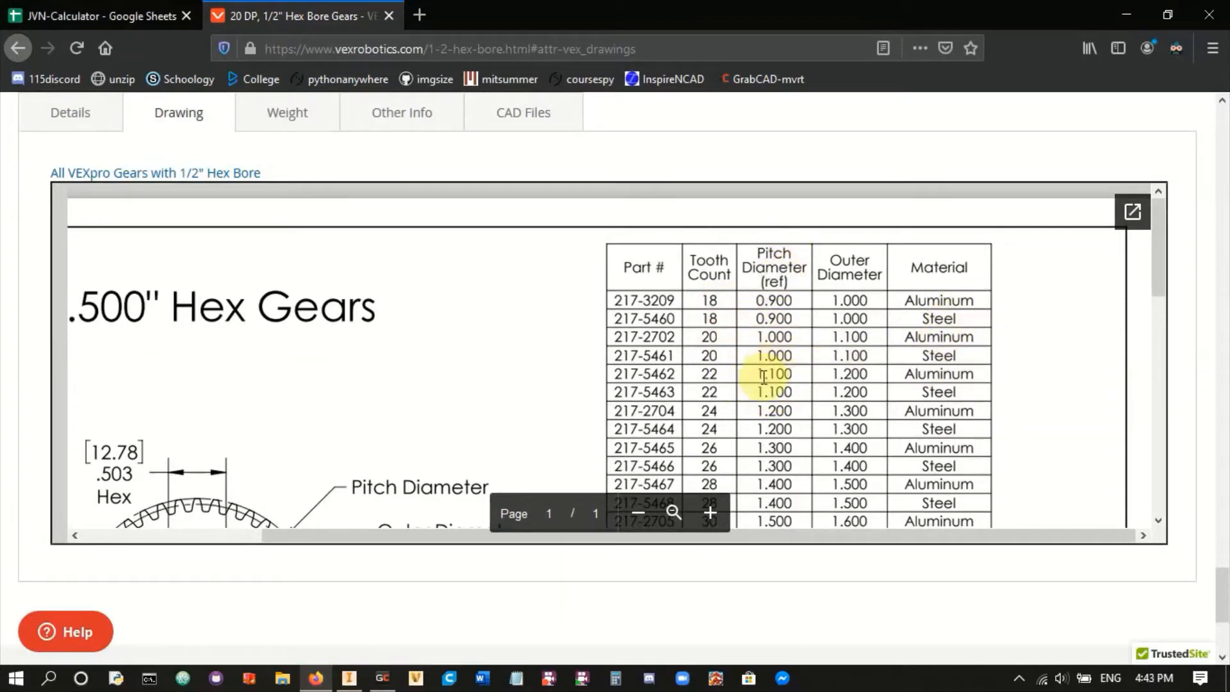
- Return to the Part2 sketch in Inventor and dimension the inner concentric circle's diameter at 1.1 in
{"action": "left_click", "coordinate": [349, 677]}
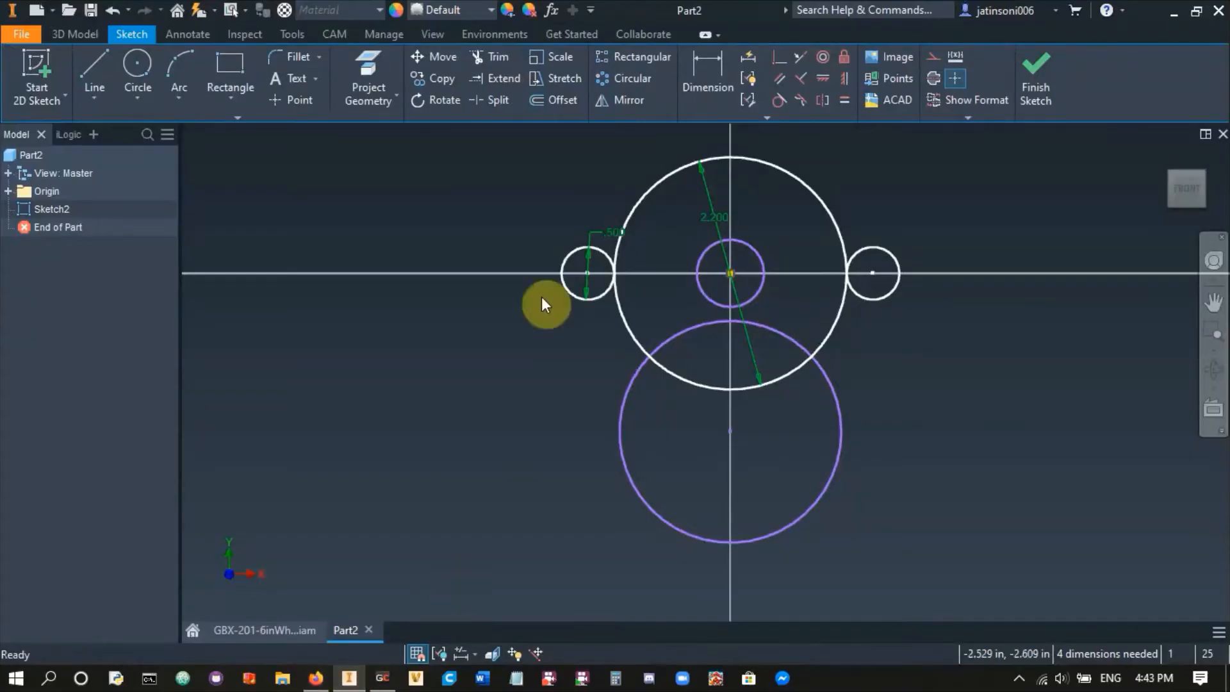
{"action": "left_click", "coordinate": [696, 99]}
{"action": "left_click", "coordinate": [762, 270]}
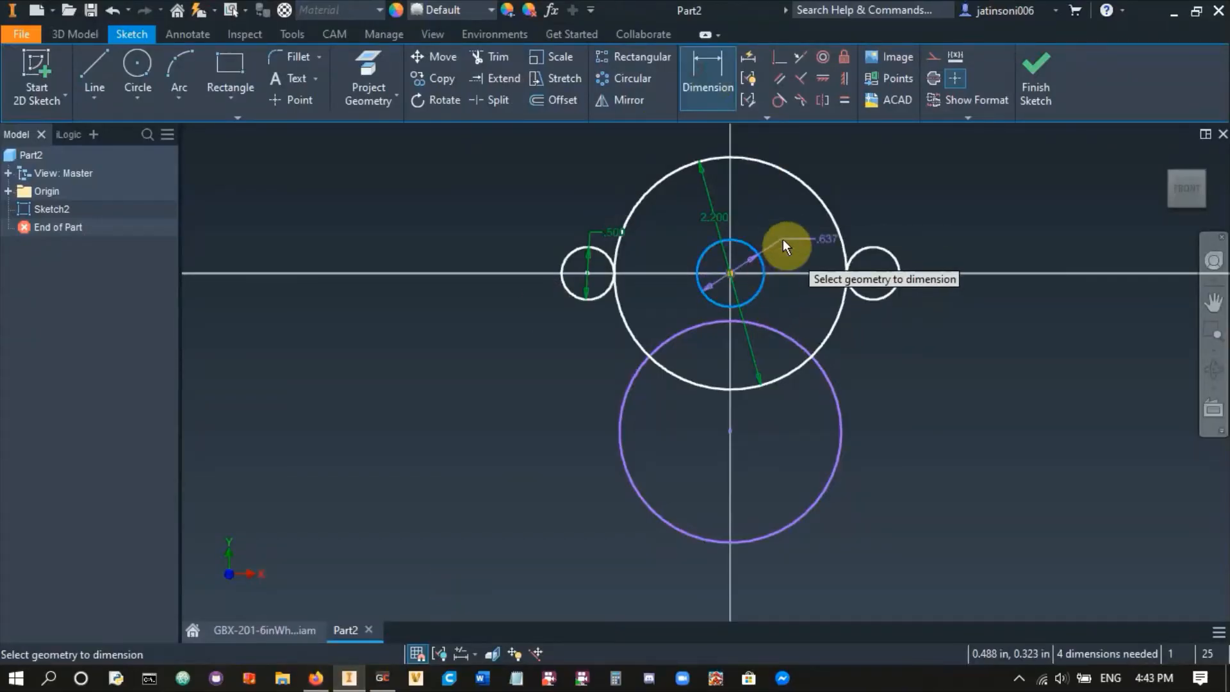
{"action": "left_click", "coordinate": [782, 241]}
{"action": "type", "text": "1.1"}
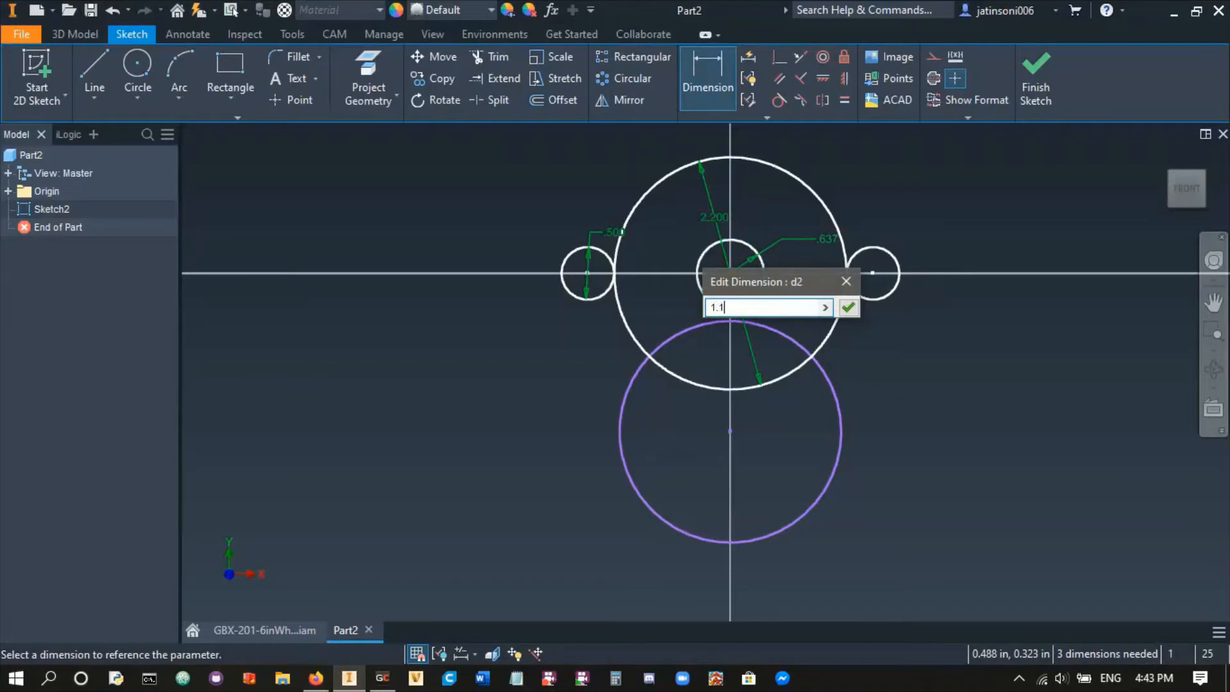
{"action": "key", "text": "Return"}
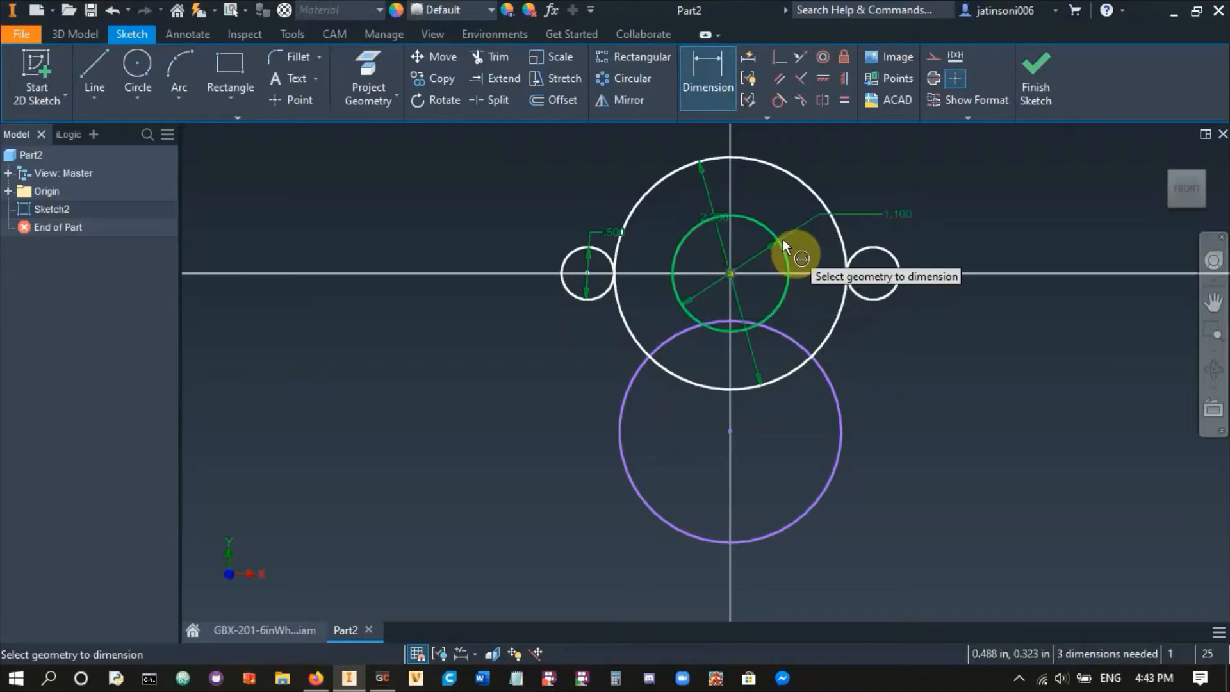
- Check the second-stage driven gear in the JVN-Calculator and look up the 40-tooth gear's pitch diameter in the hex bore table
{"action": "left_click", "coordinate": [316, 678]}
{"action": "left_click", "coordinate": [10, 5]}
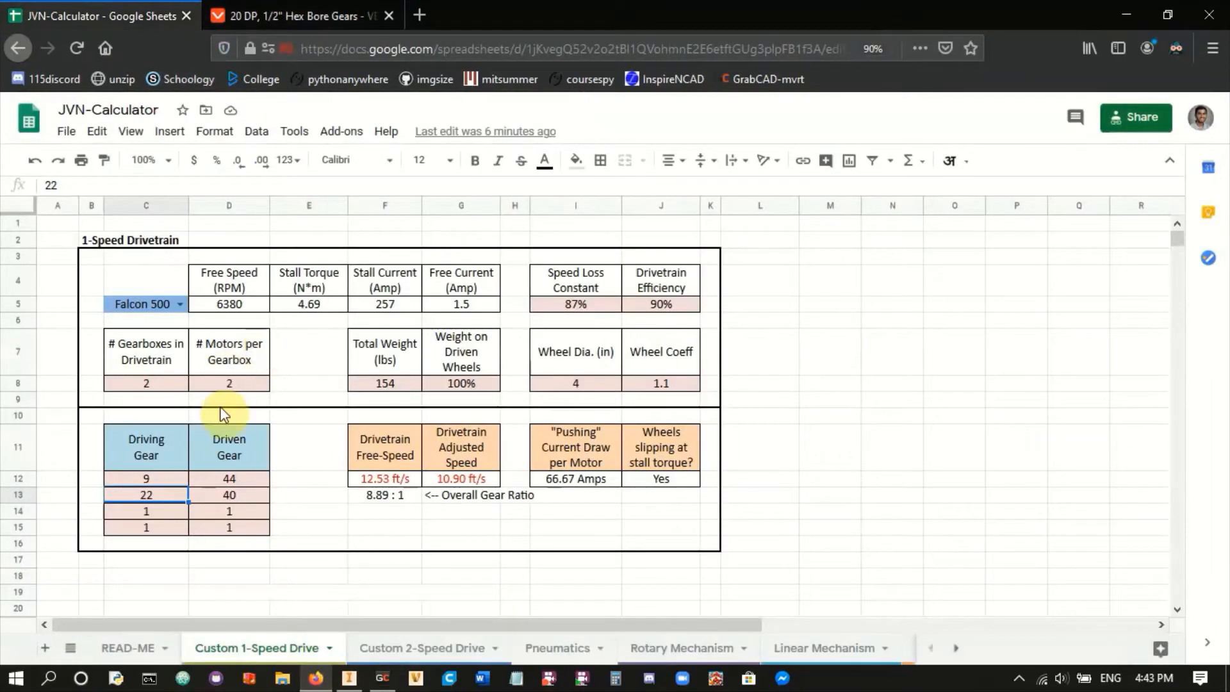
{"action": "left_click", "coordinate": [229, 495]}
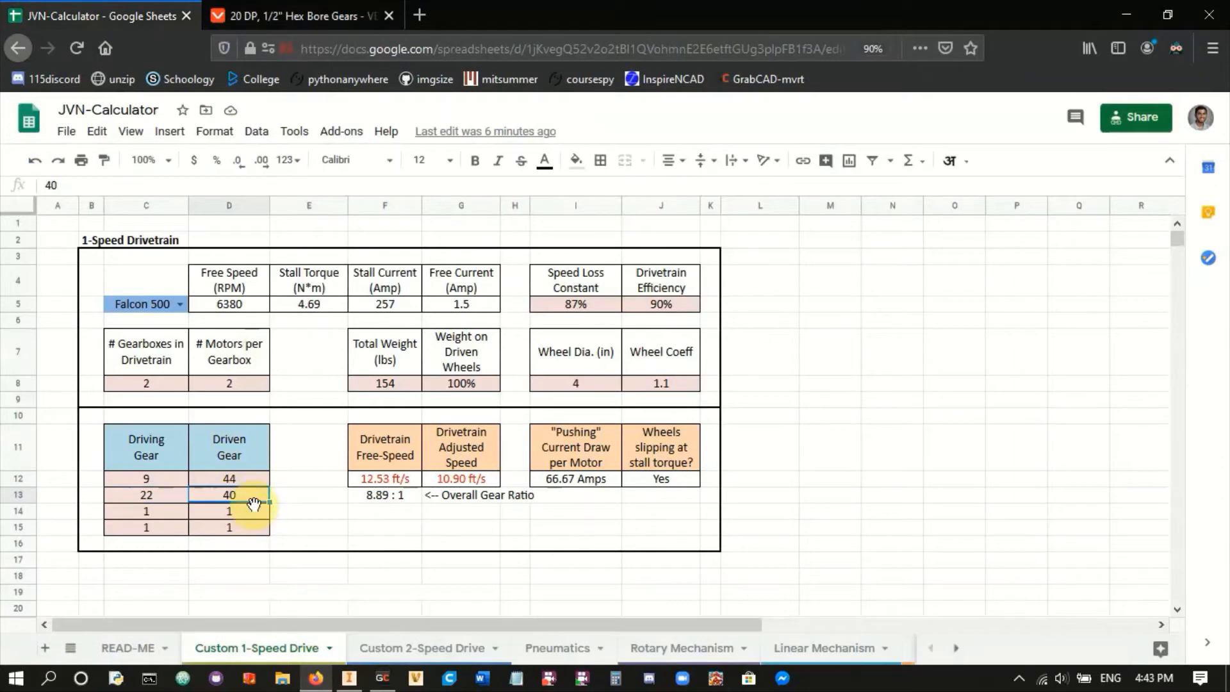
{"action": "left_click", "coordinate": [307, 15]}
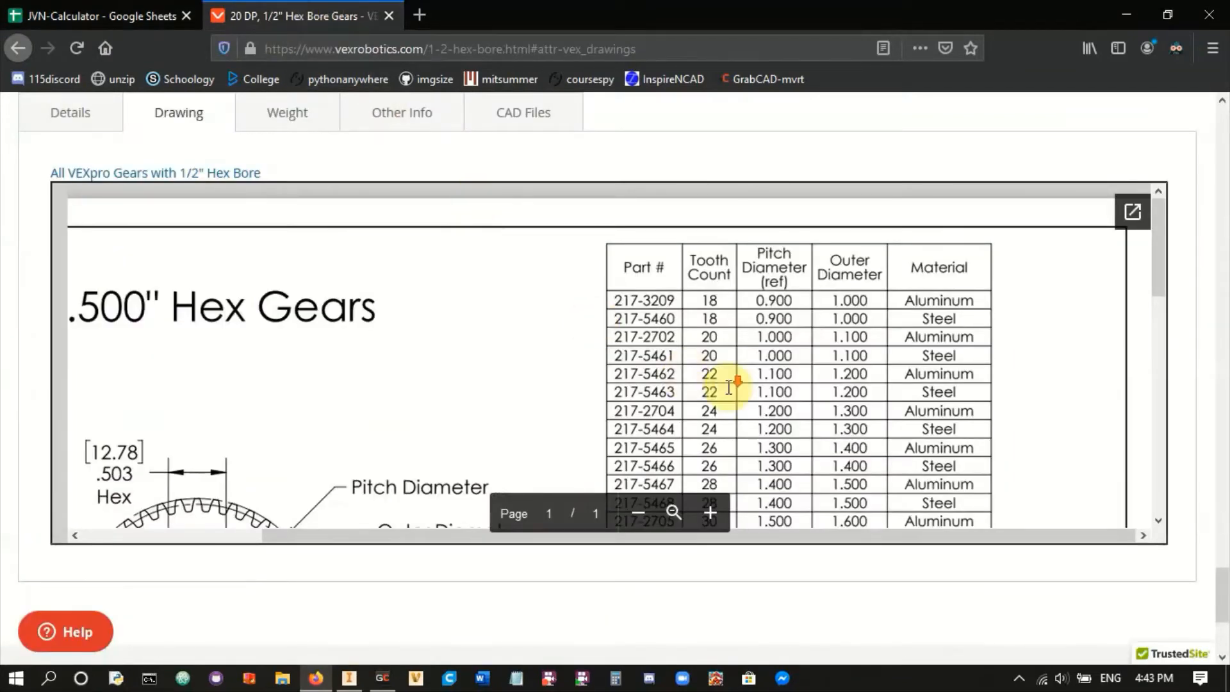
{"action": "scroll", "coordinate": [729, 389], "scroll_direction": "down", "scroll_amount": 2}
{"action": "scroll", "coordinate": [731, 388], "scroll_direction": "down", "scroll_amount": 4}
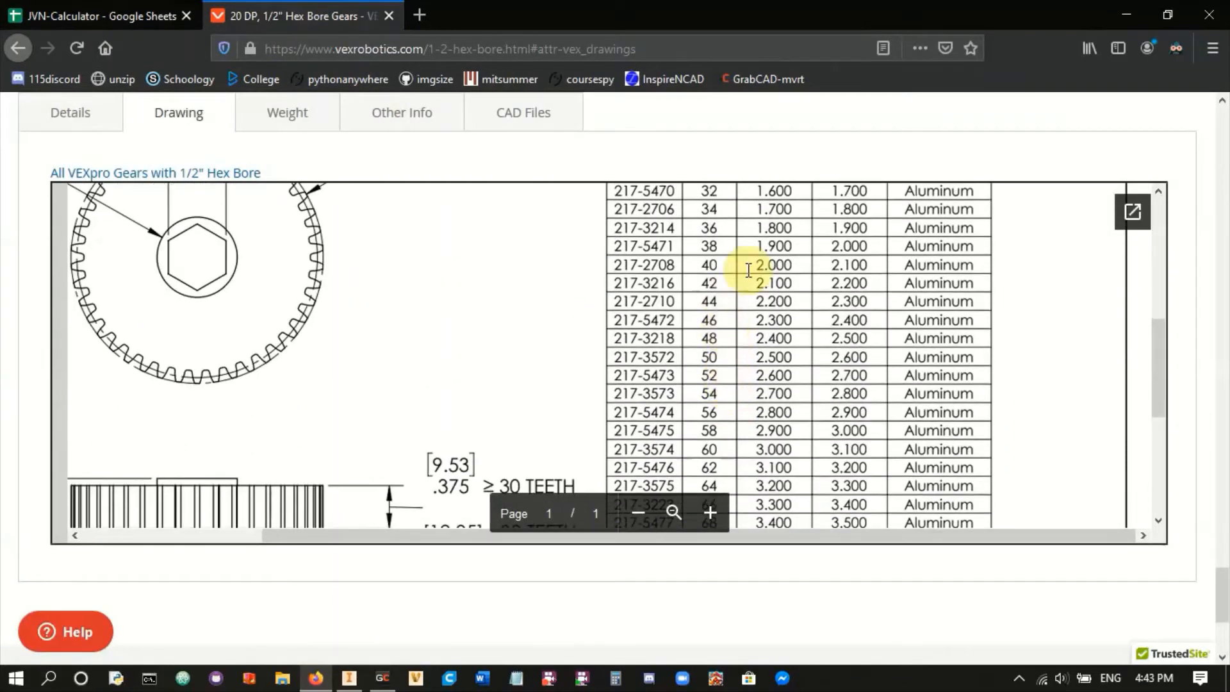
{"action": "scroll", "coordinate": [759, 265], "scroll_direction": "up", "scroll_amount": 5}
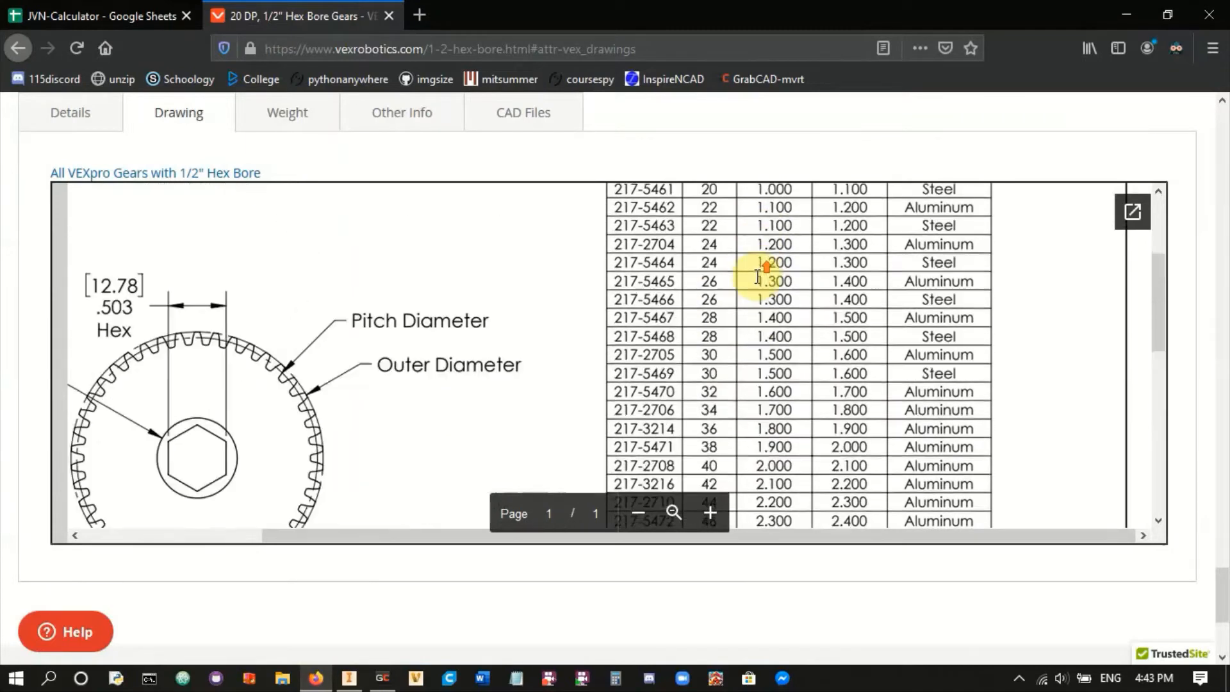
- Return to the Part2 sketch in Inventor and dimension the lower circle's diameter at 2.0 in
{"action": "left_click", "coordinate": [349, 678]}
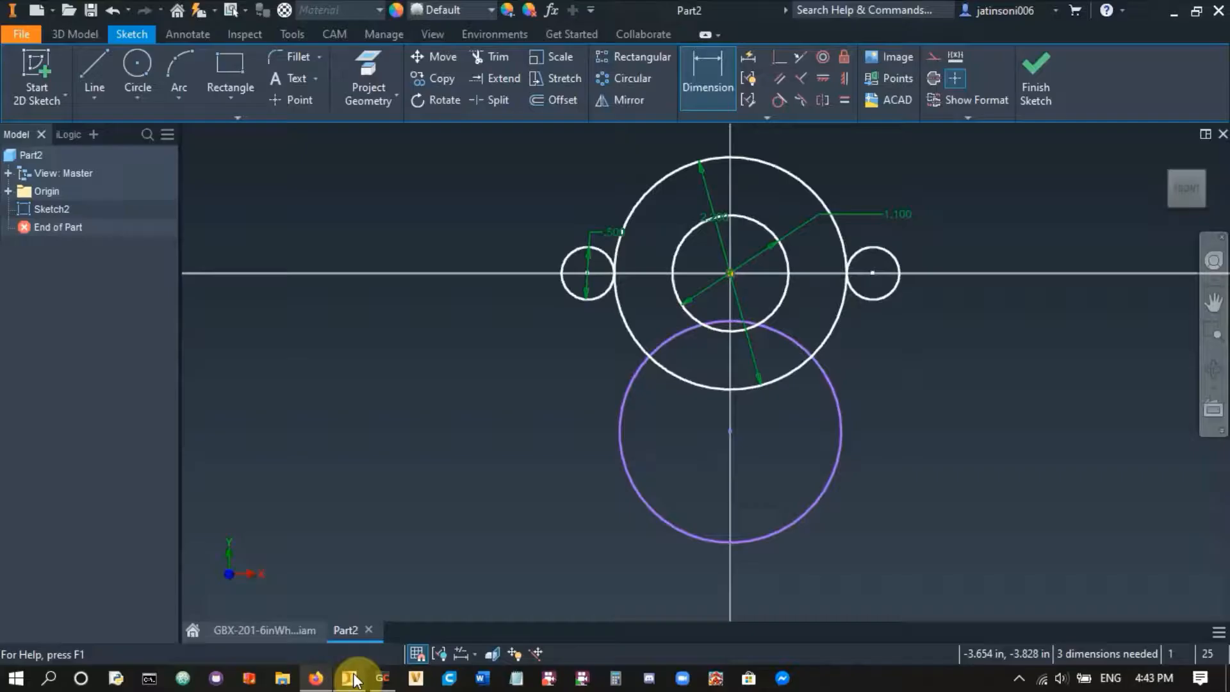
{"action": "left_click", "coordinate": [636, 404]}
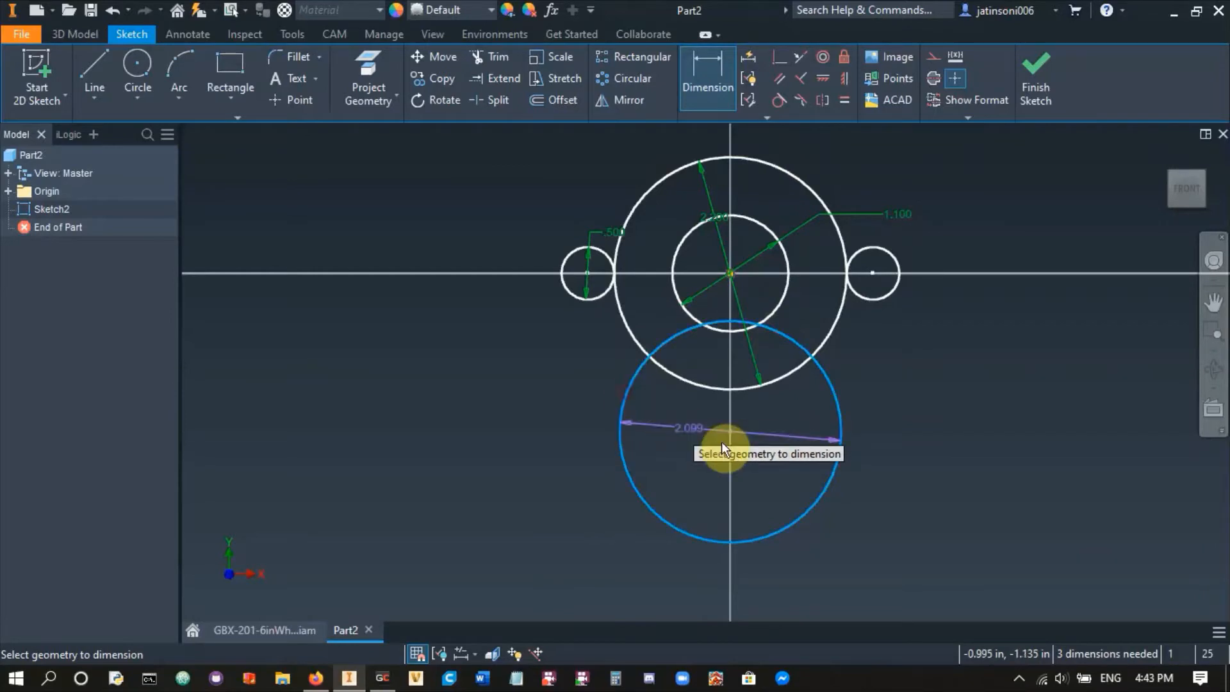
{"action": "left_click", "coordinate": [714, 437]}
{"action": "type", "text": "2"}
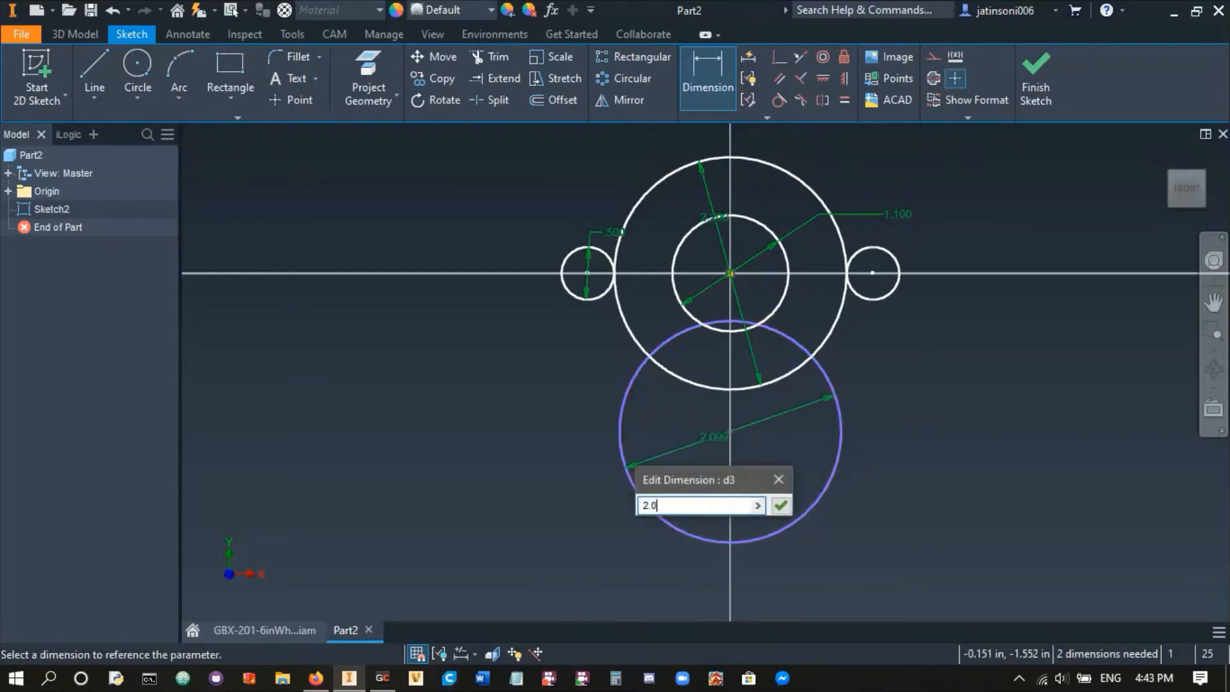
{"action": "key", "text": "Return"}
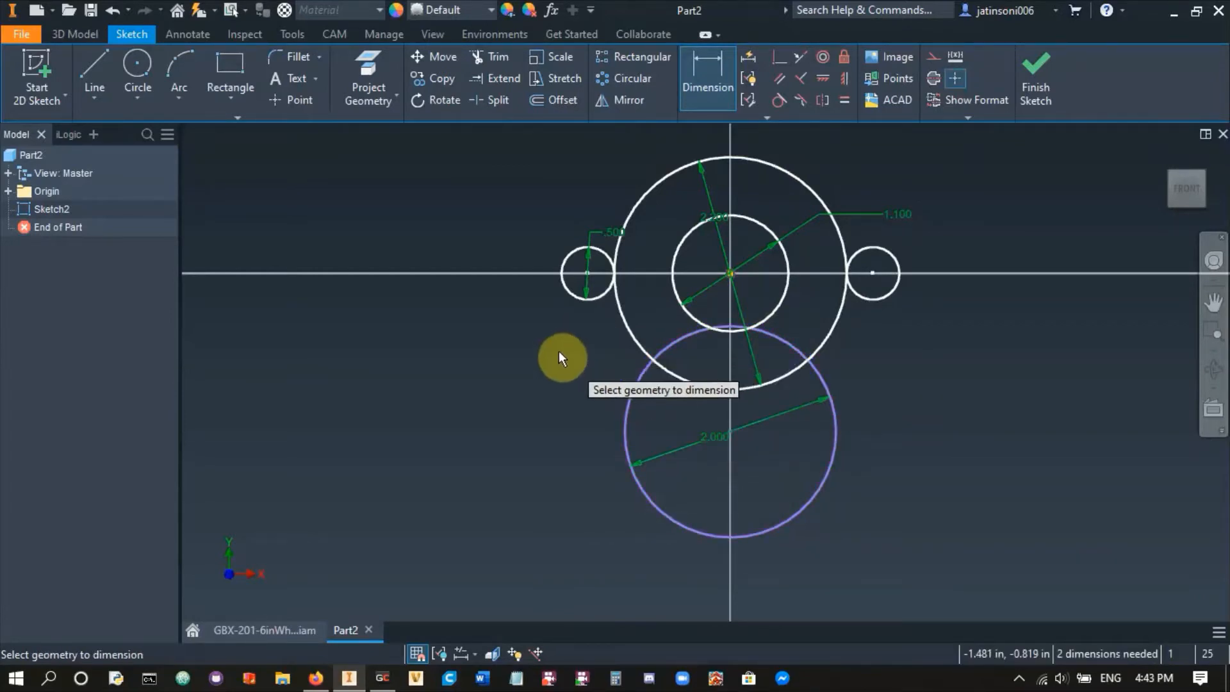
- Make the lower 2 in circle tangent to the 1.1 in circle and test its remaining freedom of movement
{"action": "left_click", "coordinate": [783, 101]}
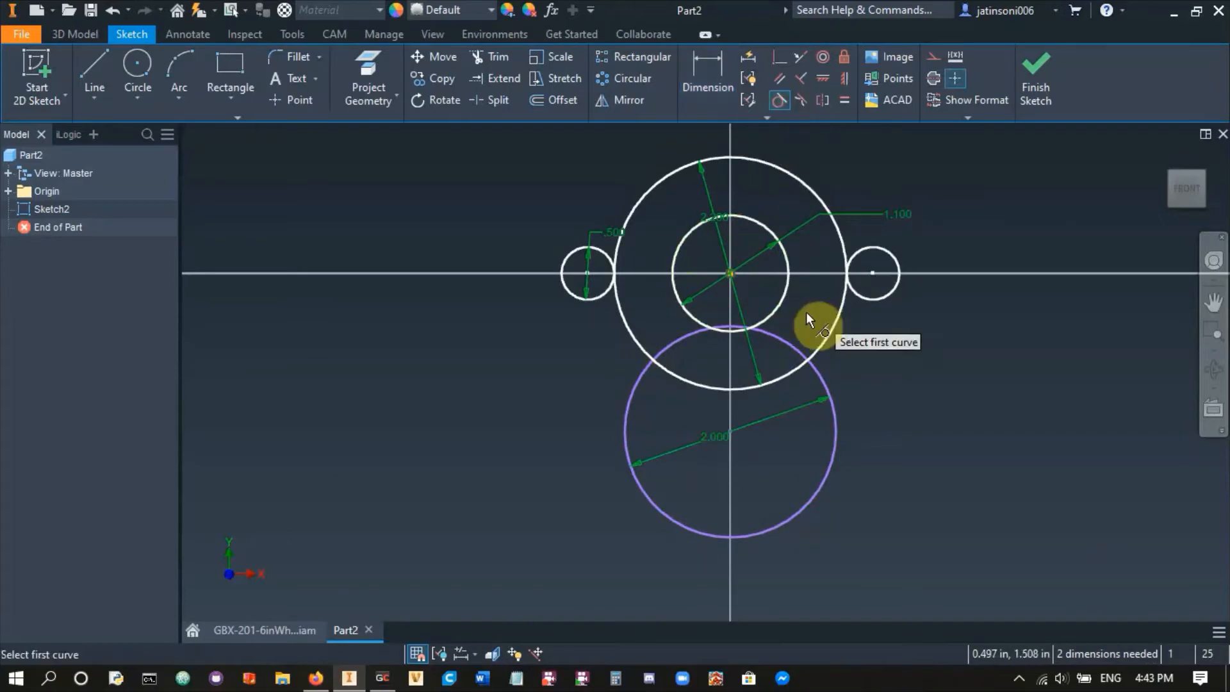
{"action": "left_click", "coordinate": [786, 337]}
{"action": "left_click", "coordinate": [782, 299]}
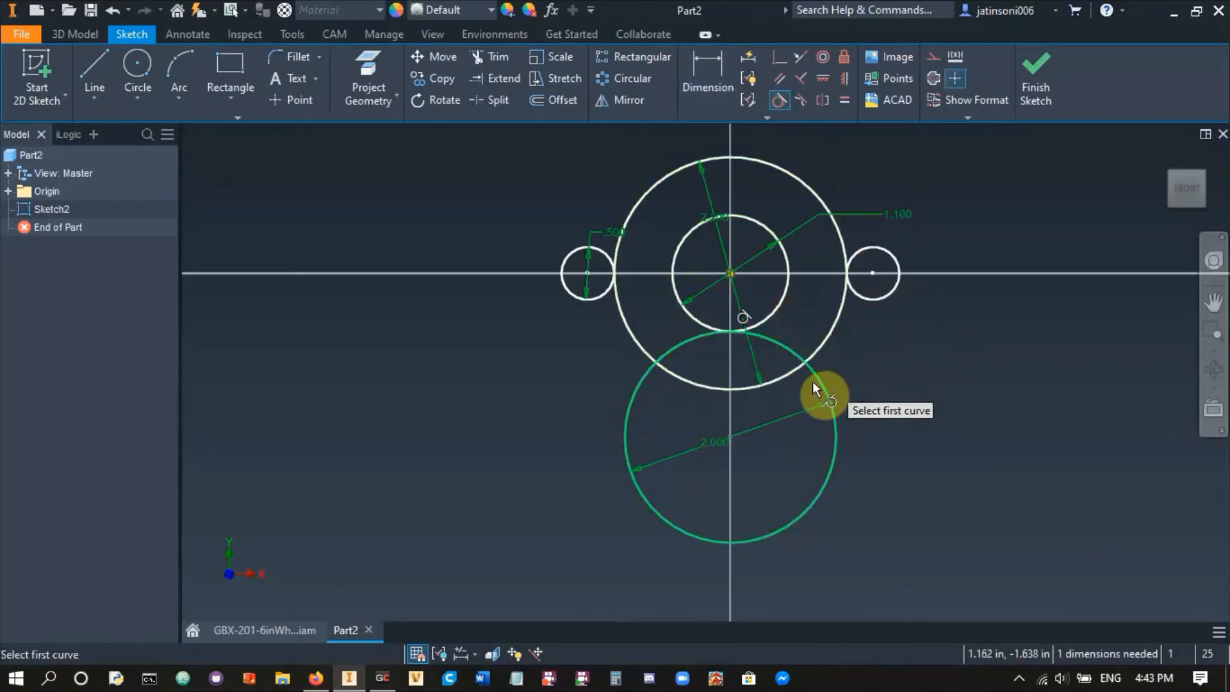
{"action": "key", "text": "Escape"}
{"action": "mouse_move", "coordinate": [731, 430]}
{"action": "left_mouse_down"}
{"action": "mouse_move", "coordinate": [717, 432]}
{"action": "mouse_move", "coordinate": [730, 433]}
{"action": "left_mouse_up"}
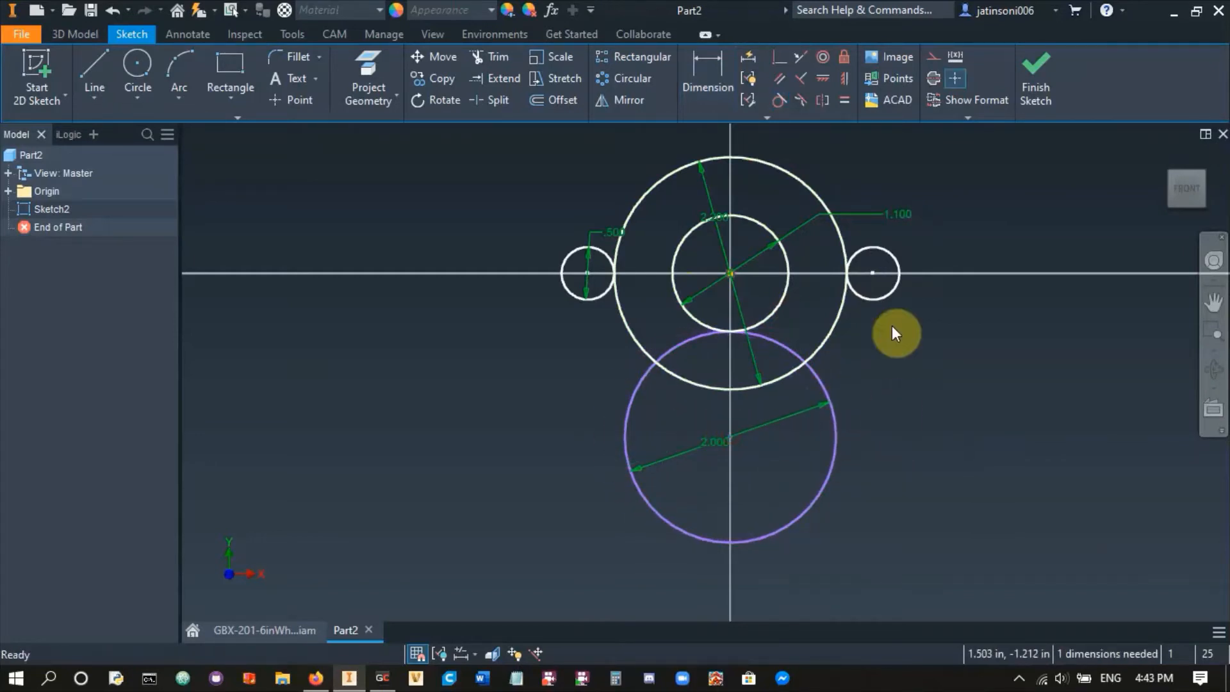
- Constrain the center of the lower 2 in circle vertically in line with the origin
{"action": "left_click", "coordinate": [843, 81]}
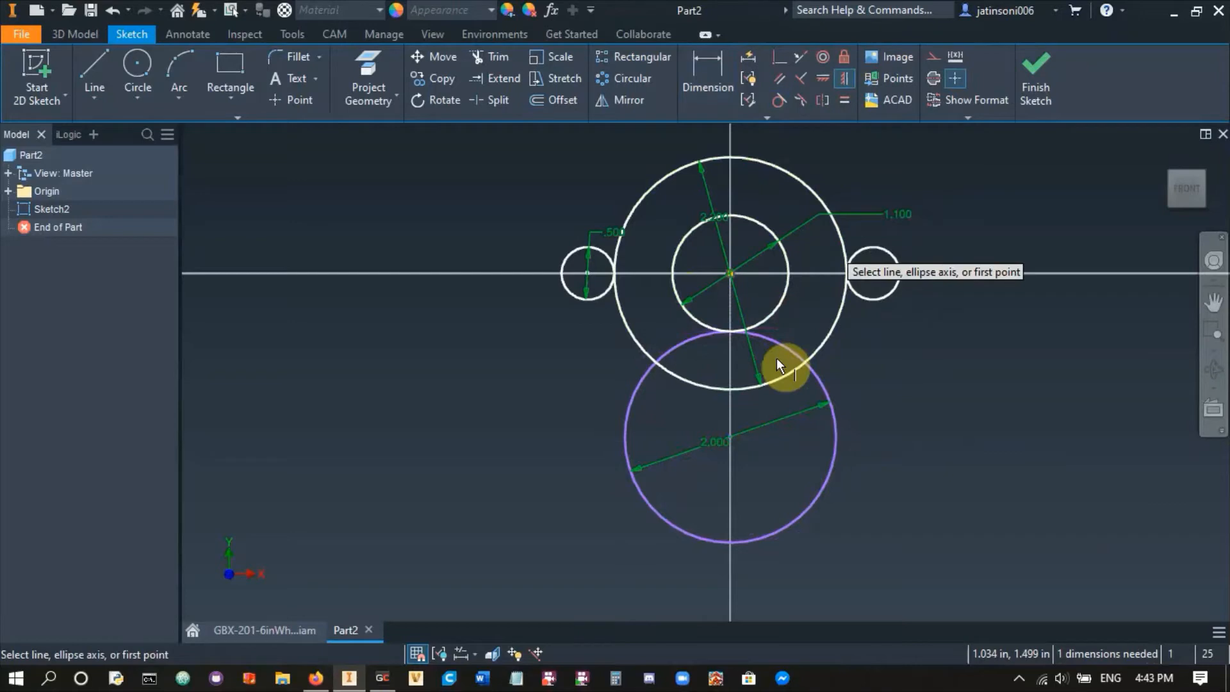
{"action": "left_click", "coordinate": [730, 438]}
{"action": "left_click", "coordinate": [730, 274]}
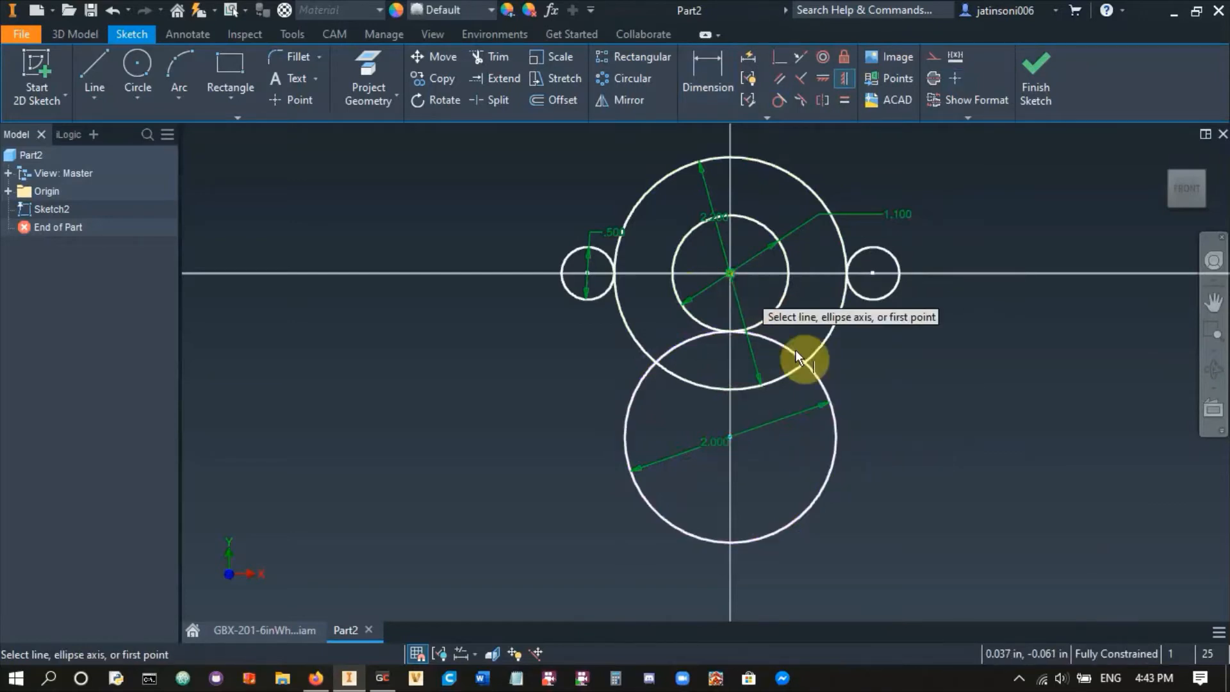
{"action": "key", "text": "Escape"}
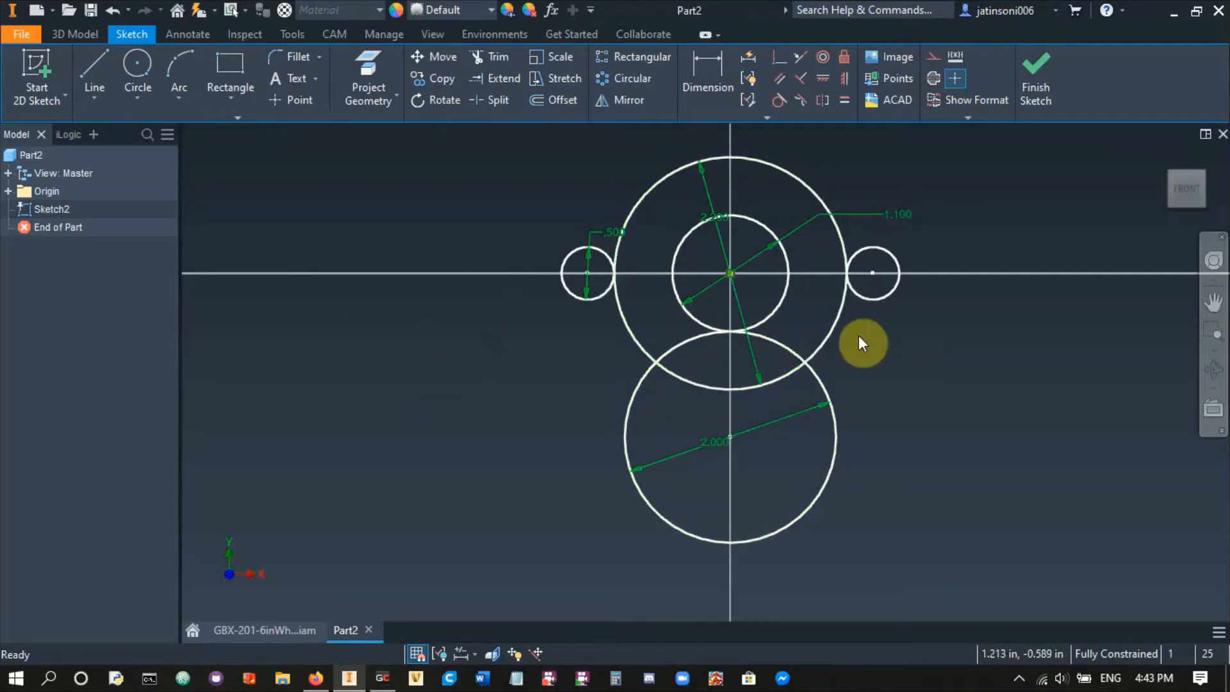
- Convert all the gear pitch circles in the sketch to construction geometry
{"action": "middle_click_drag", "start_coordinate": [868, 341], "coordinate": [836, 353]}
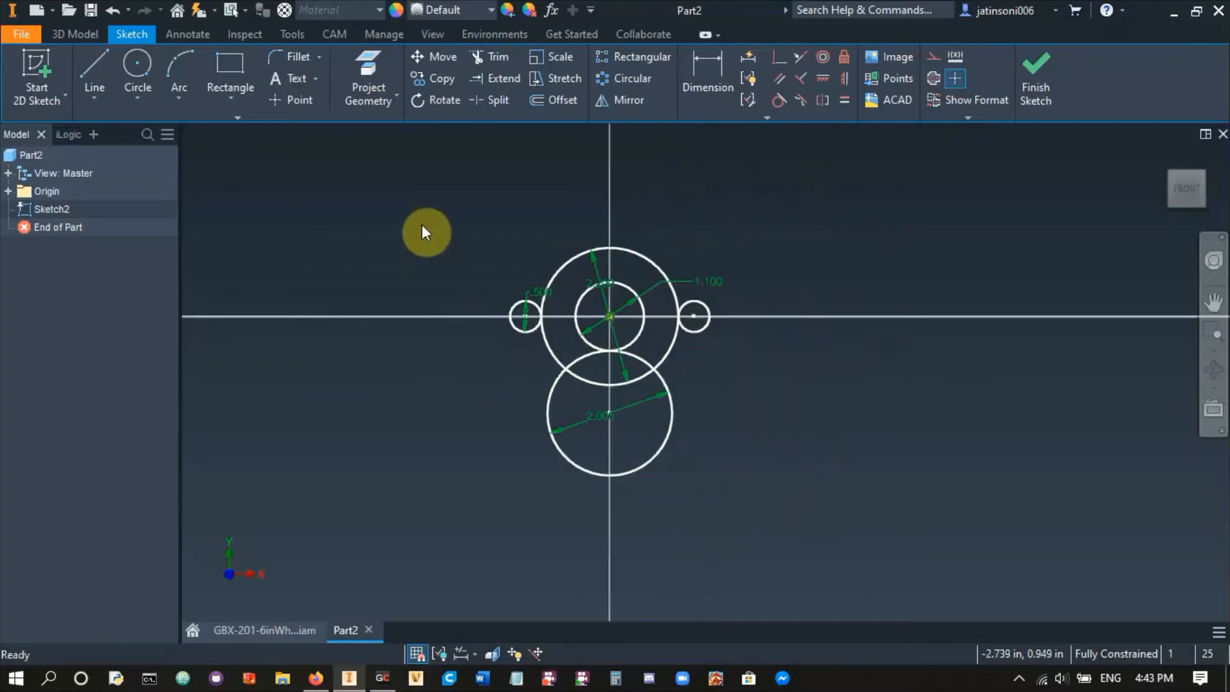
{"action": "left_click_drag", "start_coordinate": [594, 344], "coordinate": [783, 543]}
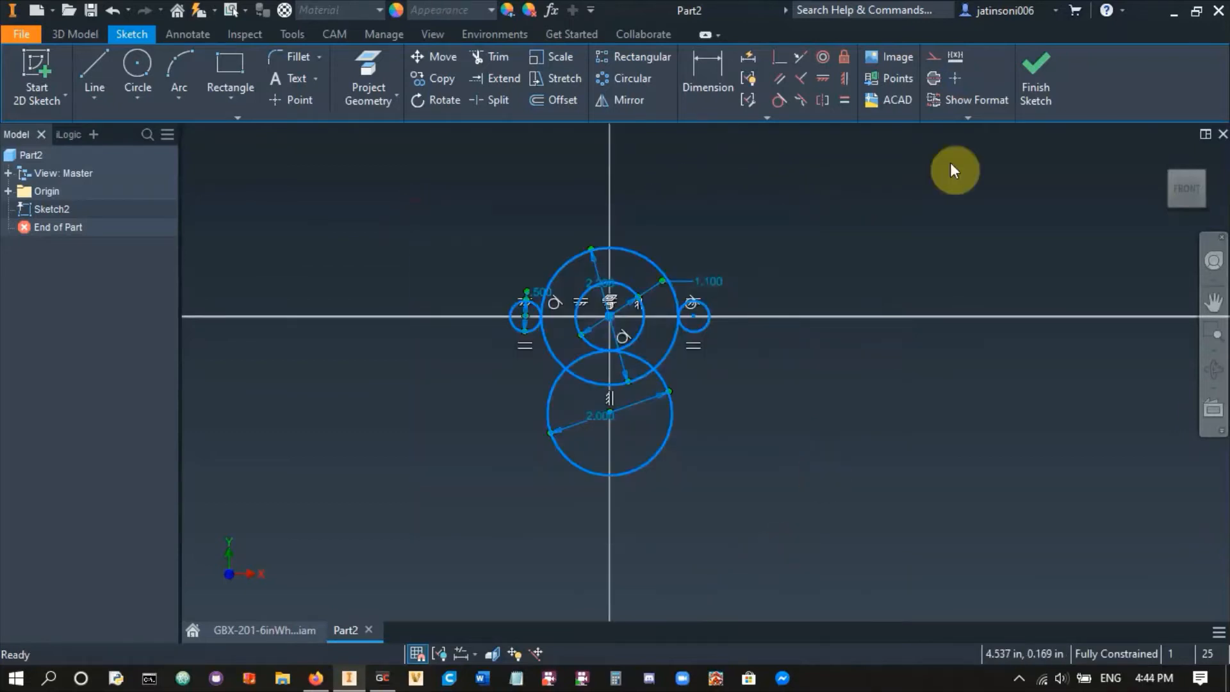
{"action": "left_click", "coordinate": [934, 55]}
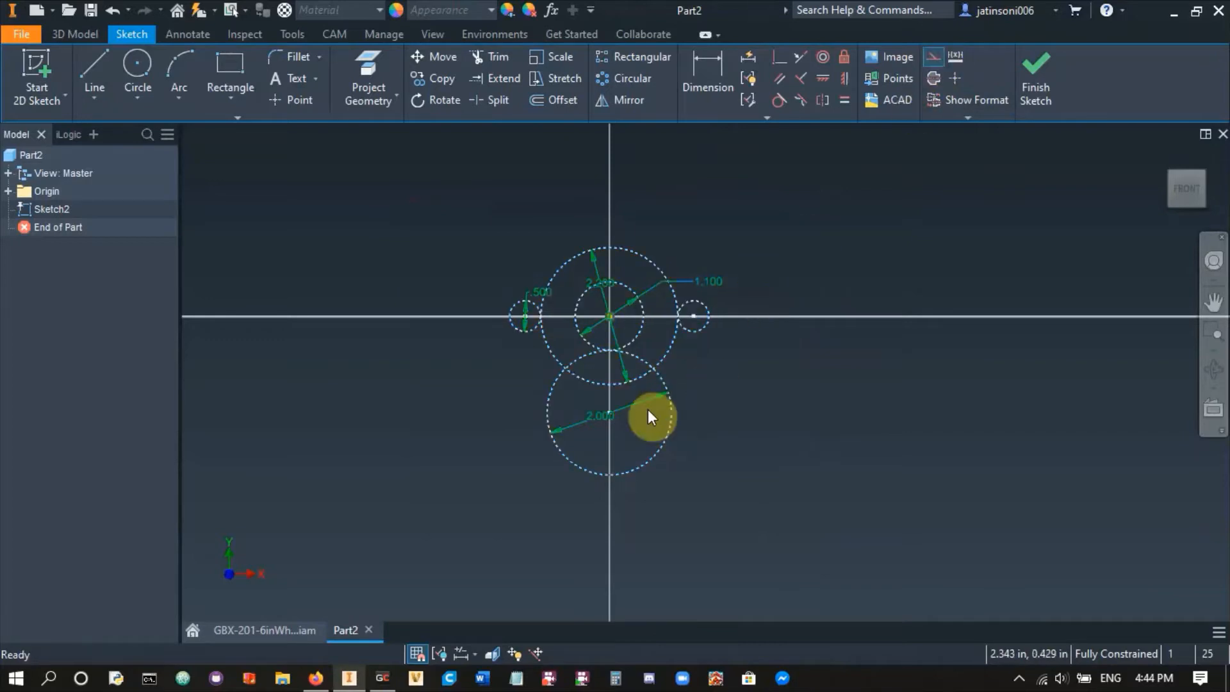
- Examine the motor mounting plate in the GBX-201-6inWheels assembly as a reference for the motor outlines
{"action": "scroll", "coordinate": [541, 321], "scroll_direction": "down", "scroll_amount": 3}
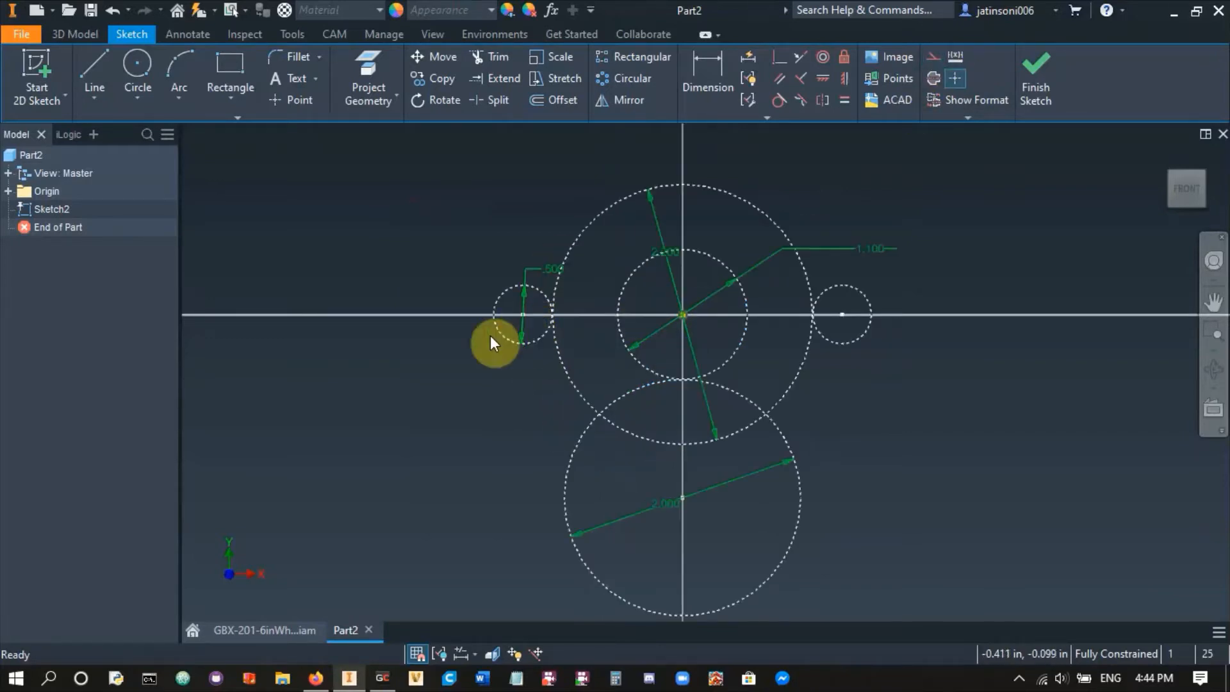
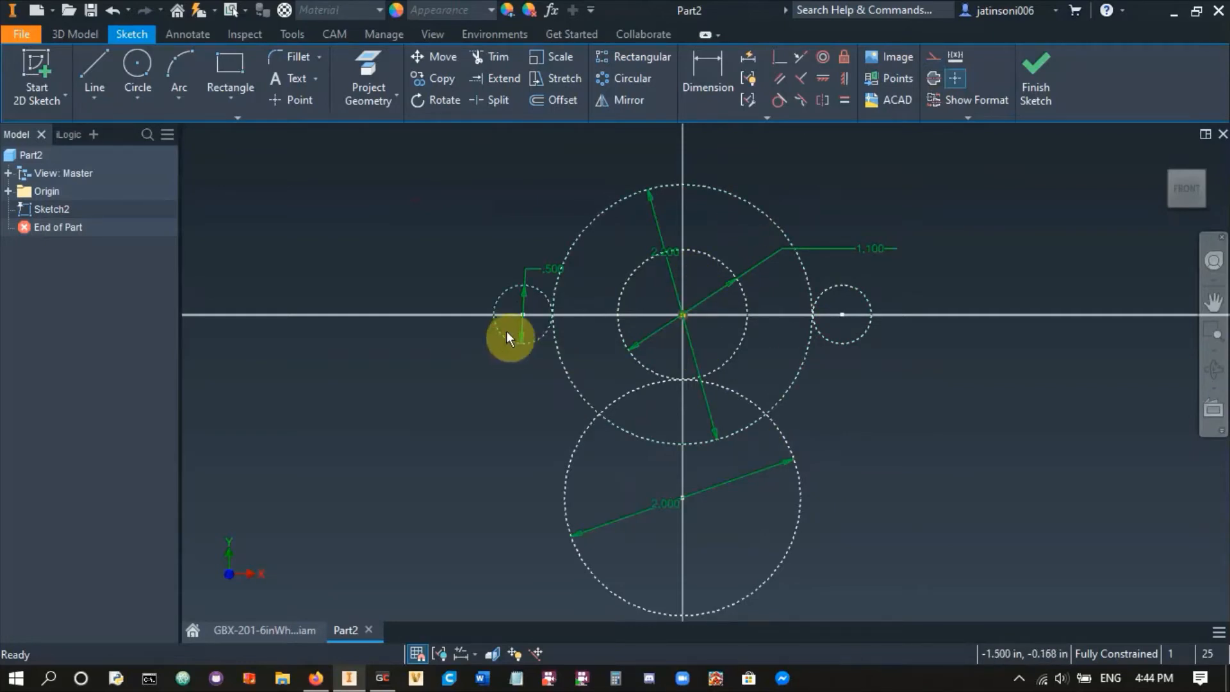
{"action": "scroll", "coordinate": [514, 318], "scroll_direction": "down", "scroll_amount": 3}
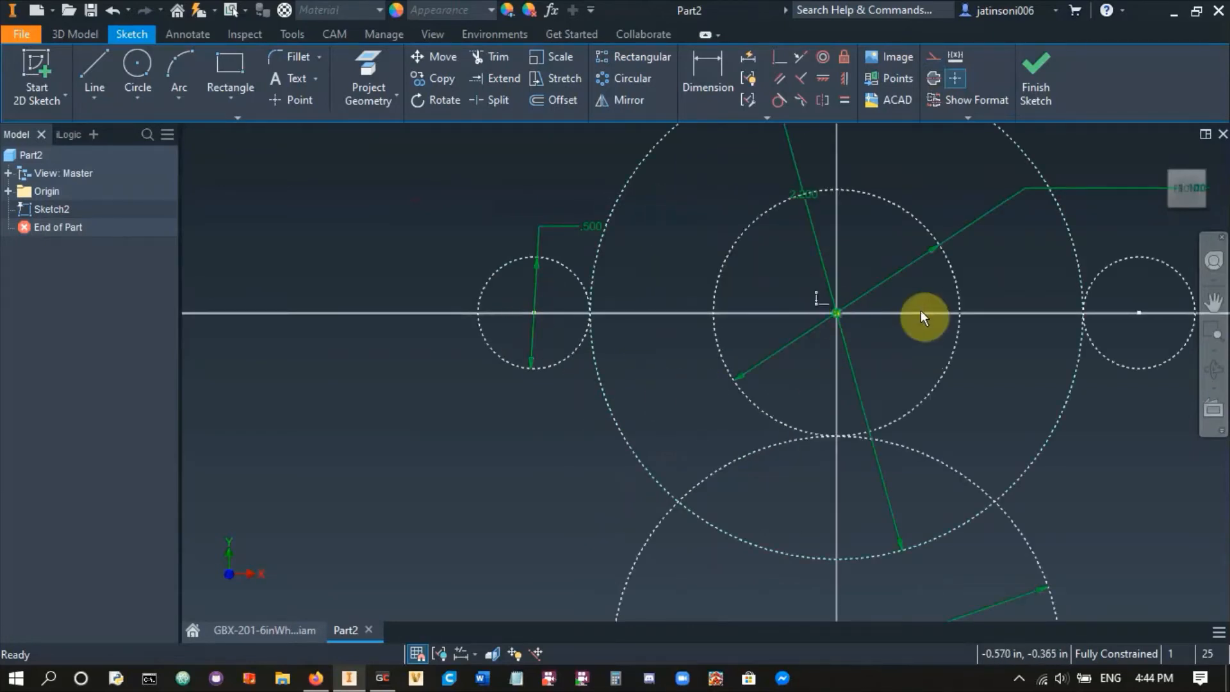
{"action": "scroll", "coordinate": [533, 410], "scroll_direction": "up", "scroll_amount": 2}
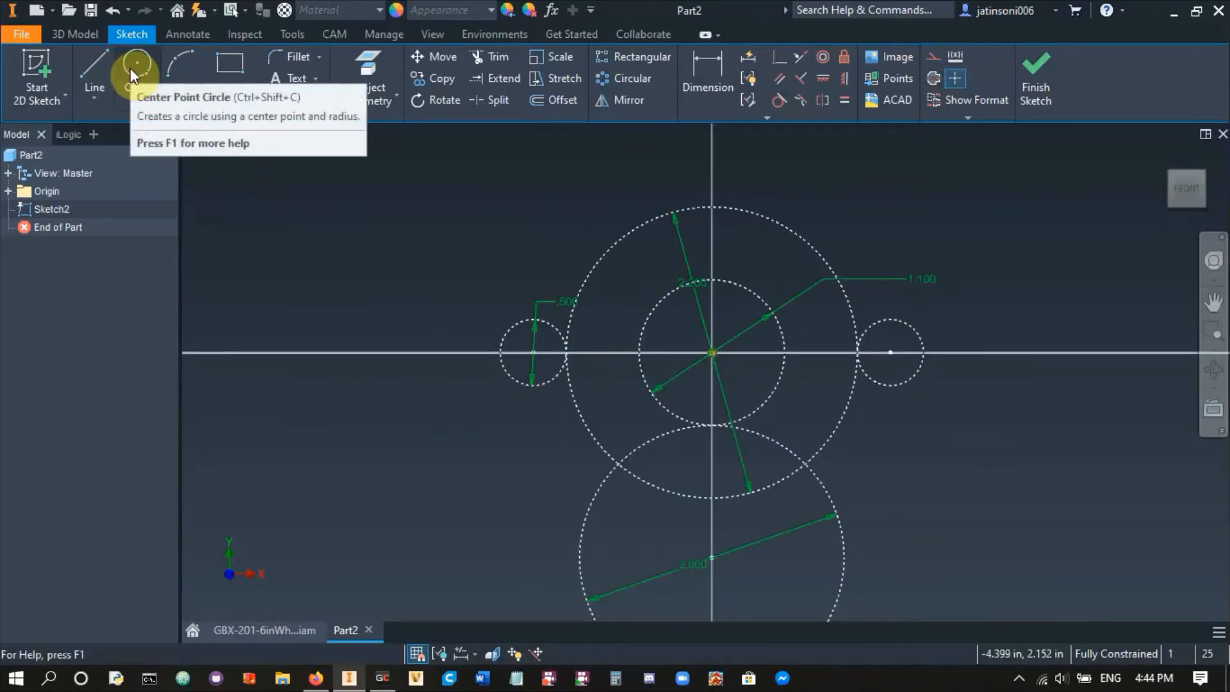
{"action": "left_click", "coordinate": [294, 631]}
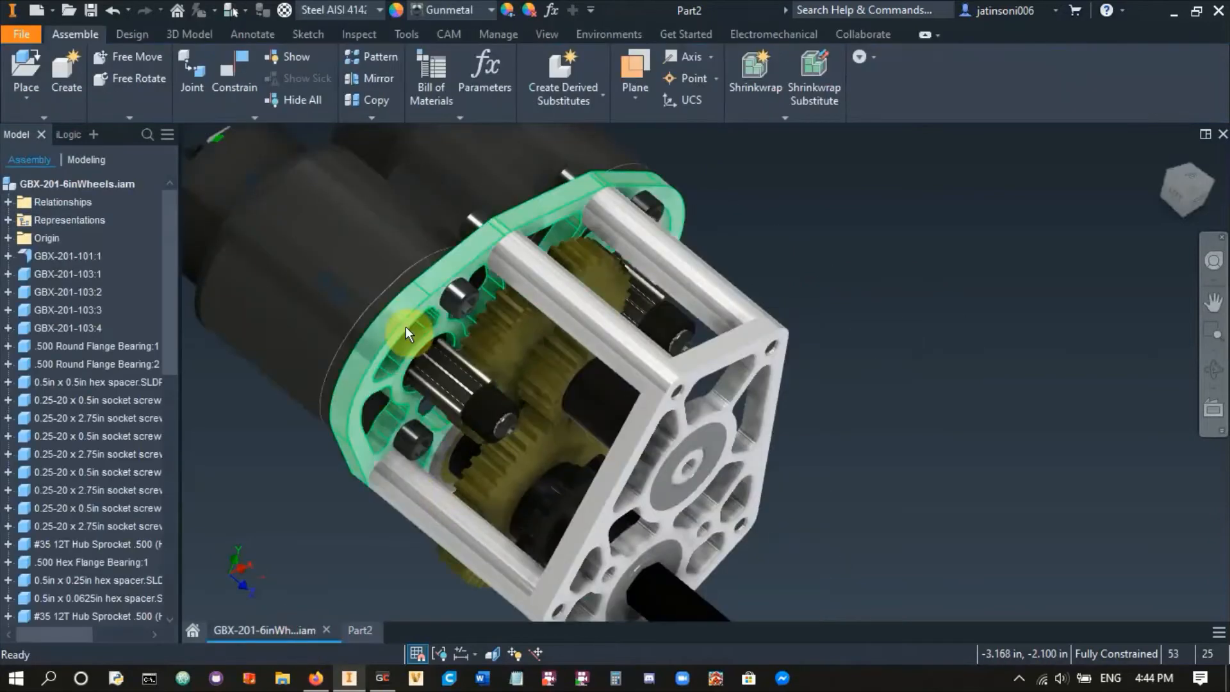
{"action": "mouse_move", "coordinate": [401, 302]}
{"action": "middle_mouse_down", "text": "shift"}
{"action": "mouse_move", "coordinate": [448, 346]}
{"action": "mouse_move", "coordinate": [562, 385]}
{"action": "mouse_move", "coordinate": [541, 329]}
{"action": "mouse_move", "coordinate": [491, 433]}
{"action": "mouse_move", "coordinate": [590, 431]}
{"action": "mouse_move", "coordinate": [456, 429]}
{"action": "mouse_move", "coordinate": [512, 367]}
{"action": "mouse_move", "coordinate": [381, 619]}
{"action": "middle_mouse_up", "text": "shift"}
- In the Part2 sketch, draw a circle about 1.9 in in diameter around the center of each 0.5 in pinion circle
{"action": "left_click", "coordinate": [378, 626]}
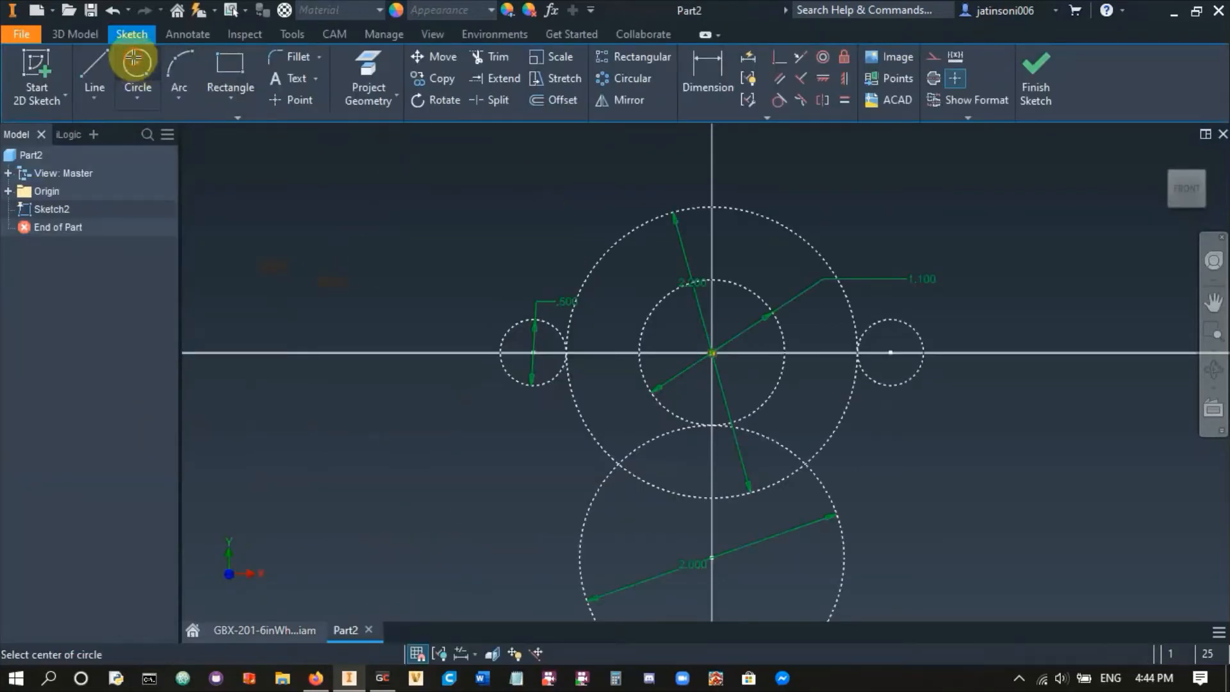
{"action": "left_click", "coordinate": [532, 352]}
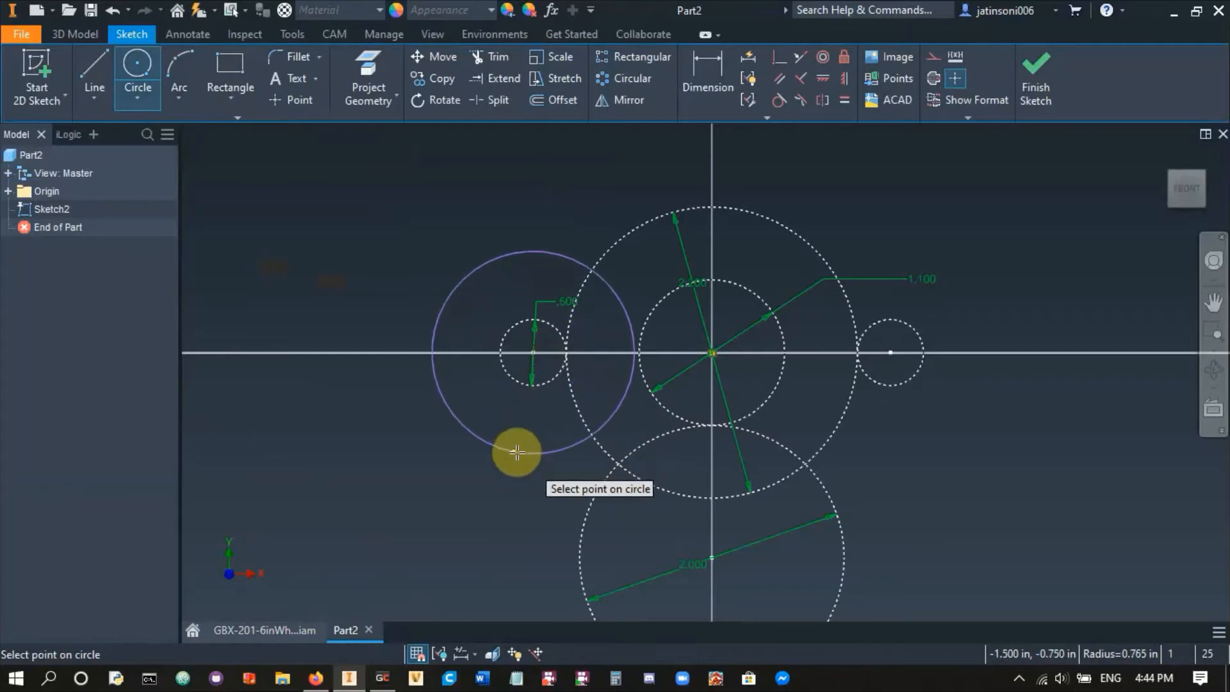
{"action": "left_click", "coordinate": [492, 474]}
{"action": "left_click", "coordinate": [893, 353]}
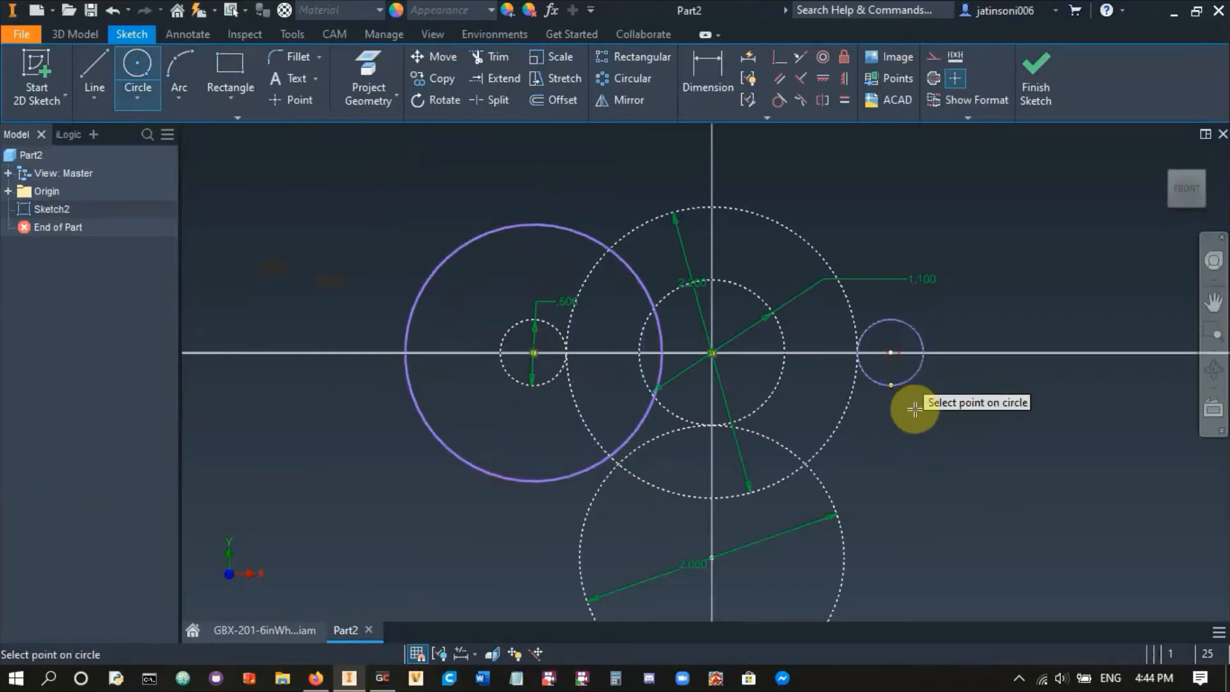
{"action": "left_click", "coordinate": [961, 453]}
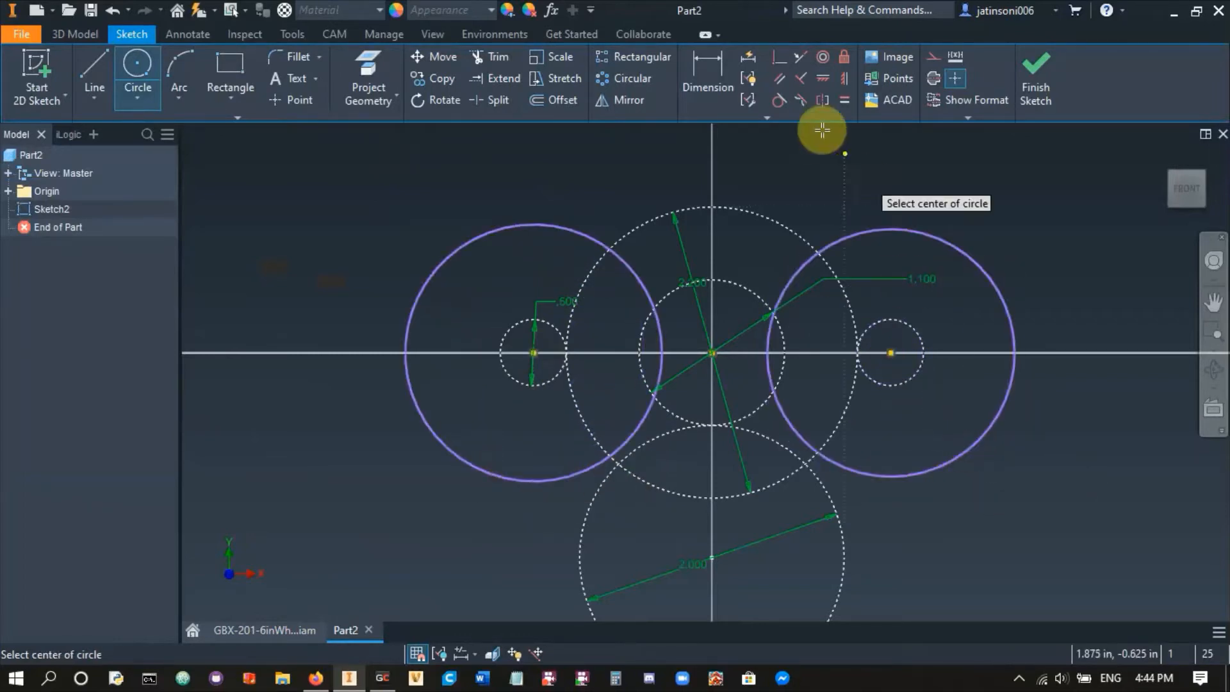
- Apply an Equal constraint to the two large outer circles around the pinions
{"action": "left_click", "coordinate": [843, 102]}
{"action": "left_click", "coordinate": [890, 230]}
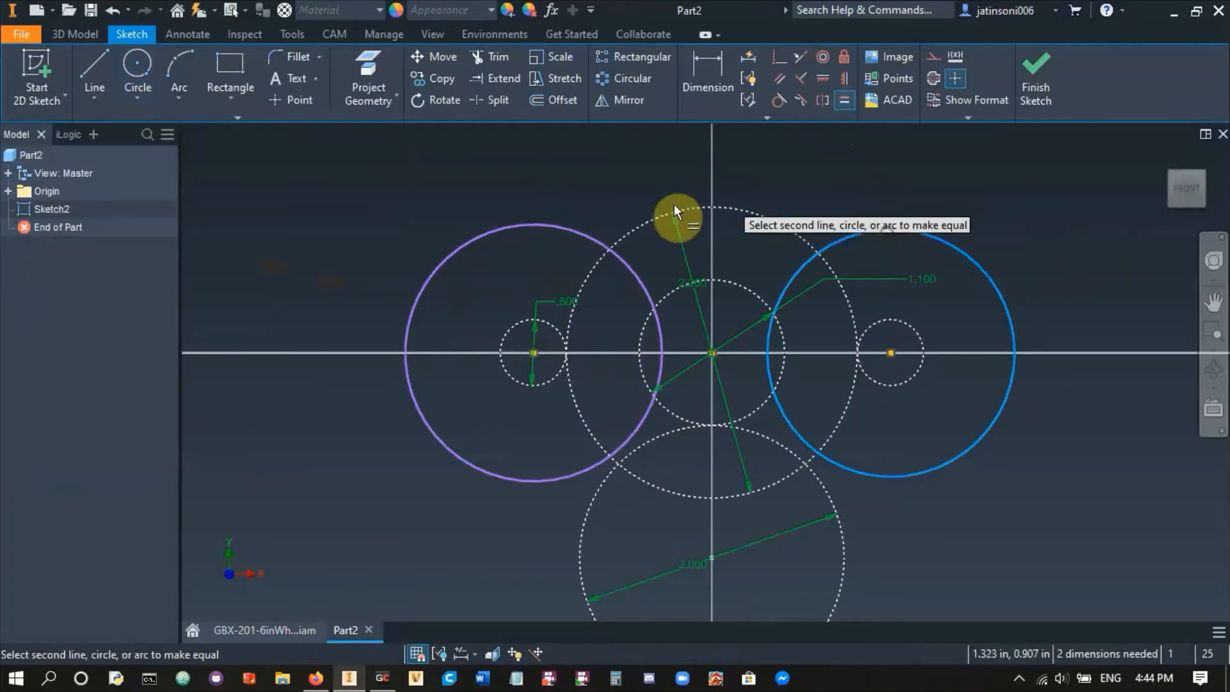
{"action": "left_click", "coordinate": [564, 226]}
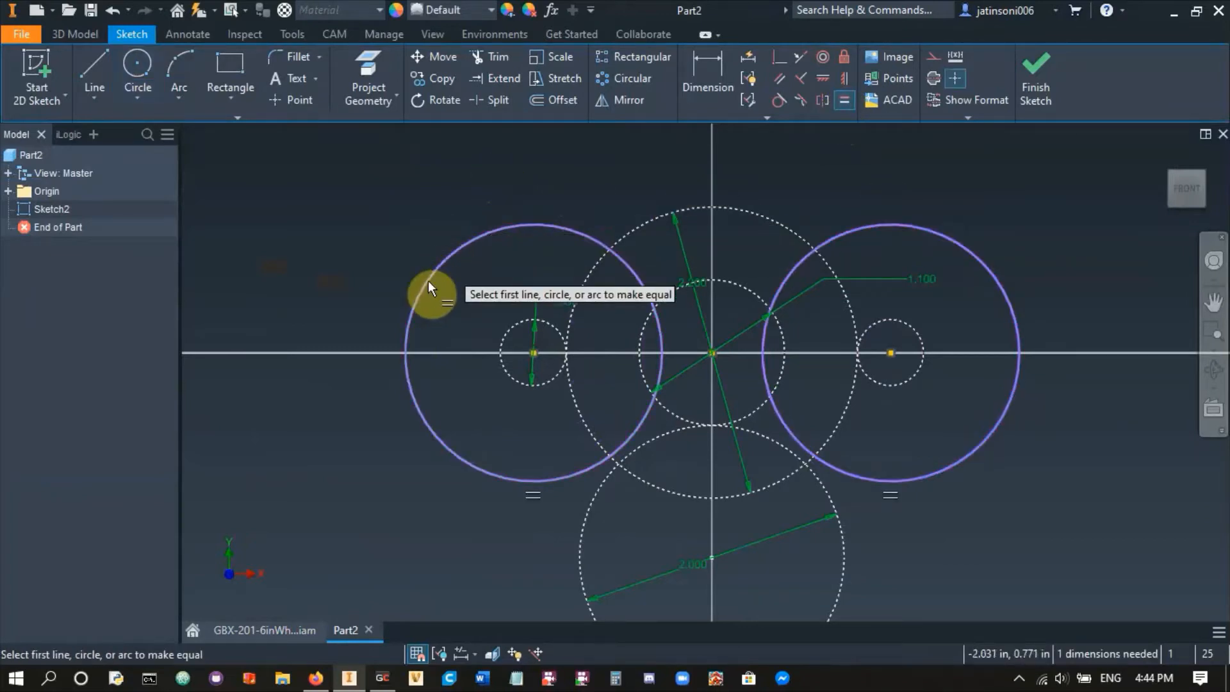
{"action": "key", "text": "Escape"}
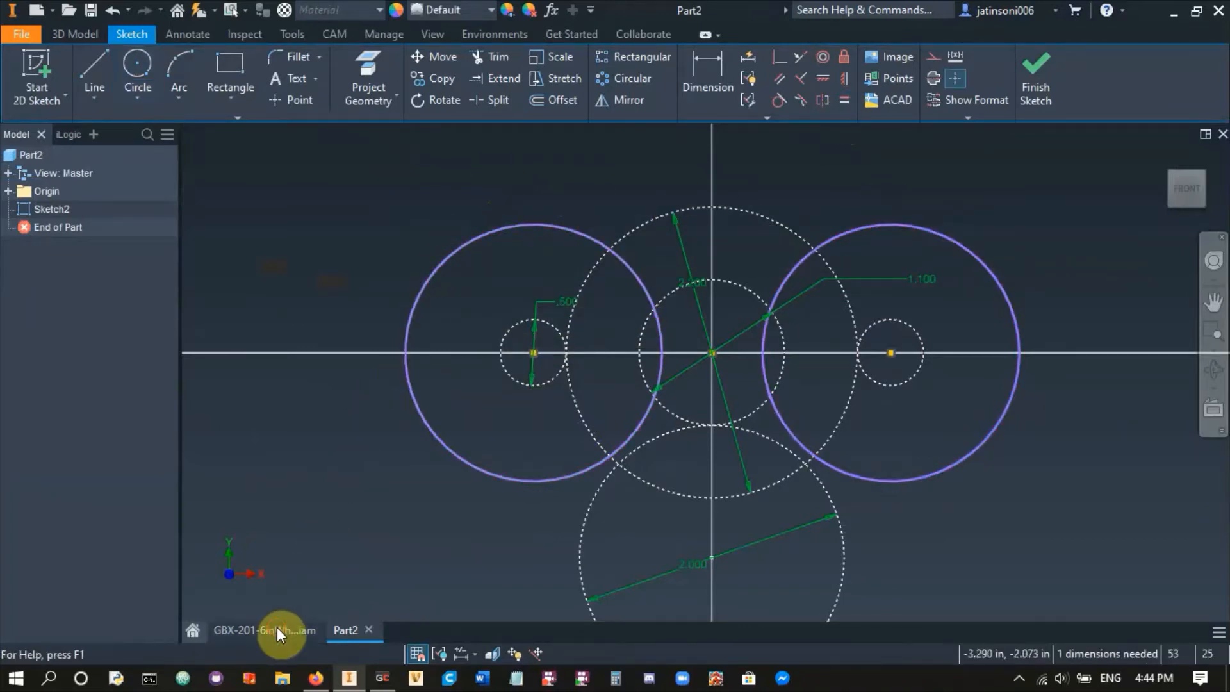
- Open the Falcon_500_Powered_by_Talon_FX_217-6515 part from the Motors folder of the parts library
{"action": "left_click", "coordinate": [277, 630]}
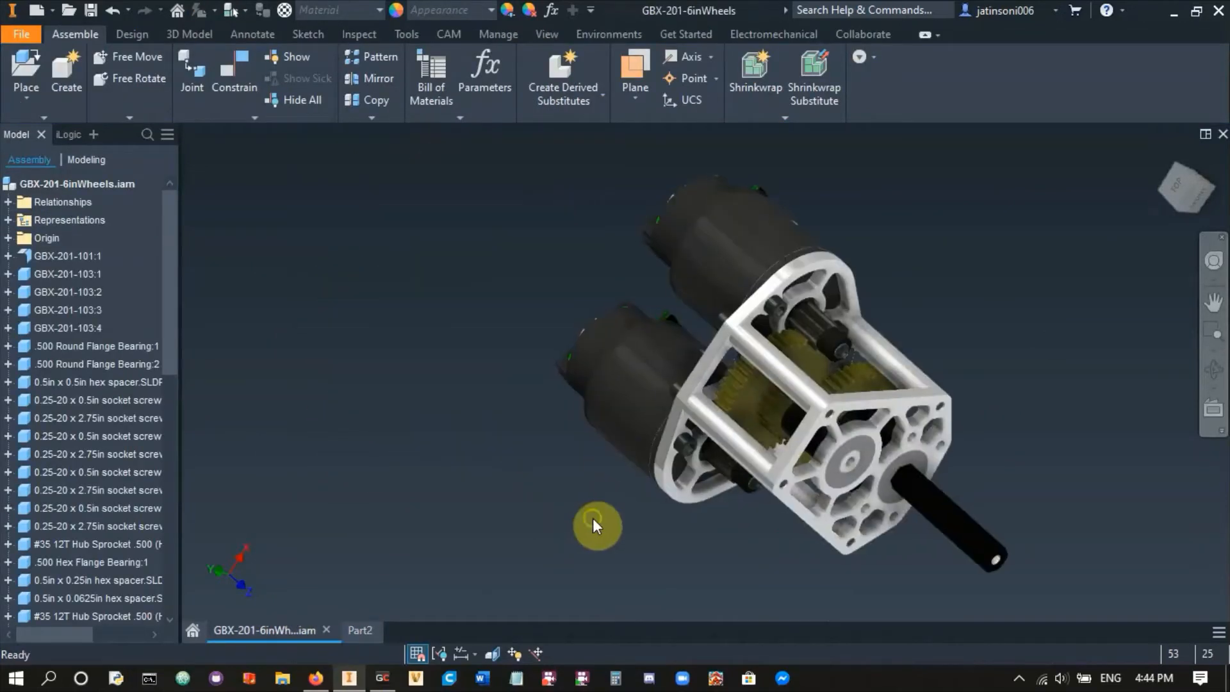
{"action": "left_click", "coordinate": [68, 11]}
{"action": "left_click", "coordinate": [400, 146]}
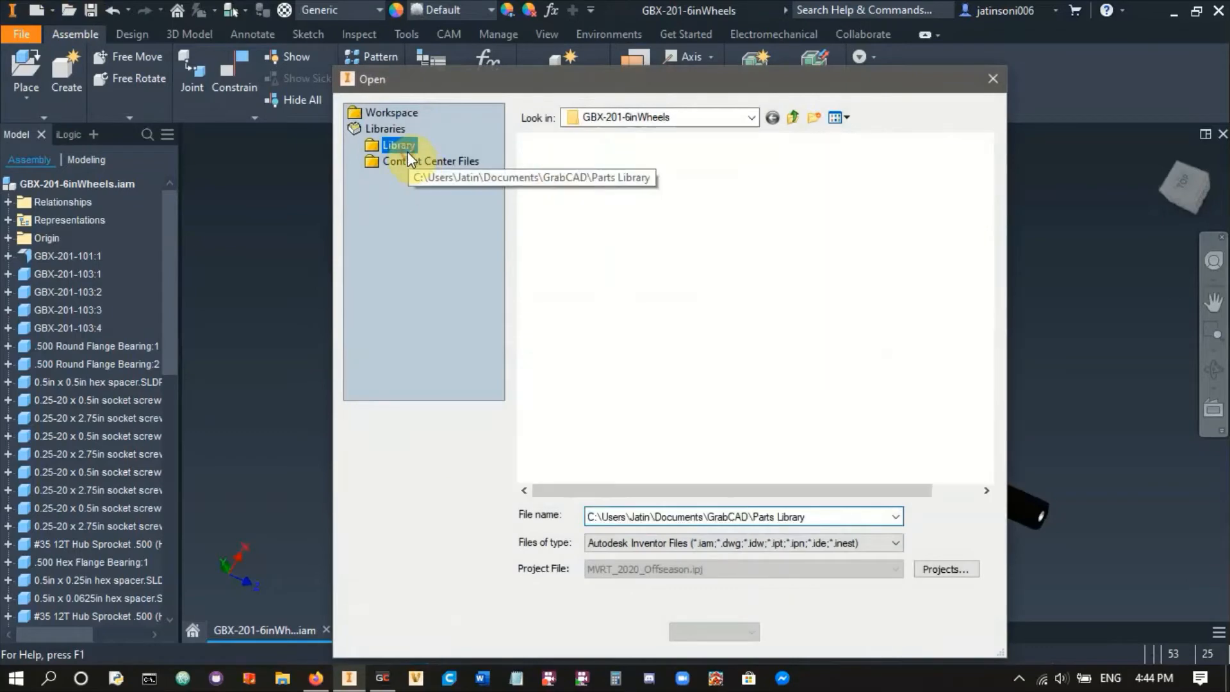
{"action": "double_click", "coordinate": [551, 232]}
{"action": "double_click", "coordinate": [572, 233]}
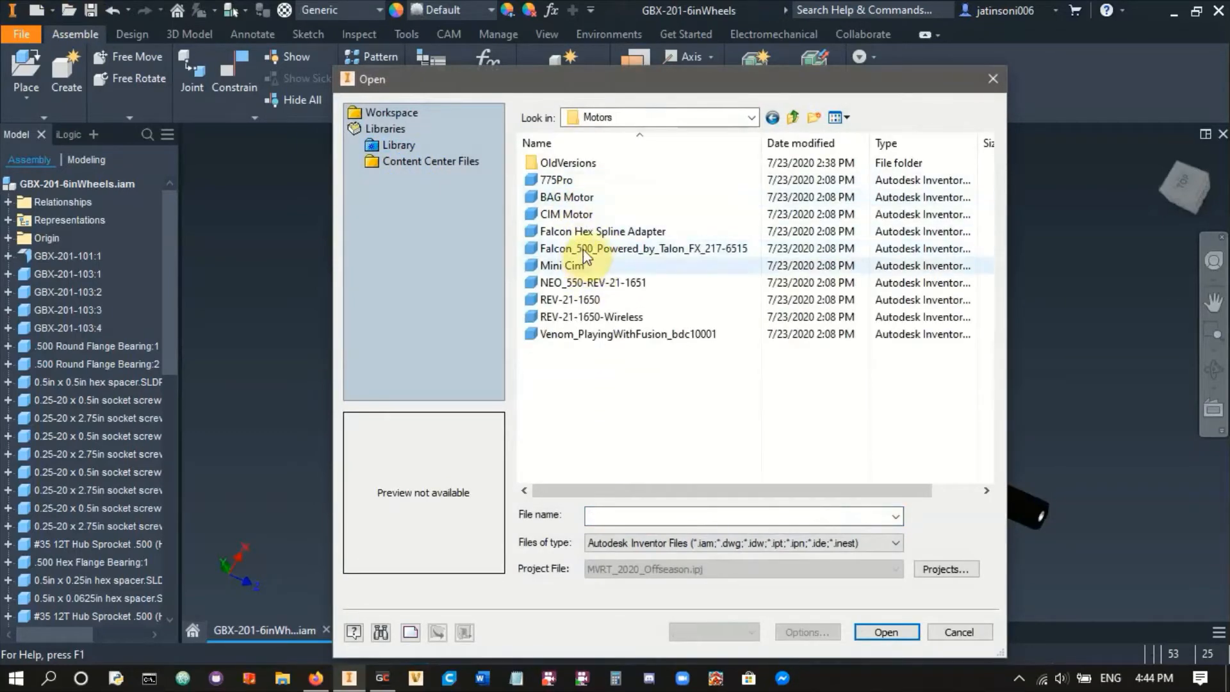
{"action": "left_click", "coordinate": [583, 247]}
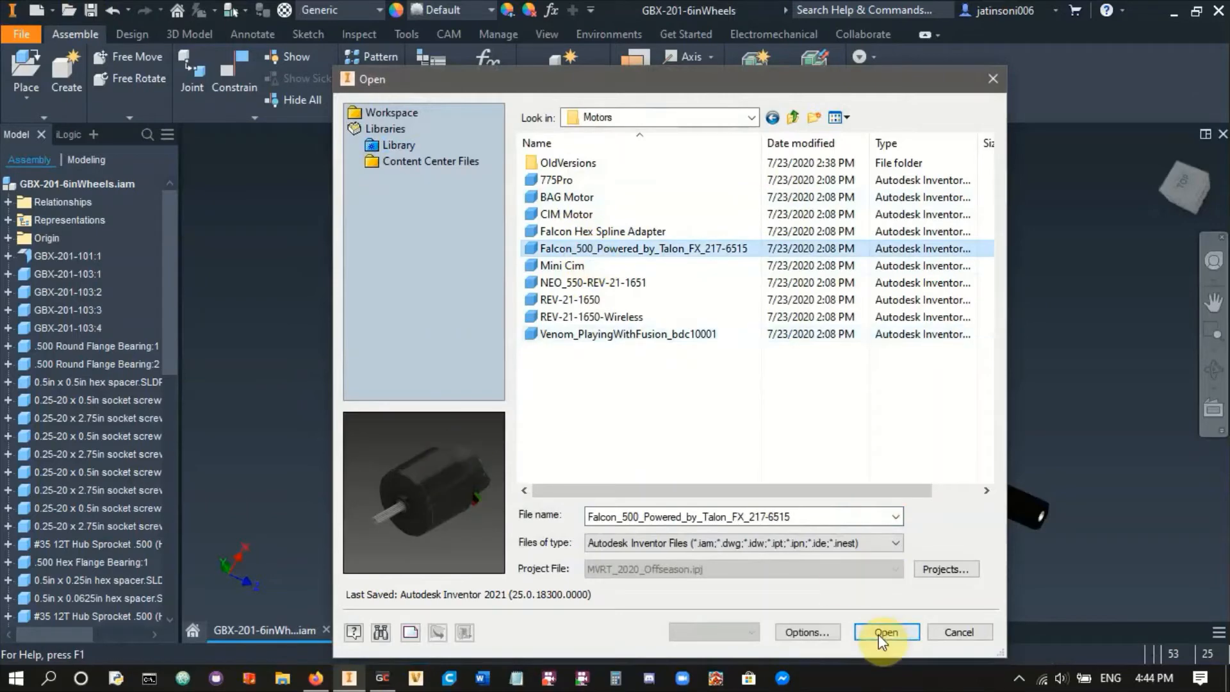
{"action": "left_click", "coordinate": [883, 634]}
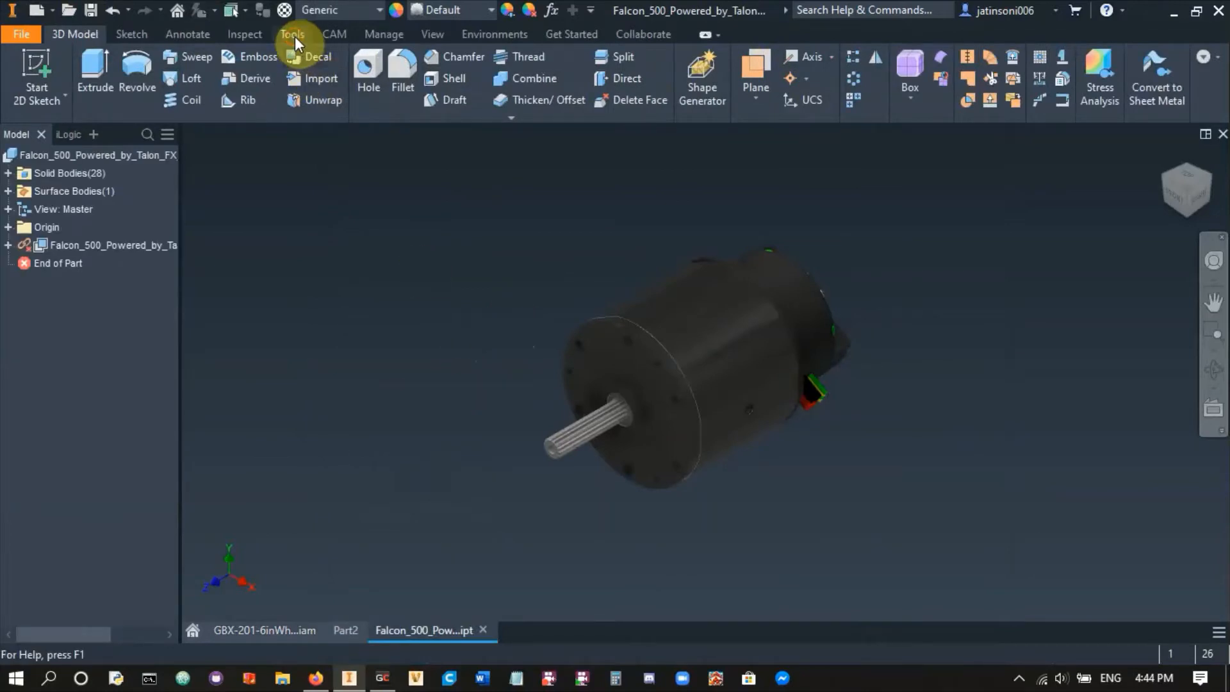
- Measure the diameter of the outer front-face edge of the Falcon 500 motor and close the motor part
{"action": "left_click", "coordinate": [294, 37]}
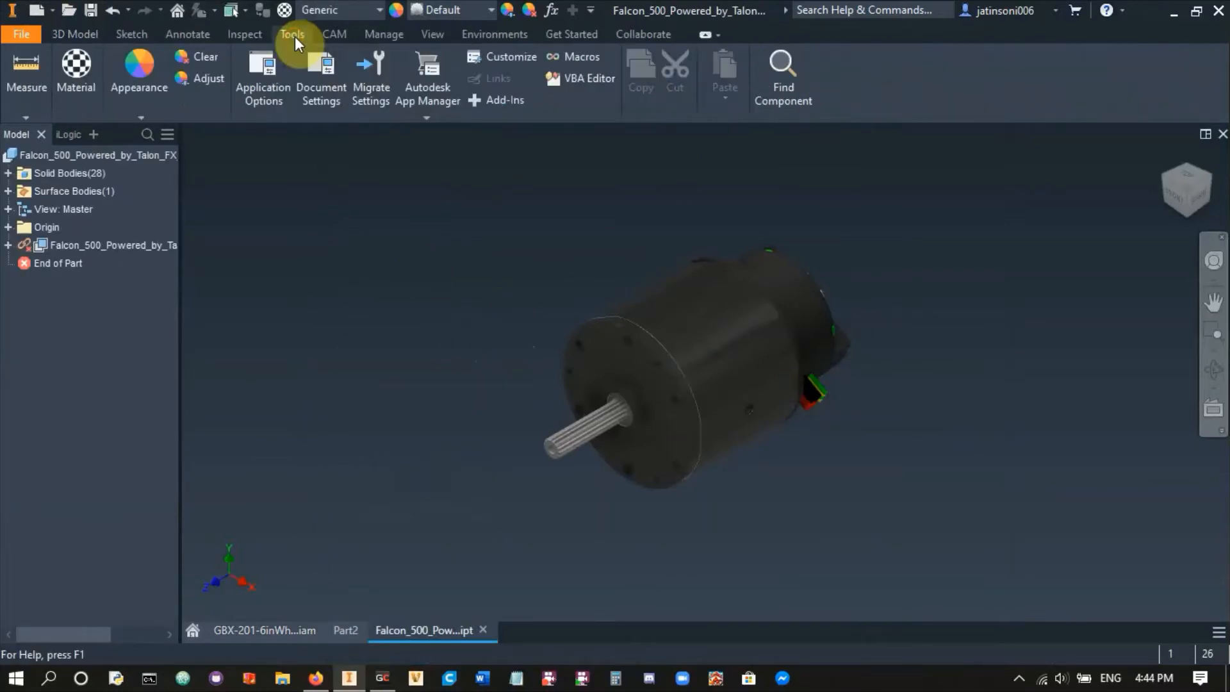
{"action": "left_click", "coordinate": [26, 72]}
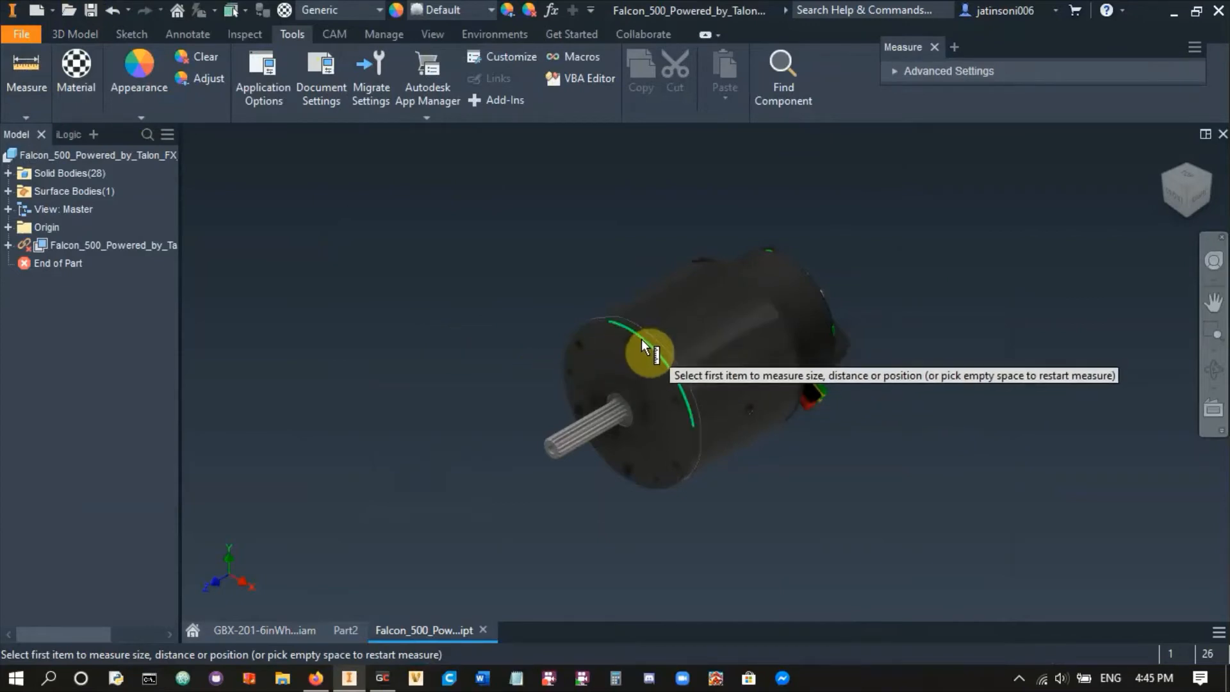
{"action": "scroll", "coordinate": [642, 337], "scroll_direction": "up", "scroll_amount": 5}
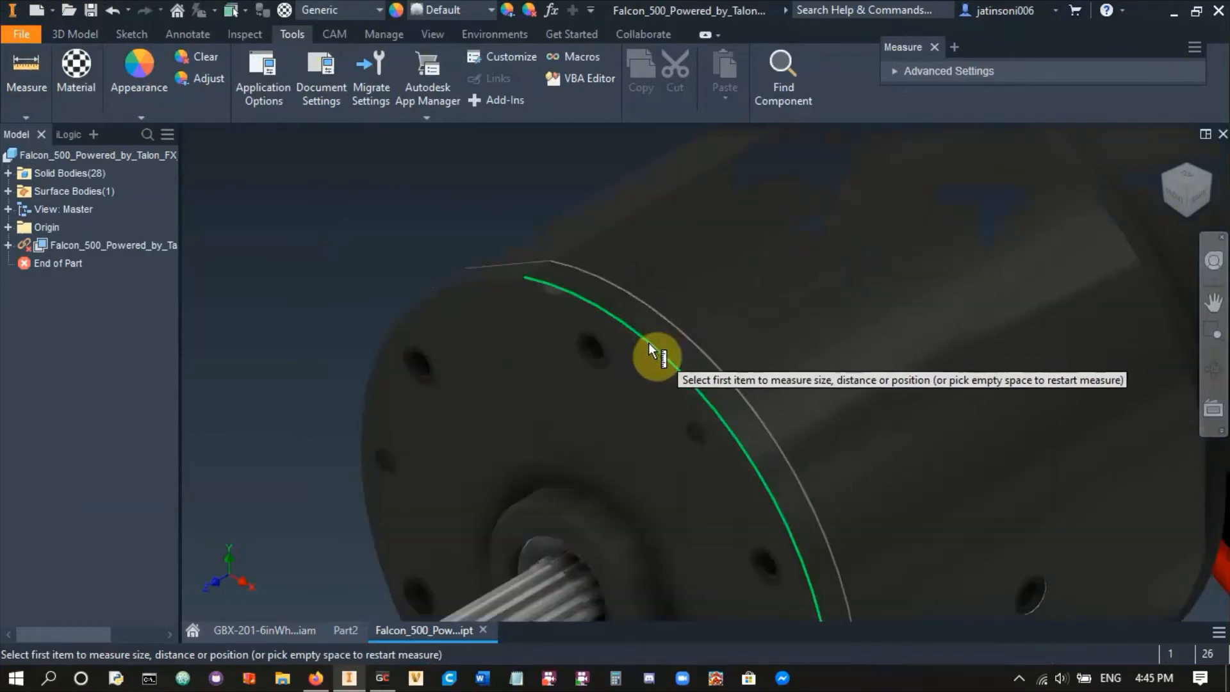
{"action": "left_click", "coordinate": [639, 336]}
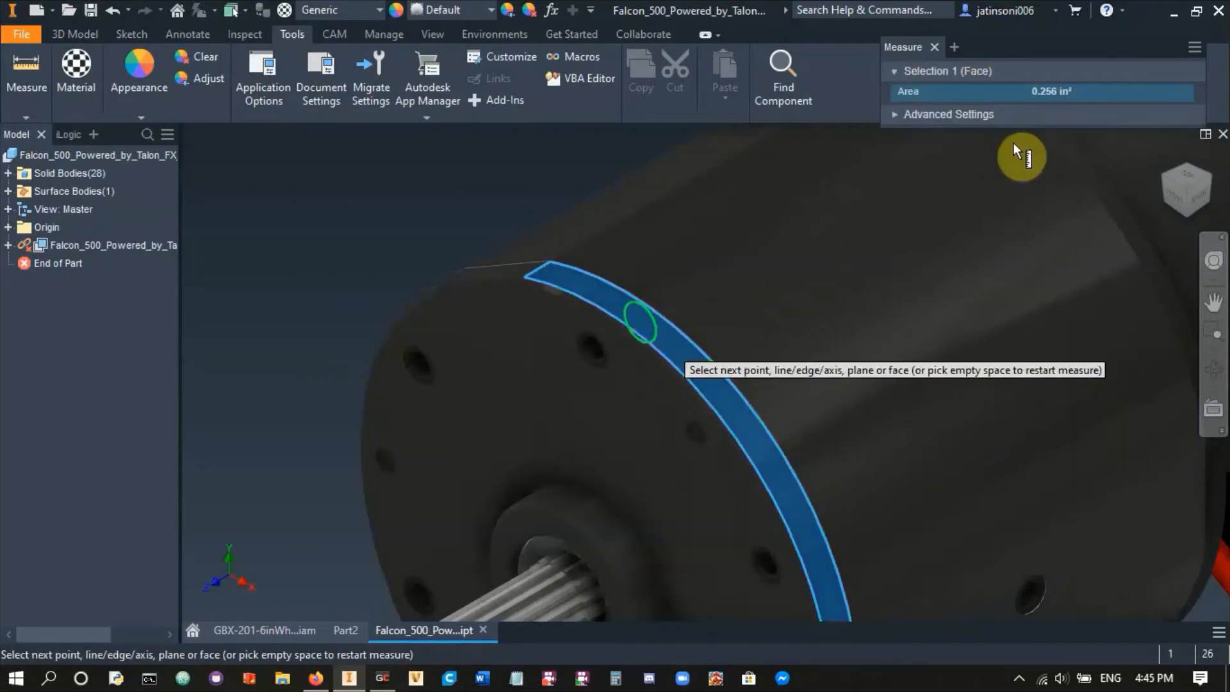
{"action": "key", "text": "Escape"}
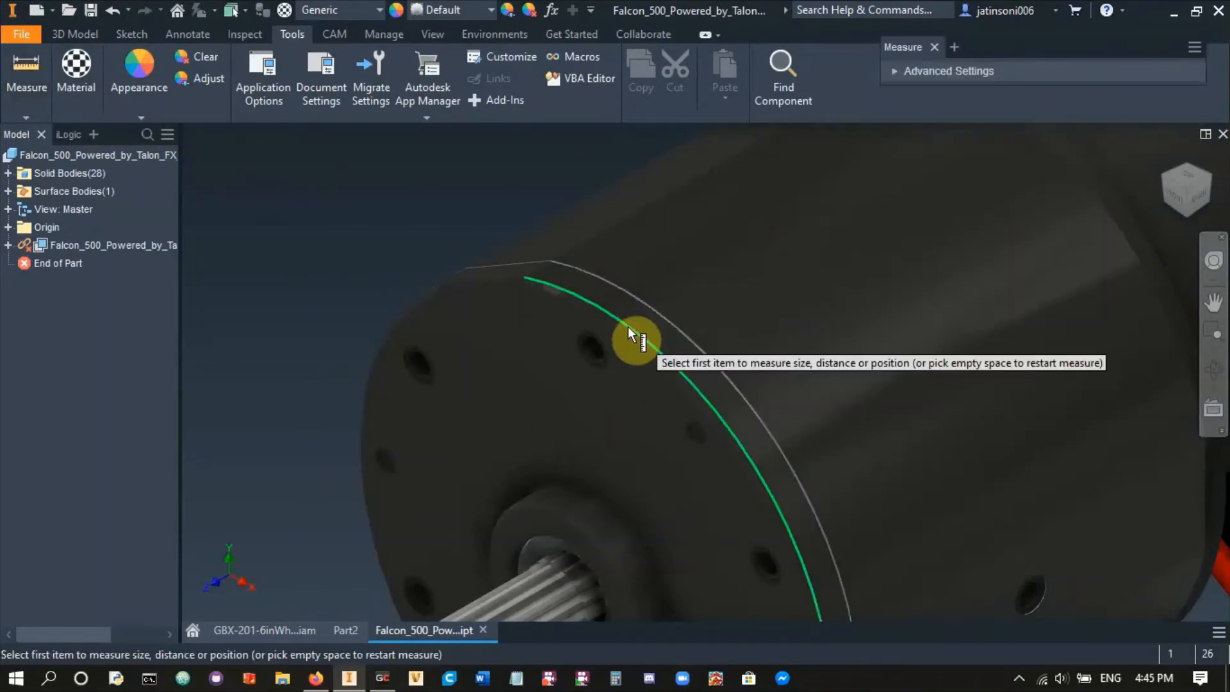
{"action": "left_click", "coordinate": [628, 326]}
{"action": "scroll", "coordinate": [794, 385], "scroll_direction": "up", "scroll_amount": 6}
{"action": "scroll", "coordinate": [743, 381], "scroll_direction": "down", "scroll_amount": 2}
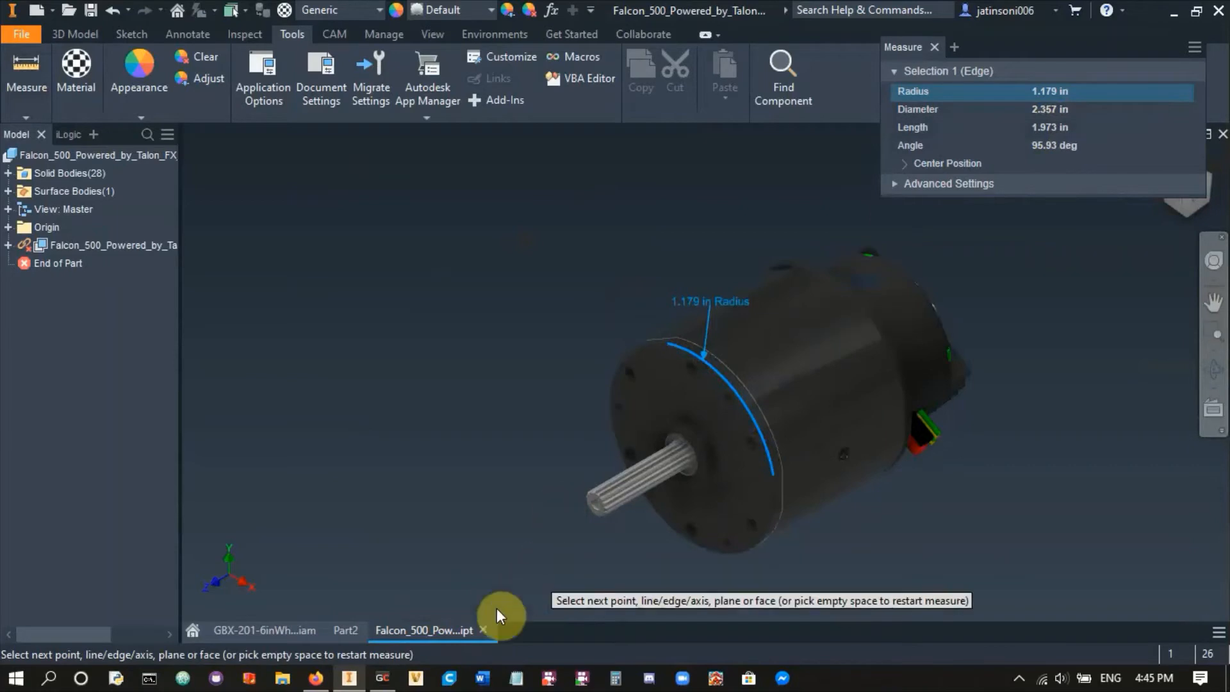
{"action": "key", "text": "Escape"}
{"action": "left_click", "coordinate": [486, 631]}
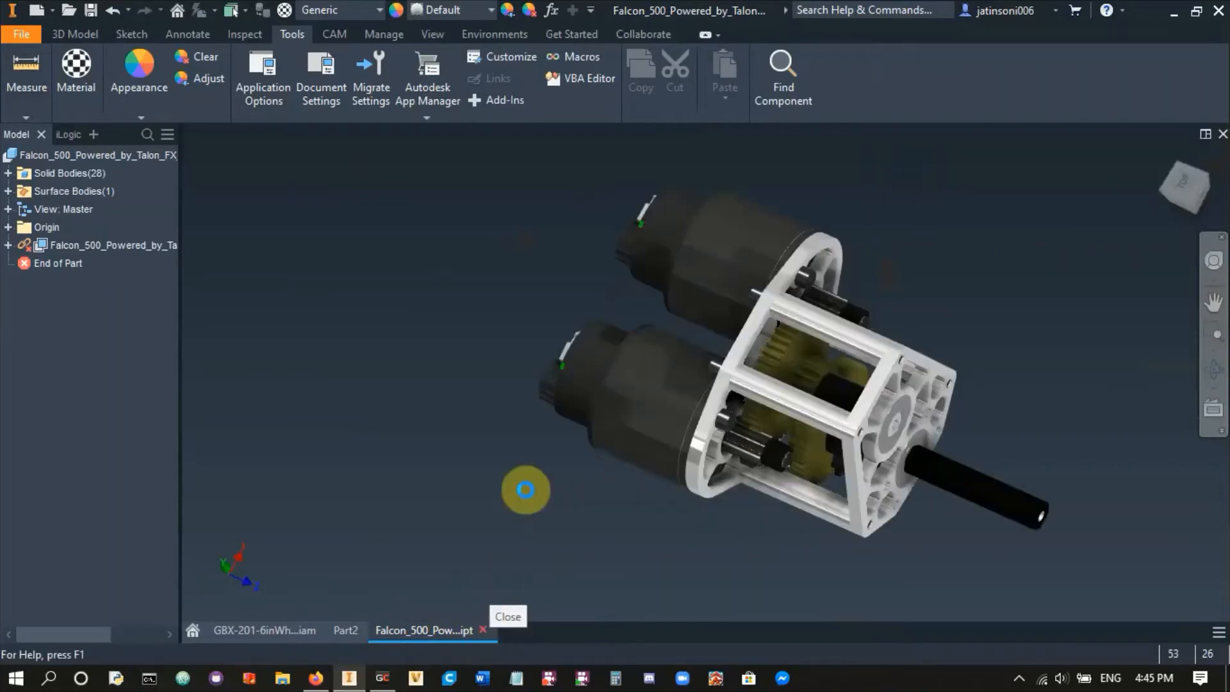
- In the Part2 sketch, dimension one of the two equal motor outline circles to a 2.4 in diameter
{"action": "left_click", "coordinate": [360, 630]}
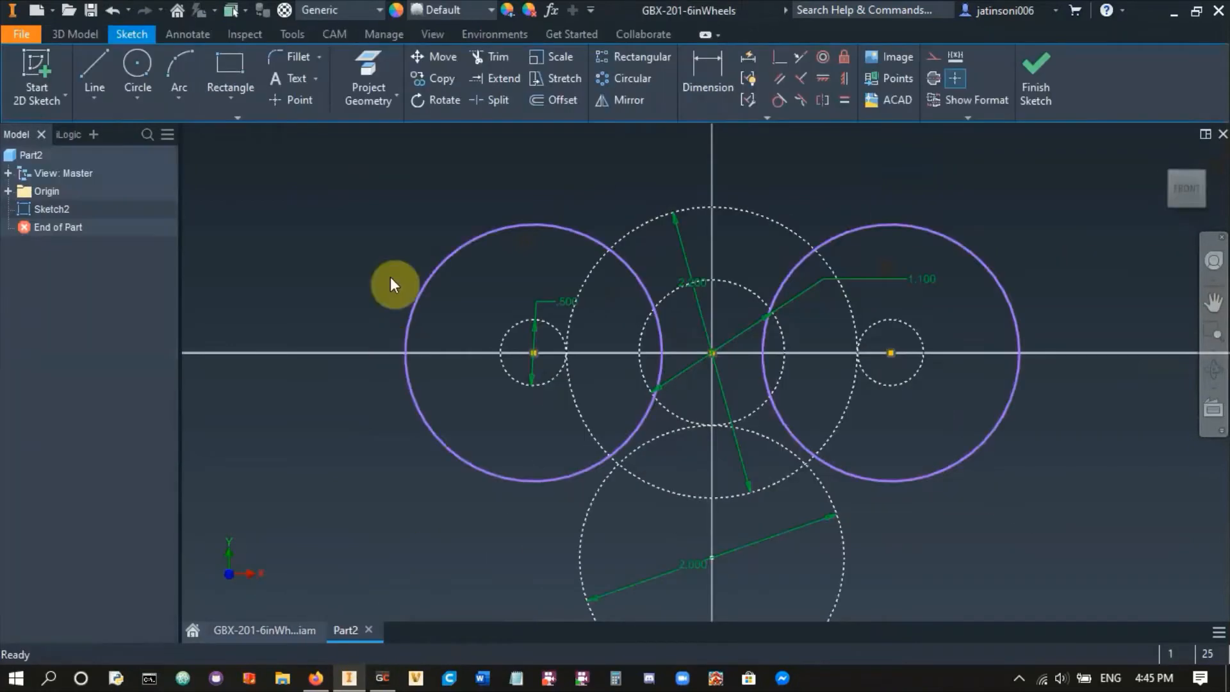
{"action": "left_click", "coordinate": [689, 71]}
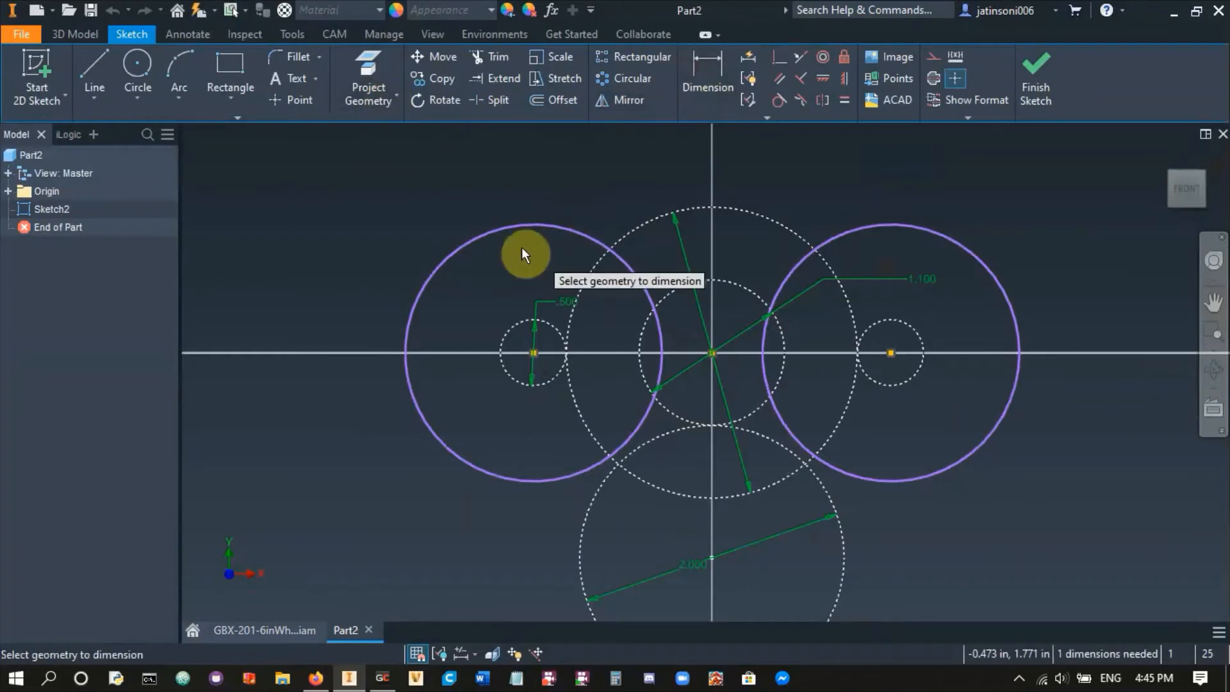
{"action": "left_click", "coordinate": [515, 225]}
{"action": "left_click", "coordinate": [428, 206]}
{"action": "type", "text": "2.4"}
{"action": "key", "text": "Return"}
{"action": "key", "text": "Escape"}
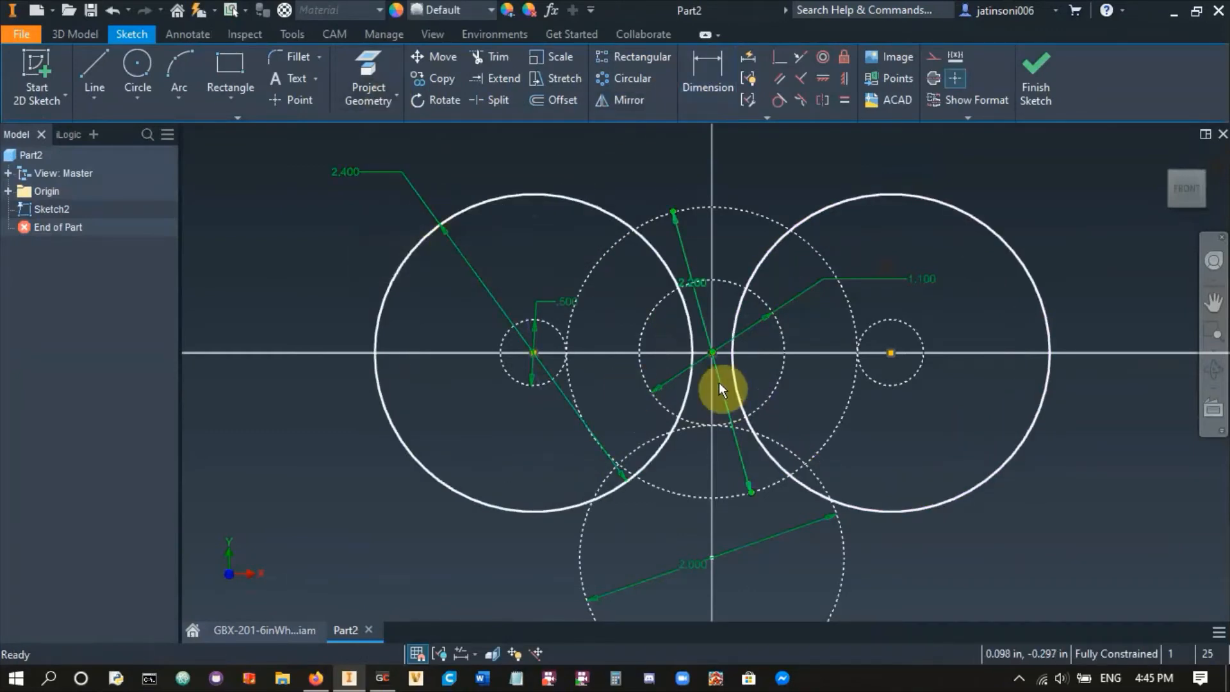
- Compare the gap between the two motor outline circles with the motor spacing in the GBX-201-6inWheels assembly
{"action": "scroll", "coordinate": [721, 388], "scroll_direction": "up", "scroll_amount": 3}
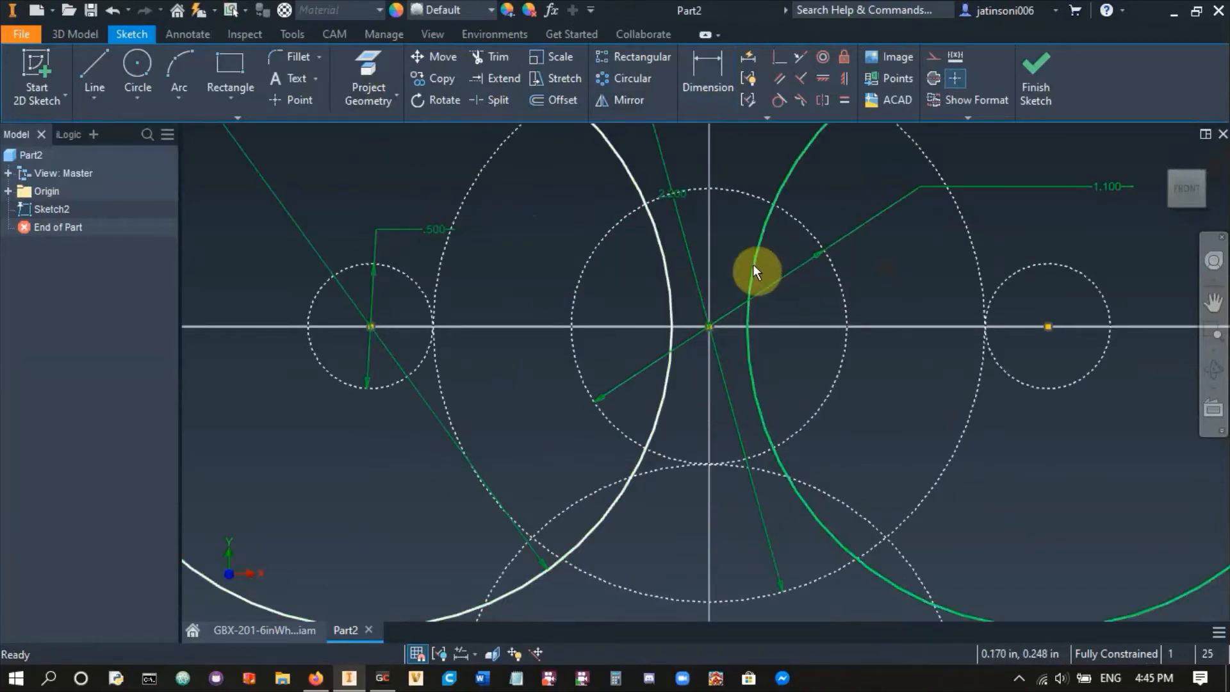
{"action": "left_click", "coordinate": [248, 627]}
{"action": "mouse_move", "coordinate": [647, 503]}
{"action": "middle_mouse_down", "text": "shift"}
{"action": "mouse_move", "coordinate": [686, 534]}
{"action": "mouse_move", "coordinate": [631, 445]}
{"action": "middle_mouse_up", "text": "shift"}
{"action": "left_click", "coordinate": [370, 630]}
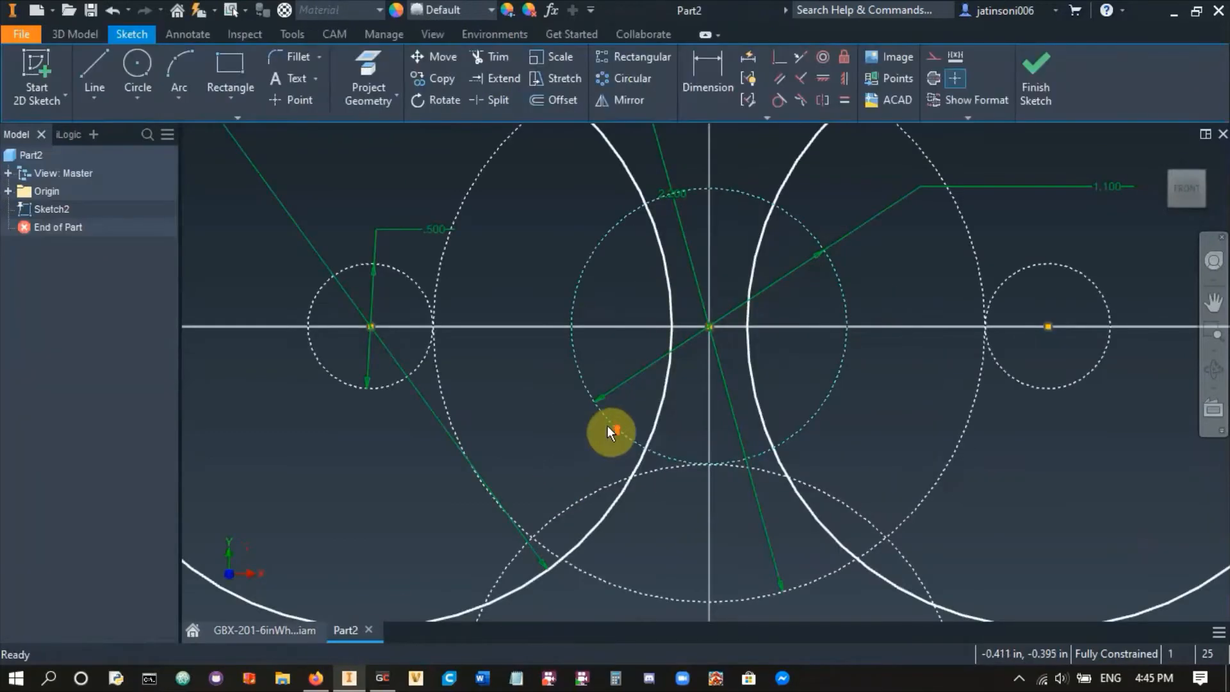
{"action": "scroll", "coordinate": [607, 426], "scroll_direction": "down", "scroll_amount": 5}
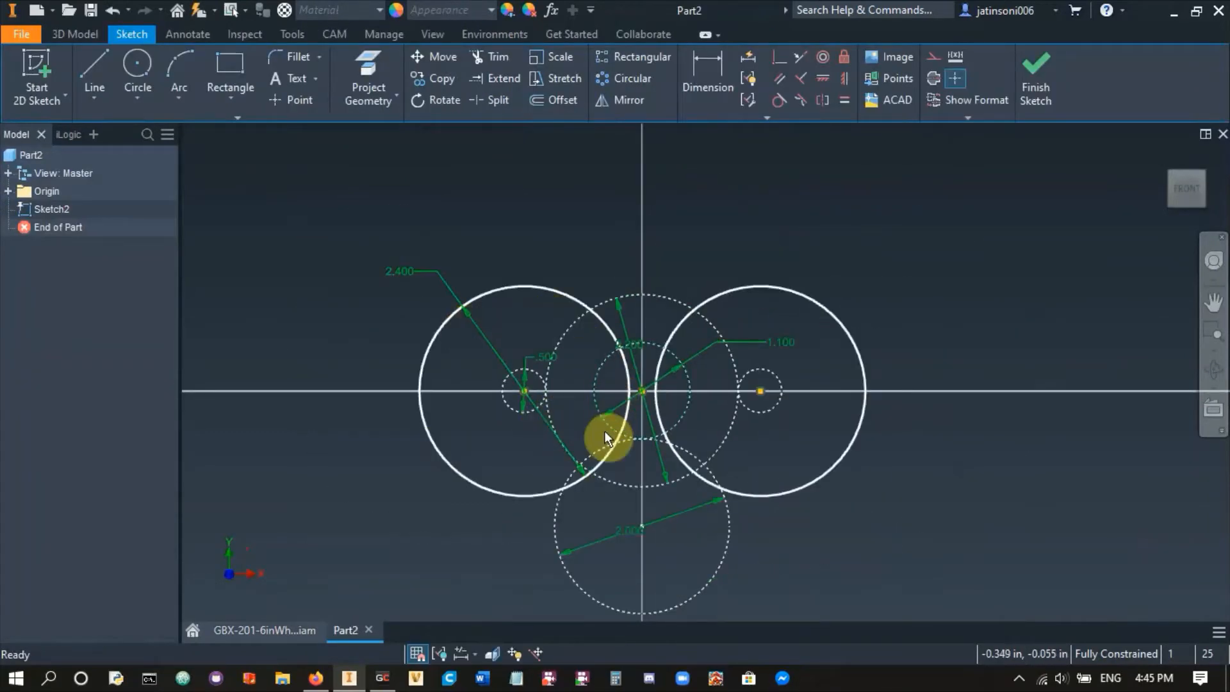
{"action": "scroll", "coordinate": [608, 417], "scroll_direction": "up", "scroll_amount": 3}
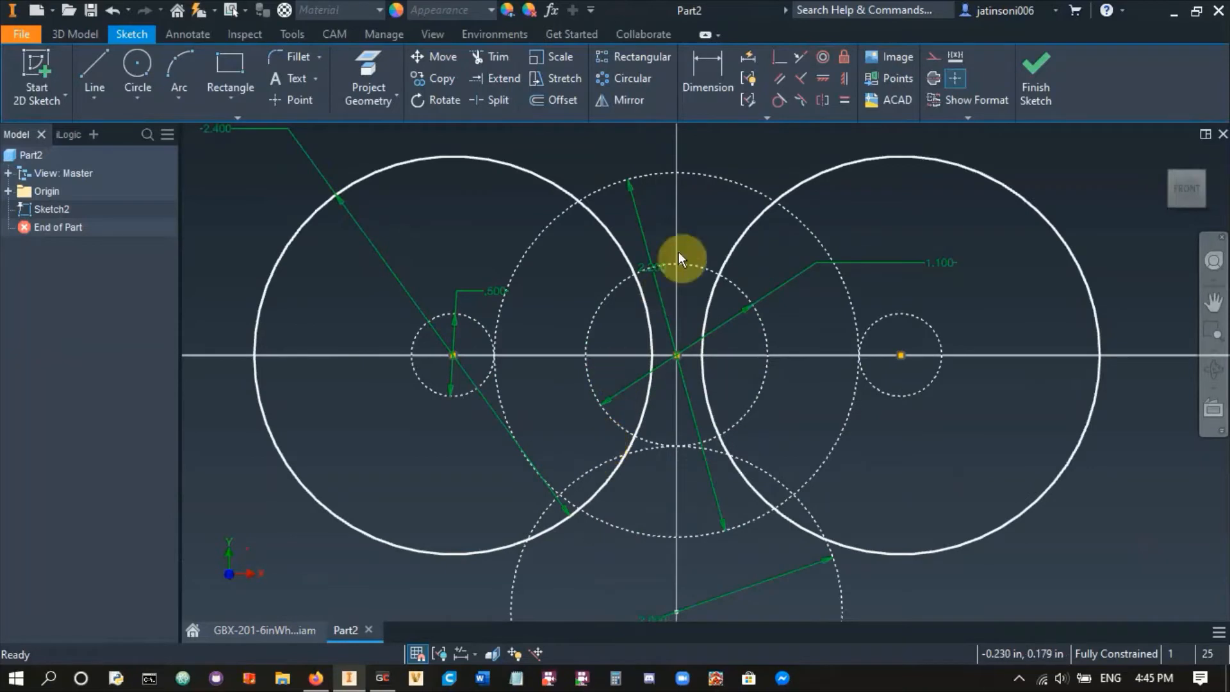
- Try a 1 in diameter for the large first-stage gear circle between the pinions and undo the change
{"action": "double_click", "coordinate": [649, 265]}
{"action": "type", "text": "1"}
{"action": "key", "text": "Return"}
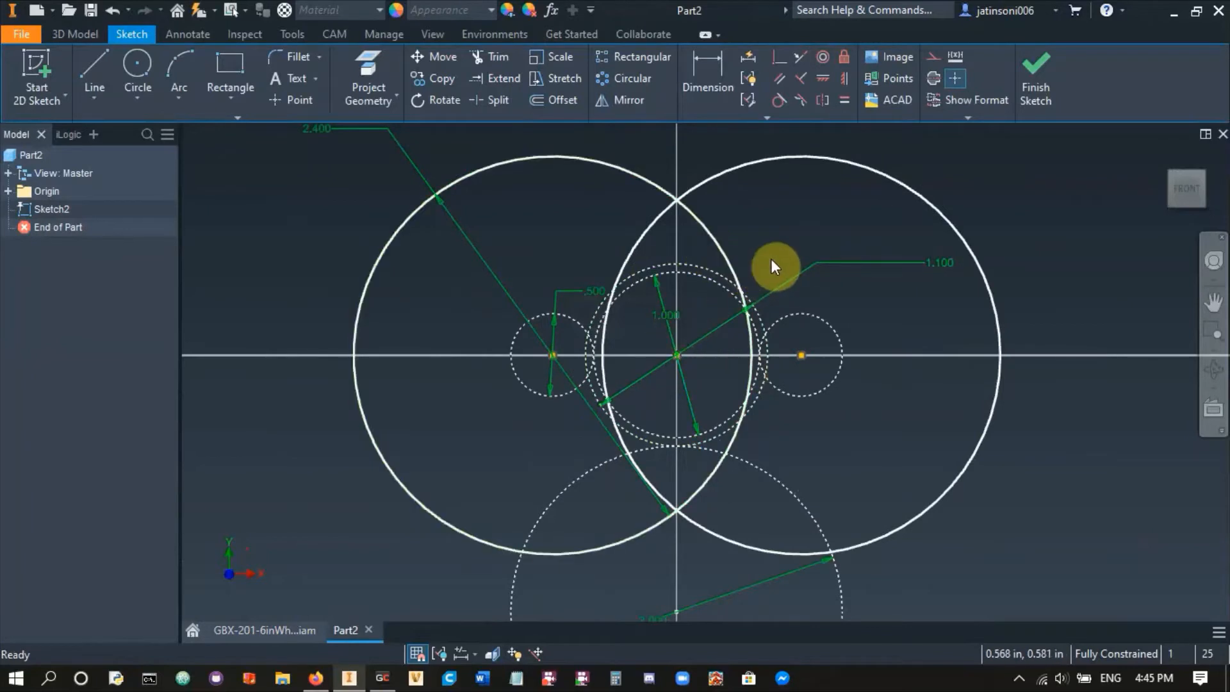
{"action": "key", "text": "ctrl+z"}
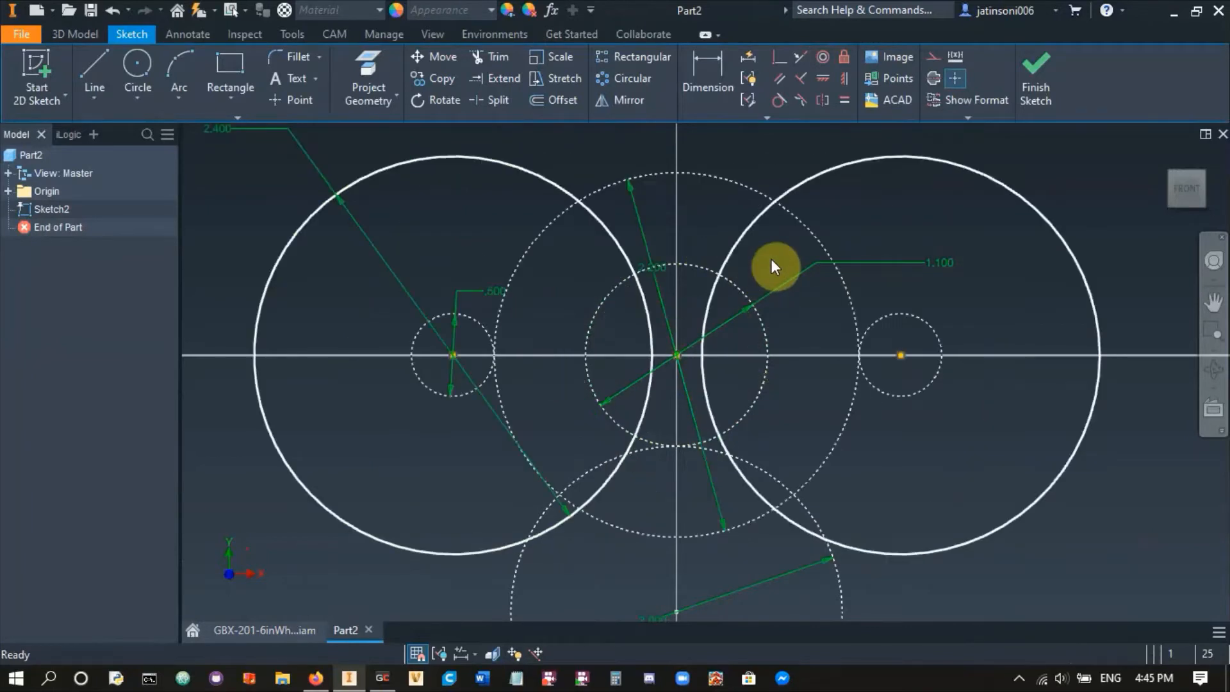
- Examine the motor clearance in the Part2 sketch and the output shaft and bearing plate in the GBX-201-6inWheels assembly
{"action": "left_click", "coordinate": [259, 631]}
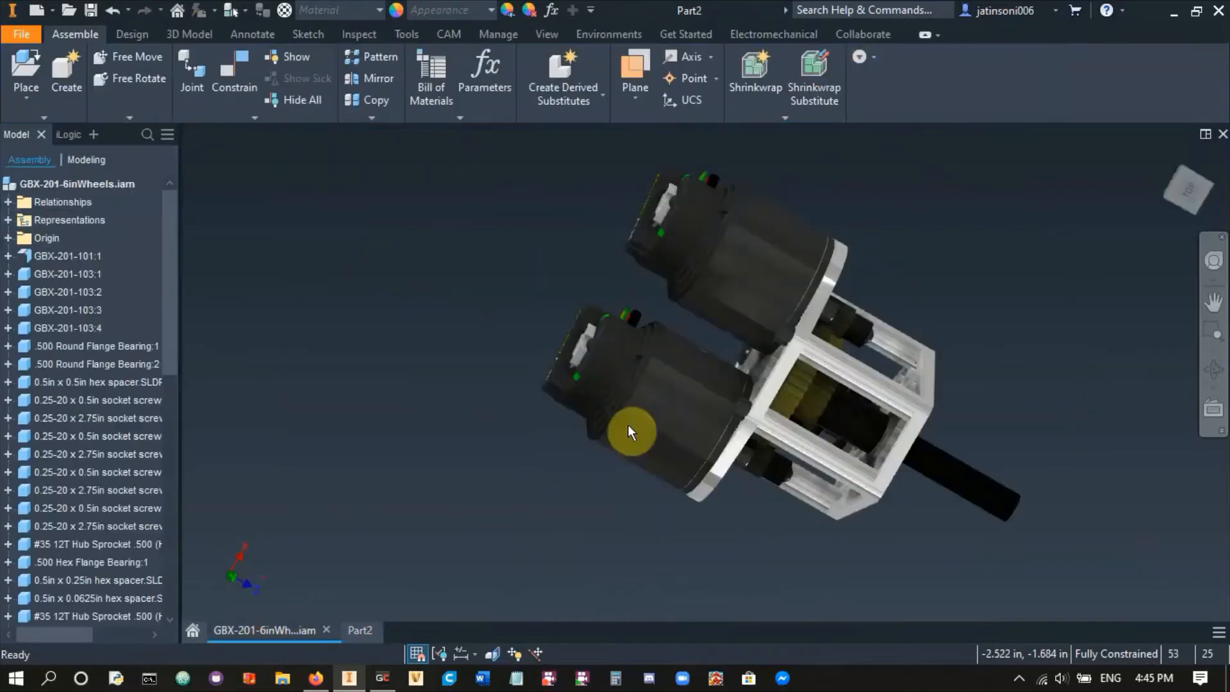
{"action": "left_click", "coordinate": [367, 632]}
{"action": "scroll", "coordinate": [822, 385], "scroll_direction": "down", "scroll_amount": 3}
{"action": "middle_click_drag", "start_coordinate": [782, 363], "coordinate": [710, 321]}
{"action": "scroll", "coordinate": [710, 321], "scroll_direction": "up", "scroll_amount": 3}
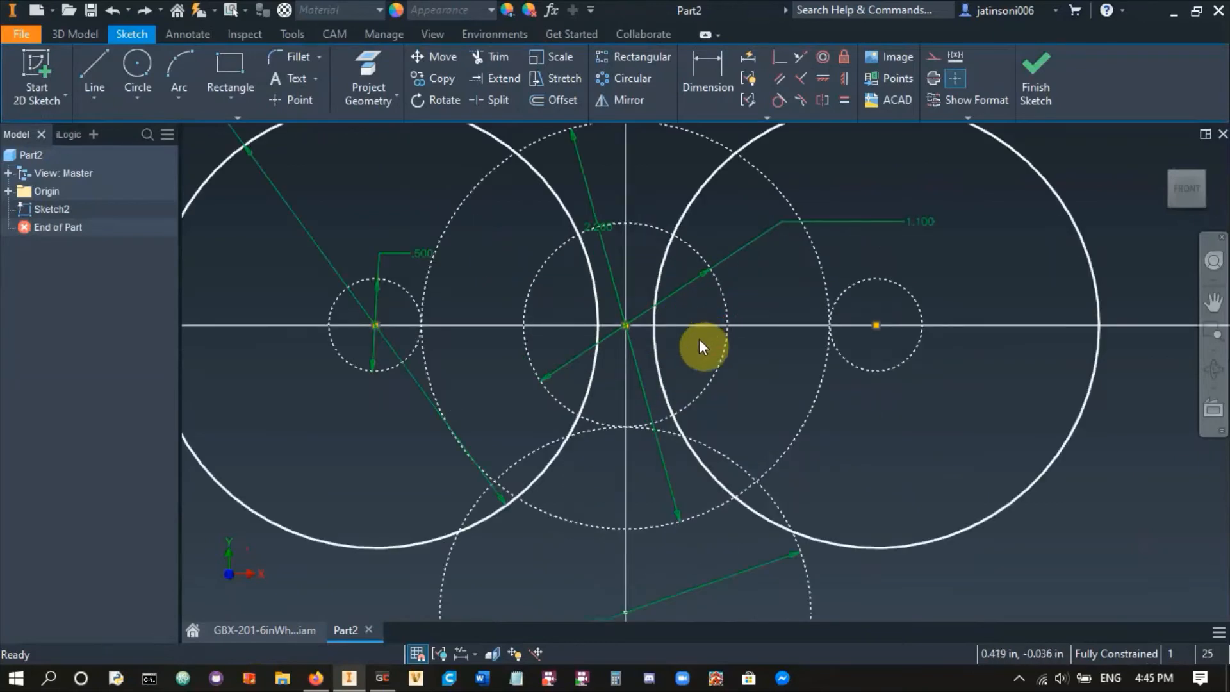
{"action": "scroll", "coordinate": [351, 405], "scroll_direction": "down", "scroll_amount": 2}
{"action": "middle_click_drag", "start_coordinate": [357, 411], "coordinate": [413, 383]}
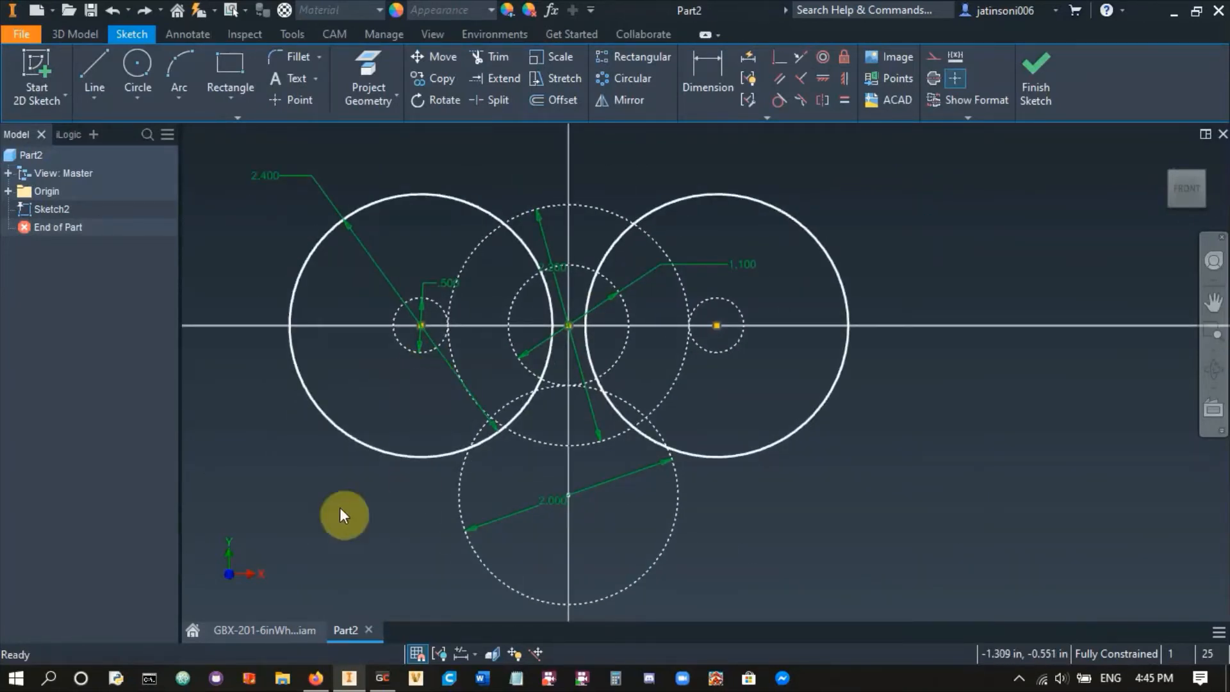
{"action": "left_click", "coordinate": [282, 623]}
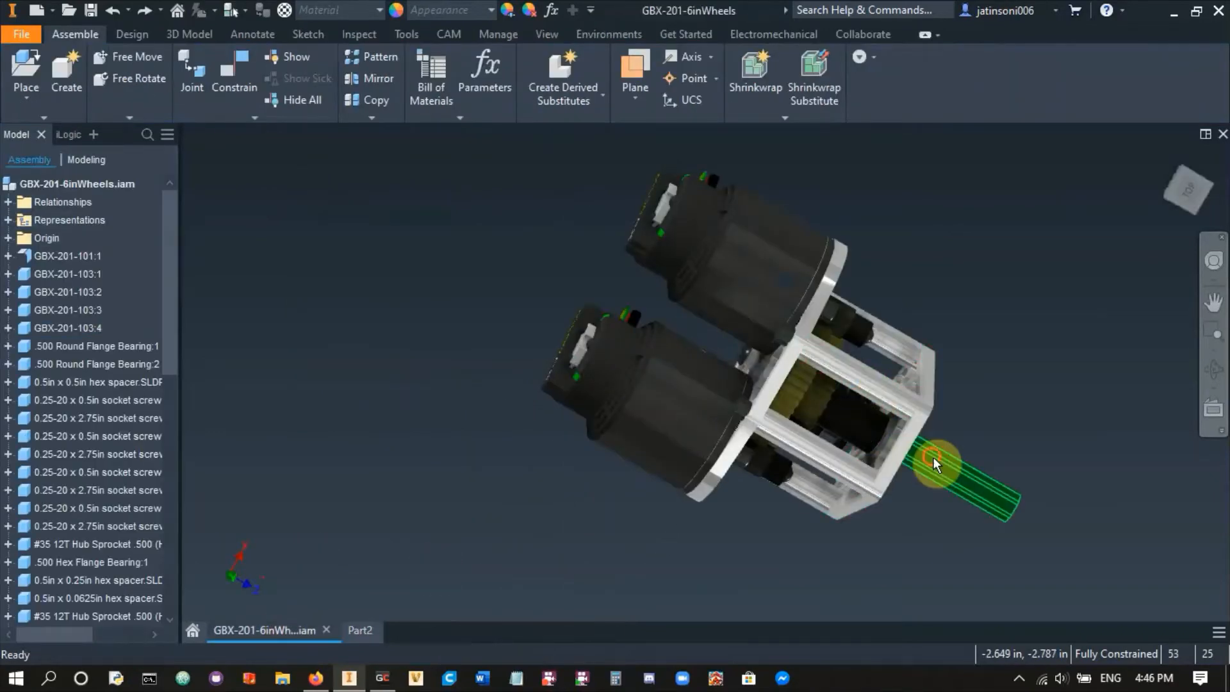
{"action": "left_click", "coordinate": [923, 466]}
{"action": "middle_click_drag", "start_coordinate": [905, 519], "coordinate": [846, 429], "text": "shift"}
{"action": "scroll", "coordinate": [849, 401], "scroll_direction": "up", "scroll_amount": 5}
{"action": "scroll", "coordinate": [878, 405], "scroll_direction": "down", "scroll_amount": 2}
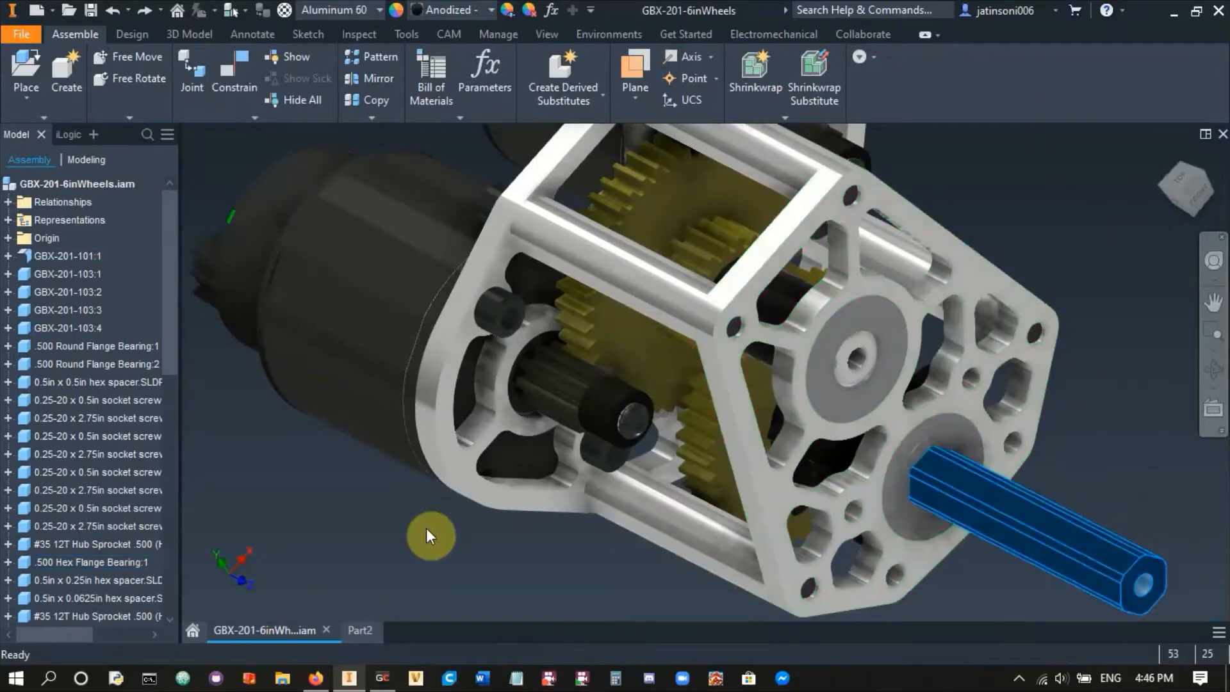
- In the Part2 sketch, draw a circle at the shared gear center and one about 1.2 in in diameter centered in the 2 in circle
{"action": "key", "text": "ctrl+Tab"}
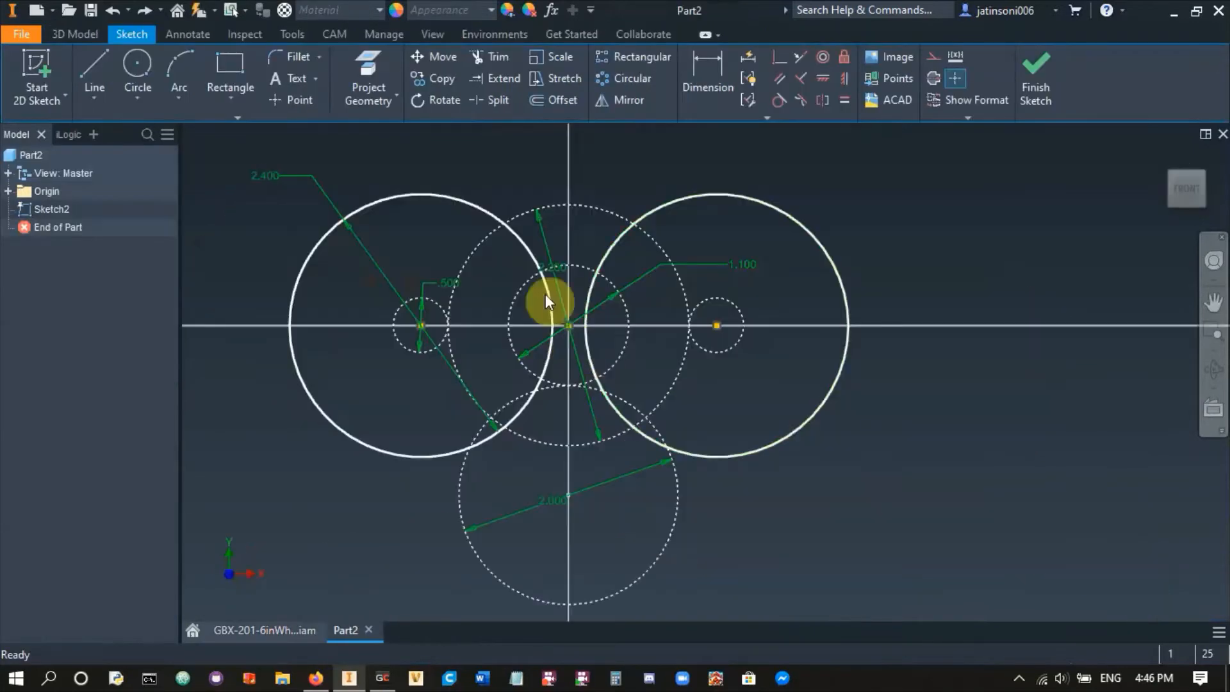
{"action": "left_click", "coordinate": [137, 68]}
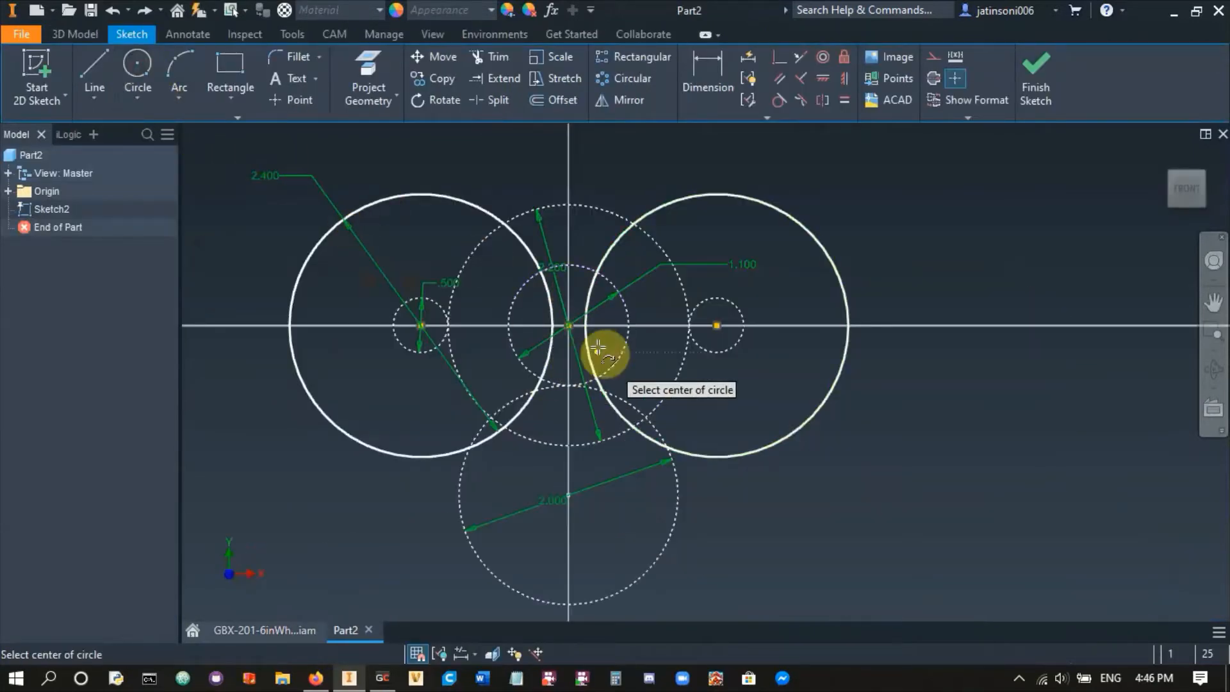
{"action": "left_click", "coordinate": [568, 327]}
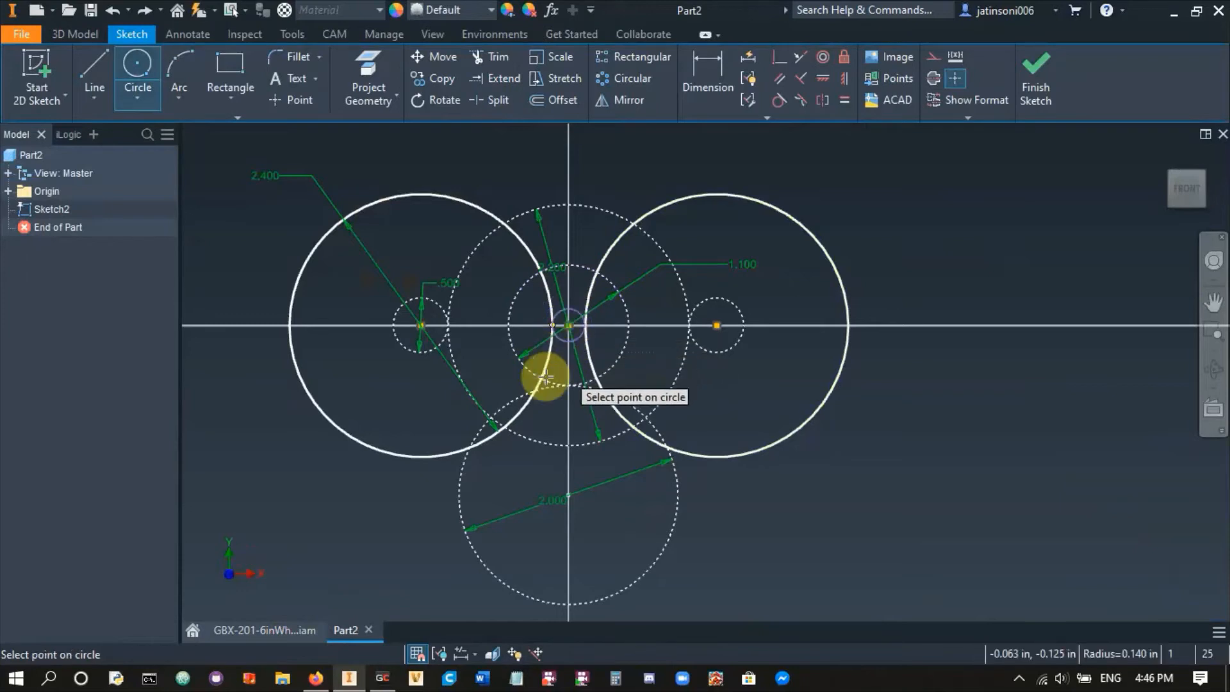
{"action": "left_click", "coordinate": [500, 366]}
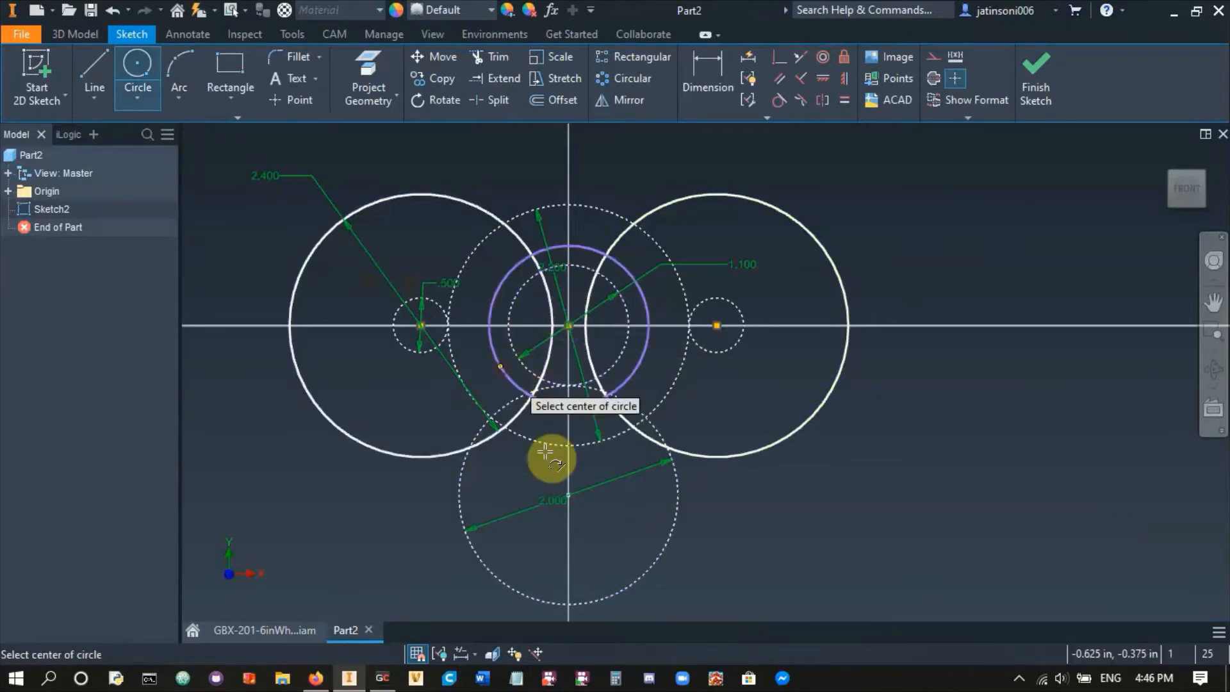
{"action": "left_click", "coordinate": [568, 494]}
{"action": "left_click", "coordinate": [603, 551]}
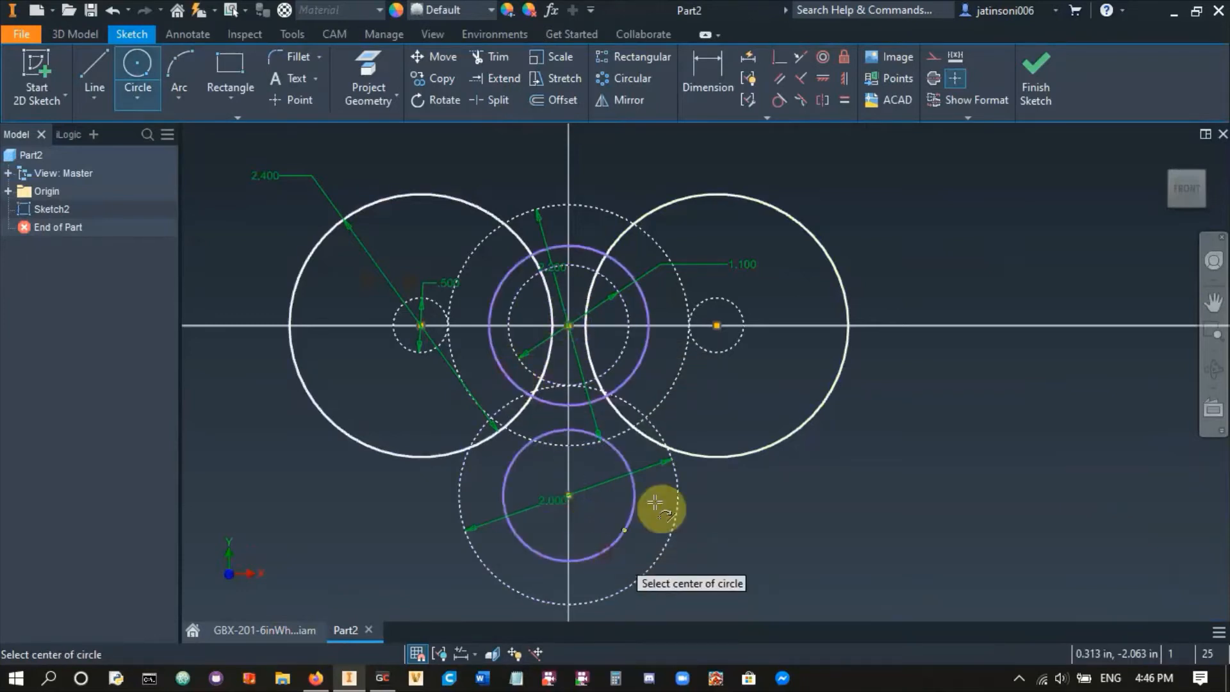
- Apply an Equal constraint to the two new bearing circles at the gear centers
{"action": "left_click", "coordinate": [841, 106]}
{"action": "left_click", "coordinate": [644, 343]}
{"action": "left_click", "coordinate": [636, 494]}
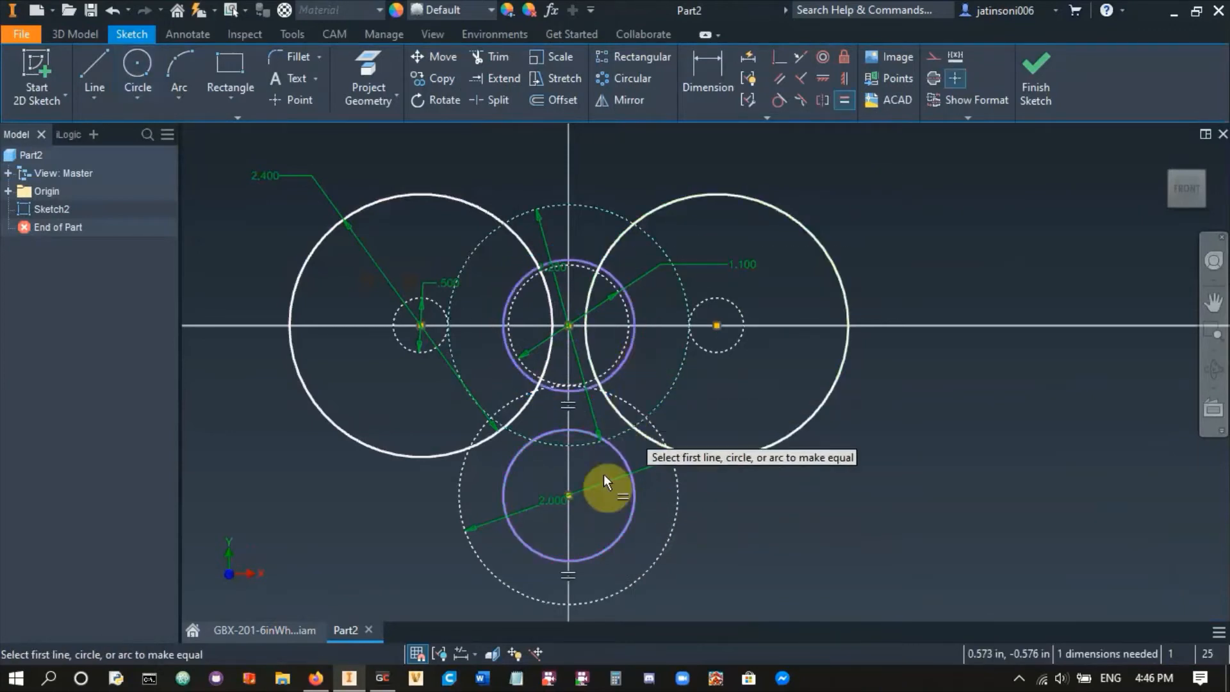
{"action": "key", "text": "Escape"}
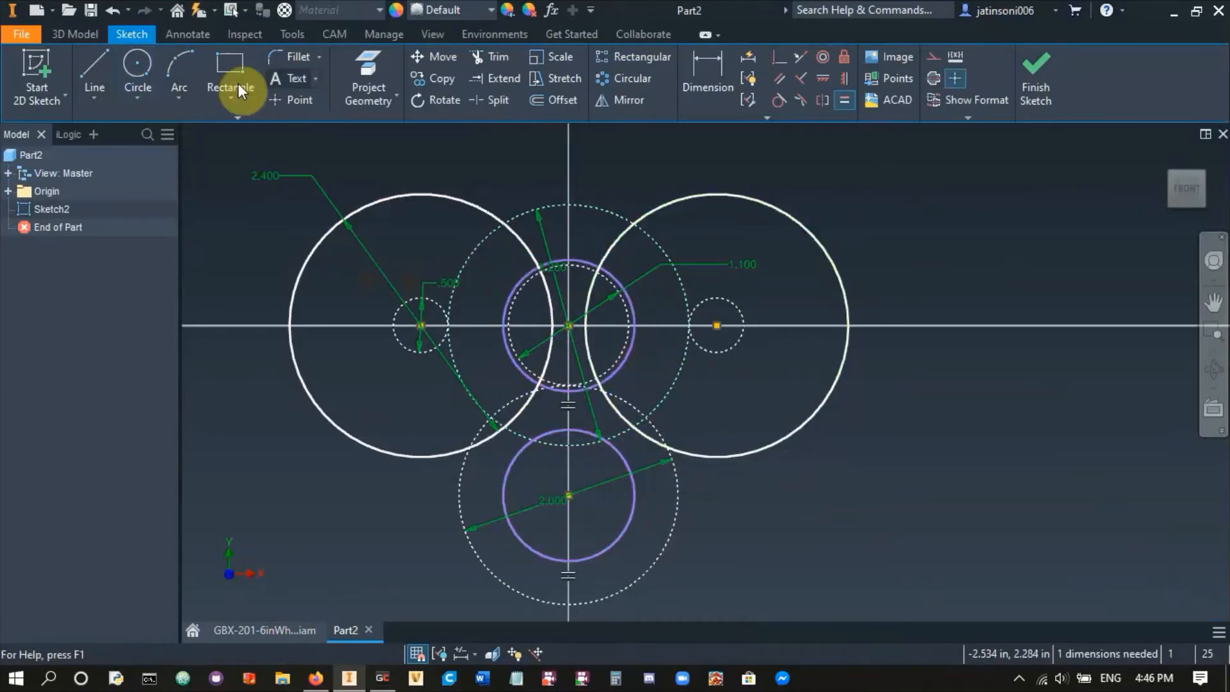
- Dimension the bearing circle at the shared gear center to a 1.125 in diameter
{"action": "left_click", "coordinate": [706, 70]}
{"action": "left_click", "coordinate": [582, 259]}
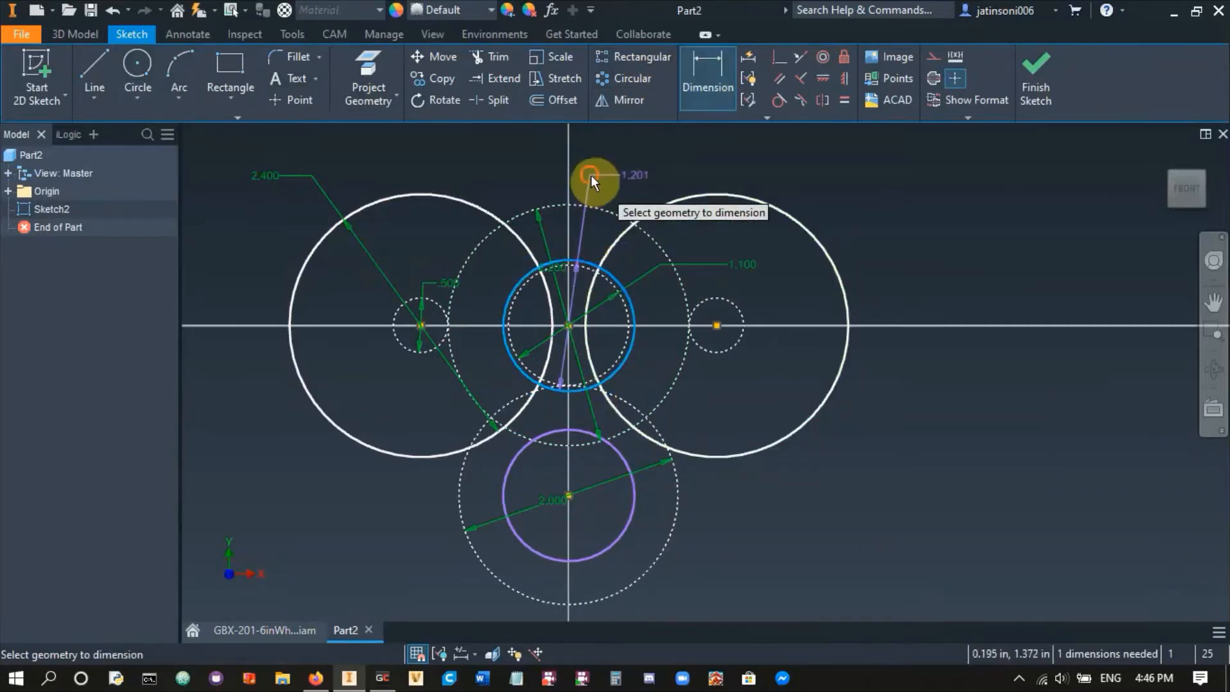
{"action": "left_click", "coordinate": [591, 175]}
{"action": "type", "text": "1.125"}
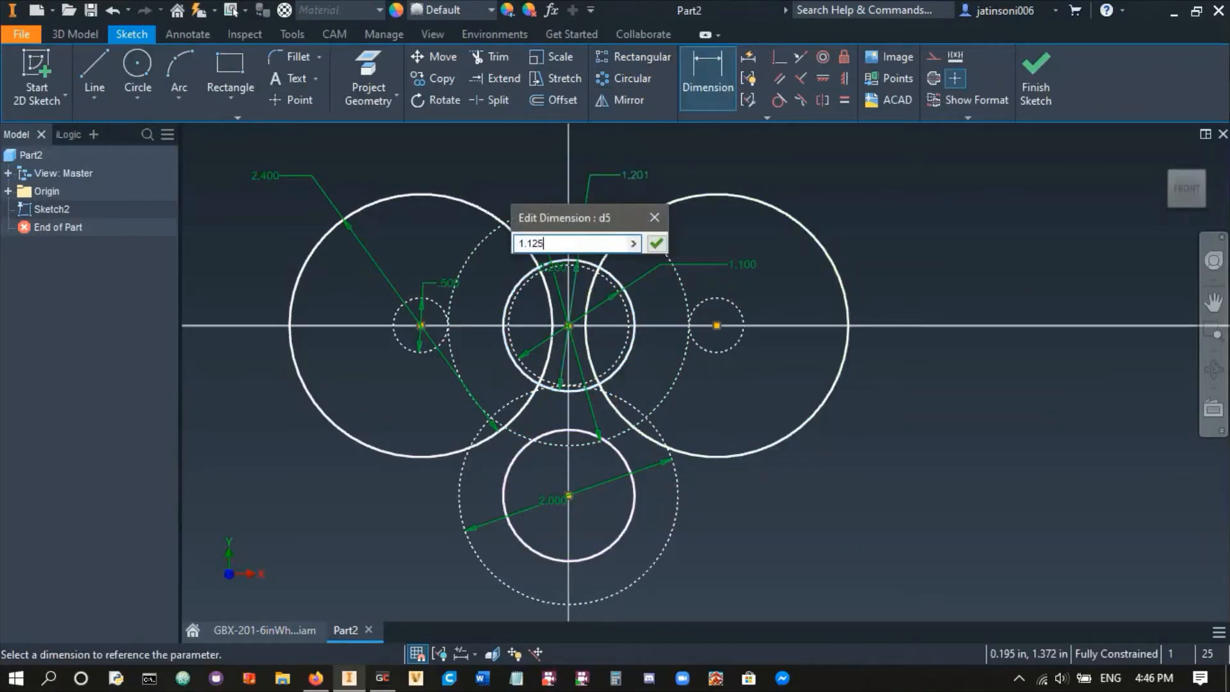
{"action": "key", "text": "Return"}
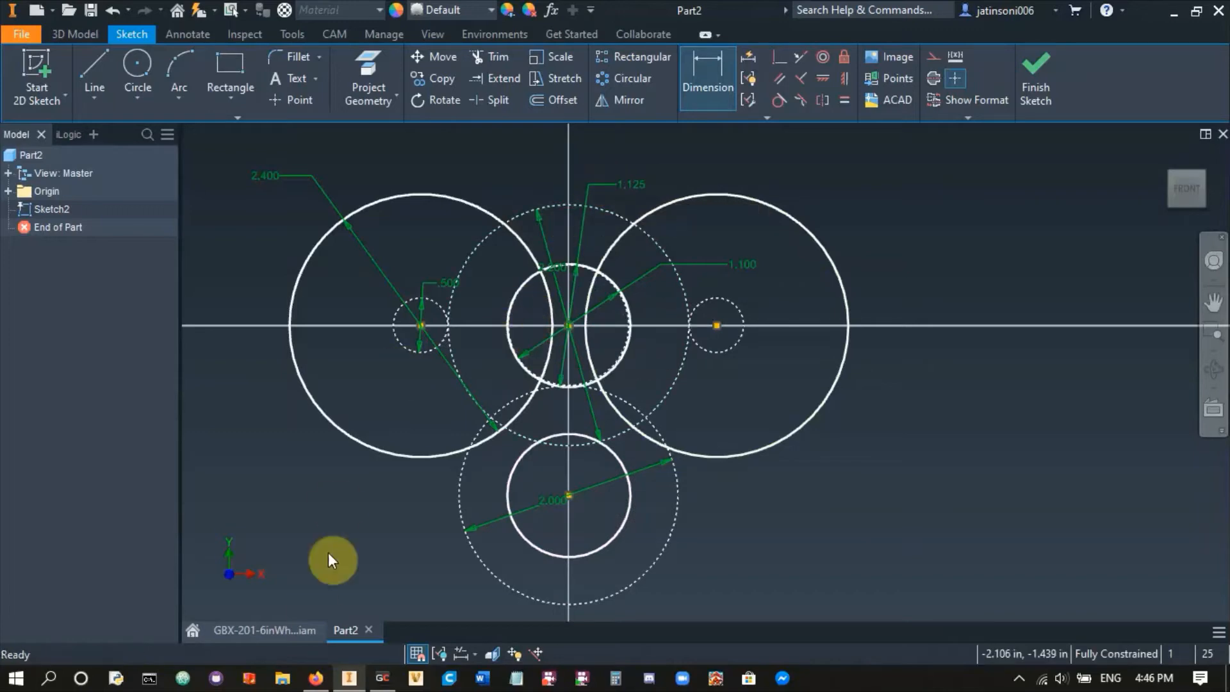
- Check the bearings in the GBX-201-6inWheels assembly and, from Part2, browse up to the library's Motion folder to open a part
{"action": "left_click", "coordinate": [283, 628]}
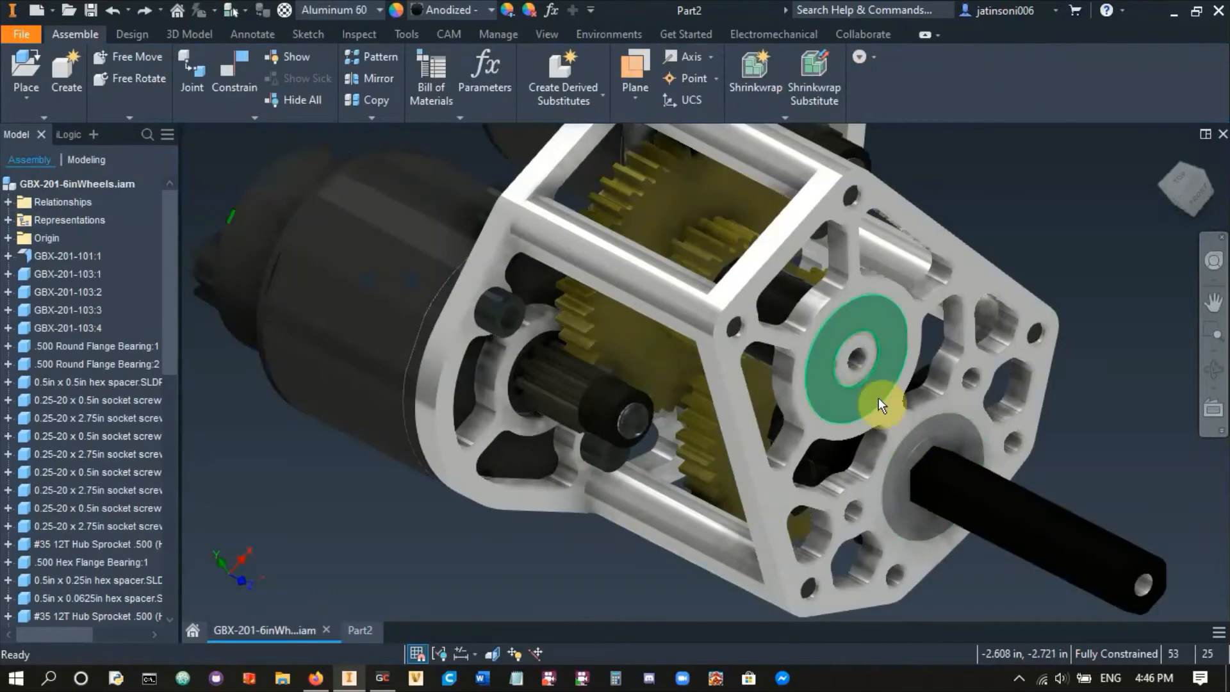
{"action": "left_click", "coordinate": [363, 629]}
{"action": "left_click", "coordinate": [71, 9]}
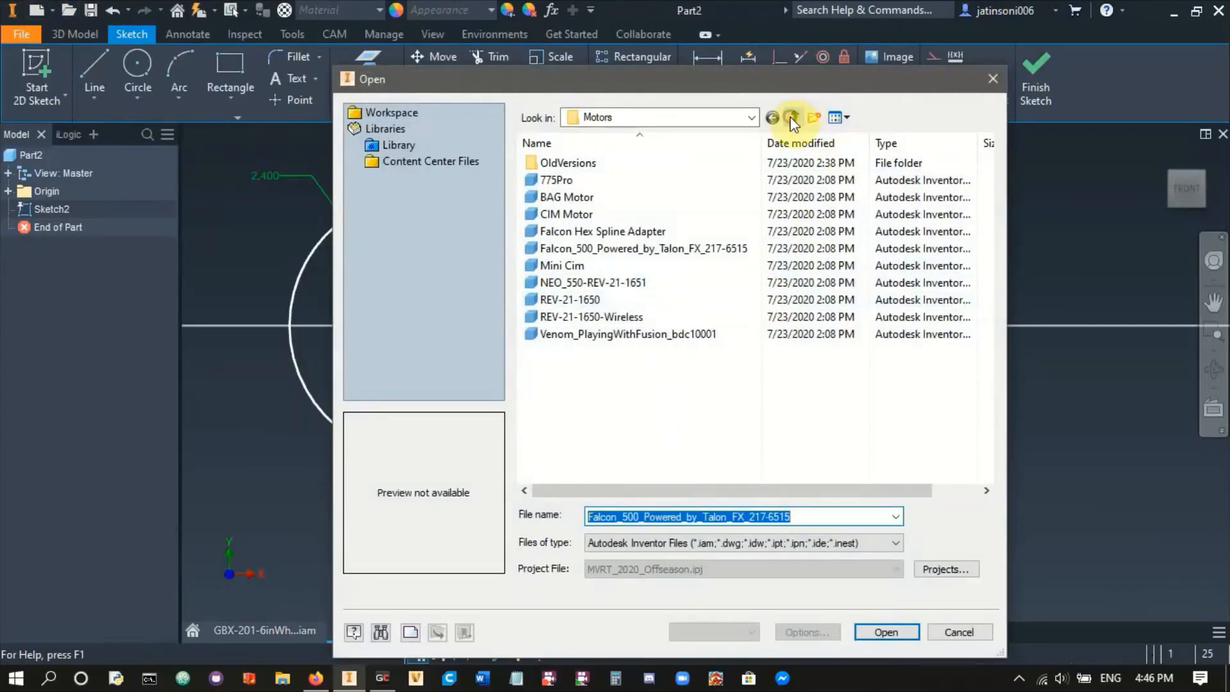
{"action": "left_click", "coordinate": [790, 116]}
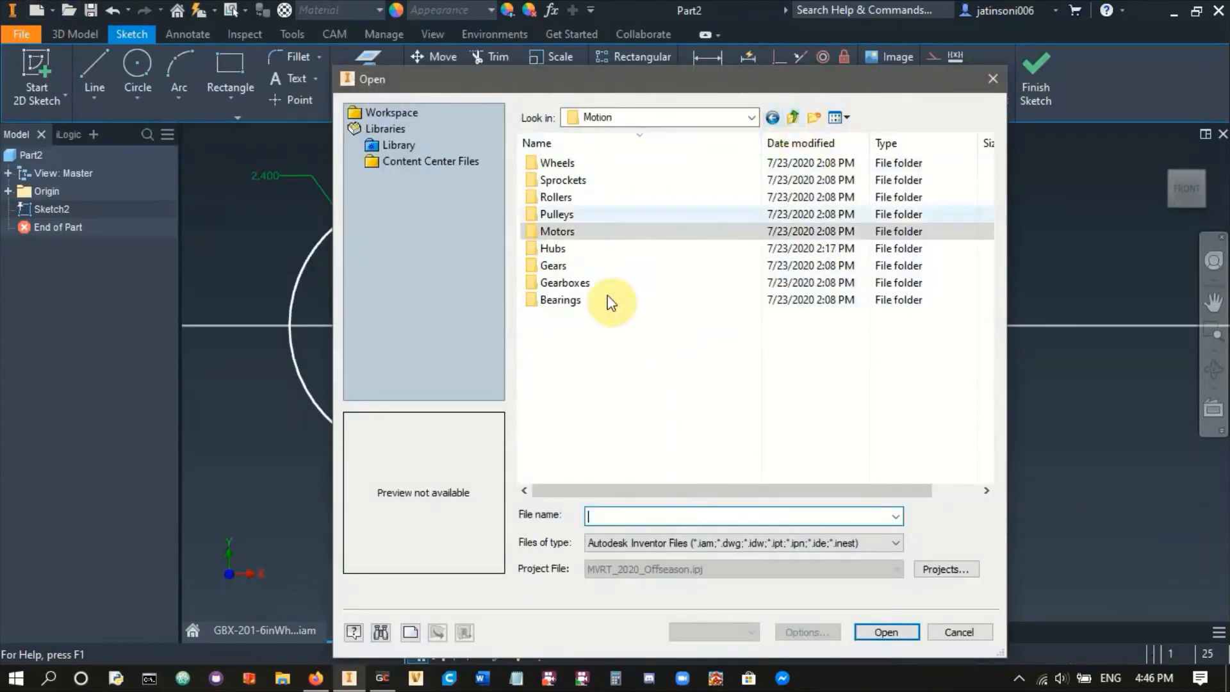
- Open the .500 Hex Flange Bearing part from the Bearings folder and view its underside
{"action": "double_click", "coordinate": [574, 299]}
{"action": "left_click", "coordinate": [589, 235]}
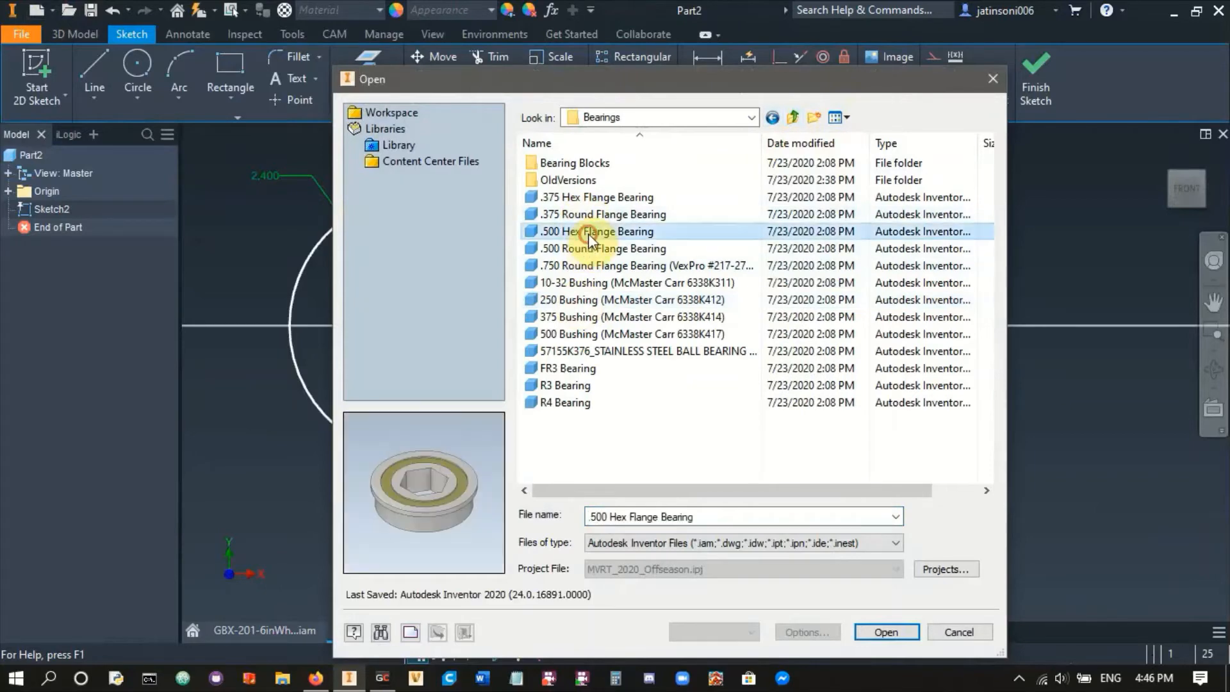
{"action": "left_click", "coordinate": [894, 632]}
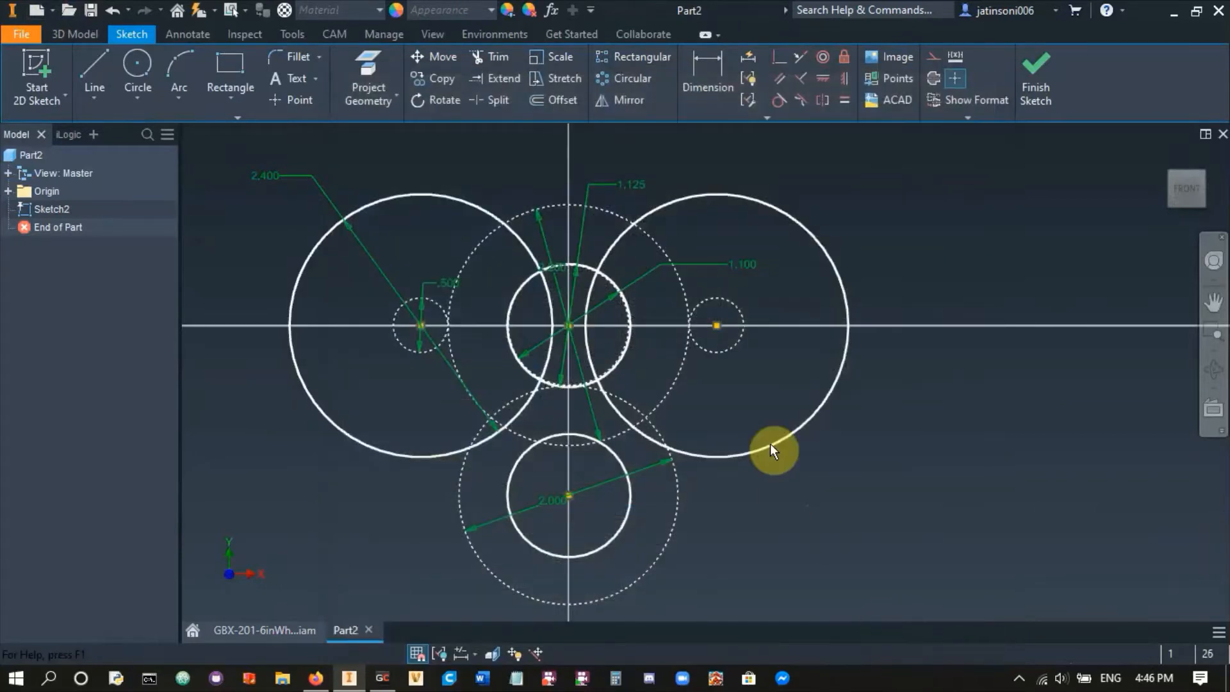
{"action": "middle_click_drag", "start_coordinate": [443, 512], "coordinate": [438, 446], "text": "shift"}
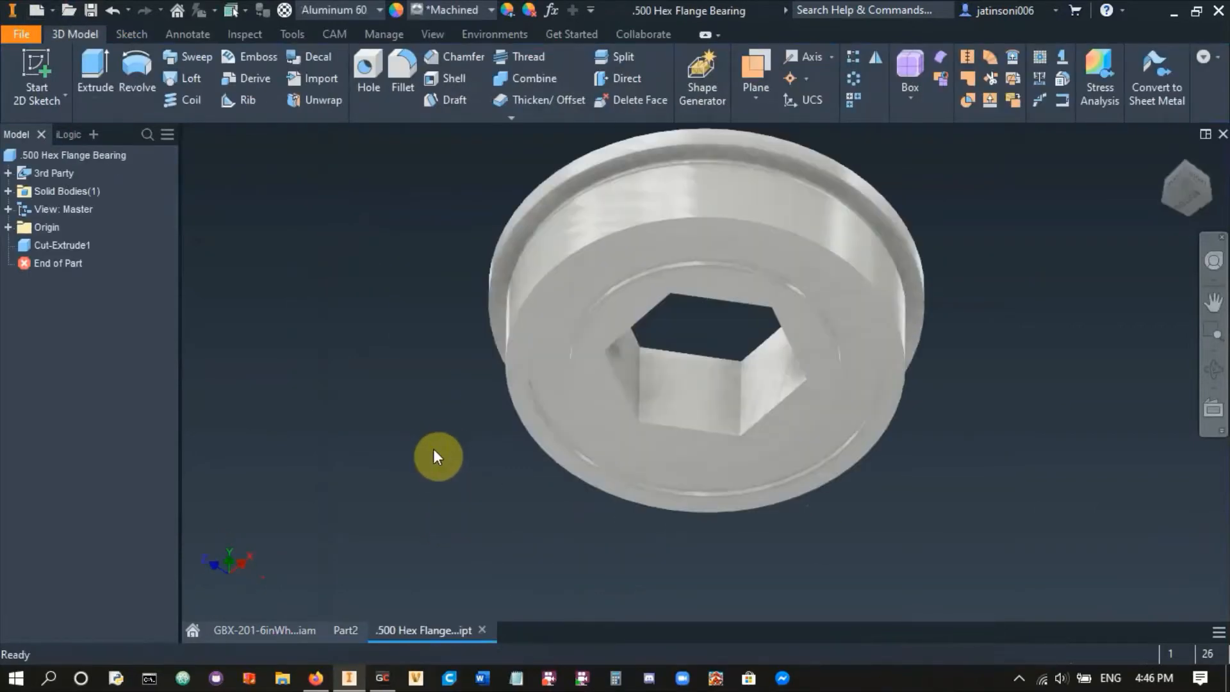
- Measure the diameter of the hex bearing's outer body edge, then close the bearing part
{"action": "left_click", "coordinate": [294, 30]}
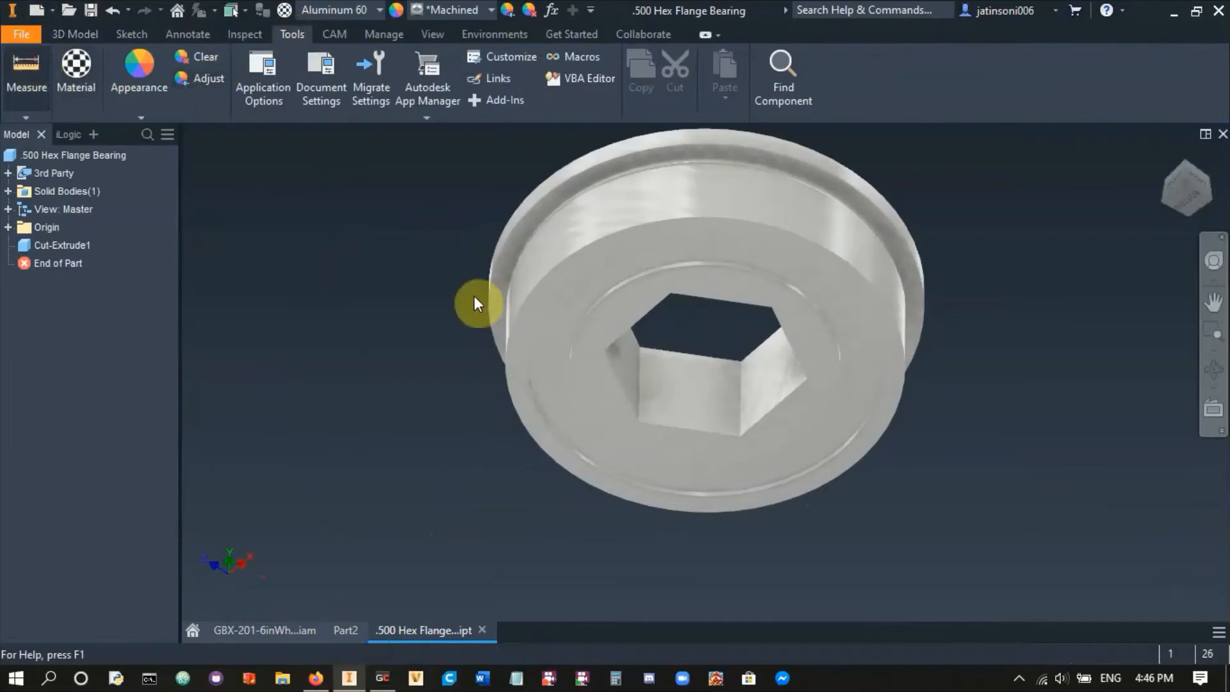
{"action": "key", "text": "m"}
{"action": "left_click", "coordinate": [572, 252]}
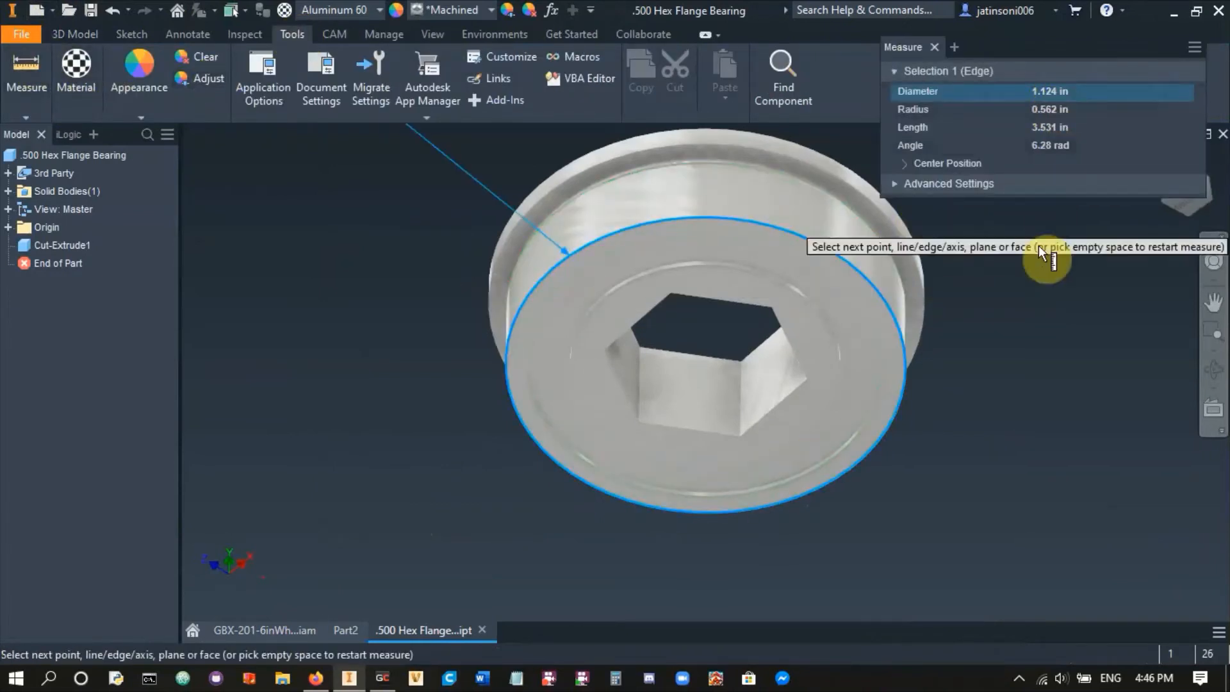
{"action": "key", "text": "Escape"}
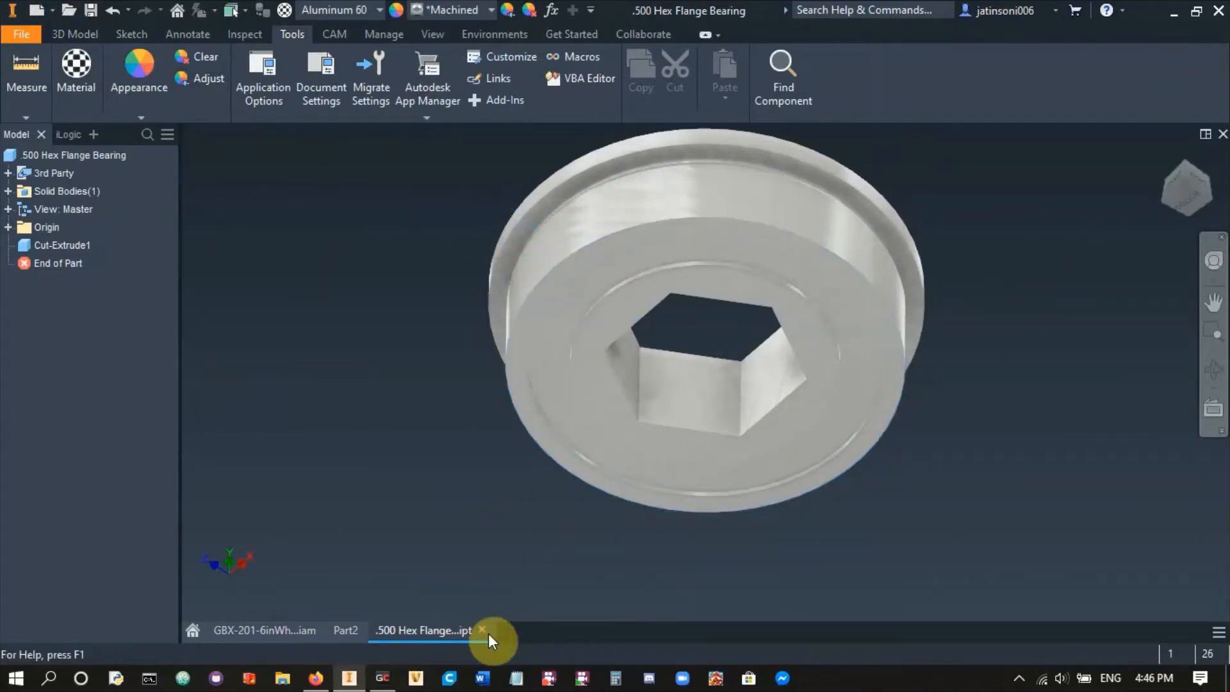
{"action": "left_click", "coordinate": [483, 629]}
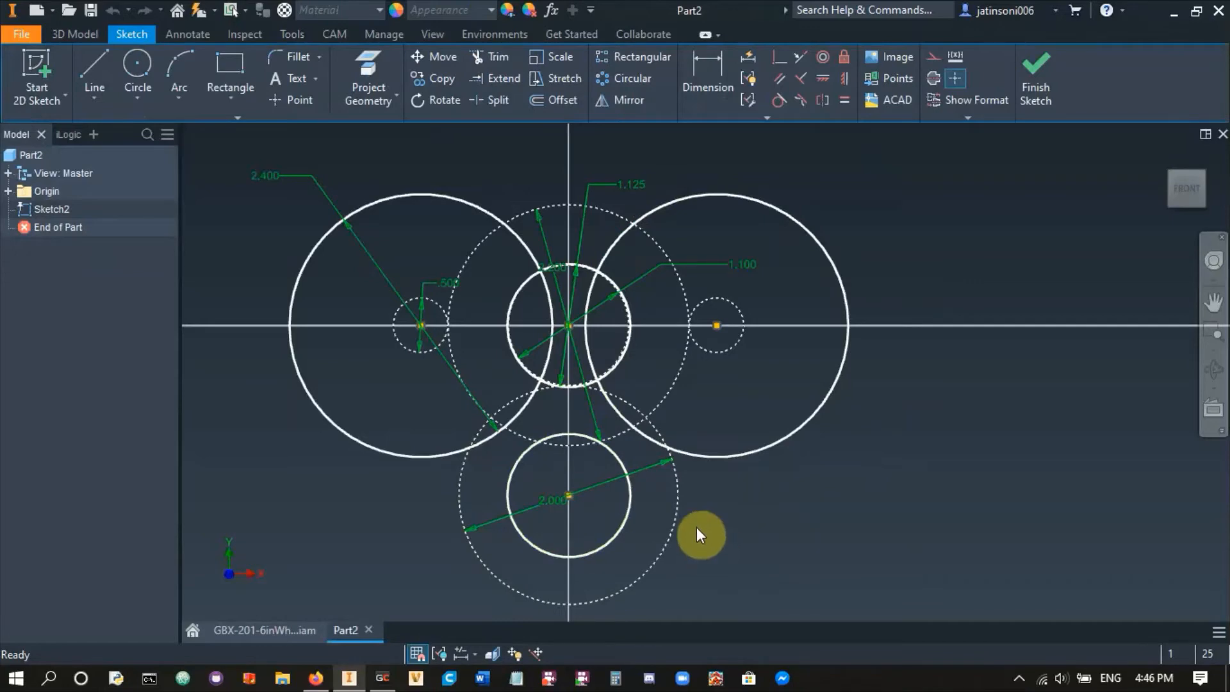
- Examine how the motor pinion passes through the hole in plate GBX-201-101 in the GBX-201-6inWheels assembly
{"action": "middle_click_drag", "start_coordinate": [706, 544], "coordinate": [772, 497]}
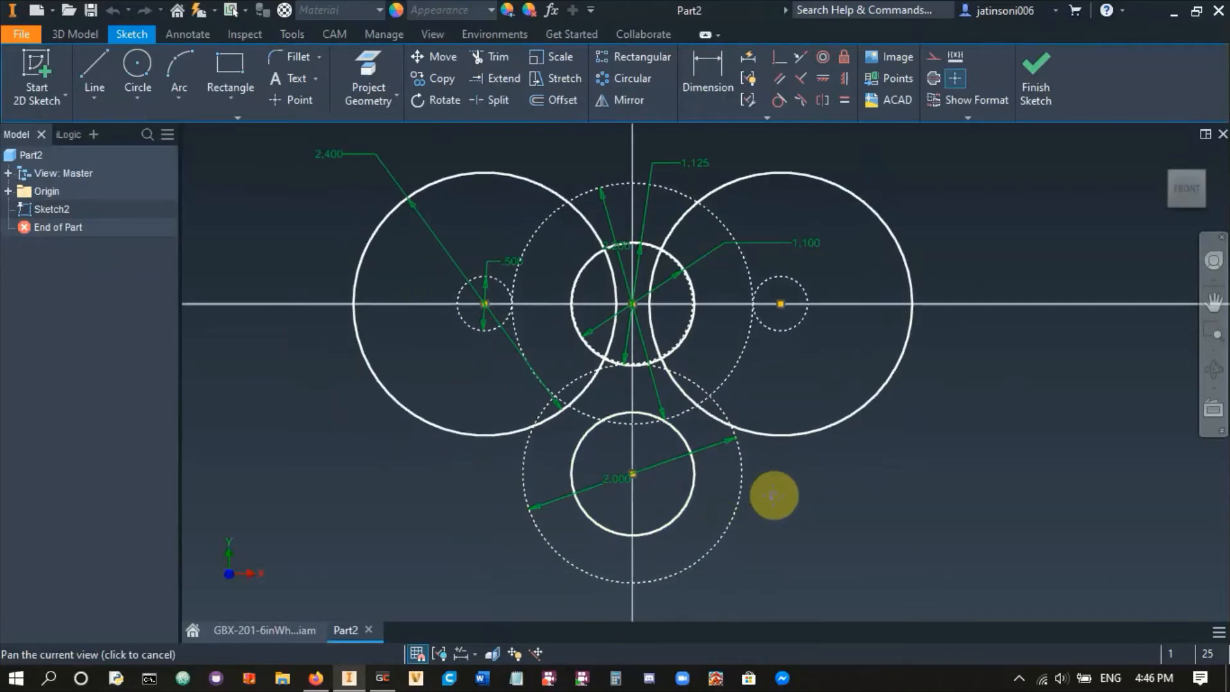
{"action": "left_click", "coordinate": [286, 628]}
{"action": "middle_click_drag", "start_coordinate": [518, 517], "coordinate": [545, 517], "text": "shift"}
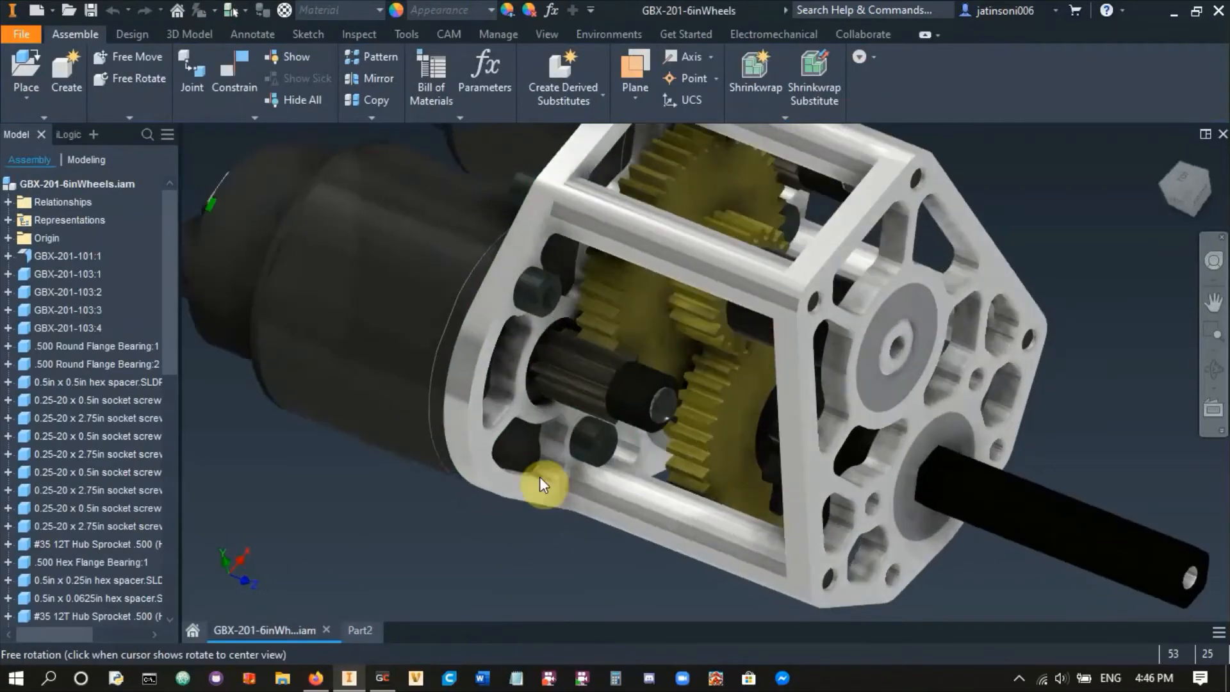
{"action": "scroll", "coordinate": [549, 365], "scroll_direction": "up", "scroll_amount": 8}
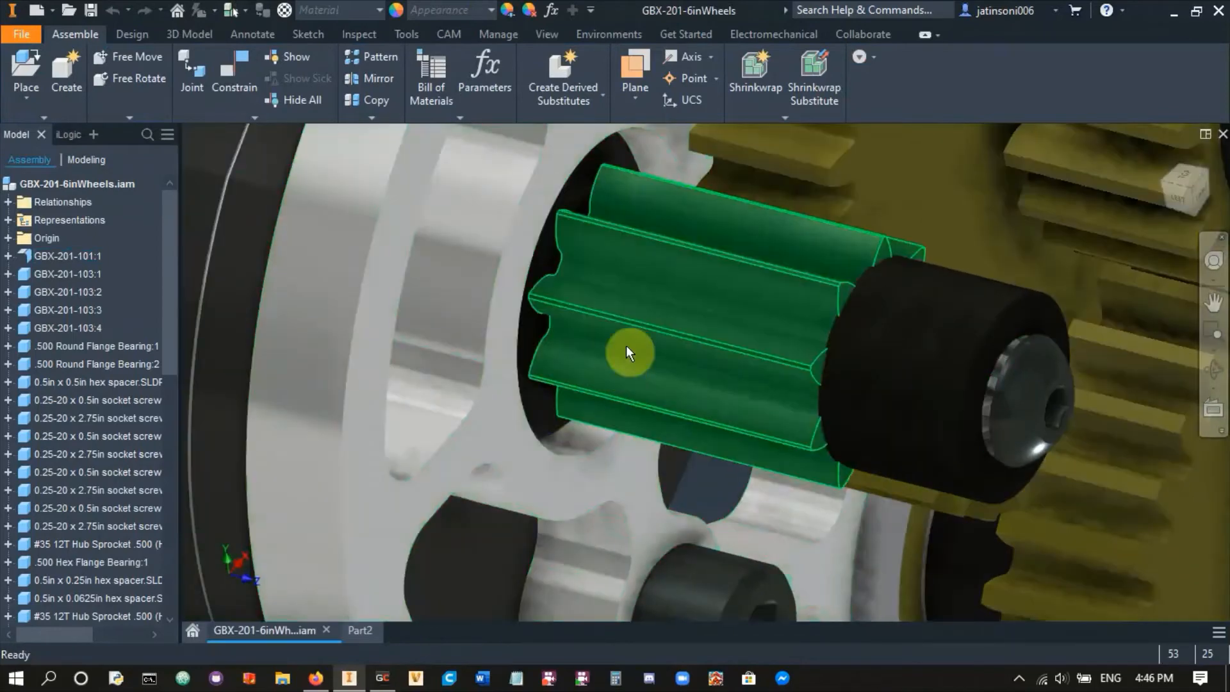
{"action": "mouse_move", "coordinate": [629, 353]}
{"action": "middle_mouse_down", "text": "shift"}
{"action": "mouse_move", "coordinate": [631, 406]}
{"action": "mouse_move", "coordinate": [632, 366]}
{"action": "middle_mouse_up", "text": "shift"}
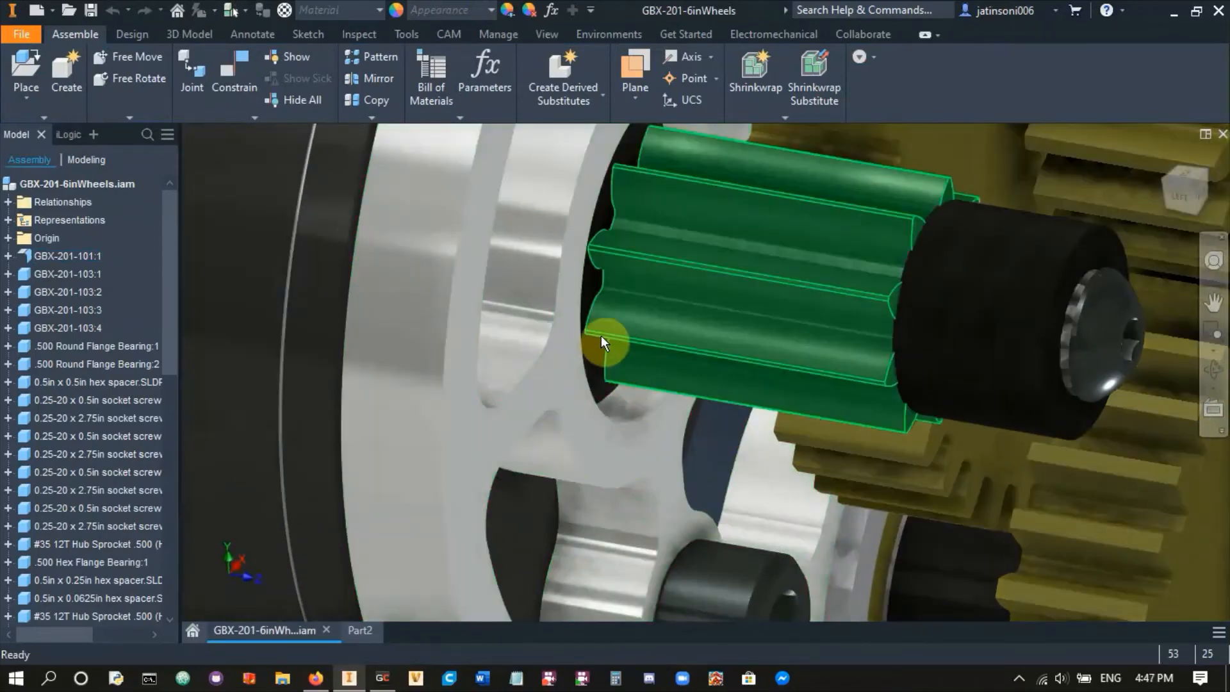
{"action": "scroll", "coordinate": [555, 311], "scroll_direction": "down", "scroll_amount": 6}
{"action": "middle_click_drag", "start_coordinate": [564, 320], "coordinate": [631, 374], "text": "shift"}
{"action": "scroll", "coordinate": [683, 334], "scroll_direction": "up", "scroll_amount": 7}
{"action": "scroll", "coordinate": [615, 333], "scroll_direction": "up", "scroll_amount": 3}
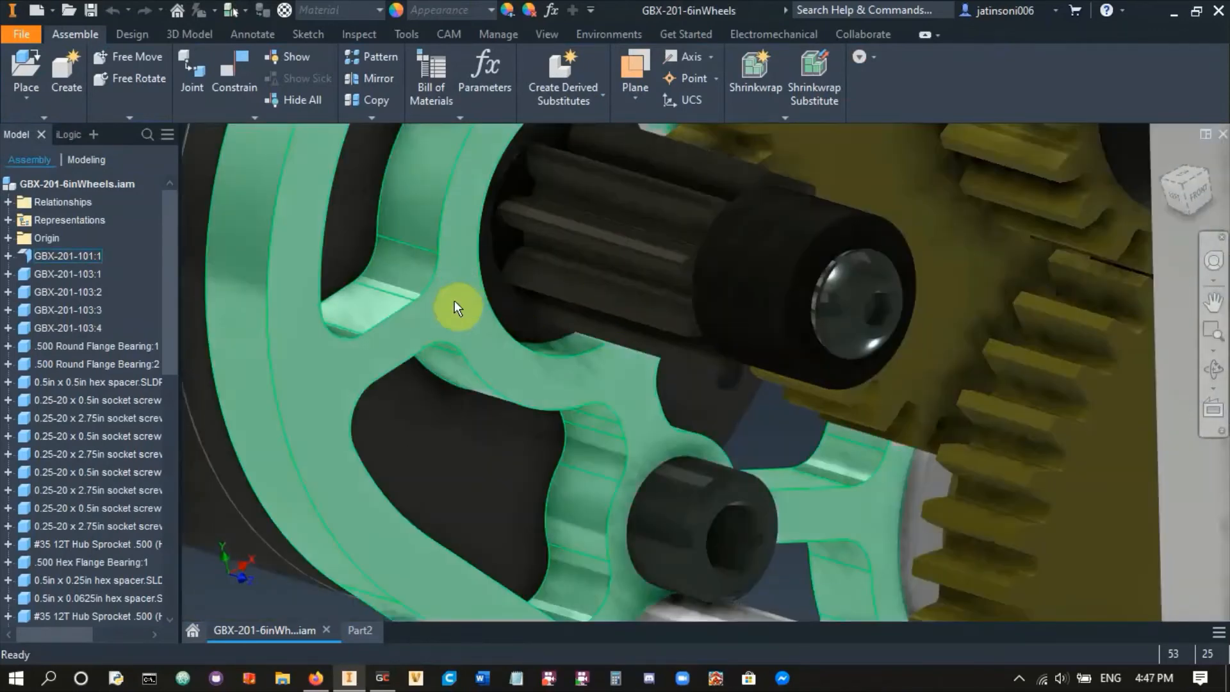
{"action": "left_click", "coordinate": [455, 301]}
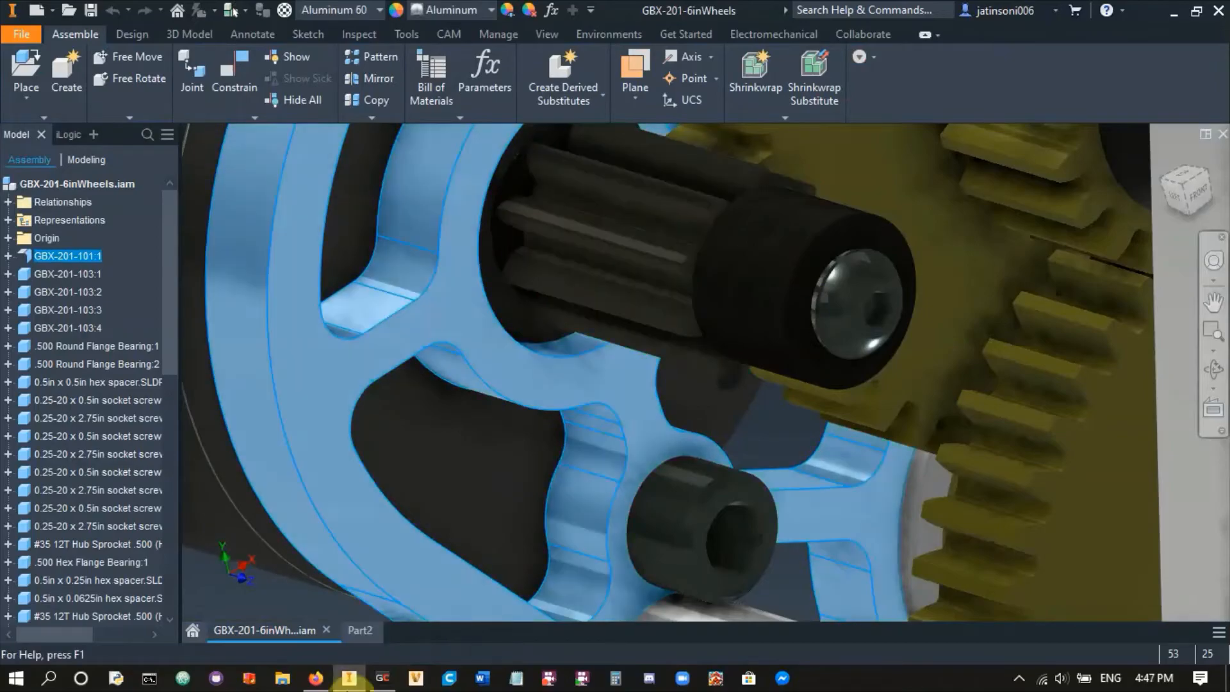
- Switch to Firefox and examine the pitch and outer diameter details in the VEXpro 1/2" hex bore gear drawing
{"action": "left_click", "coordinate": [316, 678]}
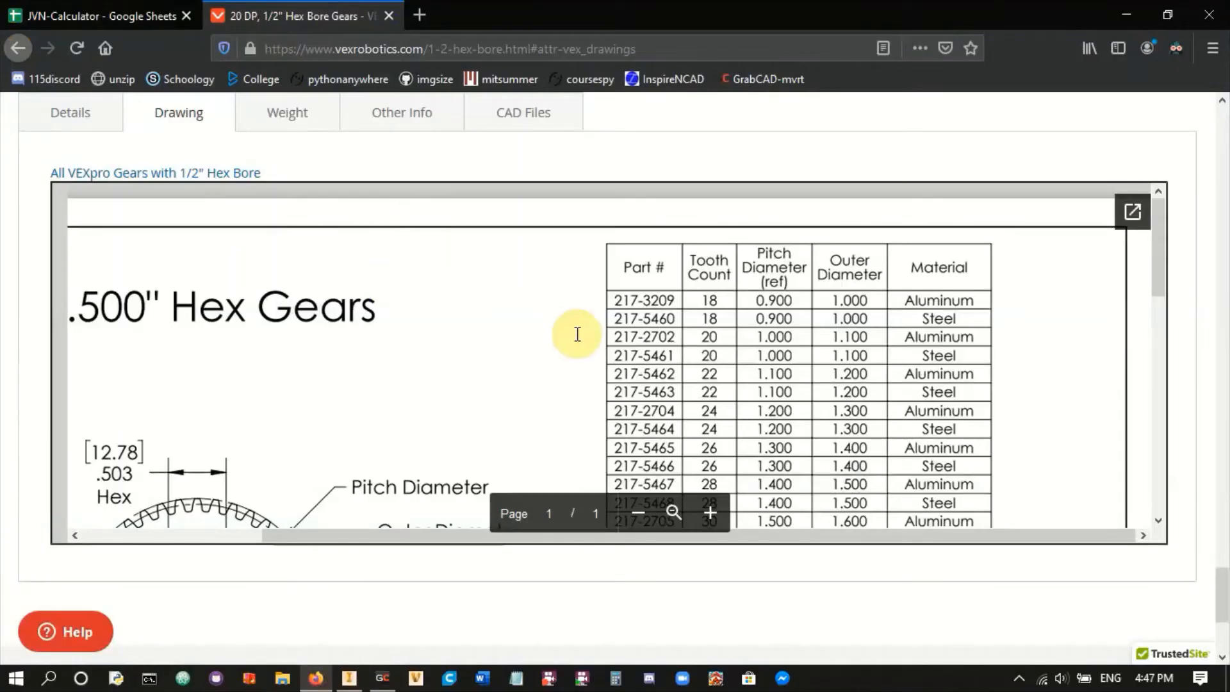
{"action": "scroll", "coordinate": [449, 388], "scroll_direction": "down", "scroll_amount": 3}
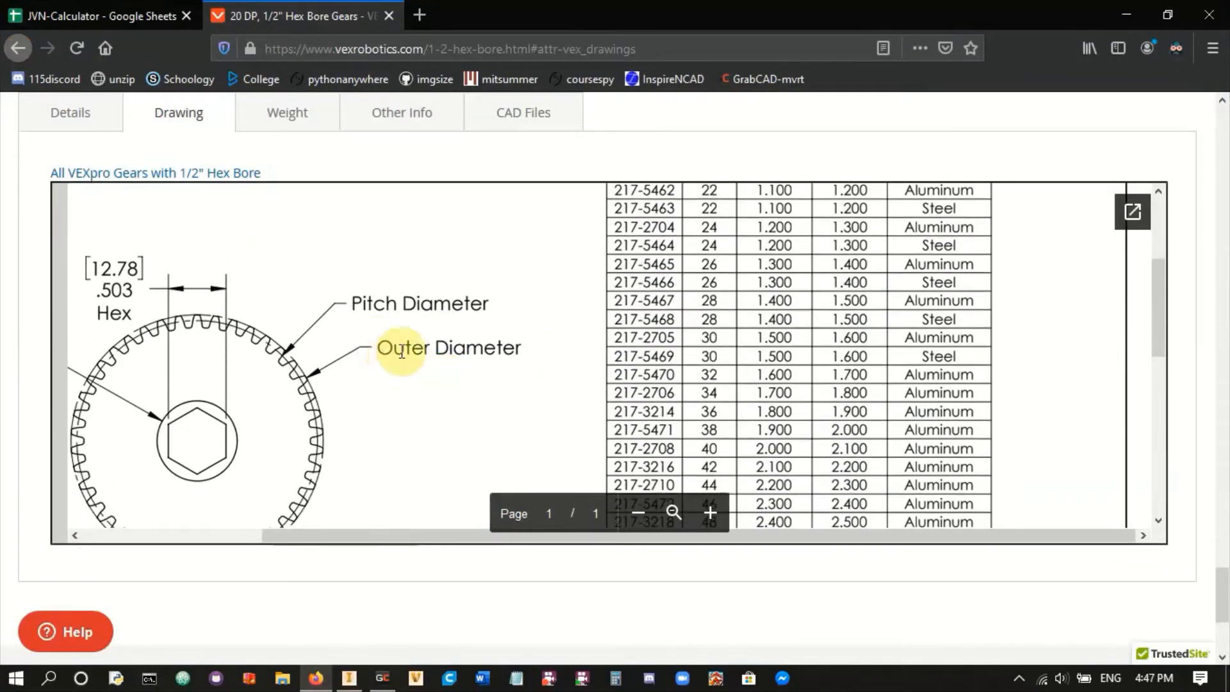
{"action": "scroll", "coordinate": [383, 395], "scroll_direction": "up", "scroll_amount": 5}
- Try to open a VEX motor pinions page in a new browser tab from the suggestions for "motor"
{"action": "left_click", "coordinate": [422, 16]}
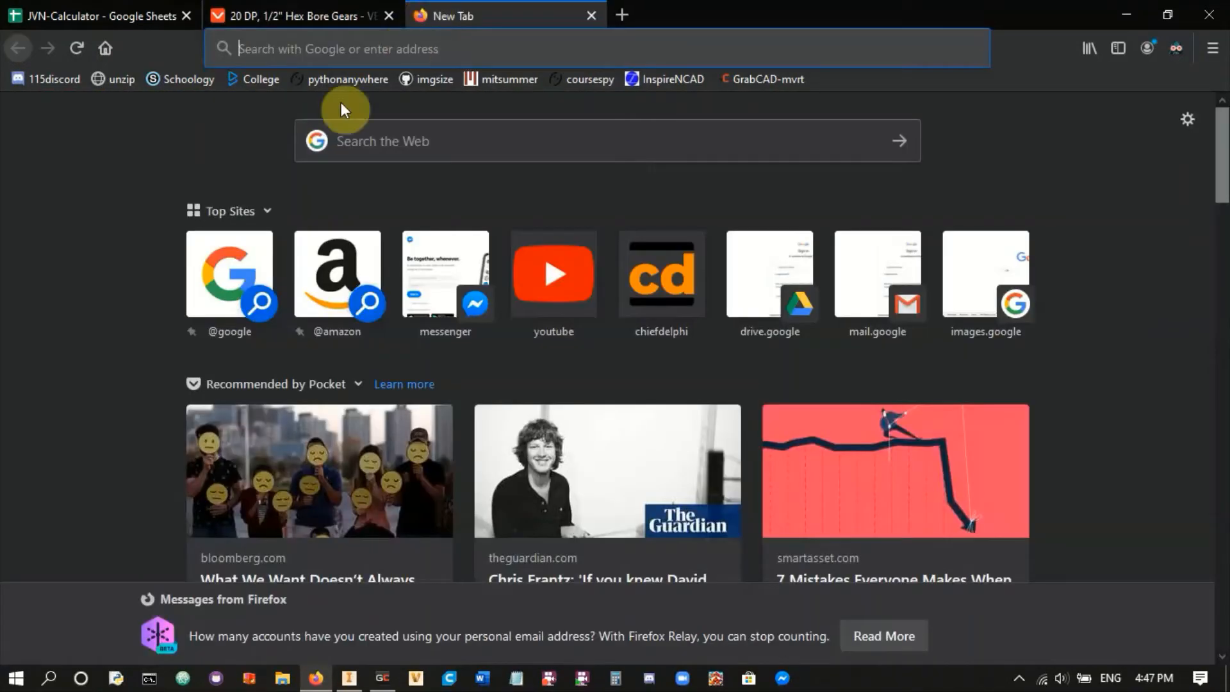
{"action": "type", "text": "tor"}
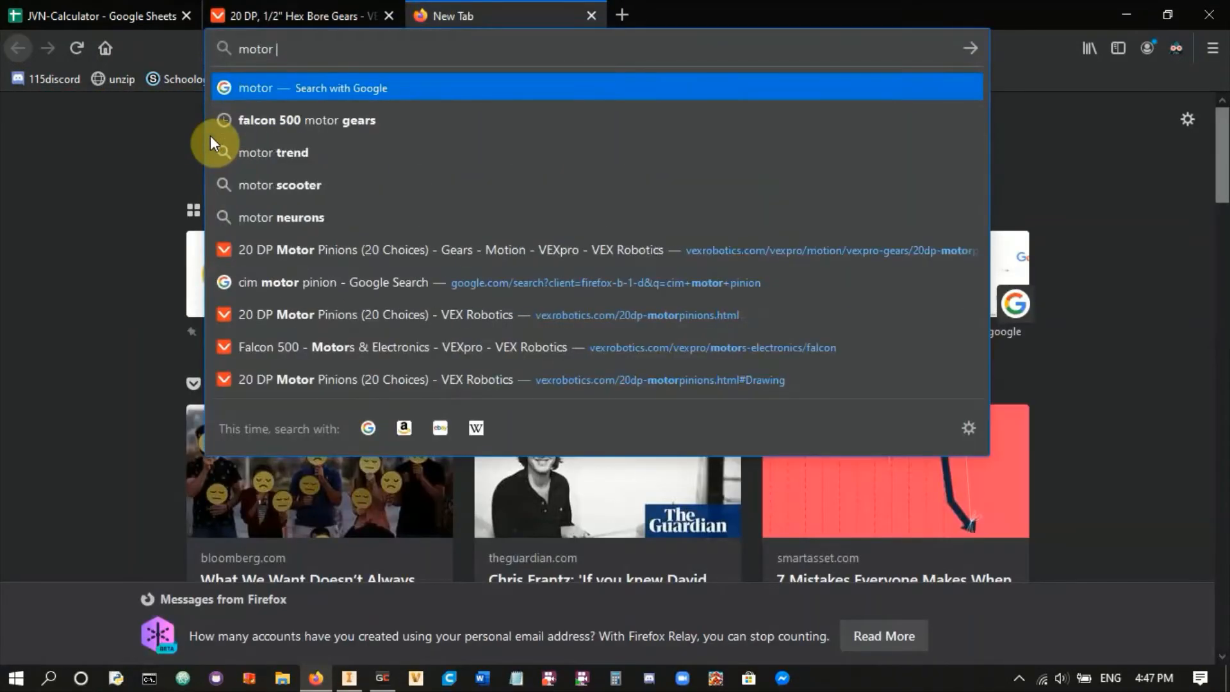
{"action": "key", "text": "Down"}
{"action": "key", "text": "Down"}
{"action": "key", "text": "Down"}
{"action": "key", "text": "Down"}
{"action": "key", "text": "Down"}
{"action": "key", "text": "Return"}
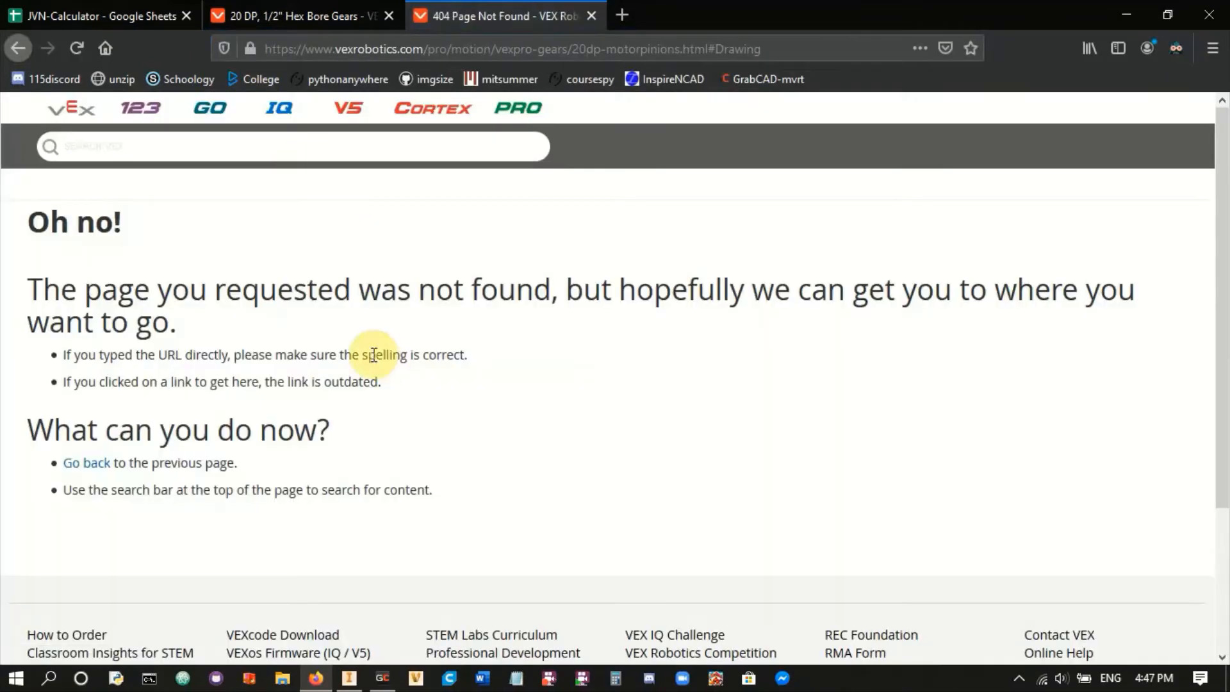
{"action": "left_click", "coordinate": [17, 48]}
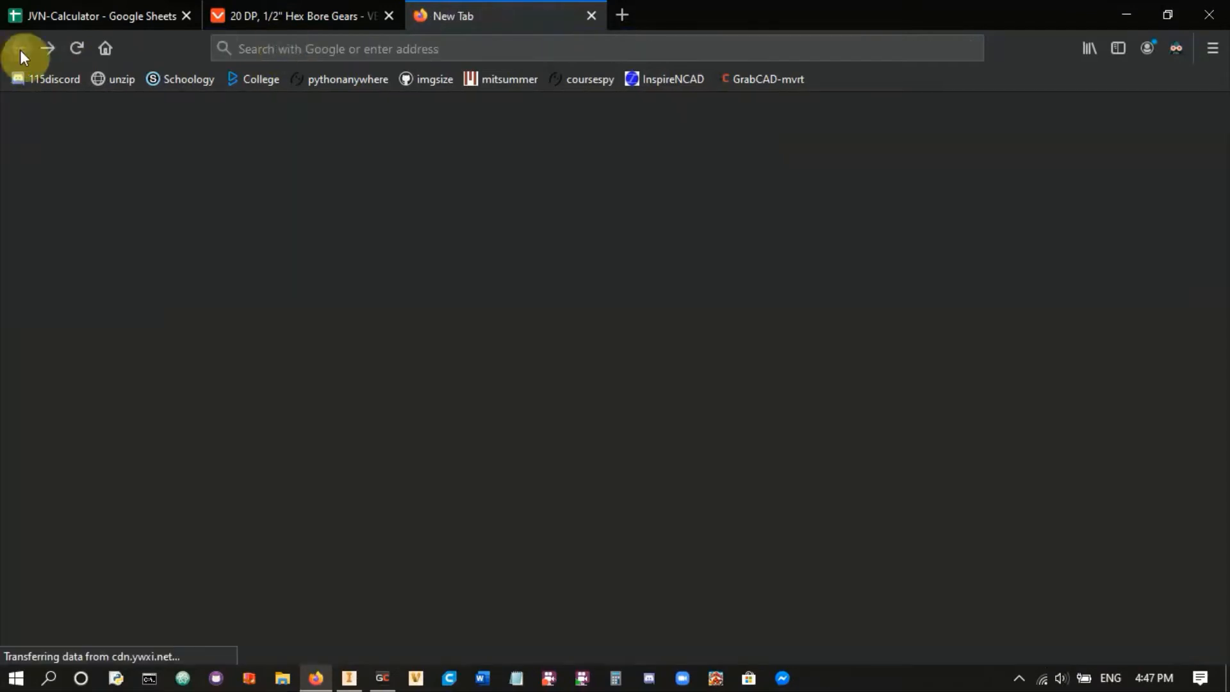
- Look up "20 dp moto" and open the suggested VEX Robotics 20 DP Motor Pinions page
{"action": "left_click", "coordinate": [354, 43]}
{"action": "type", "text": "20"}
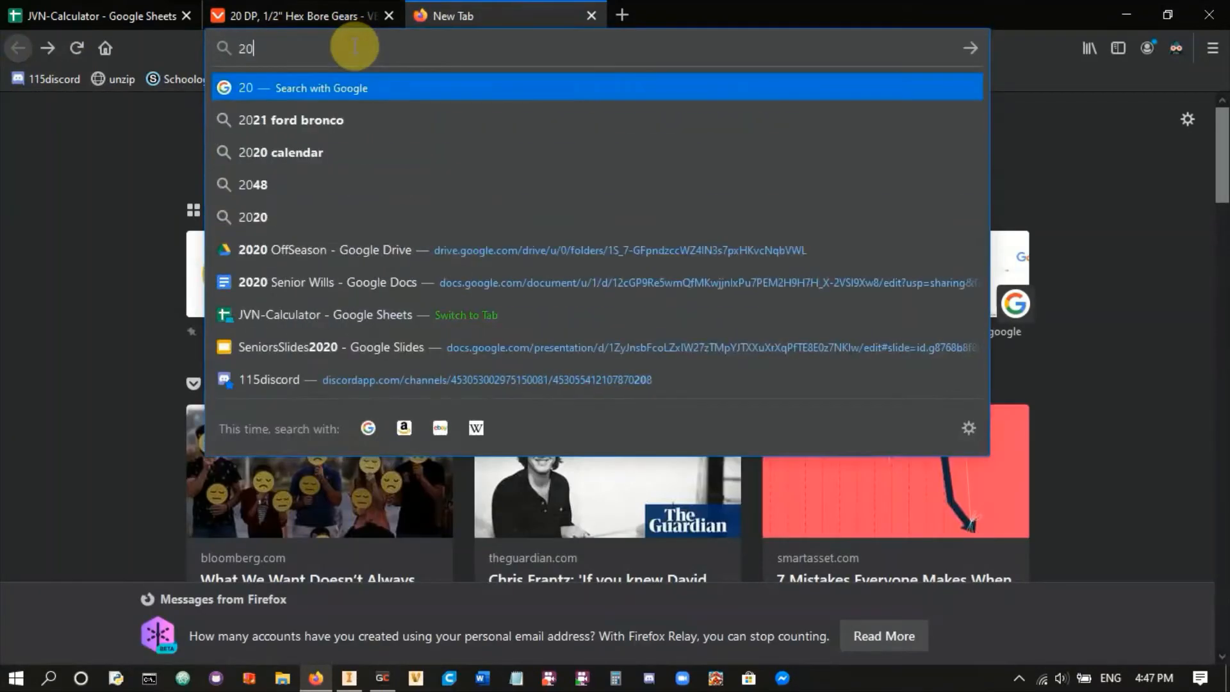
{"action": "type", "text": " dp moto"}
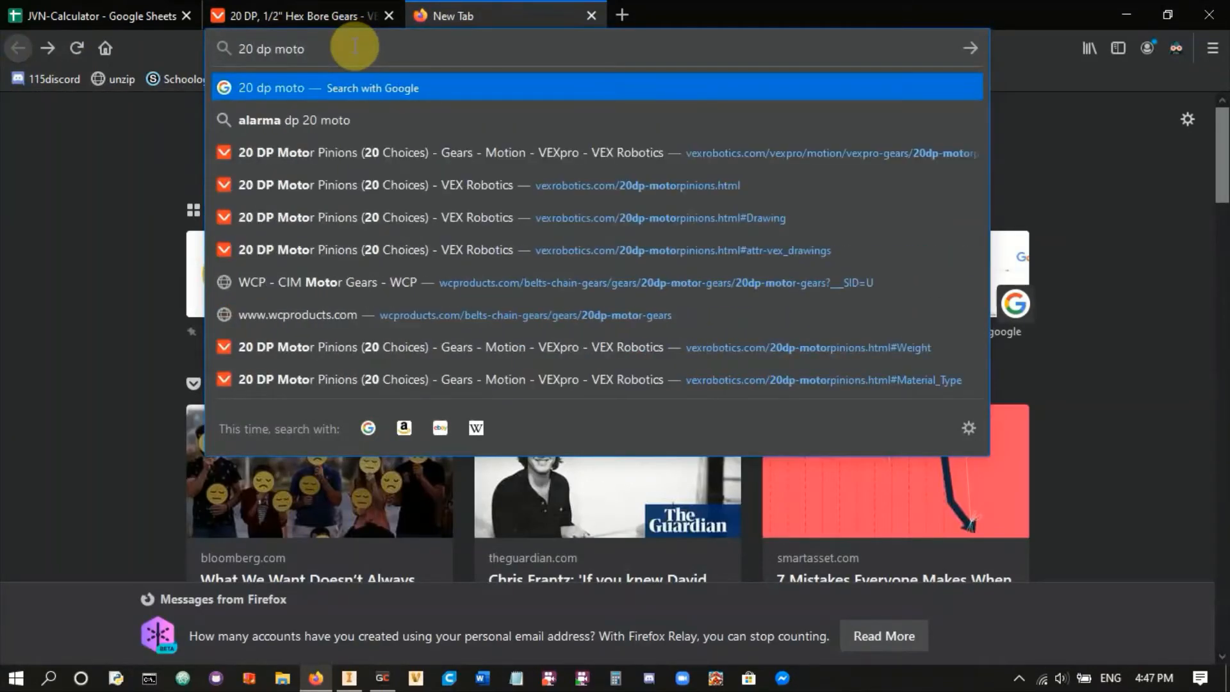
{"action": "key", "text": "Down"}
{"action": "key", "text": "Down"}
{"action": "key", "text": "Down"}
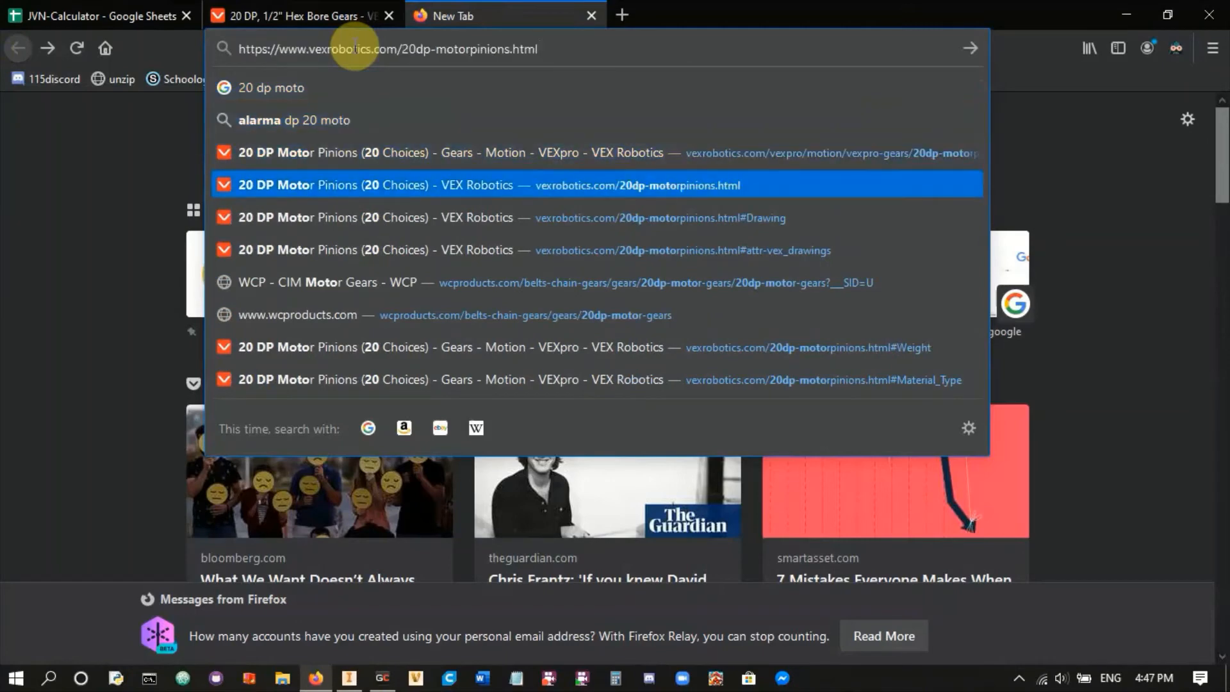
{"action": "key", "text": "Return"}
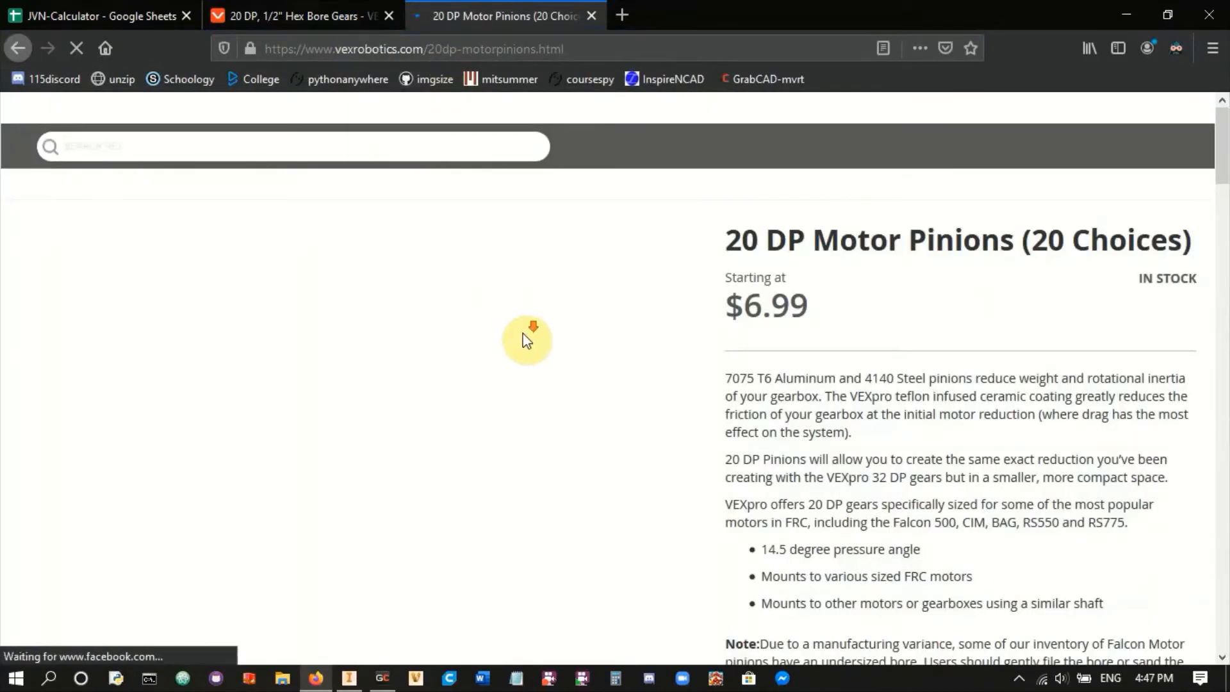
- Open the motor pinions drawing and find the outer diameter of the 9-tooth Falcon pinion
{"action": "scroll", "coordinate": [526, 337], "scroll_direction": "down", "scroll_amount": 20}
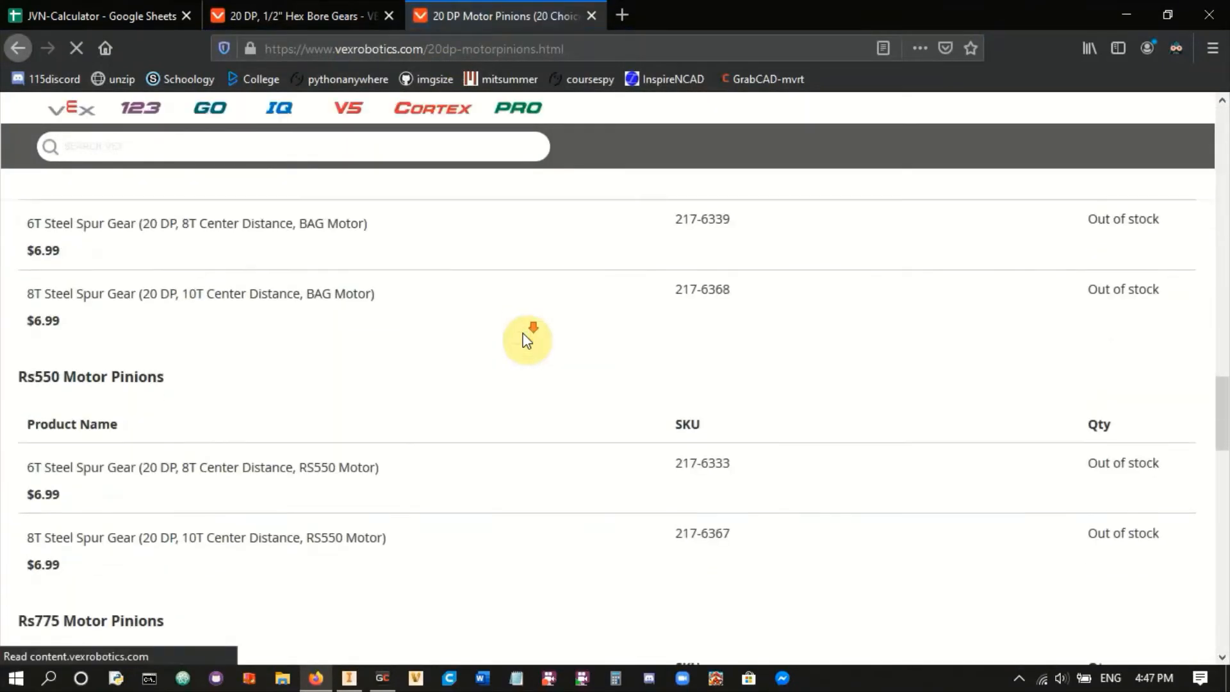
{"action": "scroll", "coordinate": [527, 338], "scroll_direction": "down", "scroll_amount": 10}
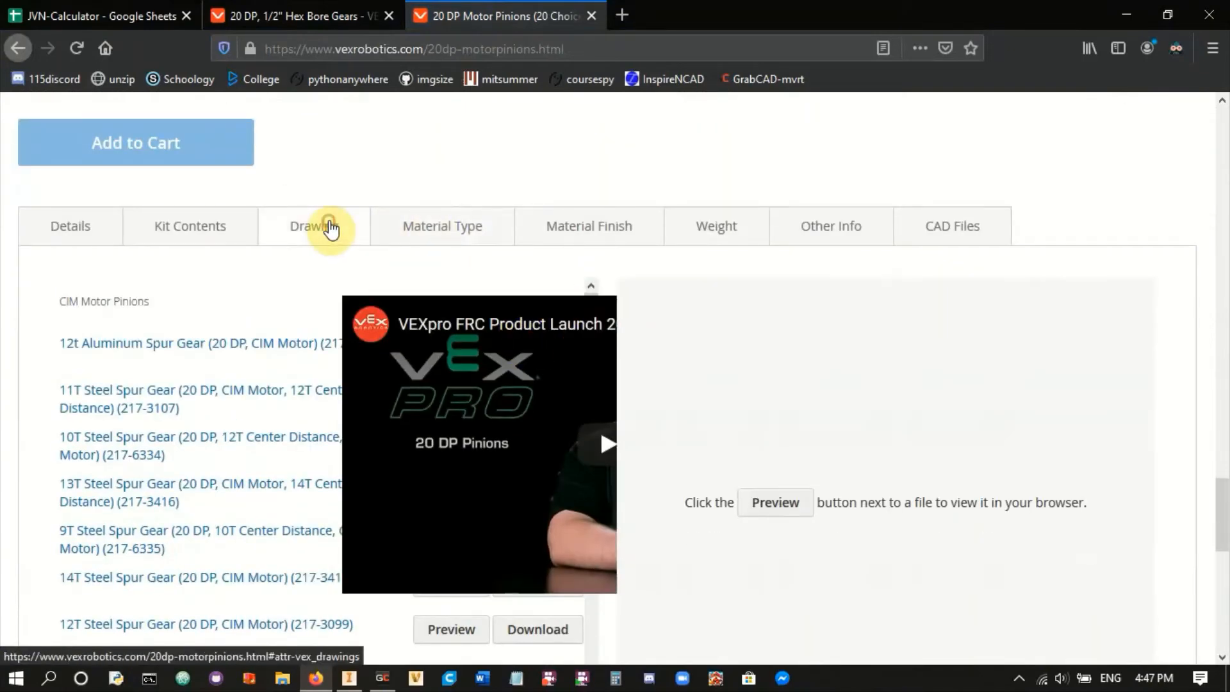
{"action": "left_click", "coordinate": [330, 227]}
{"action": "scroll", "coordinate": [275, 314], "scroll_direction": "up", "scroll_amount": 2}
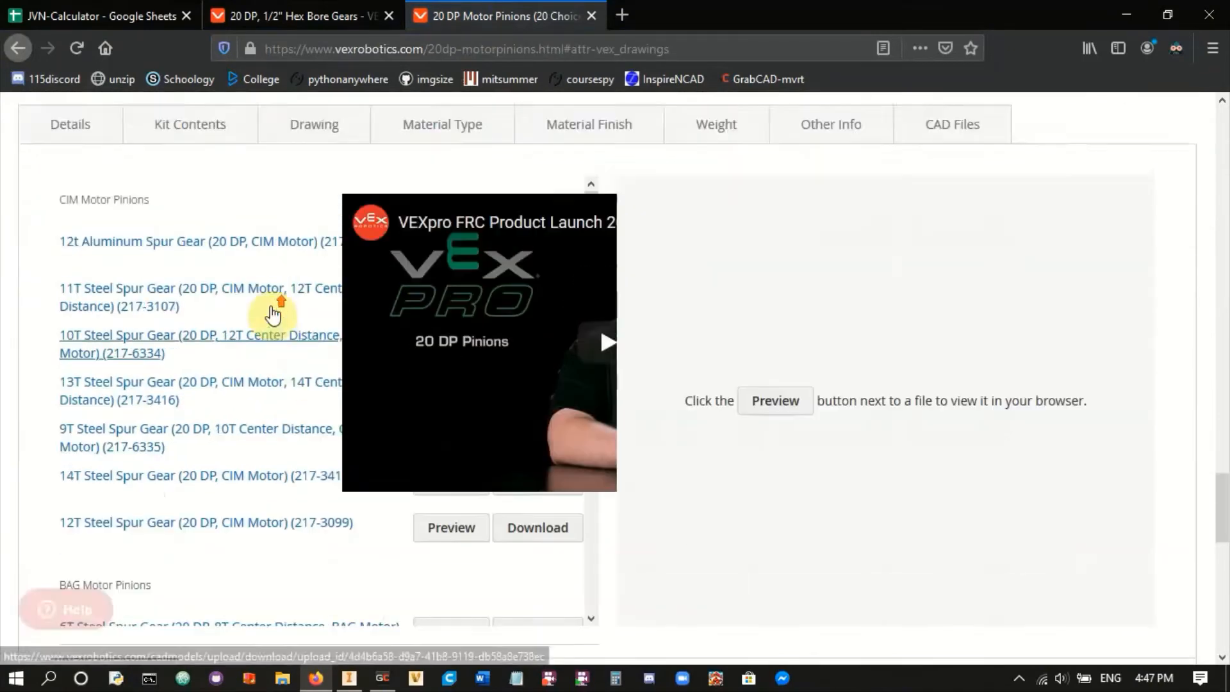
{"action": "scroll", "coordinate": [278, 304], "scroll_direction": "up", "scroll_amount": 3}
{"action": "left_click", "coordinate": [316, 253]}
{"action": "scroll", "coordinate": [692, 395], "scroll_direction": "down", "scroll_amount": 3}
{"action": "scroll", "coordinate": [673, 401], "scroll_direction": "up", "scroll_amount": 5}
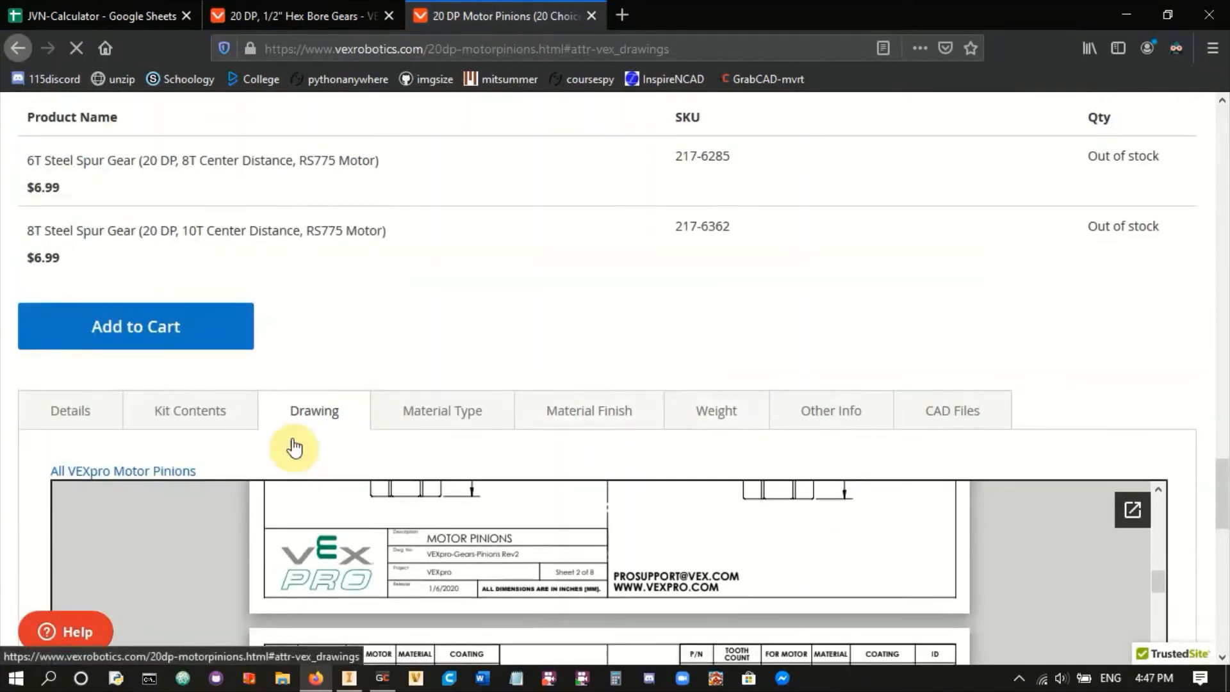
{"action": "scroll", "coordinate": [282, 436], "scroll_direction": "down", "scroll_amount": 5}
{"action": "scroll", "coordinate": [685, 346], "scroll_direction": "down", "scroll_amount": 3}
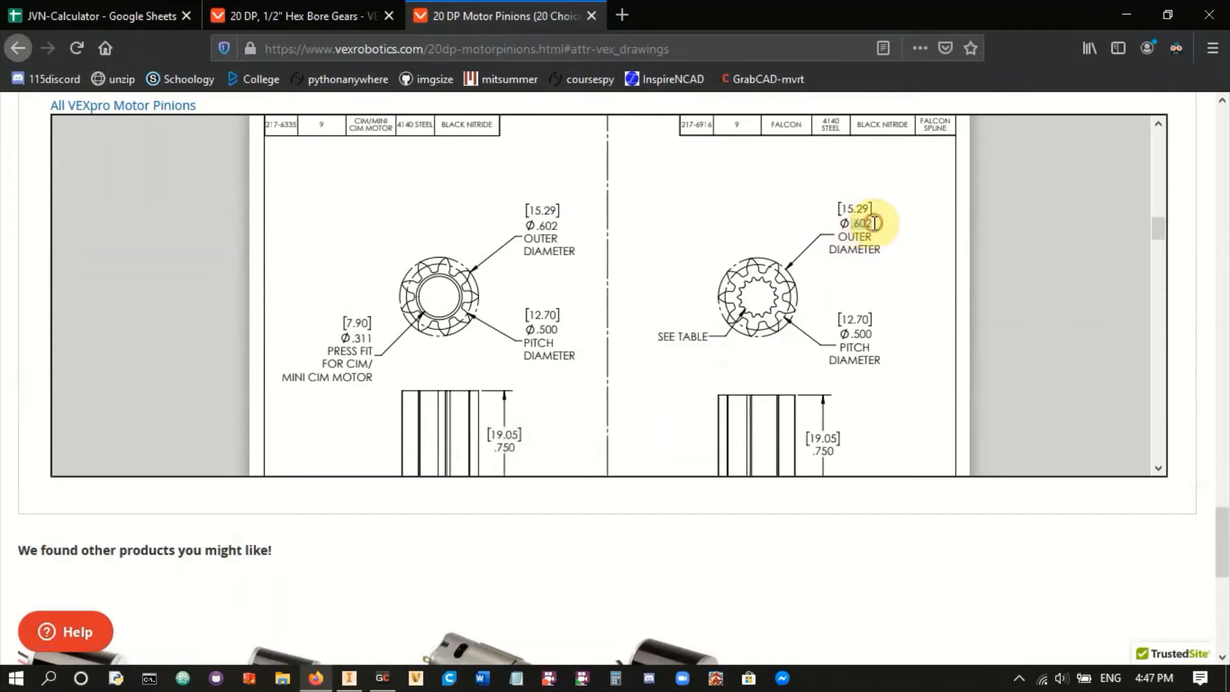
- Return to the Part2 sketch in Inventor and draw a circle slightly larger than and concentric with each dashed 0.5 in pinion circle
{"action": "left_click", "coordinate": [349, 678]}
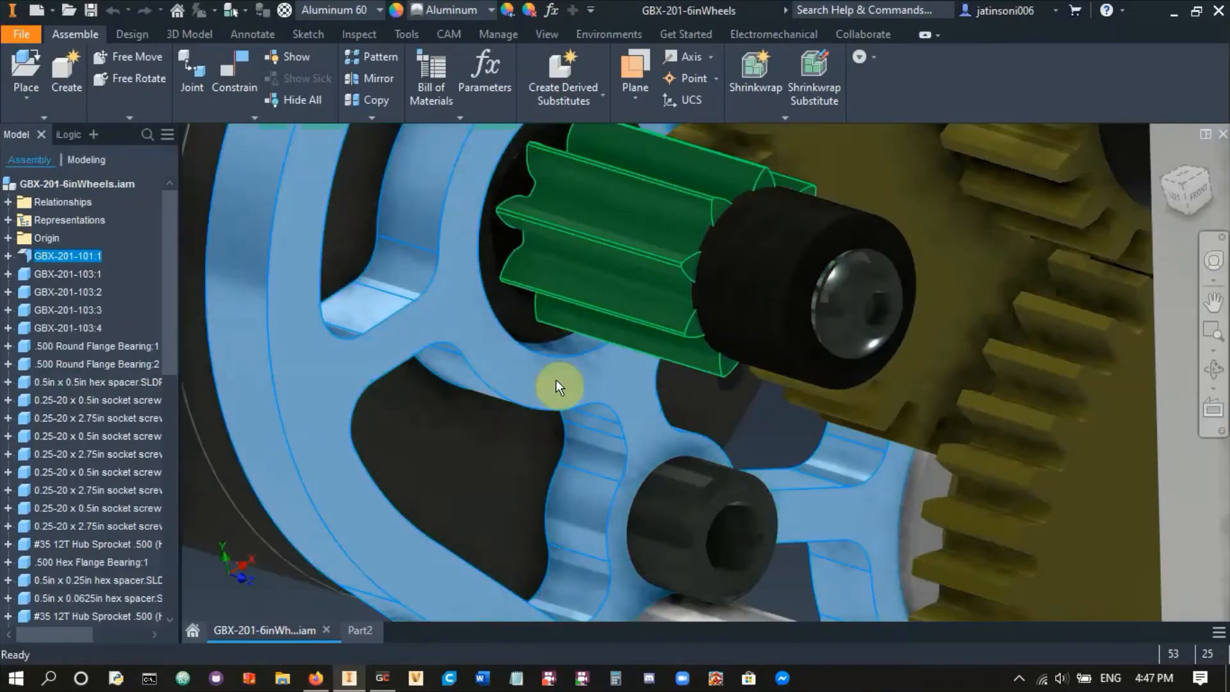
{"action": "left_click", "coordinate": [360, 631]}
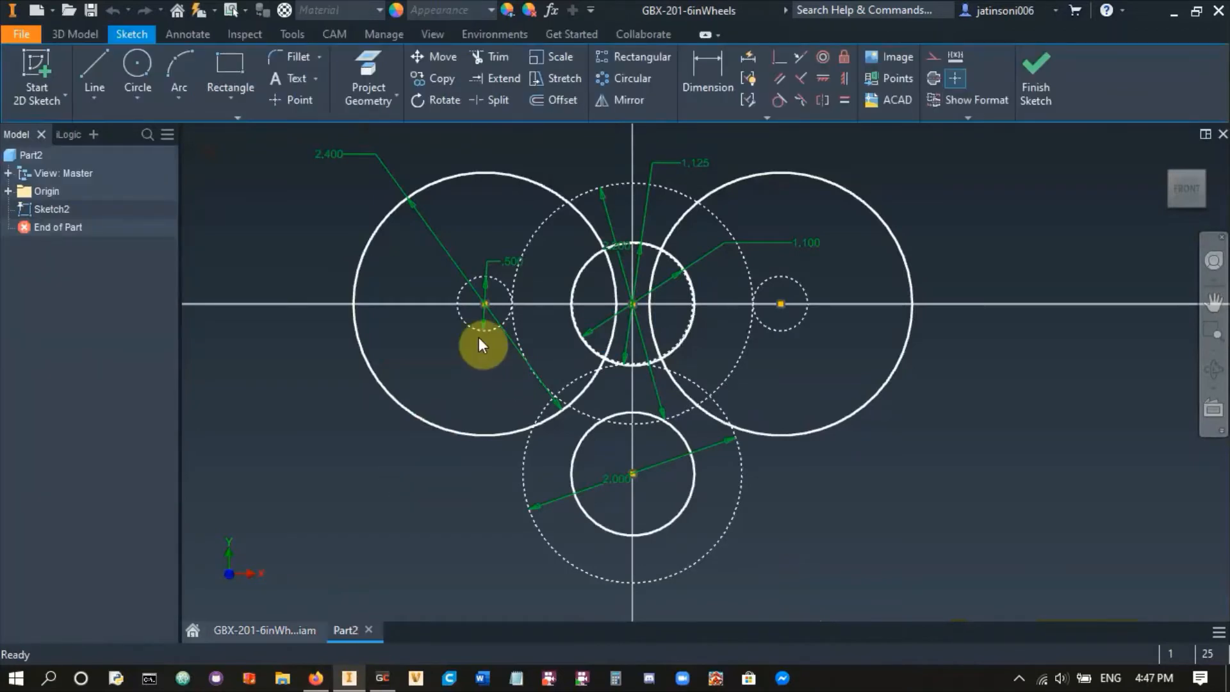
{"action": "left_click", "coordinate": [136, 62]}
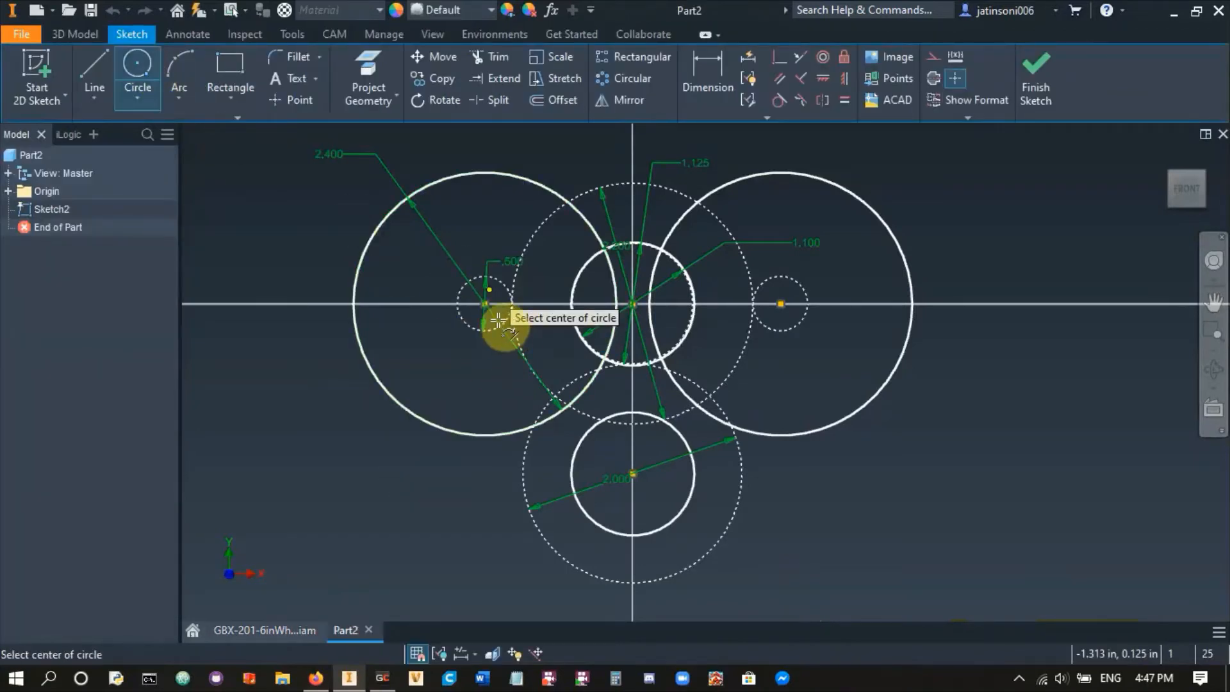
{"action": "left_click", "coordinate": [485, 304]}
{"action": "left_click", "coordinate": [457, 332]}
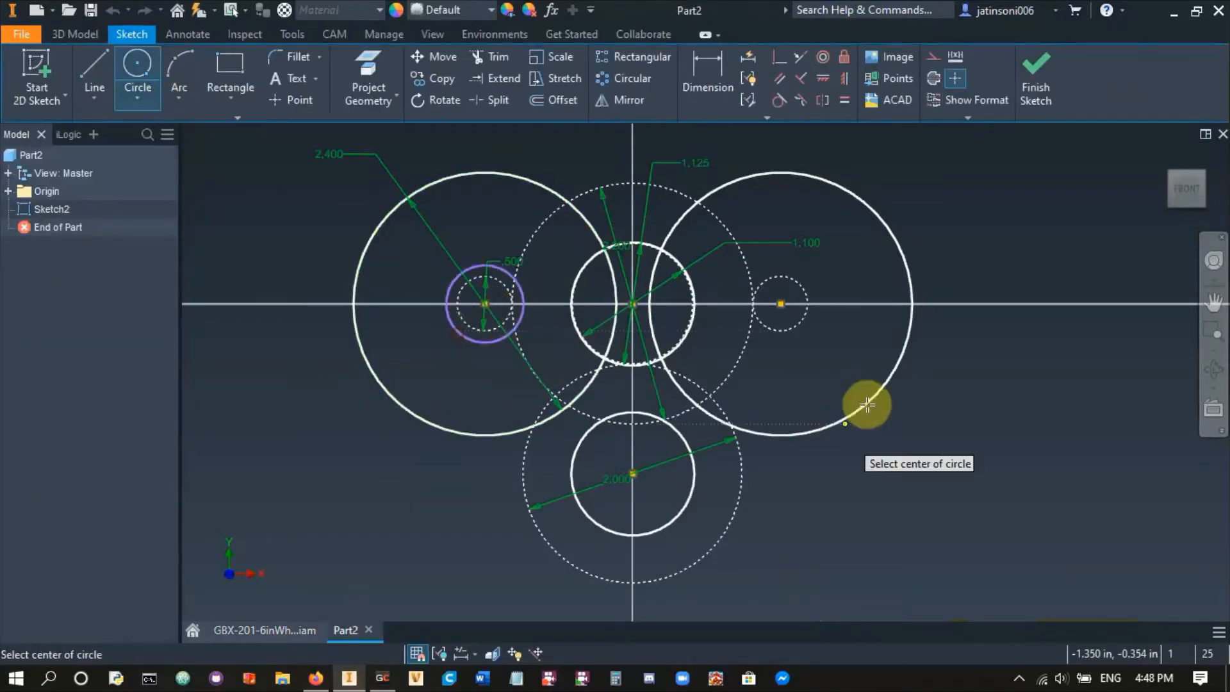
{"action": "left_click", "coordinate": [781, 304]}
{"action": "left_click", "coordinate": [794, 343]}
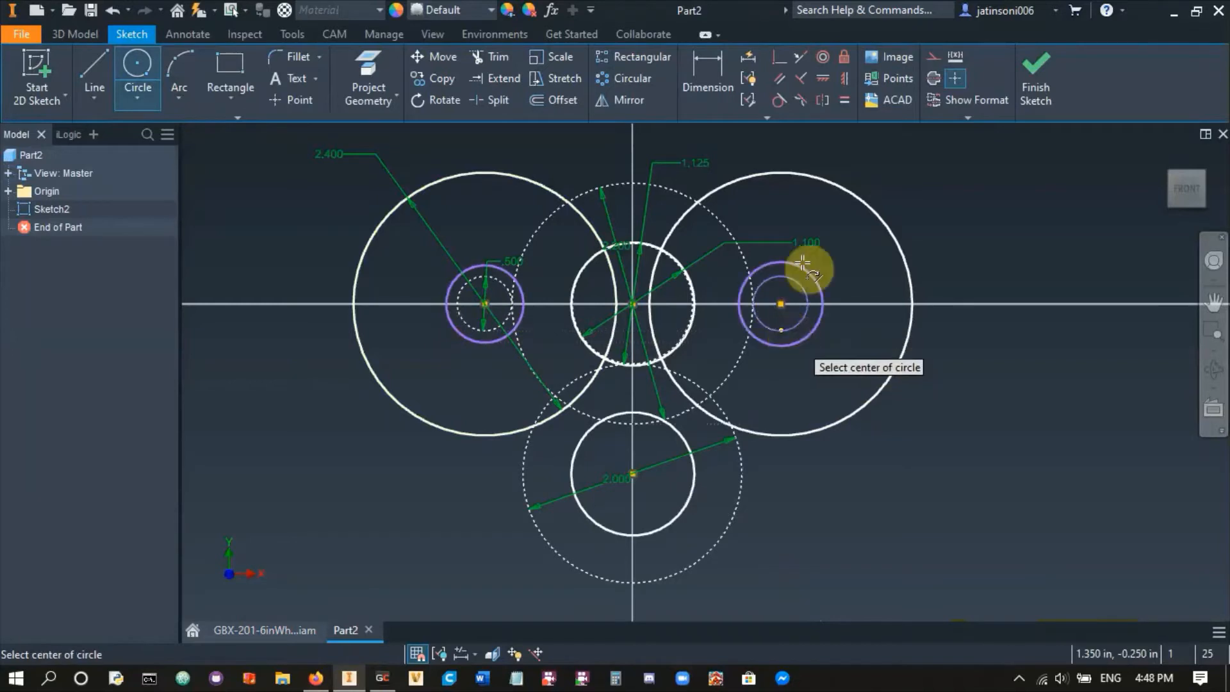
- Apply an Equal constraint between the two new circles around the motor pinions
{"action": "left_click", "coordinate": [845, 100]}
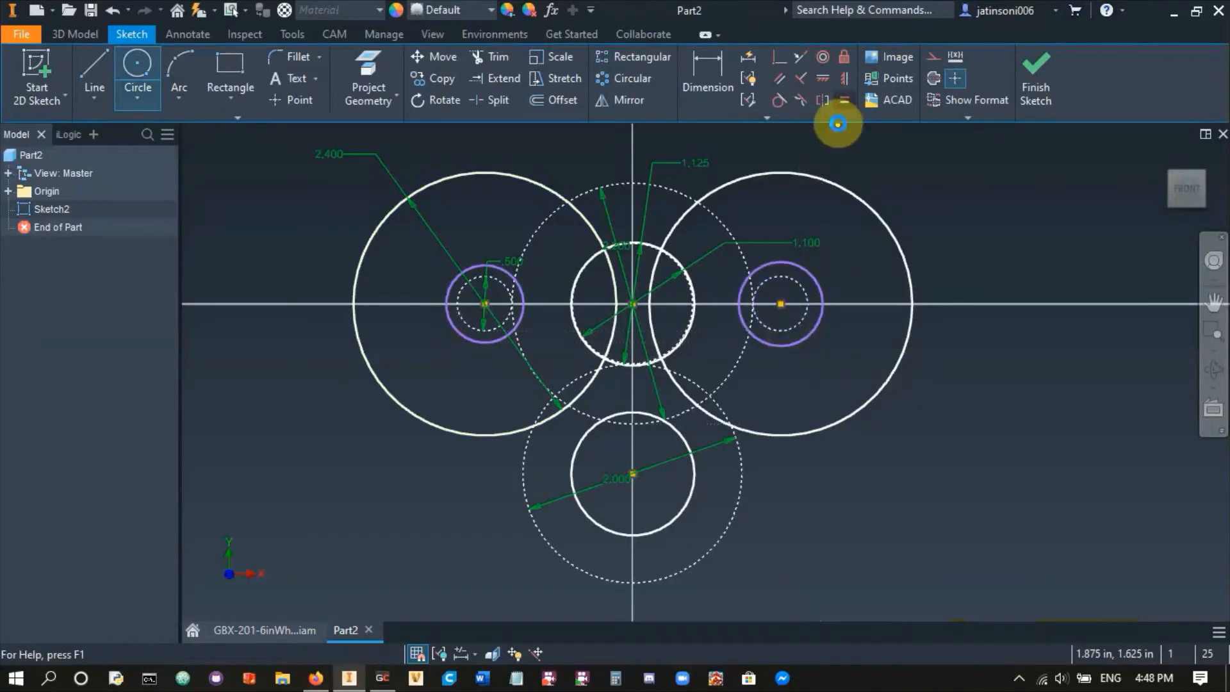
{"action": "left_click", "coordinate": [798, 264]}
{"action": "left_click", "coordinate": [448, 292]}
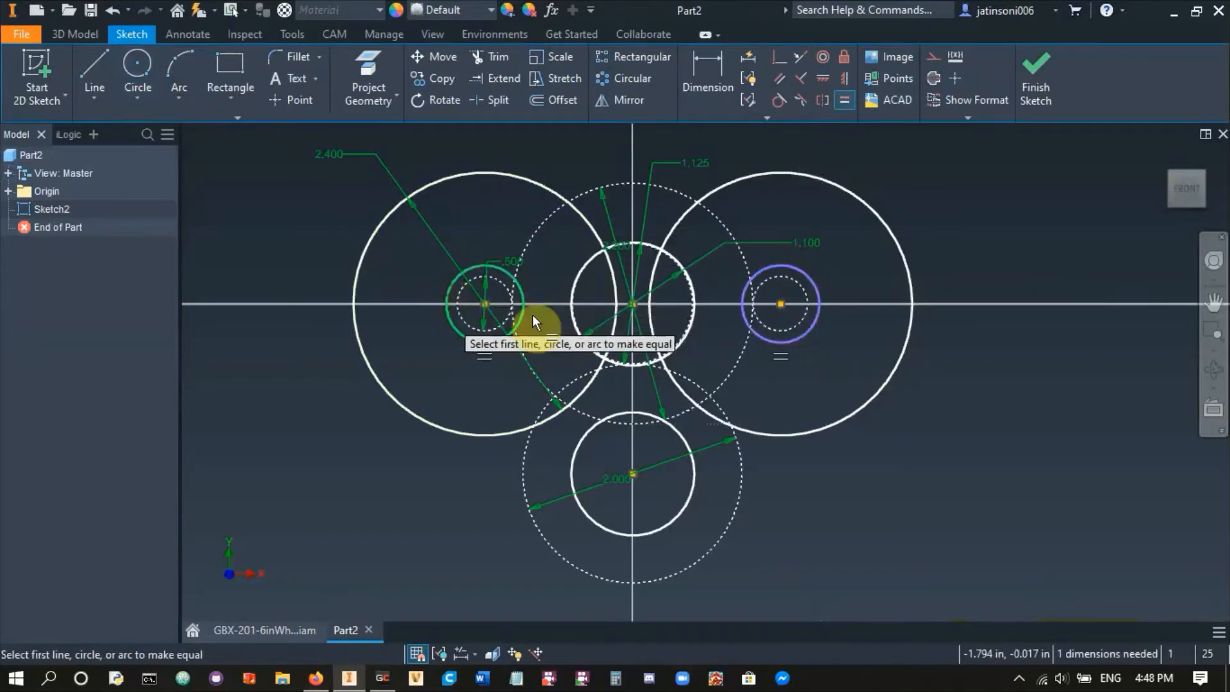
- Dimension the solid circle around the left motor pinion to a diameter of 0.775 in
{"action": "left_click", "coordinate": [698, 75]}
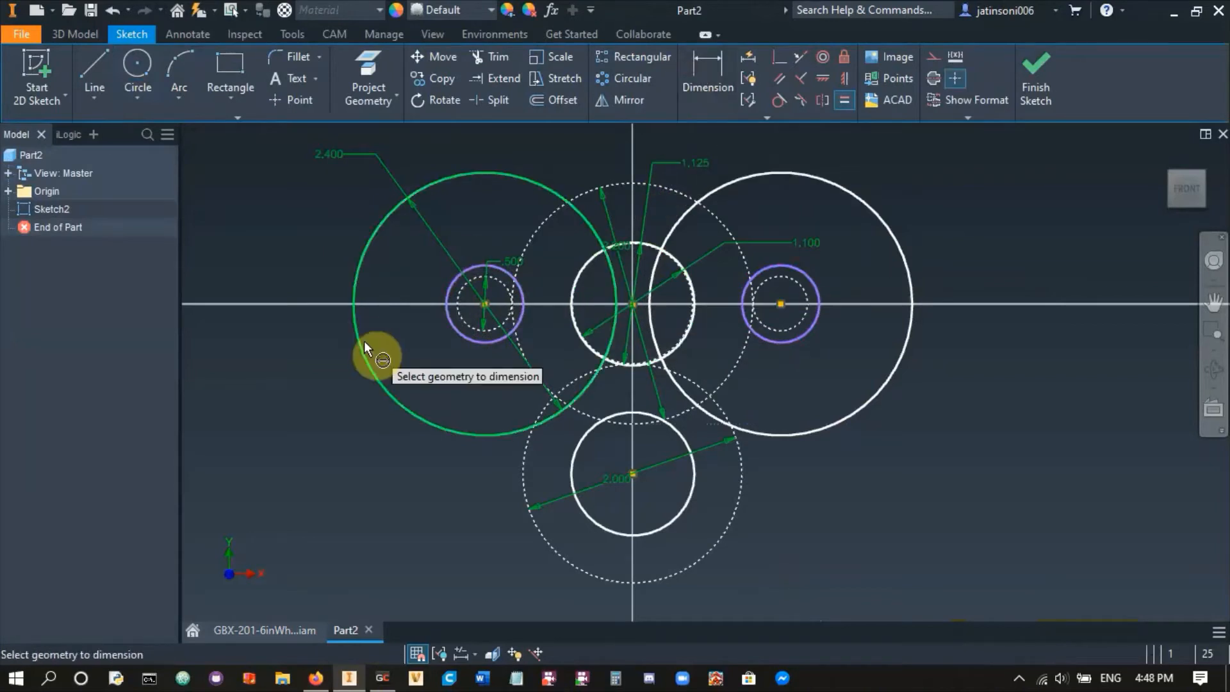
{"action": "left_click", "coordinate": [443, 300]}
{"action": "left_click", "coordinate": [405, 287]}
{"action": "type", "text": ".775"}
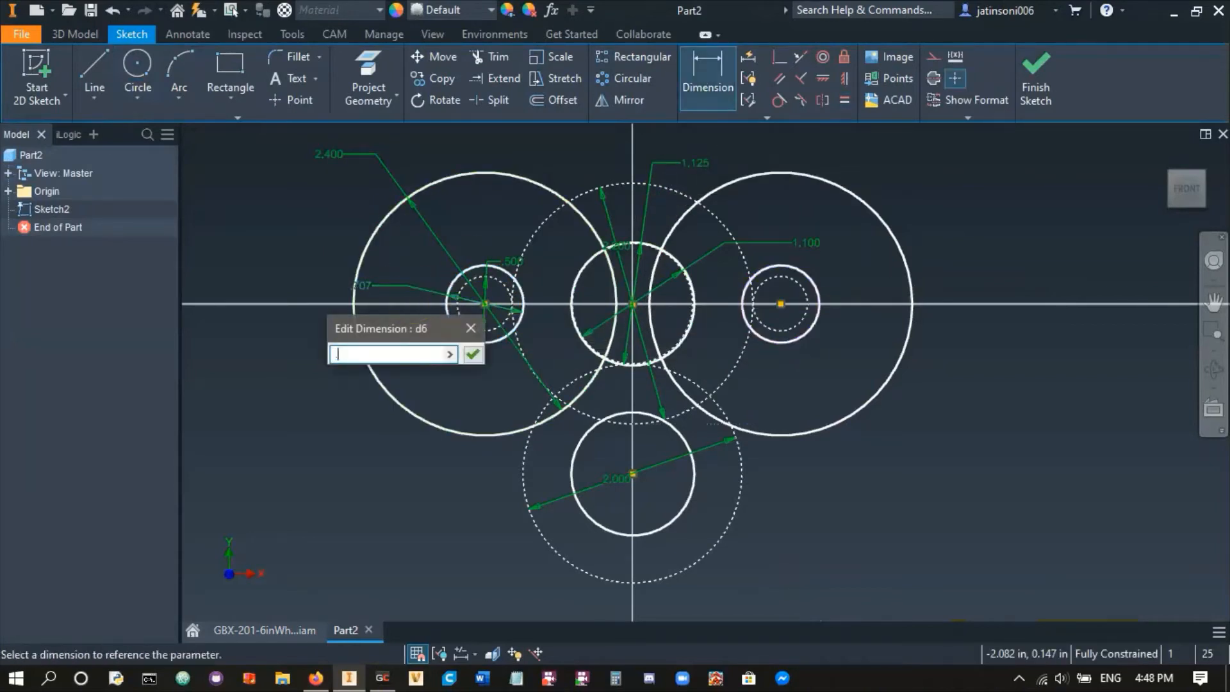
{"action": "key", "text": "Return"}
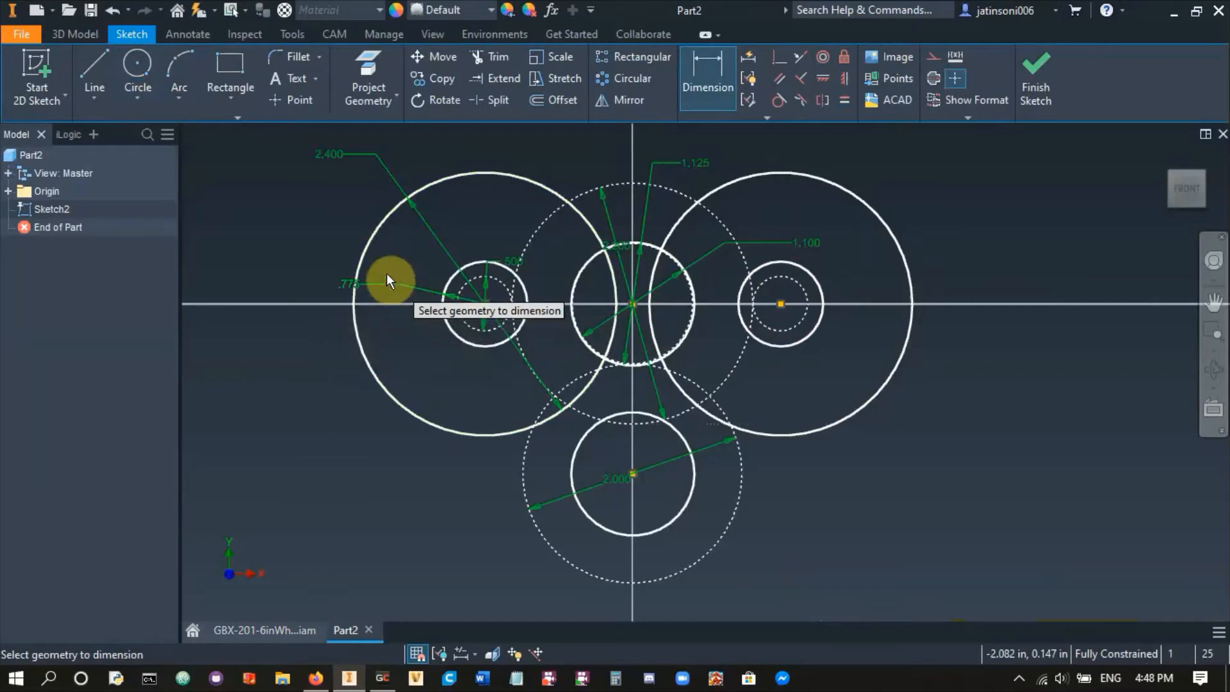
{"action": "key", "text": "Escape"}
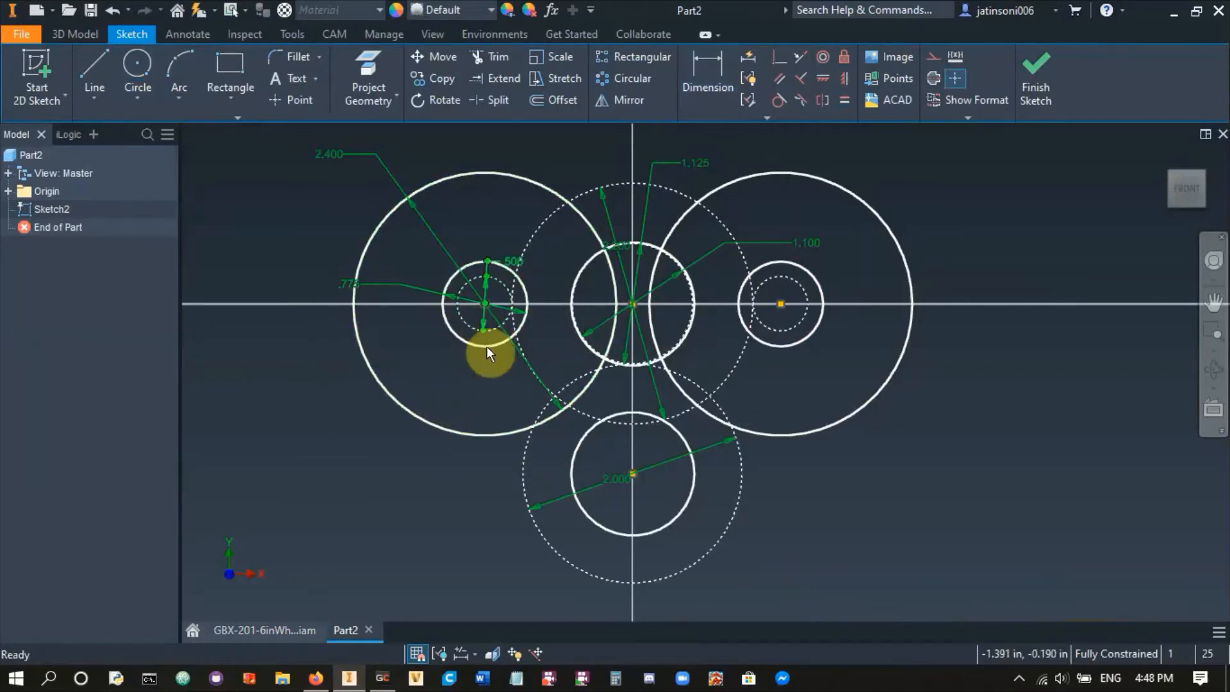
{"action": "left_click_drag", "start_coordinate": [769, 479], "coordinate": [765, 422]}
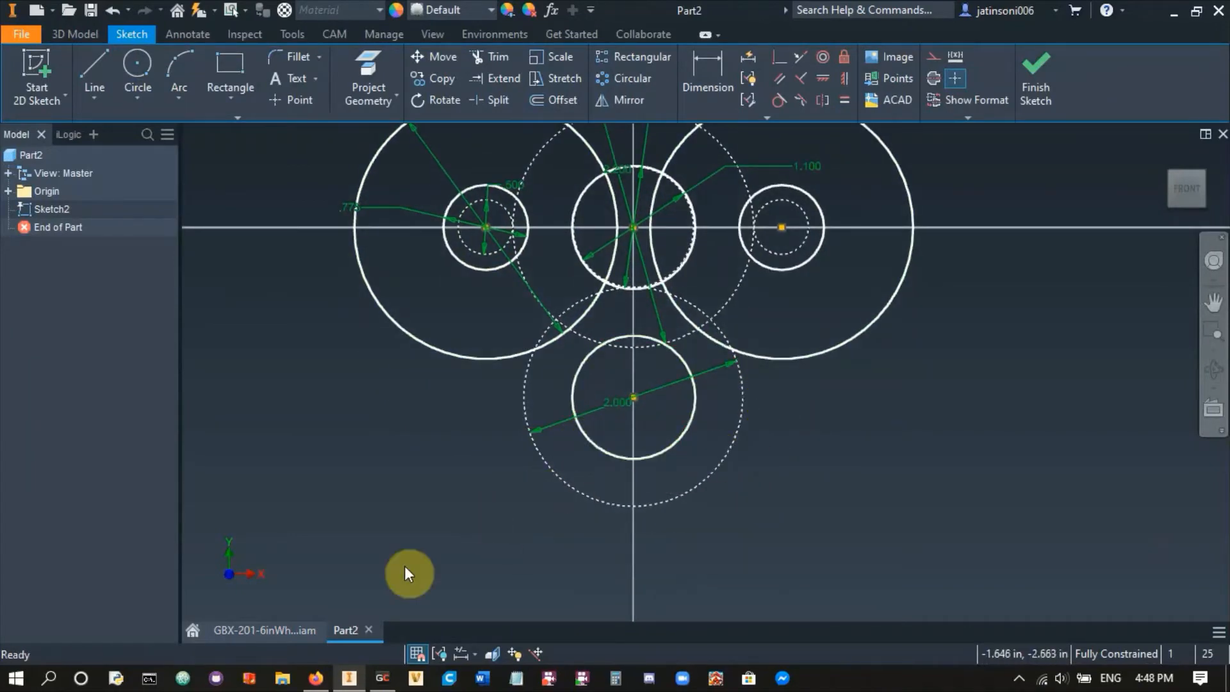
- Switch to the GBX-201-6inWheels assembly, pull the motor out of the gearbox and examine the holes in its front face
{"action": "left_click", "coordinate": [272, 630]}
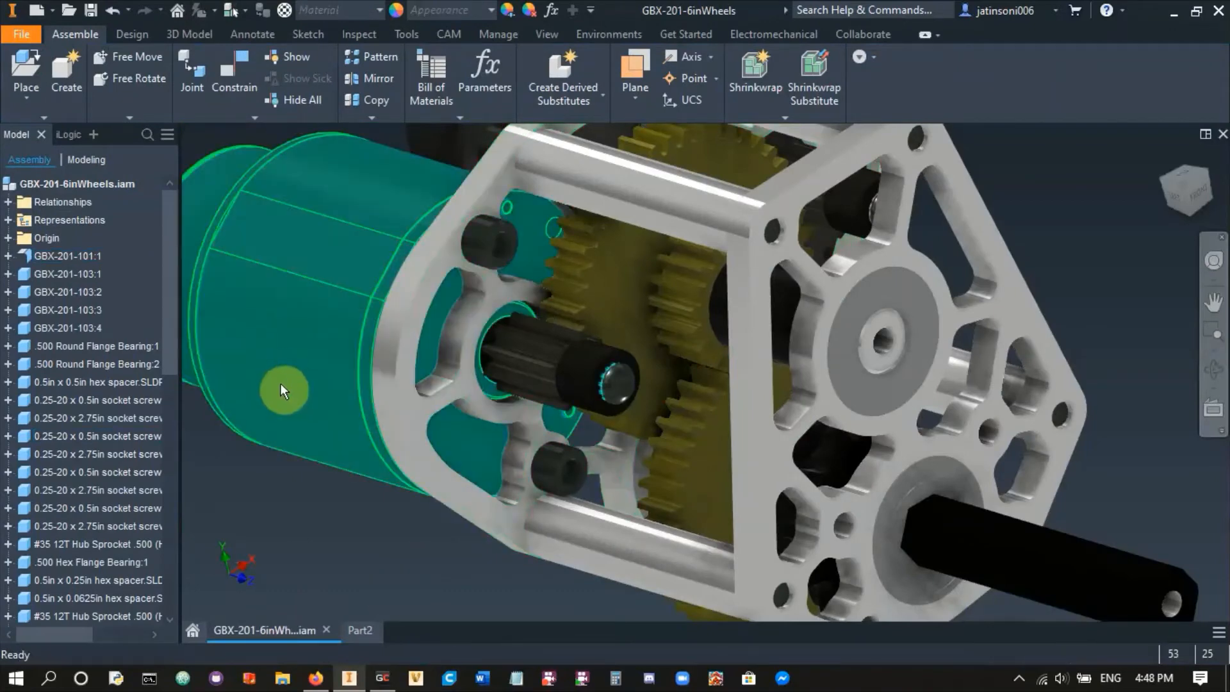
{"action": "scroll", "coordinate": [275, 399], "scroll_direction": "up", "scroll_amount": 3}
{"action": "left_click_drag", "start_coordinate": [280, 391], "coordinate": [375, 562]}
{"action": "scroll", "coordinate": [473, 467], "scroll_direction": "down", "scroll_amount": 3}
{"action": "scroll", "coordinate": [387, 380], "scroll_direction": "down", "scroll_amount": 2}
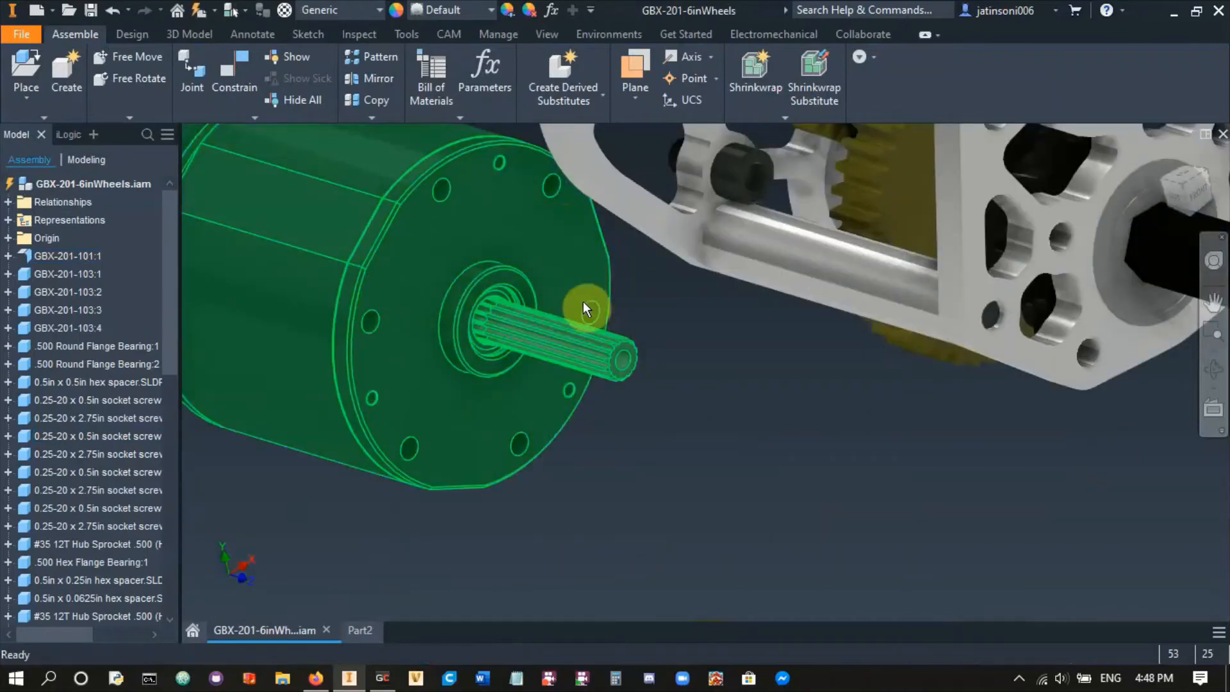
{"action": "scroll", "coordinate": [597, 382], "scroll_direction": "up", "scroll_amount": 3}
{"action": "middle_click_drag", "start_coordinate": [651, 338], "coordinate": [662, 497], "text": "shift"}
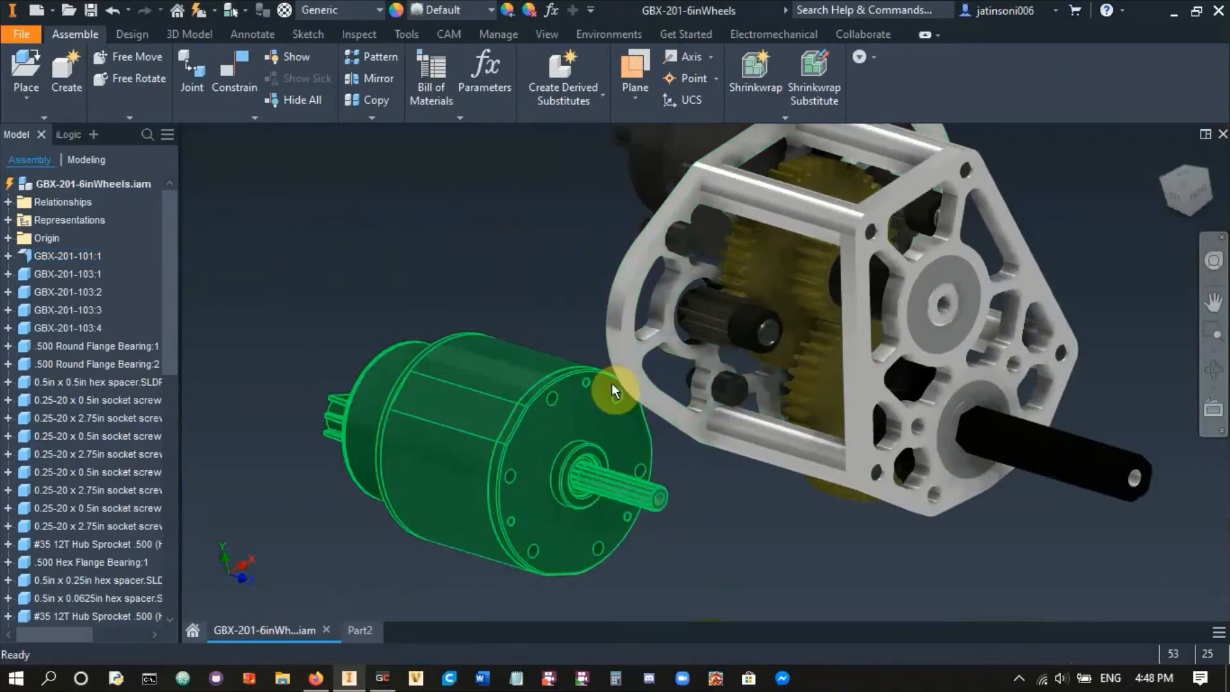
- Inspect the motor side of the gearbox plate and select the two 0.5 in socket screws that mount the motor
{"action": "middle_click_drag", "start_coordinate": [735, 522], "coordinate": [873, 536], "text": "shift"}
{"action": "scroll", "coordinate": [610, 191], "scroll_direction": "down", "scroll_amount": 4}
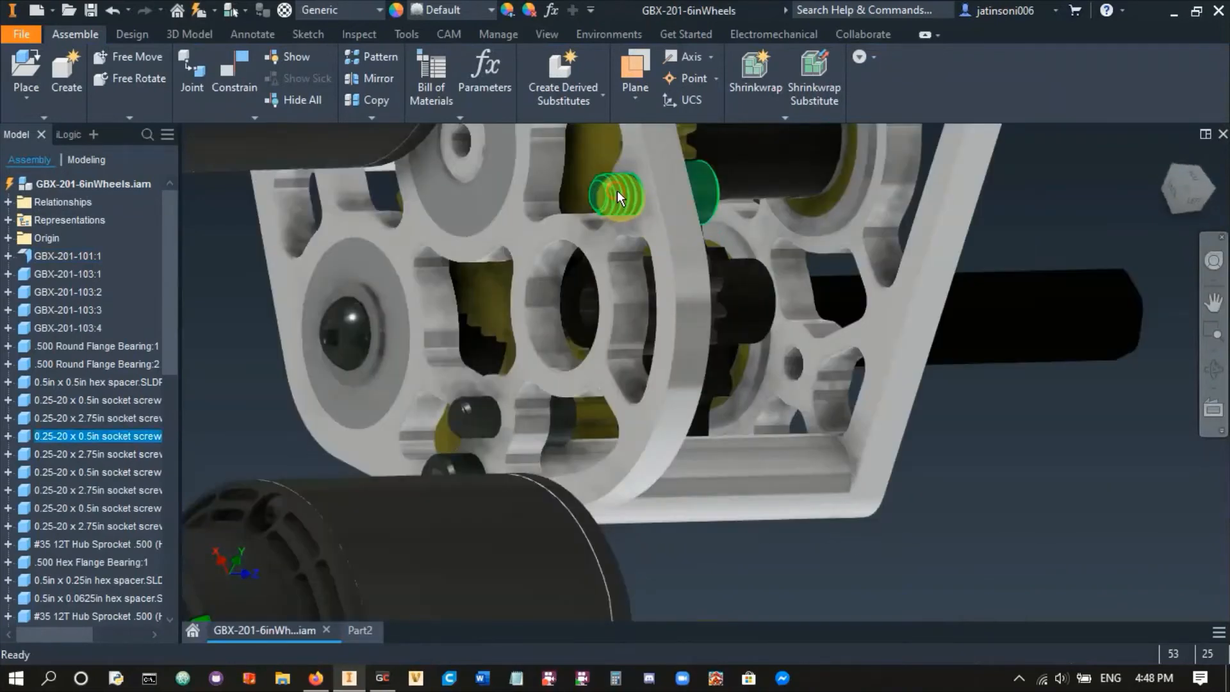
{"action": "left_click", "coordinate": [614, 195]}
{"action": "left_click", "coordinate": [478, 415], "text": "shift"}
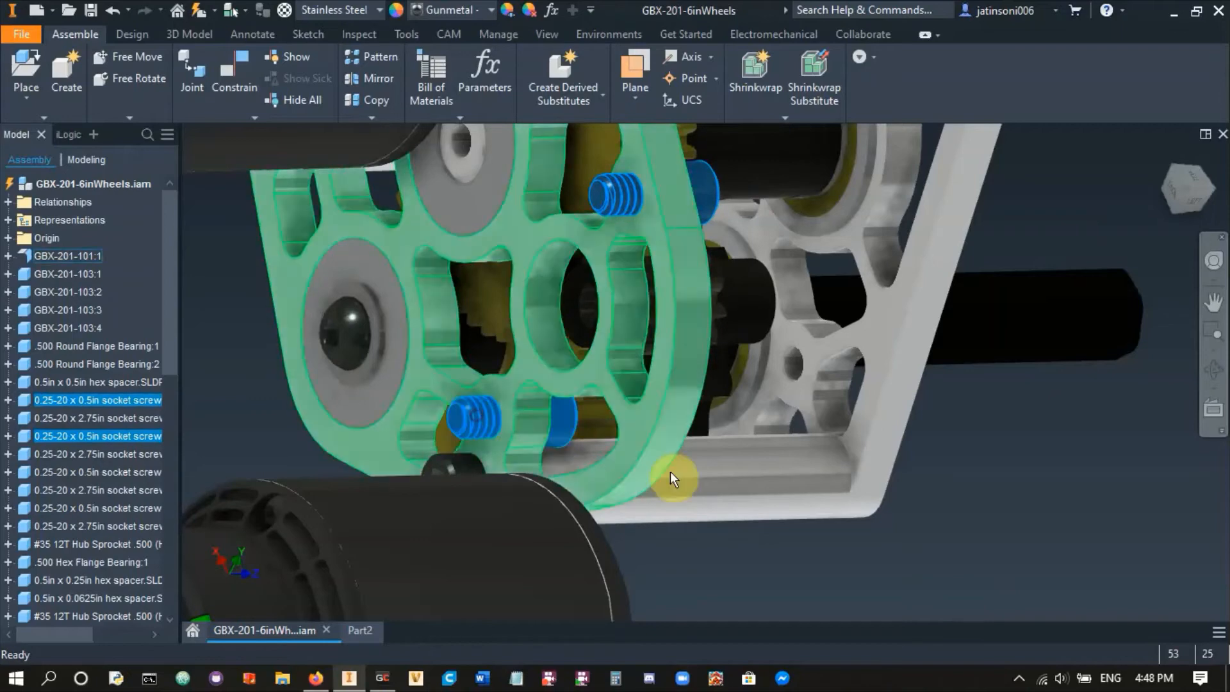
{"action": "middle_click_drag", "start_coordinate": [716, 546], "coordinate": [391, 387], "text": "shift"}
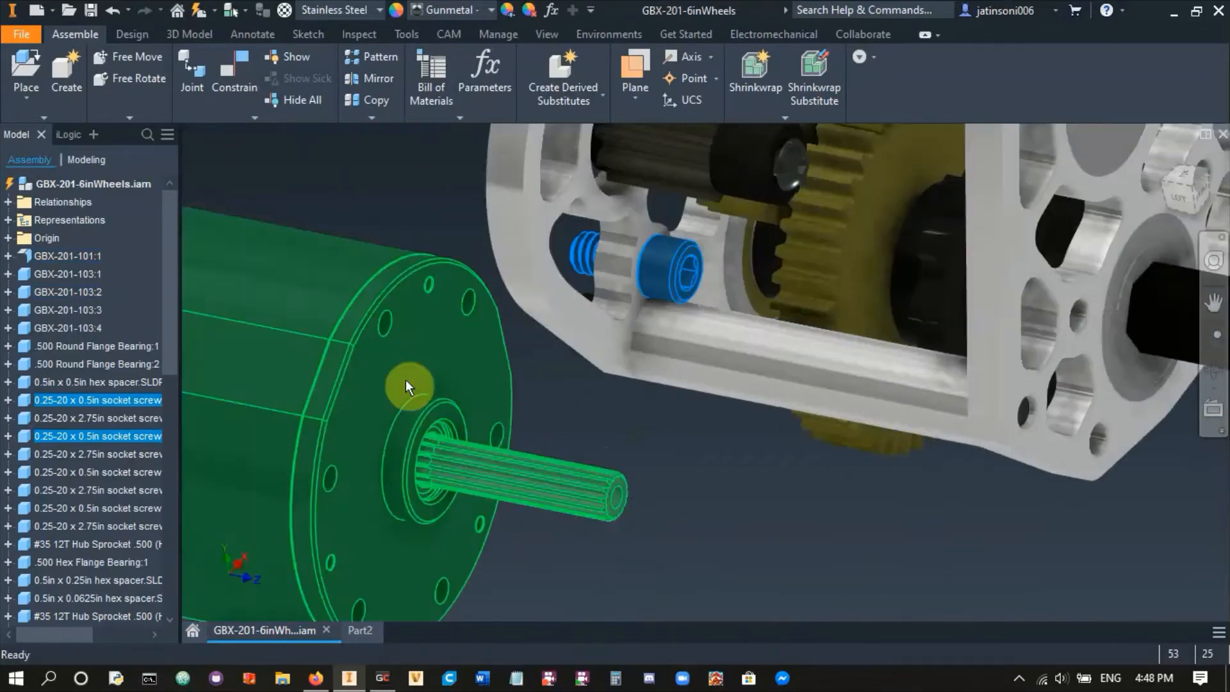
- Return to the Part2 sketch and draw two small circles about 0.22 in in diameter, above and below the left motor pinion
{"action": "left_click", "coordinate": [360, 630]}
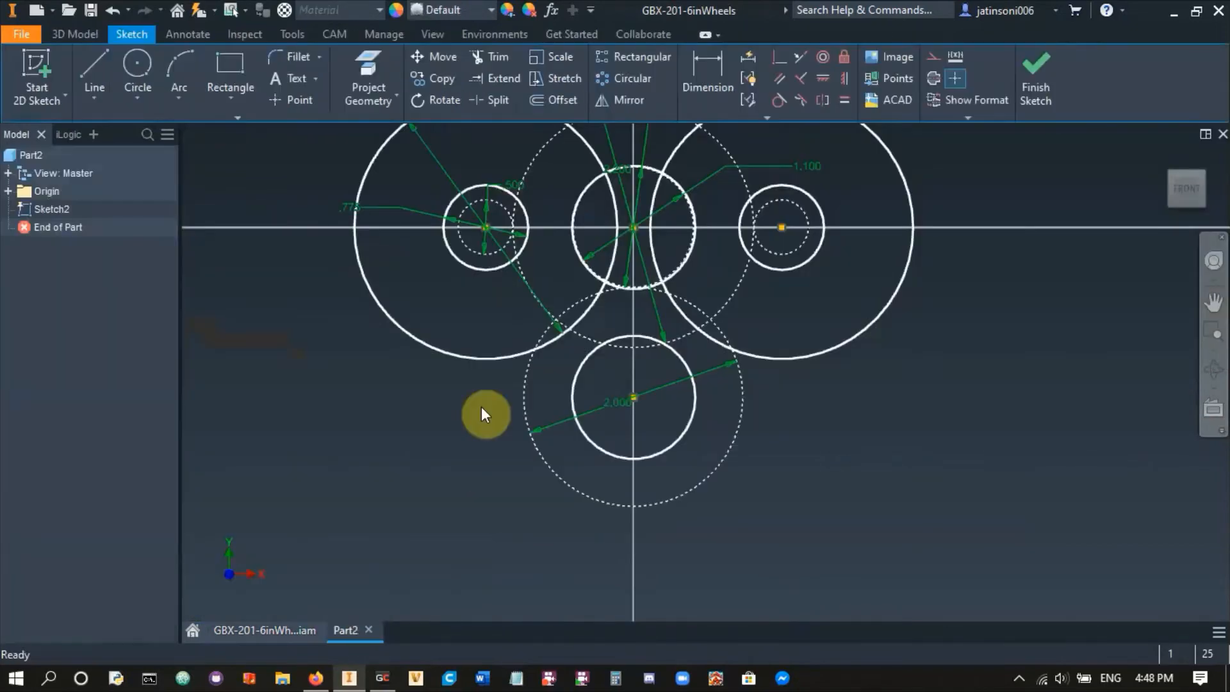
{"action": "middle_click_drag", "start_coordinate": [475, 485], "coordinate": [493, 582]}
{"action": "scroll", "coordinate": [471, 301], "scroll_direction": "down", "scroll_amount": 4}
{"action": "left_click", "coordinate": [148, 73]}
{"action": "left_click", "coordinate": [502, 164]}
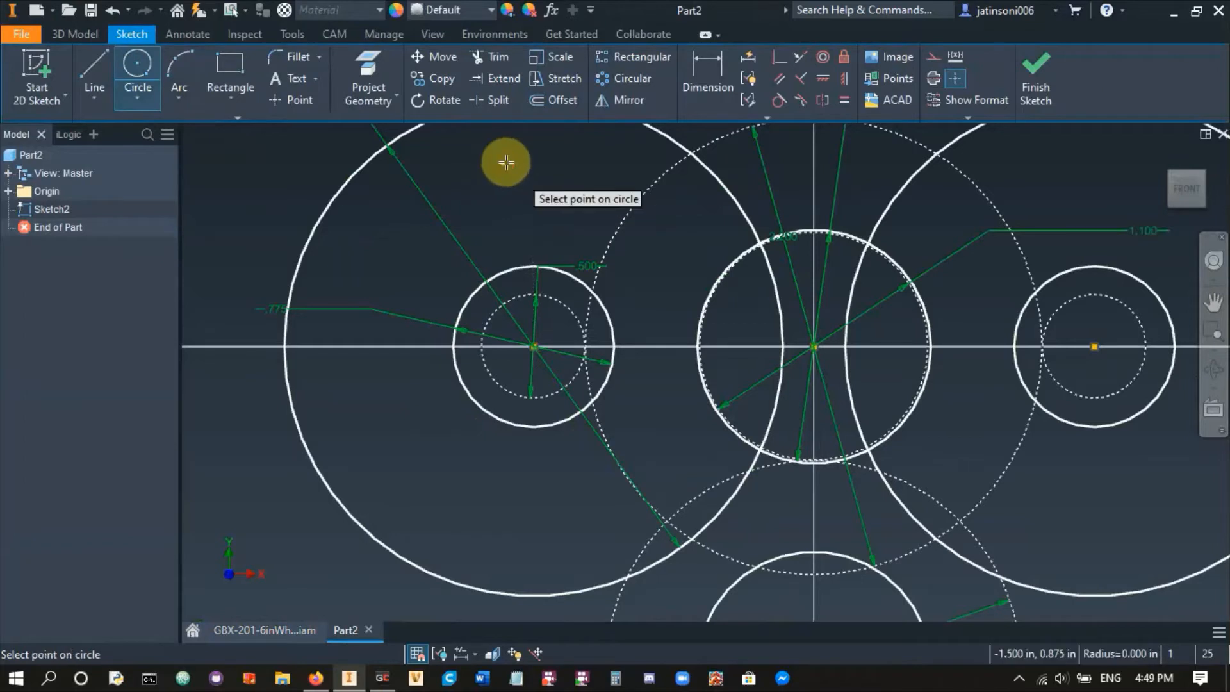
{"action": "left_click", "coordinate": [515, 177]}
{"action": "left_click", "coordinate": [502, 514]}
{"action": "left_click", "coordinate": [516, 527]}
{"action": "scroll", "coordinate": [527, 512], "scroll_direction": "up", "scroll_amount": 3}
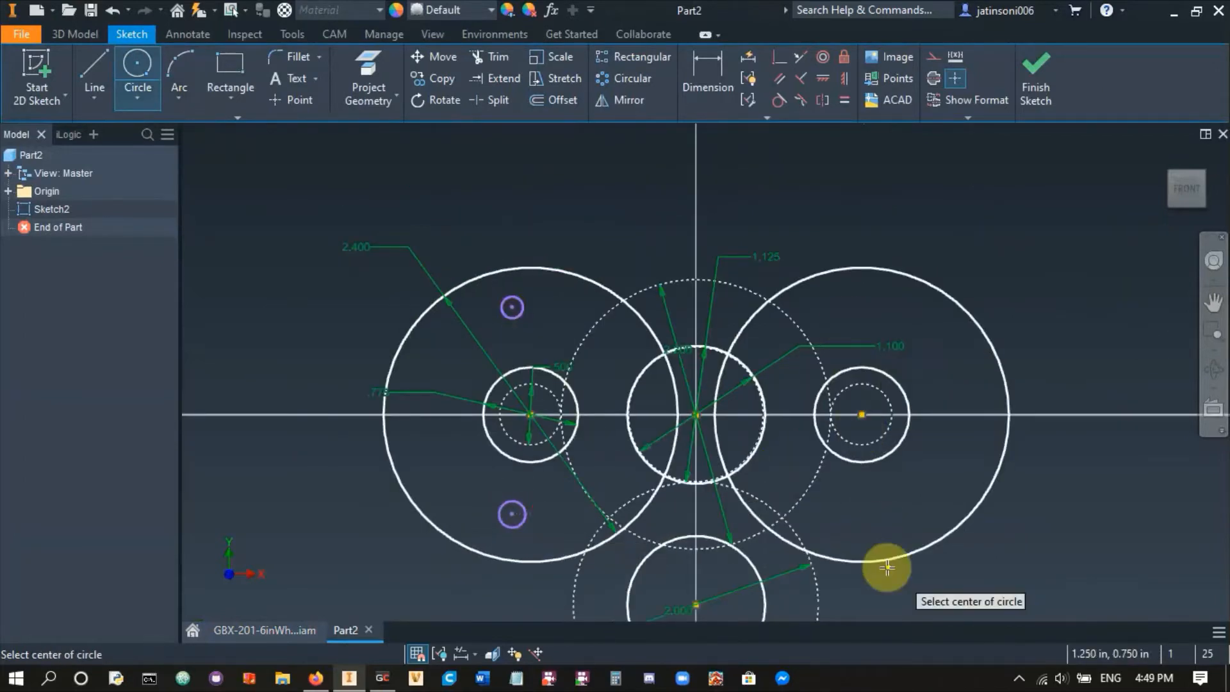
{"action": "key", "text": "Escape"}
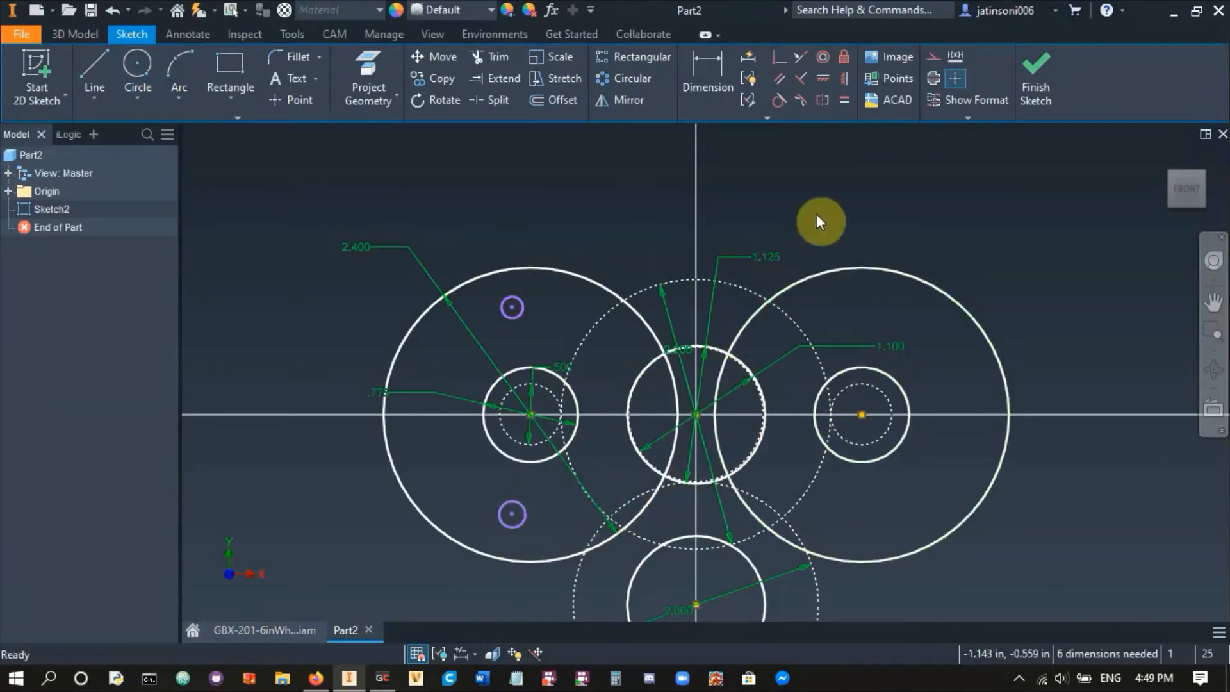
- Apply an Equal constraint between the two small mounting-hole circles inside the left motor circle
{"action": "left_click", "coordinate": [847, 105]}
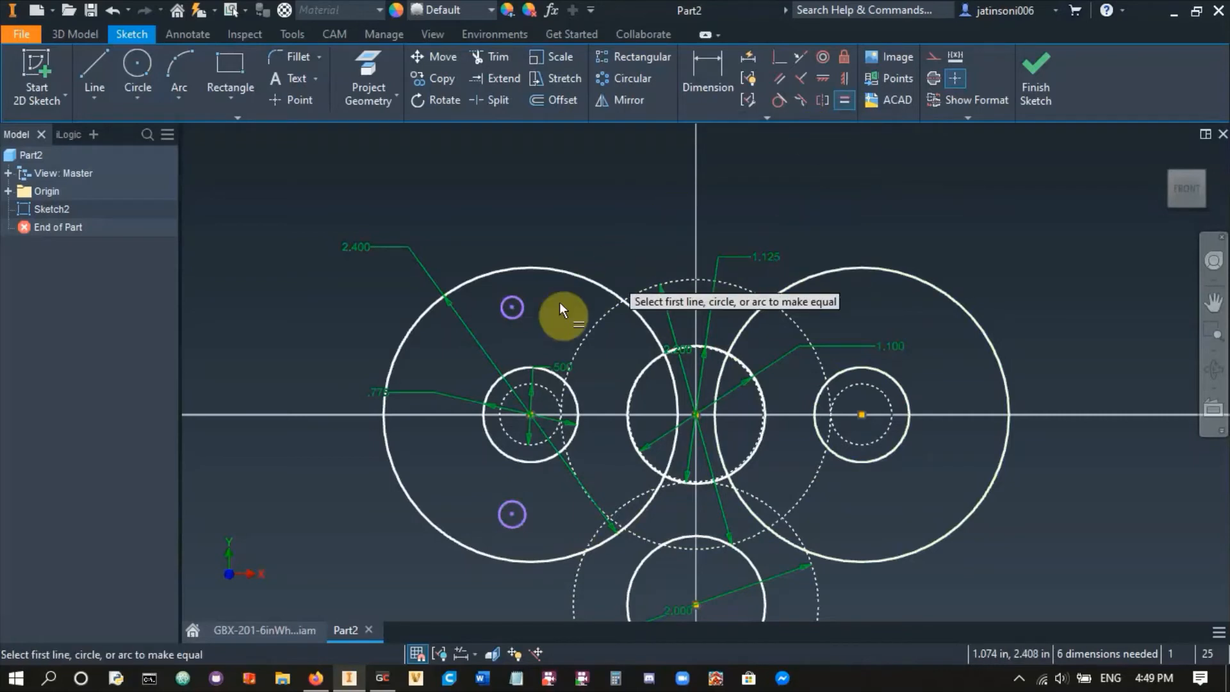
{"action": "left_click", "coordinate": [523, 307]}
{"action": "left_click", "coordinate": [524, 515]}
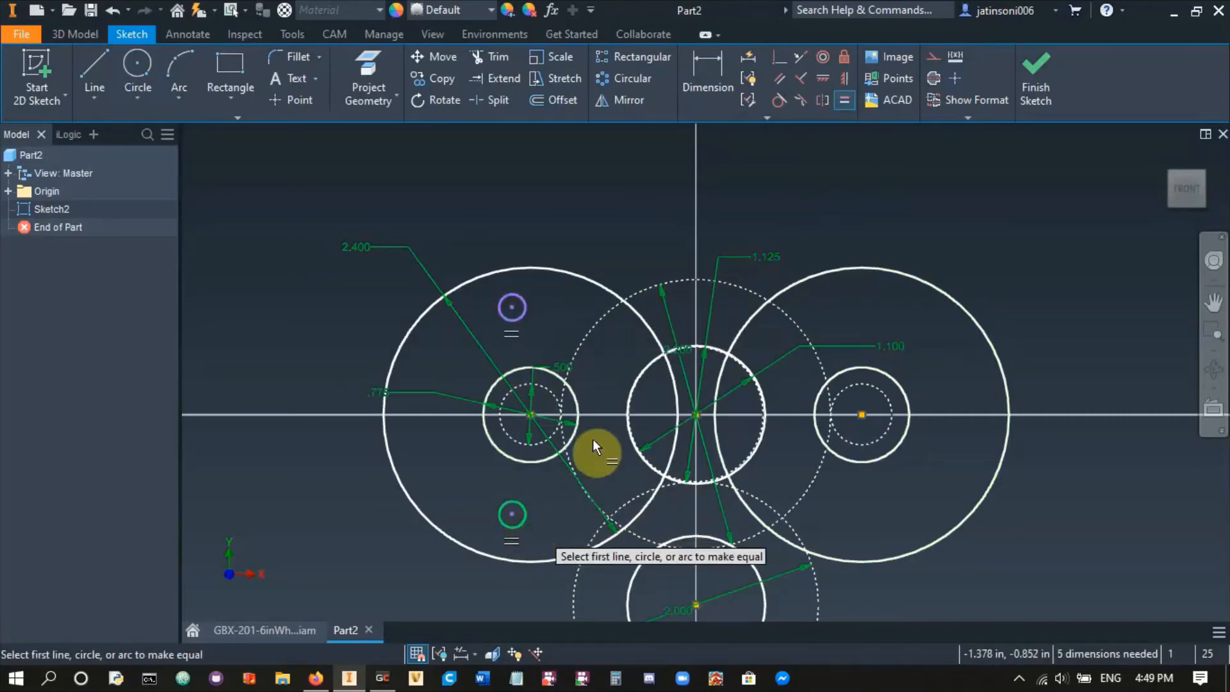
{"action": "key", "text": "Escape"}
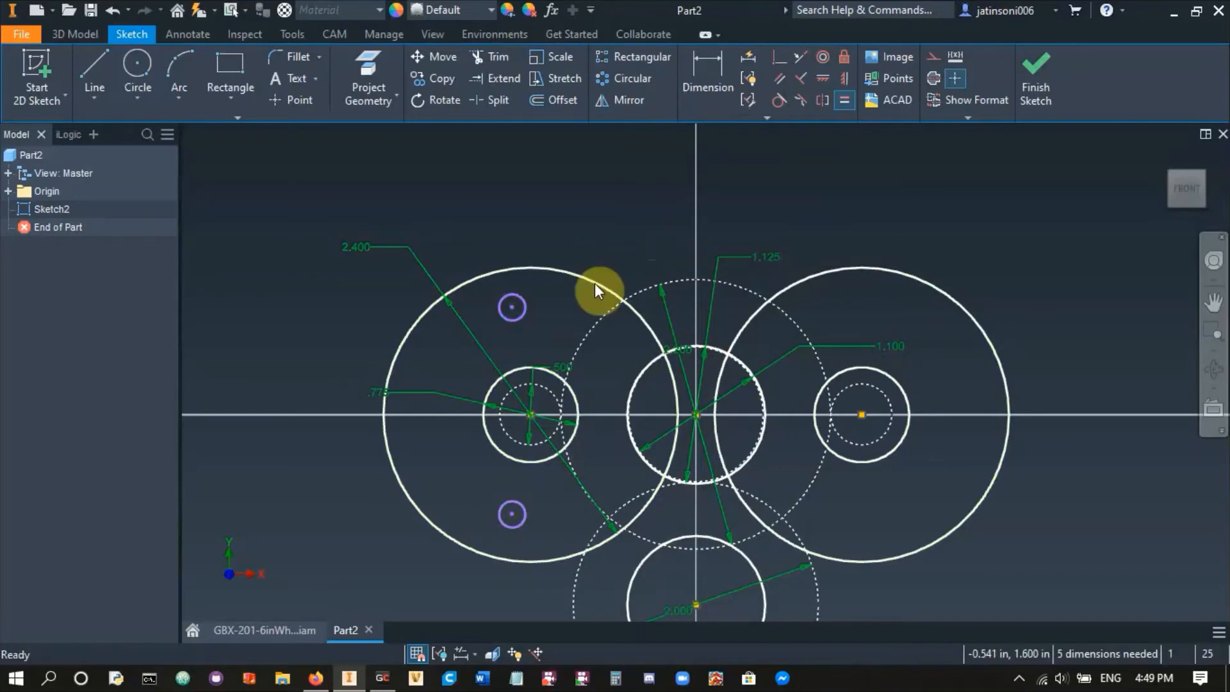
- Switch to Firefox, open the Tap and Clearance Drill Sizes page and locate the 10-32 screw row
{"action": "left_click", "coordinate": [317, 668]}
{"action": "left_click", "coordinate": [615, 14]}
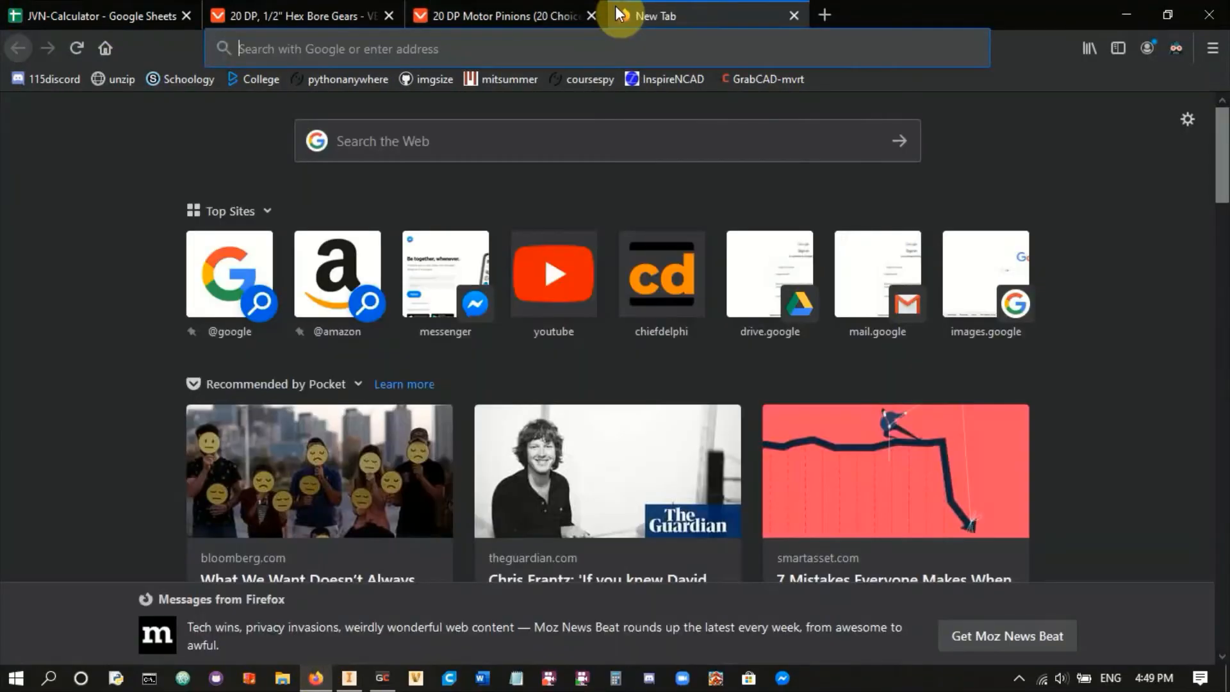
{"action": "type", "text": "tap"}
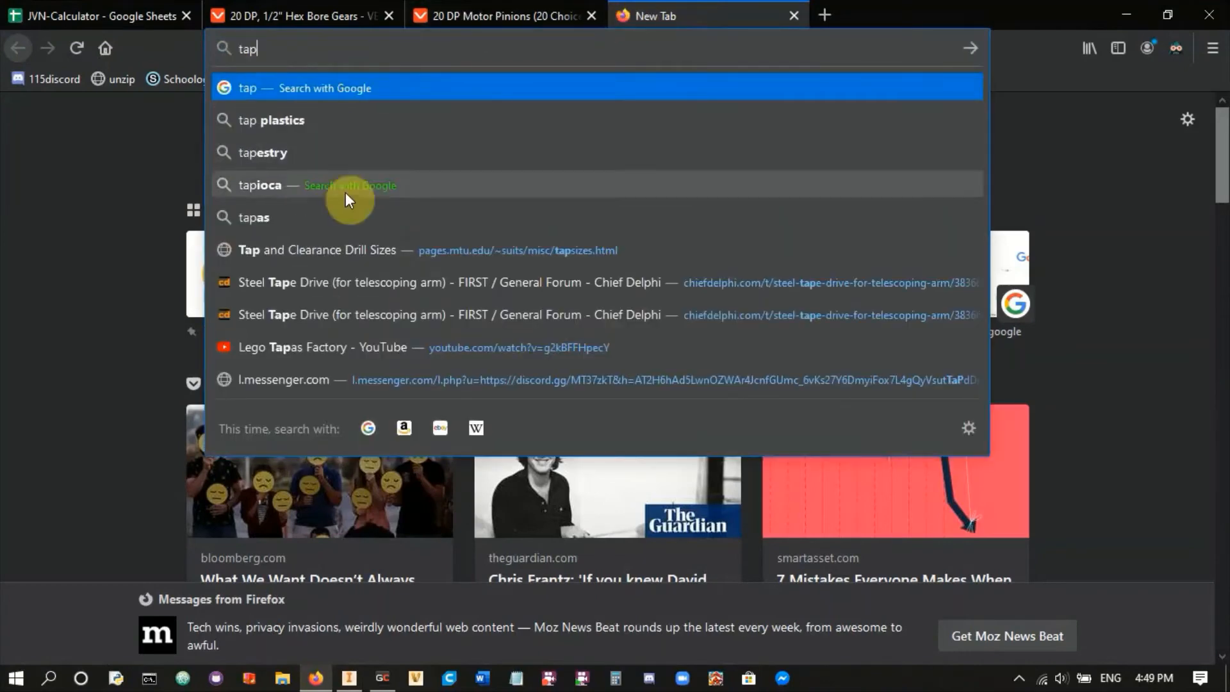
{"action": "left_click", "coordinate": [348, 252]}
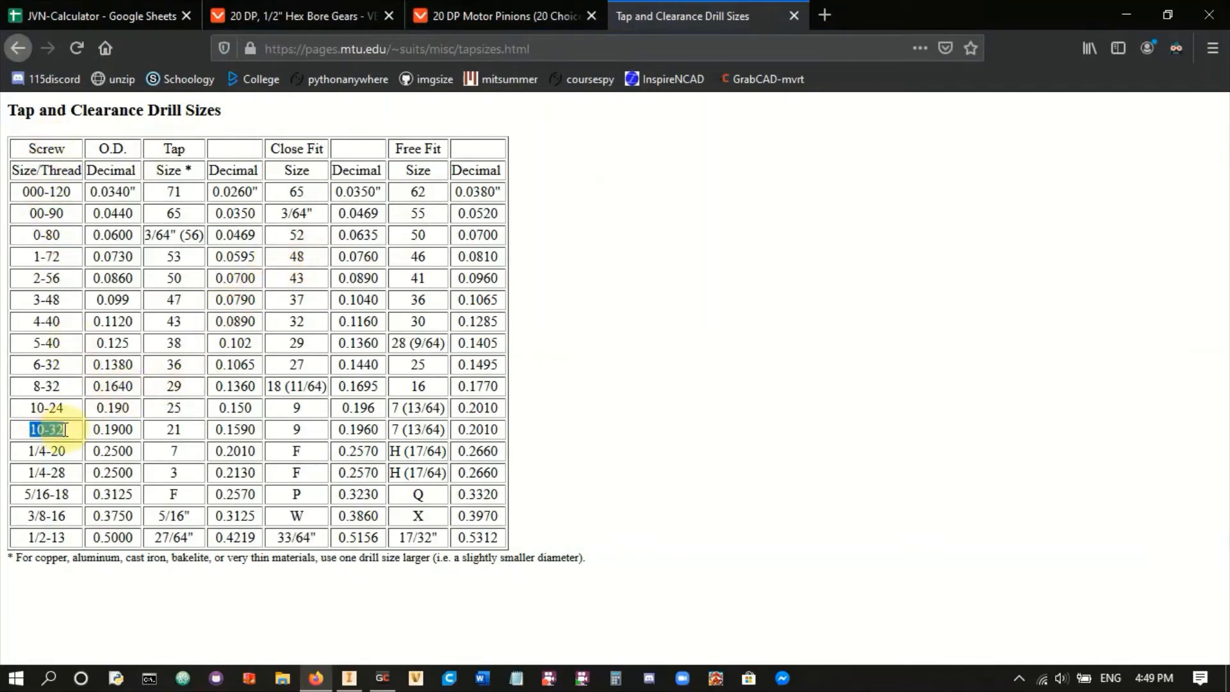
- Switch back to the gearbox assembly in Inventor and inspect the lower motor mounting screw in the plate
{"action": "left_click", "coordinate": [349, 678]}
{"action": "left_click", "coordinate": [293, 633]}
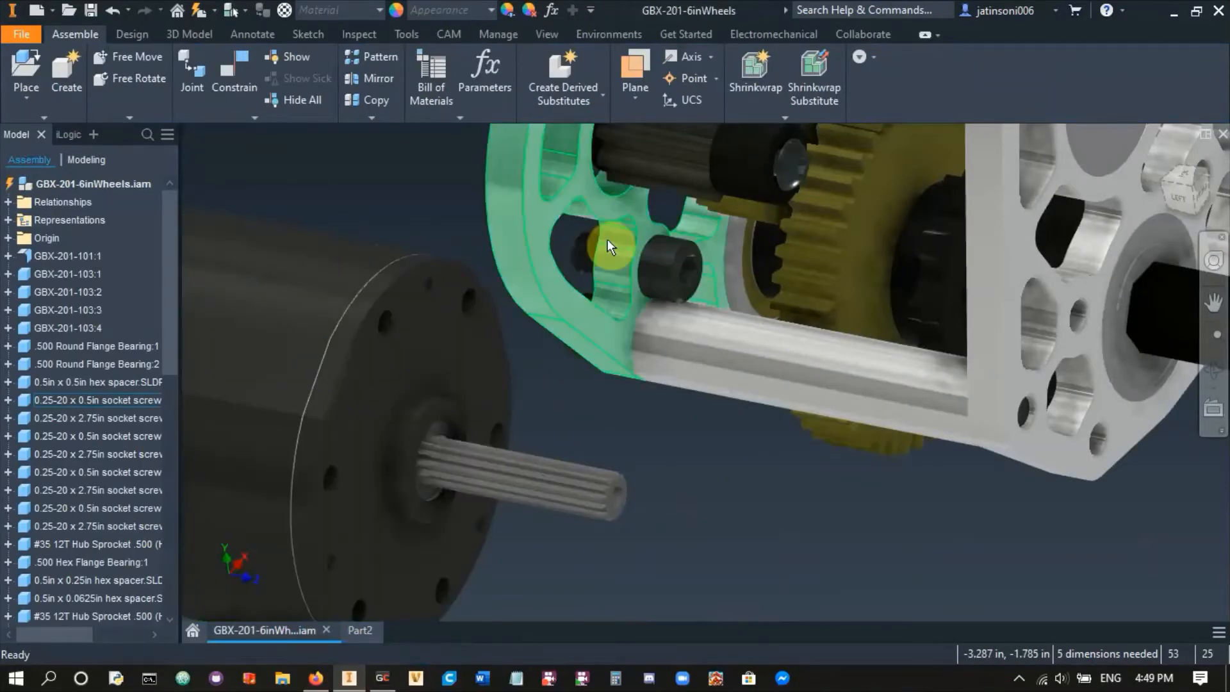
{"action": "left_click", "coordinate": [702, 275]}
{"action": "left_click_drag", "start_coordinate": [702, 275], "coordinate": [683, 275]}
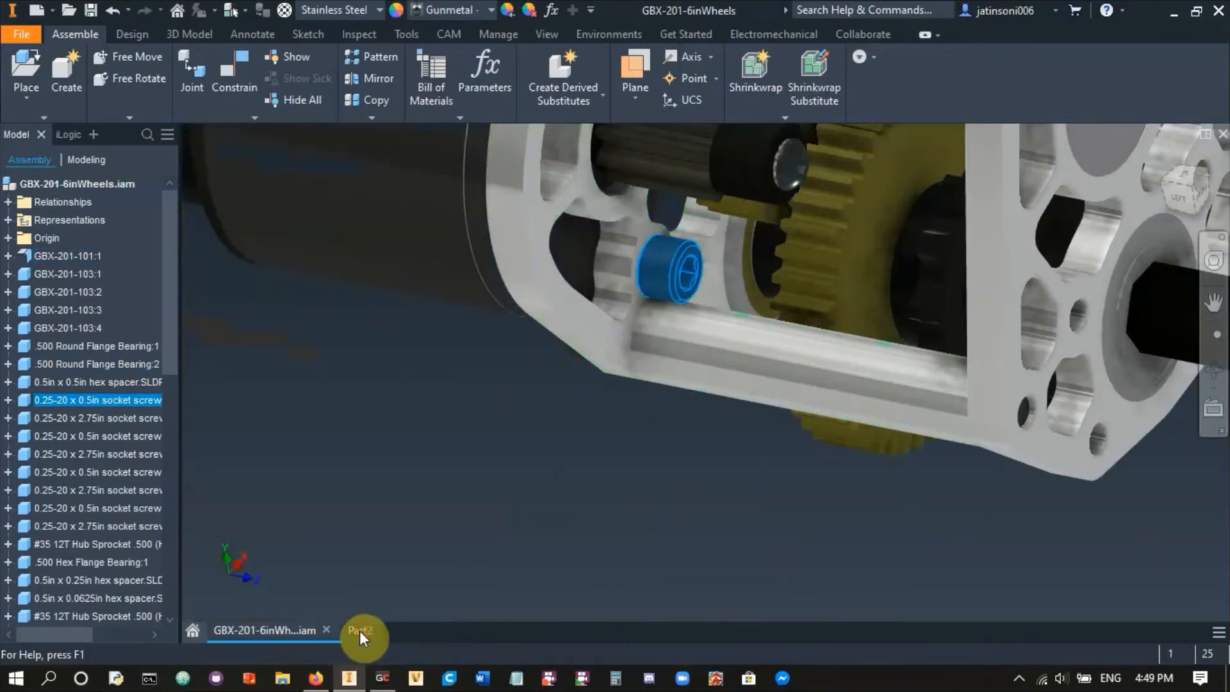
- Return to the drill size chart, compare the tap, close fit and free fit columns, and read the 10-32 close fit diameter
{"action": "left_click", "coordinate": [315, 679]}
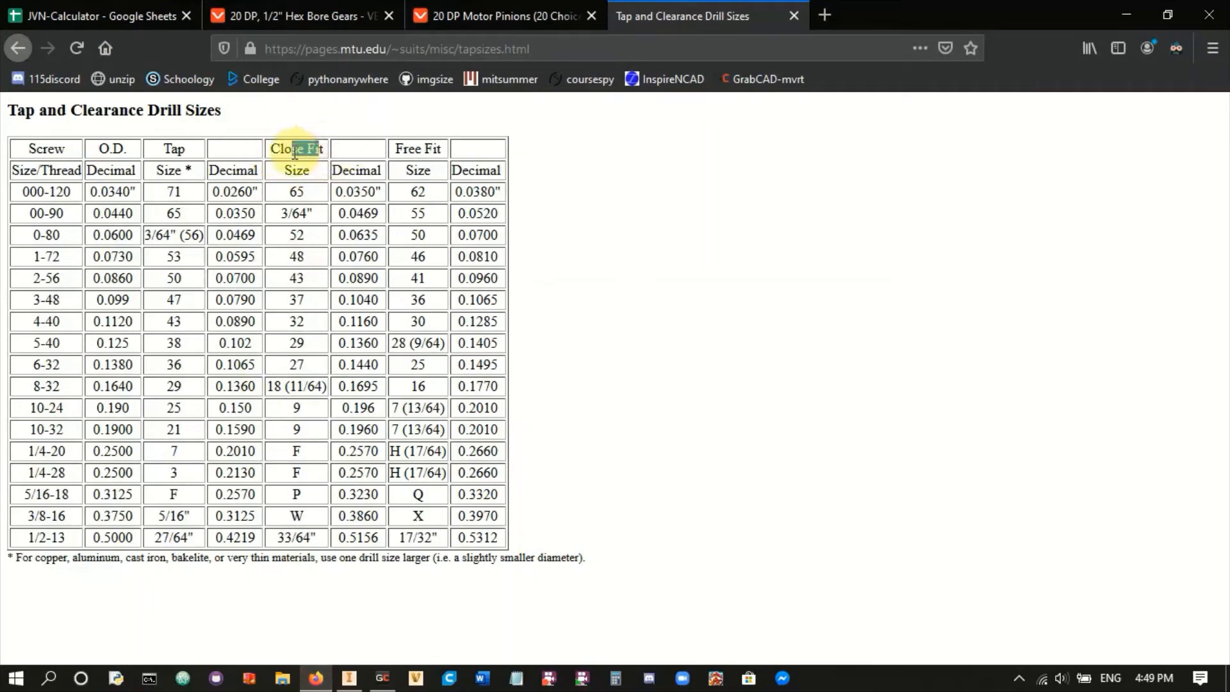
{"action": "triple_click", "coordinate": [403, 143]}
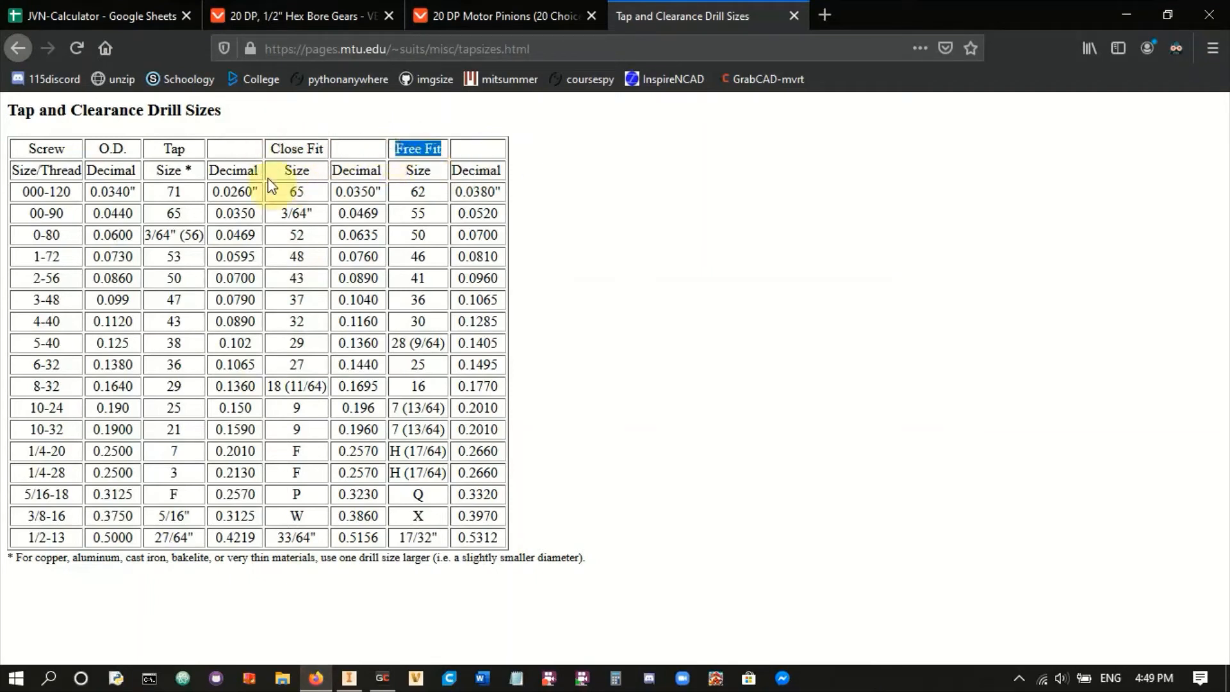
{"action": "left_click", "coordinate": [189, 149]}
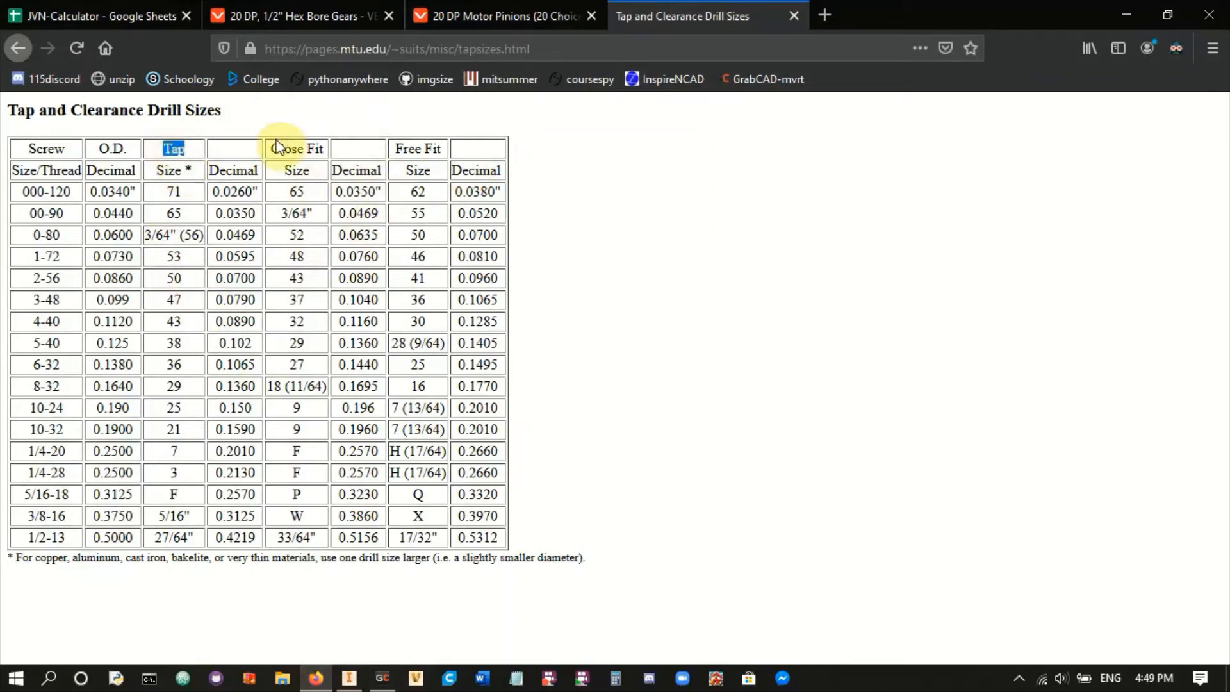
{"action": "left_click_drag", "start_coordinate": [314, 144], "coordinate": [316, 146]}
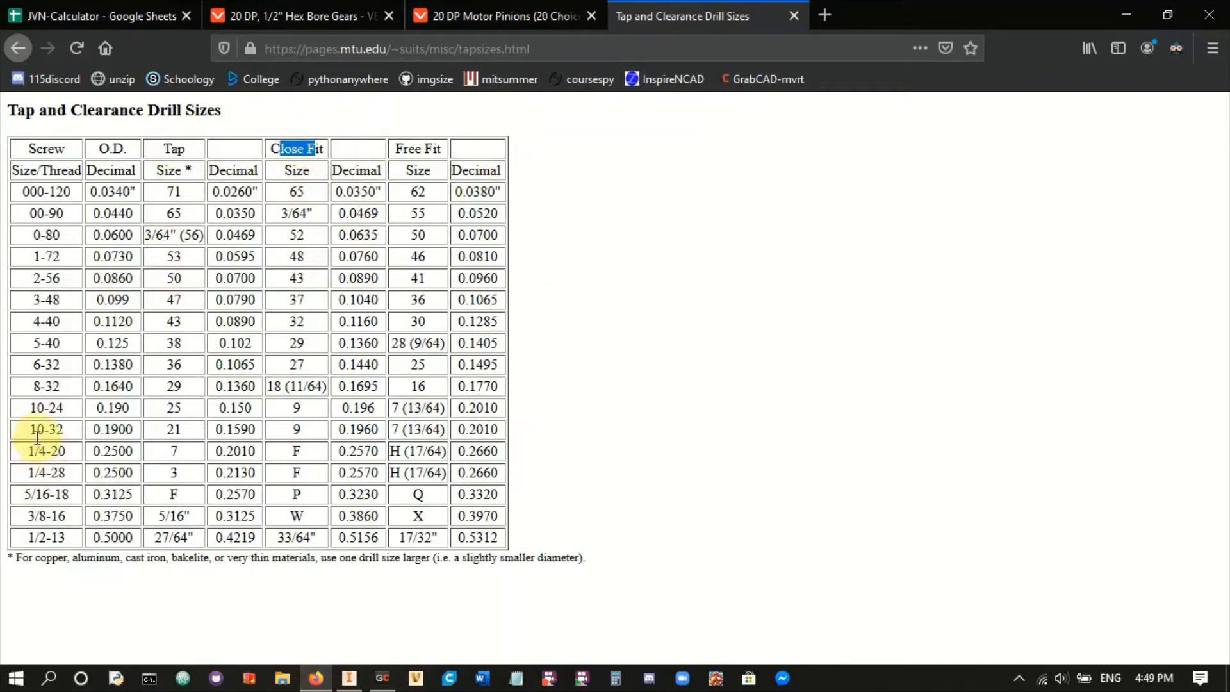
{"action": "triple_click", "coordinate": [40, 436]}
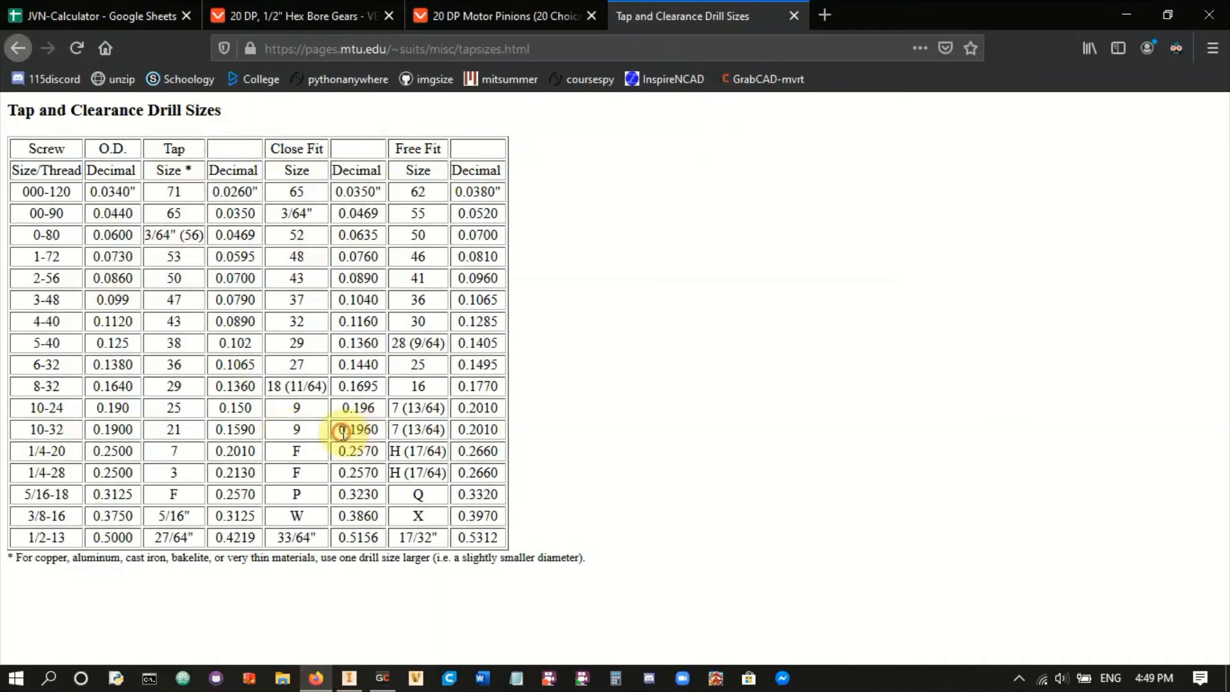
- Return to the Part2 sketch in Inventor and dimension the upper mounting hole to a diameter of 0.196 in
{"action": "left_click", "coordinate": [349, 677]}
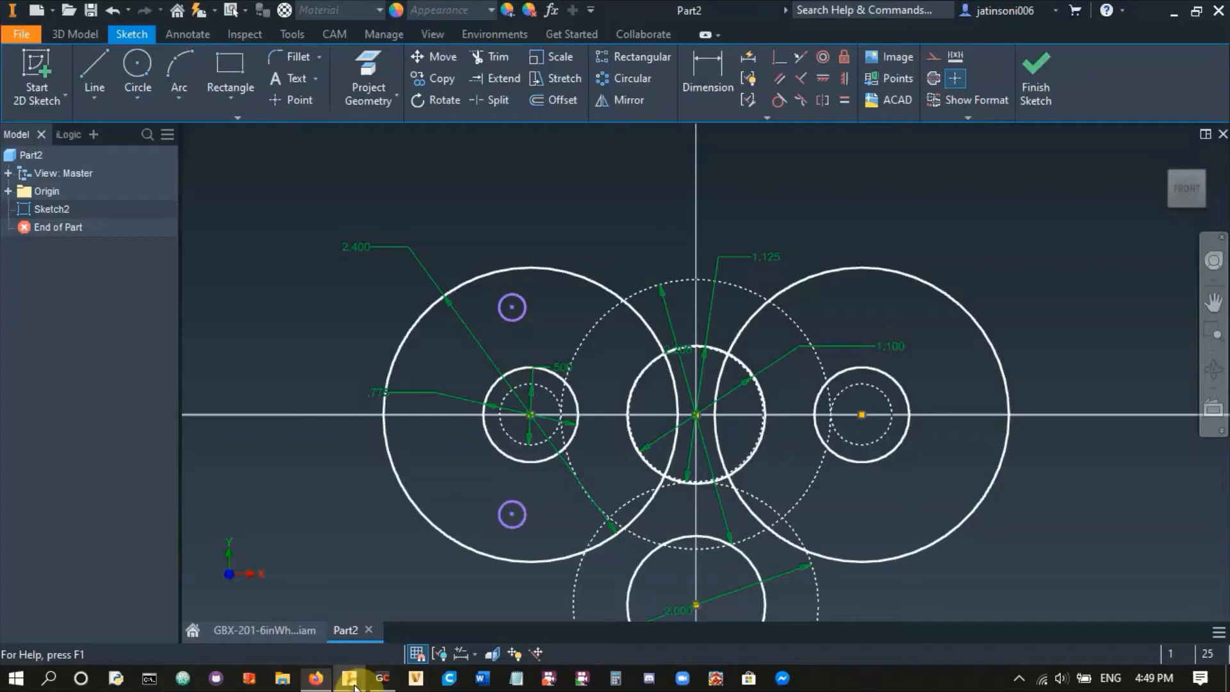
{"action": "left_click", "coordinate": [703, 70]}
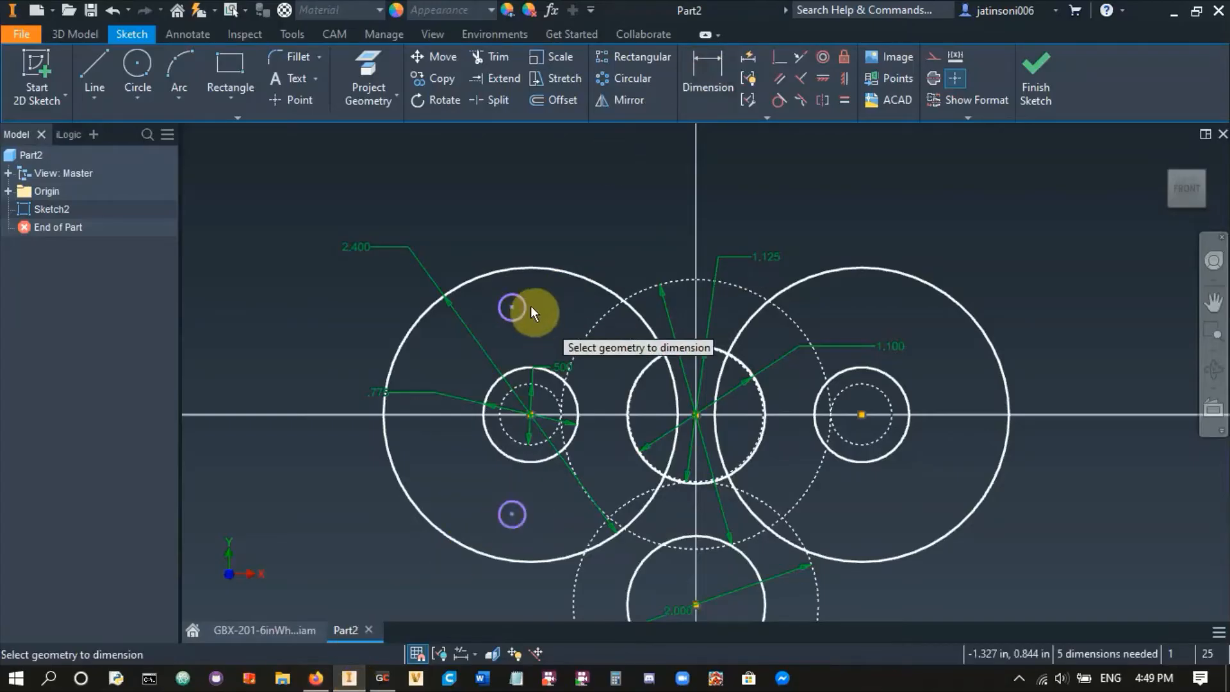
{"action": "left_click", "coordinate": [527, 306]}
{"action": "left_click", "coordinate": [550, 210]}
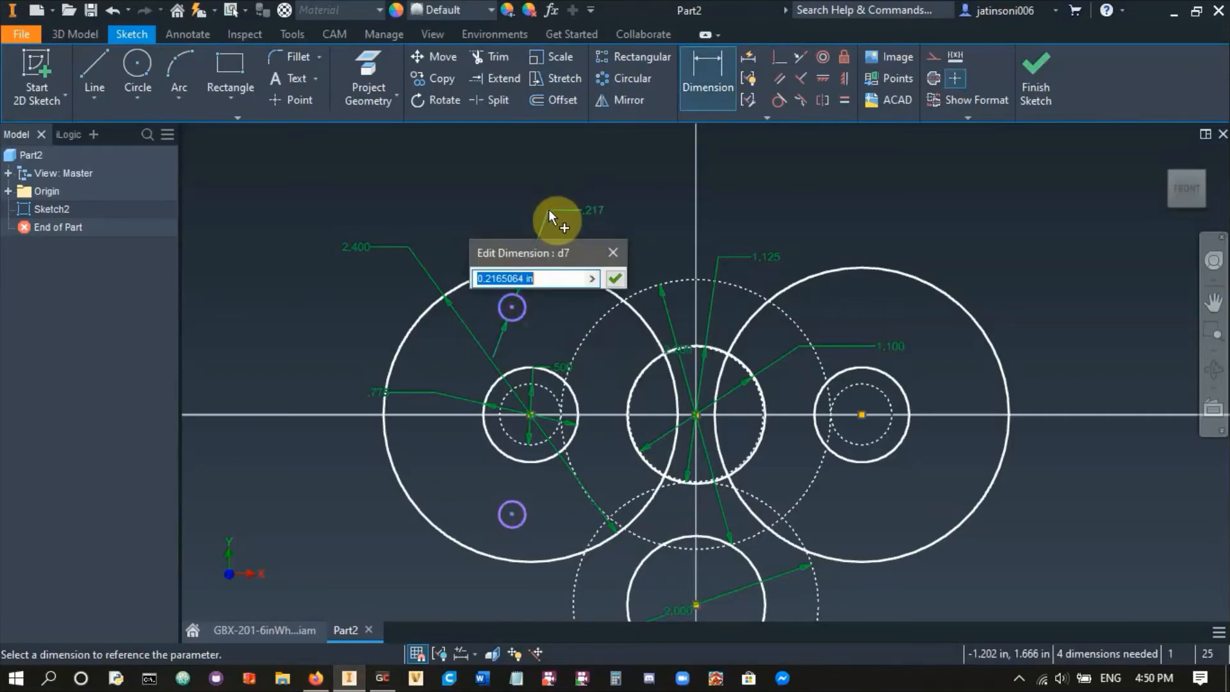
{"action": "type", "text": "0.196"}
{"action": "key", "text": "Return"}
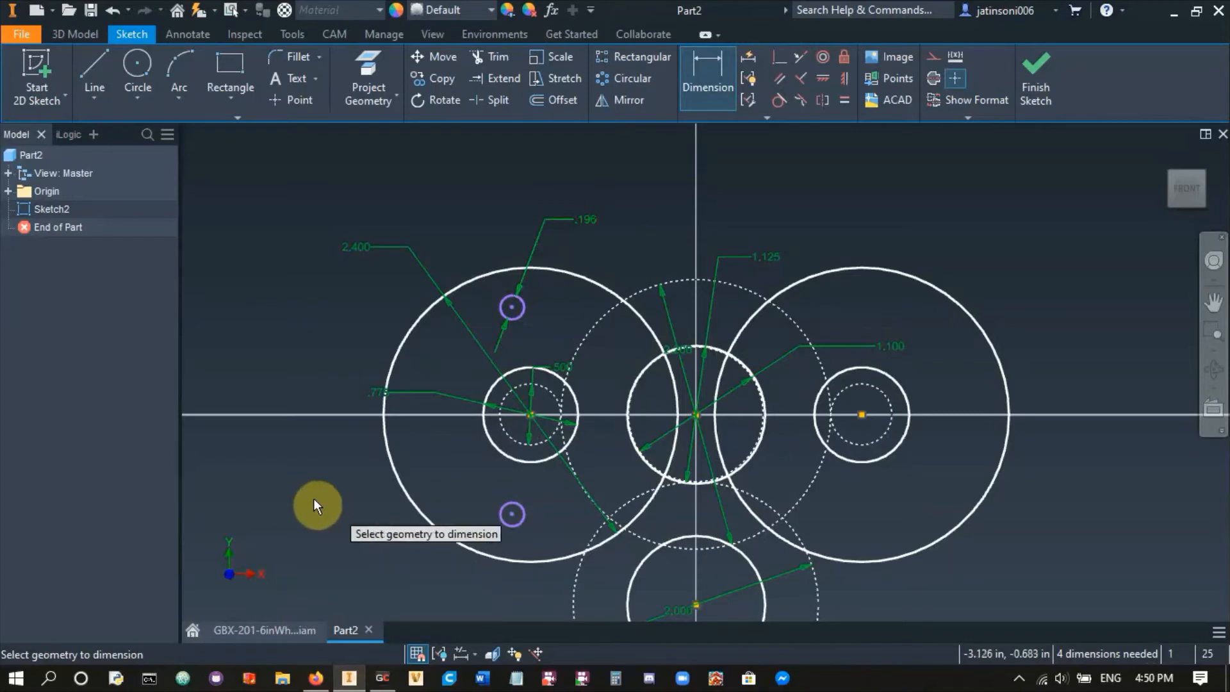
{"action": "key", "text": "Escape"}
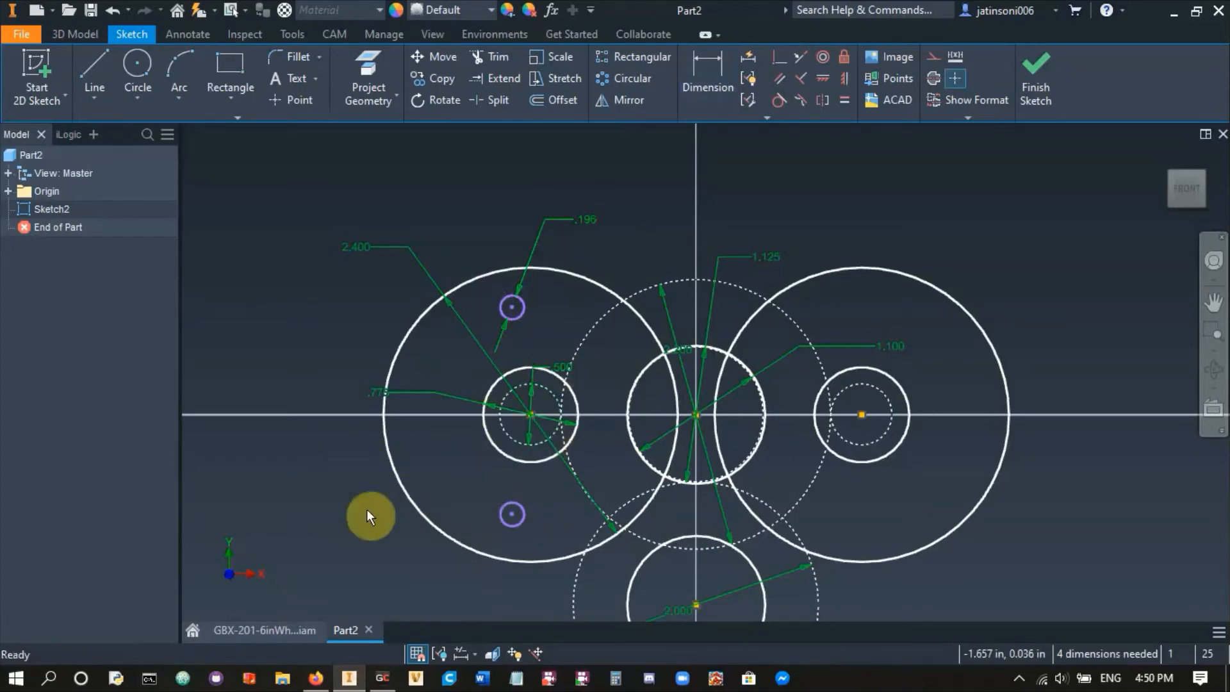
- Switch to the GBX-201-6inWheels assembly and pull the lower motor out of the gearbox to expose its mounting face
{"action": "left_click", "coordinate": [234, 626]}
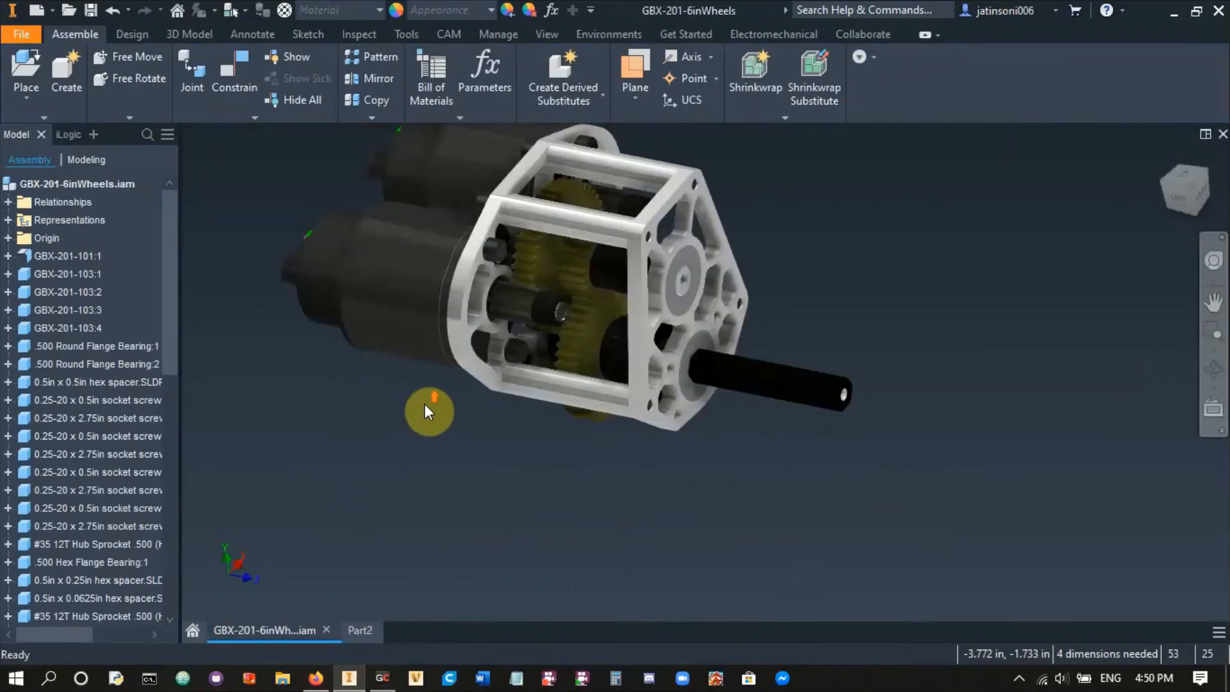
{"action": "left_click_drag", "start_coordinate": [380, 310], "coordinate": [288, 414]}
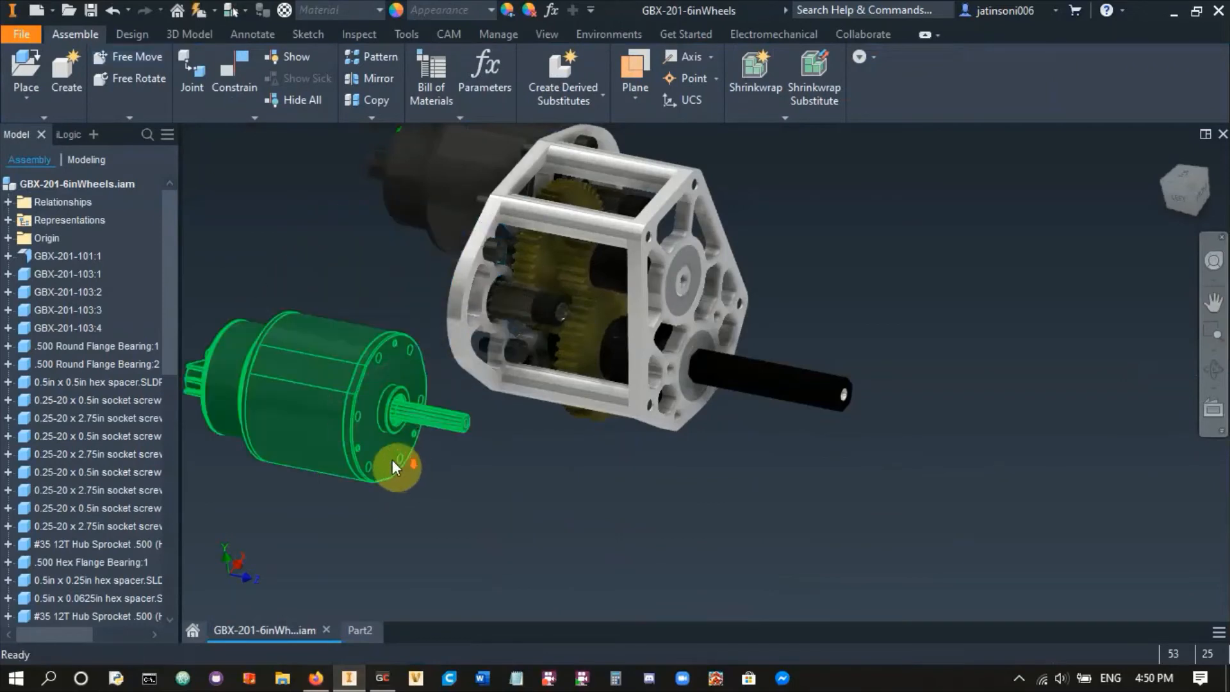
{"action": "key", "text": "Escape"}
- Measure the centre distance between two opposite mounting holes on the motor's front face
{"action": "scroll", "coordinate": [397, 463], "scroll_direction": "up", "scroll_amount": 5}
{"action": "key", "text": "m"}
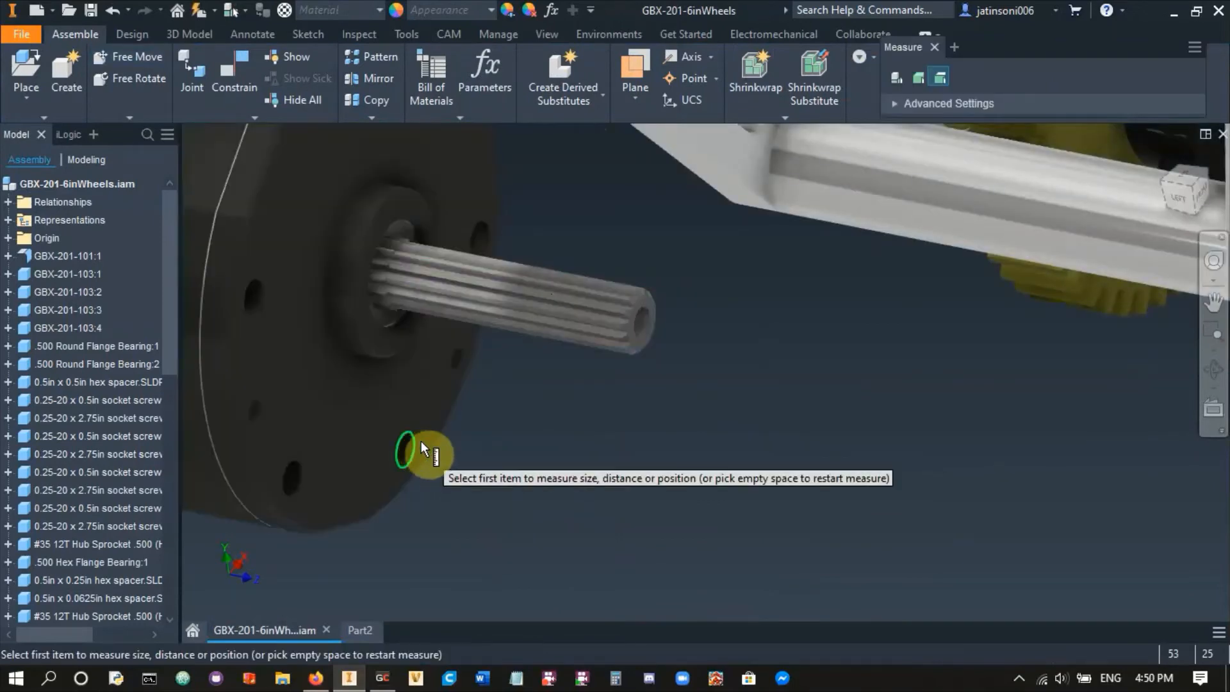
{"action": "key", "text": "Escape"}
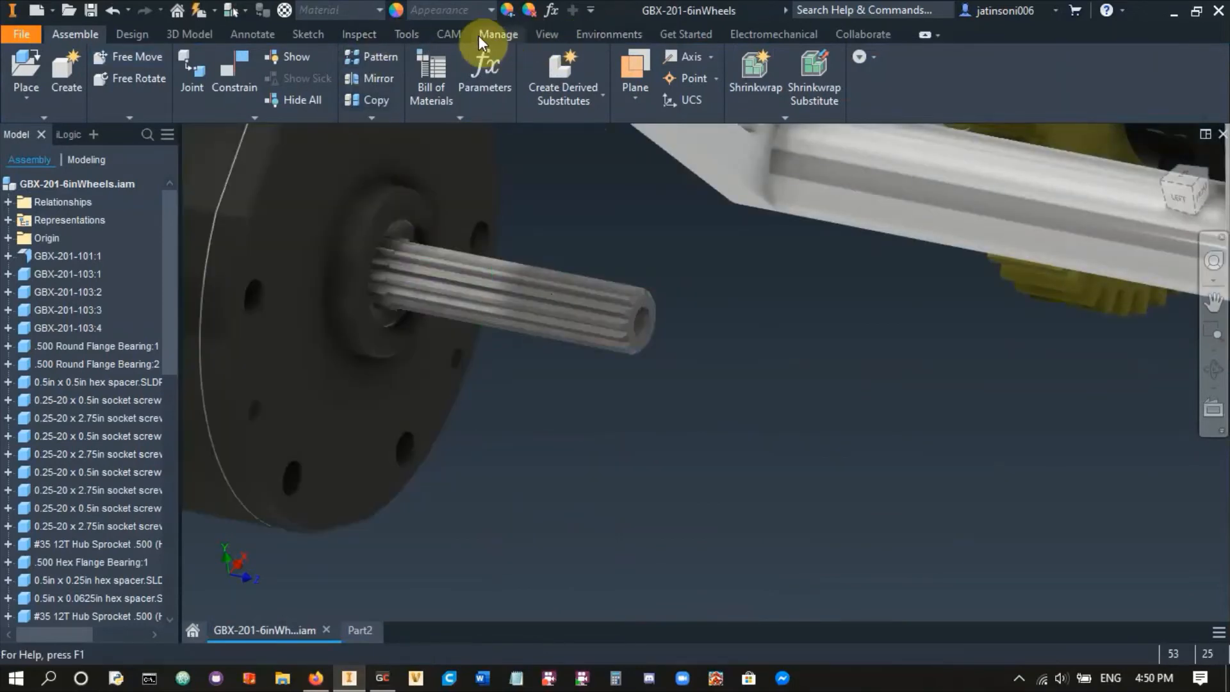
{"action": "left_click", "coordinate": [405, 32]}
{"action": "left_click", "coordinate": [26, 70]}
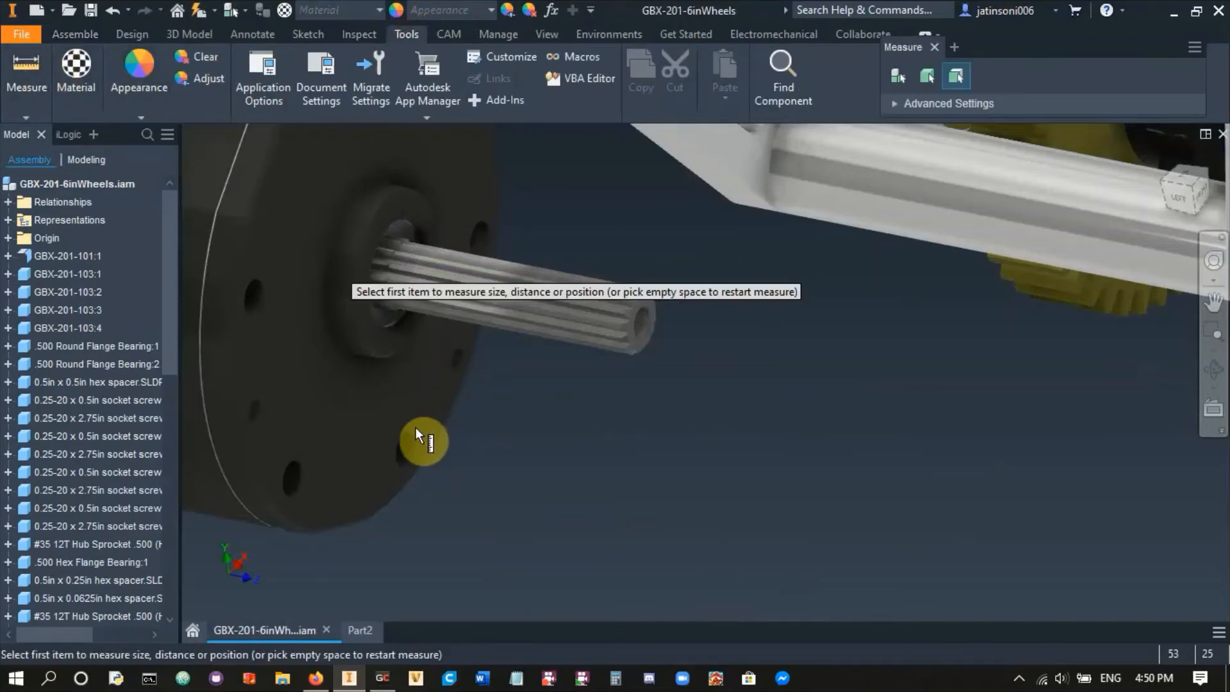
{"action": "left_click", "coordinate": [414, 440]}
{"action": "scroll", "coordinate": [443, 414], "scroll_direction": "down", "scroll_amount": 3}
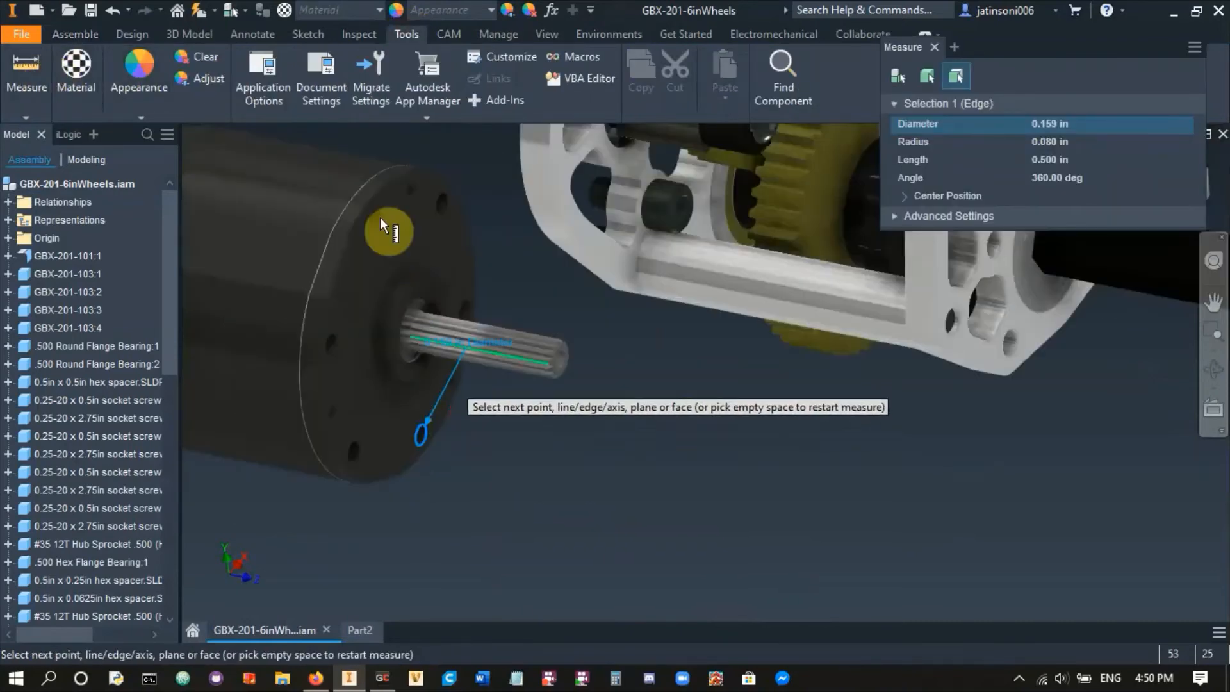
{"action": "left_click", "coordinate": [378, 220]}
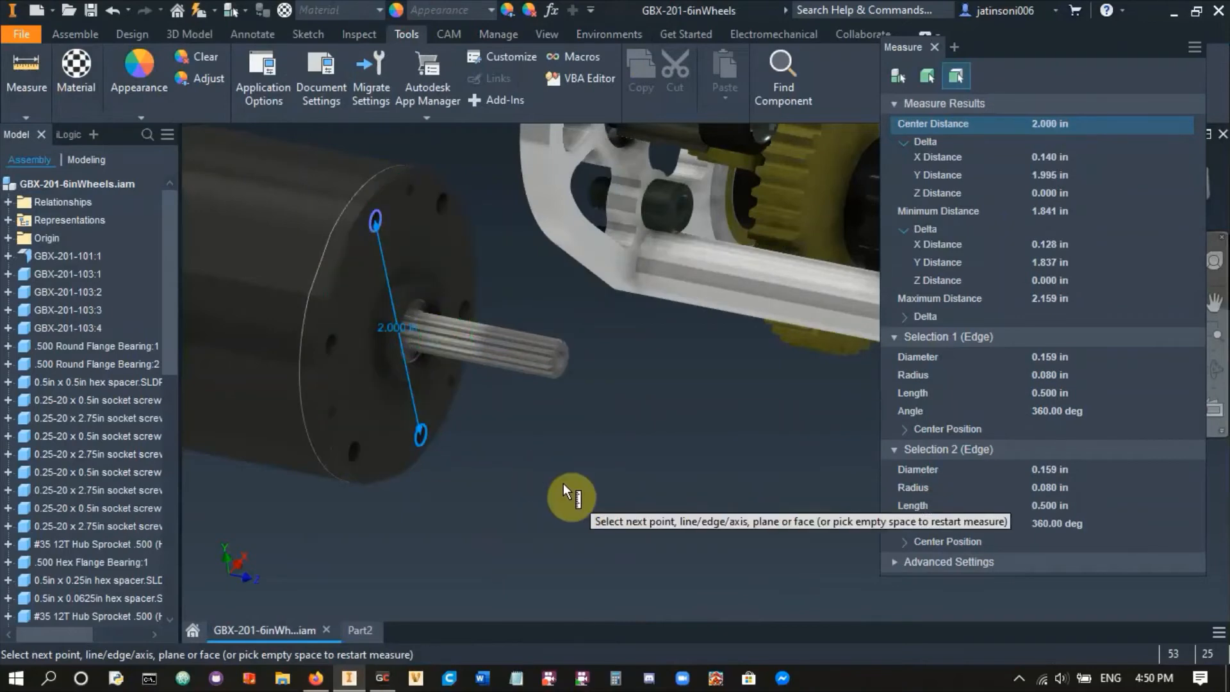
{"action": "key", "text": "Escape"}
- Inspect the motor's mounting face and the motor mounting screws in the gearbox plate
{"action": "middle_click_drag", "start_coordinate": [447, 459], "coordinate": [541, 425]}
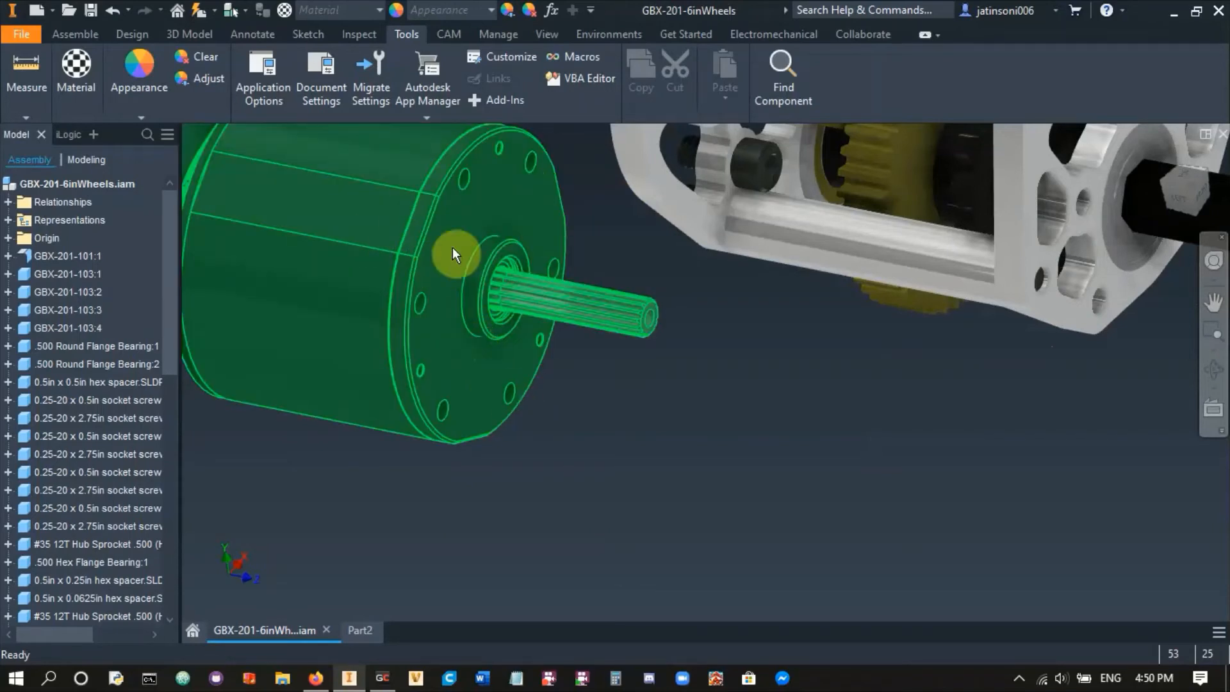
{"action": "scroll", "coordinate": [655, 396], "scroll_direction": "up", "scroll_amount": 3}
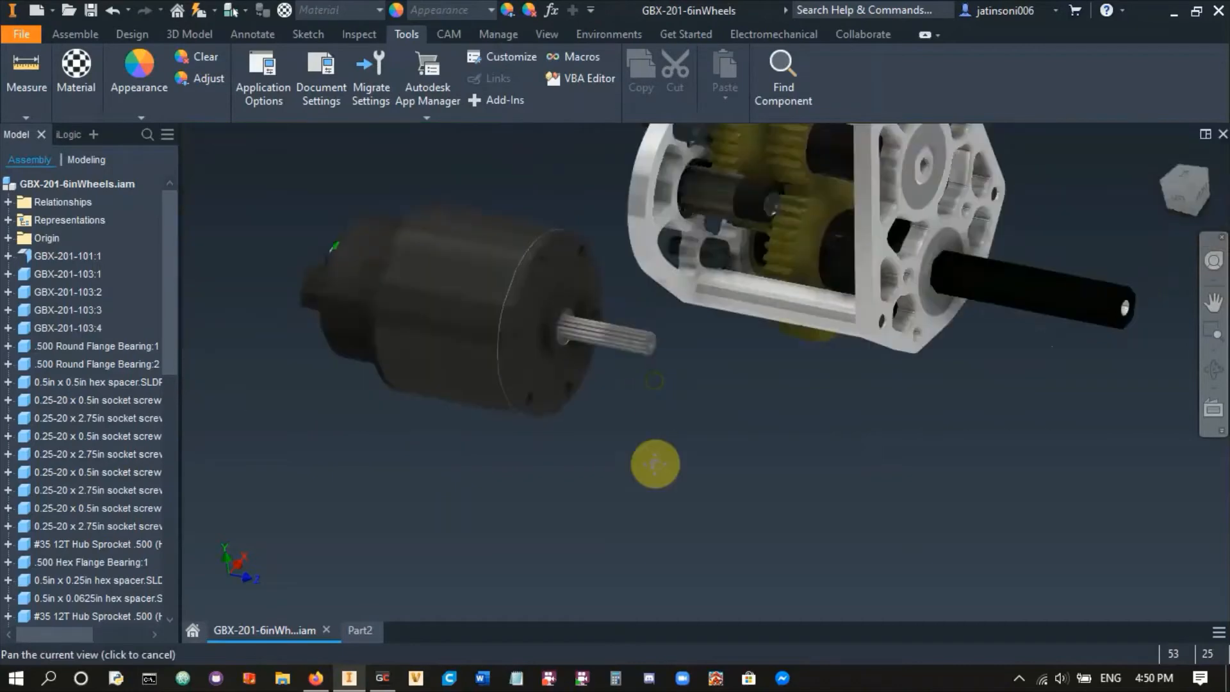
{"action": "middle_click_drag", "start_coordinate": [655, 397], "coordinate": [656, 496]}
{"action": "scroll", "coordinate": [683, 313], "scroll_direction": "down", "scroll_amount": 3}
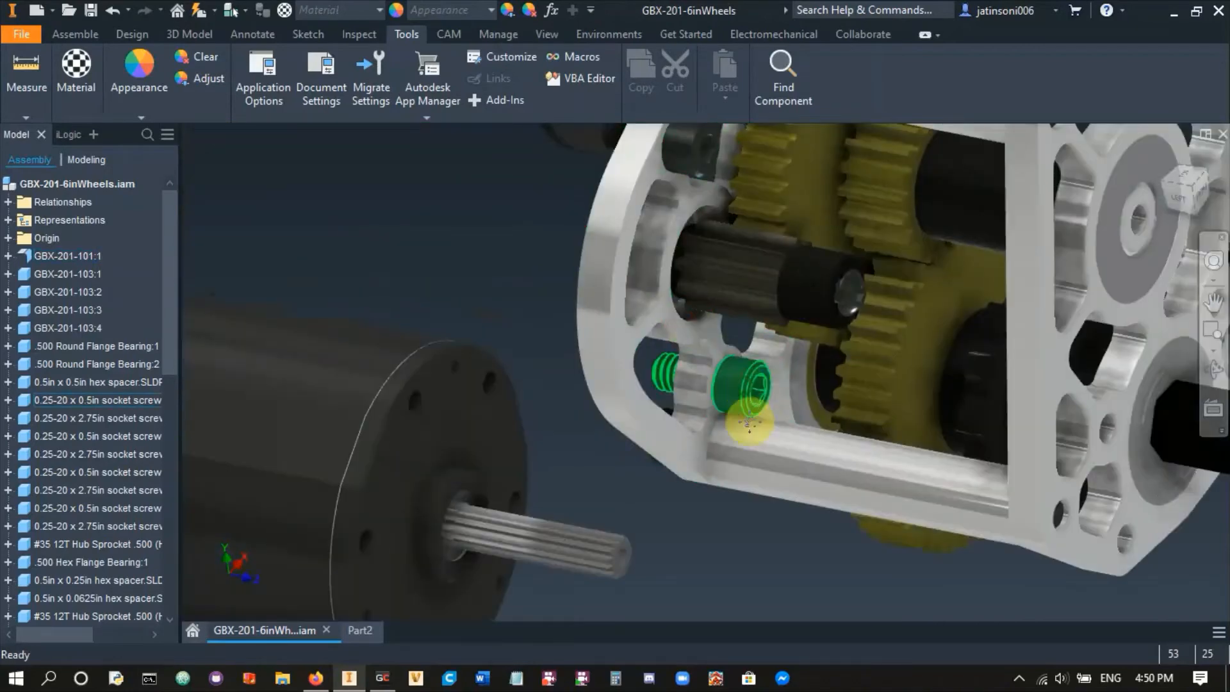
{"action": "middle_click_drag", "start_coordinate": [757, 261], "coordinate": [768, 312]}
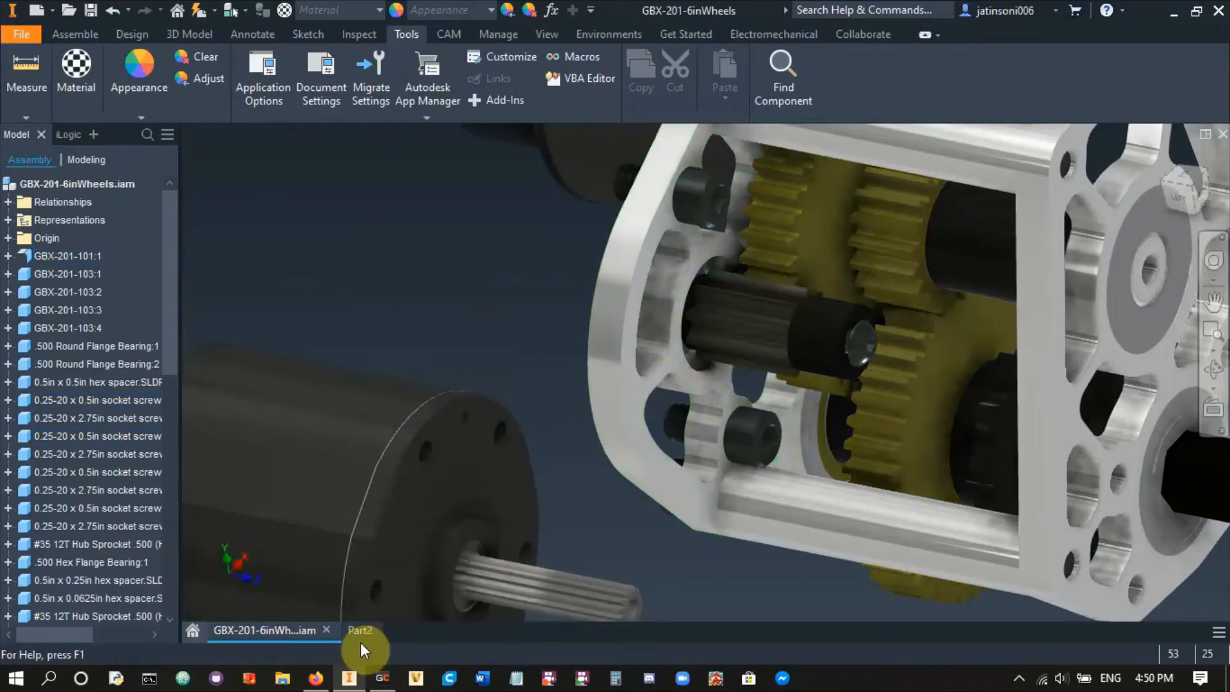
- Return to the Part2 sketch and vertically constrain both motor mounting holes in line with the left pinion circle's centre
{"action": "left_click", "coordinate": [361, 632]}
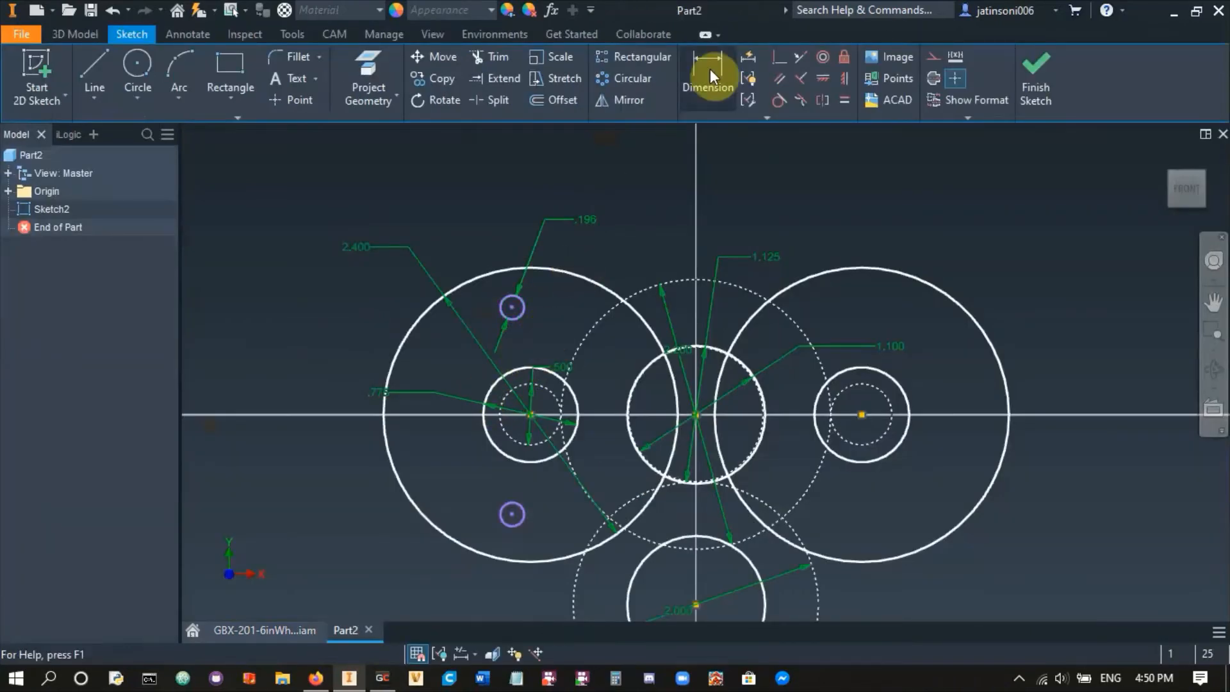
{"action": "left_click", "coordinate": [844, 78]}
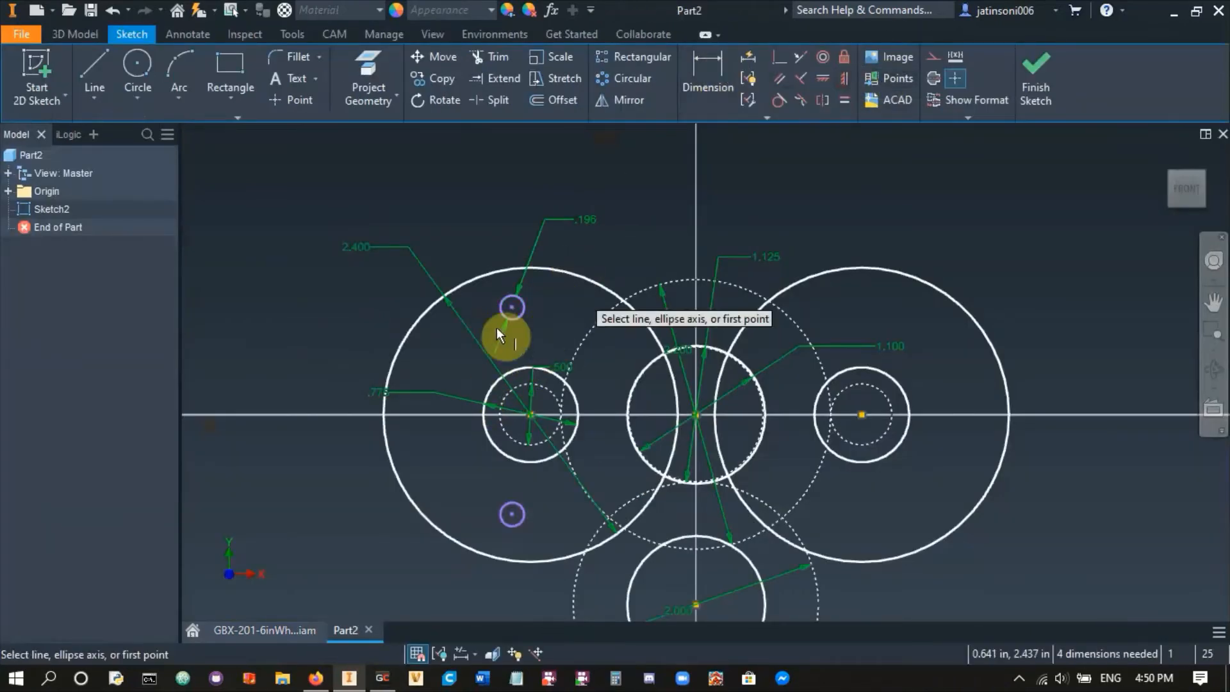
{"action": "left_click", "coordinate": [513, 309]}
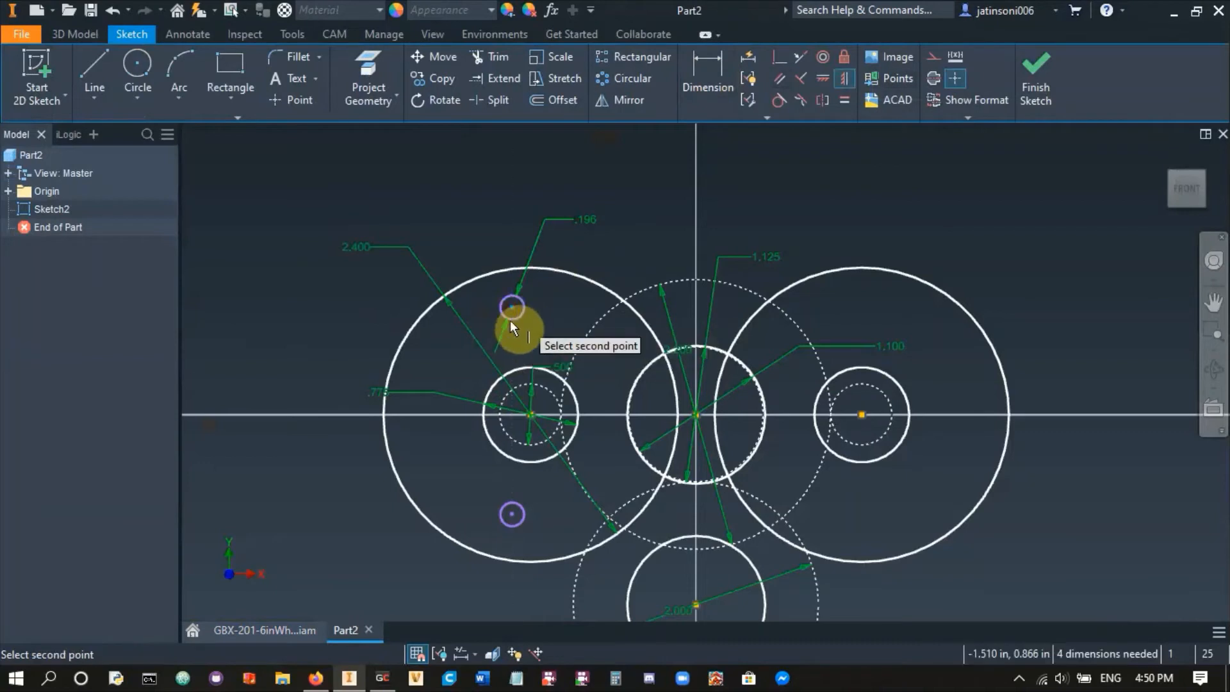
{"action": "left_click", "coordinate": [512, 515]}
{"action": "left_click", "coordinate": [511, 515]}
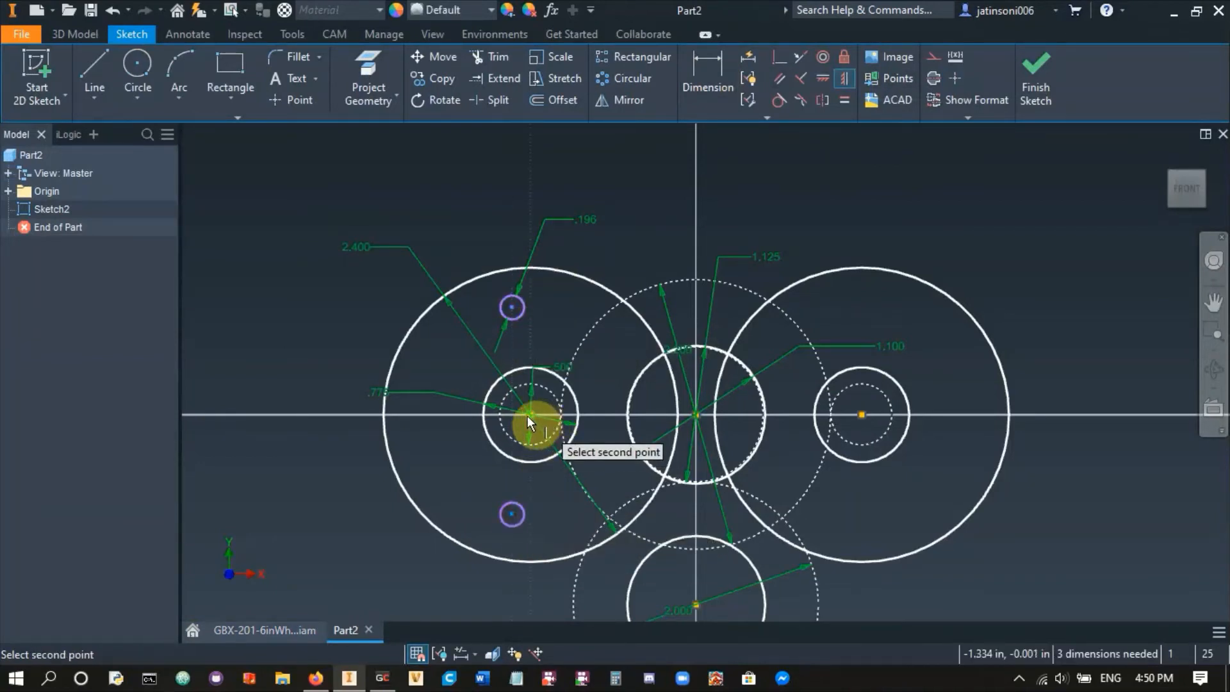
{"action": "left_click", "coordinate": [530, 415]}
- Dimension the vertical distance between the two motor mounting hole centres to 2 in
{"action": "left_click", "coordinate": [701, 64]}
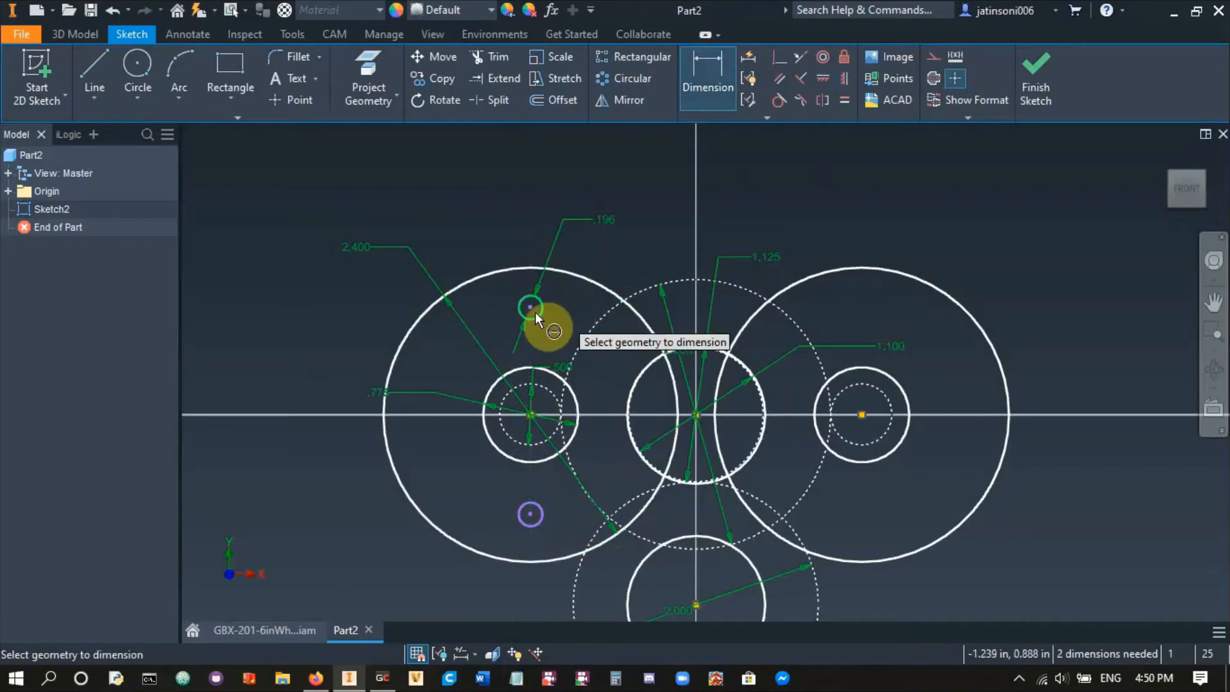
{"action": "left_click", "coordinate": [531, 308]}
{"action": "left_click", "coordinate": [530, 516]}
{"action": "left_click", "coordinate": [307, 435]}
{"action": "type", "text": "2"}
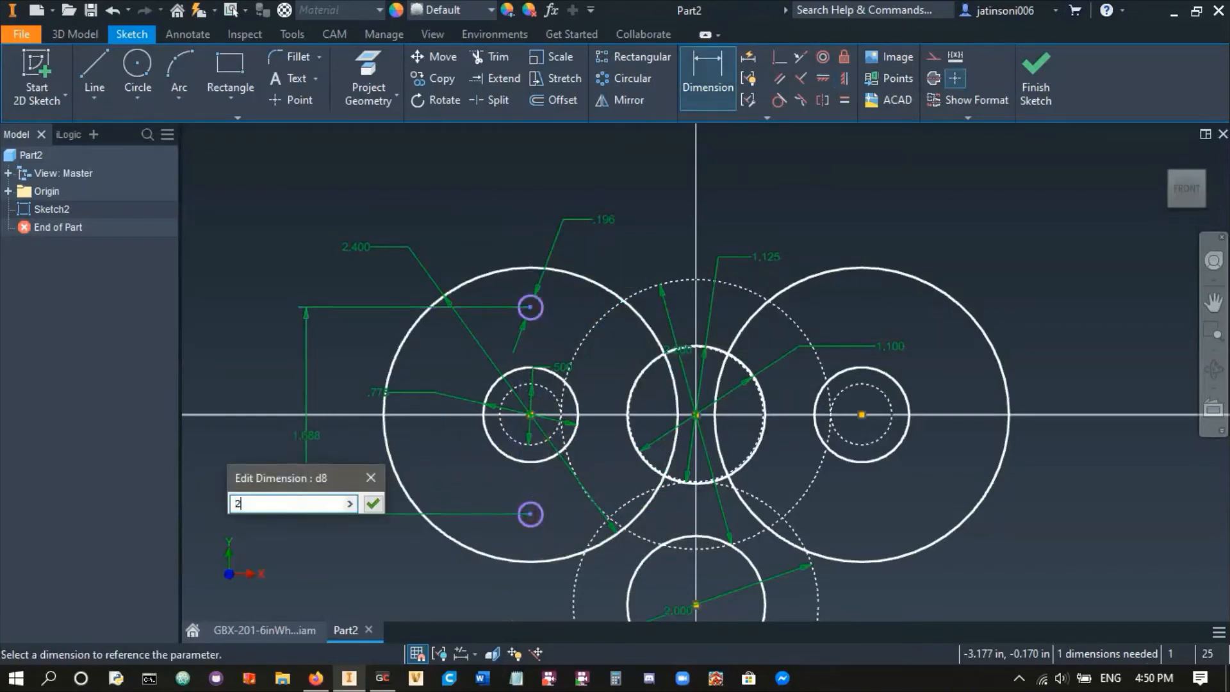
{"action": "key", "text": "Return"}
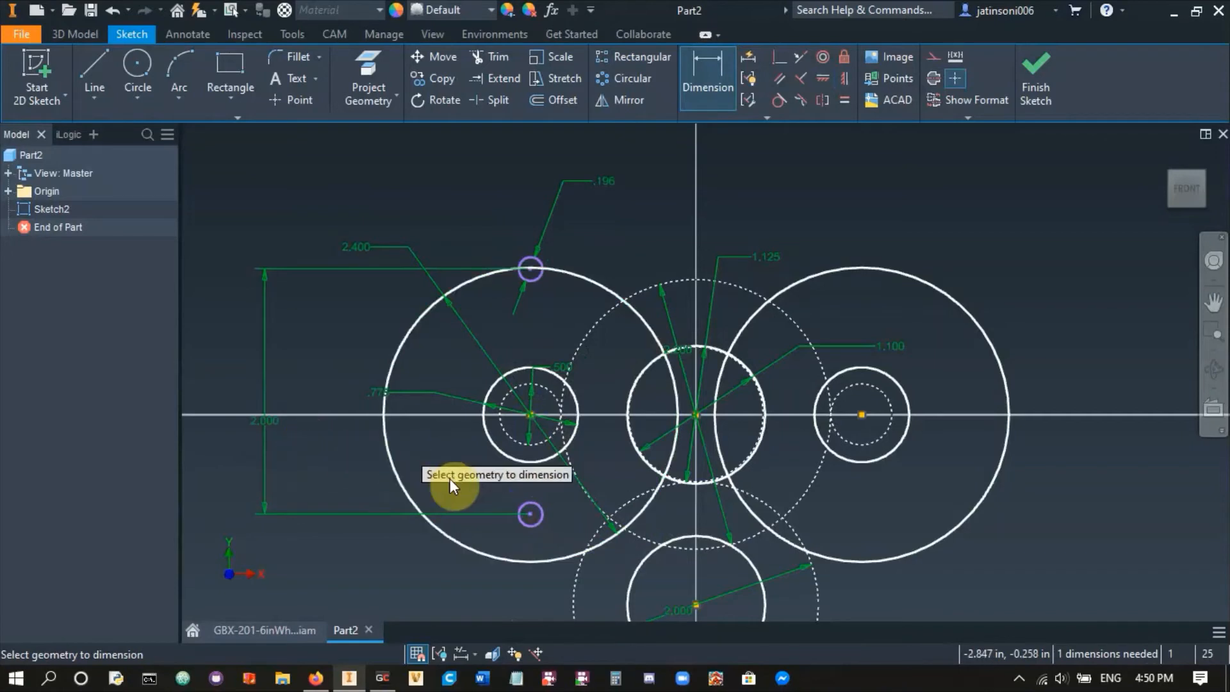
{"action": "key", "text": "Escape"}
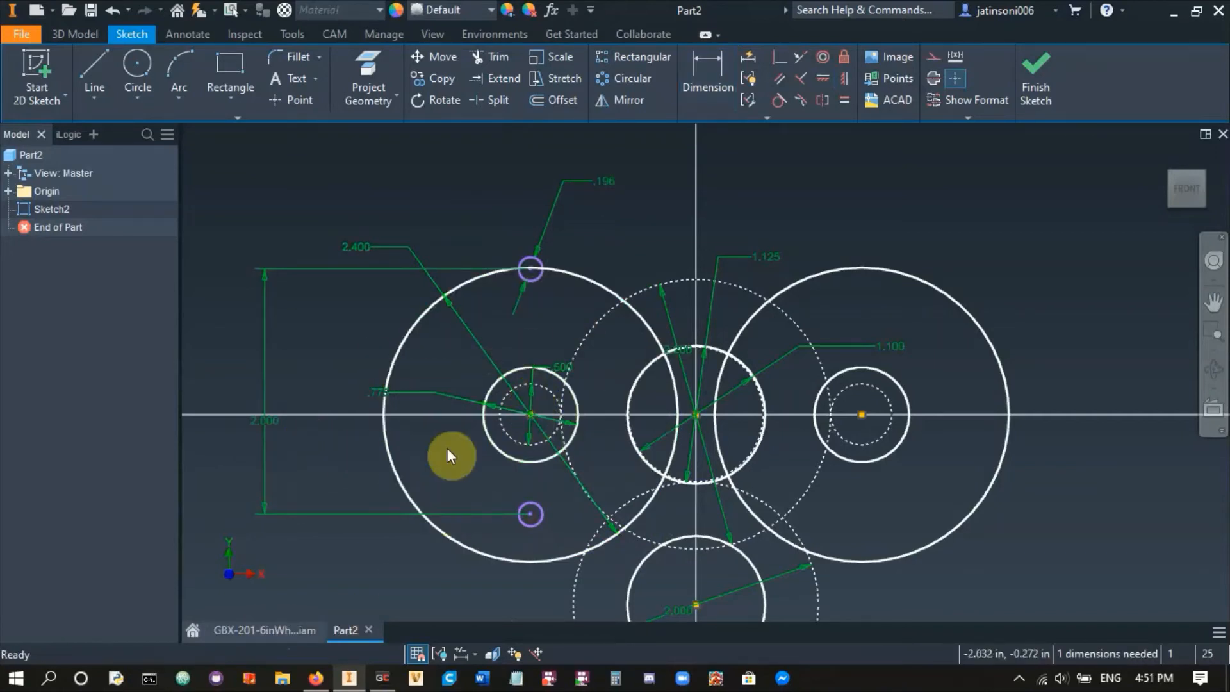
- Dimension the lower mounting hole's centre to 1 in from the left pinion circle's centre
{"action": "left_click", "coordinate": [718, 70]}
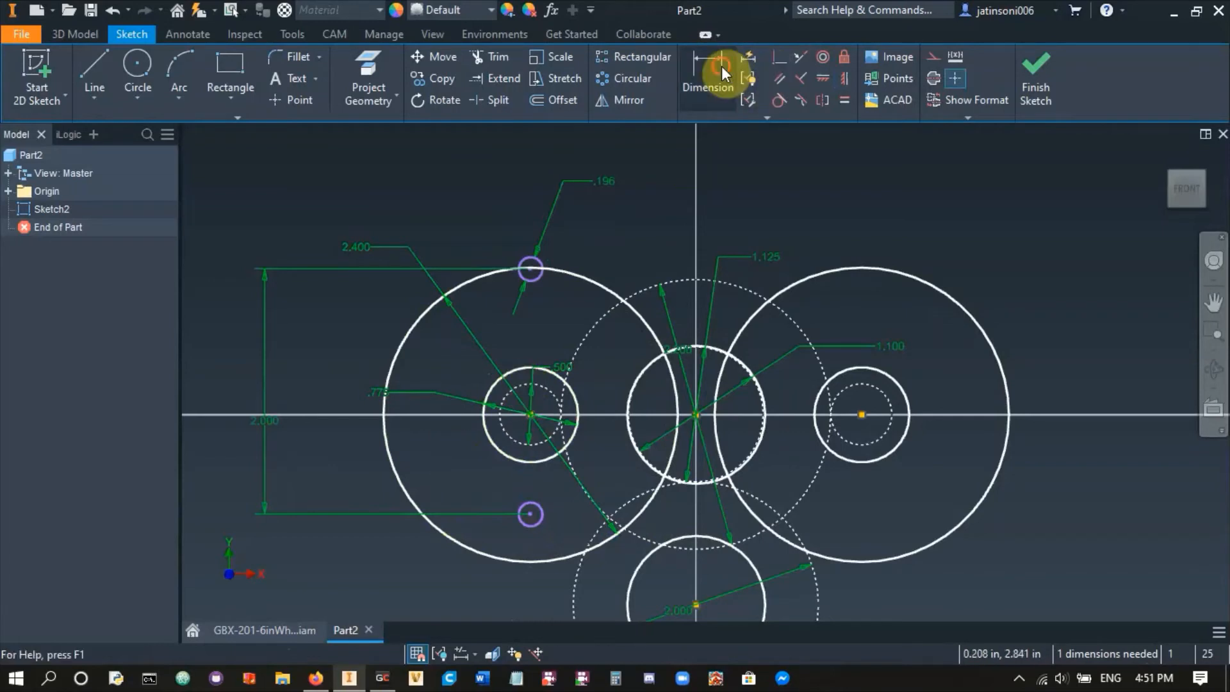
{"action": "left_click", "coordinate": [529, 514]}
{"action": "left_click", "coordinate": [529, 416]}
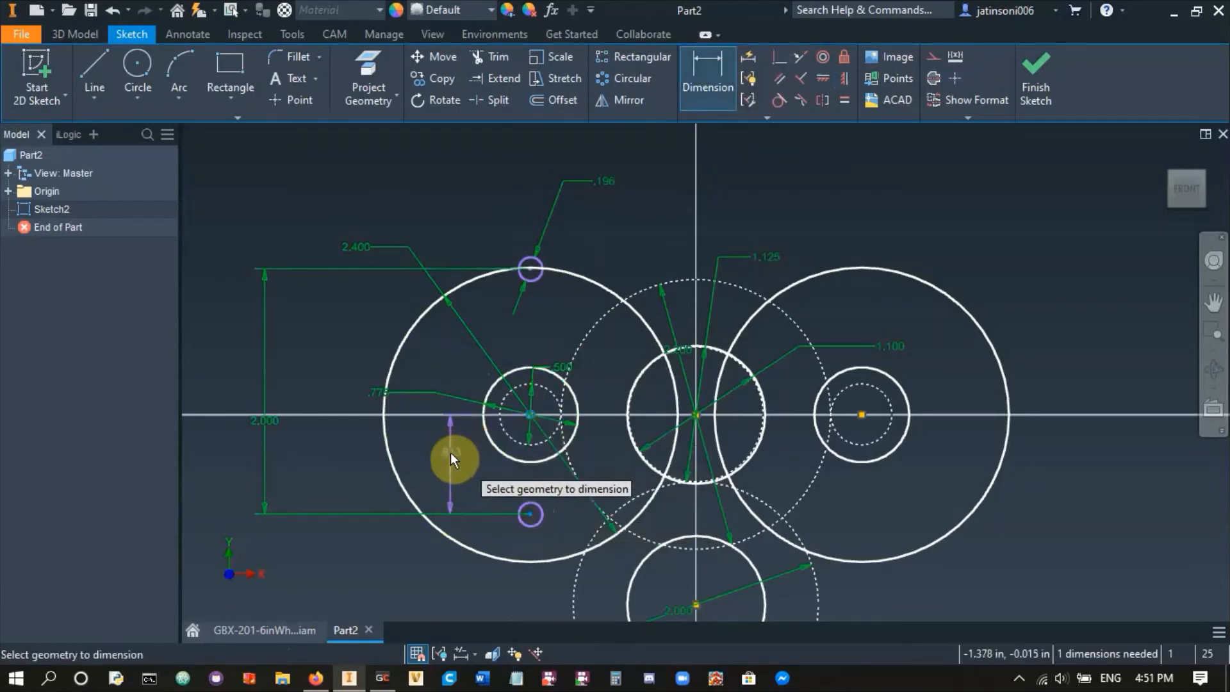
{"action": "left_click", "coordinate": [437, 456]}
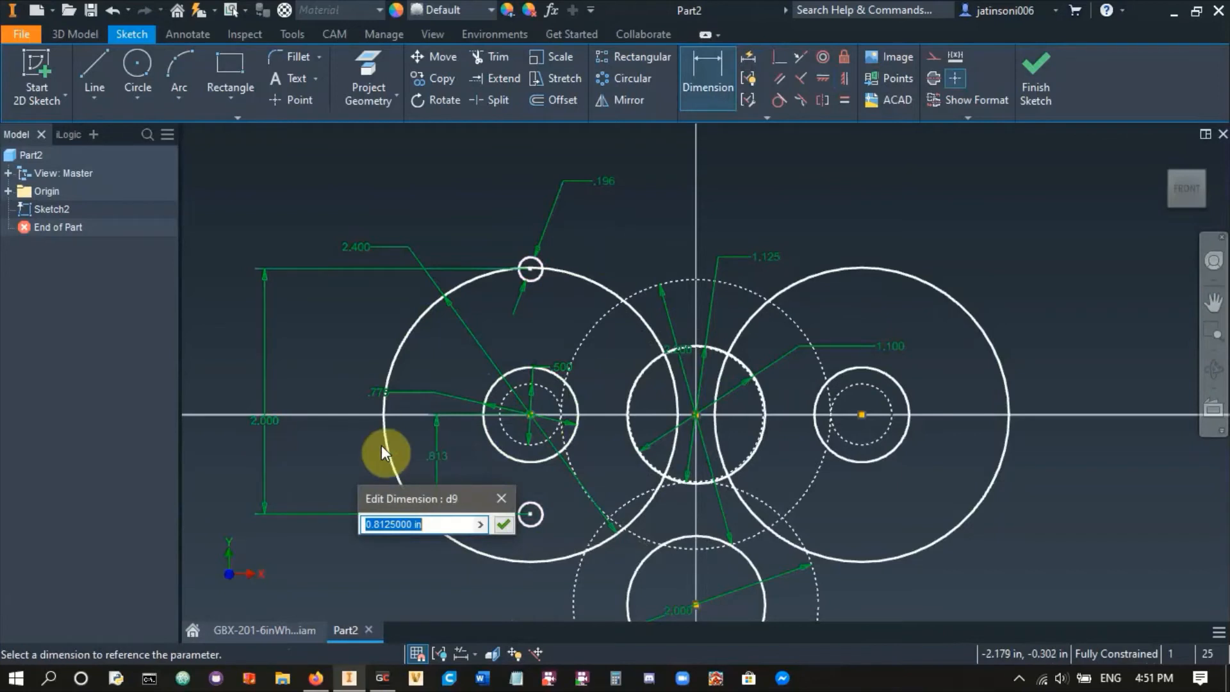
{"action": "type", "text": "1"}
{"action": "key", "text": "Return"}
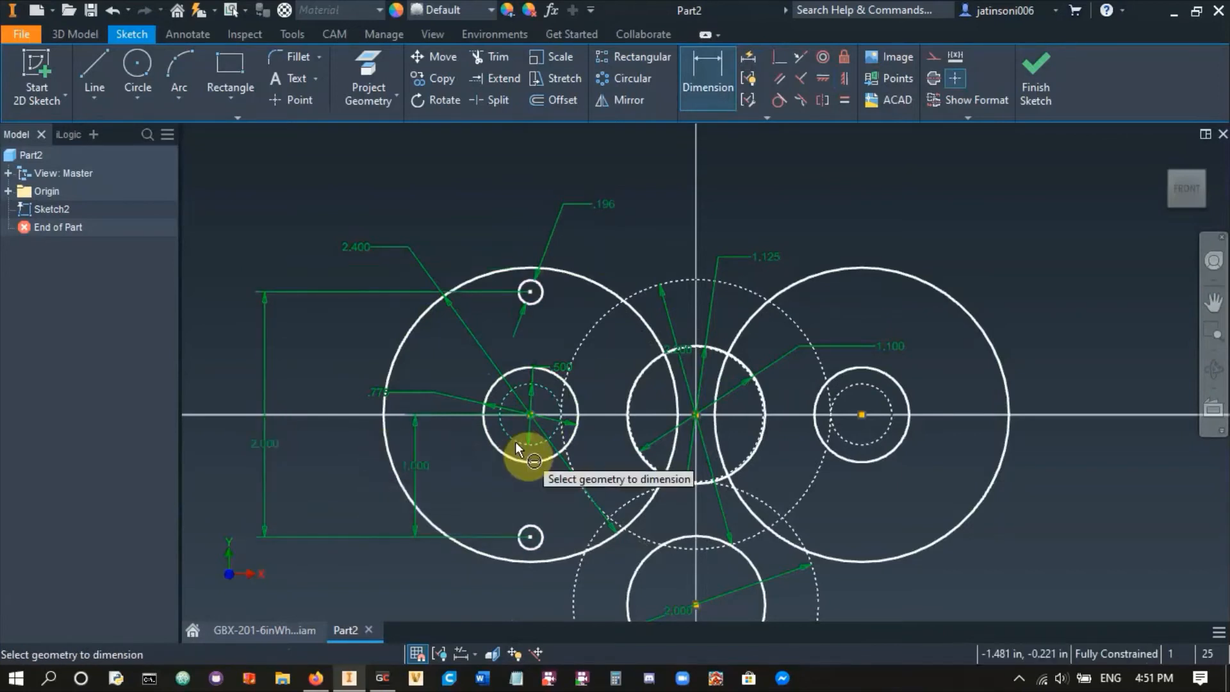
{"action": "key", "text": "Escape"}
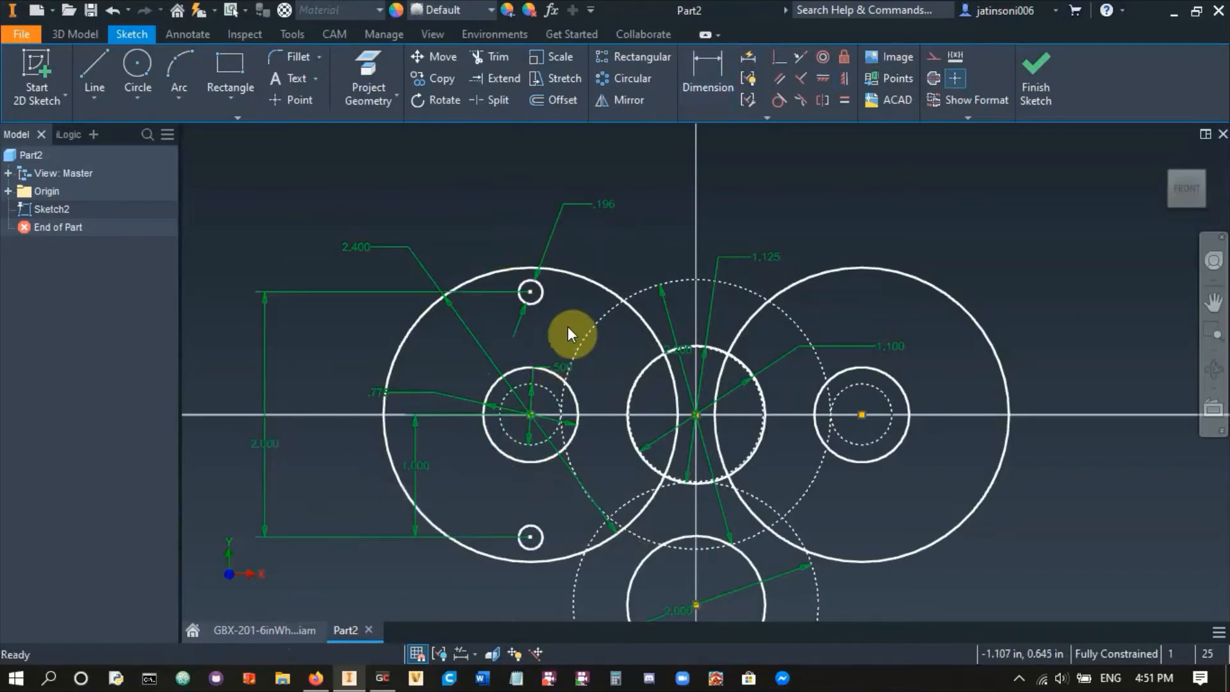
- Draw a vertical line from the middle bearing hole's centre to the lower bearing hole's centre
{"action": "middle_click_drag", "start_coordinate": [599, 197], "coordinate": [620, 178]}
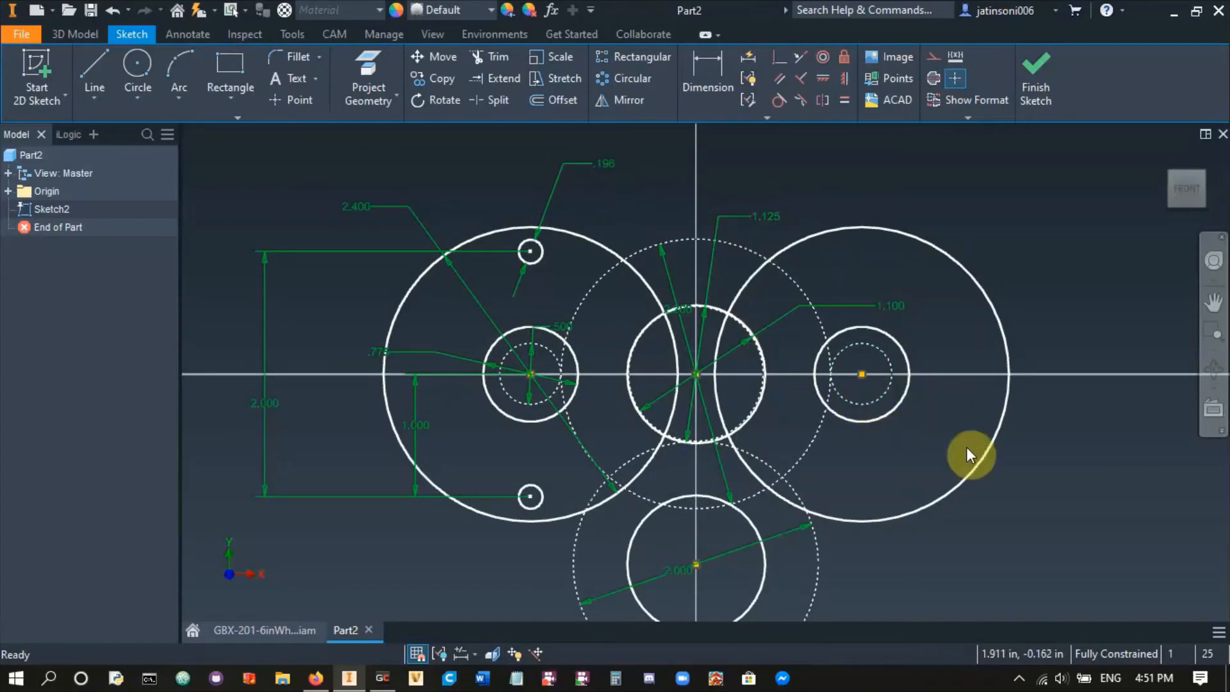
{"action": "left_click", "coordinate": [1027, 457]}
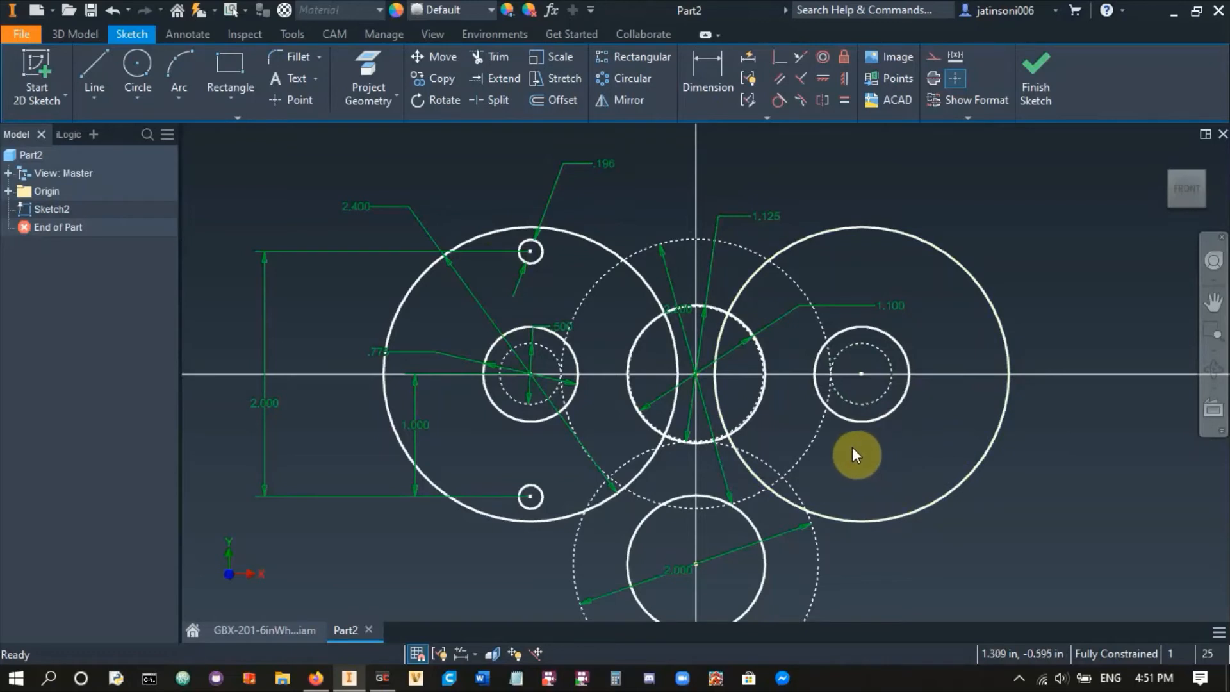
{"action": "left_click", "coordinate": [102, 69]}
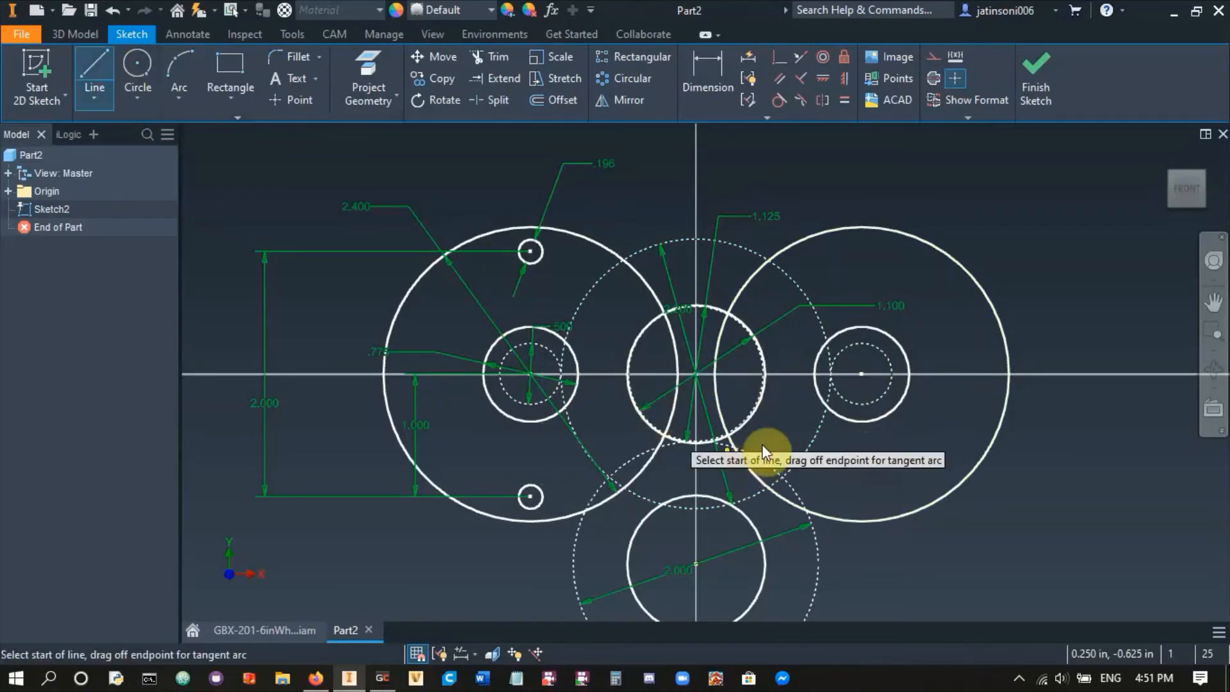
{"action": "left_click", "coordinate": [695, 563]}
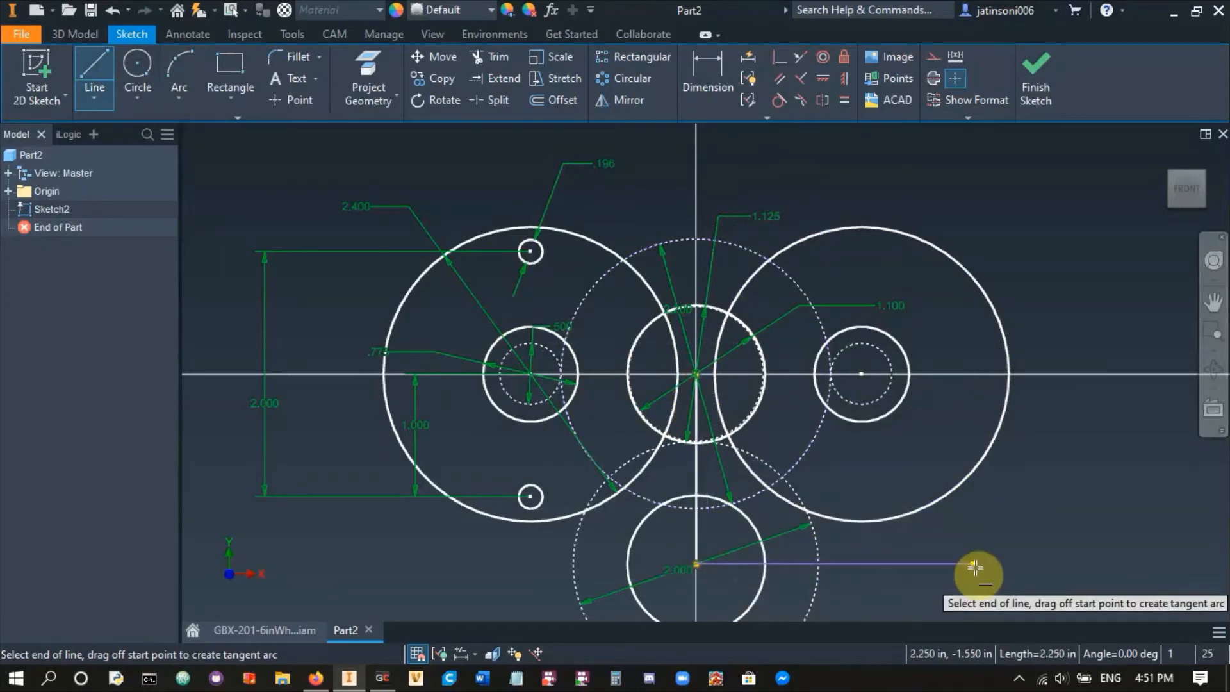
{"action": "key", "text": "Escape"}
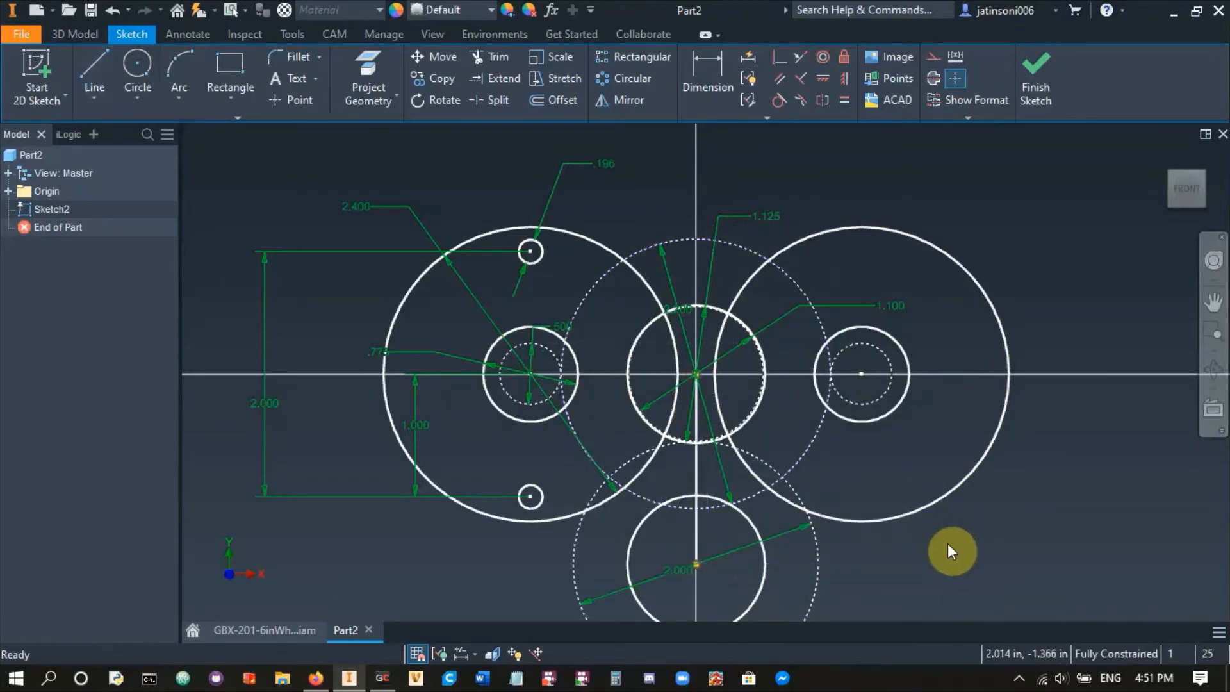
- Mirror the two left motor mounting holes about the vertical centre line onto the right motor circle
{"action": "left_click", "coordinate": [624, 100]}
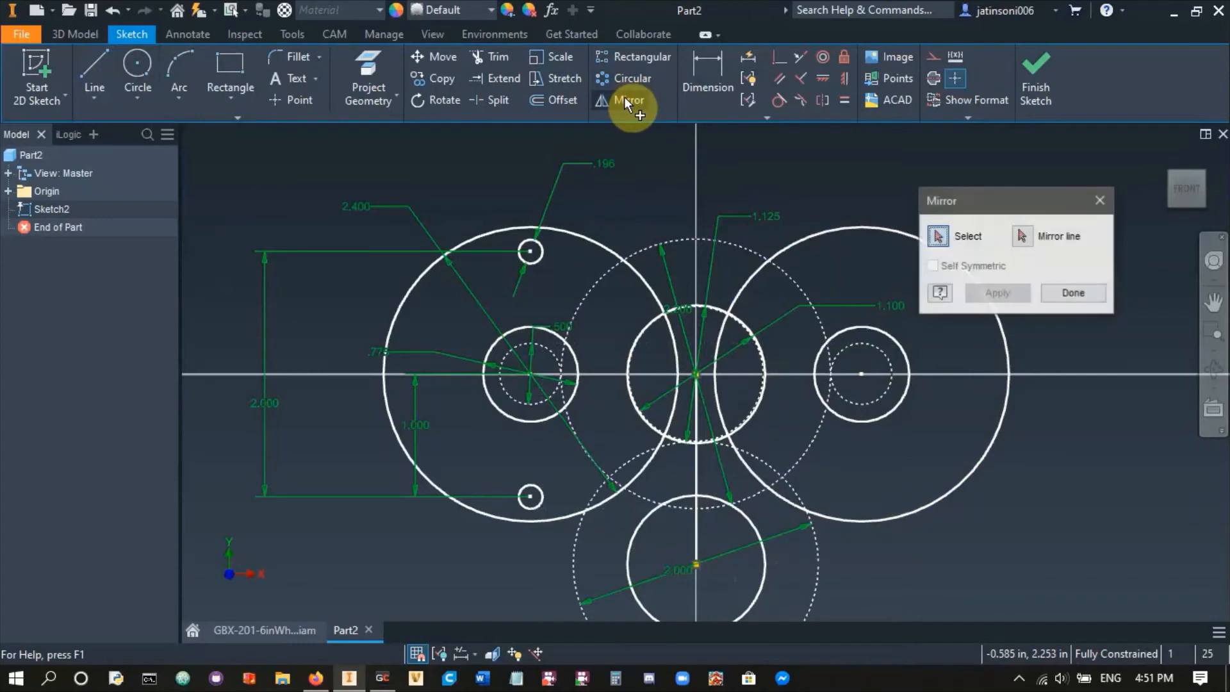
{"action": "left_click", "coordinate": [545, 250]}
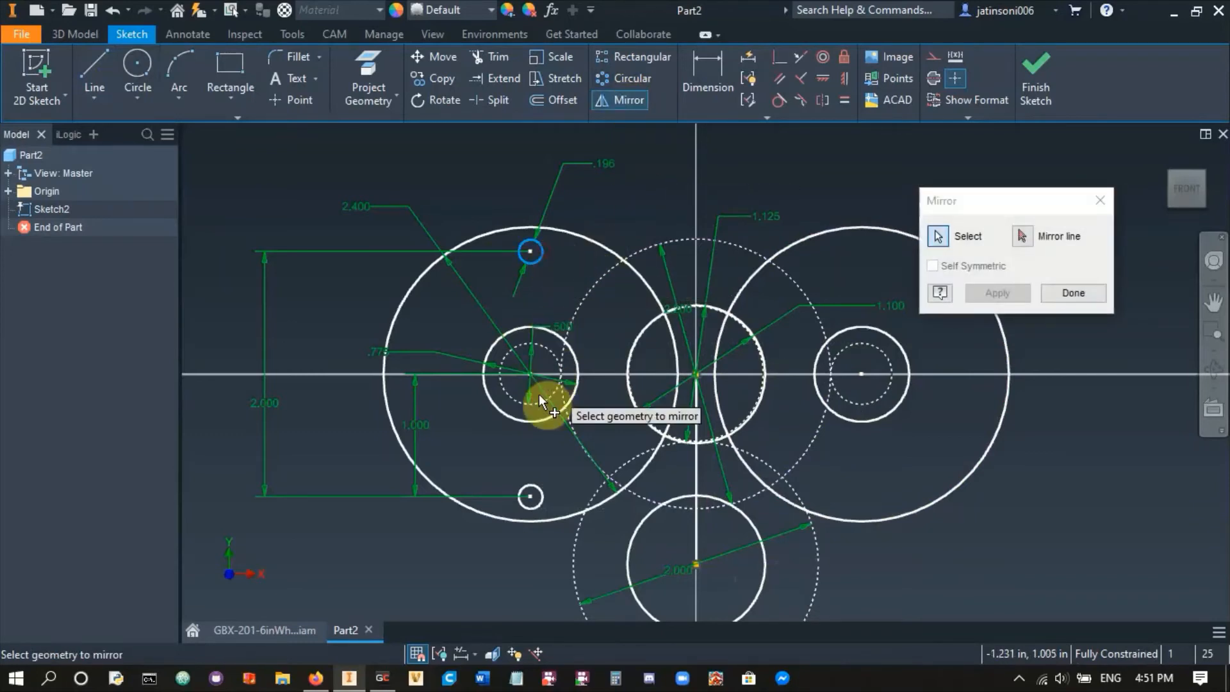
{"action": "left_click", "coordinate": [537, 482]}
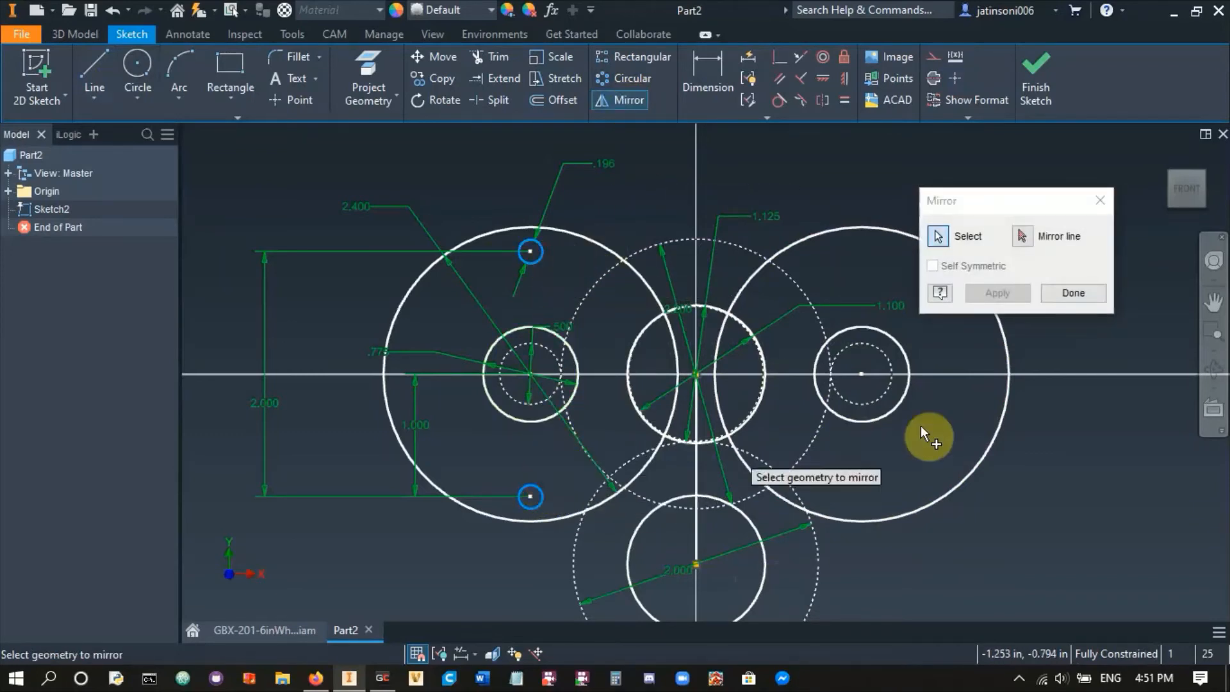
{"action": "left_click", "coordinate": [1021, 236]}
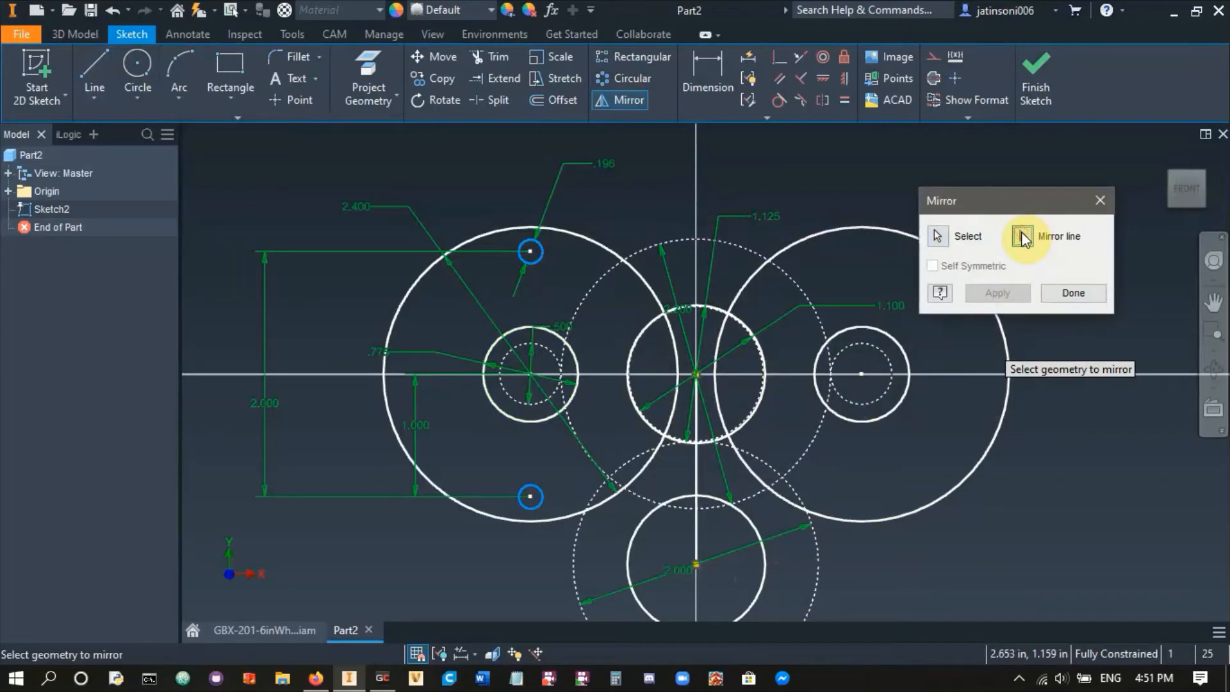
{"action": "left_click", "coordinate": [699, 528]}
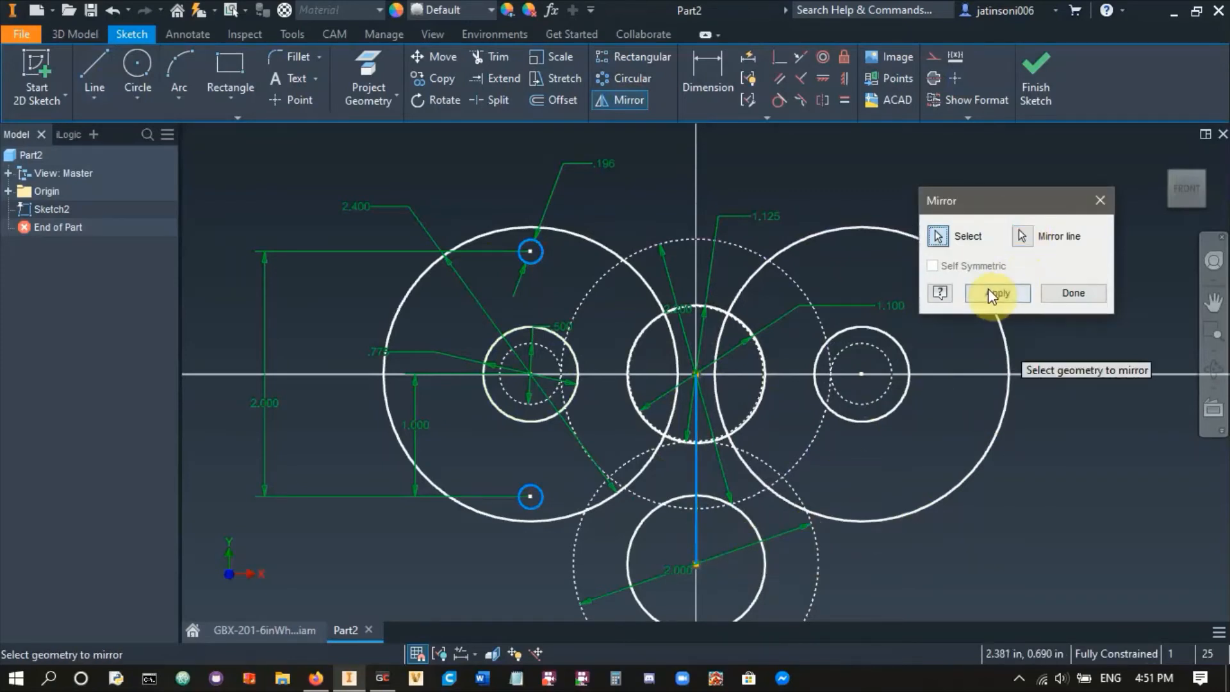
{"action": "left_click", "coordinate": [988, 292]}
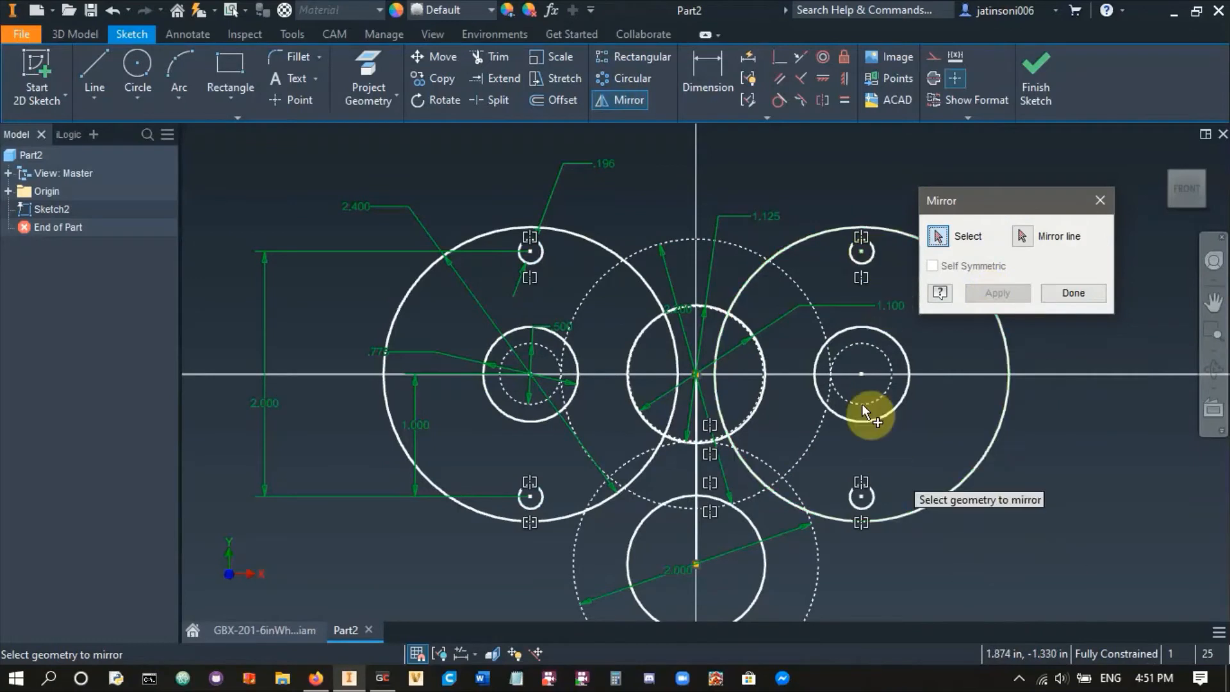
- Convert the vertical line between the middle and lower bearing hole centres to construction geometry
{"action": "key", "text": "Escape"}
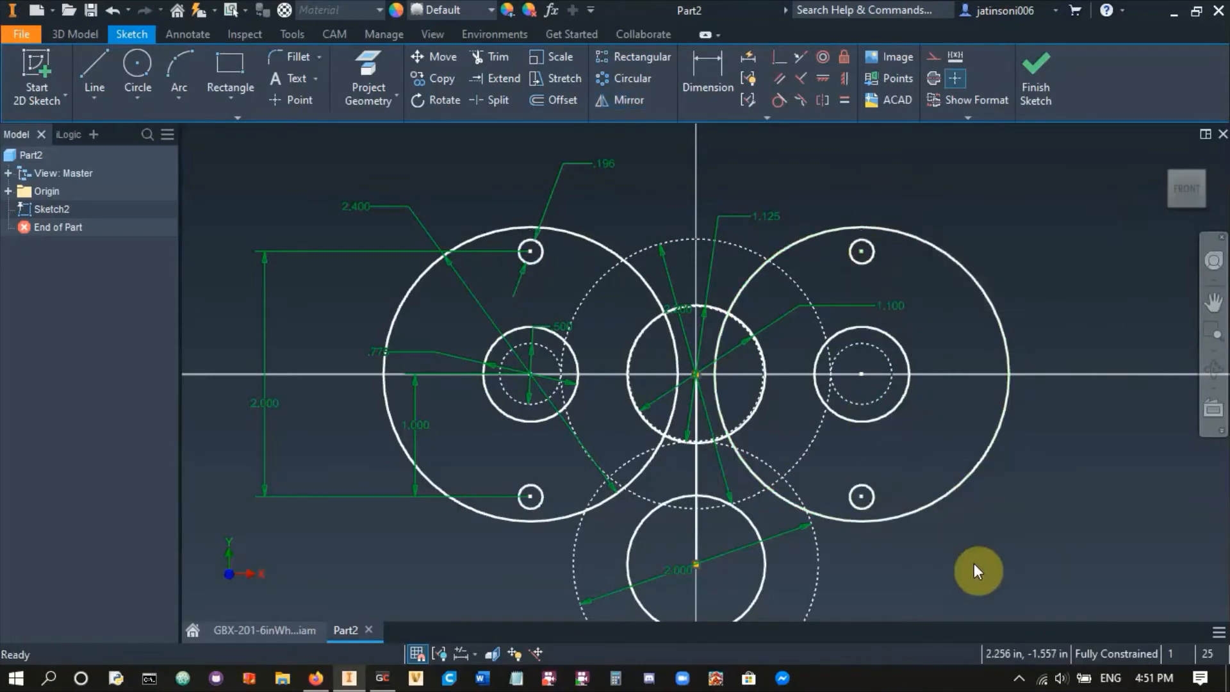
{"action": "middle_click_drag", "start_coordinate": [973, 567], "coordinate": [967, 507]}
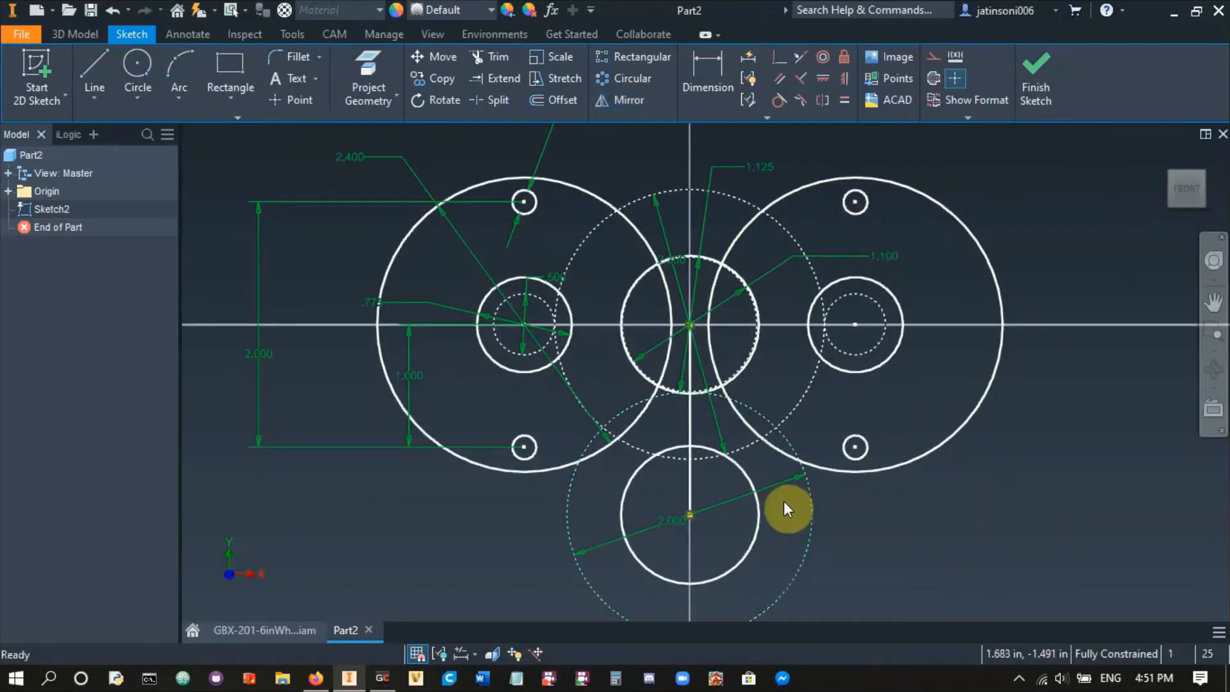
{"action": "left_click", "coordinate": [693, 476]}
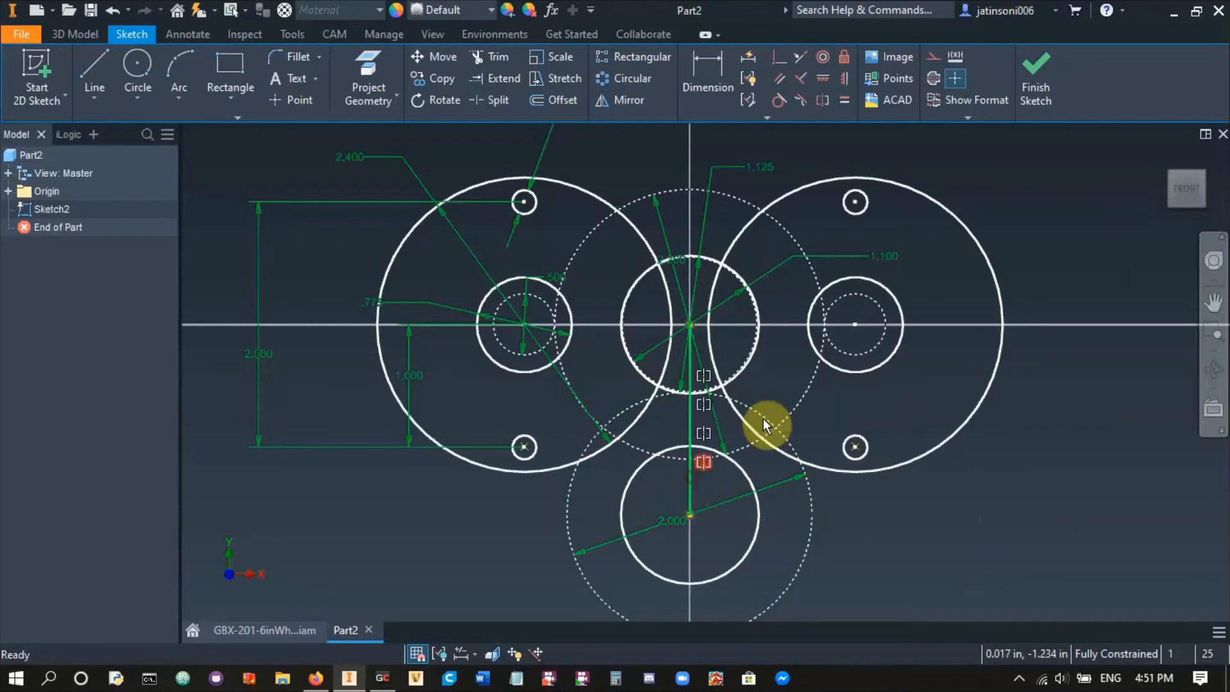
{"action": "left_click", "coordinate": [934, 57]}
{"action": "left_click", "coordinate": [997, 281]}
{"action": "left_click", "coordinate": [524, 512]}
{"action": "scroll", "coordinate": [428, 552], "scroll_direction": "down", "scroll_amount": 3}
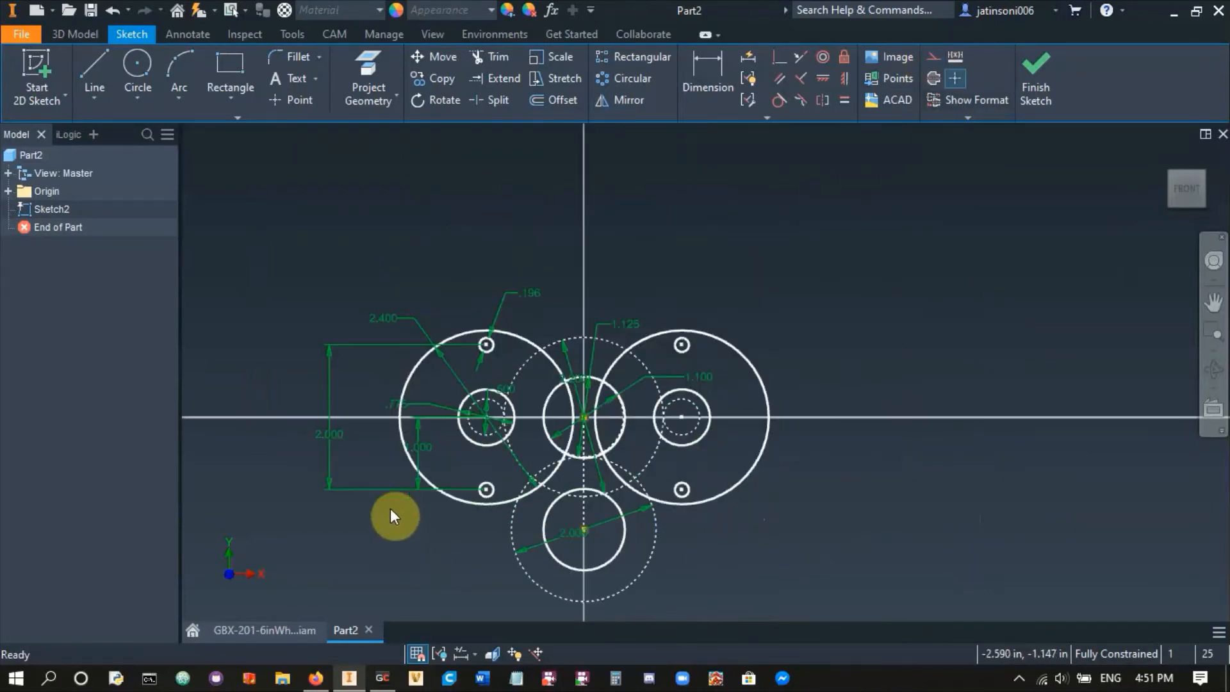
{"action": "middle_click_drag", "start_coordinate": [467, 545], "coordinate": [478, 497]}
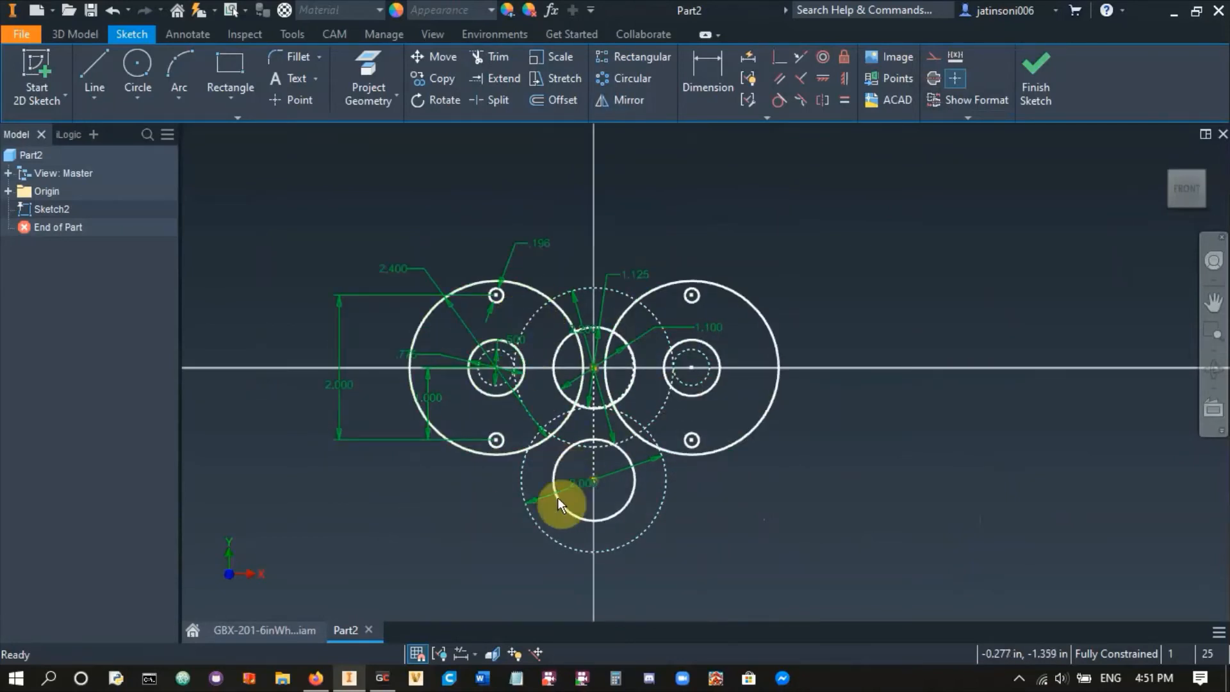
- Switch to the GBX-201-6inWheels assembly and move the detached motor back against the gearbox's motor plate
{"action": "left_click", "coordinate": [274, 630]}
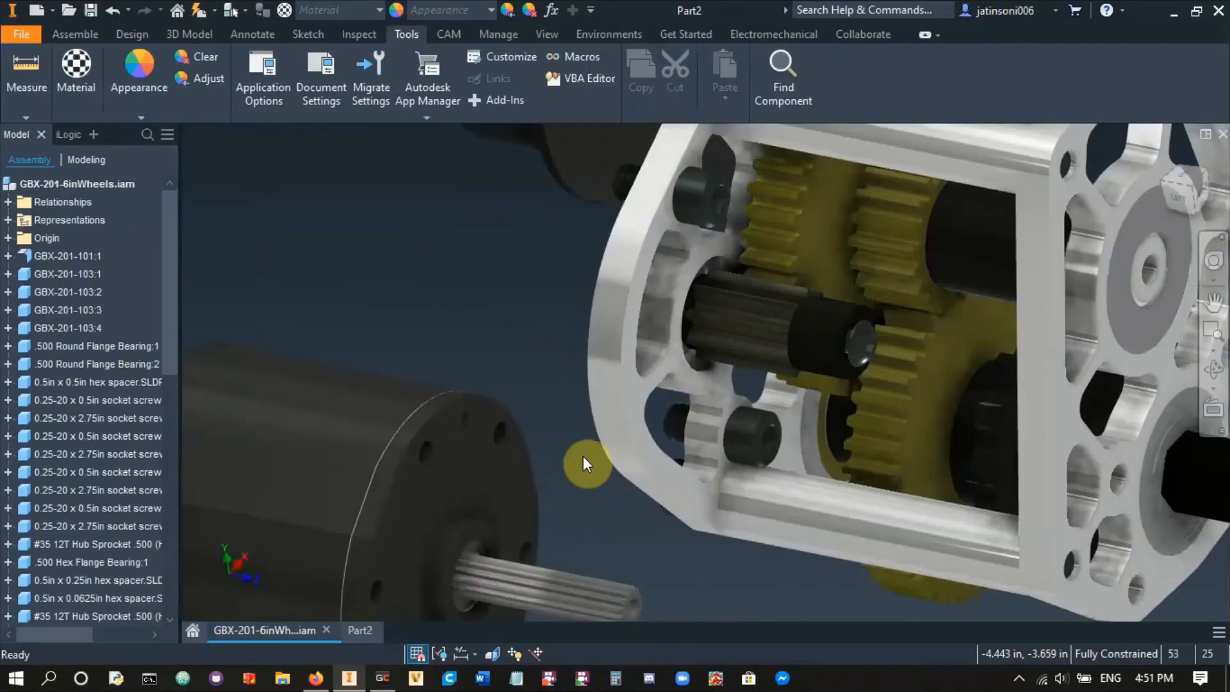
{"action": "scroll", "coordinate": [562, 463], "scroll_direction": "down", "scroll_amount": 5}
{"action": "mouse_move", "coordinate": [673, 529]}
{"action": "middle_mouse_down", "text": "shift"}
{"action": "mouse_move", "coordinate": [746, 533]}
{"action": "mouse_move", "coordinate": [695, 563]}
{"action": "mouse_move", "coordinate": [703, 544]}
{"action": "mouse_move", "coordinate": [659, 522]}
{"action": "middle_mouse_up", "text": "shift"}
{"action": "scroll", "coordinate": [659, 522], "scroll_direction": "up", "scroll_amount": 3}
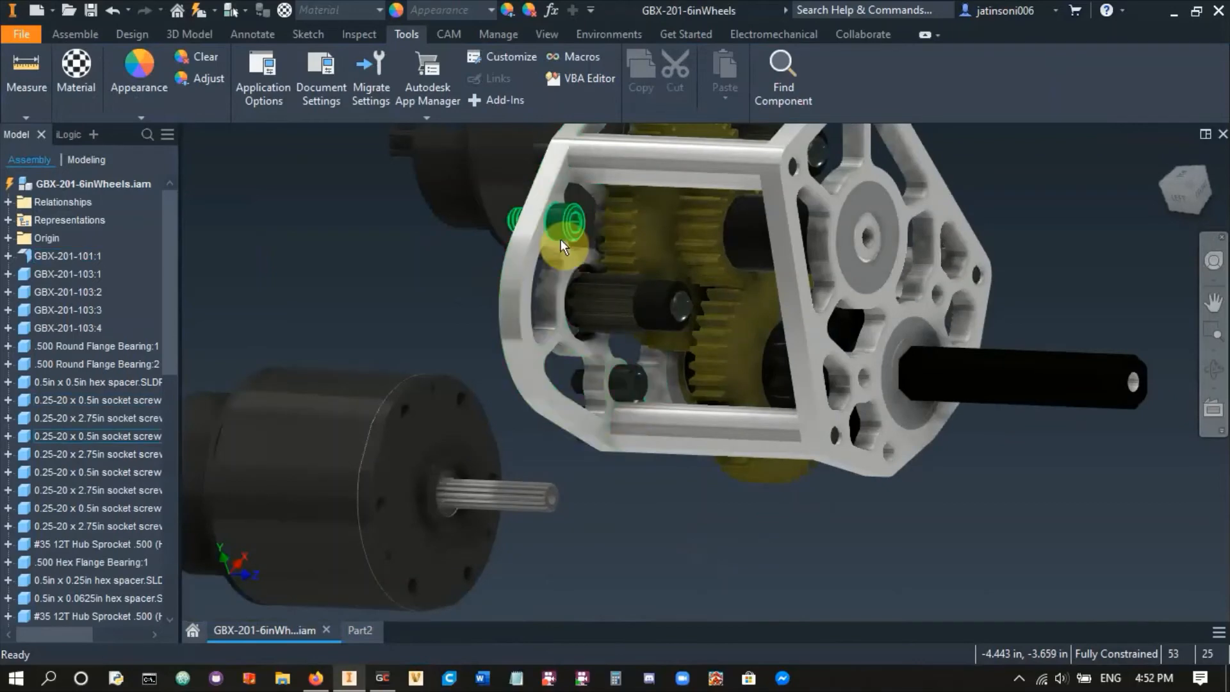
{"action": "left_click_drag", "start_coordinate": [388, 536], "coordinate": [416, 490]}
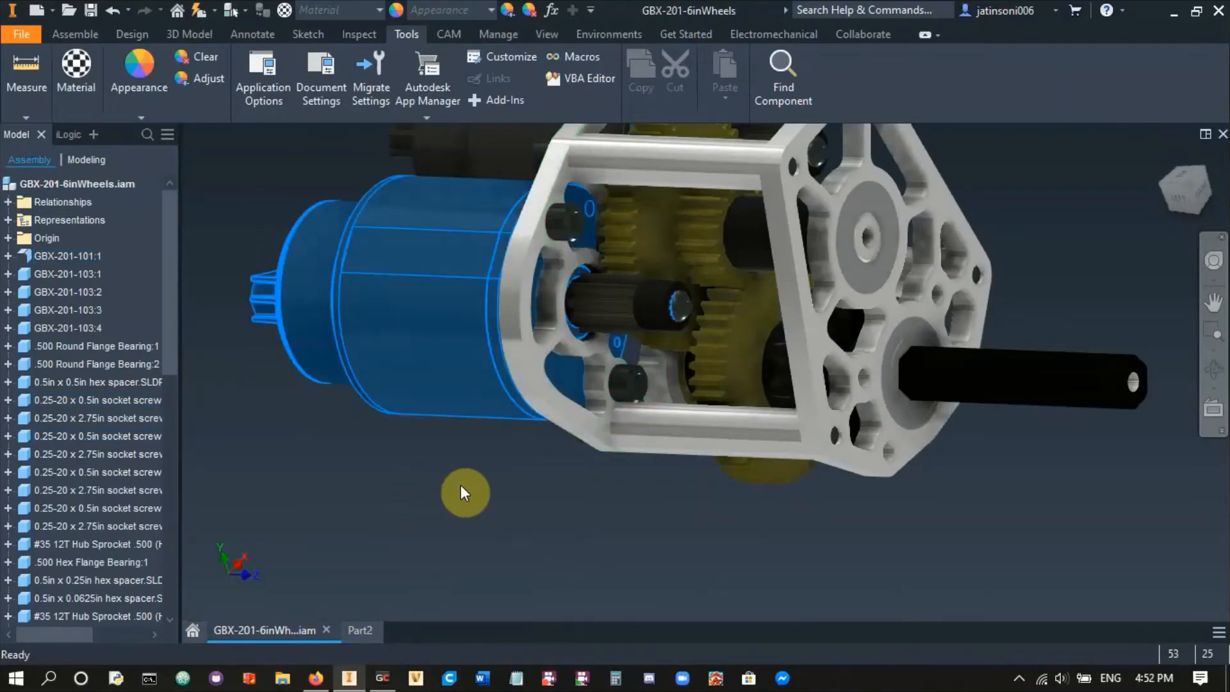
- Examine the two 0.25-20 x 2.75in socket screws running through the standoffs along the gearbox's edge
{"action": "middle_click_drag", "start_coordinate": [576, 562], "coordinate": [592, 442], "text": "shift"}
{"action": "left_click", "coordinate": [578, 193]}
{"action": "middle_click_drag", "start_coordinate": [594, 362], "coordinate": [594, 541], "text": "shift"}
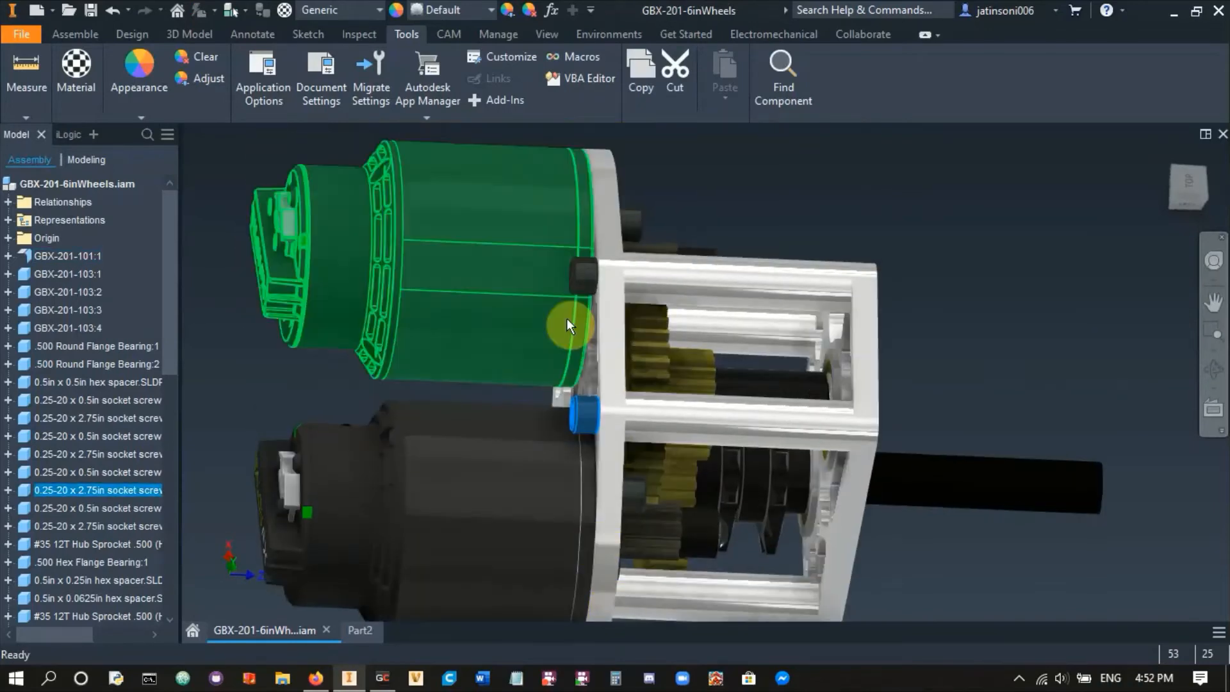
{"action": "left_click", "coordinate": [588, 274], "text": "ctrl"}
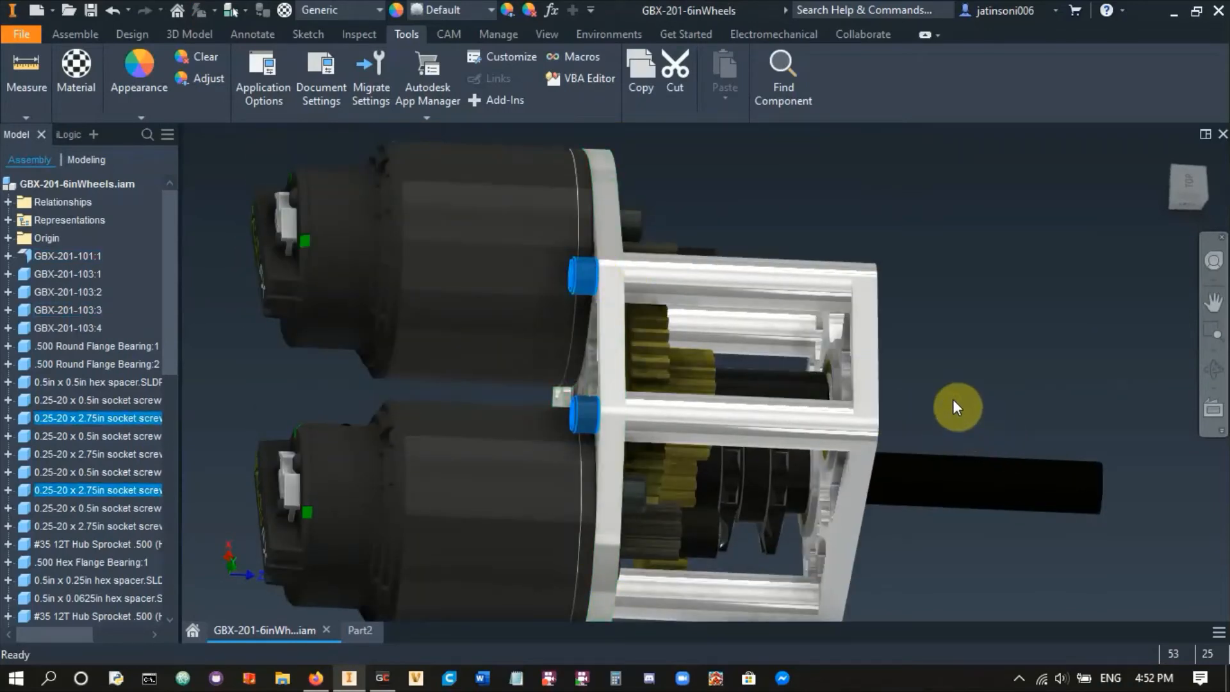
{"action": "middle_click_drag", "start_coordinate": [950, 306], "coordinate": [870, 420], "text": "shift"}
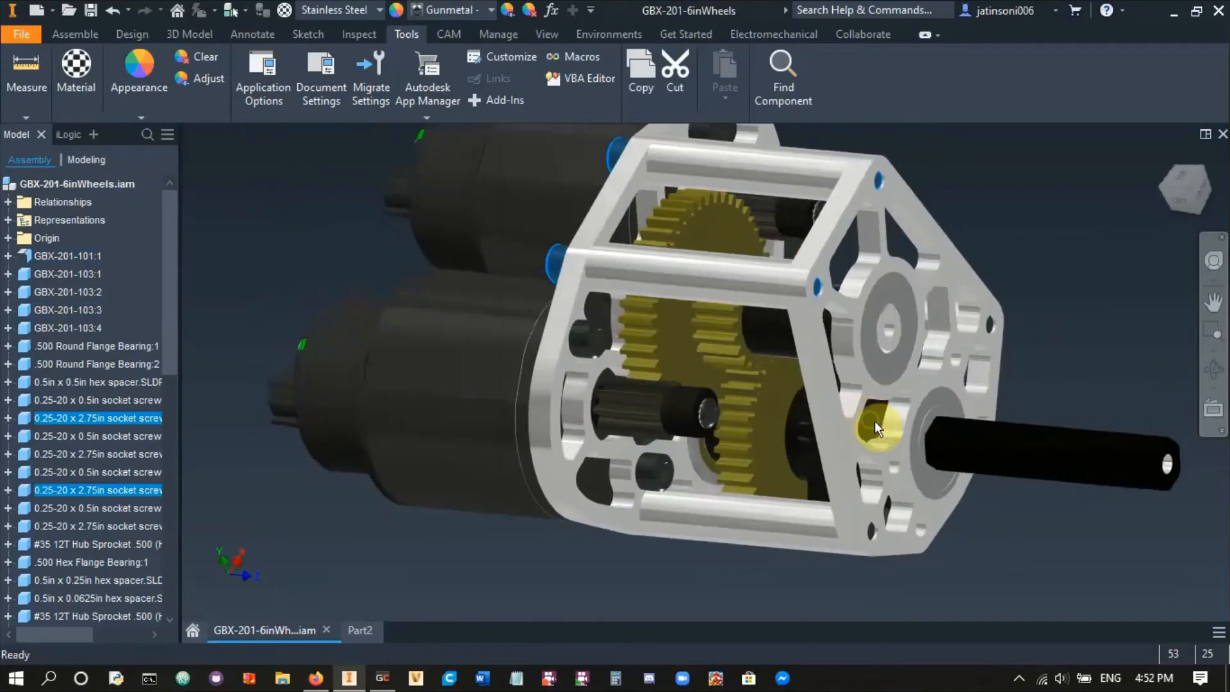
- Inspect how the standoffs space and connect the motor-side plate and the opposite gearbox plate
{"action": "left_click", "coordinate": [571, 503]}
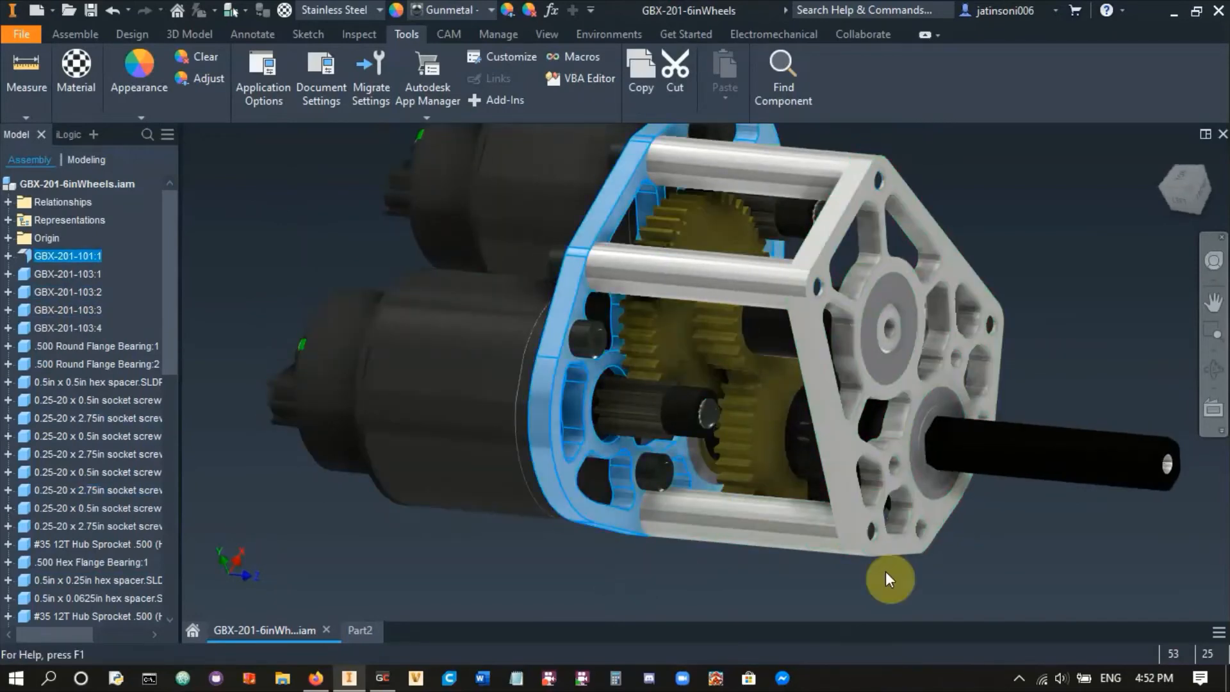
{"action": "left_click", "coordinate": [886, 495]}
{"action": "middle_click_drag", "start_coordinate": [737, 578], "coordinate": [827, 557], "text": "shift"}
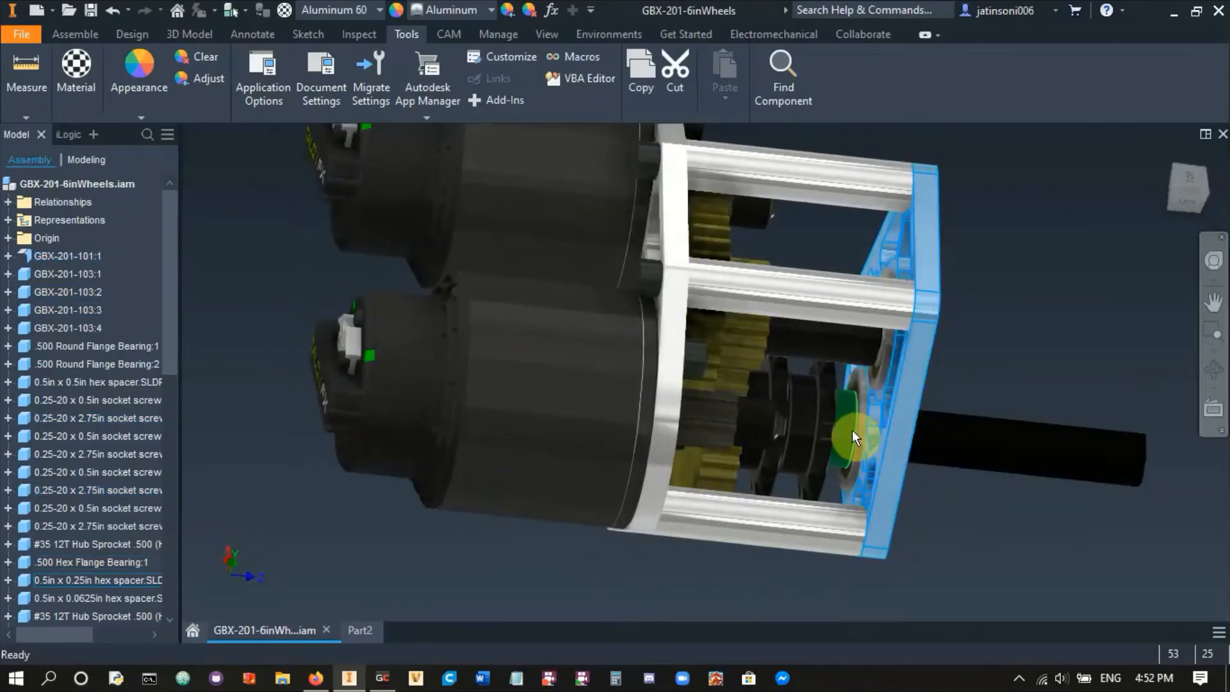
{"action": "middle_click_drag", "start_coordinate": [989, 558], "coordinate": [920, 438], "text": "shift"}
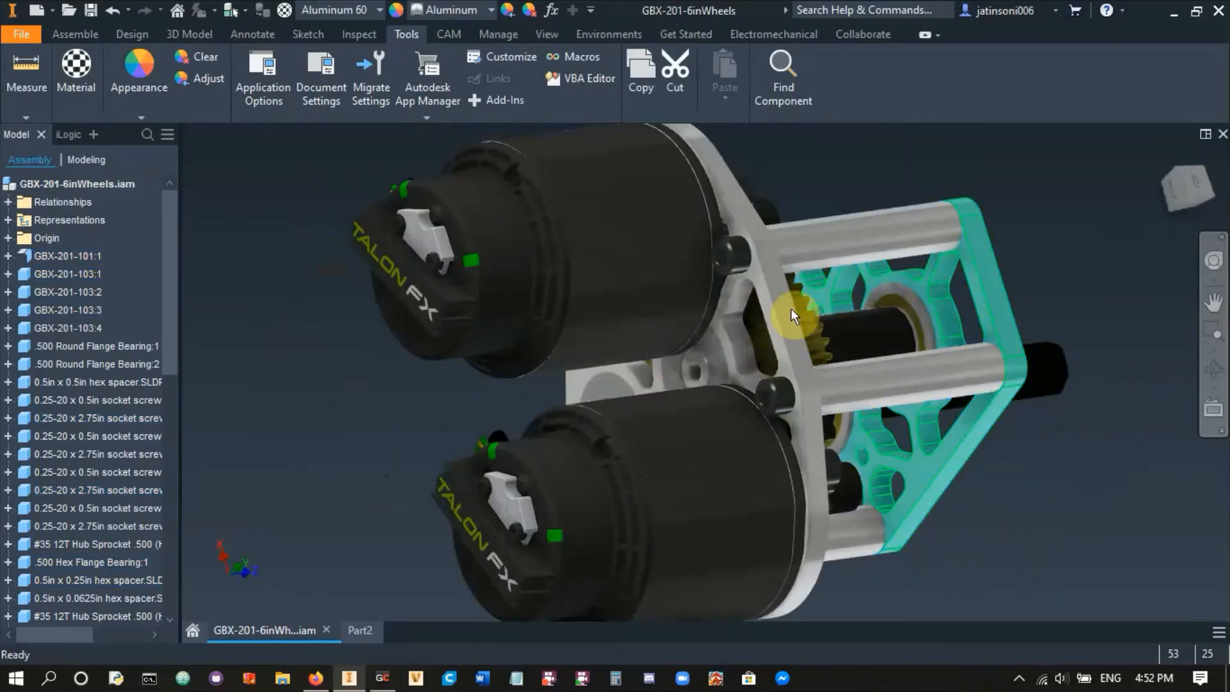
- Check where the remaining 0.25-20 x 2.75in standoff screws sit around the motors and bearings on the motor-side plate
{"action": "middle_click_drag", "start_coordinate": [773, 402], "coordinate": [855, 196], "text": "shift"}
{"action": "left_click", "coordinate": [852, 197]}
{"action": "middle_click_drag", "start_coordinate": [1029, 385], "coordinate": [829, 452], "text": "shift"}
{"action": "left_click", "coordinate": [806, 481]}
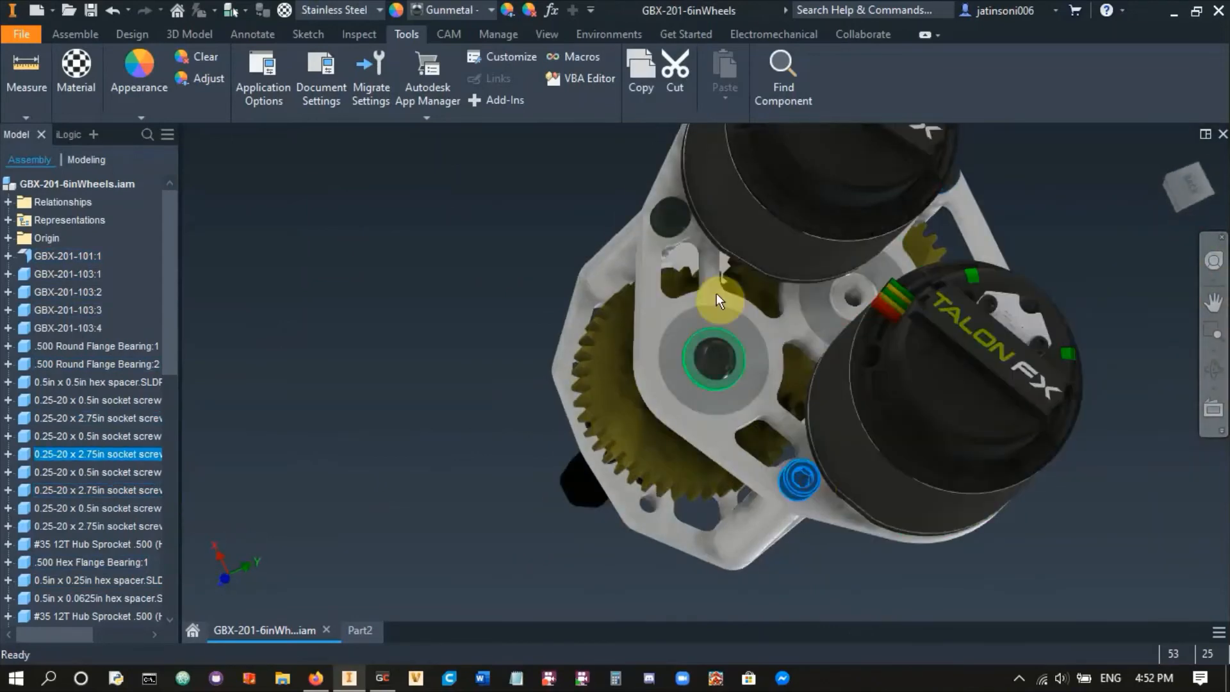
{"action": "left_click", "coordinate": [508, 287]}
{"action": "middle_click_drag", "start_coordinate": [1152, 549], "coordinate": [555, 322], "text": "shift"}
{"action": "left_click", "coordinate": [549, 328]}
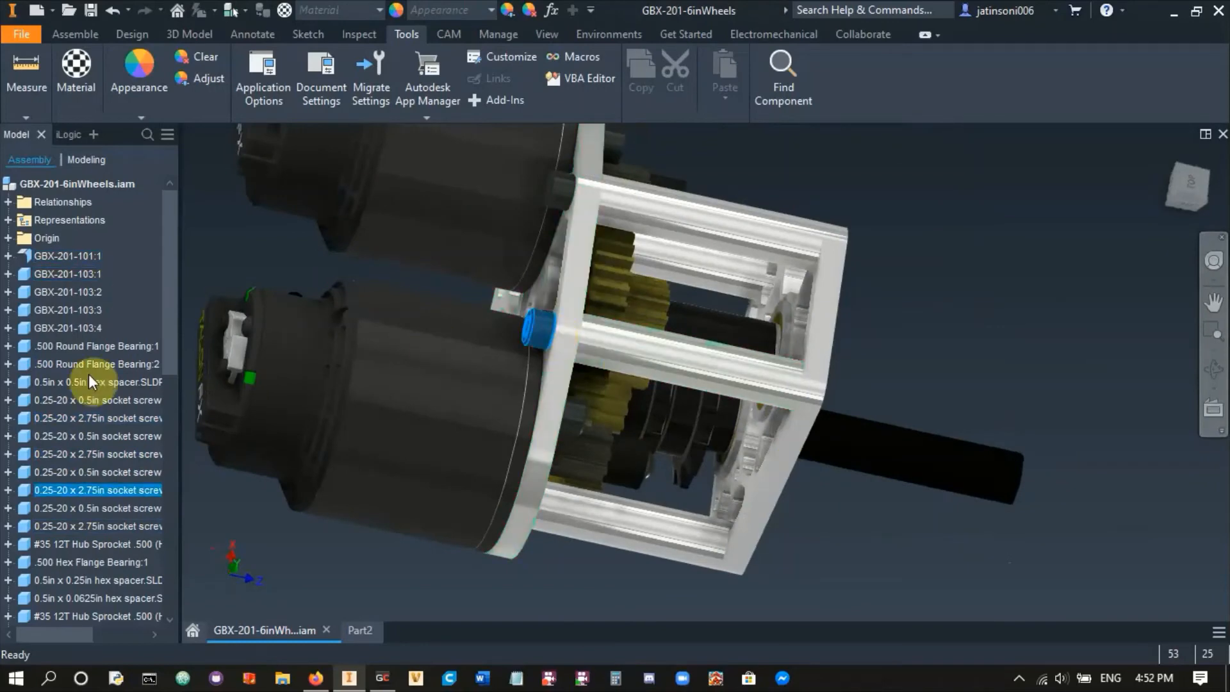
{"action": "middle_click_drag", "start_coordinate": [774, 516], "coordinate": [659, 396], "text": "shift"}
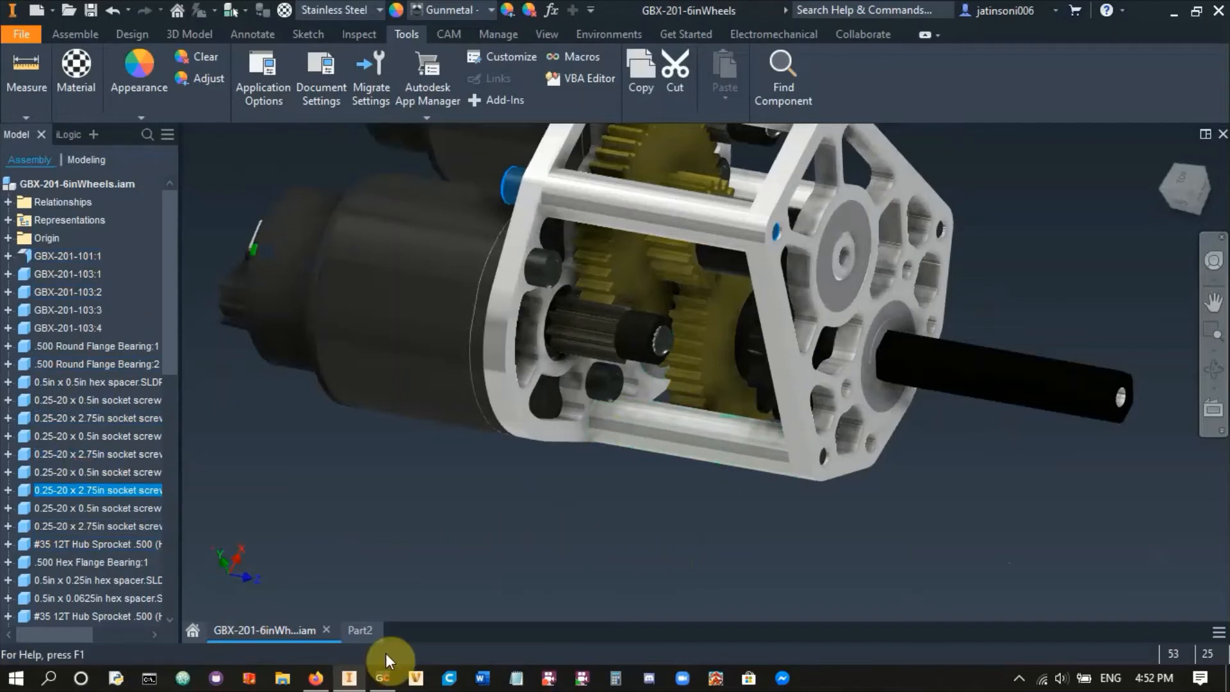
- Return to the Part2 sketch and draw two standoff hole circles, one above and one below the left motor circle
{"action": "left_click", "coordinate": [371, 637]}
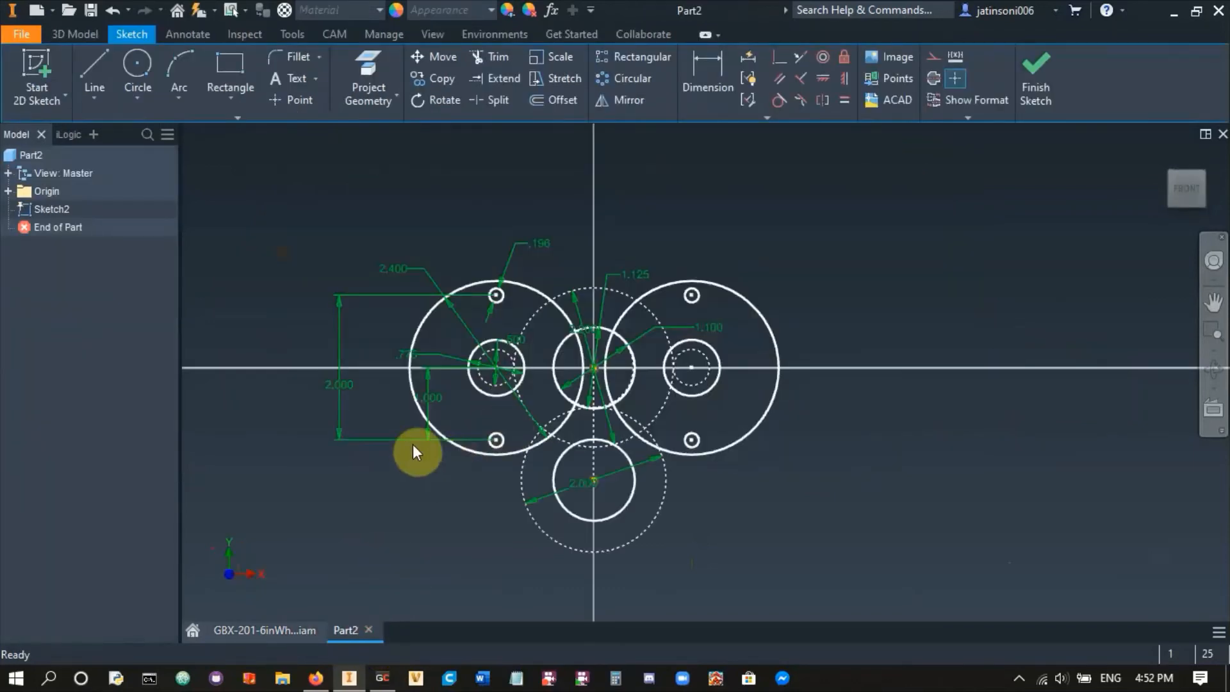
{"action": "left_click", "coordinate": [139, 64]}
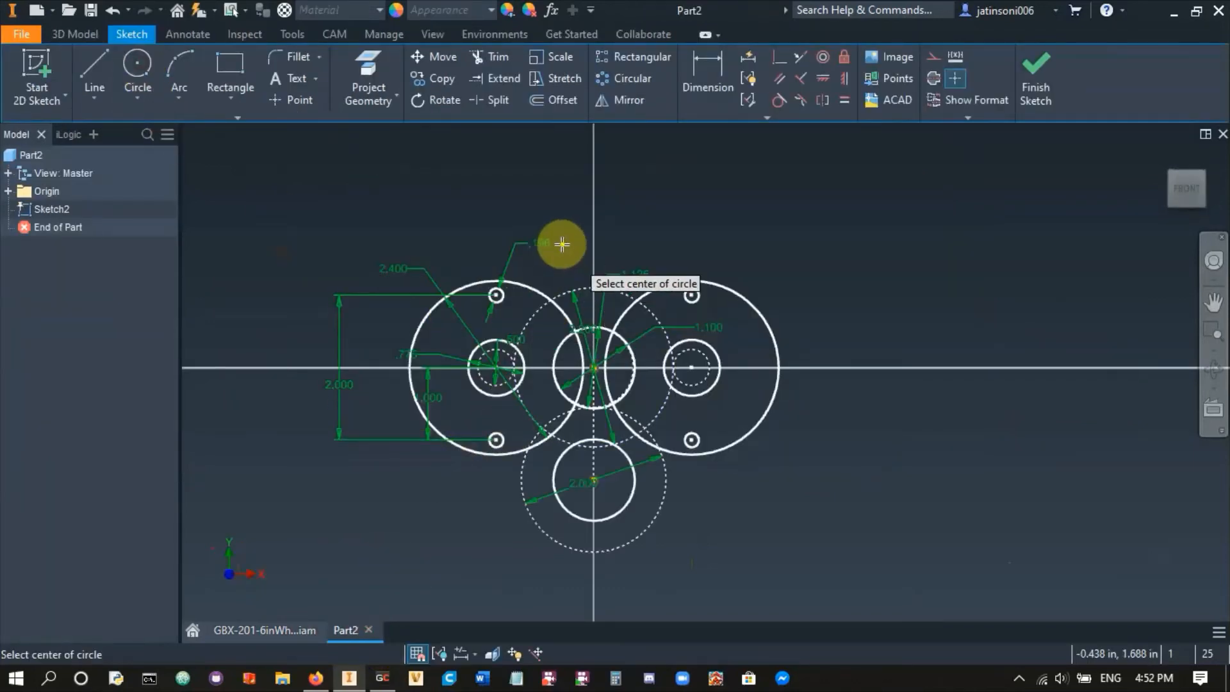
{"action": "left_click", "coordinate": [530, 220]}
{"action": "left_click", "coordinate": [544, 224]}
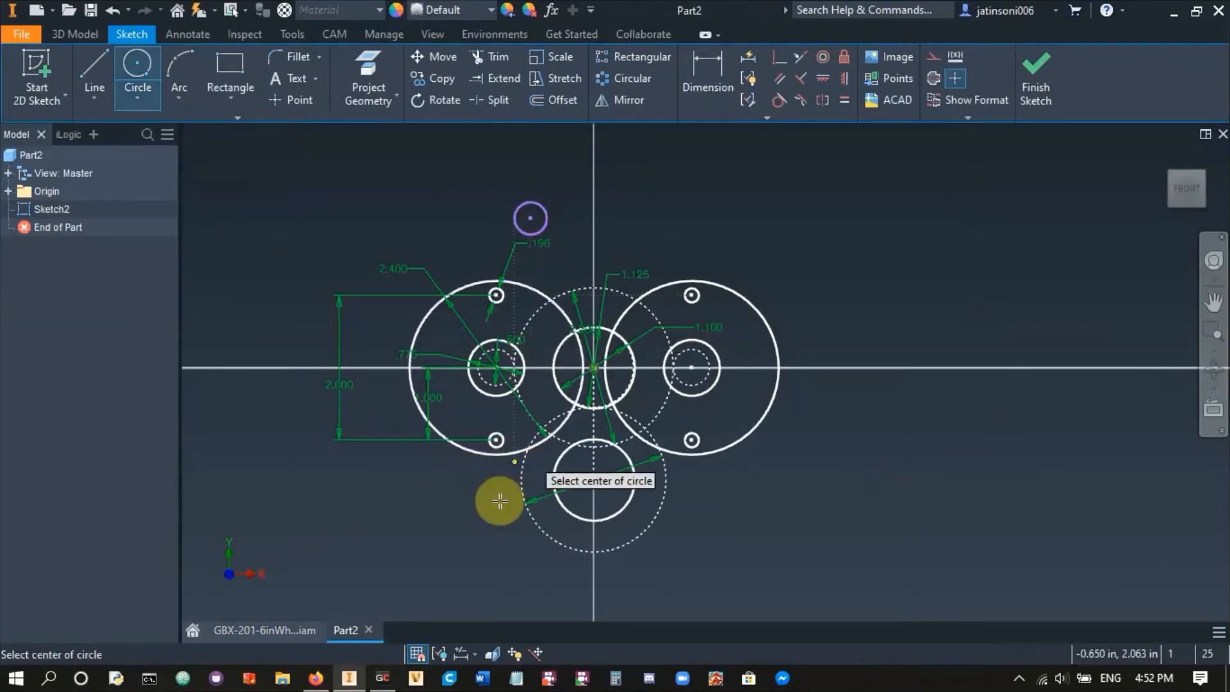
{"action": "left_click", "coordinate": [449, 512]}
{"action": "left_click", "coordinate": [471, 507]}
- Apply an Equal constraint between the two new standoff hole circles
{"action": "left_click", "coordinate": [844, 100]}
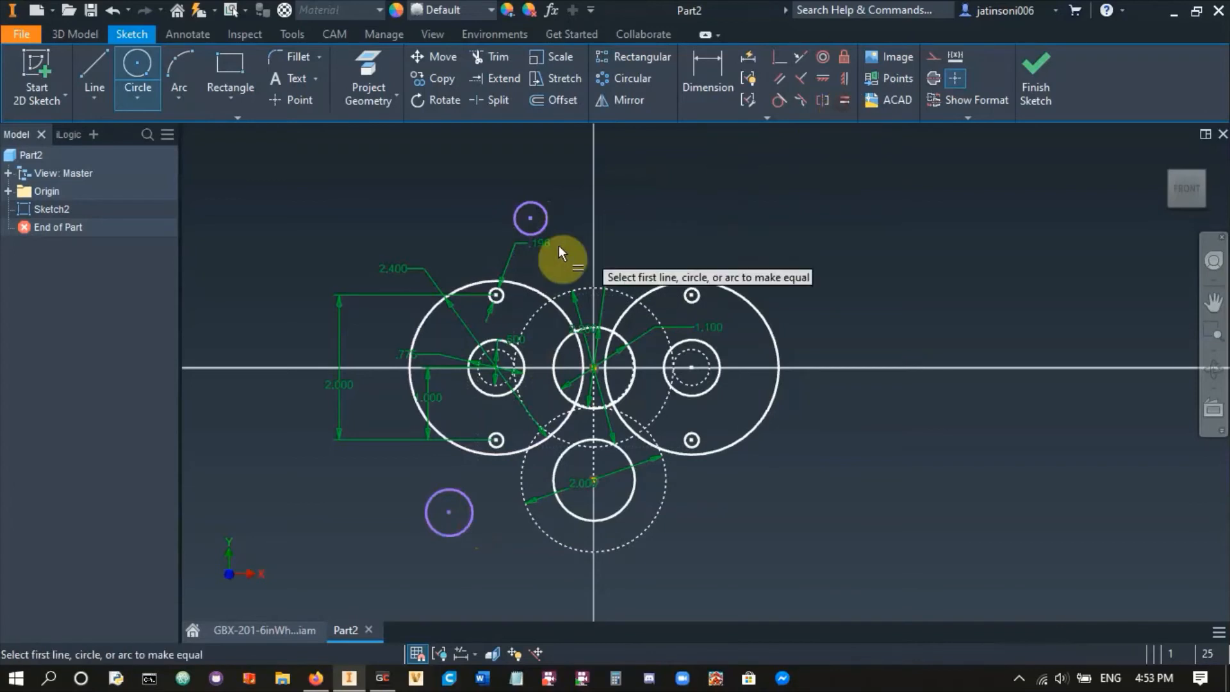
{"action": "left_click", "coordinate": [547, 216]}
{"action": "left_click", "coordinate": [466, 496]}
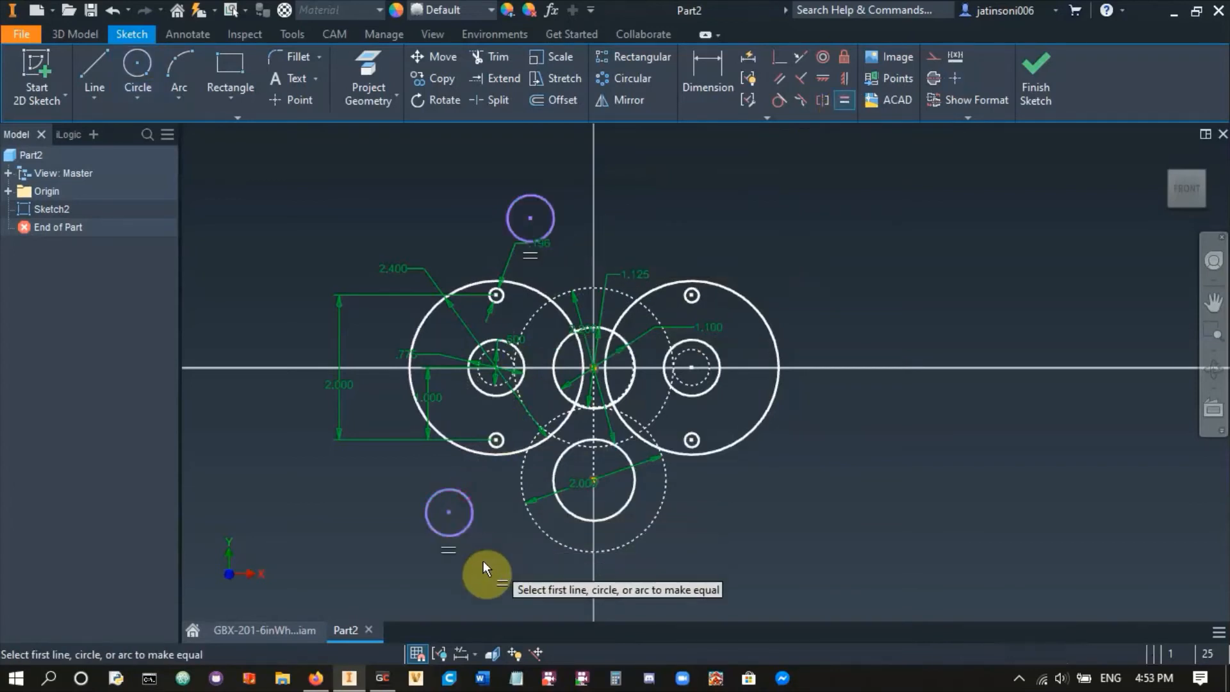
{"action": "key", "text": "Escape"}
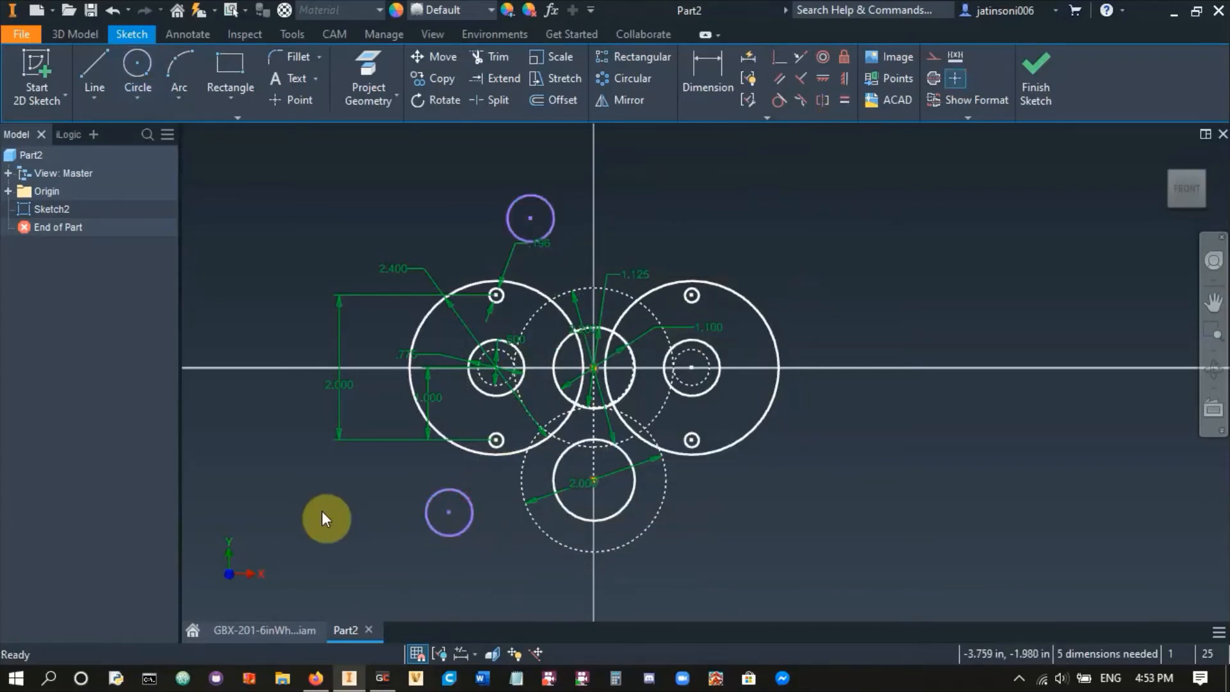
- Find the 1/4-20 screw row in the Tap and Clearance Drill Sizes table in the browser
{"action": "left_click", "coordinate": [316, 677]}
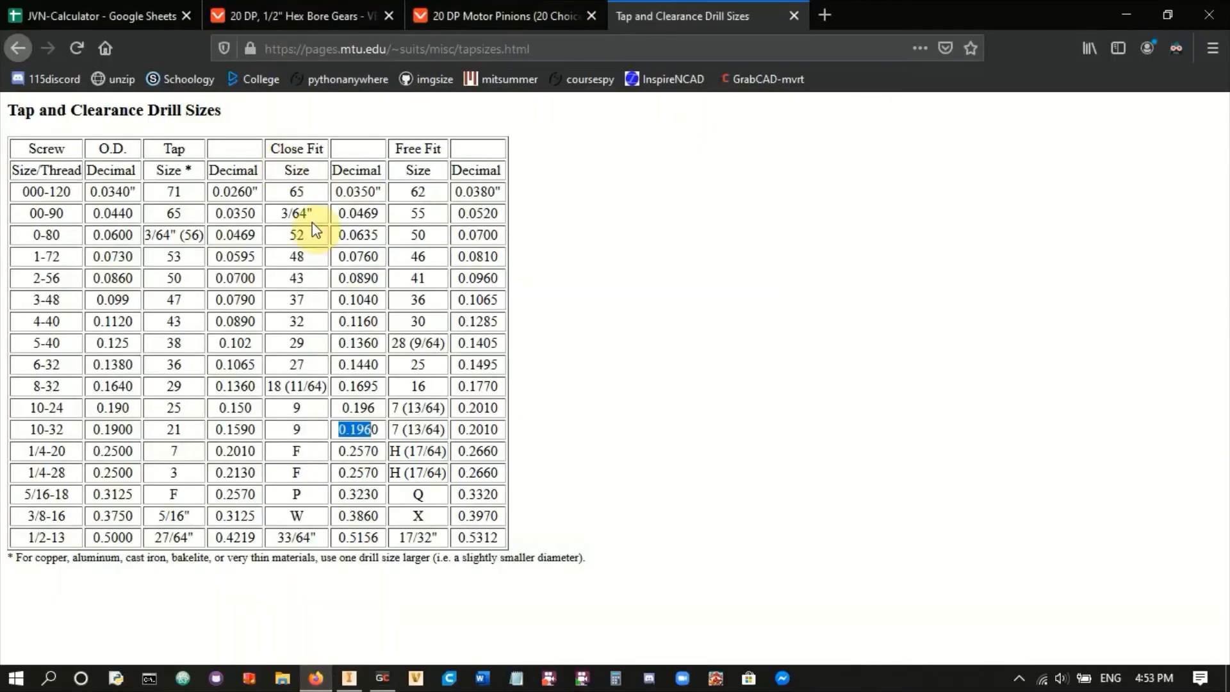
{"action": "left_click", "coordinate": [49, 456]}
{"action": "left_click_drag", "start_coordinate": [66, 453], "coordinate": [14, 456]}
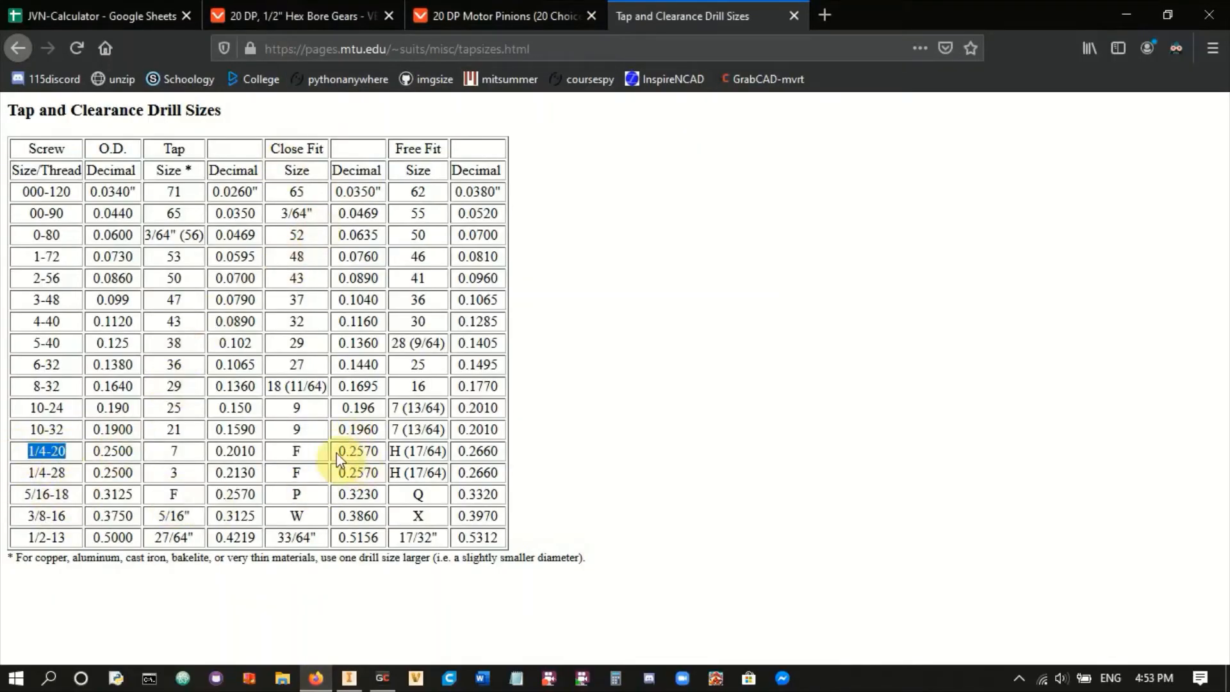
- Go back to the gearbox assembly and check how the long standoff screw passes through the plates
{"action": "left_click", "coordinate": [349, 680]}
{"action": "left_click", "coordinate": [267, 632]}
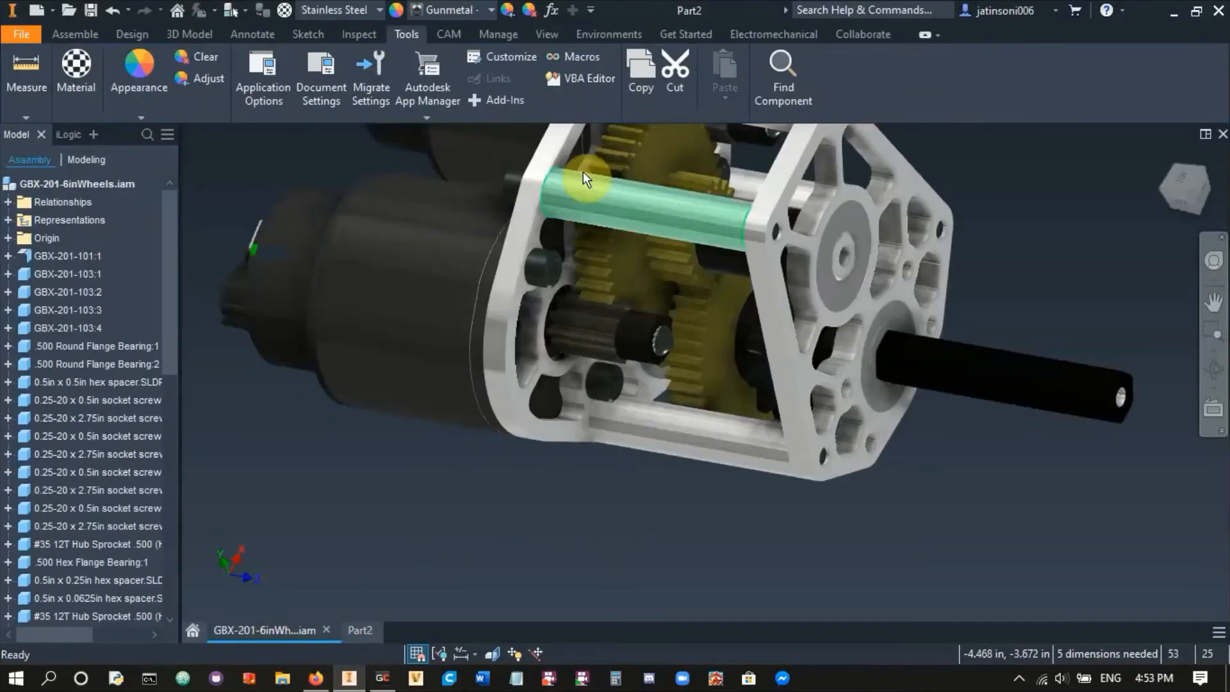
{"action": "left_click", "coordinate": [778, 243]}
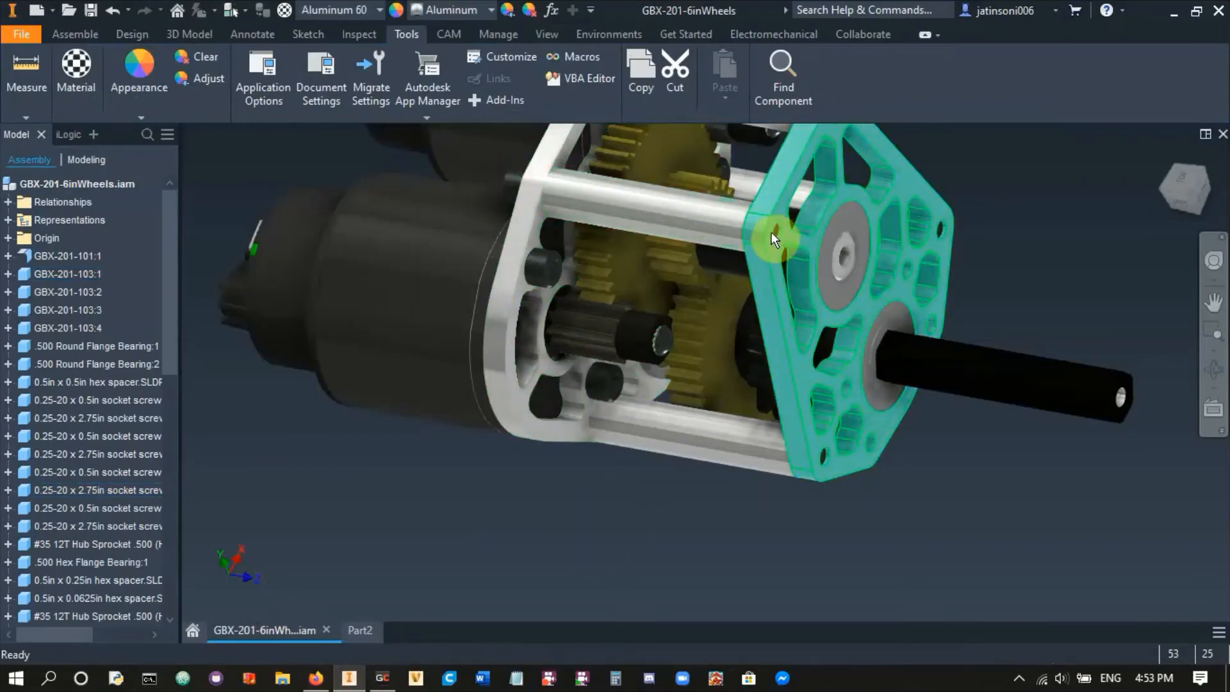
{"action": "key", "text": "Escape"}
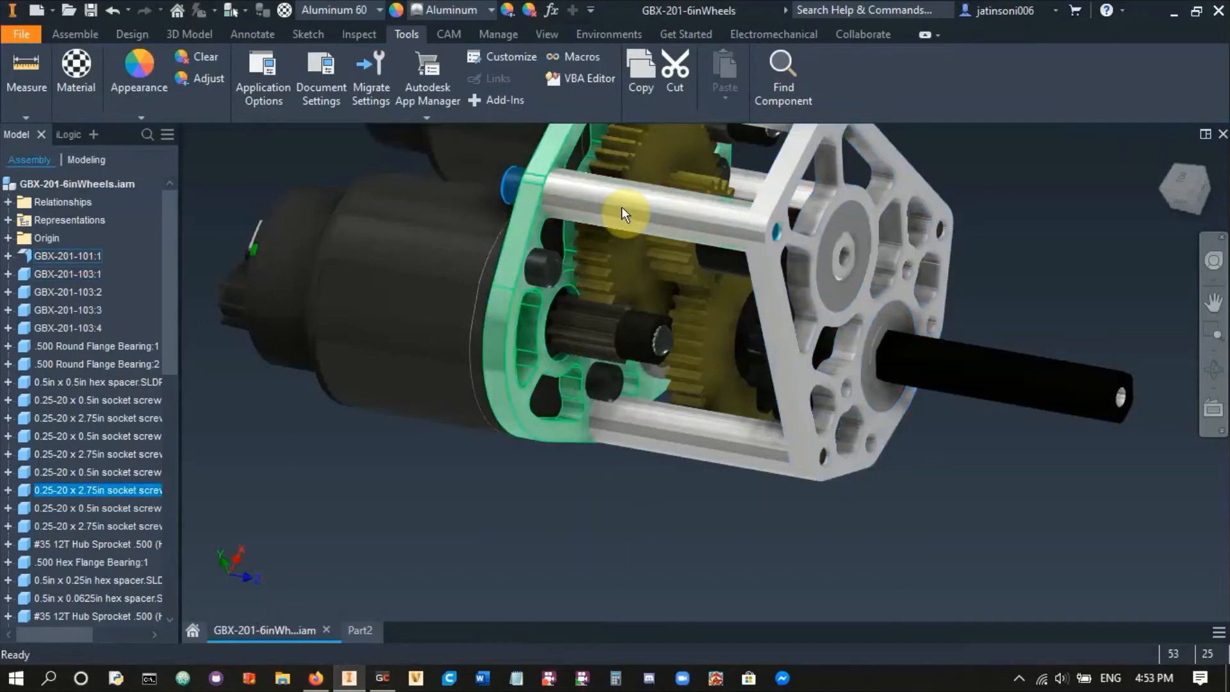
- Look up the 1/4-20 close-fit diameter in the drill table and dimension the upper standoff hole in Part2 to 0.257 in
{"action": "left_click", "coordinate": [322, 669]}
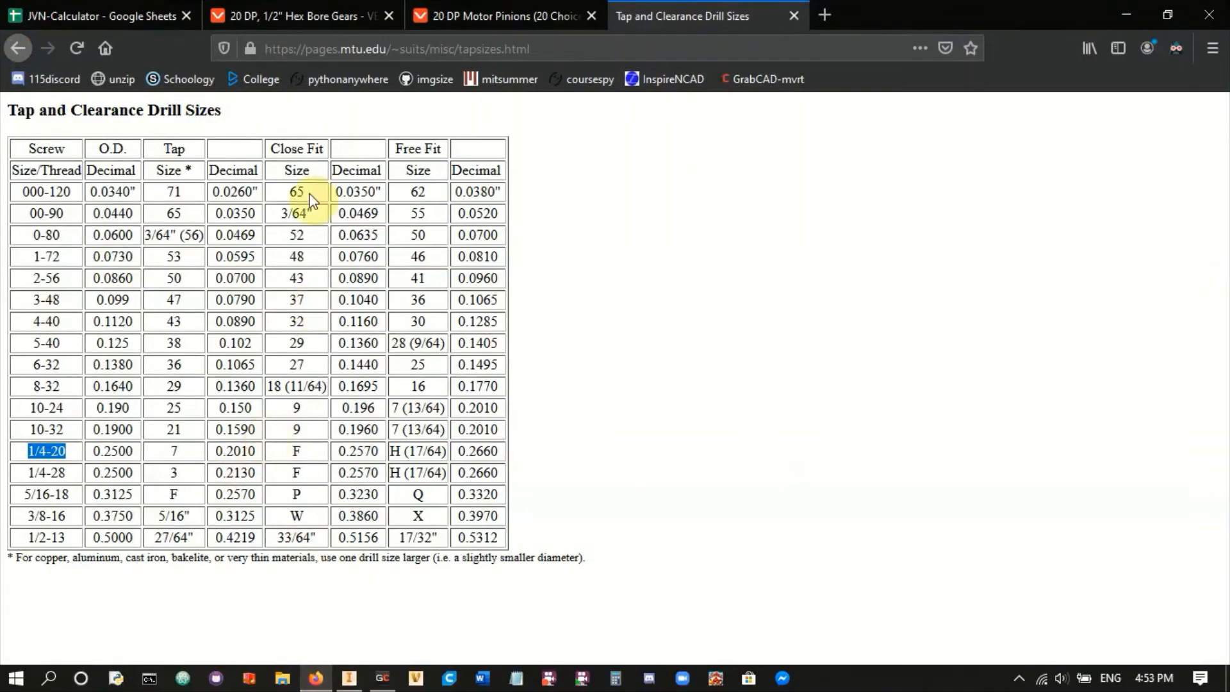
{"action": "double_click", "coordinate": [357, 451]}
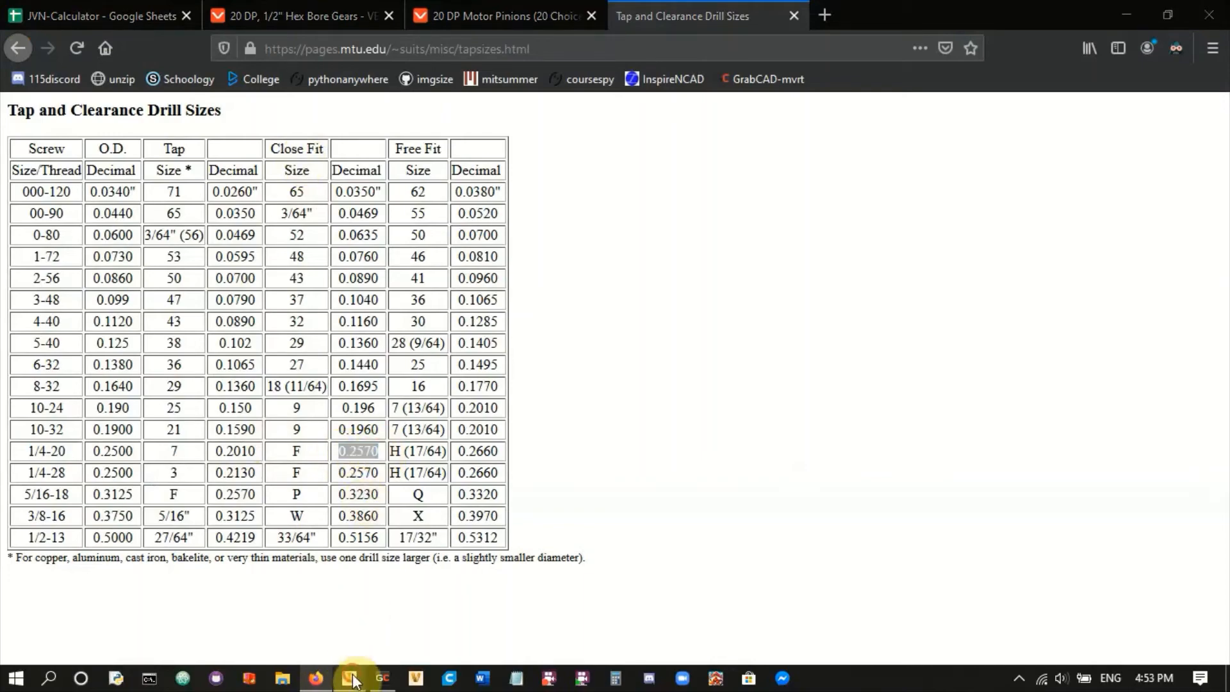
{"action": "left_click", "coordinate": [352, 679]}
{"action": "left_click", "coordinate": [349, 633]}
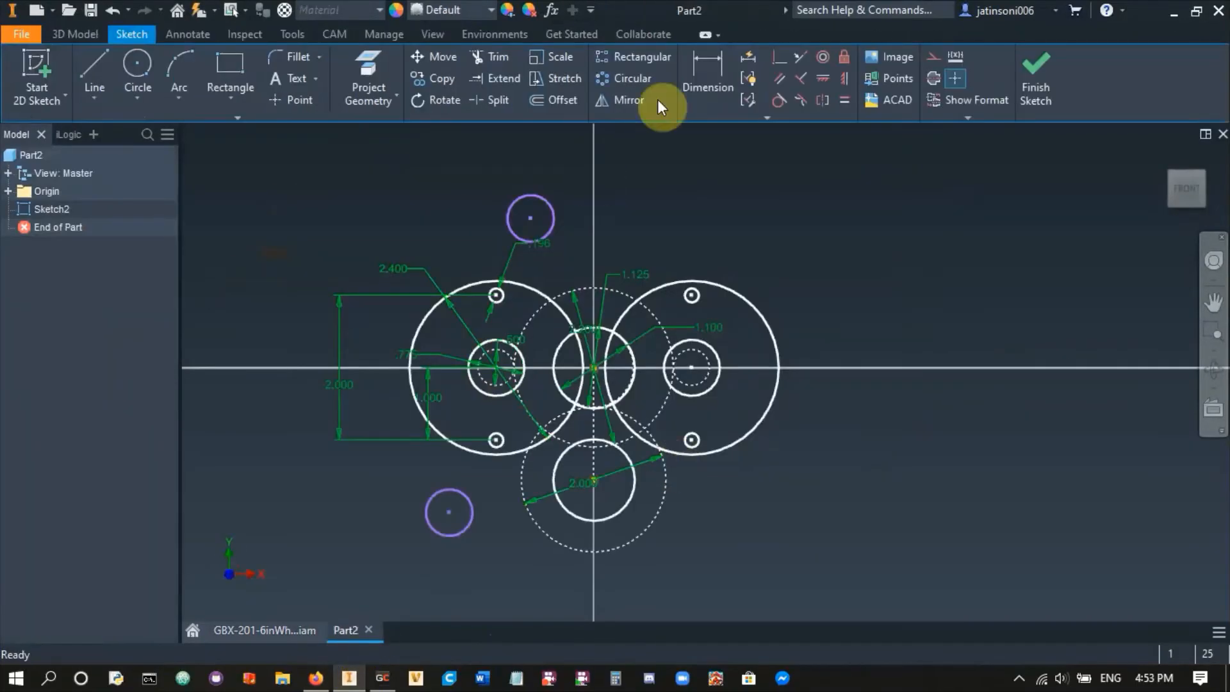
{"action": "left_click", "coordinate": [705, 66]}
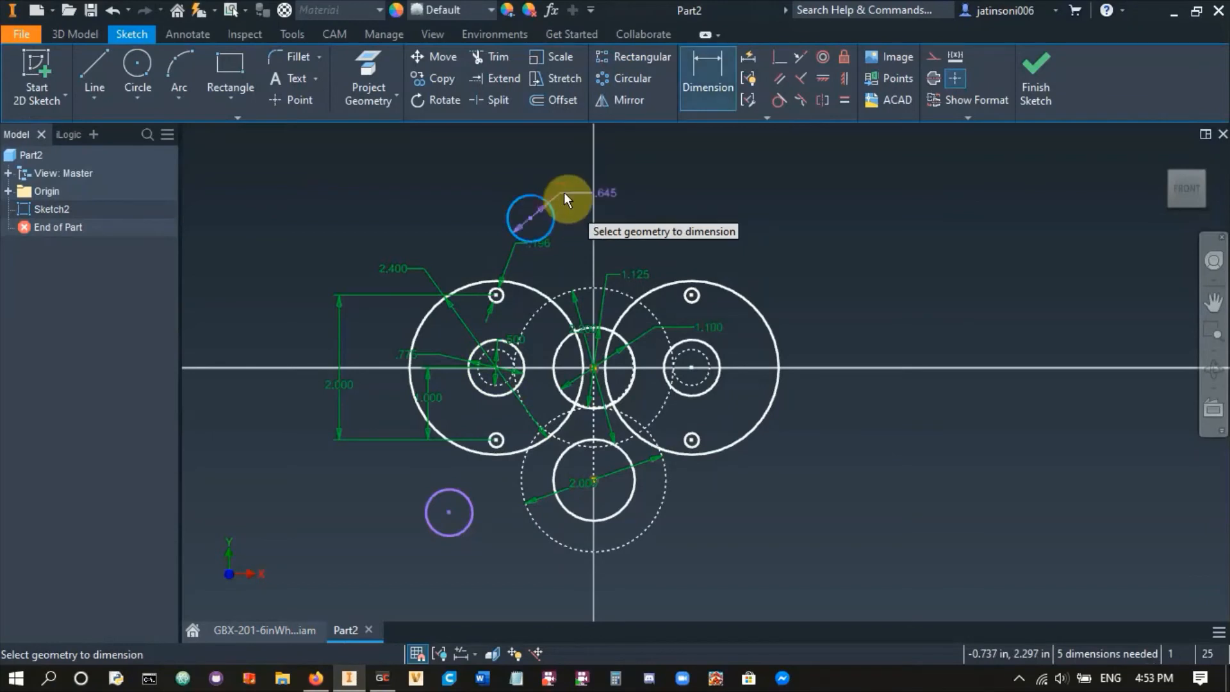
{"action": "left_click", "coordinate": [570, 190]}
{"action": "type", "text": "0.257"}
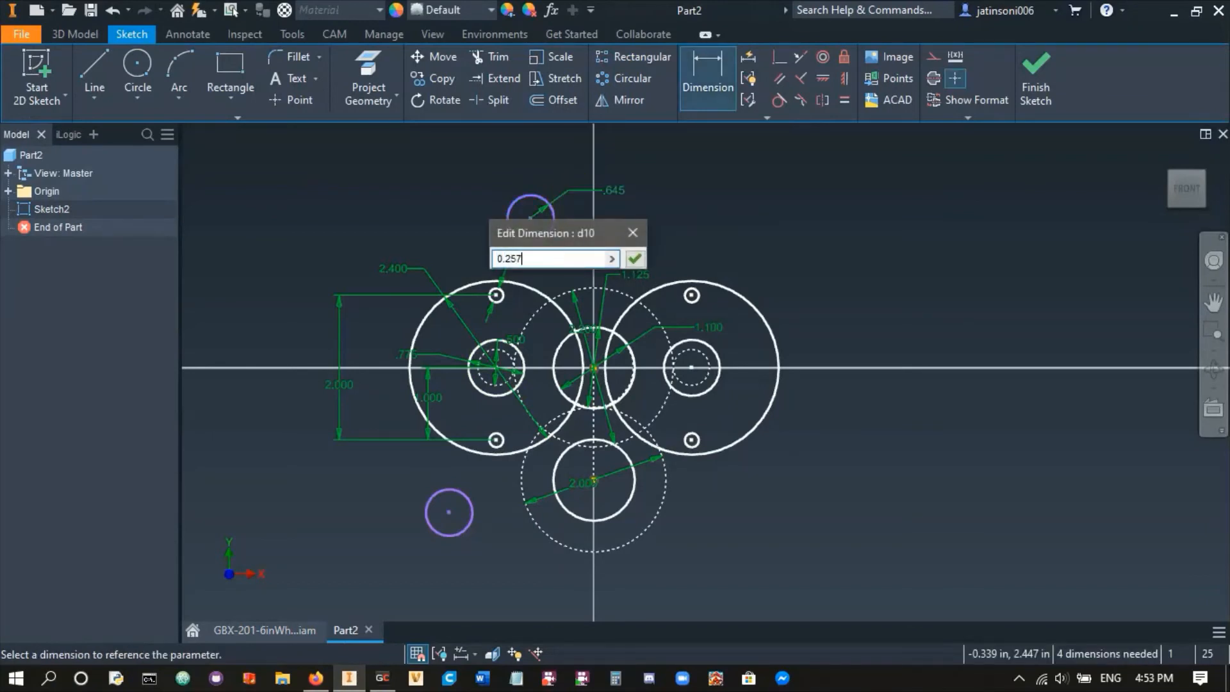
{"action": "key", "text": "Return"}
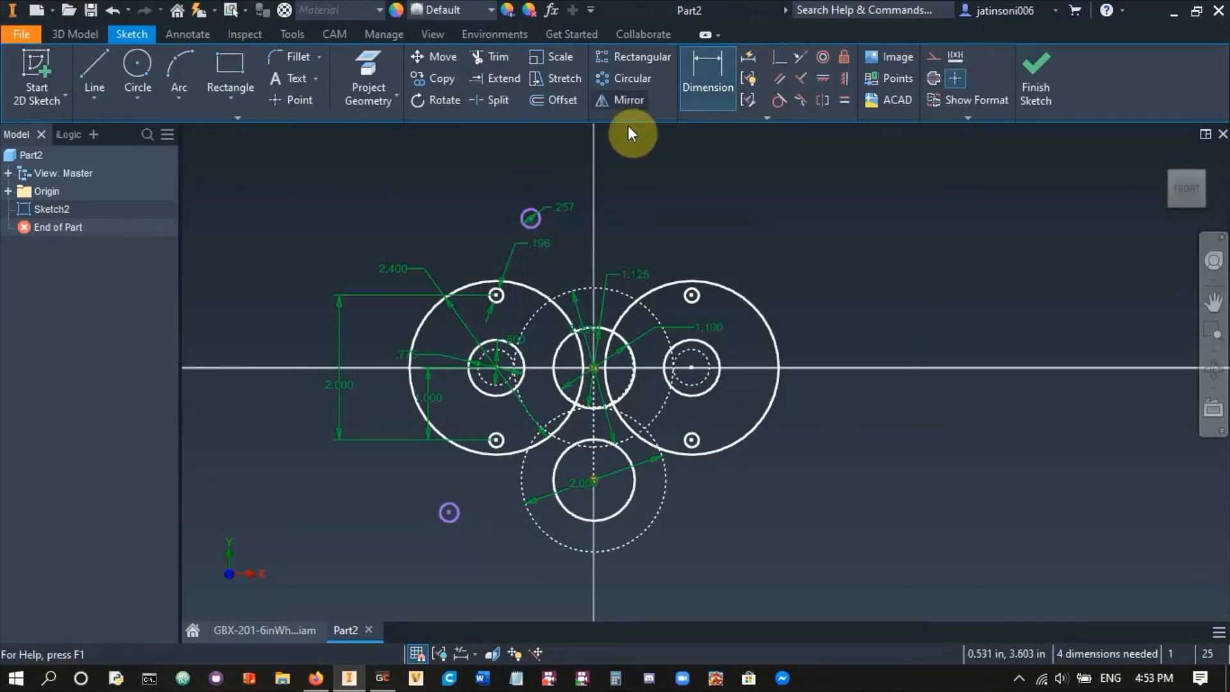
{"action": "scroll", "coordinate": [558, 236], "scroll_direction": "down", "scroll_amount": 4}
{"action": "key", "text": "Escape"}
{"action": "middle_click_drag", "start_coordinate": [577, 240], "coordinate": [618, 198]}
{"action": "scroll", "coordinate": [622, 197], "scroll_direction": "up", "scroll_amount": 3}
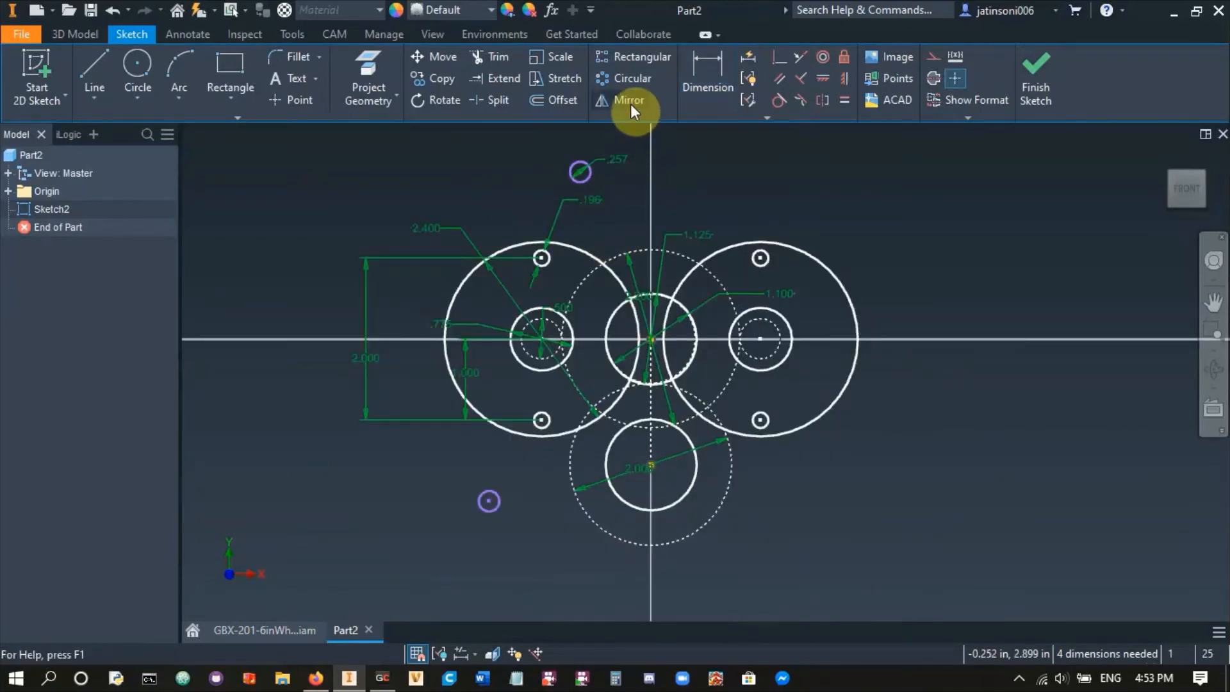
- Reposition the upper and lower standoff holes closer to the edge of the left motor circle
{"action": "left_click_drag", "start_coordinate": [578, 171], "coordinate": [528, 197]}
{"action": "left_click_drag", "start_coordinate": [488, 505], "coordinate": [529, 470]}
{"action": "left_click", "coordinate": [843, 77]}
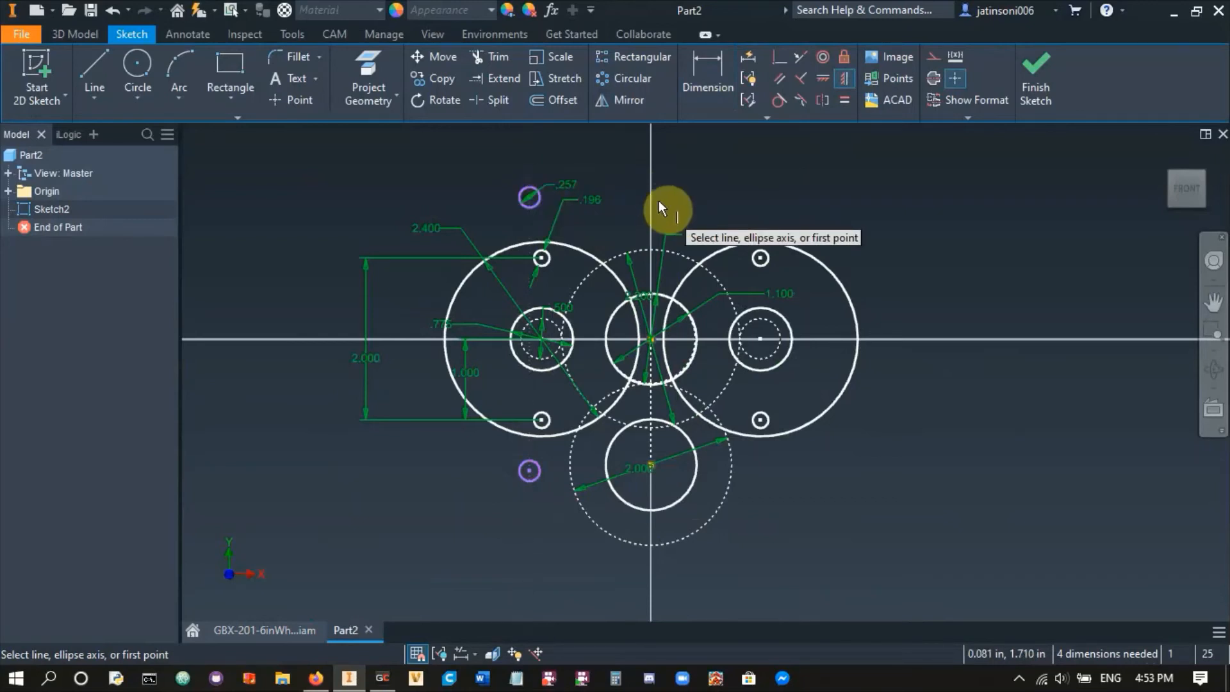
{"action": "key", "text": "Escape"}
{"action": "left_click_drag", "start_coordinate": [528, 197], "coordinate": [583, 218]}
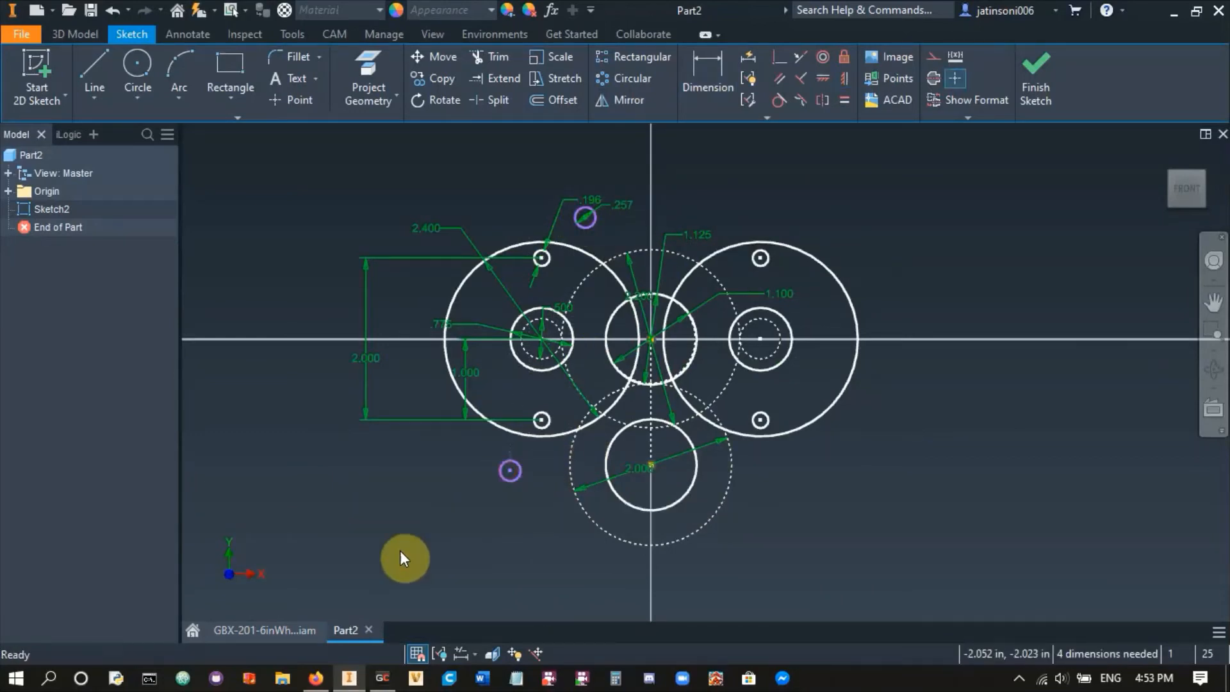
- Inspect in the gearbox assembly how the standoff tube's end sits around the plate's screw hole
{"action": "left_click", "coordinate": [258, 634]}
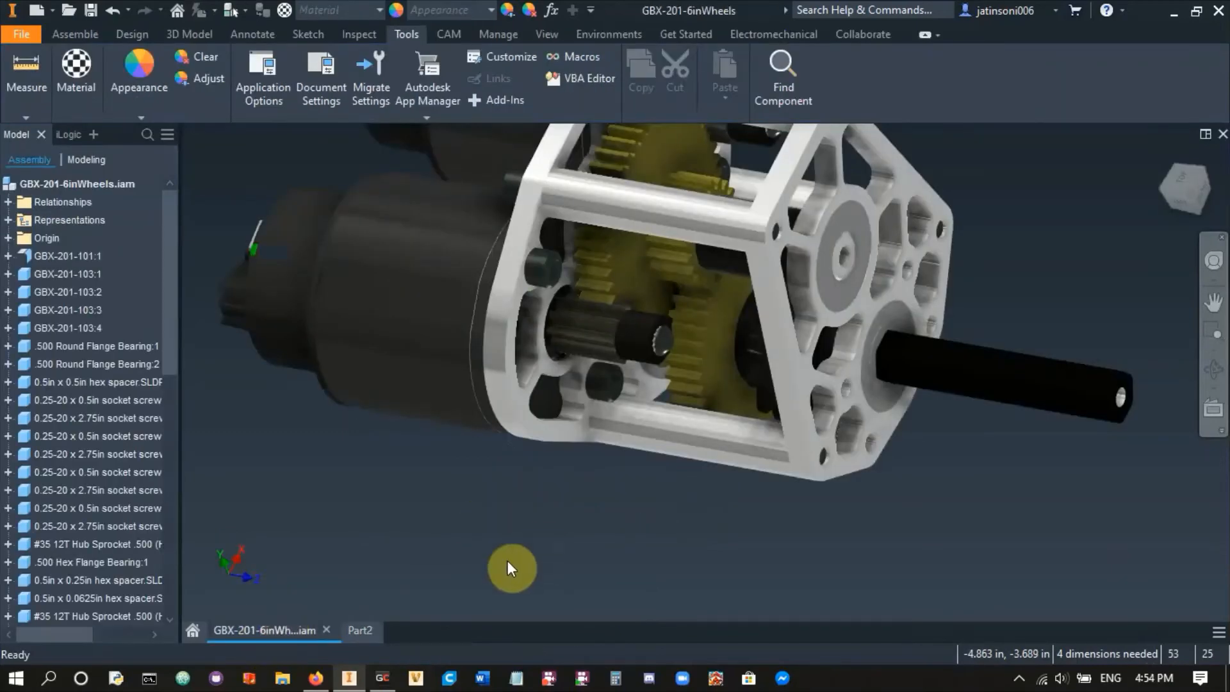
{"action": "scroll", "coordinate": [792, 248], "scroll_direction": "down", "scroll_amount": 3}
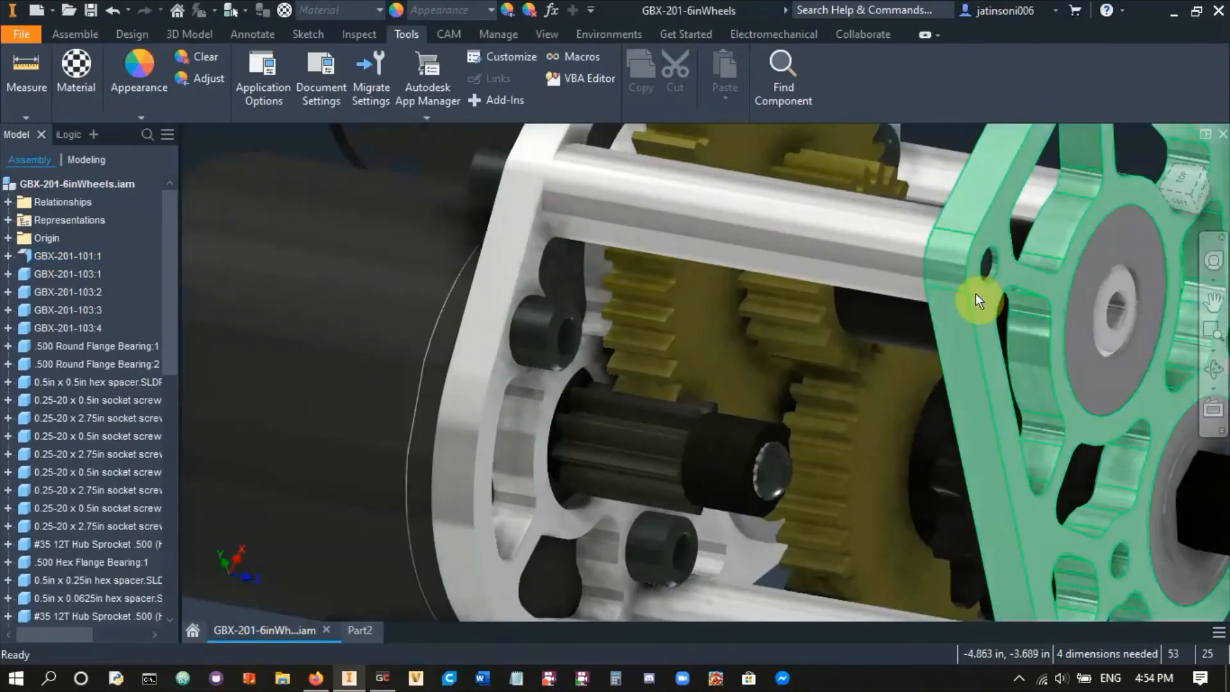
{"action": "scroll", "coordinate": [967, 306], "scroll_direction": "down", "scroll_amount": 4}
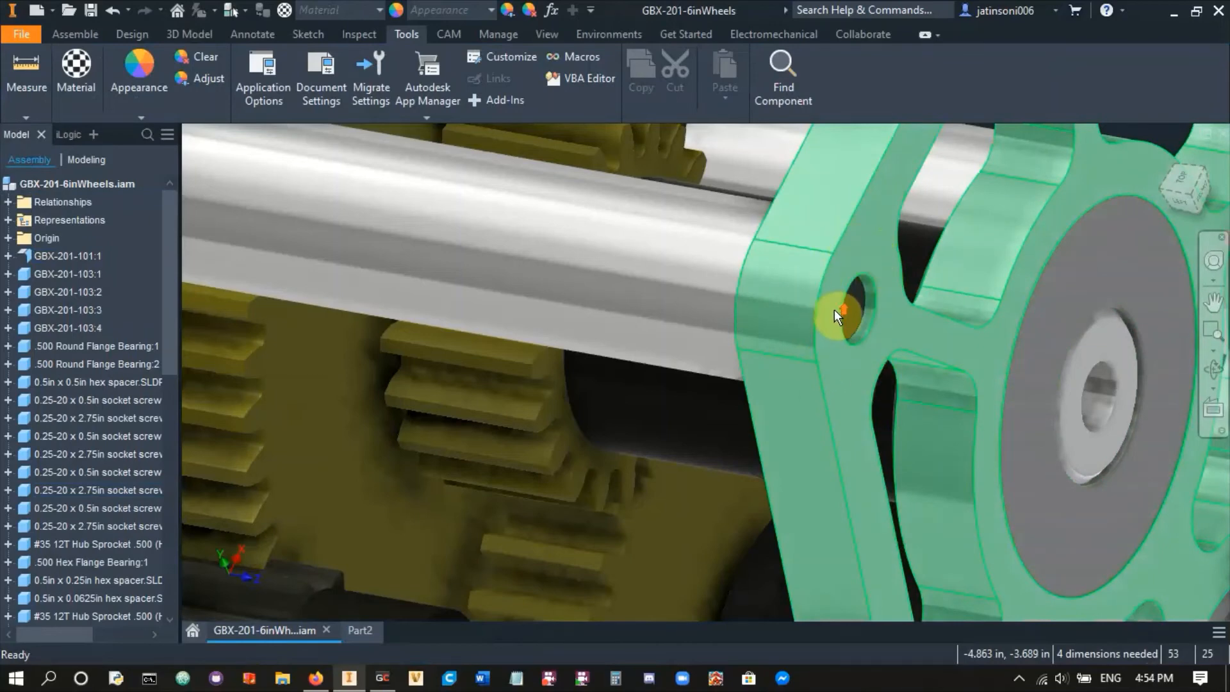
{"action": "scroll", "coordinate": [835, 309], "scroll_direction": "up", "scroll_amount": 5}
{"action": "scroll", "coordinate": [874, 320], "scroll_direction": "down", "scroll_amount": 4}
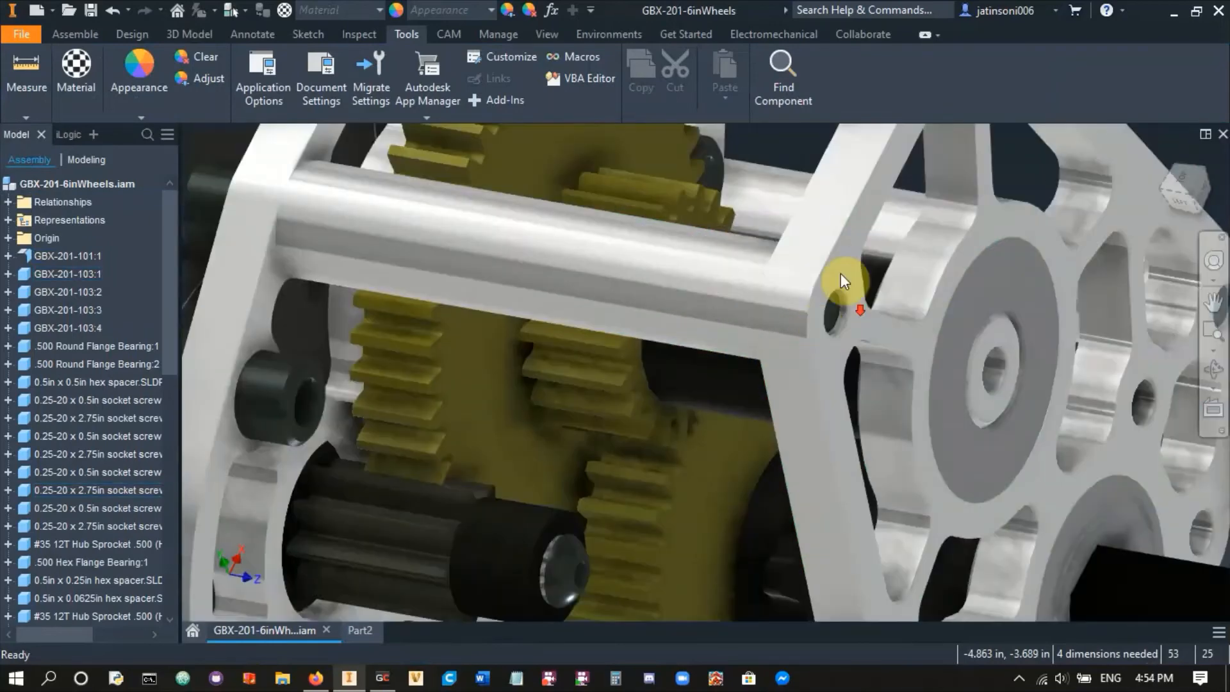
- Draw a larger circle concentric with each of the two standoff holes in the Part2 sketch
{"action": "left_click", "coordinate": [360, 630]}
{"action": "left_click", "coordinate": [139, 63]}
{"action": "scroll", "coordinate": [452, 480], "scroll_direction": "down", "scroll_amount": 3}
{"action": "left_click", "coordinate": [555, 455]}
{"action": "left_click", "coordinate": [568, 501]}
{"action": "scroll", "coordinate": [571, 500], "scroll_direction": "up", "scroll_amount": 3}
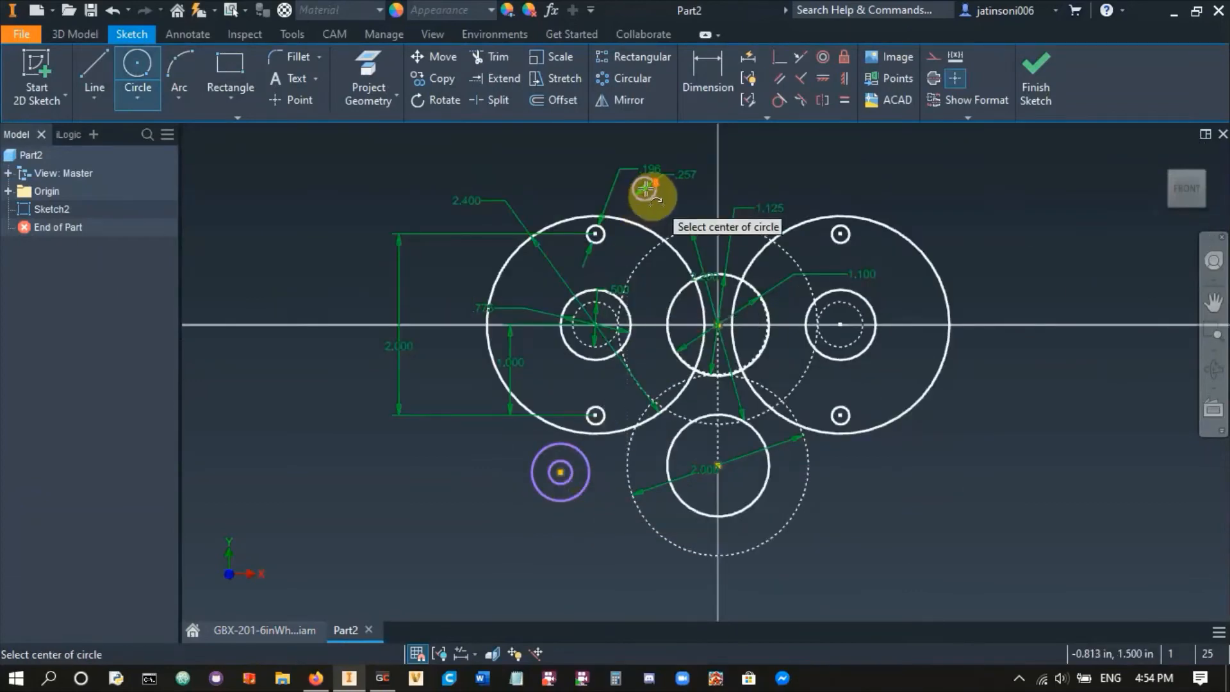
{"action": "scroll", "coordinate": [644, 189], "scroll_direction": "down", "scroll_amount": 2}
{"action": "left_click", "coordinate": [642, 189]}
{"action": "left_click", "coordinate": [654, 240]}
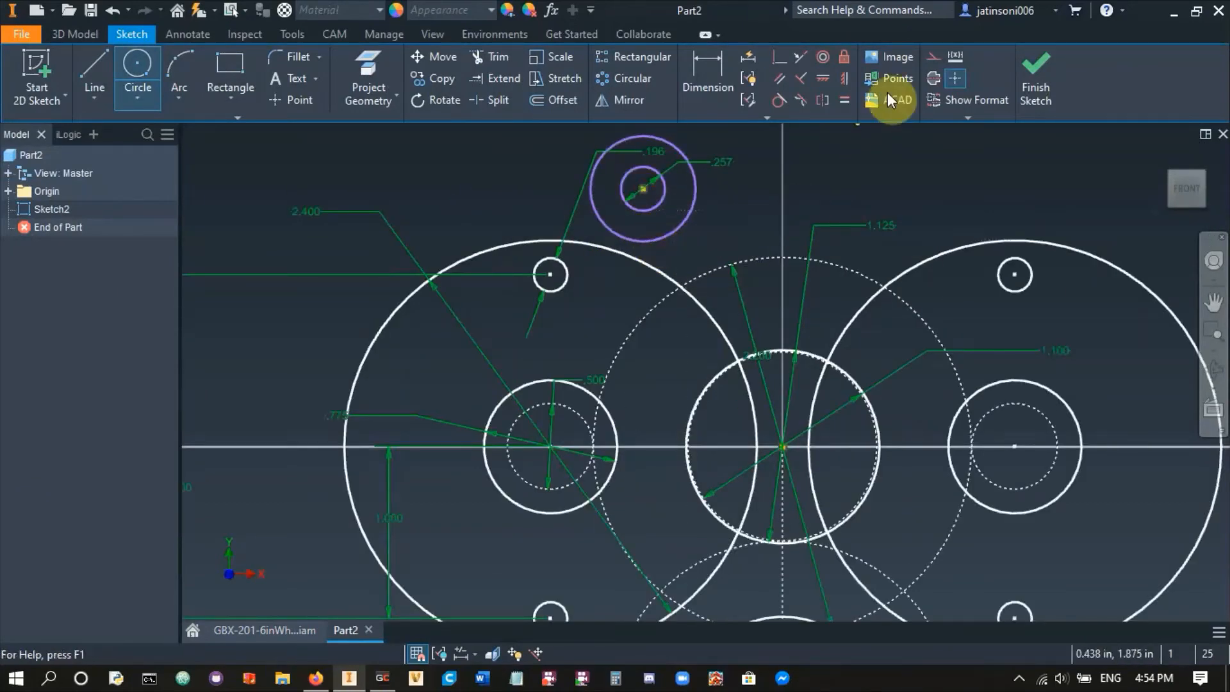
- Apply an Equal constraint between the outer circles around the upper and lower standoff holes
{"action": "left_click", "coordinate": [847, 103]}
{"action": "left_click", "coordinate": [697, 200]}
{"action": "scroll", "coordinate": [695, 215], "scroll_direction": "up", "scroll_amount": 2}
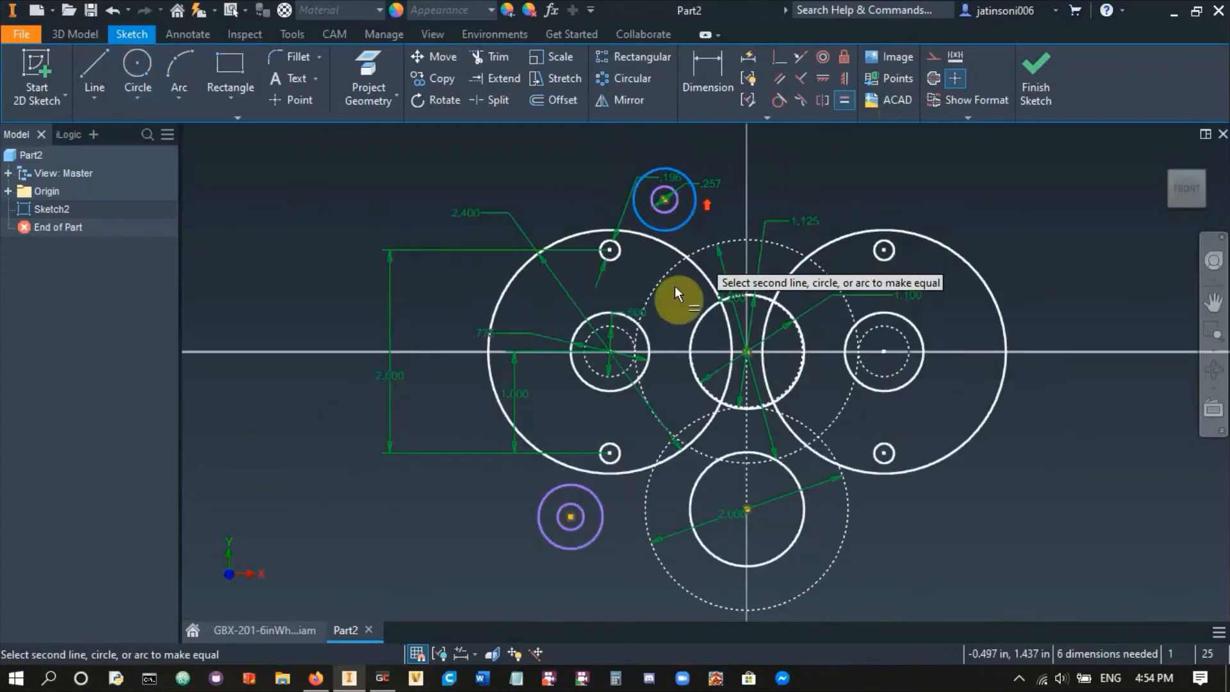
{"action": "left_click", "coordinate": [595, 496]}
- Dimension the upper standoff's outer circle to a 0.5 in diameter
{"action": "left_click", "coordinate": [704, 88]}
{"action": "left_click", "coordinate": [688, 179]}
{"action": "left_click", "coordinate": [744, 190]}
{"action": "left_click", "coordinate": [744, 191]}
{"action": "type", "text": ".5"}
{"action": "key", "text": "Return"}
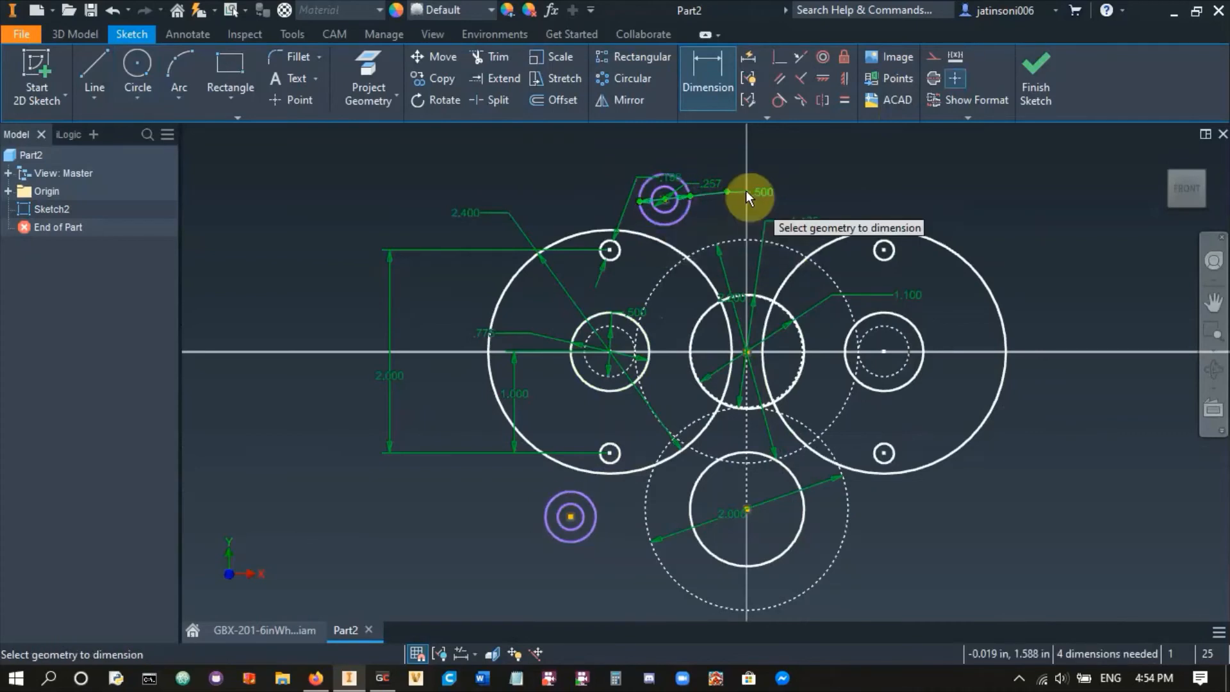
- Compare the upper standoff's screw hole and outer circle with the standoff tube in the gearbox assembly
{"action": "scroll", "coordinate": [692, 198], "scroll_direction": "down", "scroll_amount": 5}
{"action": "middle_click_drag", "start_coordinate": [678, 193], "coordinate": [678, 290]}
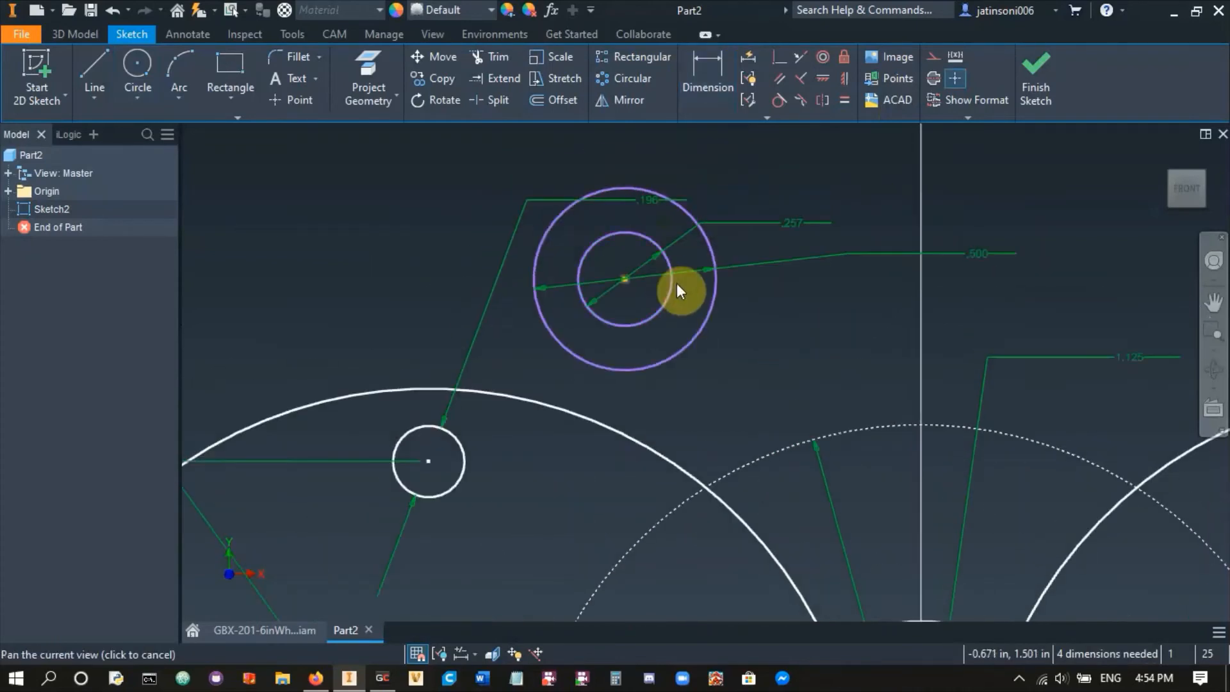
{"action": "left_click", "coordinate": [657, 242]}
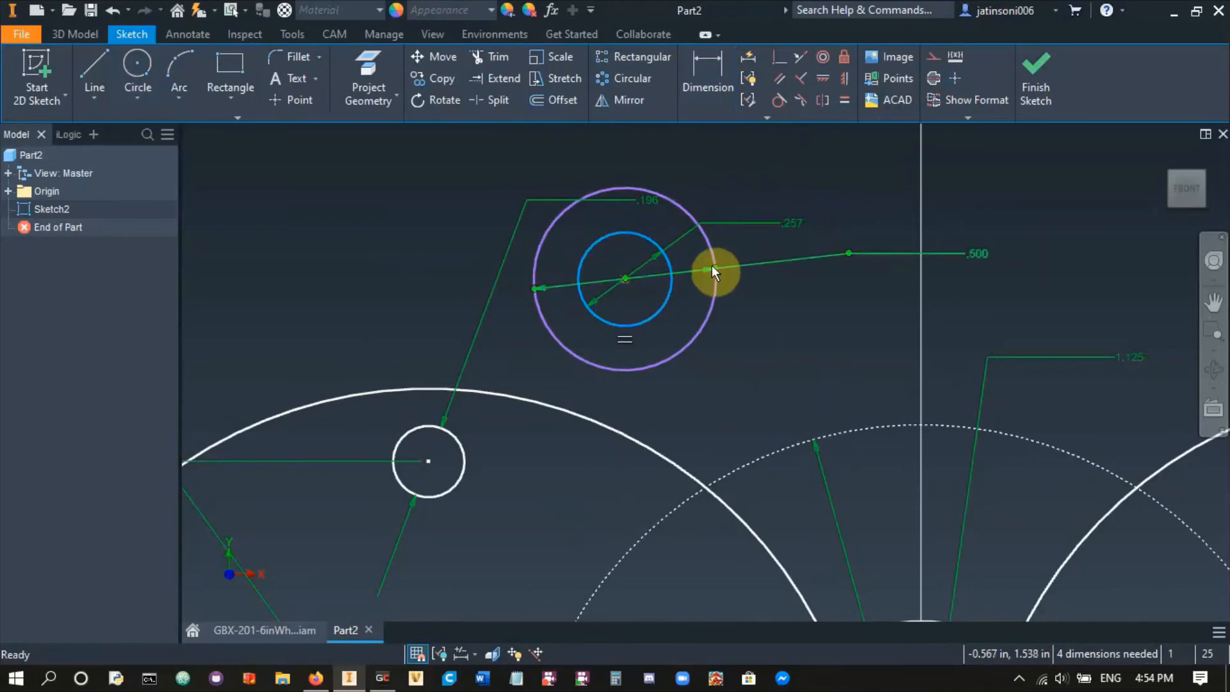
{"action": "left_click", "coordinate": [705, 233]}
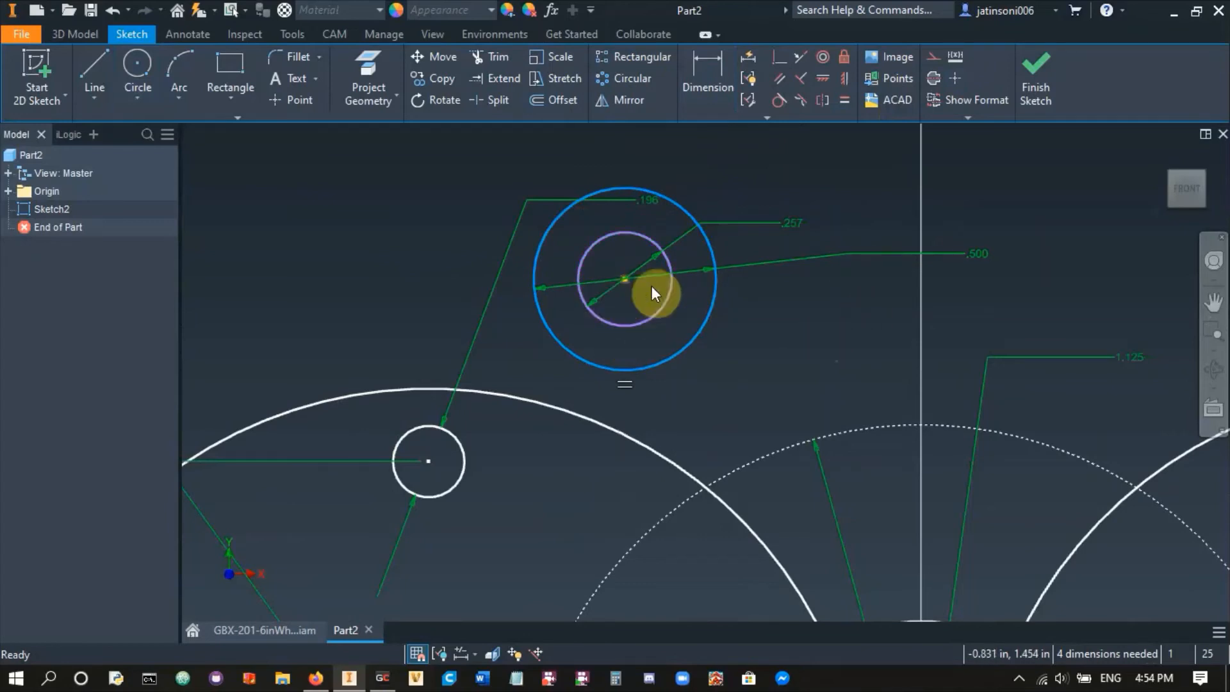
{"action": "left_click", "coordinate": [241, 633]}
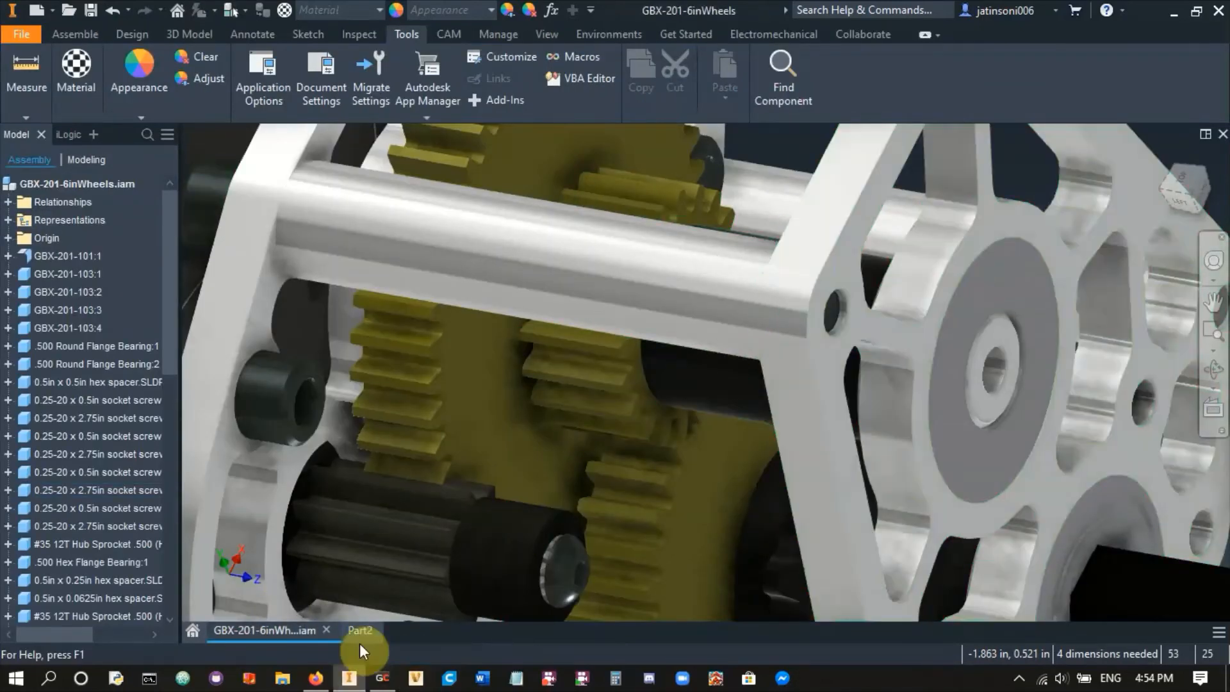
{"action": "left_click", "coordinate": [360, 633]}
- Examine the spacing between the left motor circle and the upper and lower standoff circles in the Part2 sketch
{"action": "scroll", "coordinate": [564, 375], "scroll_direction": "up", "scroll_amount": 5}
{"action": "left_click", "coordinate": [666, 373]}
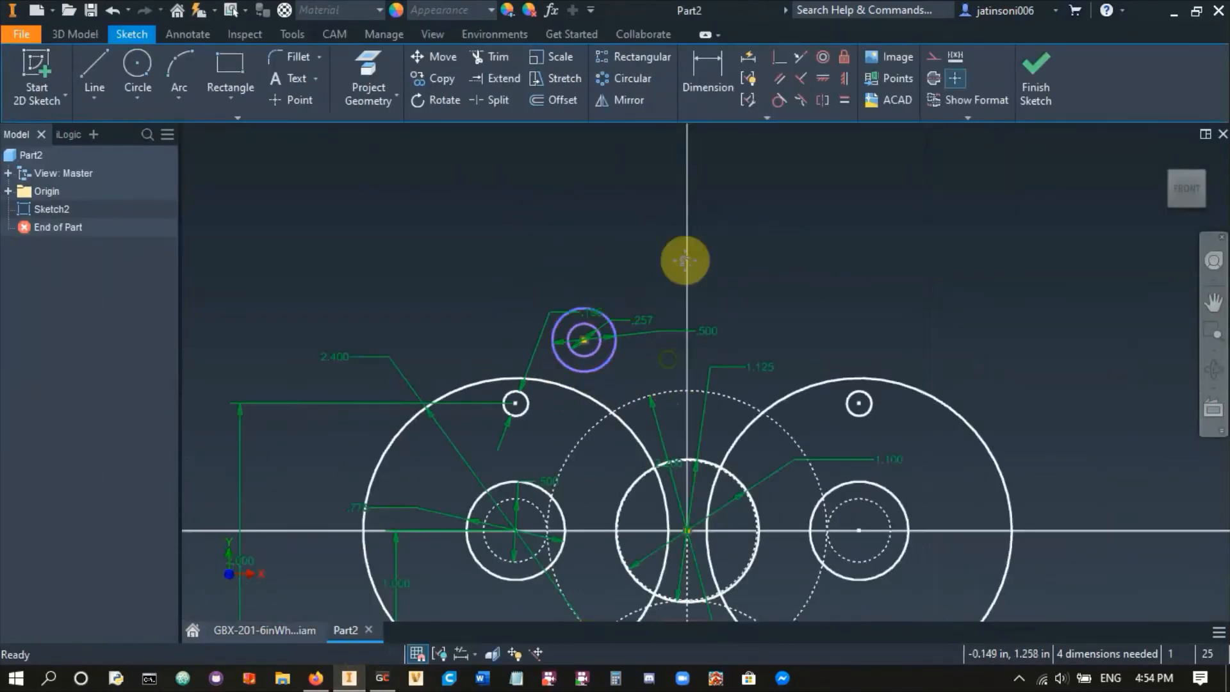
{"action": "middle_click_drag", "start_coordinate": [670, 355], "coordinate": [697, 202]}
{"action": "scroll", "coordinate": [697, 203], "scroll_direction": "up", "scroll_amount": 3}
{"action": "scroll", "coordinate": [601, 407], "scroll_direction": "down", "scroll_amount": 3}
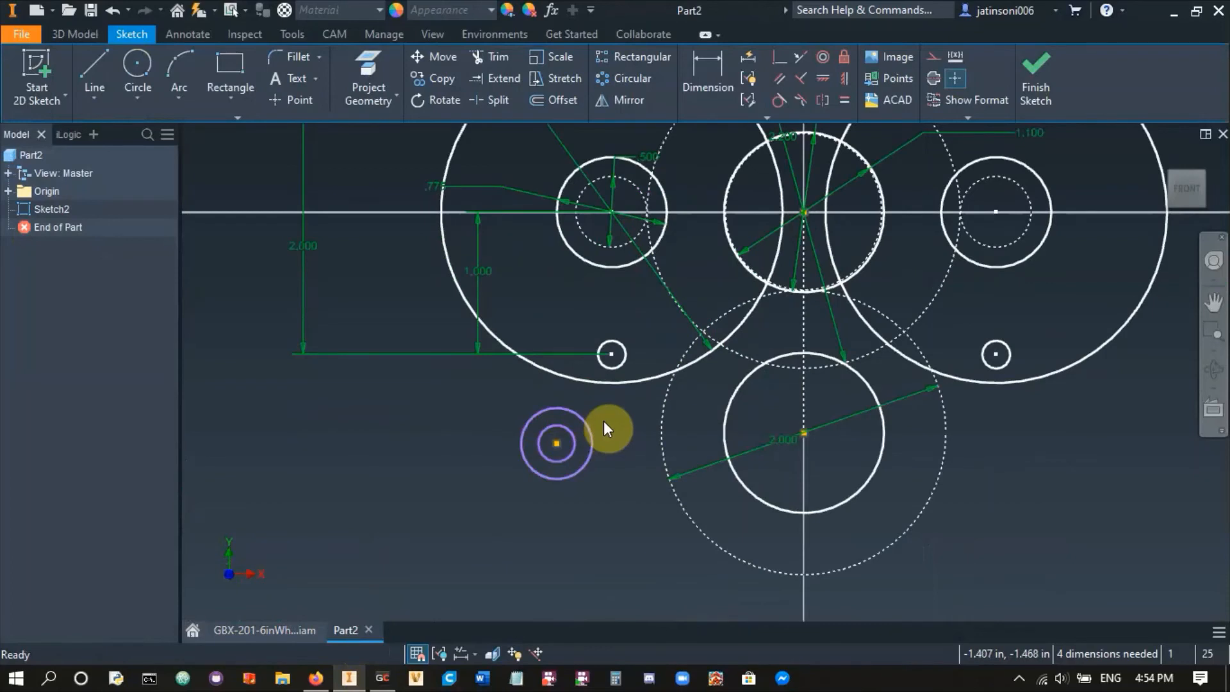
{"action": "middle_click_drag", "start_coordinate": [637, 403], "coordinate": [628, 431]}
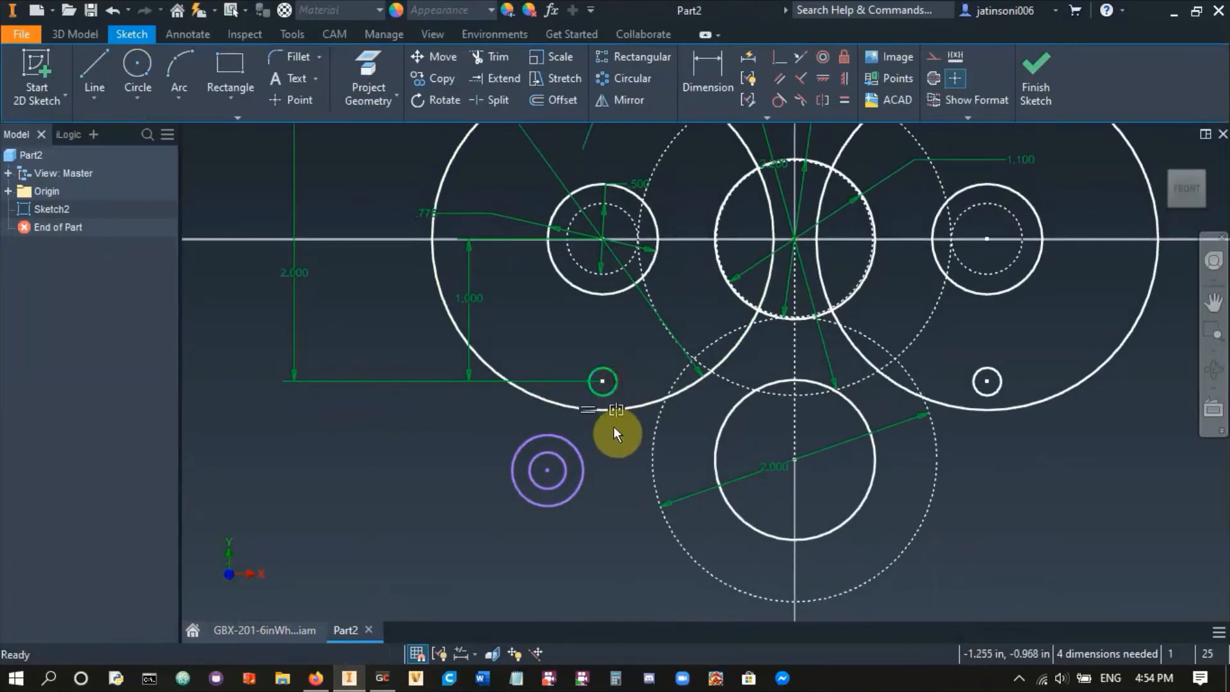
{"action": "left_click", "coordinate": [544, 400]}
{"action": "scroll", "coordinate": [539, 333], "scroll_direction": "down", "scroll_amount": 3}
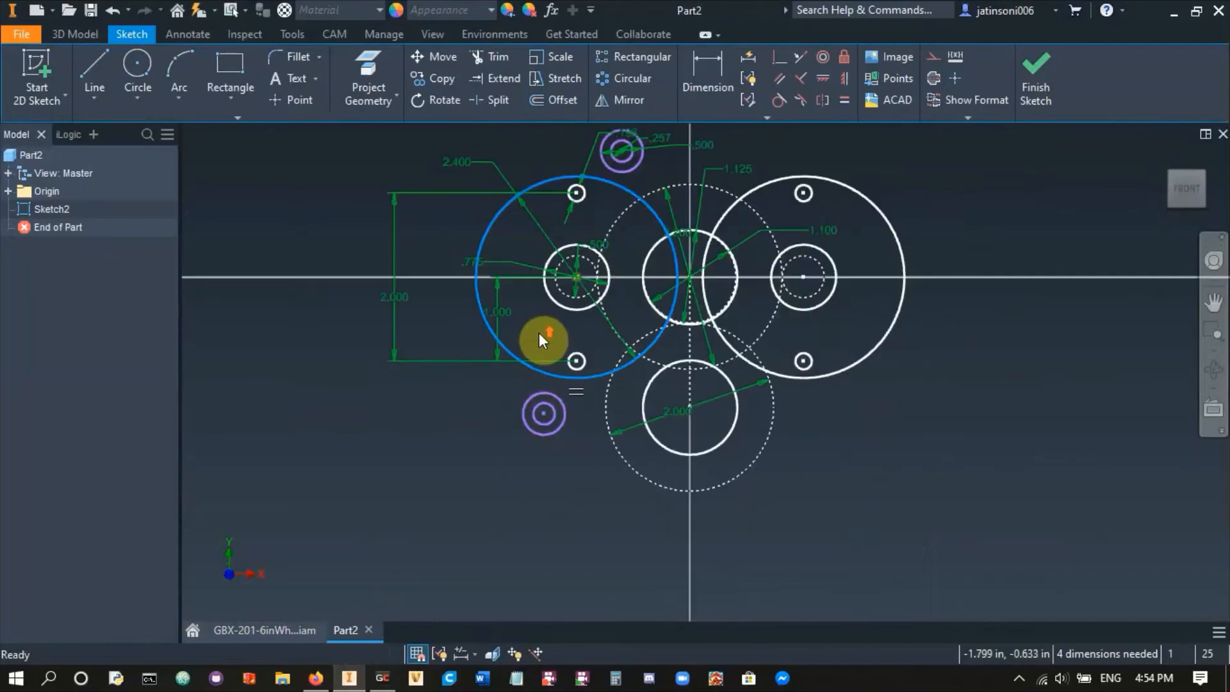
{"action": "scroll", "coordinate": [574, 357], "scroll_direction": "up", "scroll_amount": 6}
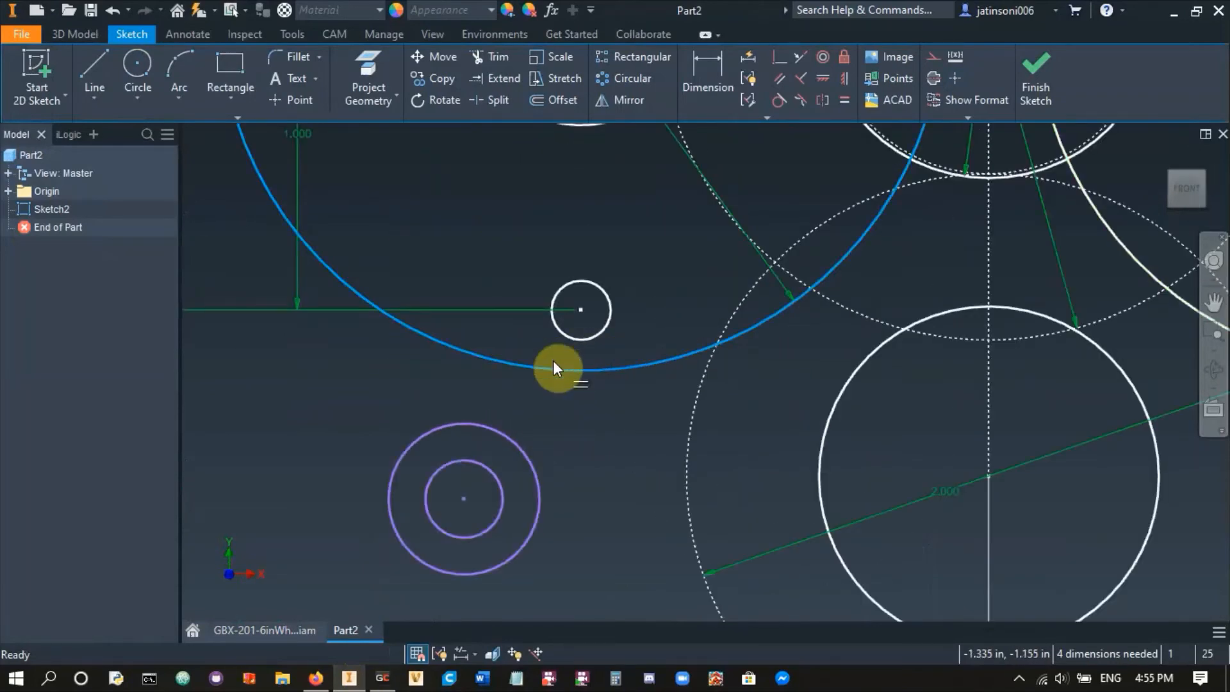
{"action": "scroll", "coordinate": [578, 432], "scroll_direction": "down", "scroll_amount": 3}
{"action": "middle_click_drag", "start_coordinate": [583, 470], "coordinate": [555, 517]}
{"action": "left_click", "coordinate": [559, 495]}
{"action": "scroll", "coordinate": [556, 516], "scroll_direction": "down", "scroll_amount": 3}
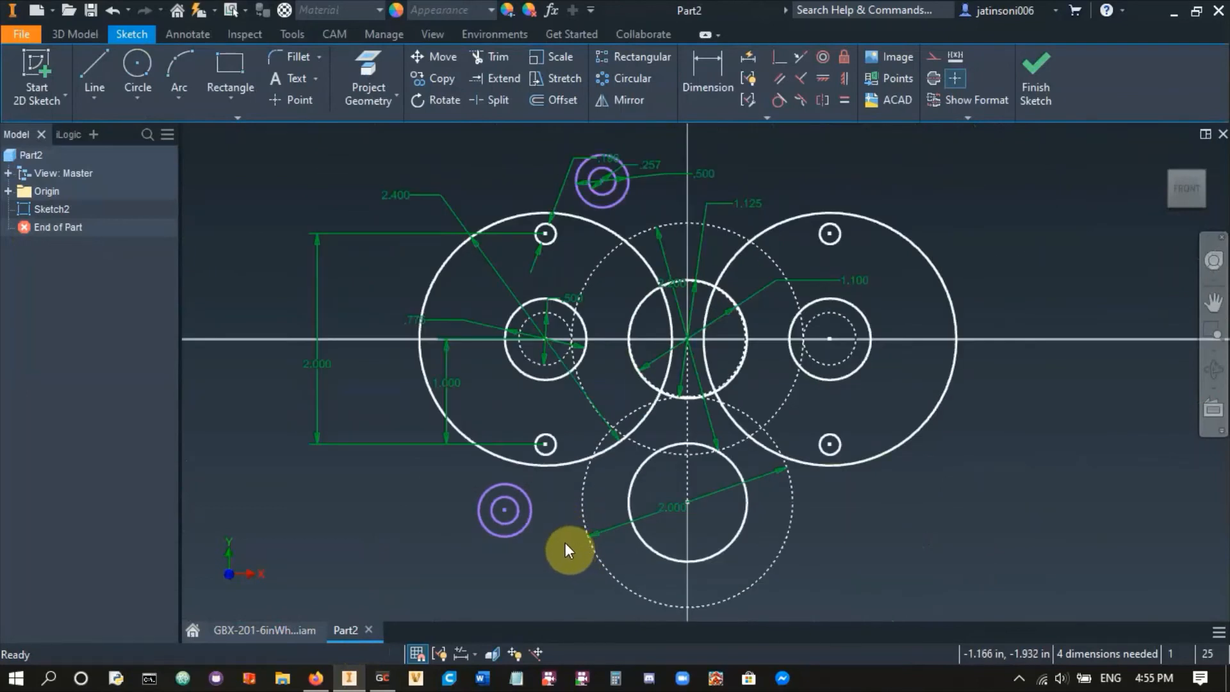
- Make both standoffs' 0.5 in outer circles tangent to the left 2.4 in motor circle and slide them along its edge
{"action": "left_click_drag", "start_coordinate": [637, 175], "coordinate": [624, 198]}
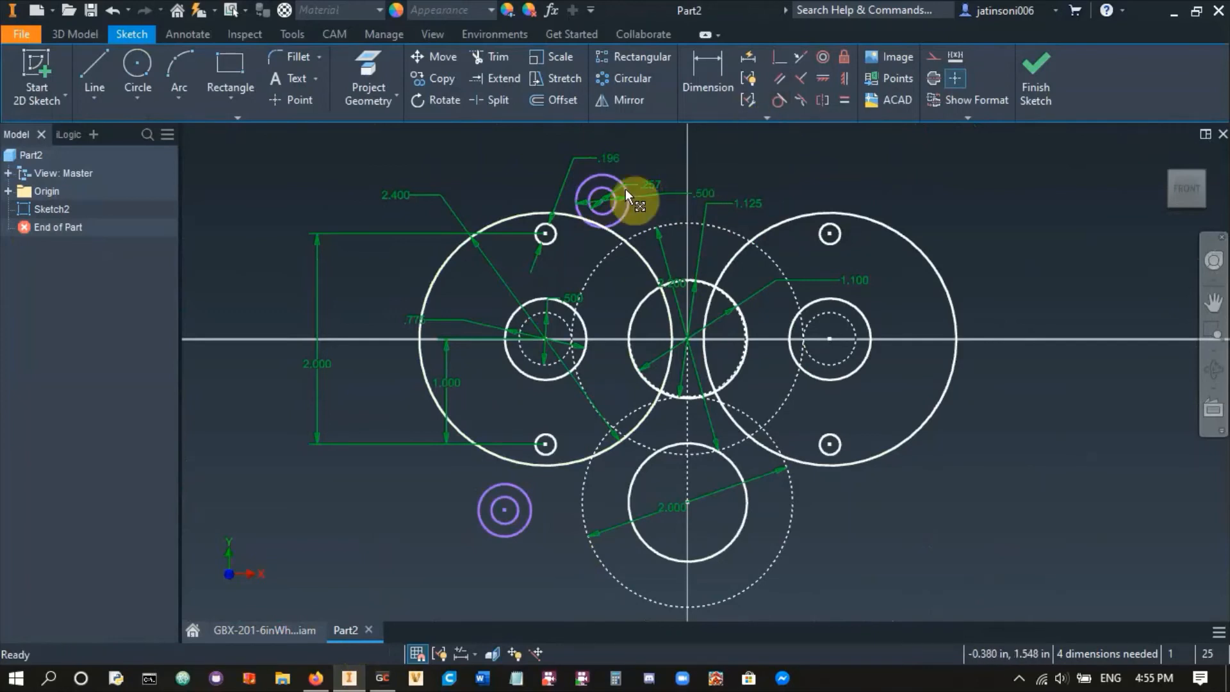
{"action": "left_click_drag", "start_coordinate": [601, 202], "coordinate": [615, 174]}
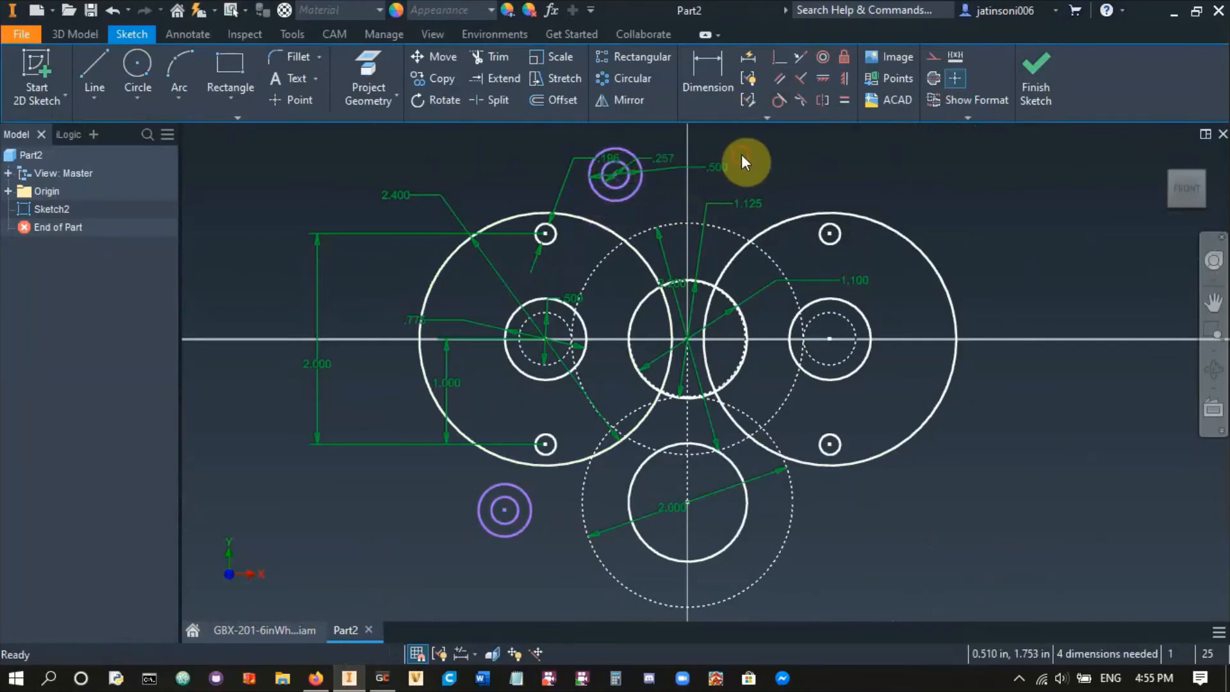
{"action": "left_click", "coordinate": [778, 101]}
{"action": "left_click", "coordinate": [621, 202]}
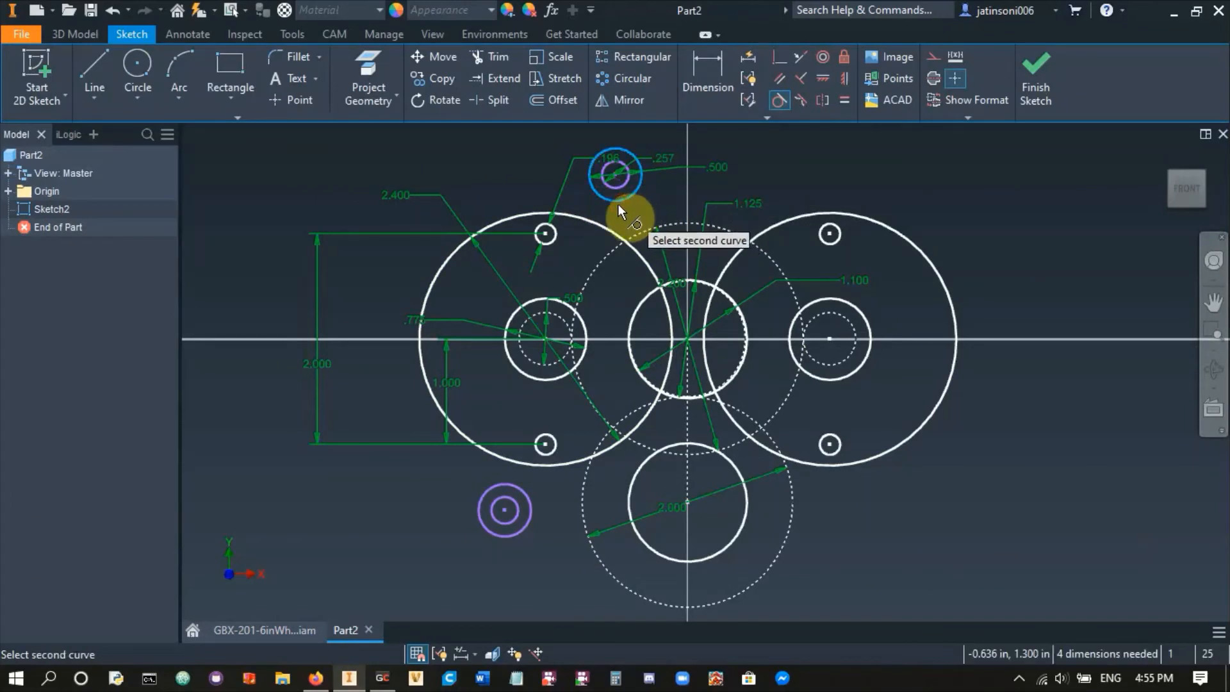
{"action": "left_click", "coordinate": [595, 223]}
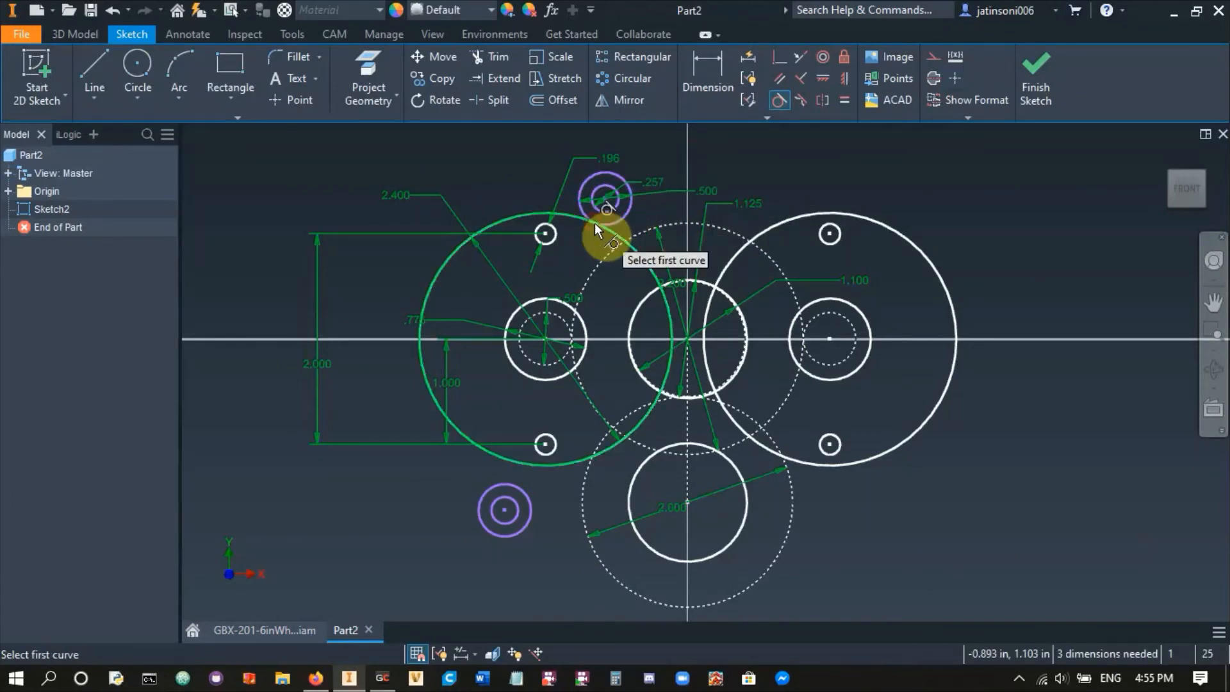
{"action": "left_click", "coordinate": [509, 463]}
{"action": "left_click", "coordinate": [510, 483]}
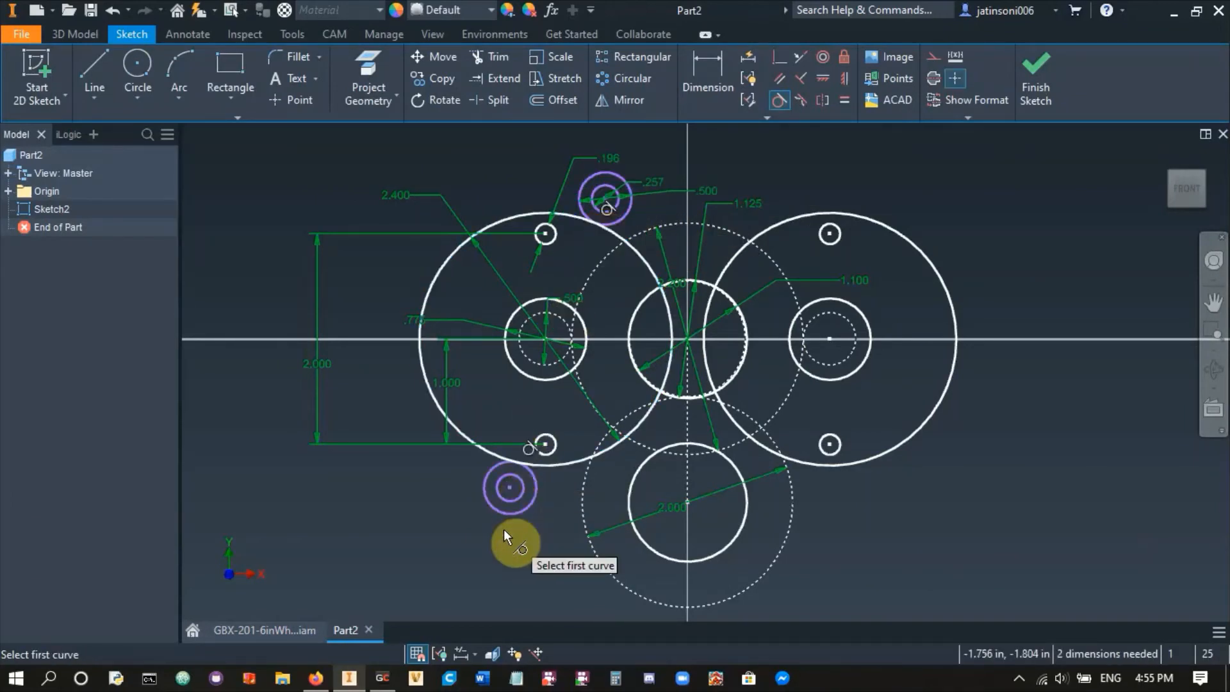
{"action": "key", "text": "Escape"}
{"action": "left_click_drag", "start_coordinate": [513, 490], "coordinate": [534, 492]}
{"action": "left_click_drag", "start_coordinate": [603, 199], "coordinate": [508, 176]}
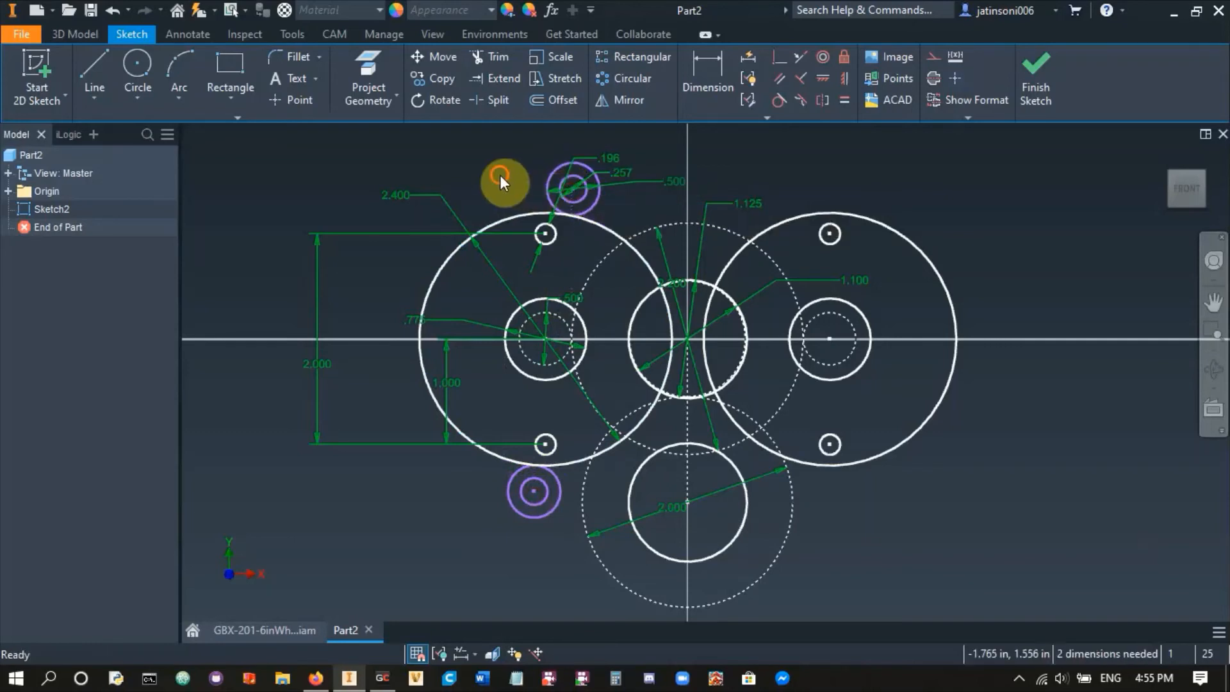
- Select the two large dashed gear circles, and check in the assembly how the standoffs and their screw heads clear the gears and motors
{"action": "left_click", "coordinate": [663, 224]}
{"action": "left_click", "coordinate": [793, 517], "text": "ctrl"}
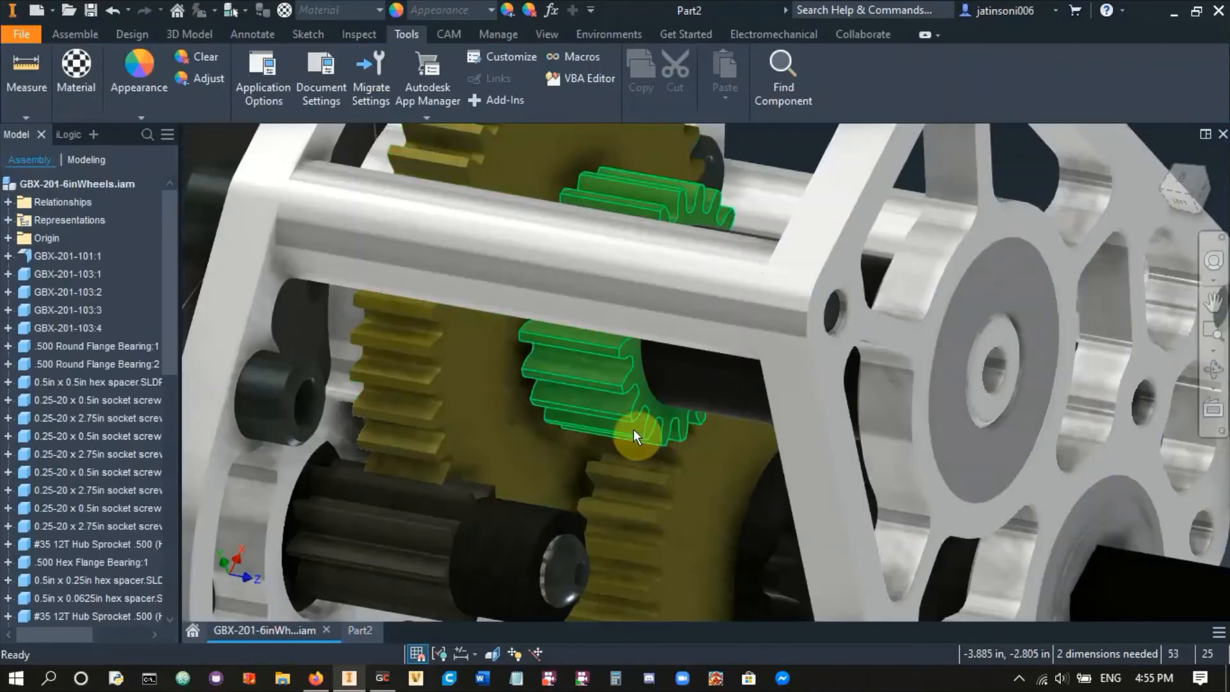
{"action": "mouse_move", "coordinate": [633, 429]}
{"action": "left_mouse_down"}
{"action": "mouse_move", "coordinate": [483, 401]}
{"action": "mouse_move", "coordinate": [710, 541]}
{"action": "mouse_move", "coordinate": [630, 486]}
{"action": "left_mouse_up"}
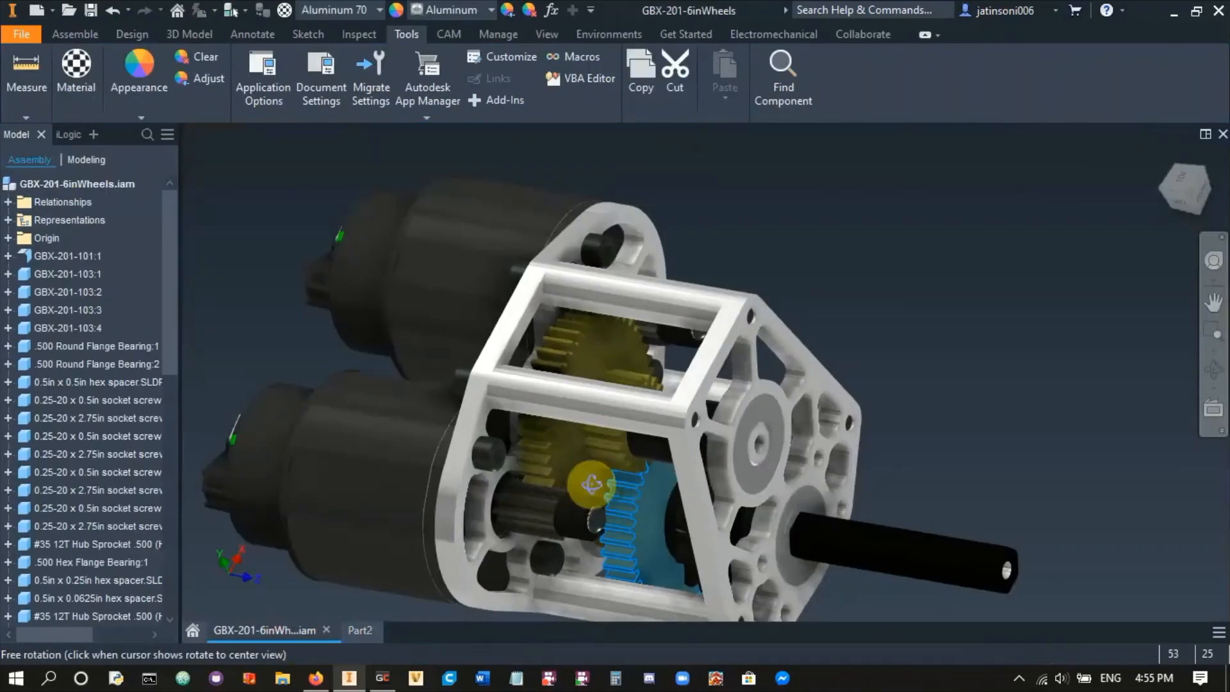
{"action": "left_click_drag", "start_coordinate": [585, 472], "coordinate": [559, 297]}
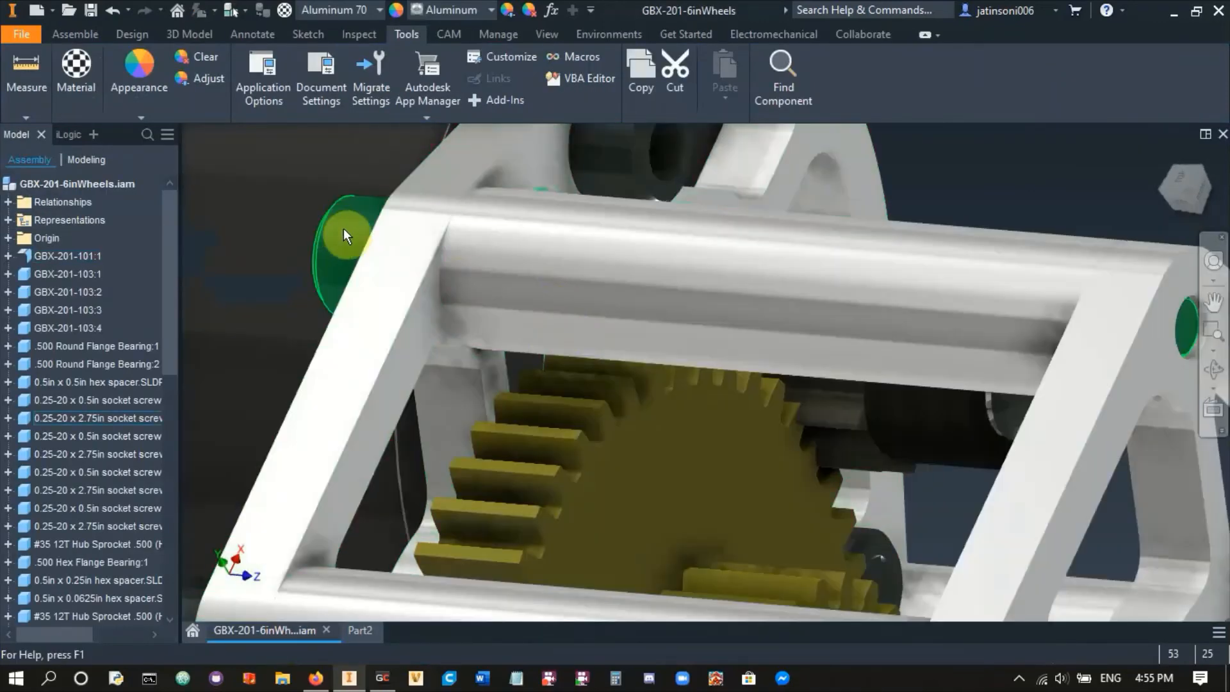
{"action": "left_click", "coordinate": [339, 229]}
{"action": "left_click", "coordinate": [603, 351]}
{"action": "left_click_drag", "start_coordinate": [609, 424], "coordinate": [633, 399]}
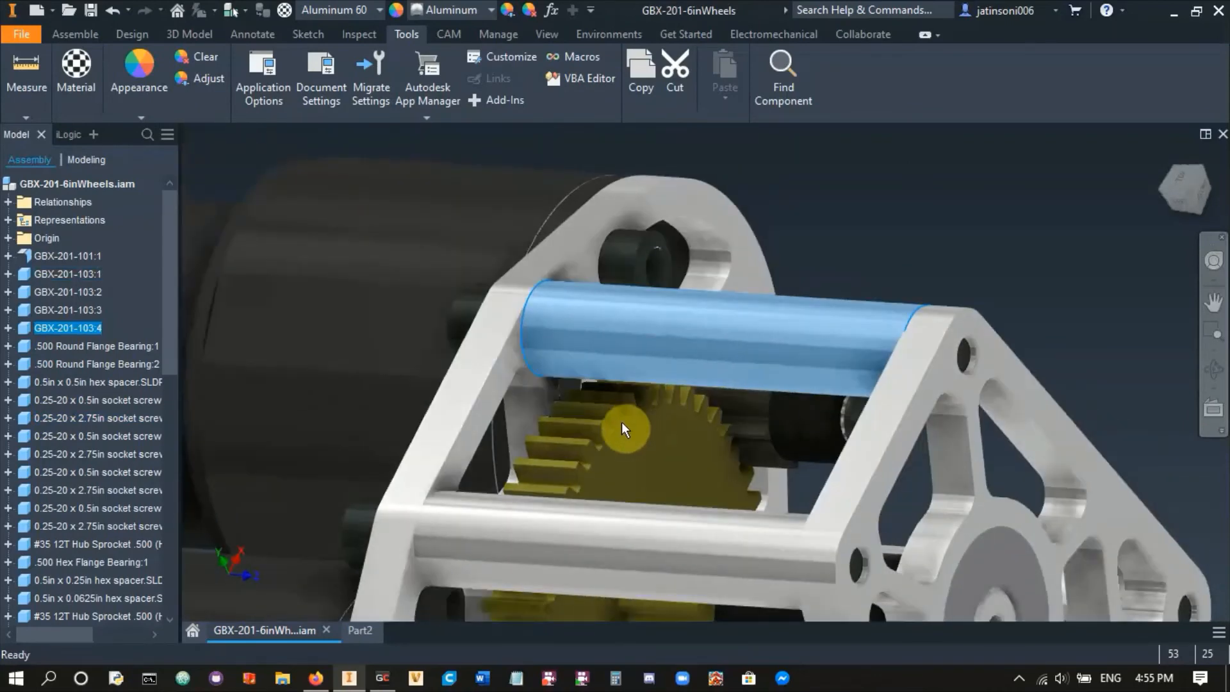
- Inspect the dashed pitch circle and the larger clearance circle around the left motor shaft in the Part2 sketch
{"action": "left_click", "coordinate": [346, 681]}
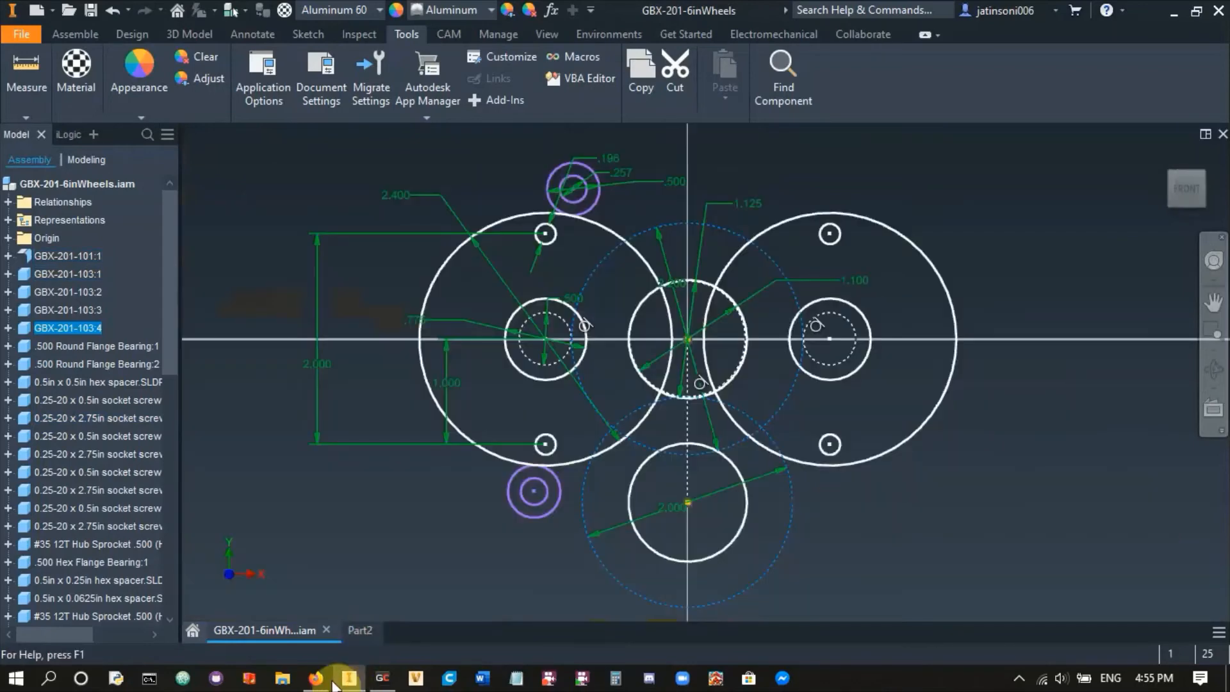
{"action": "scroll", "coordinate": [582, 336], "scroll_direction": "up", "scroll_amount": 3}
{"action": "left_click", "coordinate": [520, 436]}
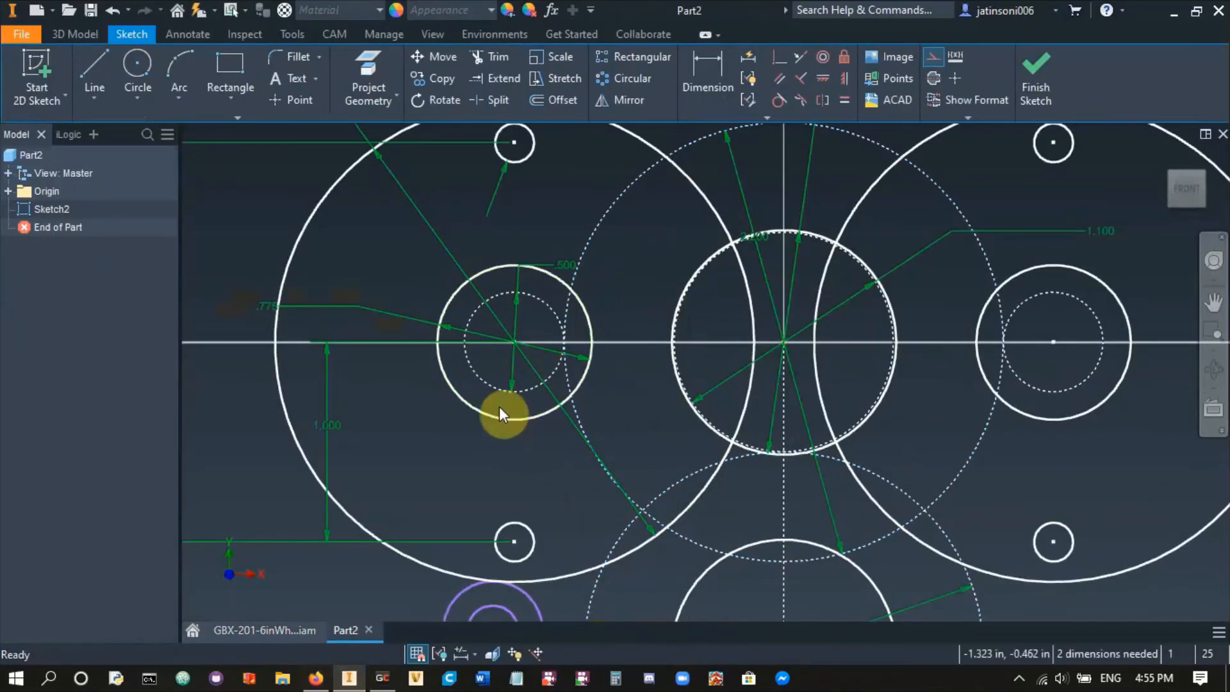
{"action": "left_click", "coordinate": [486, 382]}
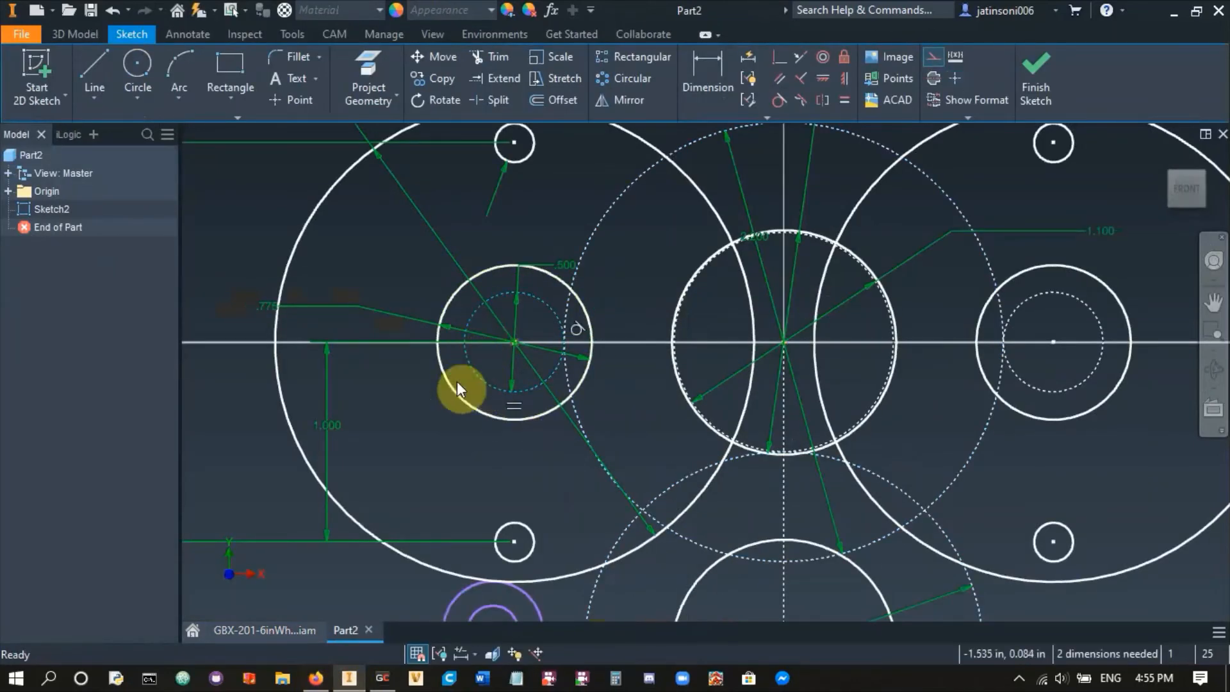
{"action": "left_click", "coordinate": [437, 318]}
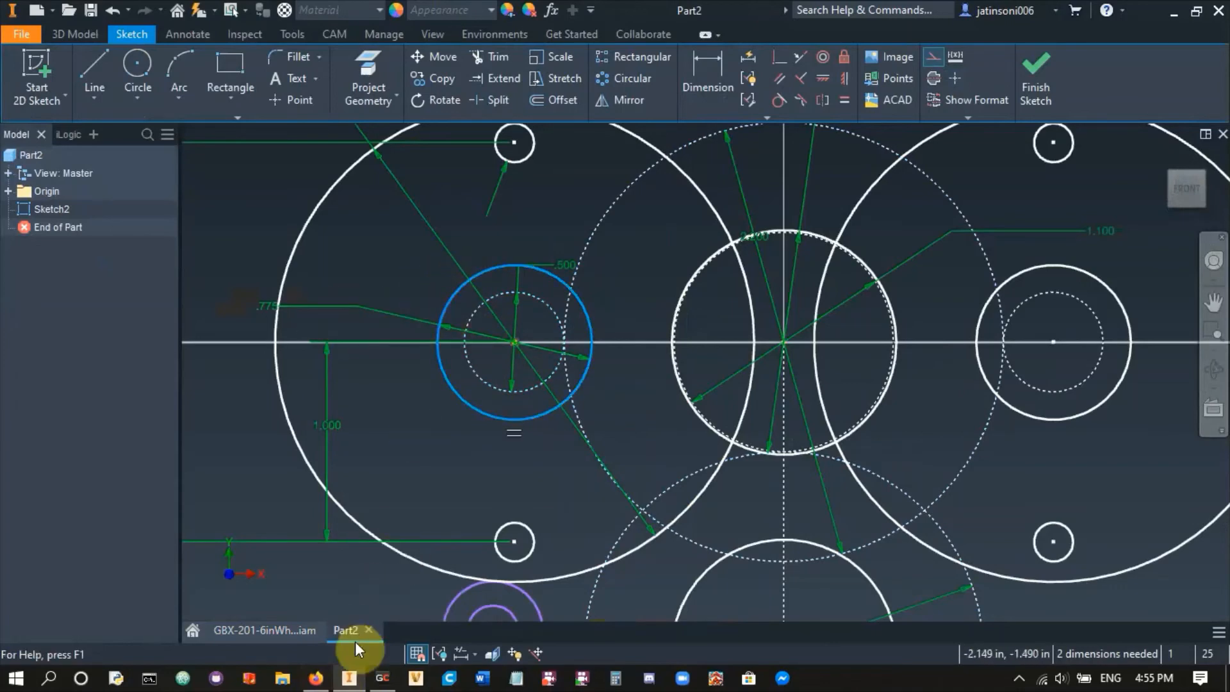
- Switch to Firefox and check the gears' tooth counts in JVN-Calculator and their outer diameters in the VEX hex bore gear drawing
{"action": "left_click", "coordinate": [316, 678]}
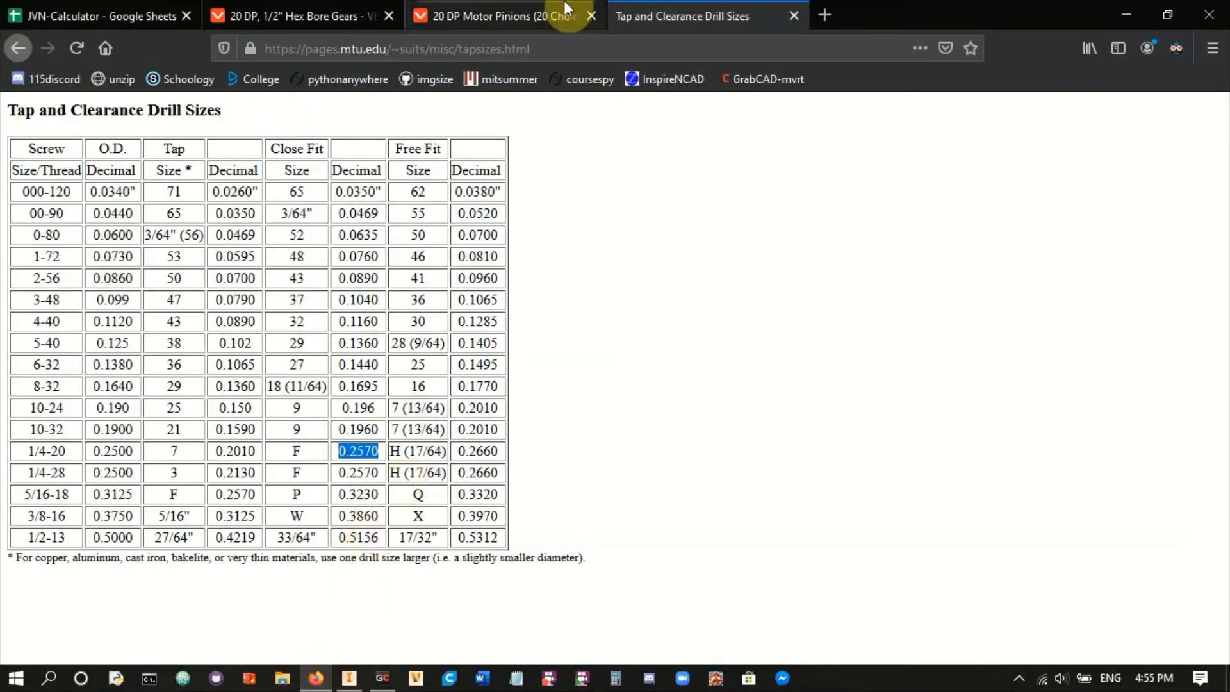
{"action": "left_click", "coordinate": [298, 4]}
{"action": "scroll", "coordinate": [327, 454], "scroll_direction": "down", "scroll_amount": 5}
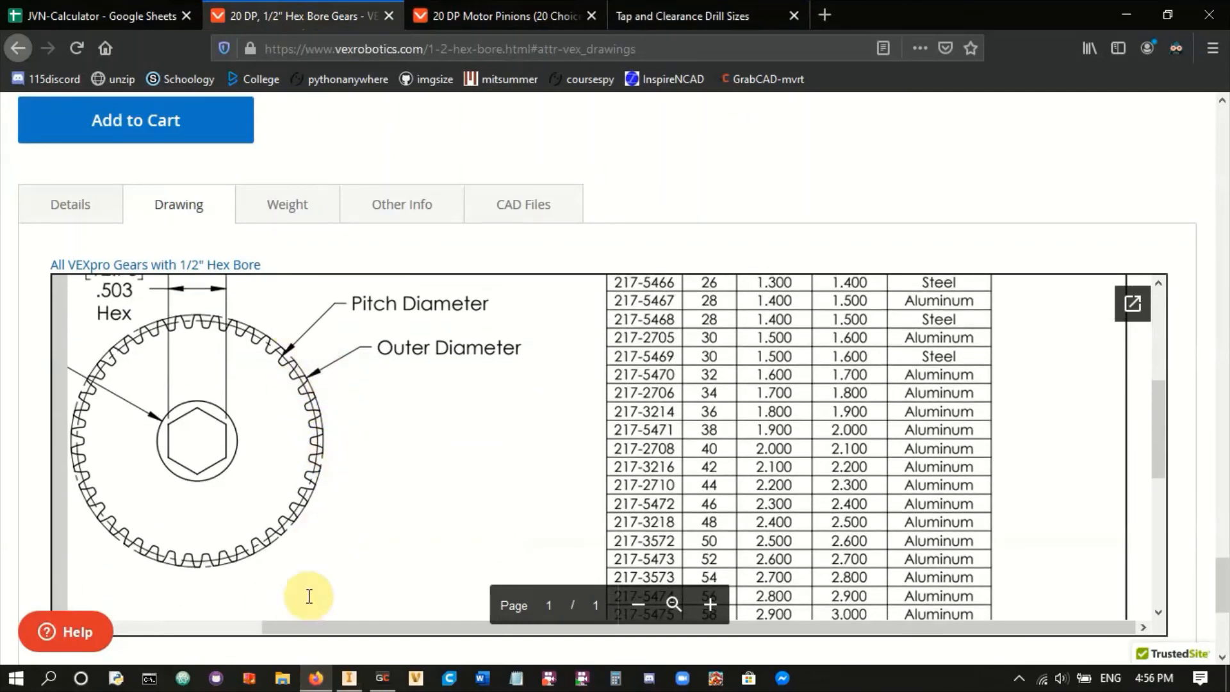
{"action": "left_click", "coordinate": [19, 14]}
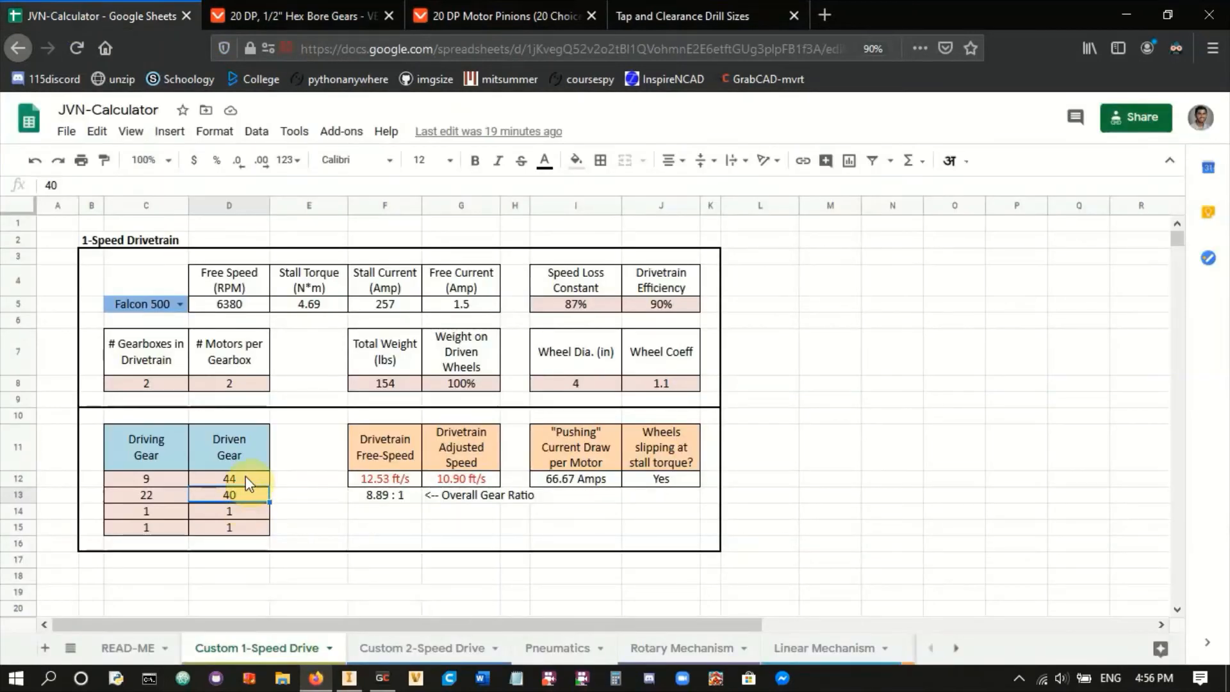
{"action": "left_click", "coordinate": [332, 8]}
{"action": "scroll", "coordinate": [768, 433], "scroll_direction": "down", "scroll_amount": 5}
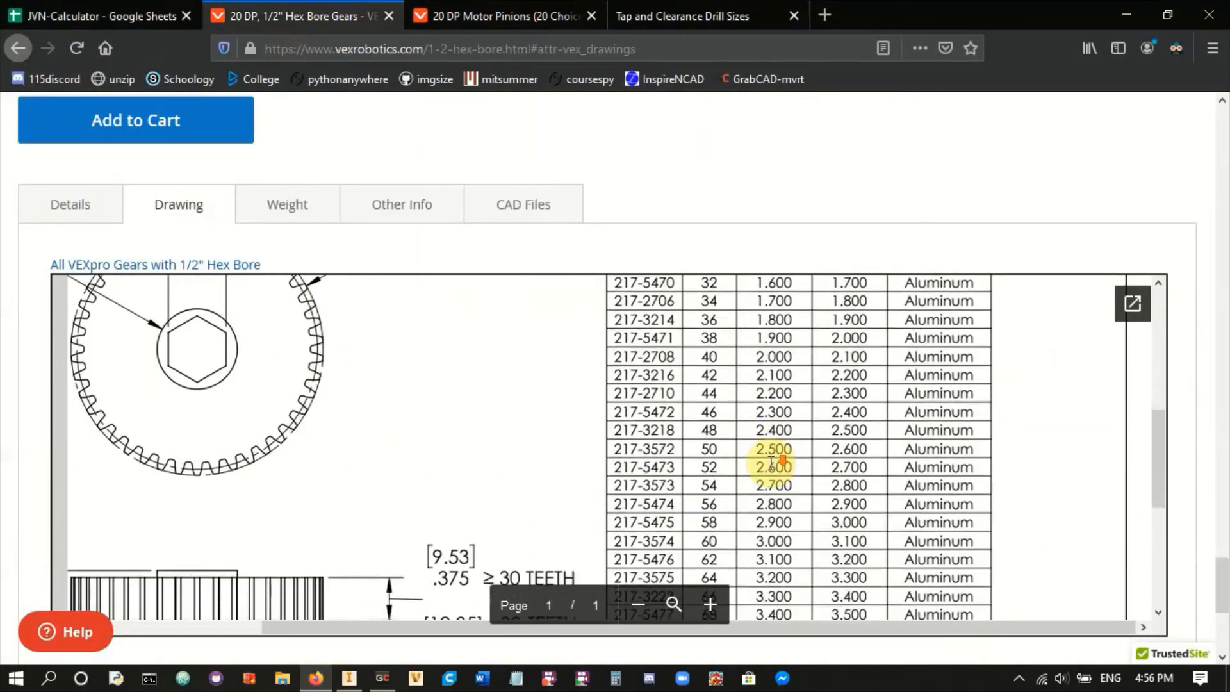
{"action": "scroll", "coordinate": [775, 459], "scroll_direction": "up", "scroll_amount": 2}
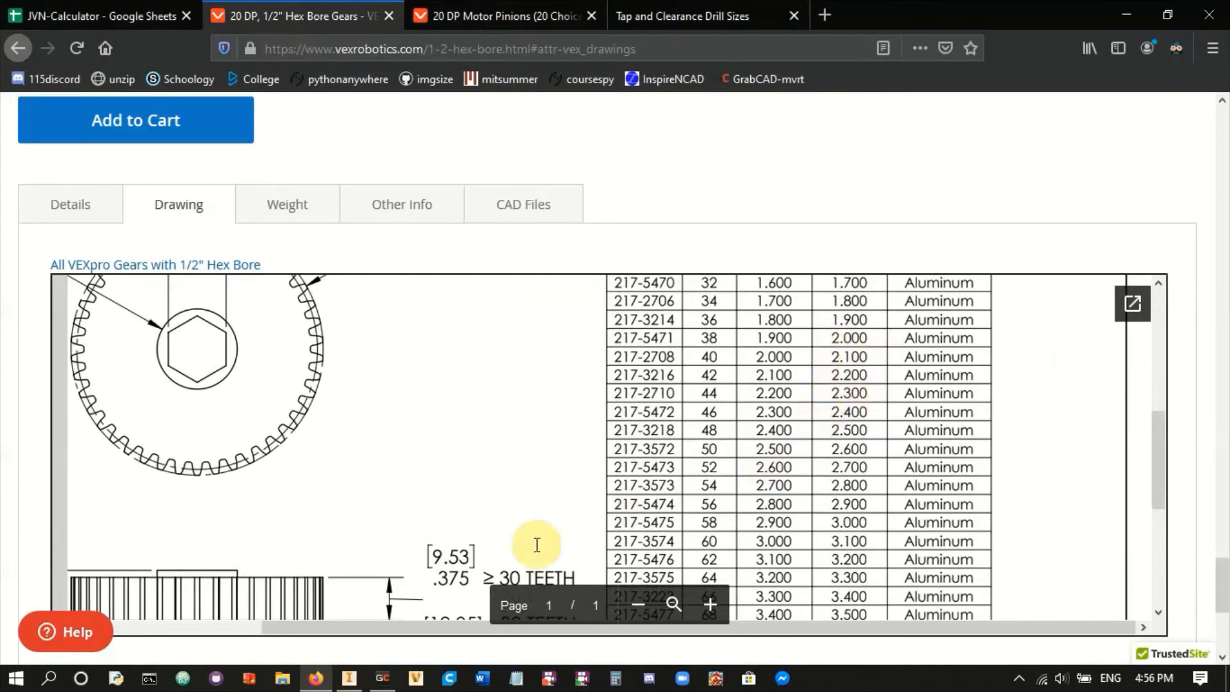
- Switch back to Inventor and offset the two large dashed gear circles outward to diameters of about 2.39 in and 2.15 in
{"action": "left_click", "coordinate": [349, 678]}
{"action": "key", "text": "F2"}
{"action": "left_click_drag", "start_coordinate": [451, 444], "coordinate": [417, 514]}
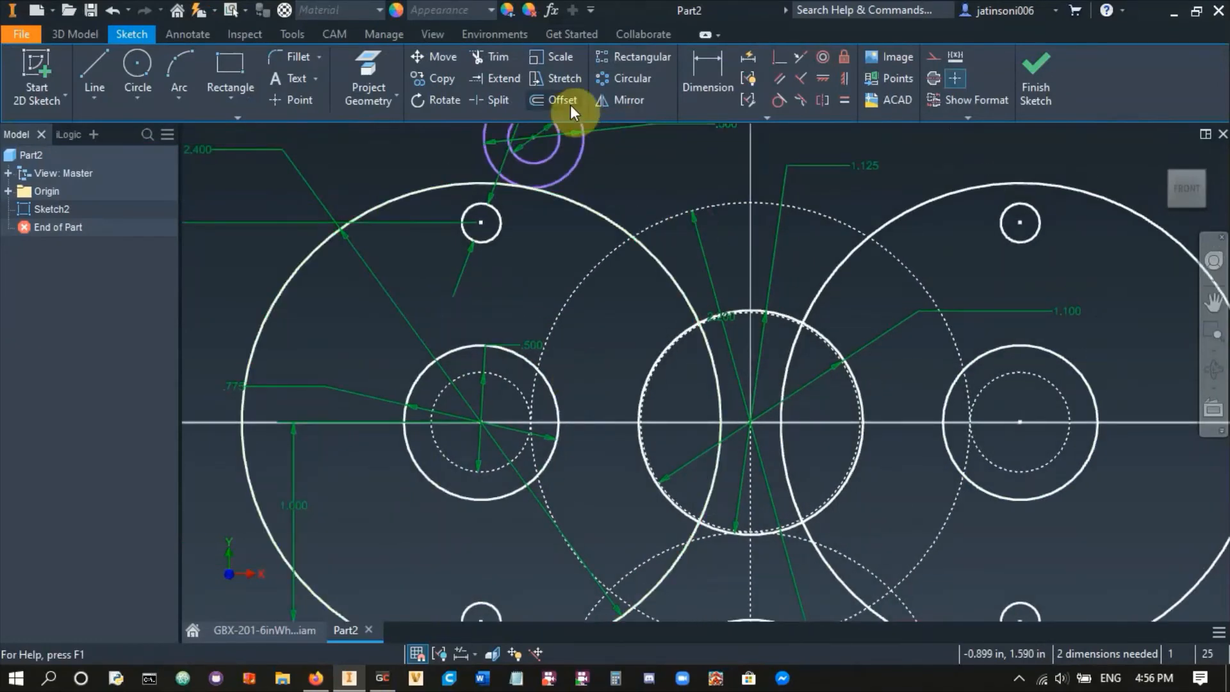
{"action": "left_click", "coordinate": [732, 202]}
{"action": "left_click", "coordinate": [729, 185]}
{"action": "scroll", "coordinate": [747, 268], "scroll_direction": "up", "scroll_amount": 3}
{"action": "middle_click_drag", "start_coordinate": [747, 268], "coordinate": [726, 122]}
{"action": "scroll", "coordinate": [678, 306], "scroll_direction": "down", "scroll_amount": 3}
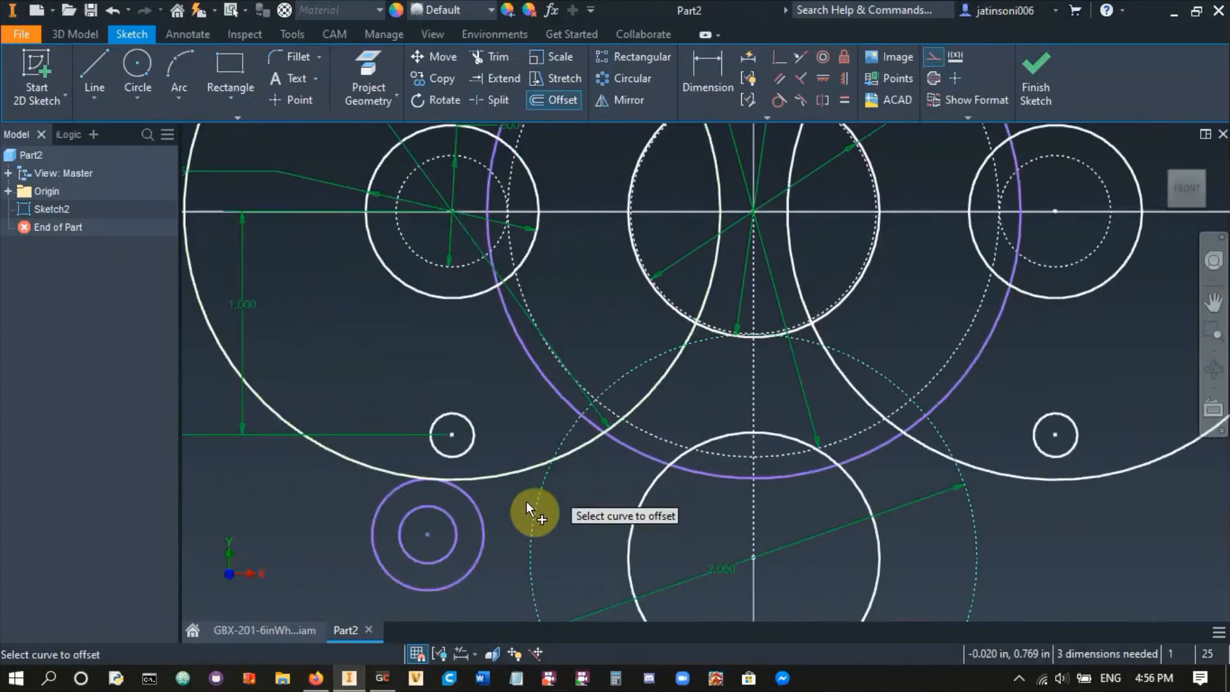
{"action": "left_click", "coordinate": [529, 508]}
{"action": "left_click", "coordinate": [513, 511]}
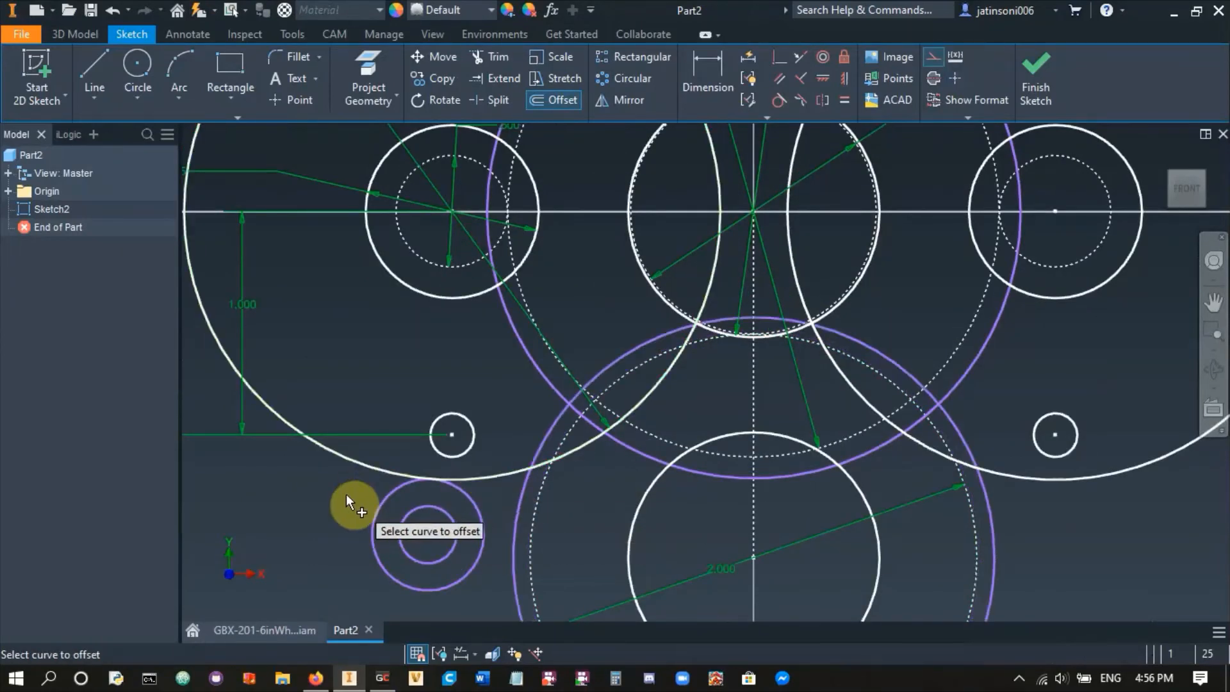
{"action": "key", "text": "Escape"}
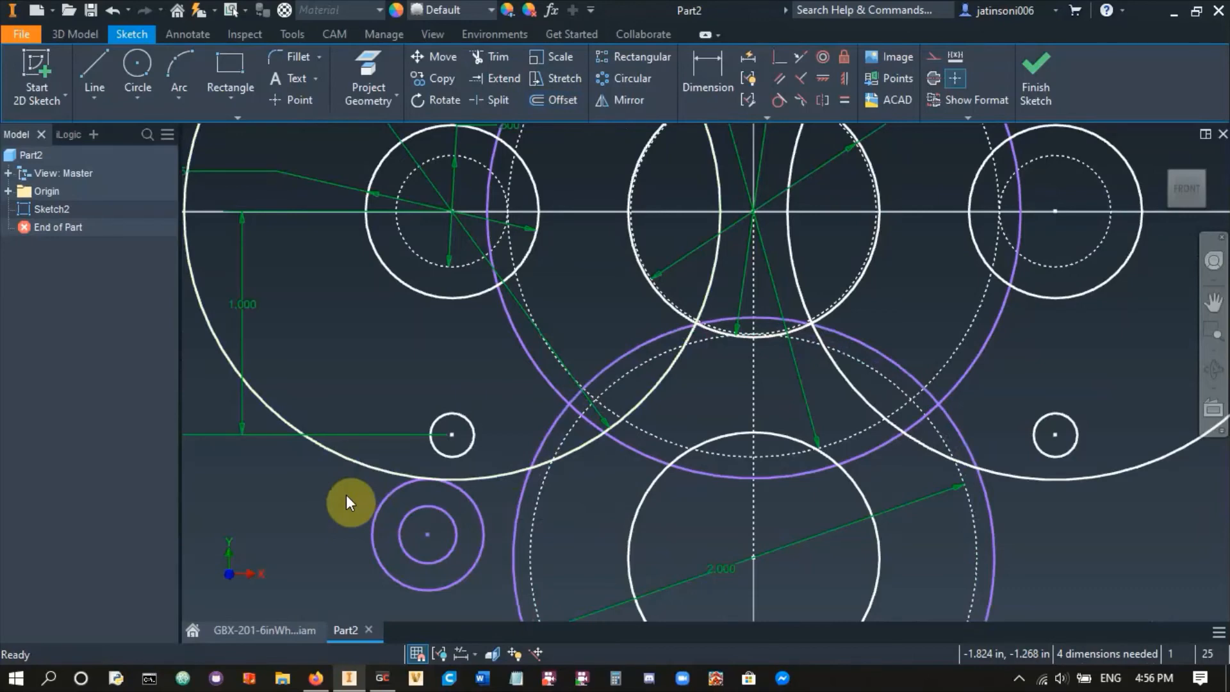
- Dimension the offset circle around the middle gear with a diameter of 2.3 in
{"action": "scroll", "coordinate": [355, 350], "scroll_direction": "up", "scroll_amount": 3}
{"action": "middle_click_drag", "start_coordinate": [355, 350], "coordinate": [367, 405]}
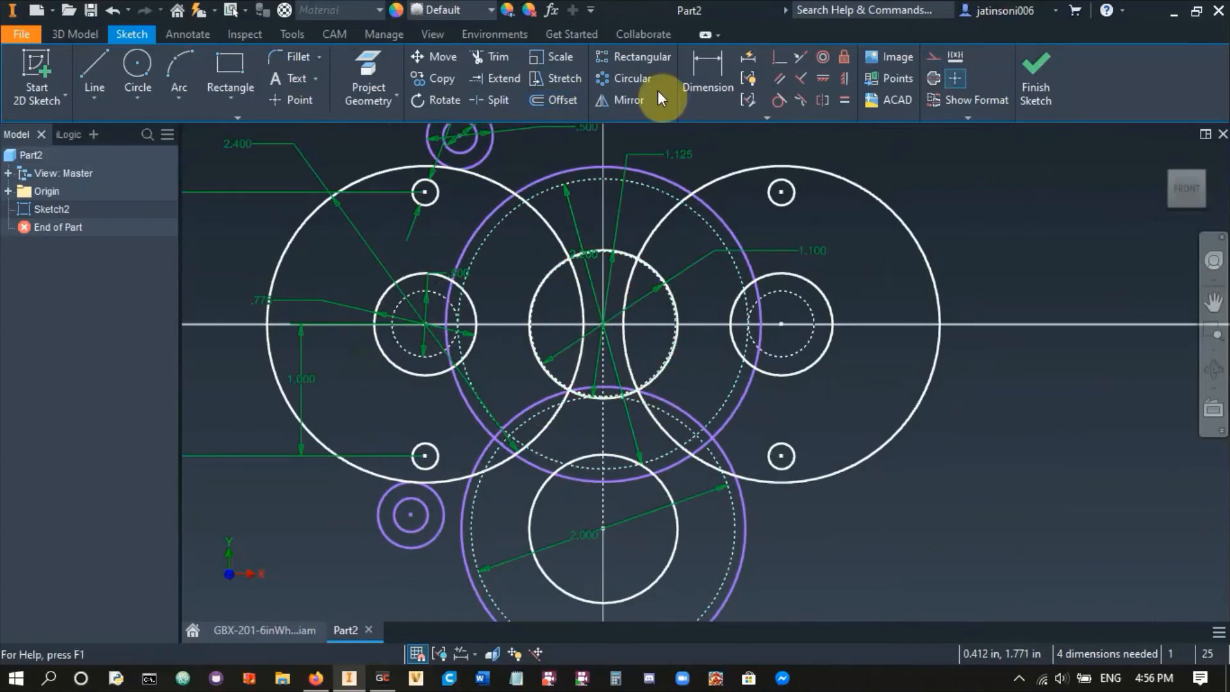
{"action": "left_click", "coordinate": [706, 80]}
{"action": "left_click", "coordinate": [586, 173]}
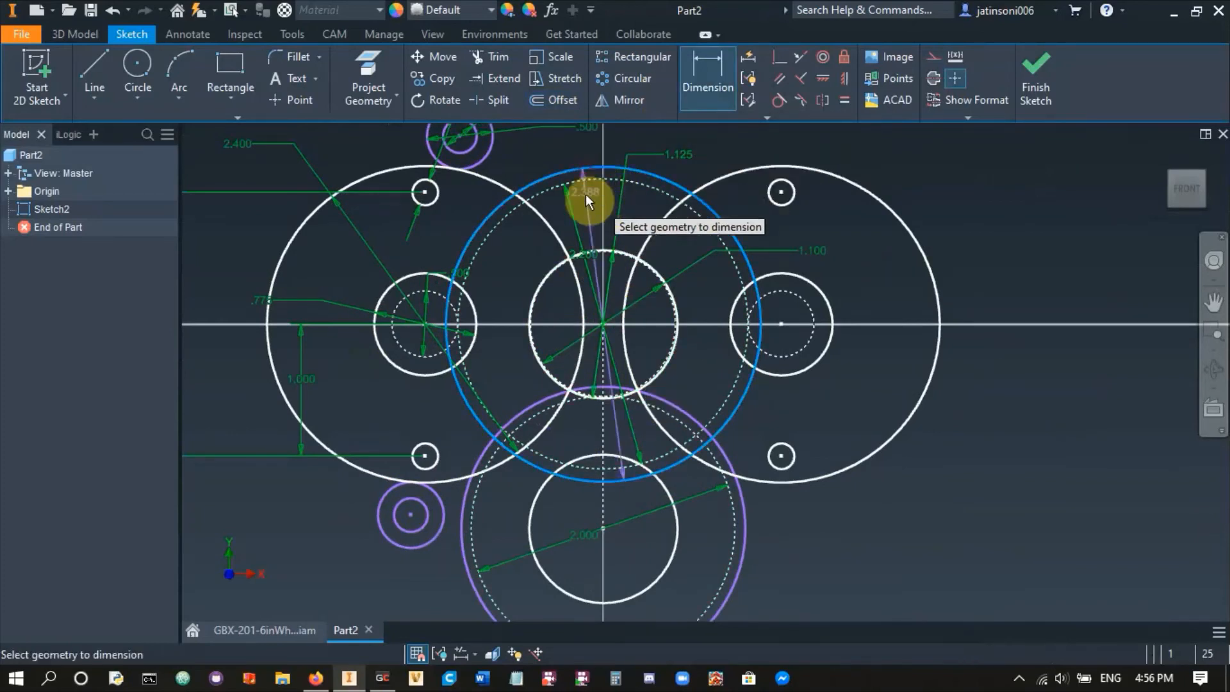
{"action": "left_click", "coordinate": [584, 205]}
{"action": "type", "text": "2.3"}
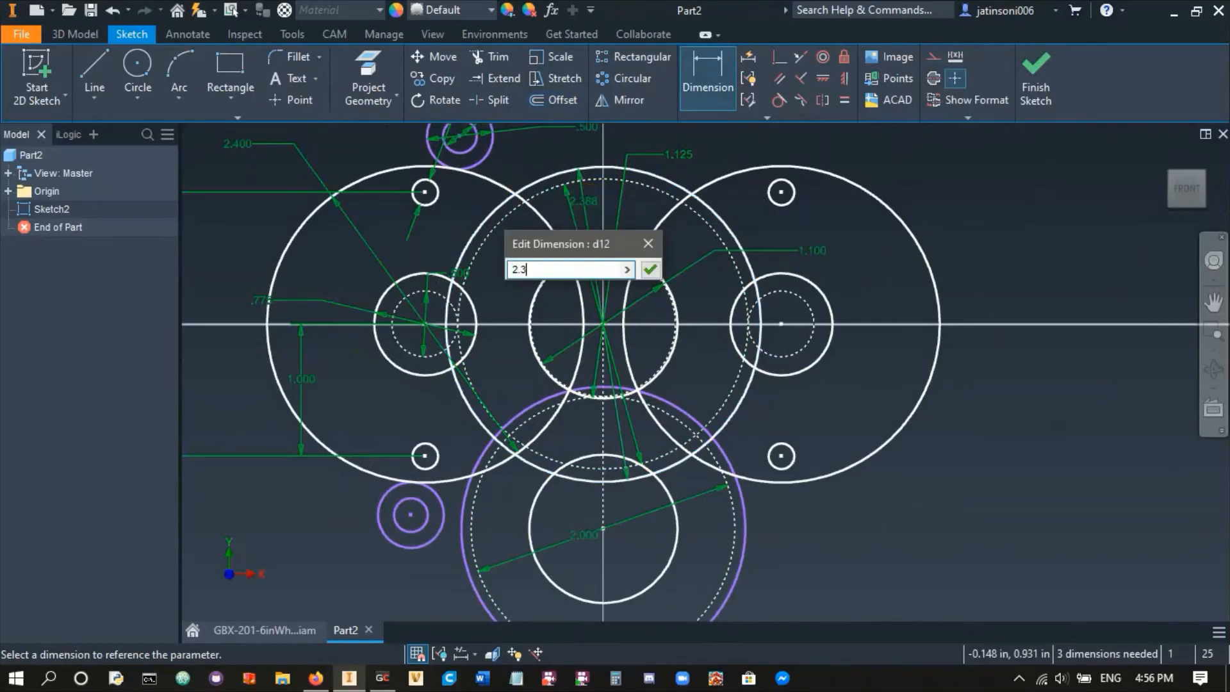
{"action": "key", "text": "Return"}
- Dimension the offset circle around the lower gear with a diameter of 2.1 in
{"action": "scroll", "coordinate": [472, 534], "scroll_direction": "up", "scroll_amount": 5}
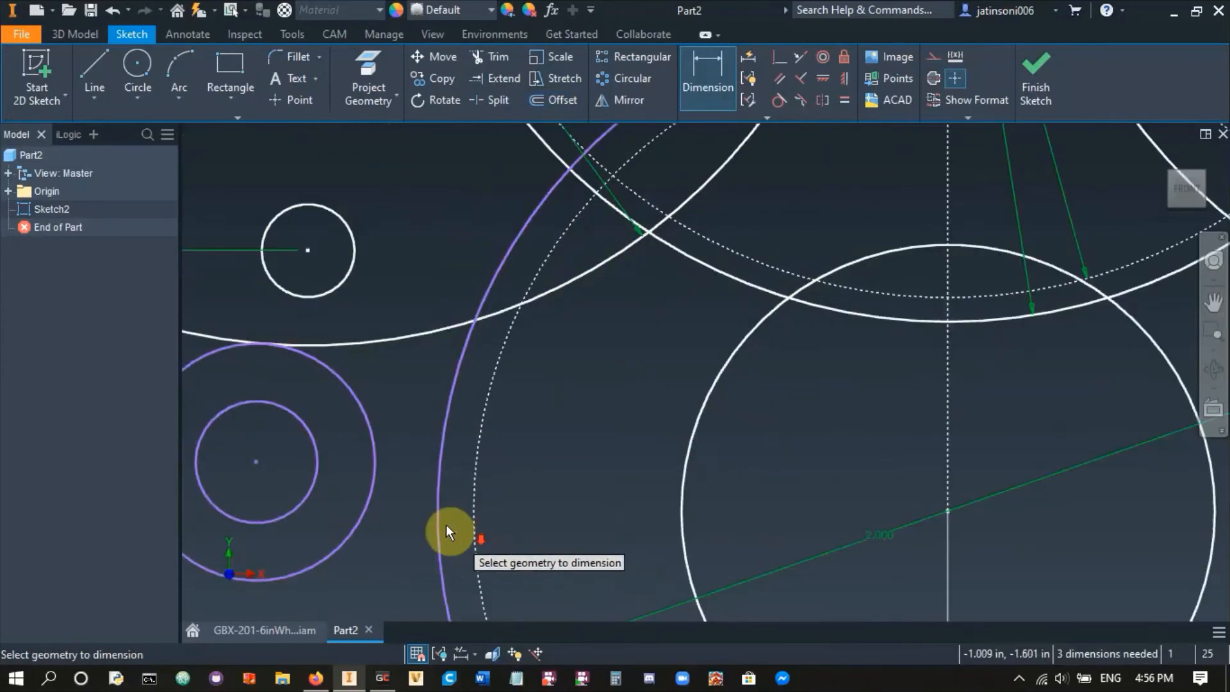
{"action": "left_click", "coordinate": [436, 516]}
{"action": "left_click", "coordinate": [514, 489]}
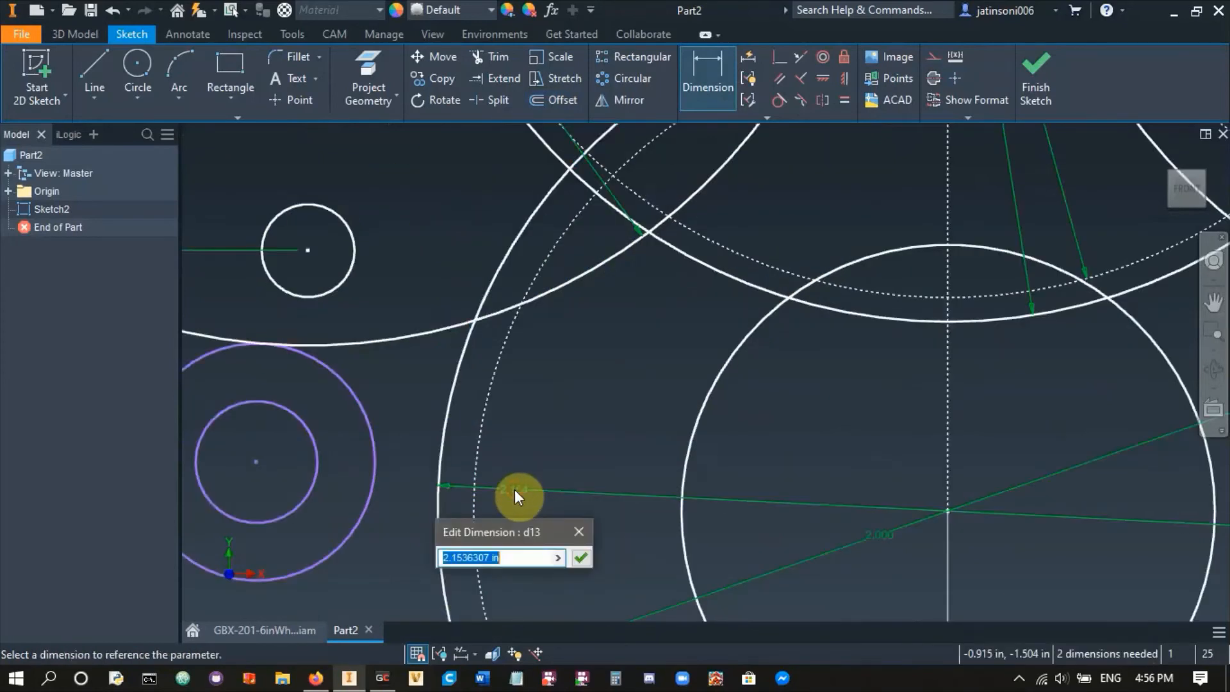
{"action": "type", "text": "2.1"}
{"action": "key", "text": "Return"}
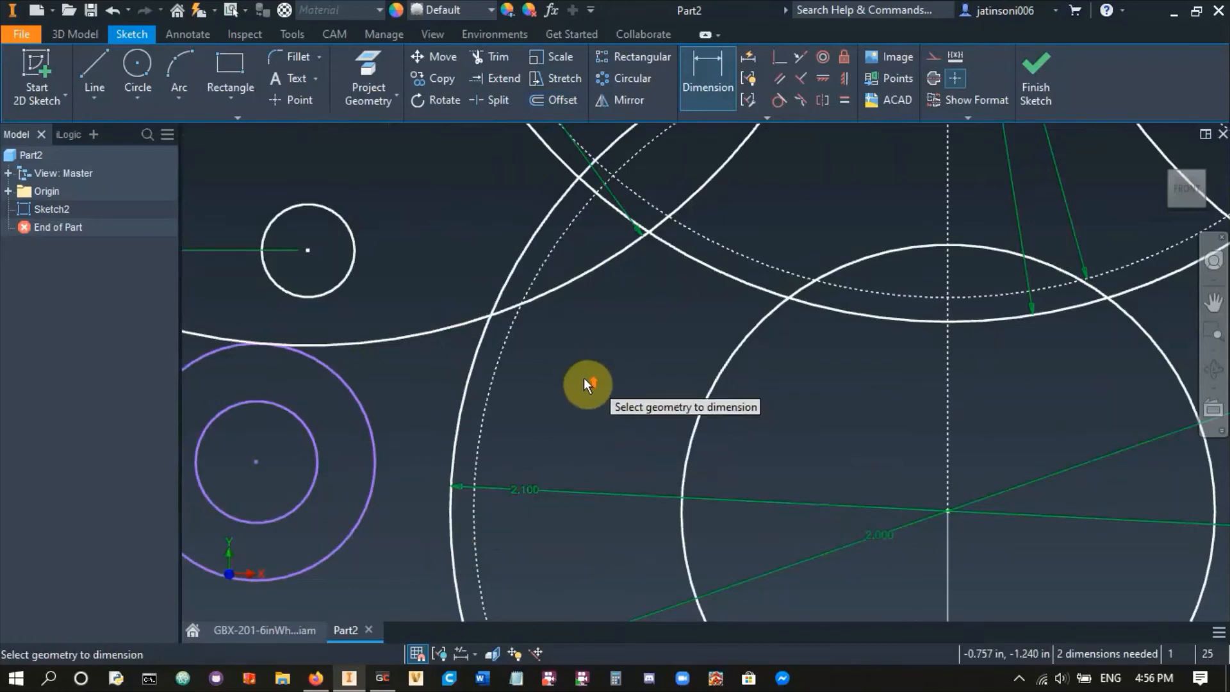
{"action": "scroll", "coordinate": [582, 379], "scroll_direction": "down", "scroll_amount": 6}
{"action": "key", "text": "Escape"}
- Examine how the middle gear's 2.3 in outer circle sits relative to the left pinion circles and the upper standoff
{"action": "scroll", "coordinate": [617, 278], "scroll_direction": "up", "scroll_amount": 5}
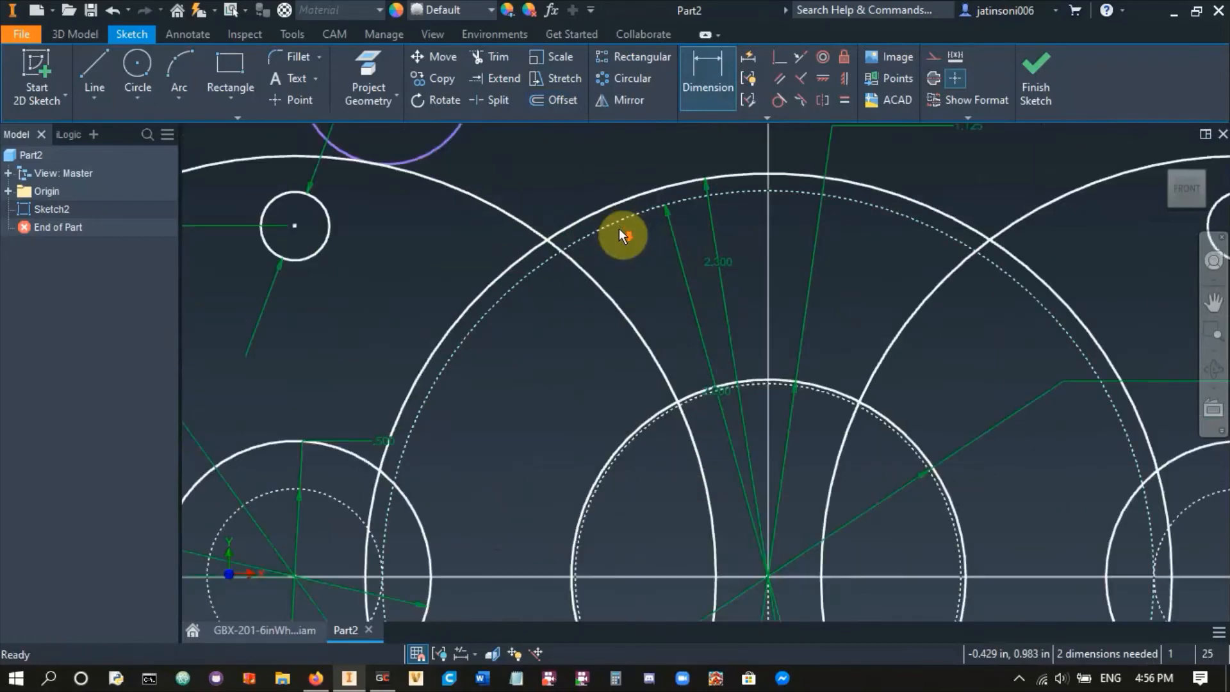
{"action": "scroll", "coordinate": [625, 250], "scroll_direction": "down", "scroll_amount": 3}
{"action": "scroll", "coordinate": [547, 351], "scroll_direction": "up", "scroll_amount": 4}
{"action": "scroll", "coordinate": [521, 355], "scroll_direction": "up", "scroll_amount": 2}
{"action": "scroll", "coordinate": [506, 351], "scroll_direction": "down", "scroll_amount": 2}
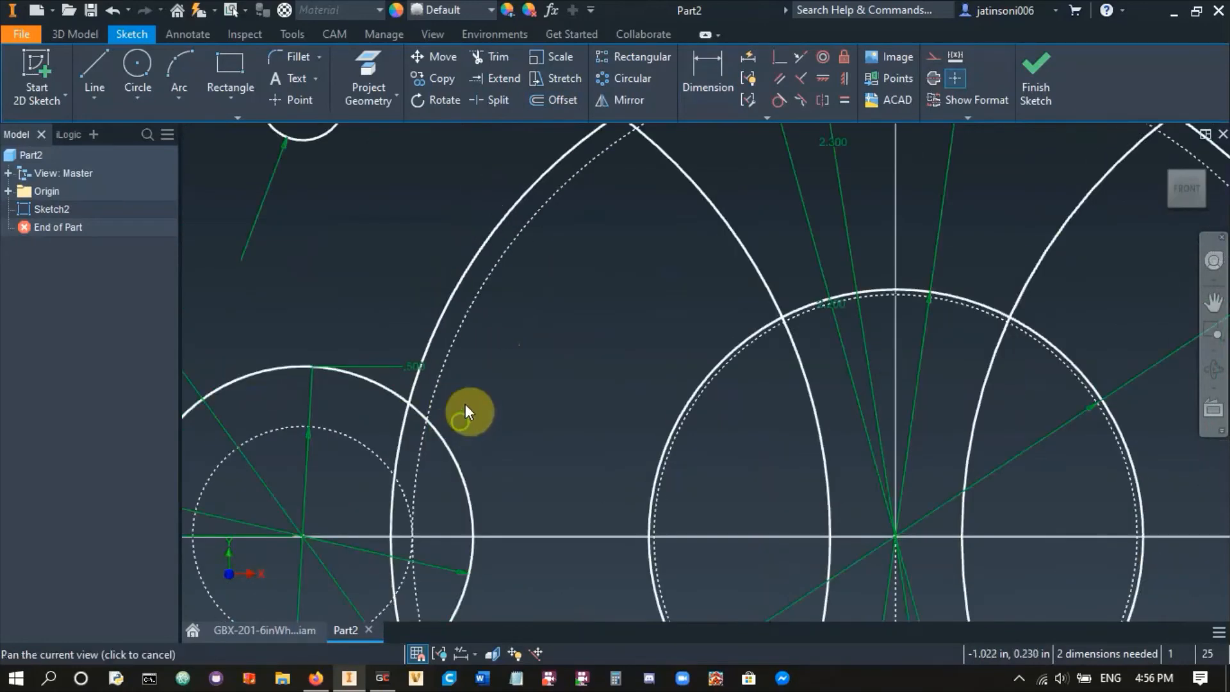
{"action": "scroll", "coordinate": [432, 407], "scroll_direction": "up", "scroll_amount": 2}
{"action": "scroll", "coordinate": [416, 416], "scroll_direction": "up", "scroll_amount": 2}
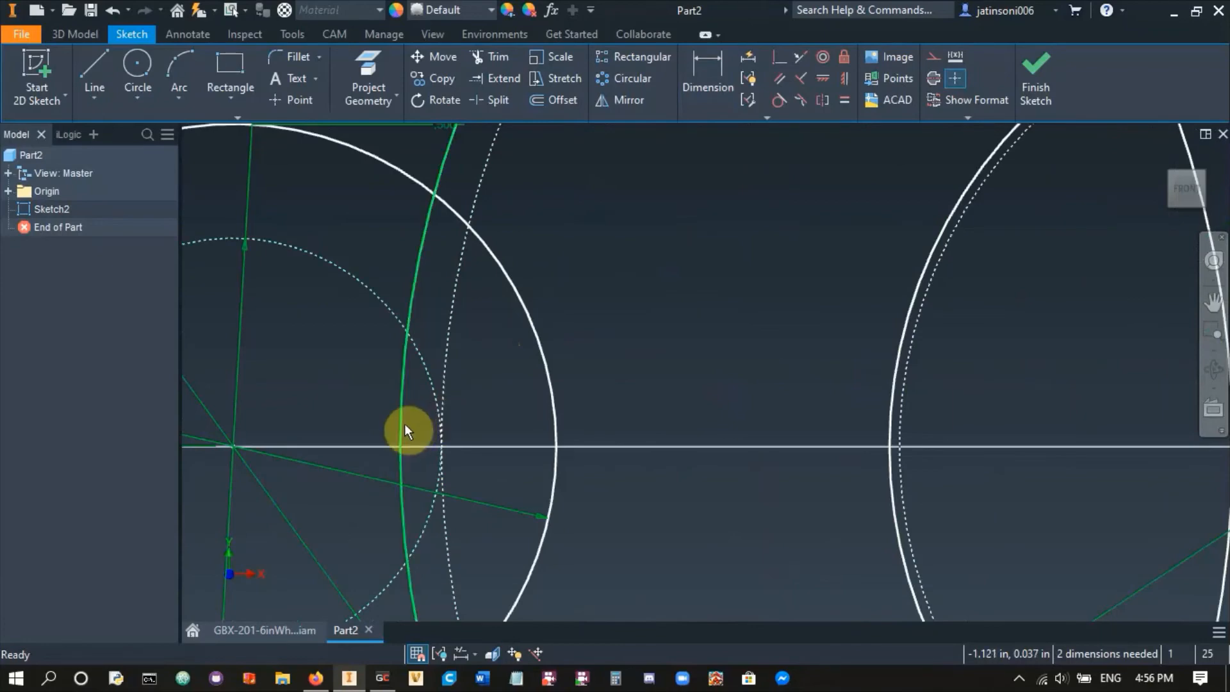
{"action": "scroll", "coordinate": [439, 429], "scroll_direction": "down", "scroll_amount": 4}
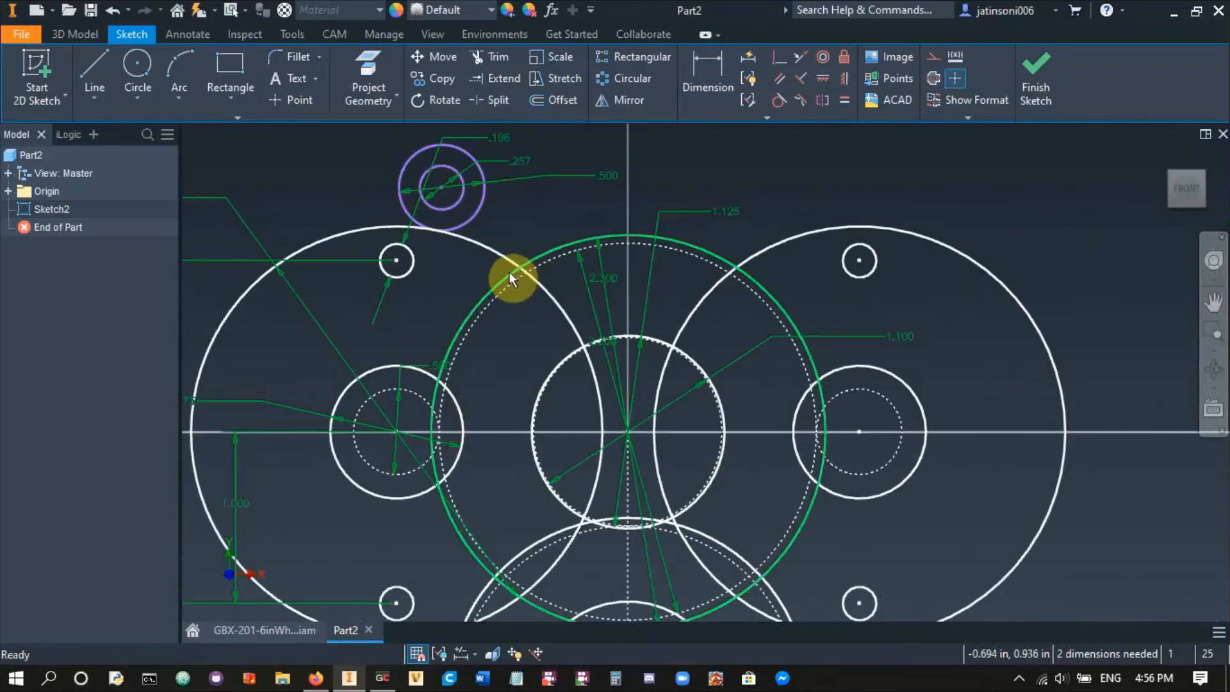
{"action": "scroll", "coordinate": [505, 243], "scroll_direction": "up", "scroll_amount": 2}
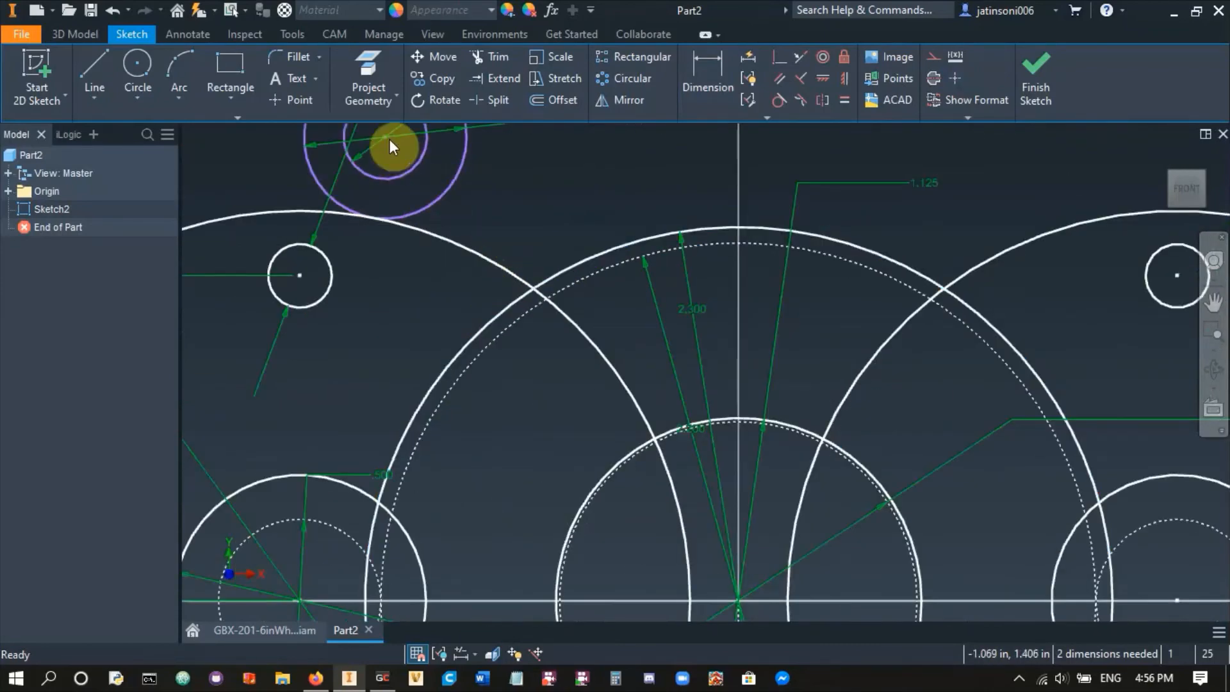
- Slide the upper standoff circles along the left motor circle to just outside the upper edge of the middle gear's outer circle
{"action": "mouse_move", "coordinate": [390, 143]}
{"action": "left_mouse_down"}
{"action": "mouse_move", "coordinate": [423, 152]}
{"action": "mouse_move", "coordinate": [494, 239]}
{"action": "mouse_move", "coordinate": [549, 261]}
{"action": "left_mouse_up"}
{"action": "left_click", "coordinate": [569, 271]}
{"action": "scroll", "coordinate": [548, 253], "scroll_direction": "down", "scroll_amount": 3}
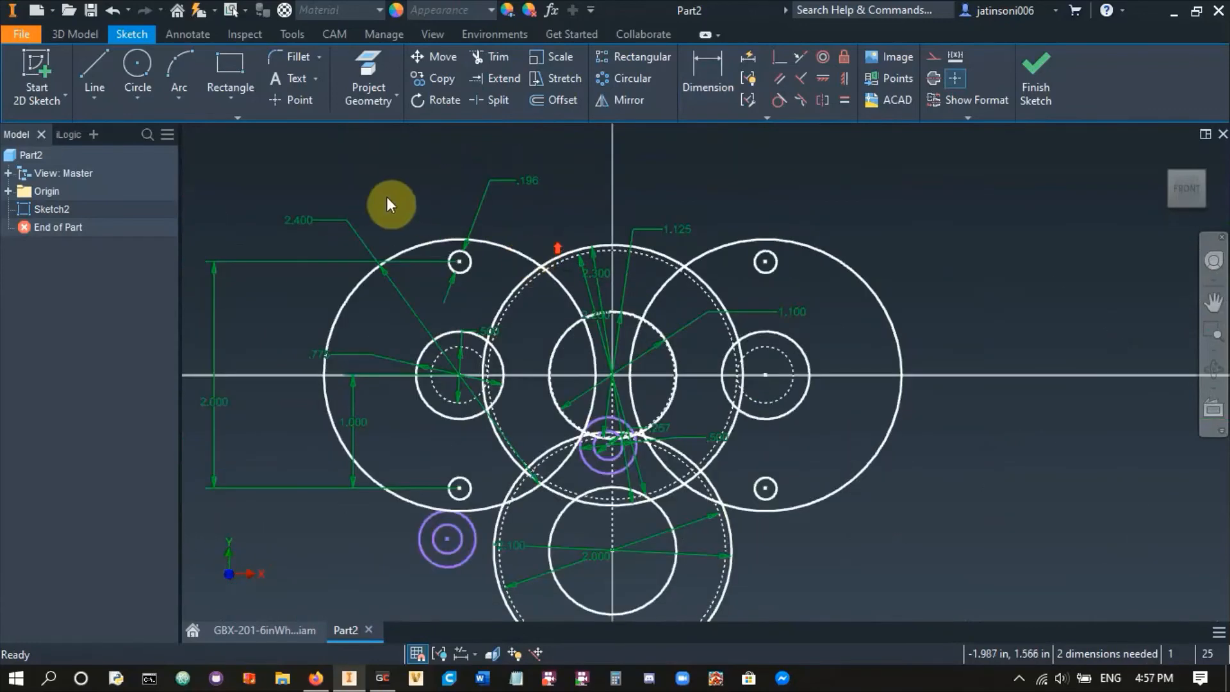
{"action": "scroll", "coordinate": [407, 269], "scroll_direction": "up", "scroll_amount": 1}
{"action": "left_click_drag", "start_coordinate": [618, 445], "coordinate": [525, 187]}
{"action": "scroll", "coordinate": [605, 241], "scroll_direction": "up", "scroll_amount": 2}
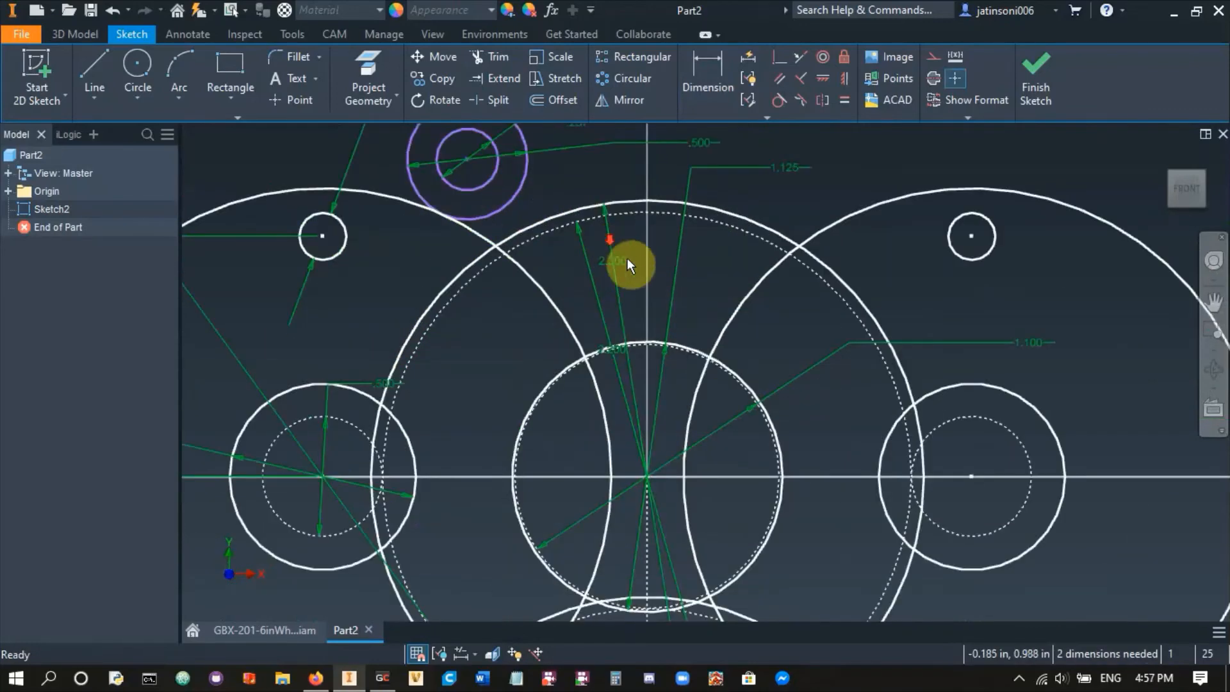
- Add clearance to the middle gear's outer circle by setting its diameter to 2.3 in+0.1
{"action": "double_click", "coordinate": [617, 260]}
{"action": "left_click", "coordinate": [595, 328]}
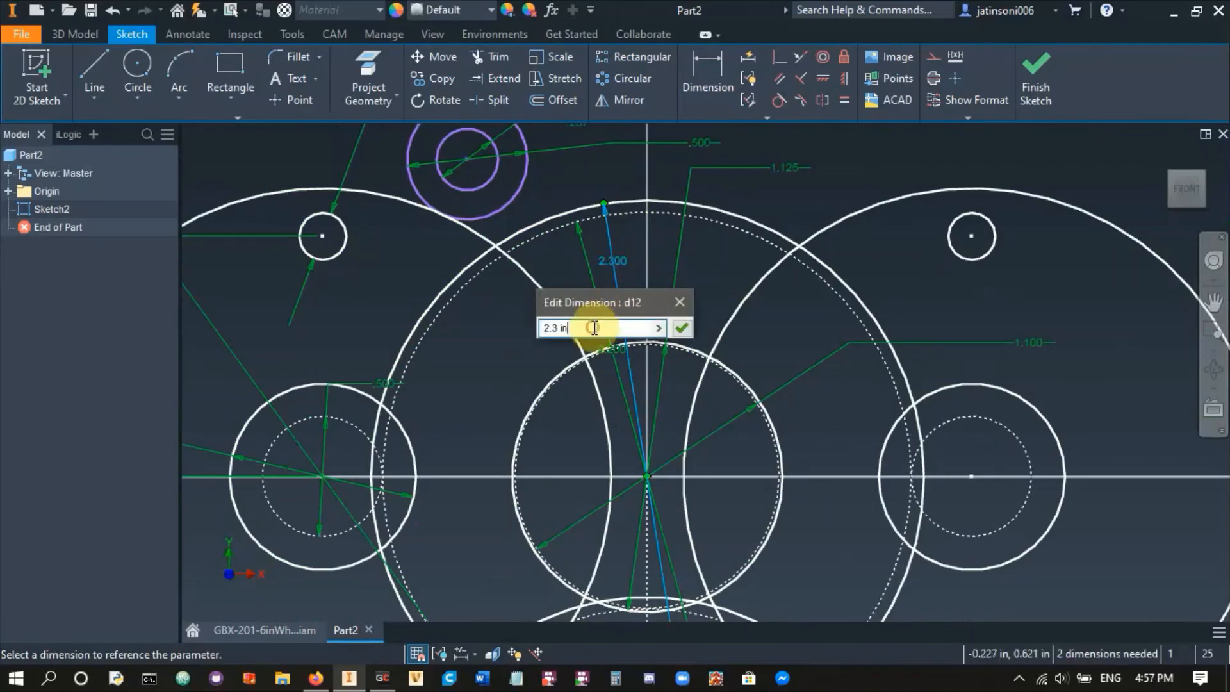
{"action": "type", "text": "+"}
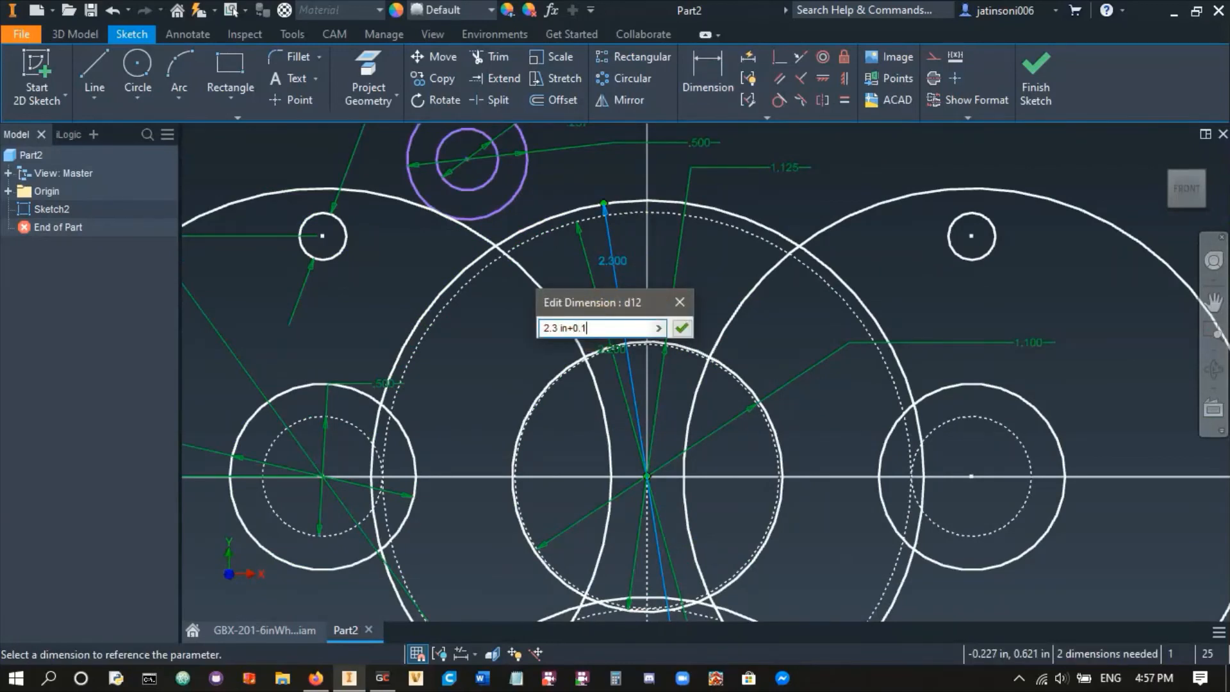
{"action": "type", "text": "0.1"}
{"action": "key", "text": "Return"}
- Make the upper standoff's 0.5 in outer circle tangent to the middle gear's 2.4 in clearance circle
{"action": "scroll", "coordinate": [531, 230], "scroll_direction": "up", "scroll_amount": 2}
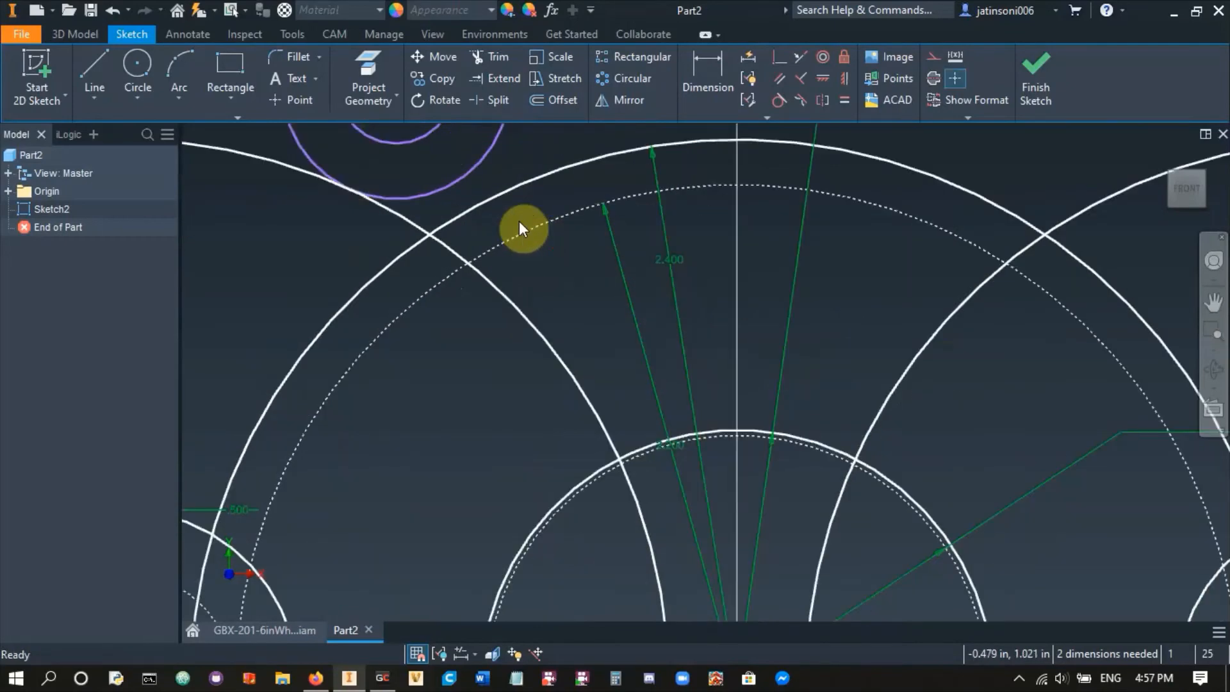
{"action": "scroll", "coordinate": [536, 242], "scroll_direction": "down", "scroll_amount": 3}
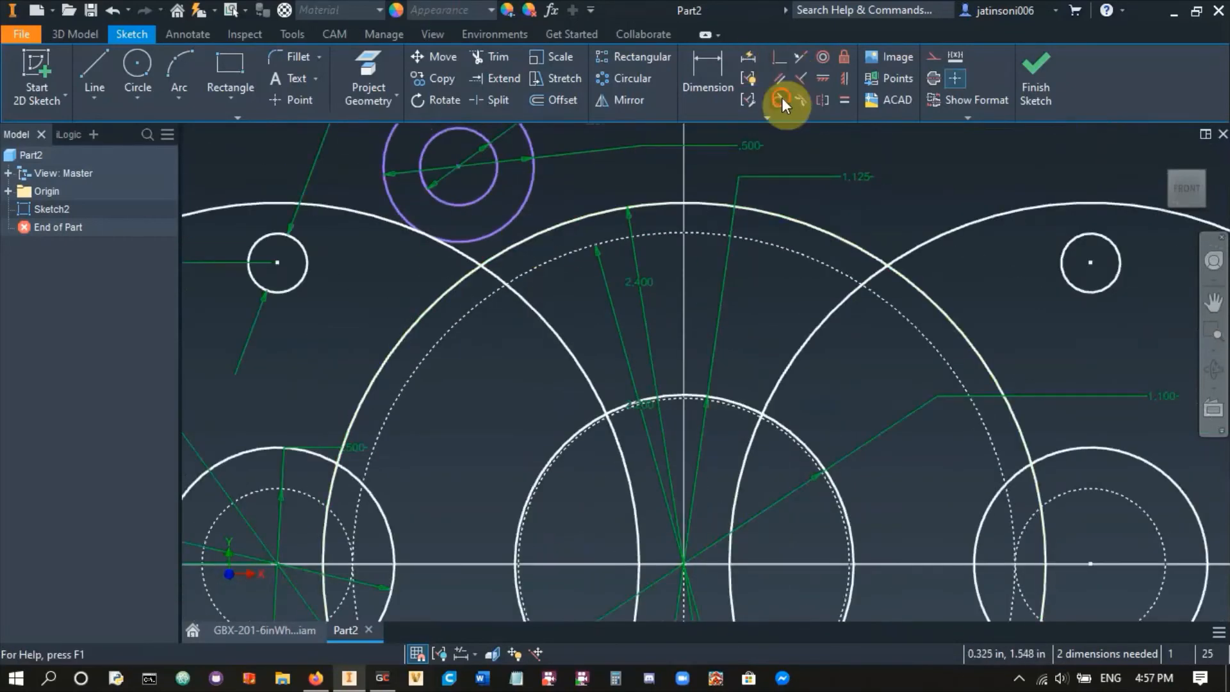
{"action": "left_click", "coordinate": [779, 101]}
{"action": "left_click", "coordinate": [547, 230]}
{"action": "left_click", "coordinate": [529, 200]}
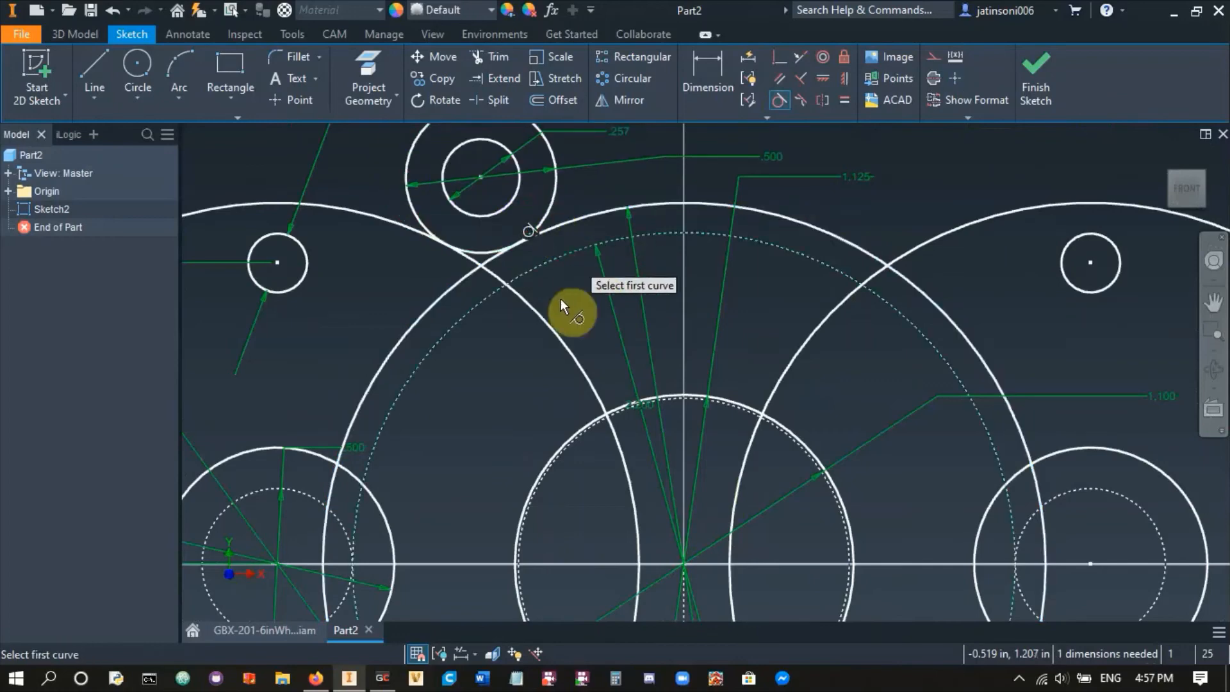
{"action": "key", "text": "Escape"}
- Add clearance to the lower gear's outer circle by setting its diameter to 2.1 in+0.1
{"action": "scroll", "coordinate": [509, 222], "scroll_direction": "down", "scroll_amount": 5}
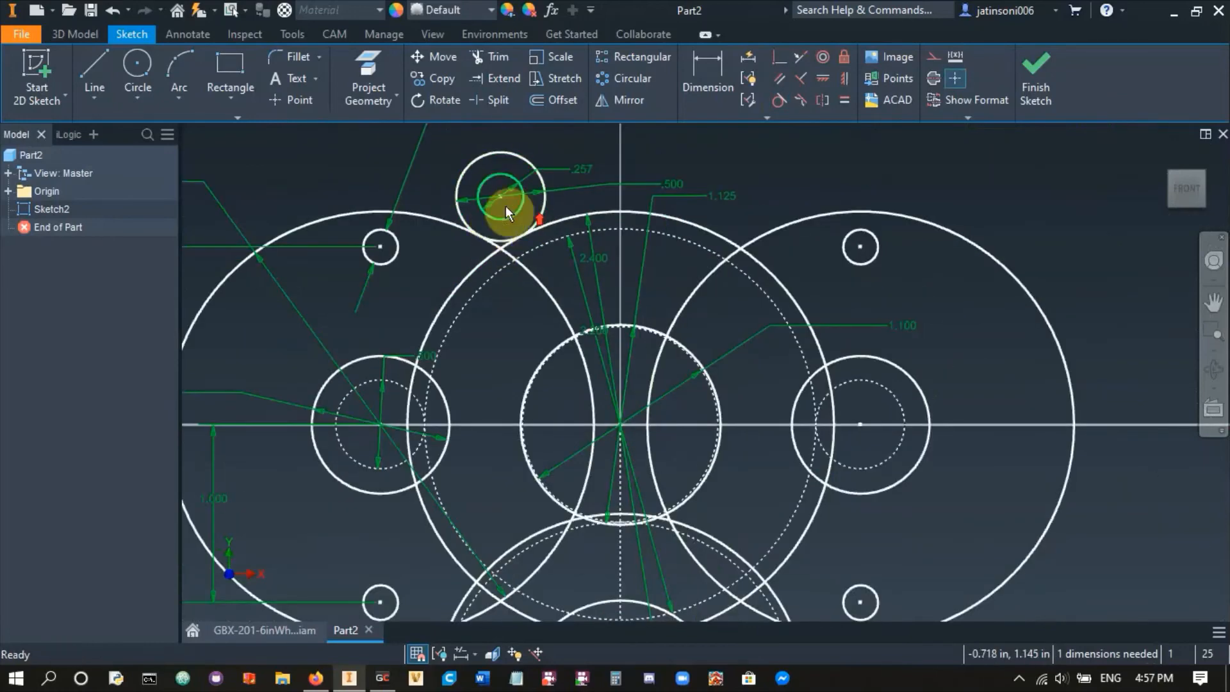
{"action": "scroll", "coordinate": [556, 304], "scroll_direction": "up", "scroll_amount": 5}
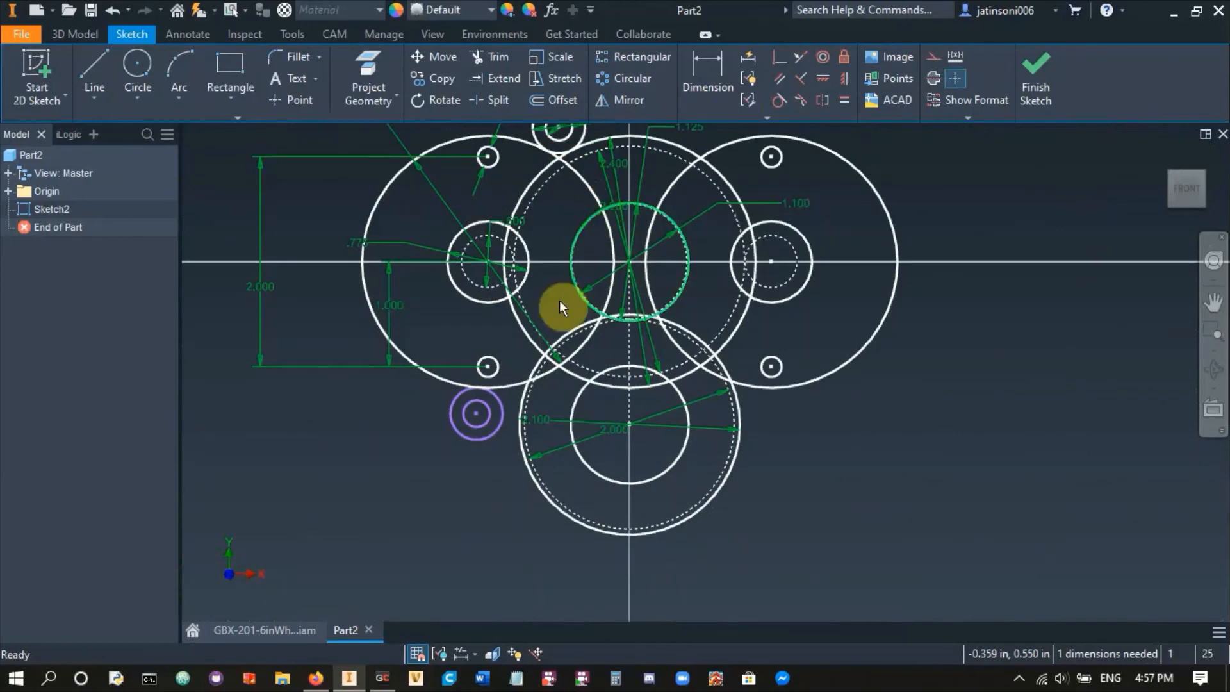
{"action": "double_click", "coordinate": [560, 403]}
{"action": "key", "text": "End"}
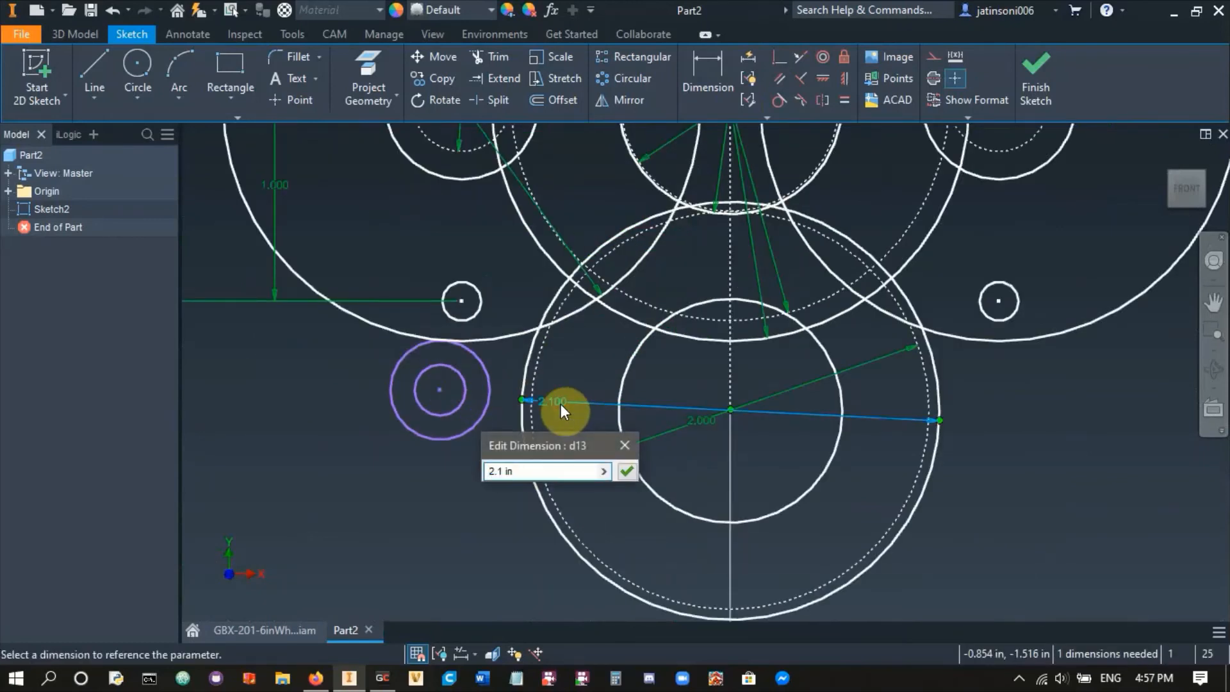
{"action": "type", "text": "+0.1"}
{"action": "key", "text": "Return"}
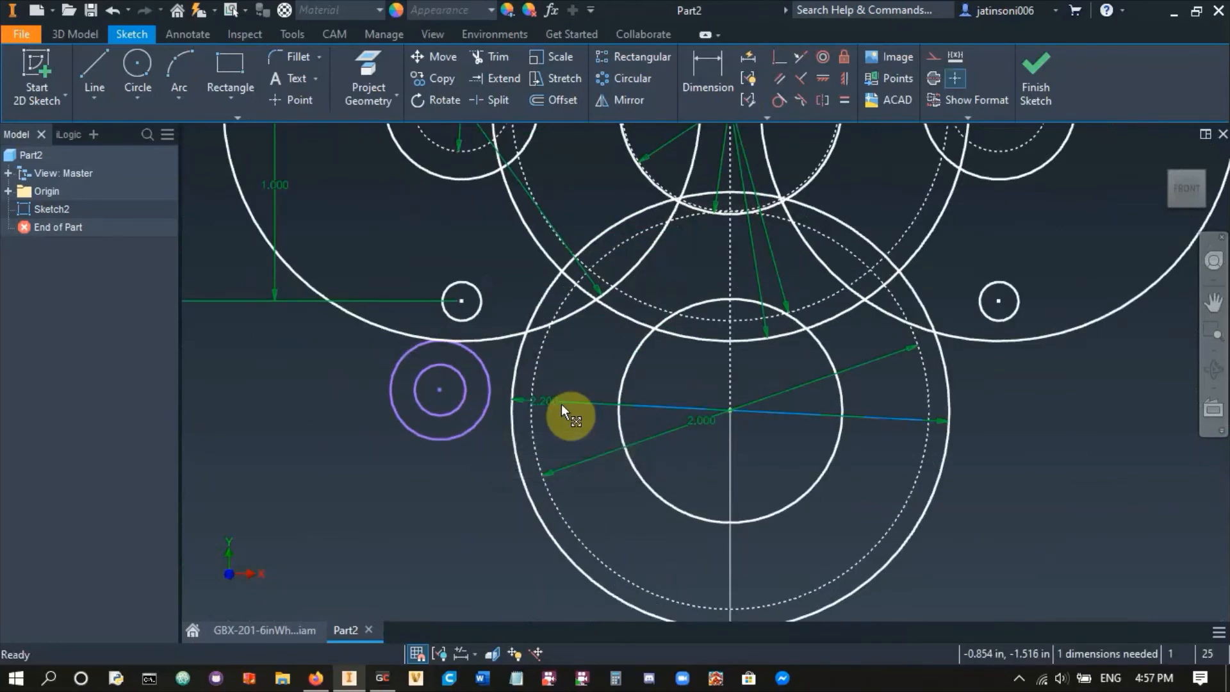
- Make the lower-left standoff's outer circle tangent to the lower gear's 2.2 in clearance circle
{"action": "left_click", "coordinate": [773, 104]}
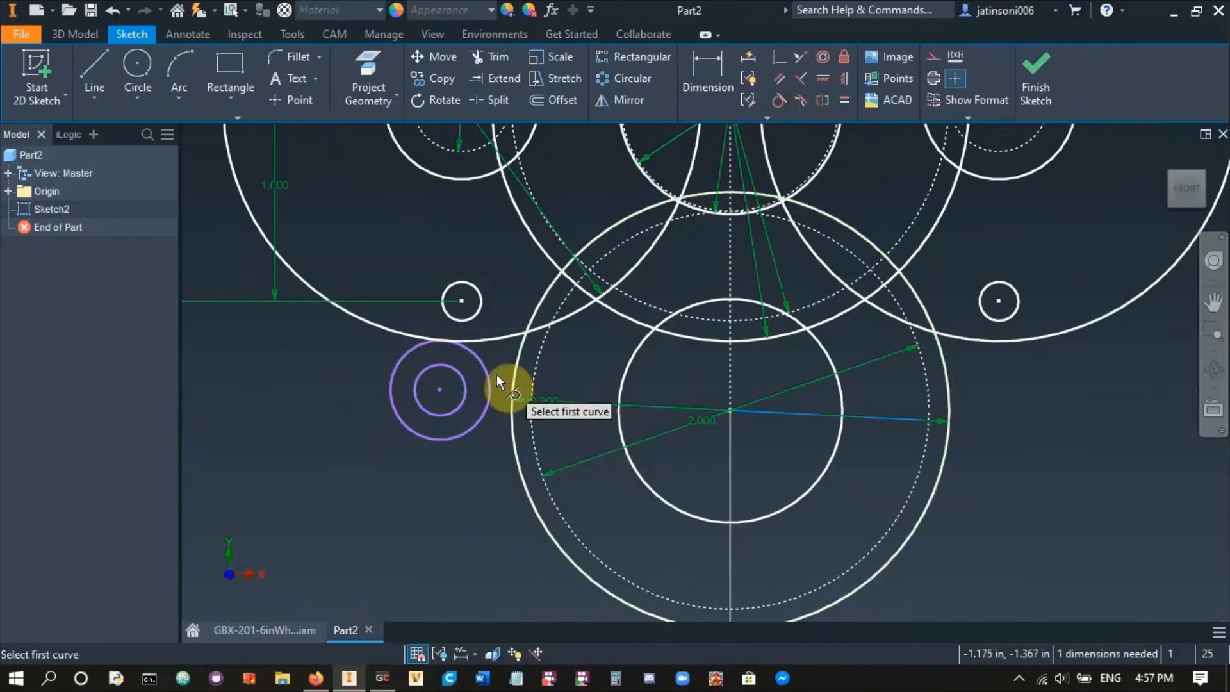
{"action": "left_click", "coordinate": [483, 367]}
{"action": "left_click", "coordinate": [510, 360]}
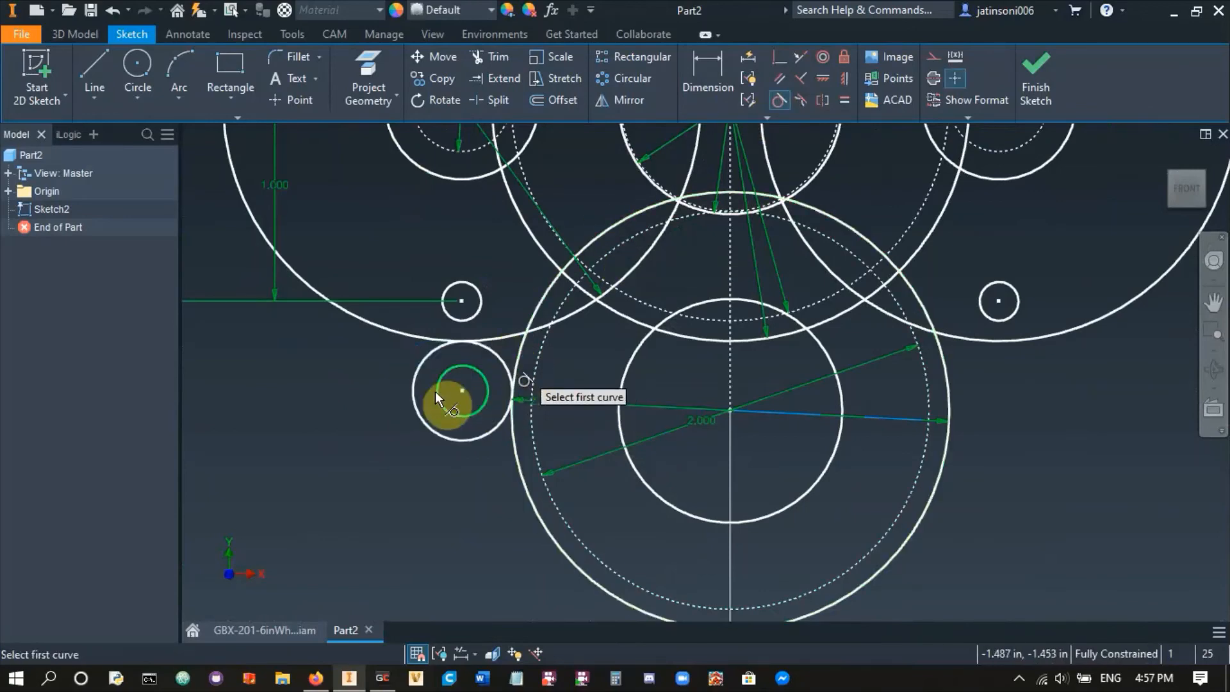
{"action": "scroll", "coordinate": [348, 443], "scroll_direction": "up", "scroll_amount": 4}
{"action": "key", "text": "Escape"}
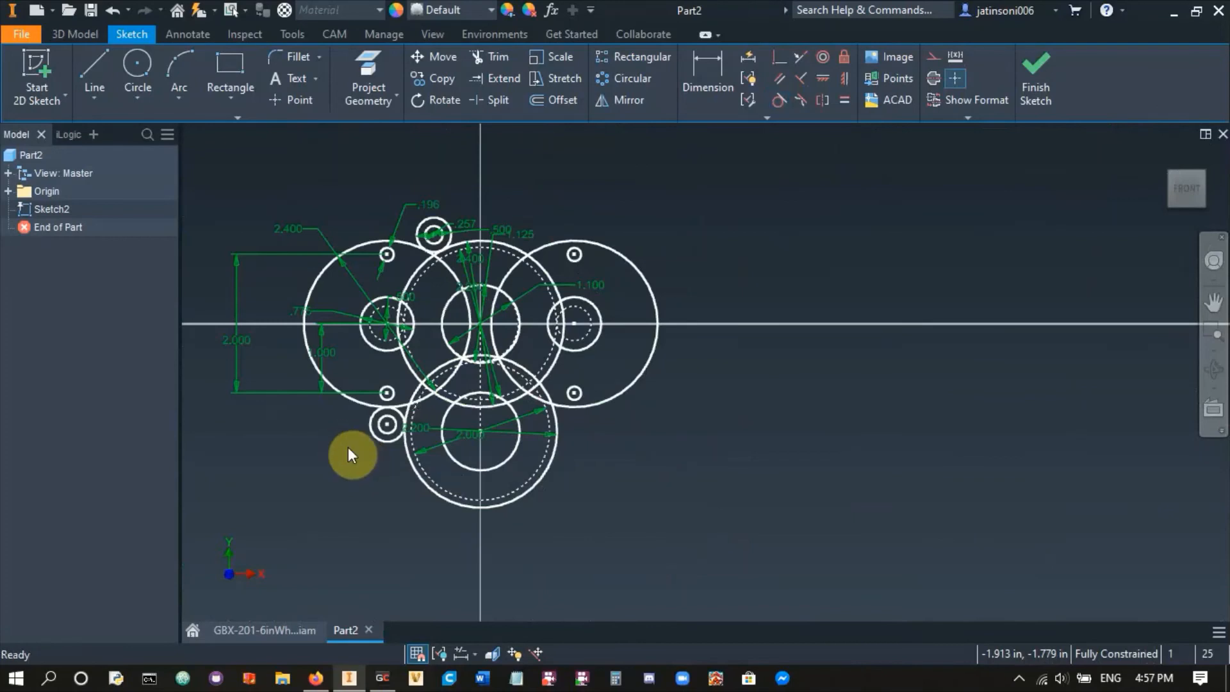
- Mirror the inner and outer circles of both left standoffs across the sketch's vertical centerline
{"action": "left_click", "coordinate": [637, 103]}
{"action": "scroll", "coordinate": [430, 217], "scroll_direction": "down", "scroll_amount": 3}
{"action": "left_click", "coordinate": [442, 229]}
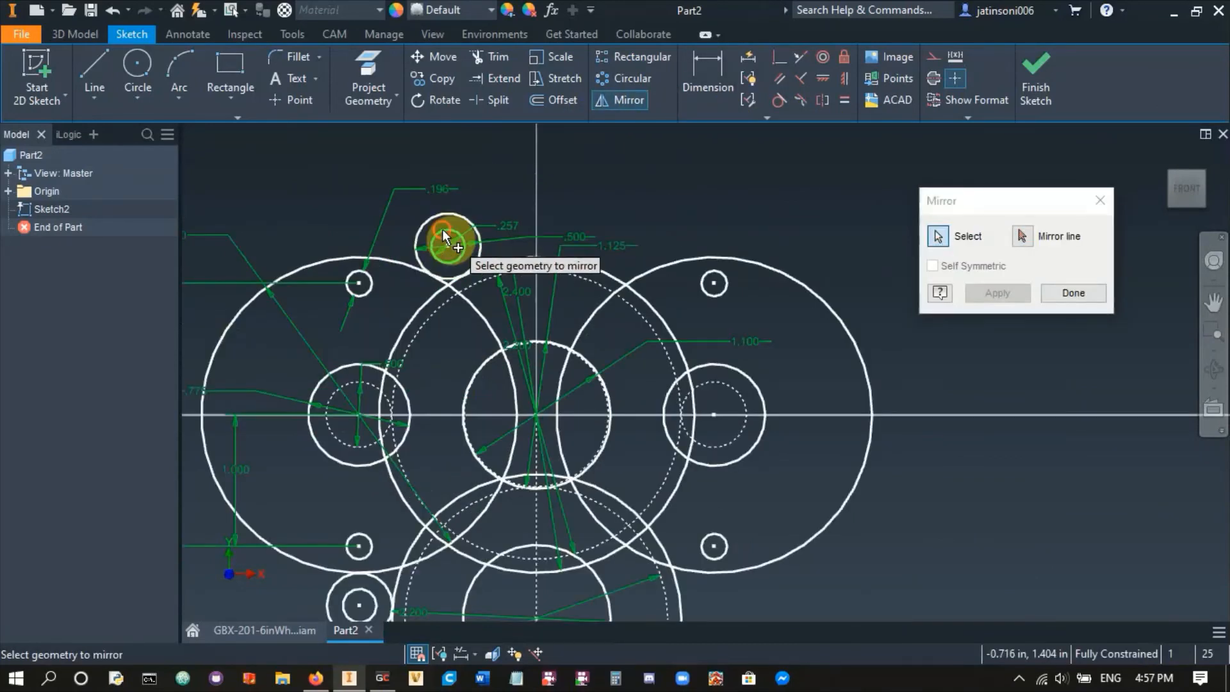
{"action": "left_click", "coordinate": [444, 214]}
{"action": "middle_click_drag", "start_coordinate": [316, 413], "coordinate": [372, 287]}
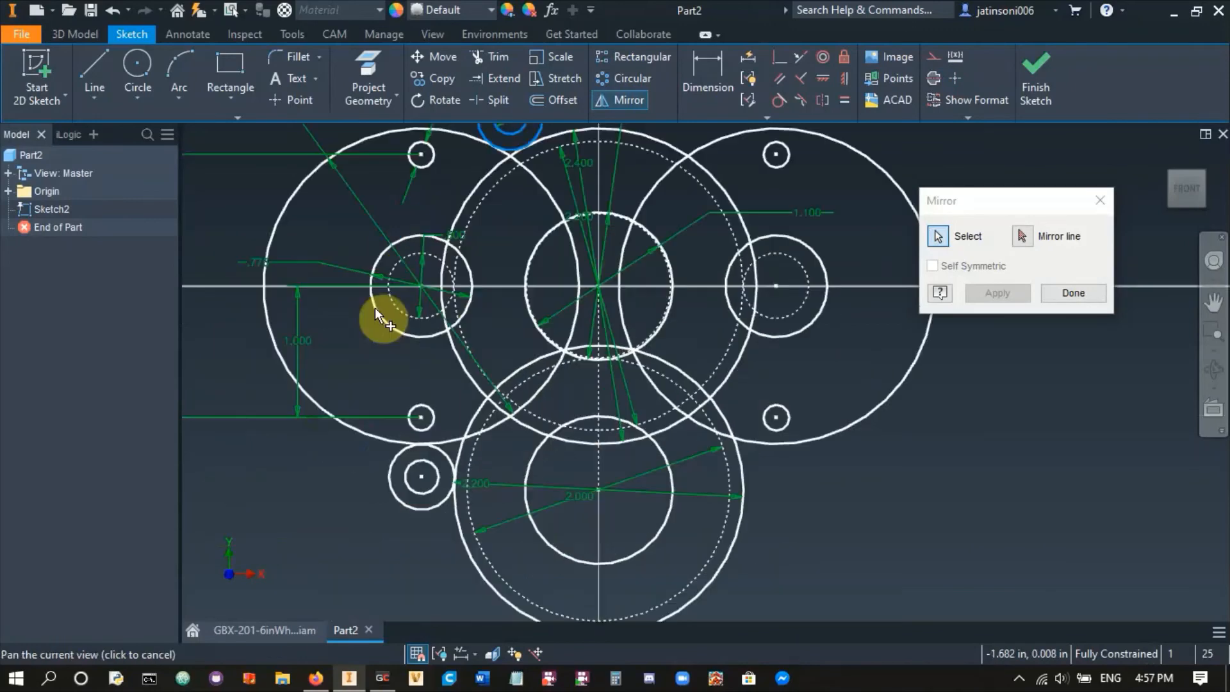
{"action": "left_click", "coordinate": [406, 478]}
{"action": "left_click", "coordinate": [390, 478]}
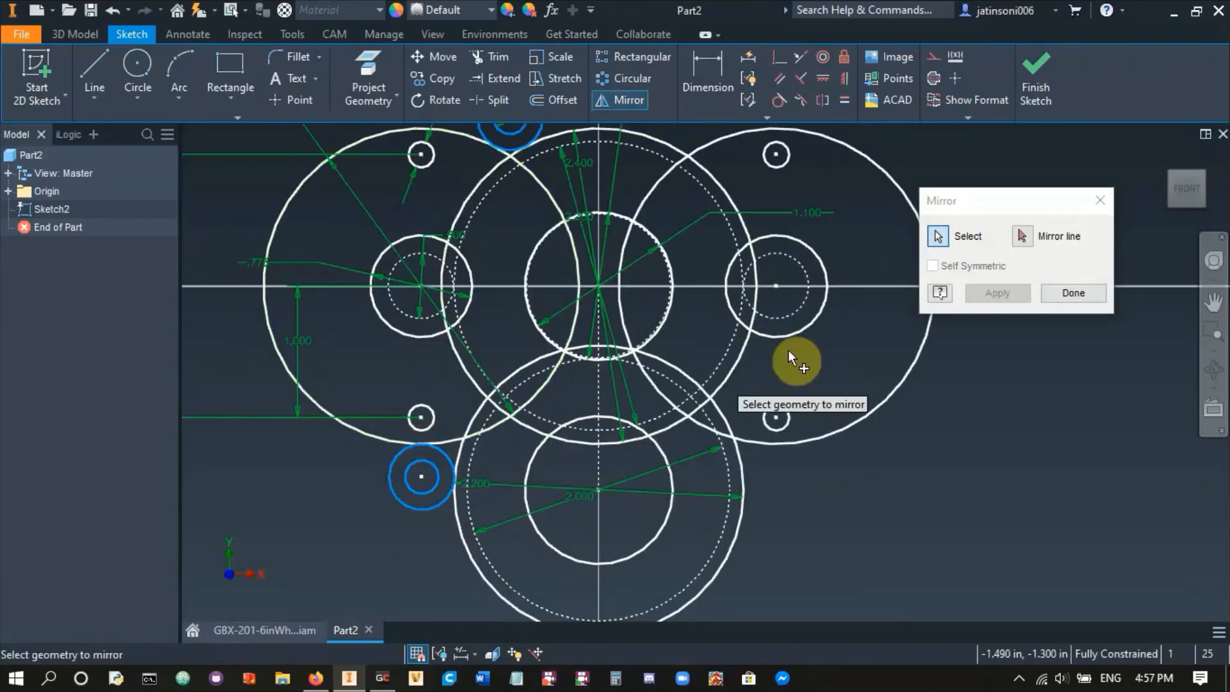
{"action": "left_click", "coordinate": [1021, 236]}
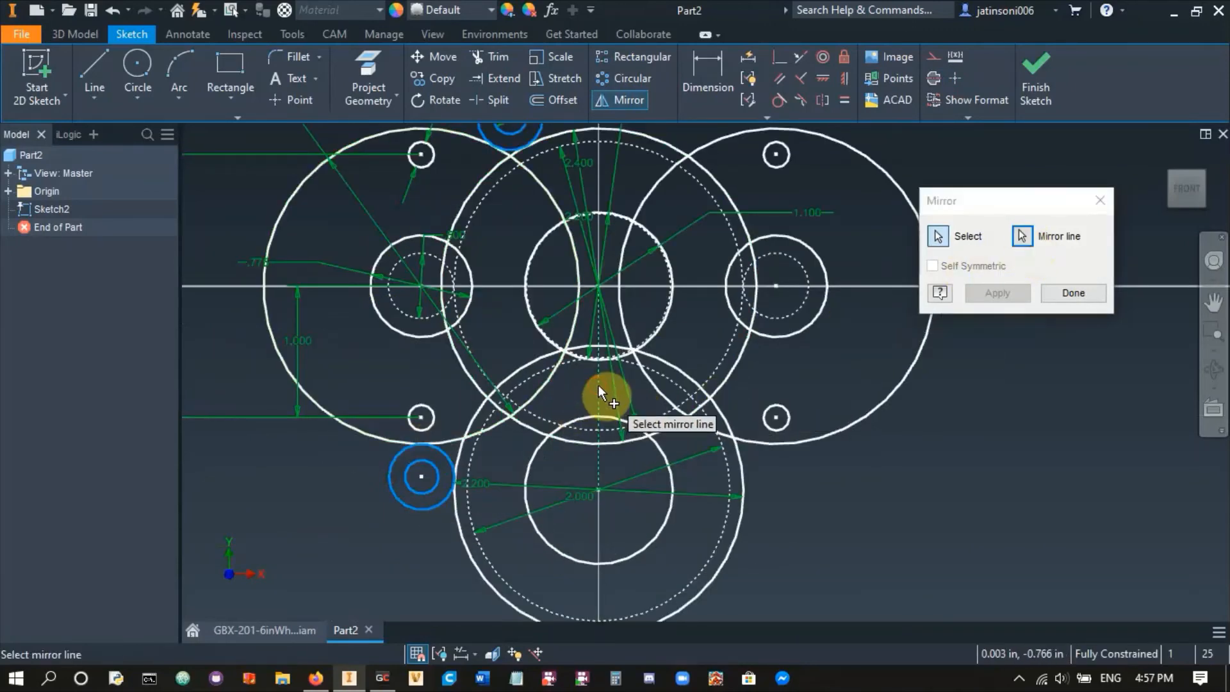
{"action": "left_click", "coordinate": [598, 386]}
{"action": "left_click", "coordinate": [999, 296]}
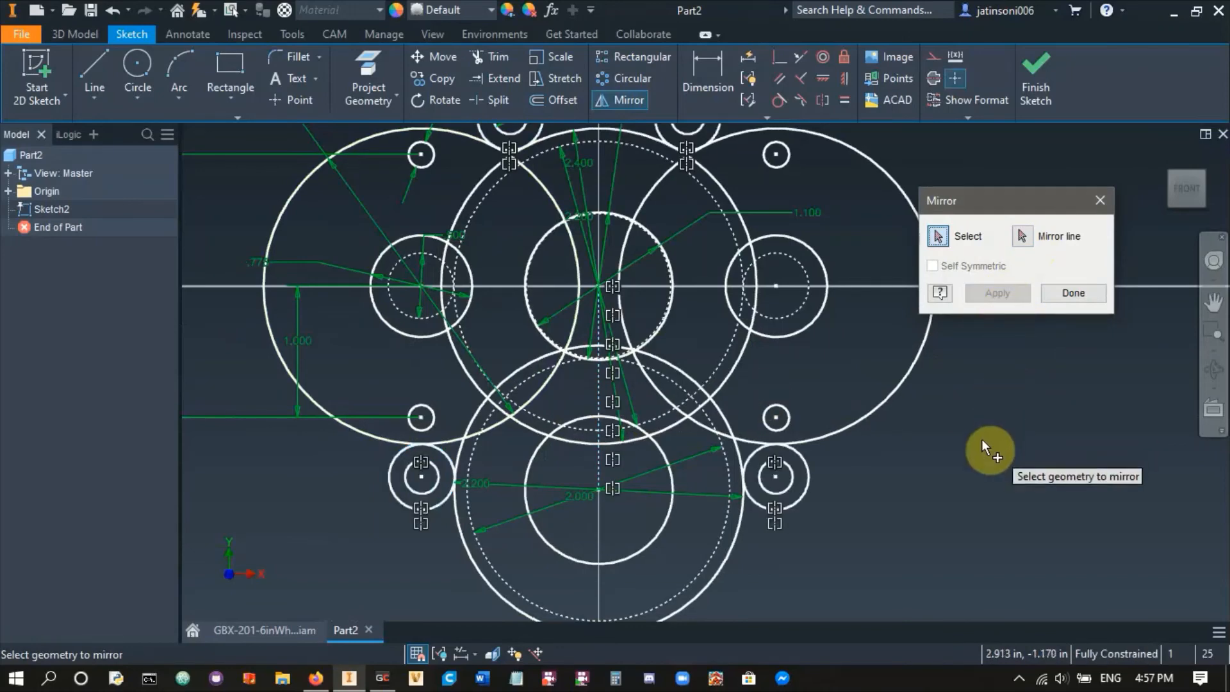
{"action": "key", "text": "Escape"}
{"action": "scroll", "coordinate": [985, 428], "scroll_direction": "down", "scroll_amount": 3}
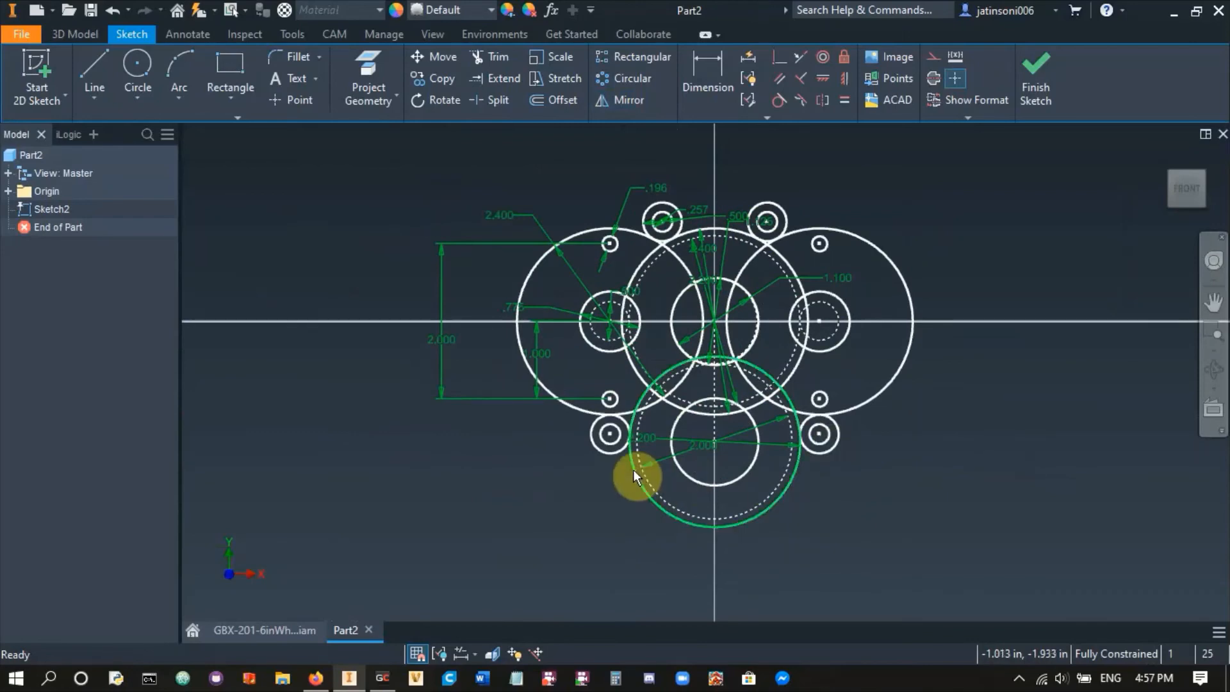
- Examine a standoff between the plates in the GBX-201-6inWheels assembly, and review the standoff positions in the Part2 sketch
{"action": "scroll", "coordinate": [630, 470], "scroll_direction": "up", "scroll_amount": 4}
{"action": "left_click", "coordinate": [525, 402]}
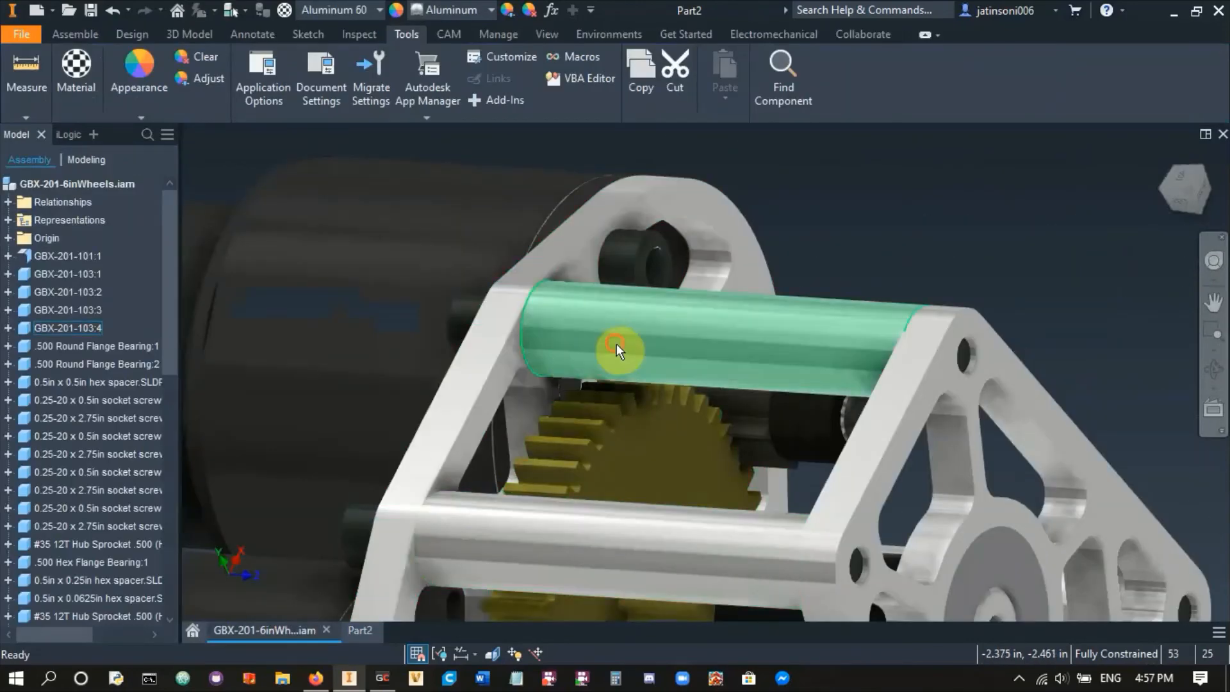
{"action": "left_click", "coordinate": [617, 344]}
{"action": "left_click", "coordinate": [359, 630]}
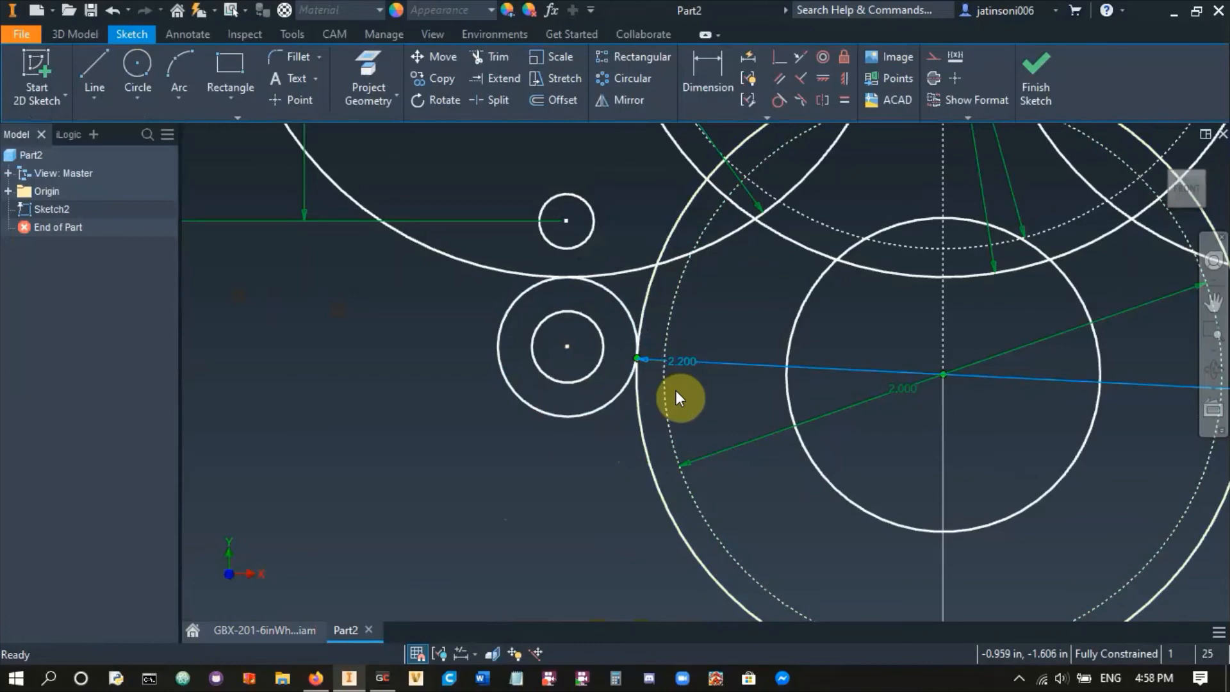
{"action": "scroll", "coordinate": [675, 390], "scroll_direction": "down", "scroll_amount": 5}
{"action": "middle_click_drag", "start_coordinate": [421, 487], "coordinate": [441, 489]}
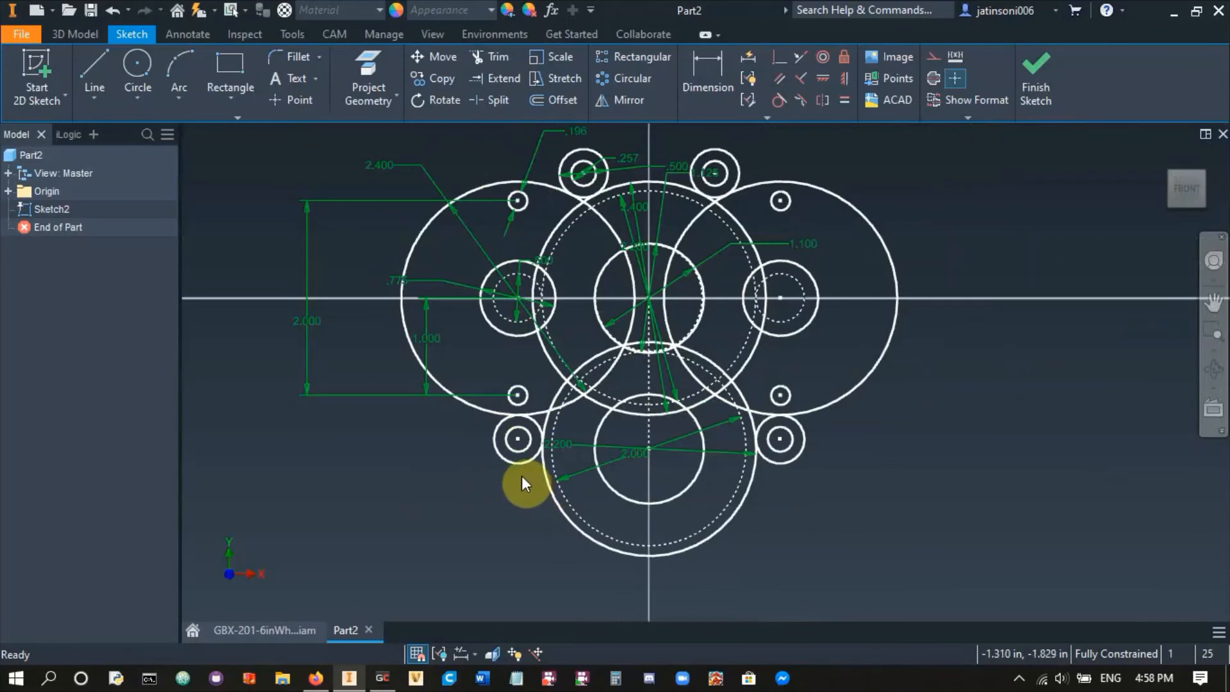
{"action": "middle_click_drag", "start_coordinate": [477, 189], "coordinate": [483, 212]}
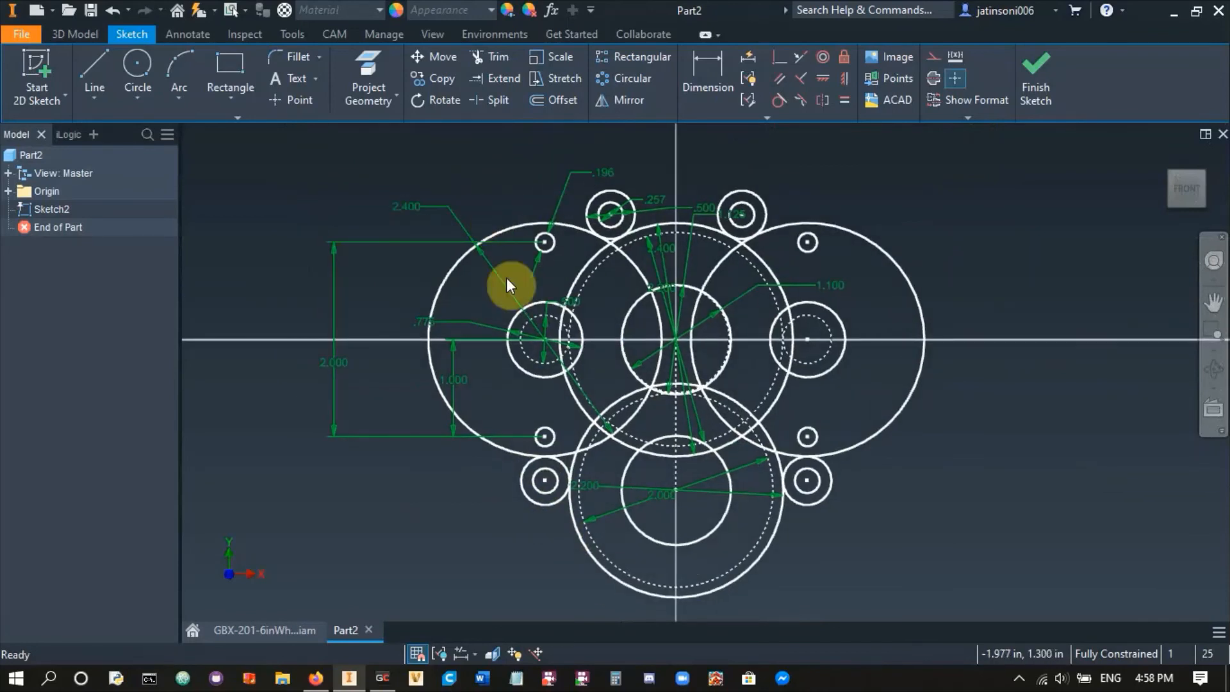
{"action": "scroll", "coordinate": [526, 526], "scroll_direction": "up", "scroll_amount": 3}
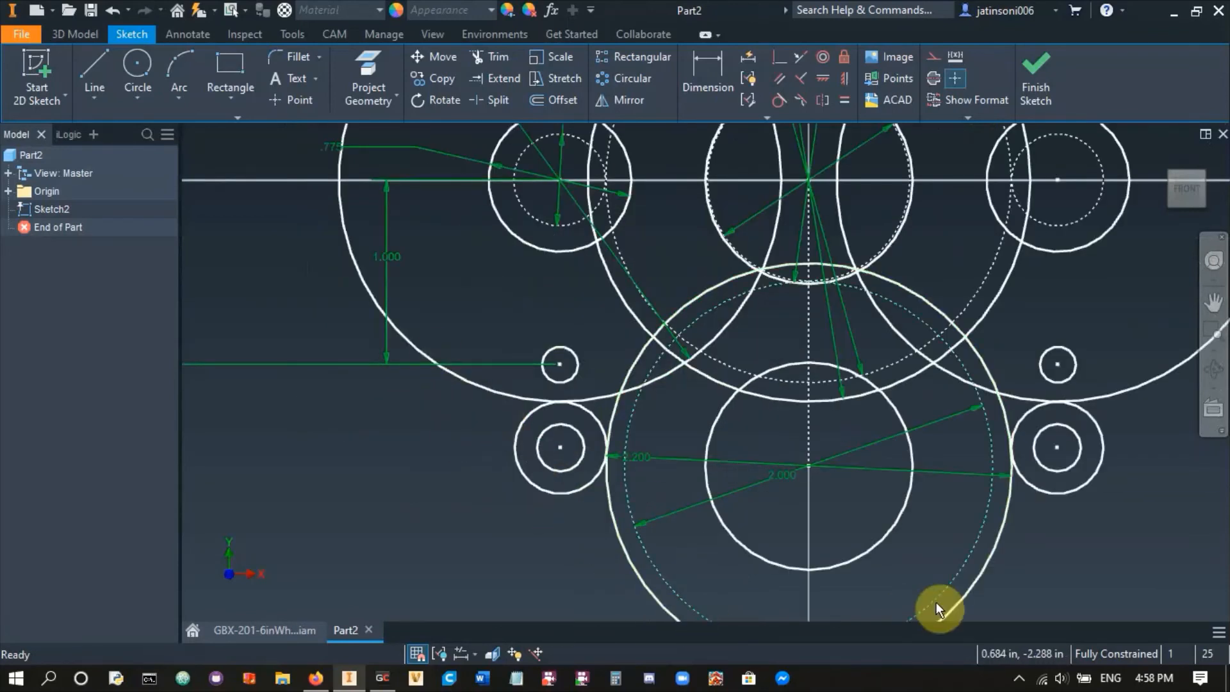
{"action": "mouse_move", "coordinate": [1137, 394]}
{"action": "middle_mouse_down"}
{"action": "mouse_move", "coordinate": [1002, 386]}
{"action": "mouse_move", "coordinate": [963, 414]}
{"action": "middle_mouse_up"}
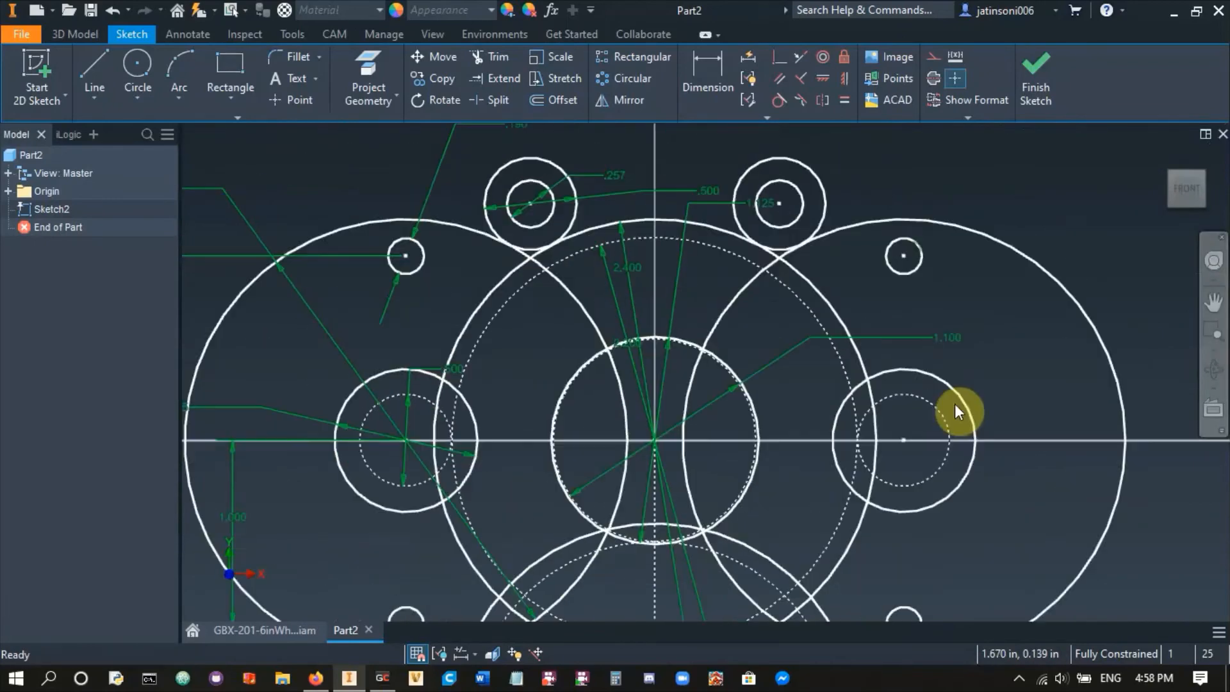
{"action": "middle_click_drag", "start_coordinate": [477, 168], "coordinate": [633, 233]}
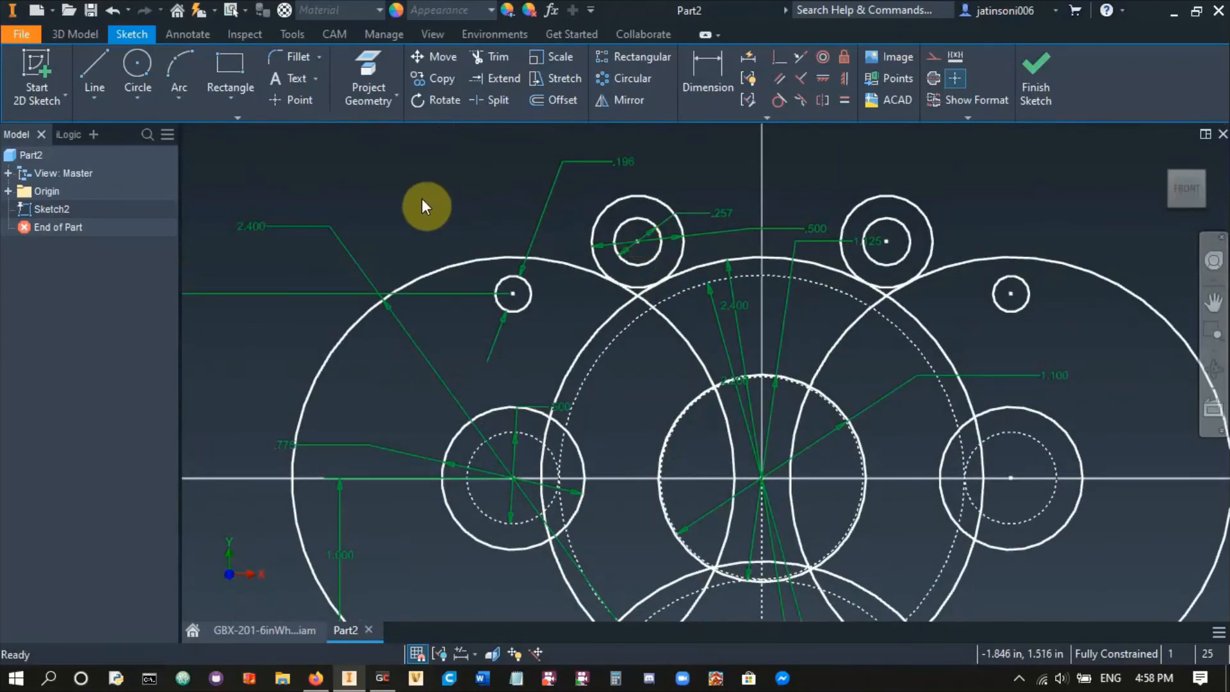
- Draw two separate lines from the left motor circle, one to the upper-left standoff's outer circle and one to the lower-left standoff's
{"action": "left_click", "coordinate": [98, 64]}
{"action": "left_click", "coordinate": [431, 273]}
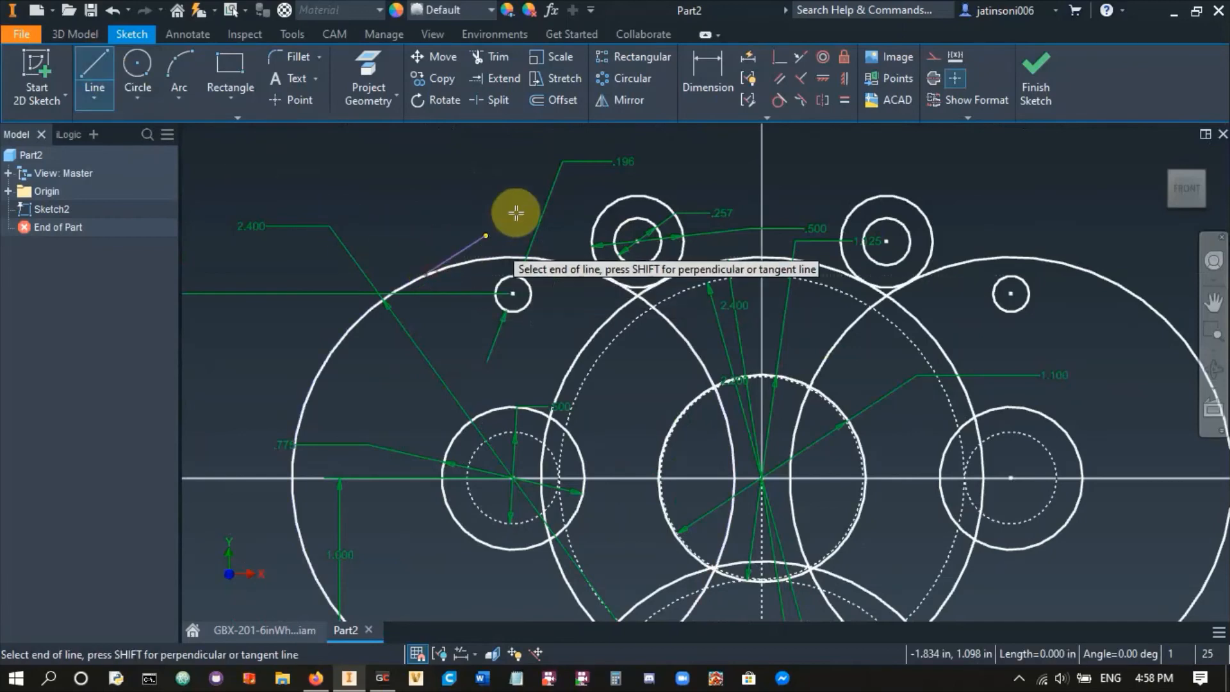
{"action": "double_click", "coordinate": [610, 204]}
{"action": "scroll", "coordinate": [393, 148], "scroll_direction": "down", "scroll_amount": 3}
{"action": "scroll", "coordinate": [362, 318], "scroll_direction": "up", "scroll_amount": 4}
{"action": "left_click", "coordinate": [377, 289]}
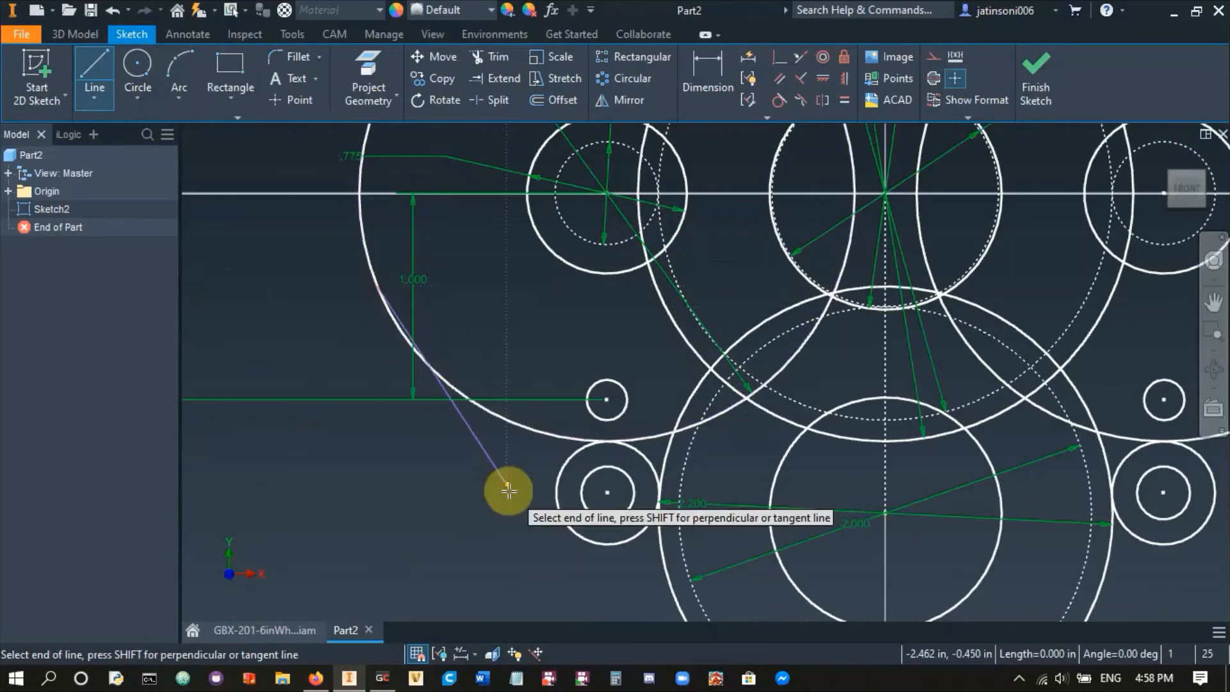
{"action": "double_click", "coordinate": [554, 506]}
- Draw a line from the lower-left standoff's outer circle to the lower gear's 2.2 in clearance circle
{"action": "scroll", "coordinate": [480, 472], "scroll_direction": "down", "scroll_amount": 2}
{"action": "scroll", "coordinate": [365, 302], "scroll_direction": "up", "scroll_amount": 5}
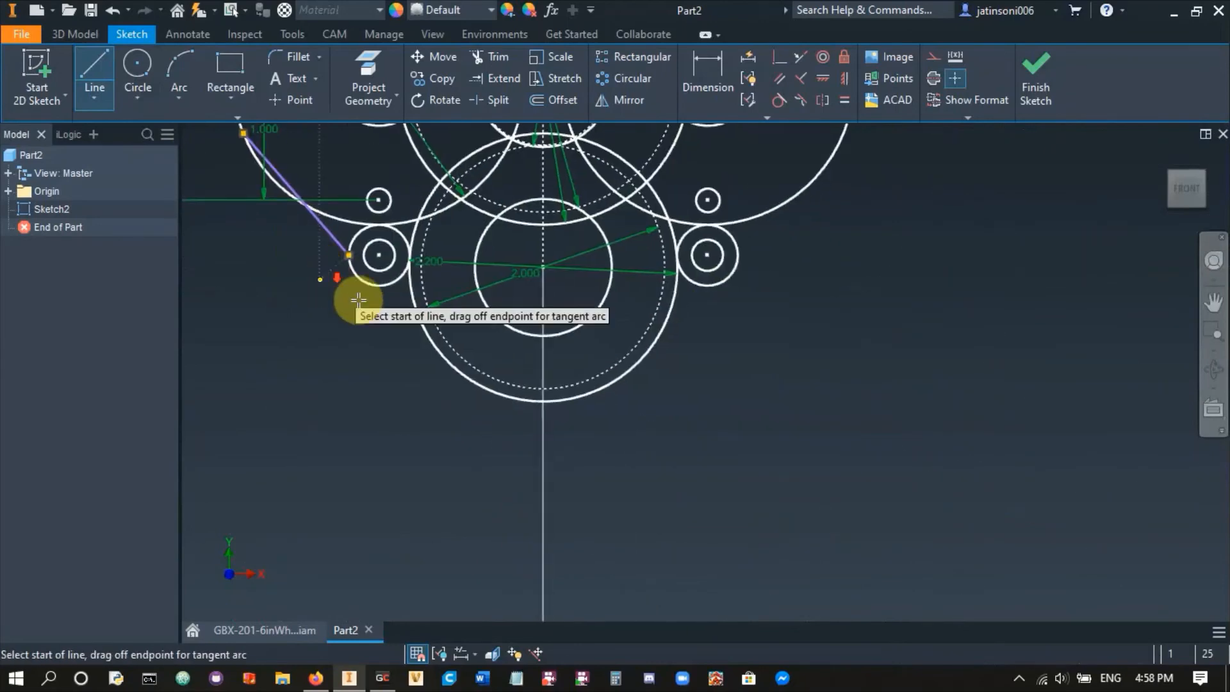
{"action": "left_click", "coordinate": [454, 276]}
{"action": "scroll", "coordinate": [500, 372], "scroll_direction": "down", "scroll_amount": 3}
{"action": "double_click", "coordinate": [512, 350]}
{"action": "scroll", "coordinate": [439, 367], "scroll_direction": "down", "scroll_amount": 2}
{"action": "mouse_move", "coordinate": [440, 367]}
{"action": "middle_mouse_down"}
{"action": "mouse_move", "coordinate": [552, 448]}
{"action": "mouse_move", "coordinate": [556, 521]}
{"action": "middle_mouse_up"}
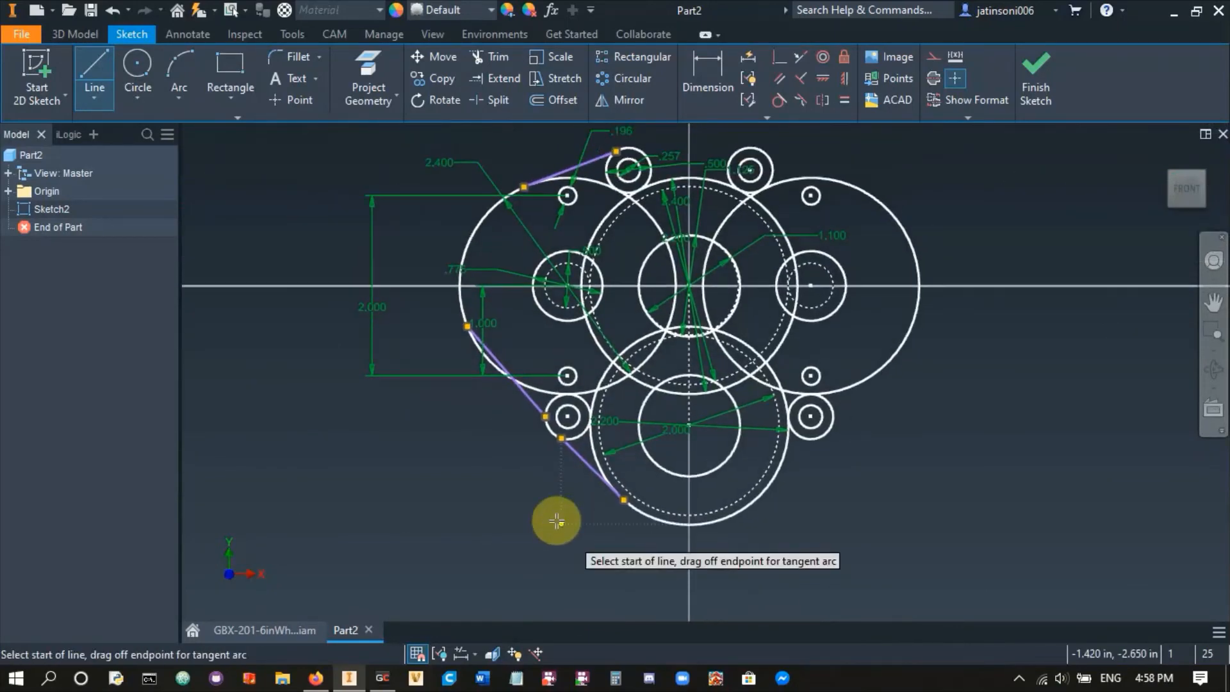
{"action": "key", "text": "Escape"}
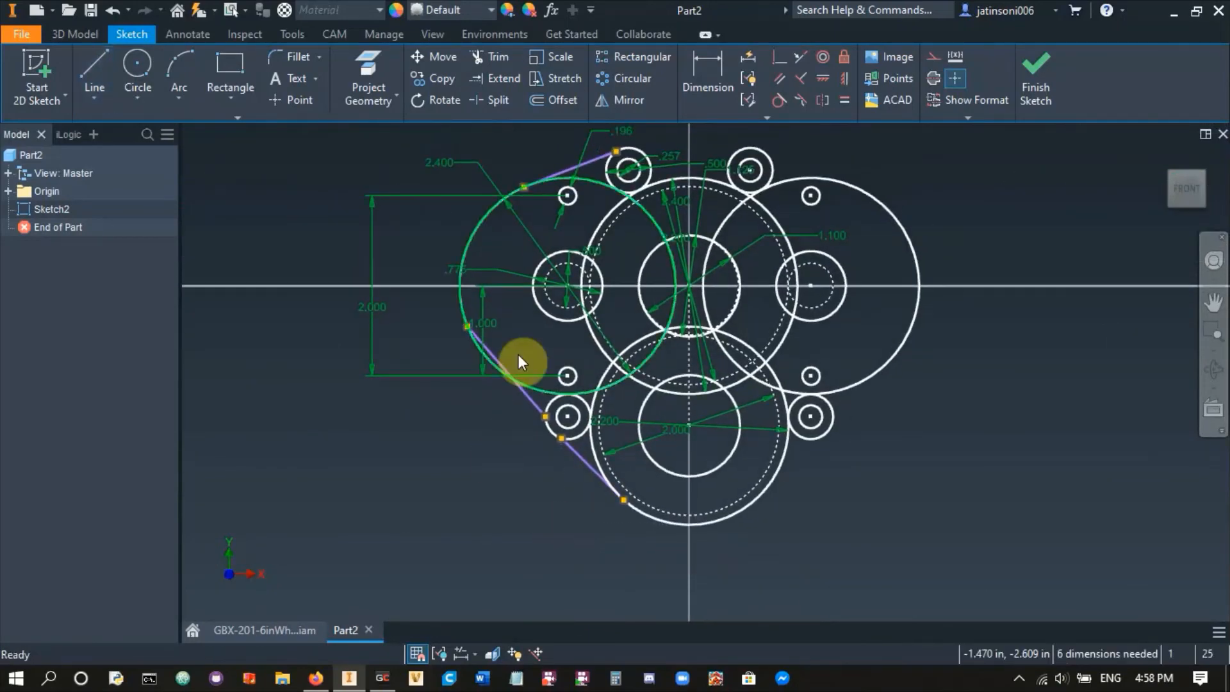
- Make the line below the left motor circle tangent to that circle and to the lower-left standoff's outer circle
{"action": "scroll", "coordinate": [489, 357], "scroll_direction": "up", "scroll_amount": 3}
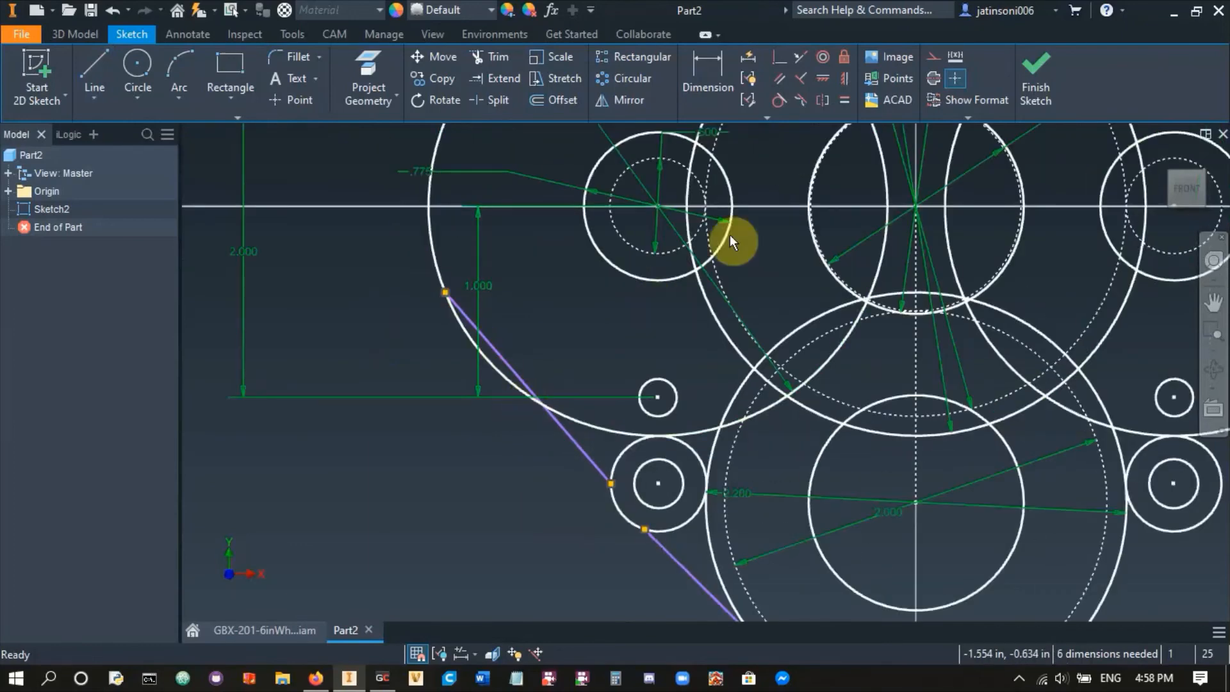
{"action": "left_click", "coordinate": [784, 100]}
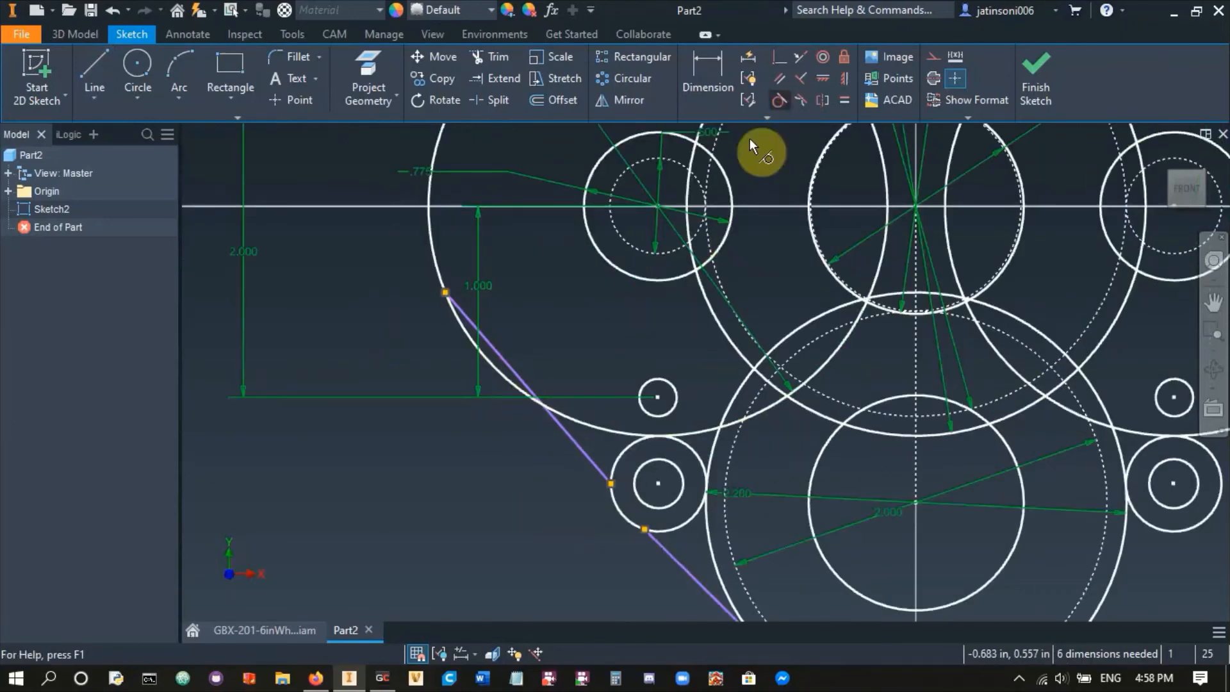
{"action": "left_click", "coordinate": [516, 377]}
{"action": "left_click", "coordinate": [499, 371]}
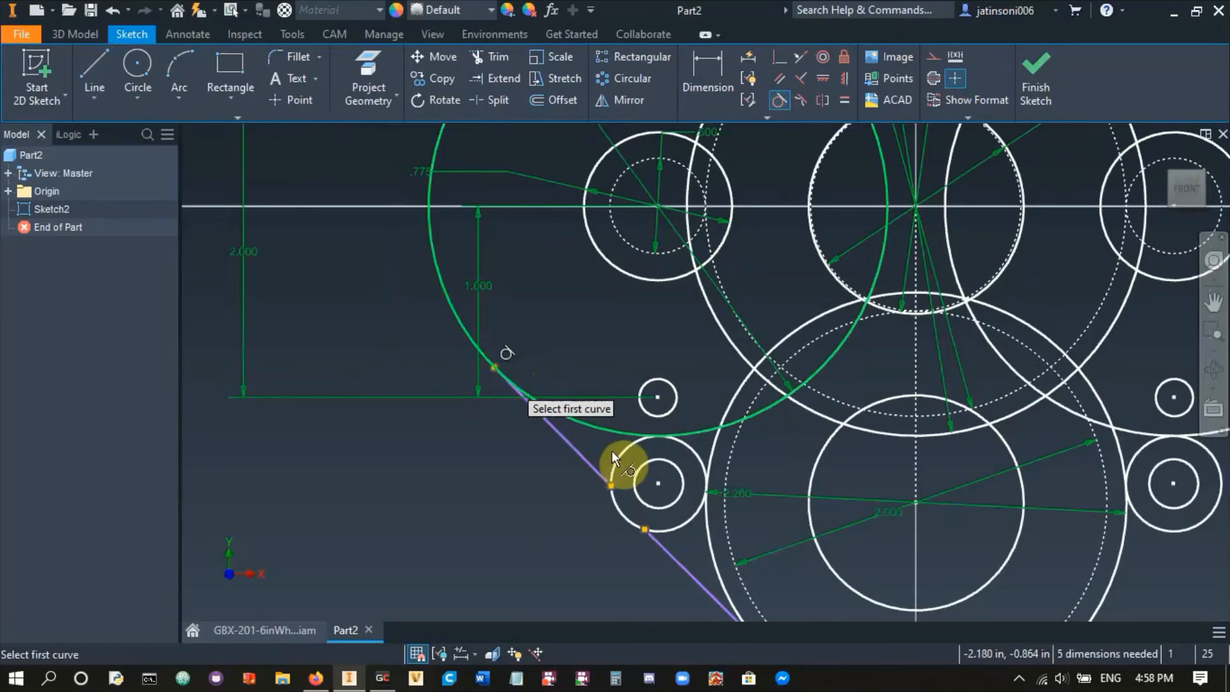
{"action": "left_click", "coordinate": [607, 465]}
{"action": "left_click", "coordinate": [596, 473]}
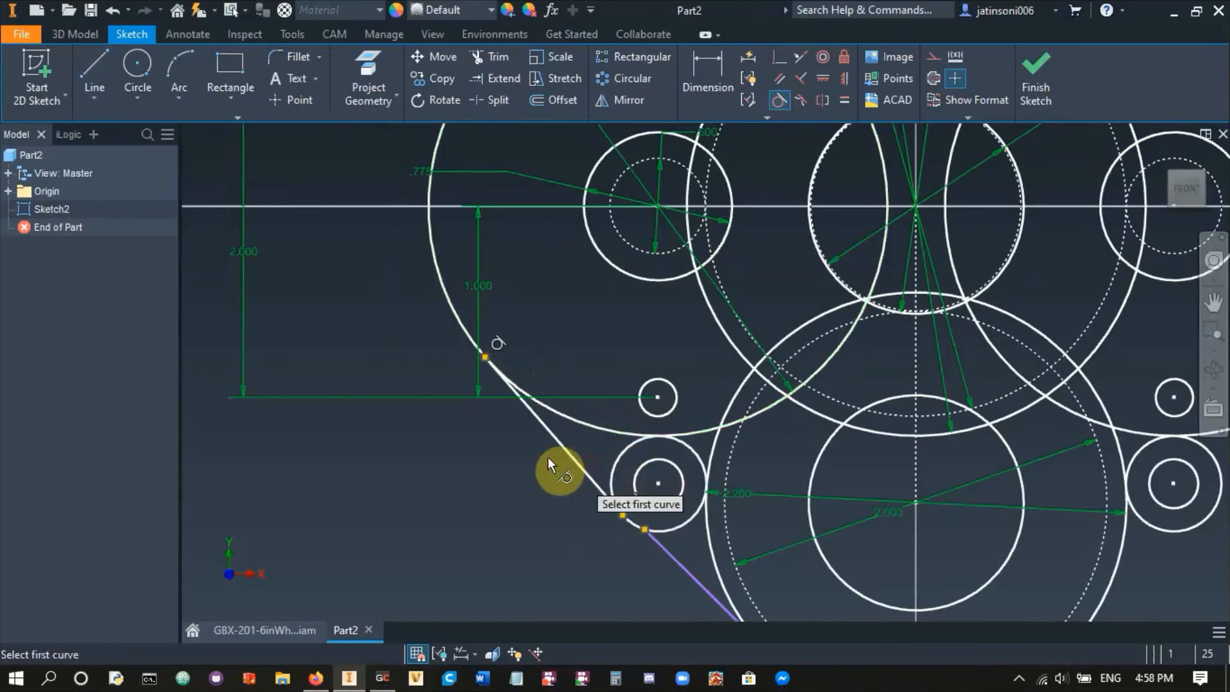
- Make the lowest outline line tangent to the lower-left standoff's outer circle and the lower gear's clearance circle
{"action": "middle_click_drag", "start_coordinate": [433, 432], "coordinate": [260, 282]}
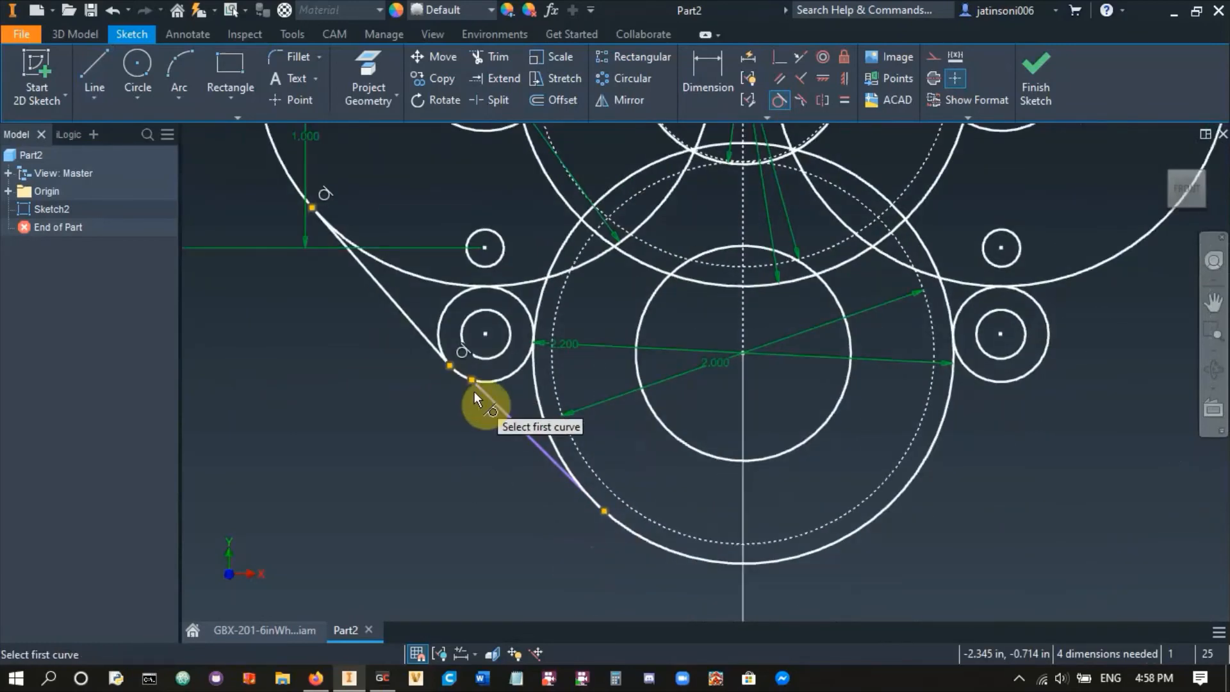
{"action": "left_click", "coordinate": [476, 389]}
{"action": "left_click", "coordinate": [485, 378]}
{"action": "left_click", "coordinate": [539, 399]}
{"action": "left_click", "coordinate": [513, 423]}
- Make the upper outline line tangent to the left motor circle and the upper-left standoff's outer circle
{"action": "scroll", "coordinate": [356, 425], "scroll_direction": "up", "scroll_amount": 5}
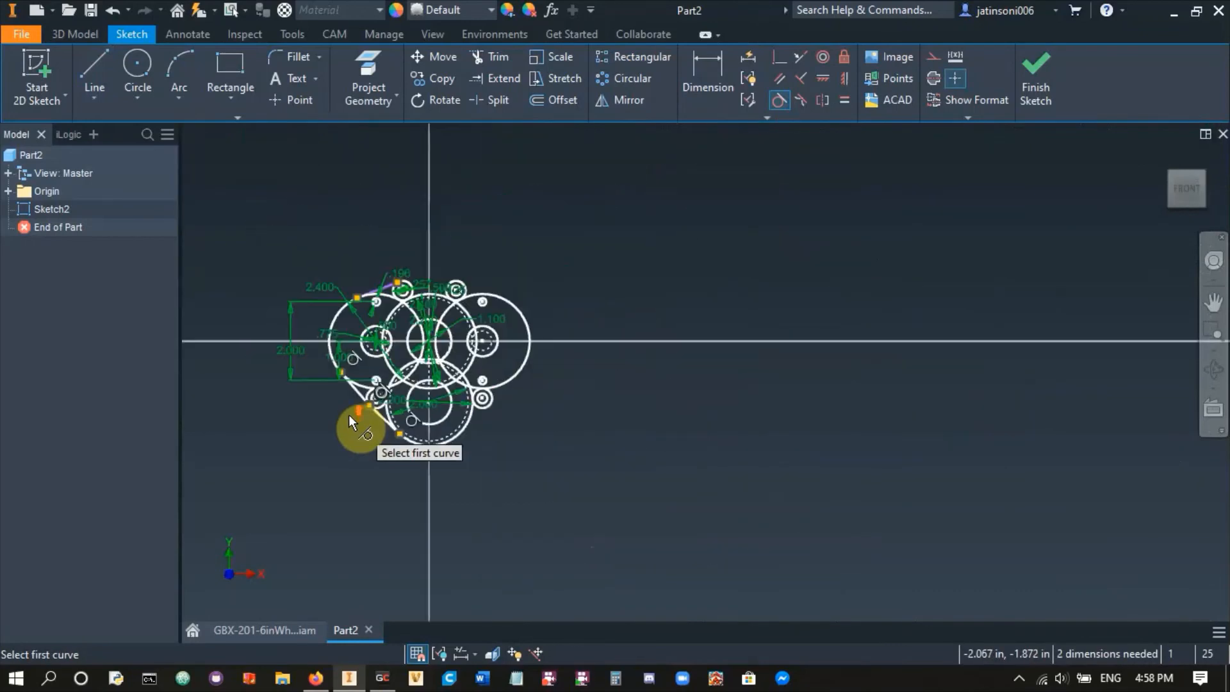
{"action": "scroll", "coordinate": [467, 428], "scroll_direction": "down", "scroll_amount": 8}
{"action": "left_click", "coordinate": [533, 346]}
{"action": "left_click", "coordinate": [538, 331]}
{"action": "left_click", "coordinate": [685, 297]}
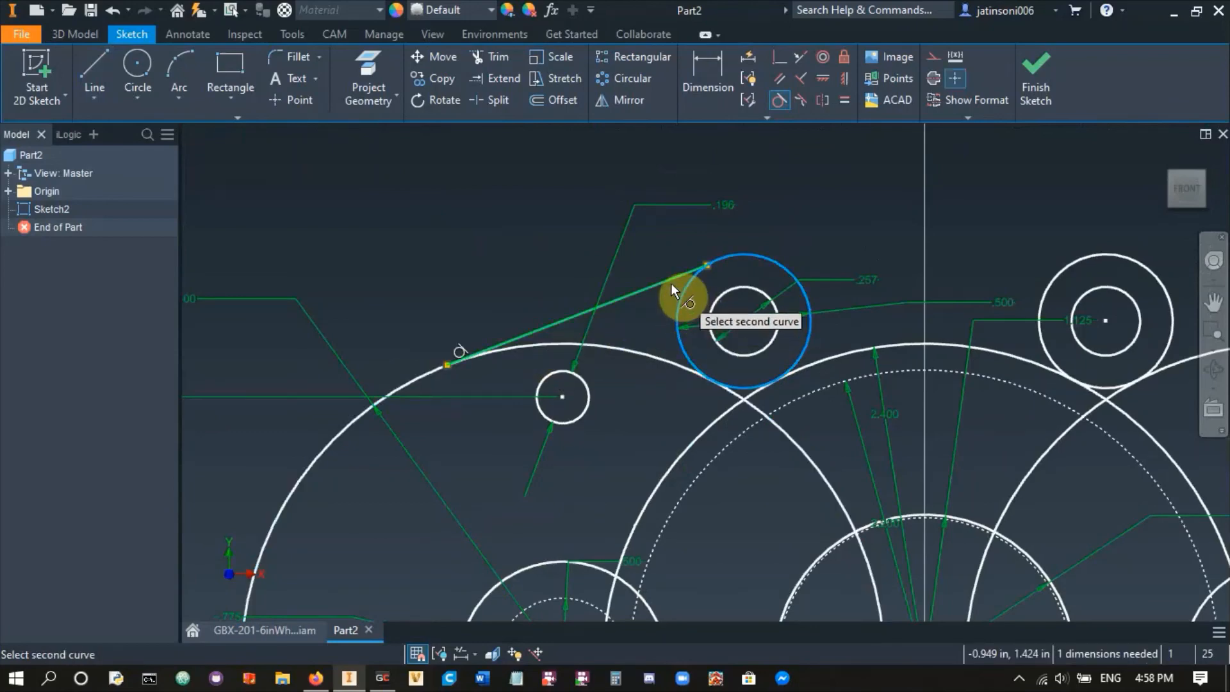
{"action": "left_click", "coordinate": [671, 282]}
{"action": "scroll", "coordinate": [750, 225], "scroll_direction": "up", "scroll_amount": 3}
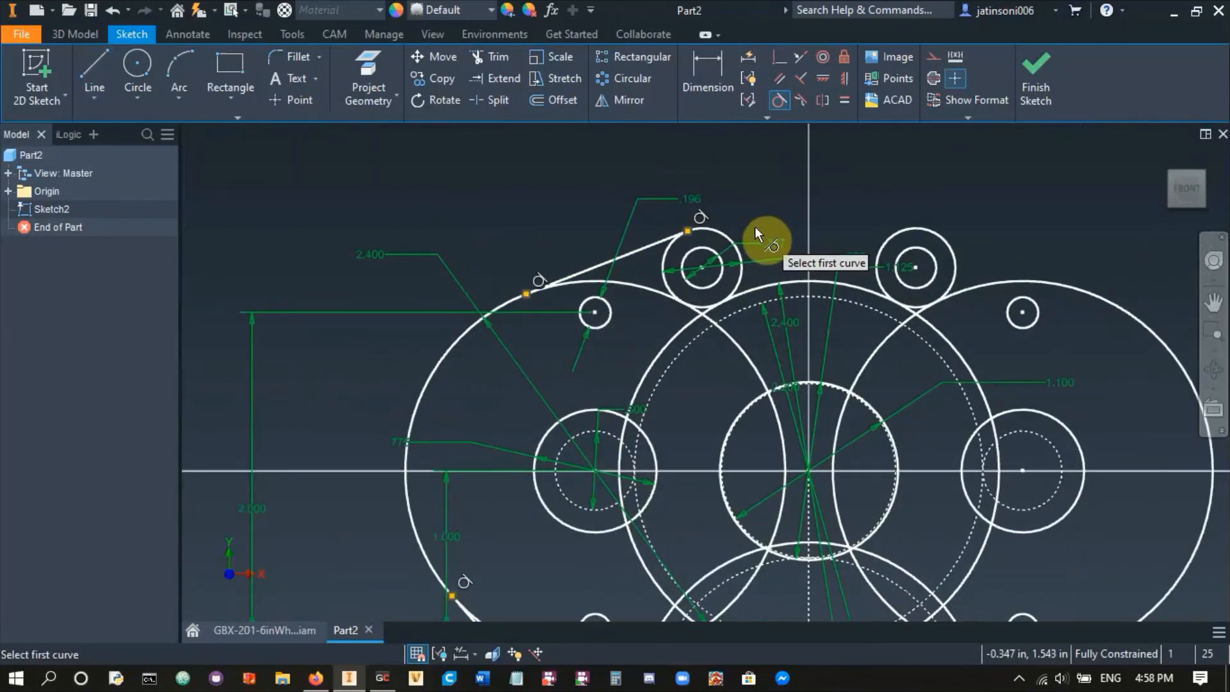
{"action": "key", "text": "Escape"}
- Mirror the three left tangent outline lines across the sketch's vertical centerline
{"action": "left_click", "coordinate": [620, 100]}
{"action": "left_click", "coordinate": [637, 237]}
{"action": "scroll", "coordinate": [455, 380], "scroll_direction": "up", "scroll_amount": 3}
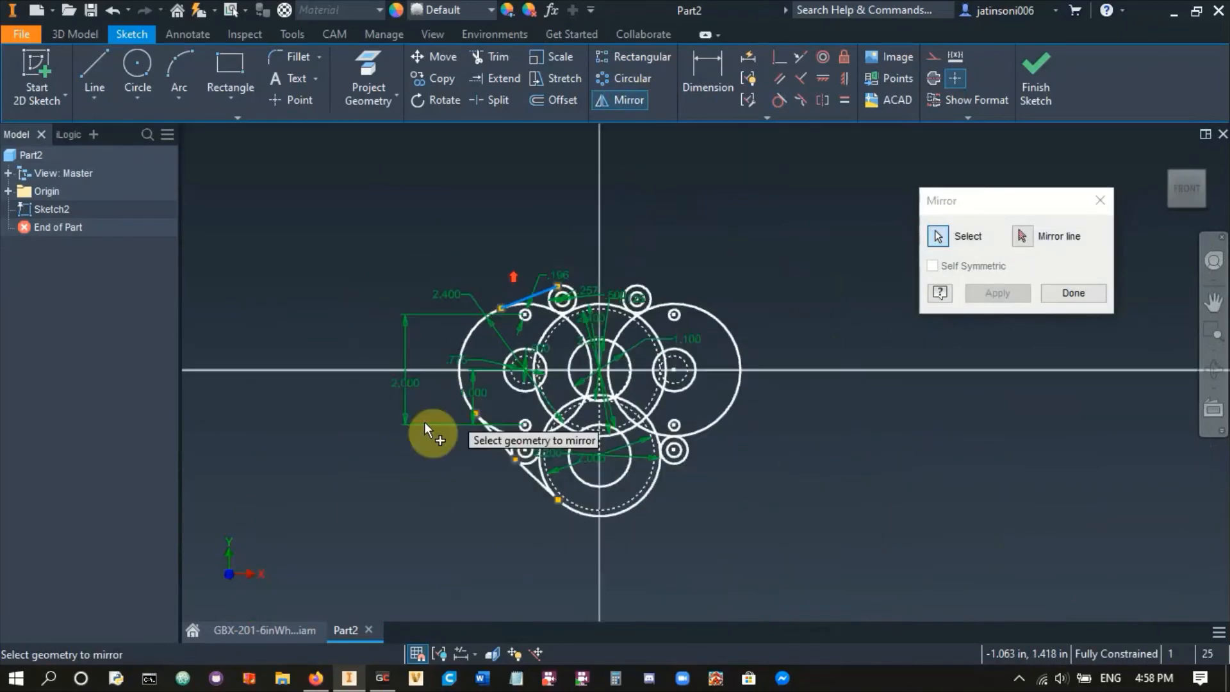
{"action": "scroll", "coordinate": [410, 320], "scroll_direction": "down", "scroll_amount": 5}
{"action": "middle_click_drag", "start_coordinate": [542, 539], "coordinate": [439, 184]}
{"action": "left_click", "coordinate": [510, 326]}
{"action": "left_click", "coordinate": [604, 426]}
{"action": "scroll", "coordinate": [525, 436], "scroll_direction": "up", "scroll_amount": 3}
{"action": "middle_click_drag", "start_coordinate": [525, 437], "coordinate": [517, 458]}
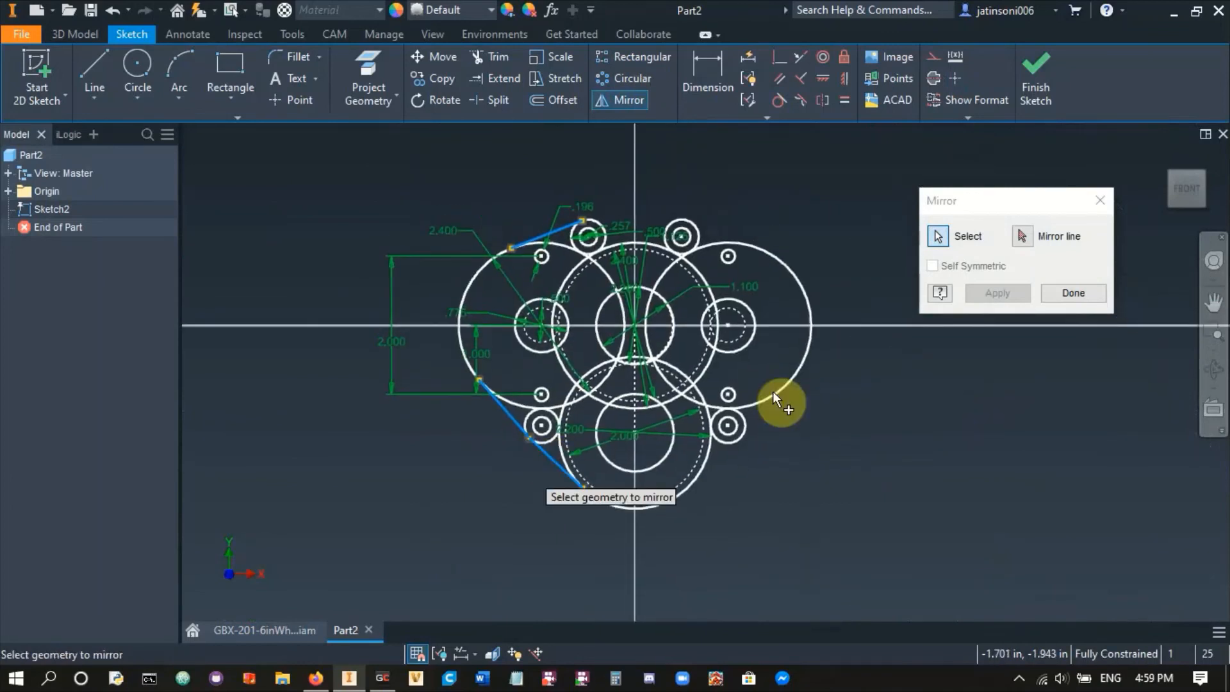
{"action": "left_click", "coordinate": [1024, 241]}
{"action": "left_click", "coordinate": [636, 381]}
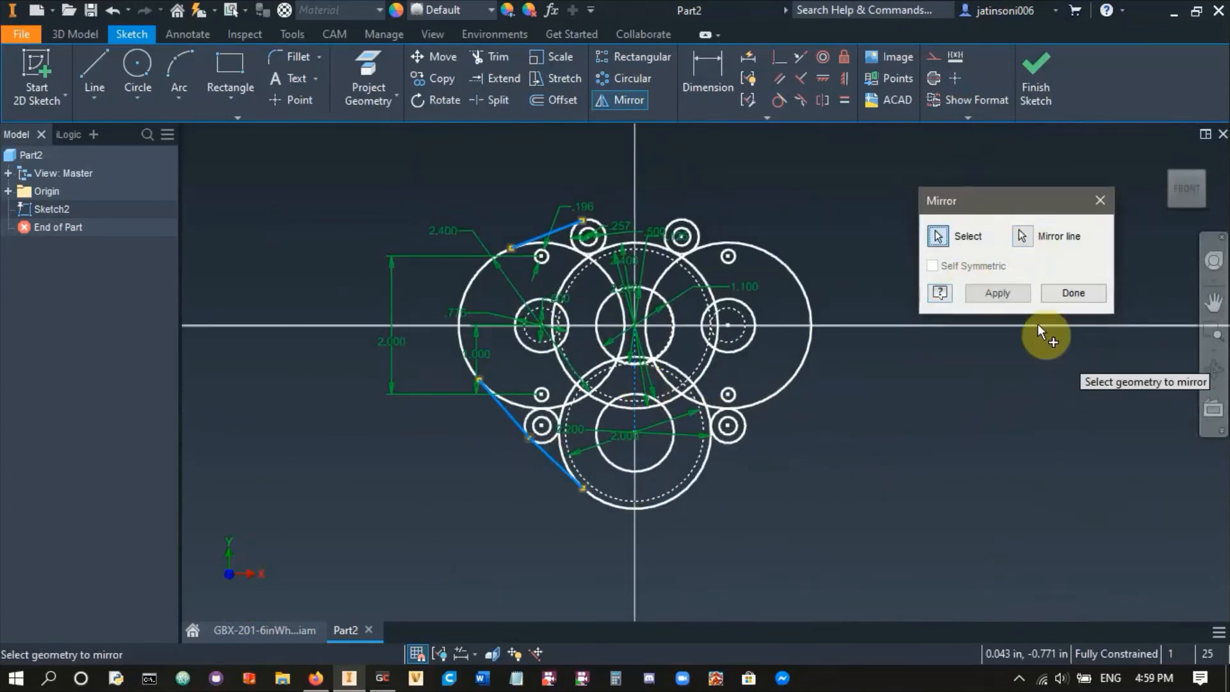
{"action": "left_click", "coordinate": [997, 293]}
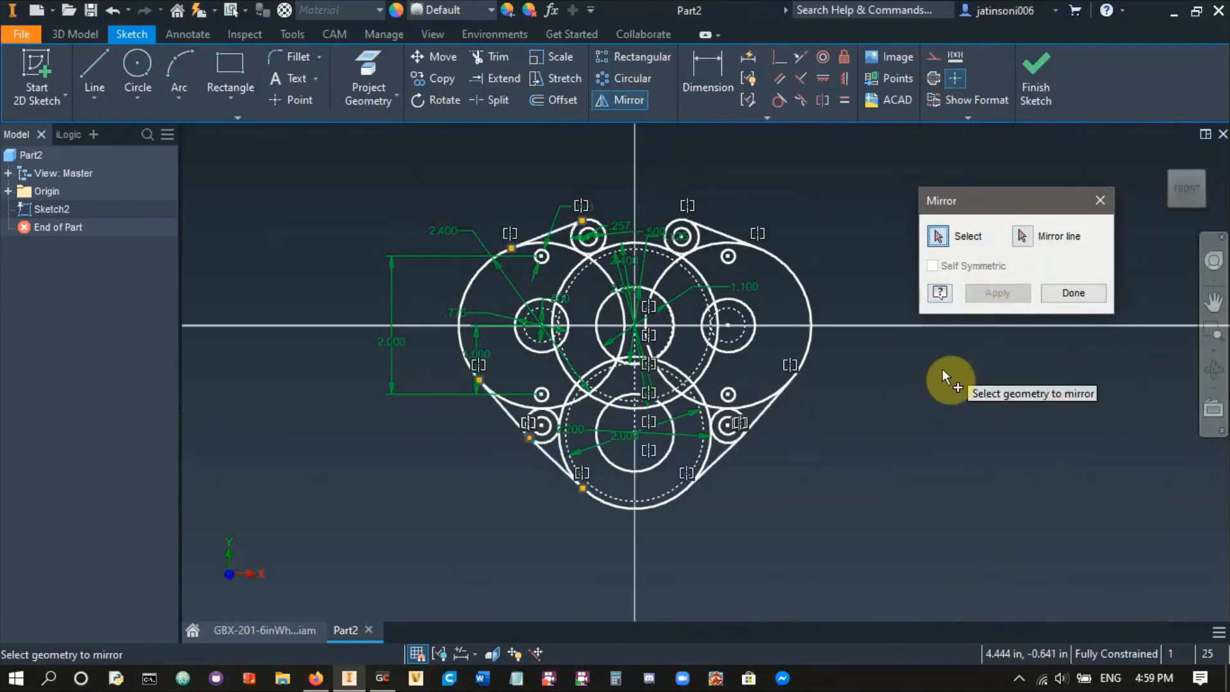
{"action": "key", "text": "Escape"}
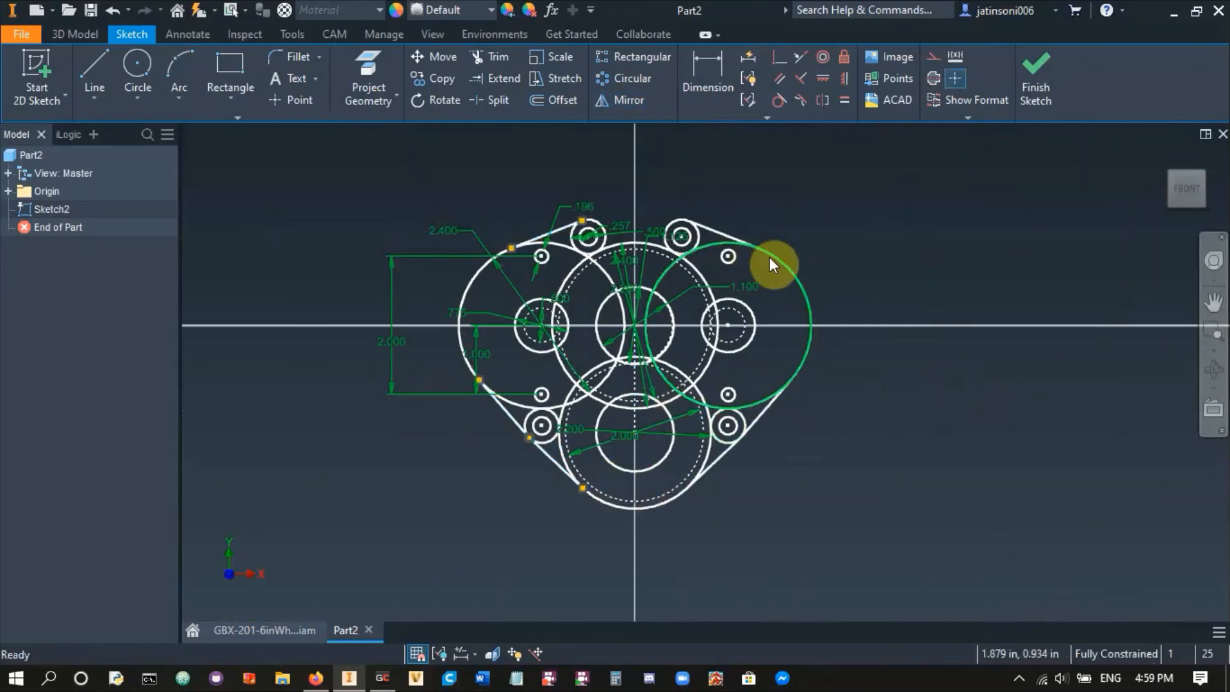
{"action": "scroll", "coordinate": [593, 231], "scroll_direction": "up", "scroll_amount": 5}
{"action": "middle_click_drag", "start_coordinate": [593, 230], "coordinate": [653, 302]}
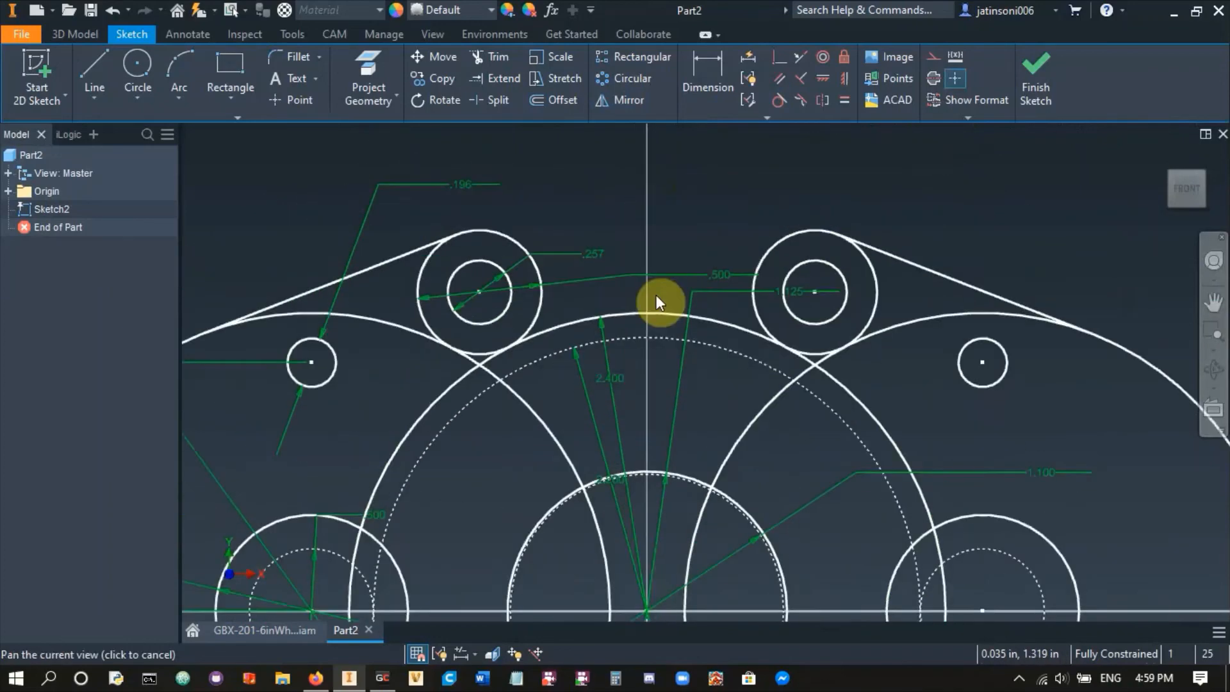
- Draw a line between the outer circles of the upper-left and upper-right standoffs along their upper edges
{"action": "left_click", "coordinate": [83, 55]}
{"action": "left_click", "coordinate": [500, 246]}
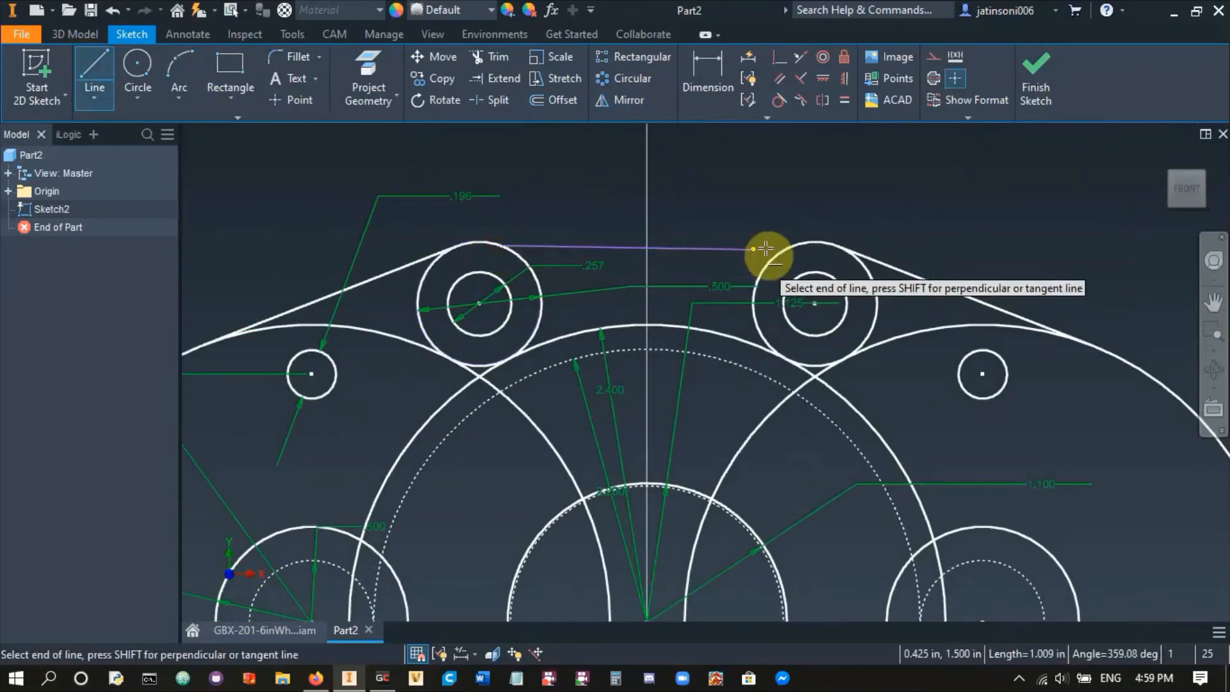
{"action": "left_click", "coordinate": [792, 247]}
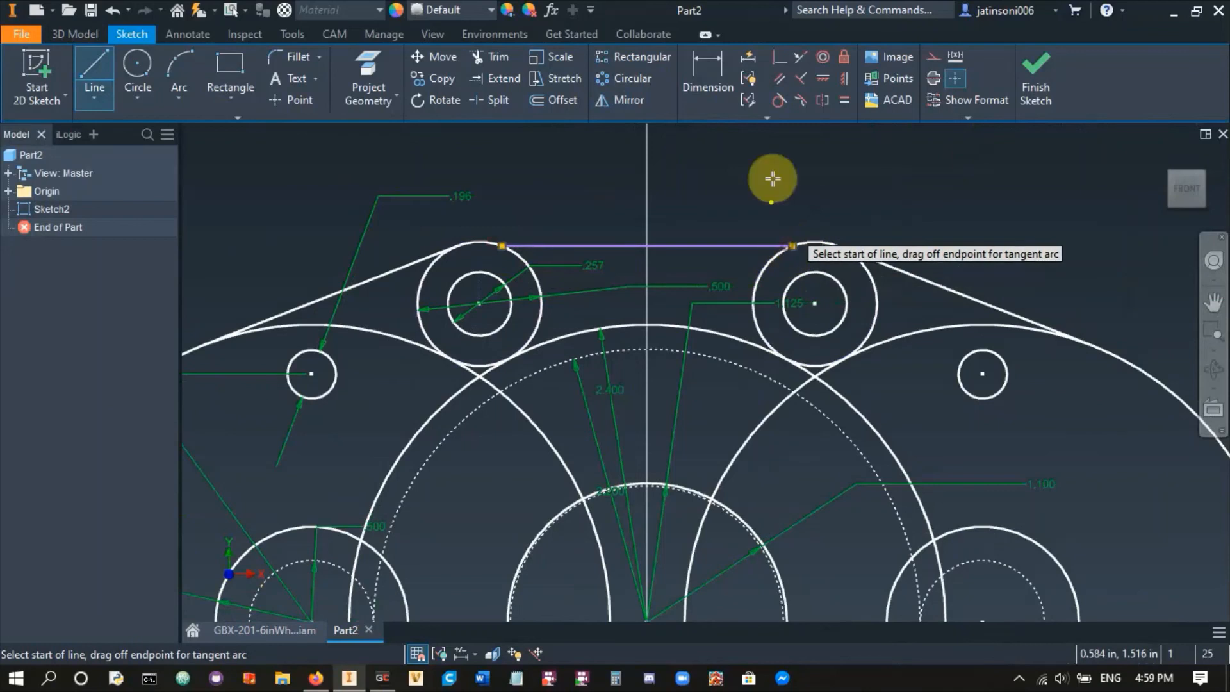
- Make the line across the two upper standoffs tangent to both of their outer circles
{"action": "left_click", "coordinate": [778, 105]}
{"action": "left_click", "coordinate": [770, 265]}
{"action": "left_click", "coordinate": [757, 245]}
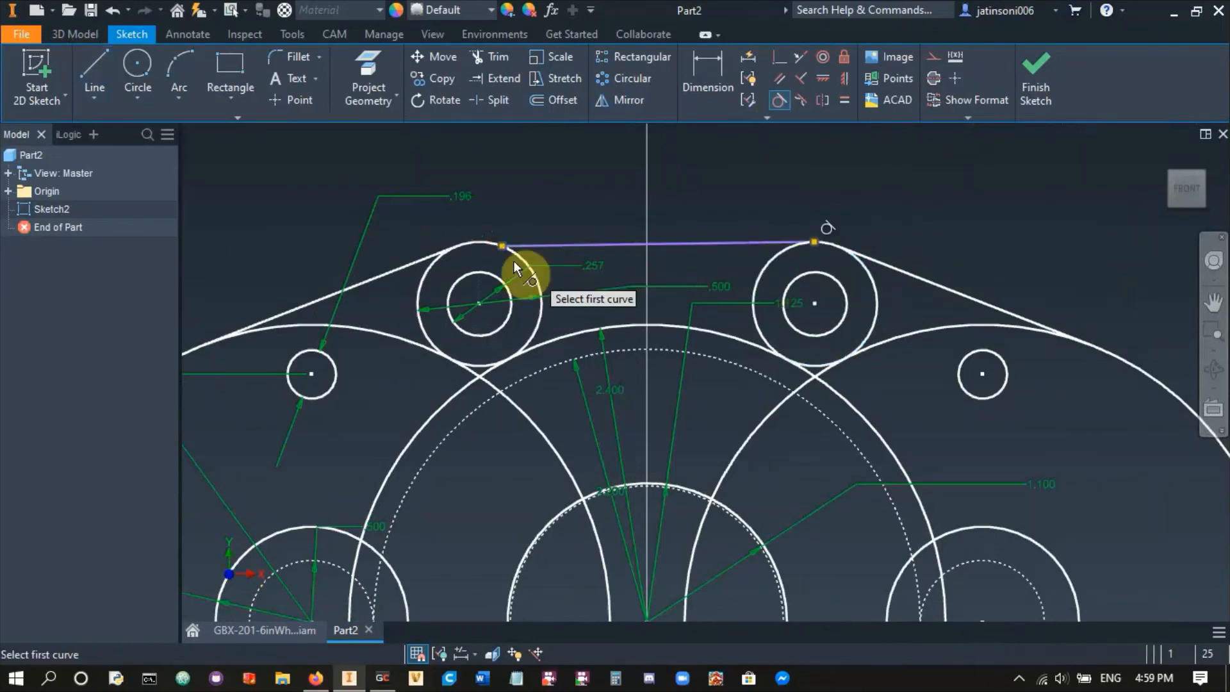
{"action": "left_click", "coordinate": [513, 252]}
{"action": "left_click", "coordinate": [520, 246]}
{"action": "scroll", "coordinate": [564, 203], "scroll_direction": "down", "scroll_amount": 5}
{"action": "scroll", "coordinate": [564, 202], "scroll_direction": "down", "scroll_amount": 3}
{"action": "scroll", "coordinate": [740, 253], "scroll_direction": "up", "scroll_amount": 5}
{"action": "key", "text": "Escape"}
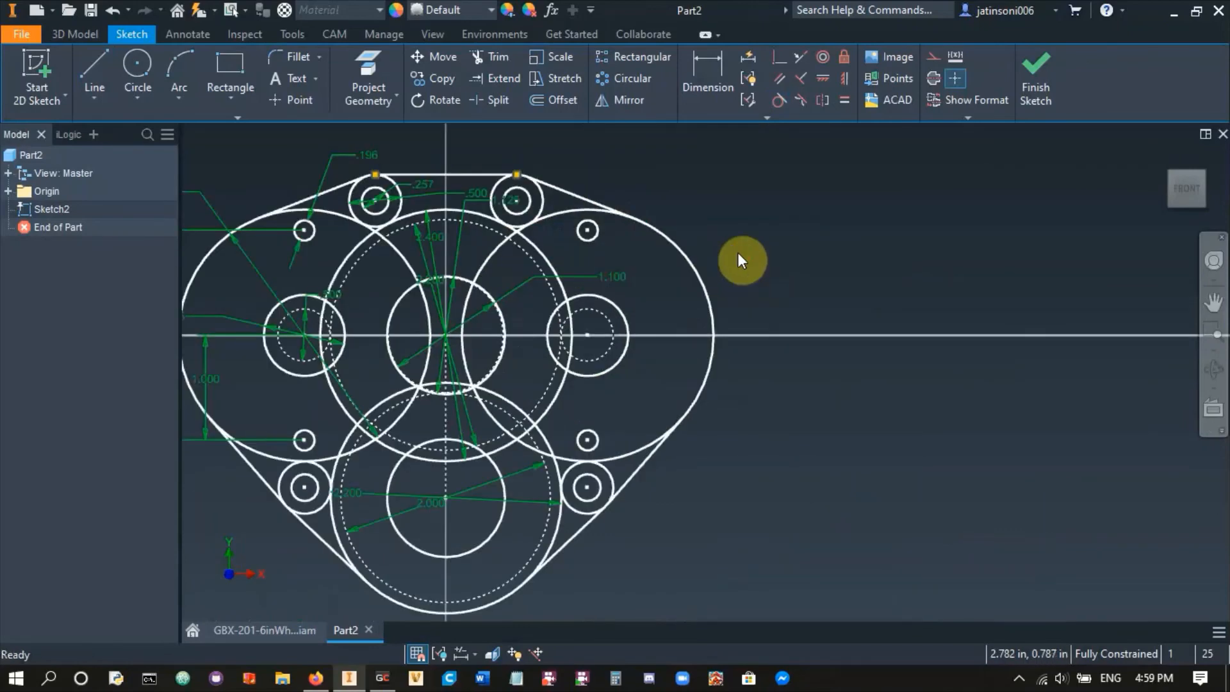
- Finish the sketch and set up a symmetric extrusion with a distance of 1/4 in
{"action": "middle_click_drag", "start_coordinate": [738, 252], "coordinate": [871, 286]}
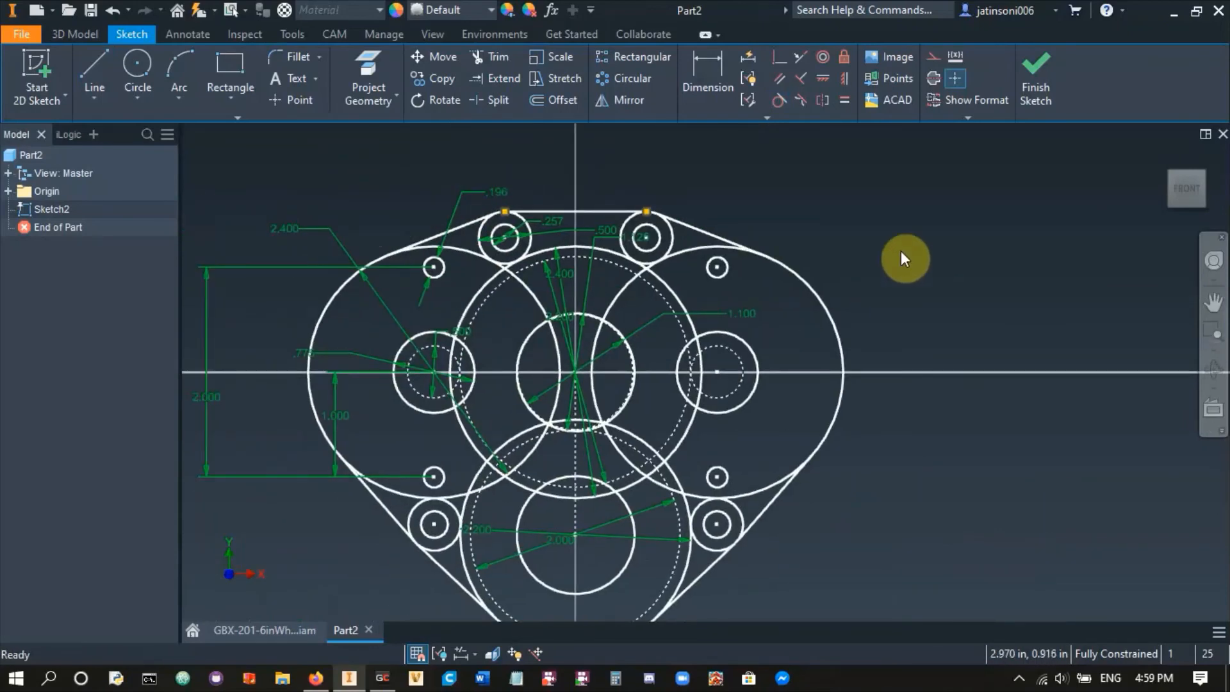
{"action": "left_click", "coordinate": [1043, 89]}
{"action": "scroll", "coordinate": [840, 325], "scroll_direction": "down", "scroll_amount": 6}
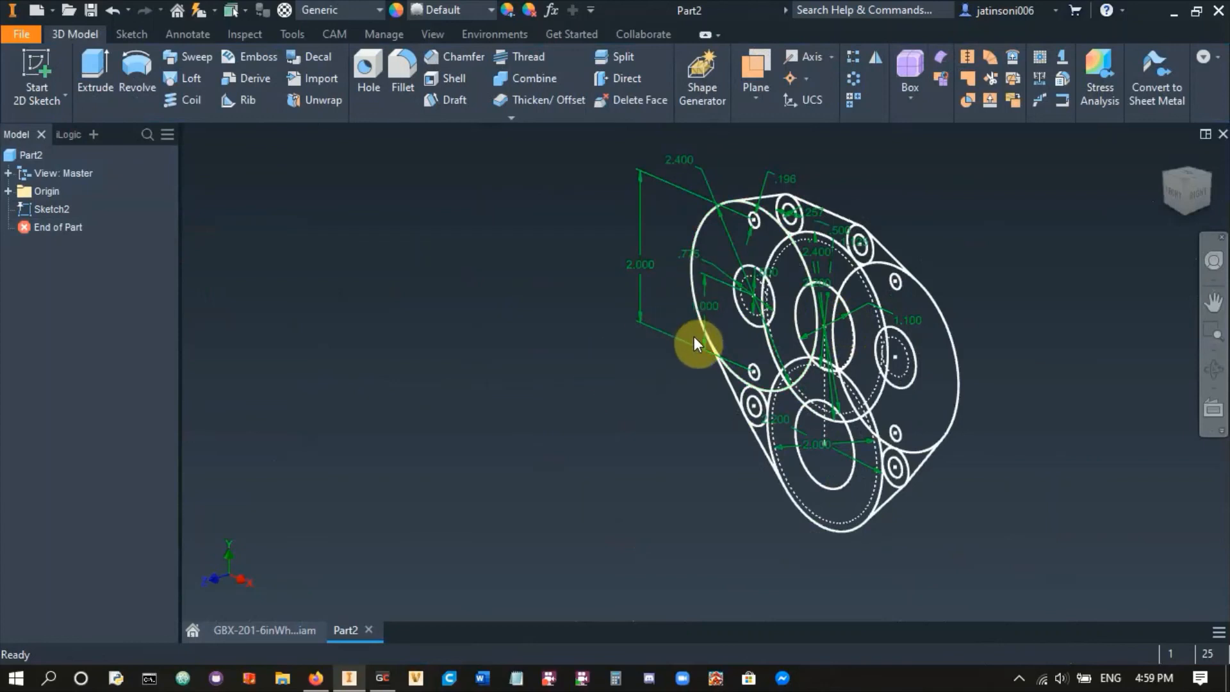
{"action": "left_click", "coordinate": [104, 90]}
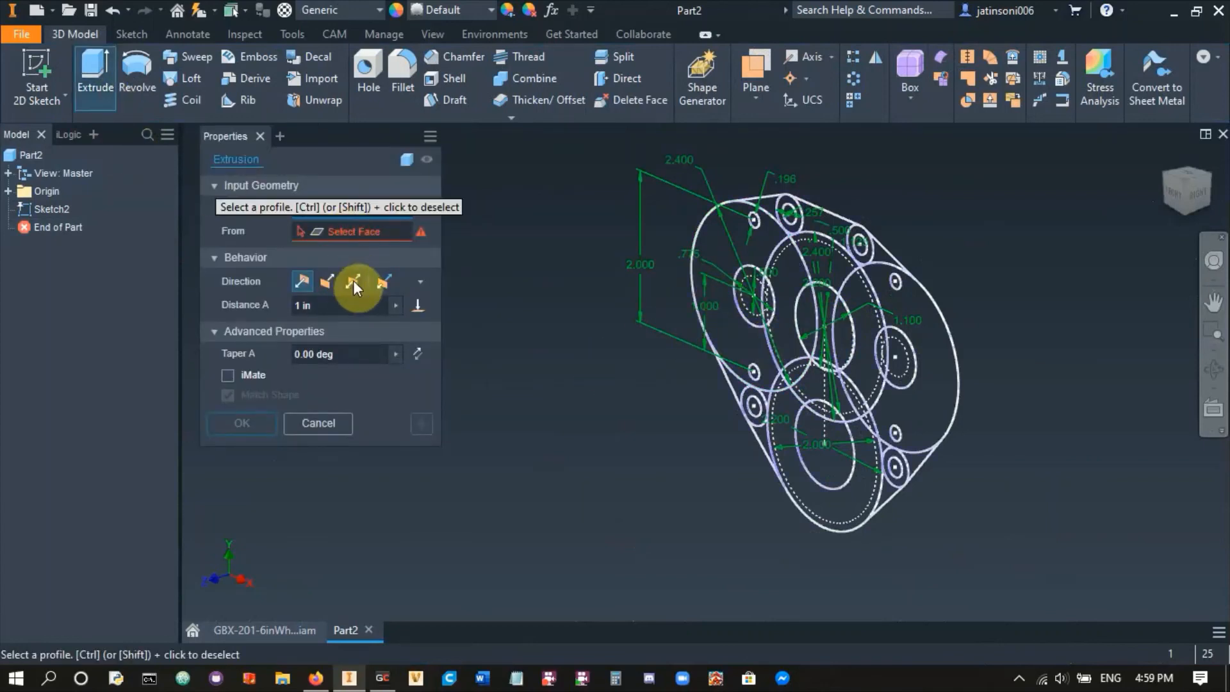
{"action": "left_click", "coordinate": [353, 279]}
{"action": "left_click_drag", "start_coordinate": [335, 302], "coordinate": [278, 305]}
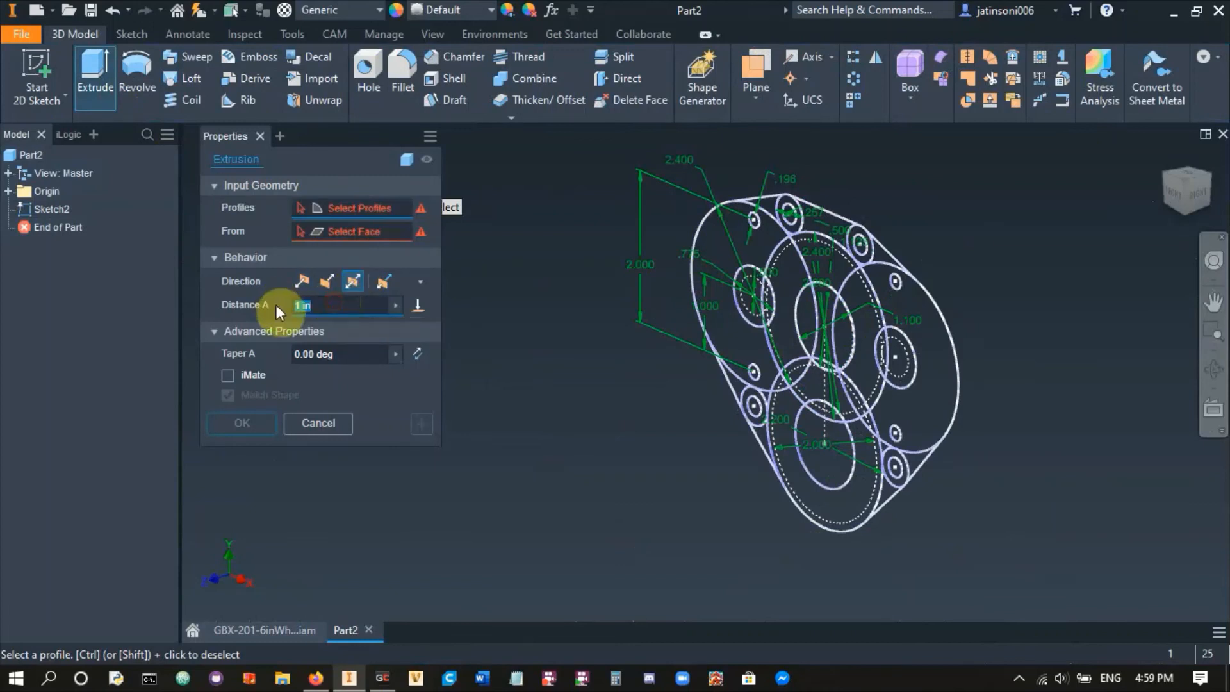
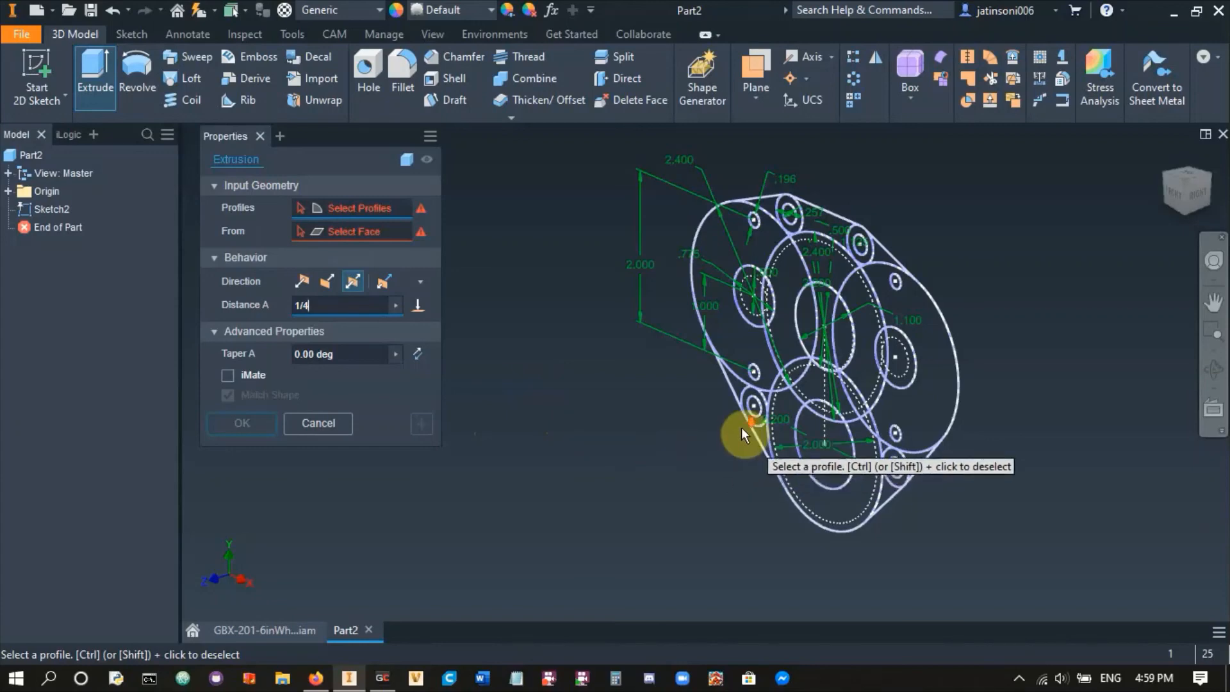
- Add the left motor circle's regions to the extrusion profiles, including its overlaps with the center and lower gear circles, leaving the holes out
{"action": "scroll", "coordinate": [725, 433], "scroll_direction": "up", "scroll_amount": 5}
{"action": "scroll", "coordinate": [701, 411], "scroll_direction": "down", "scroll_amount": 4}
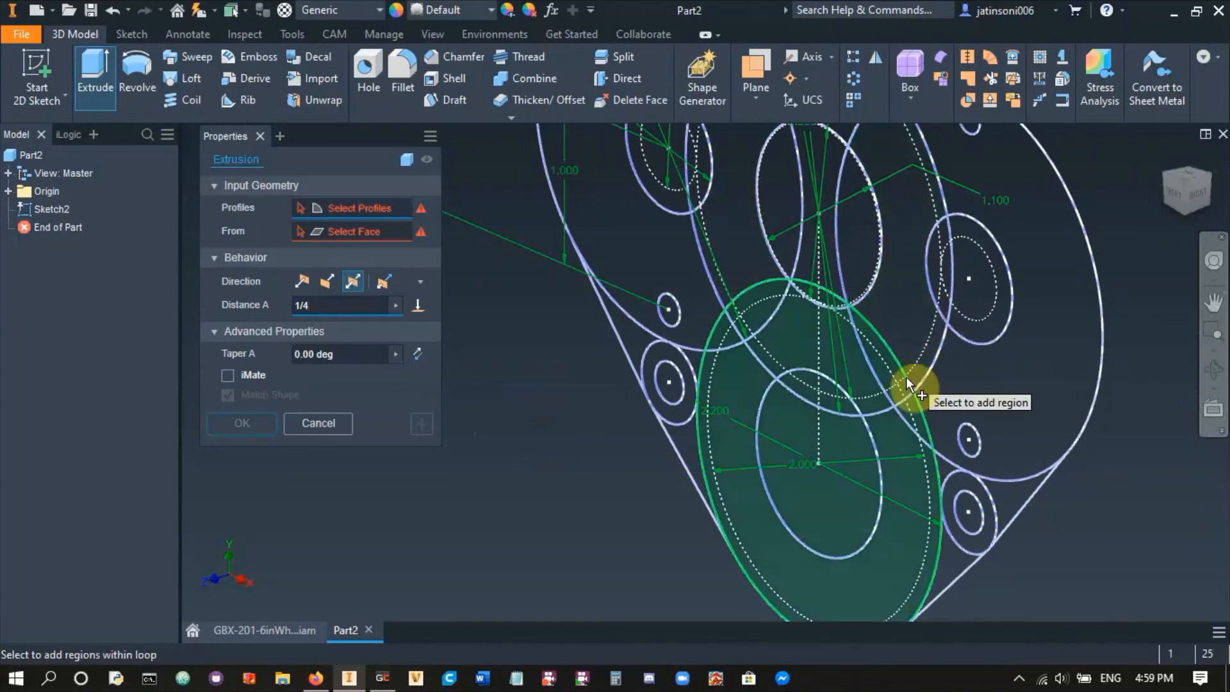
{"action": "left_click", "coordinate": [1176, 194]}
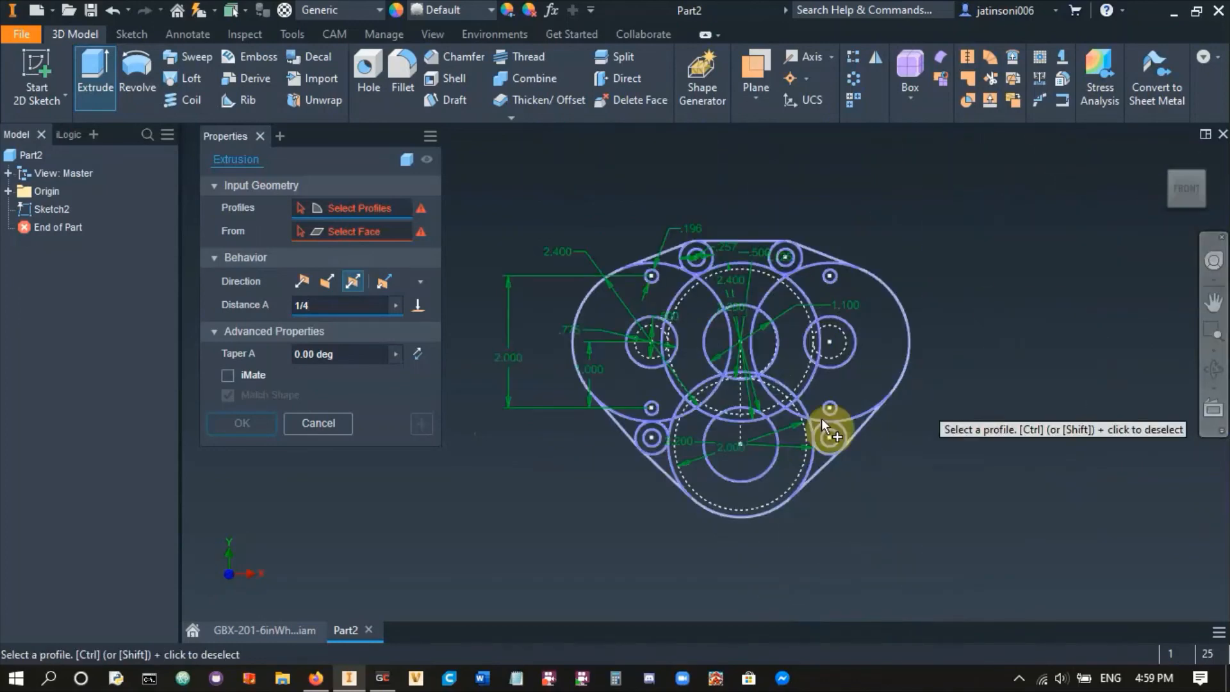
{"action": "scroll", "coordinate": [667, 432], "scroll_direction": "up", "scroll_amount": 5}
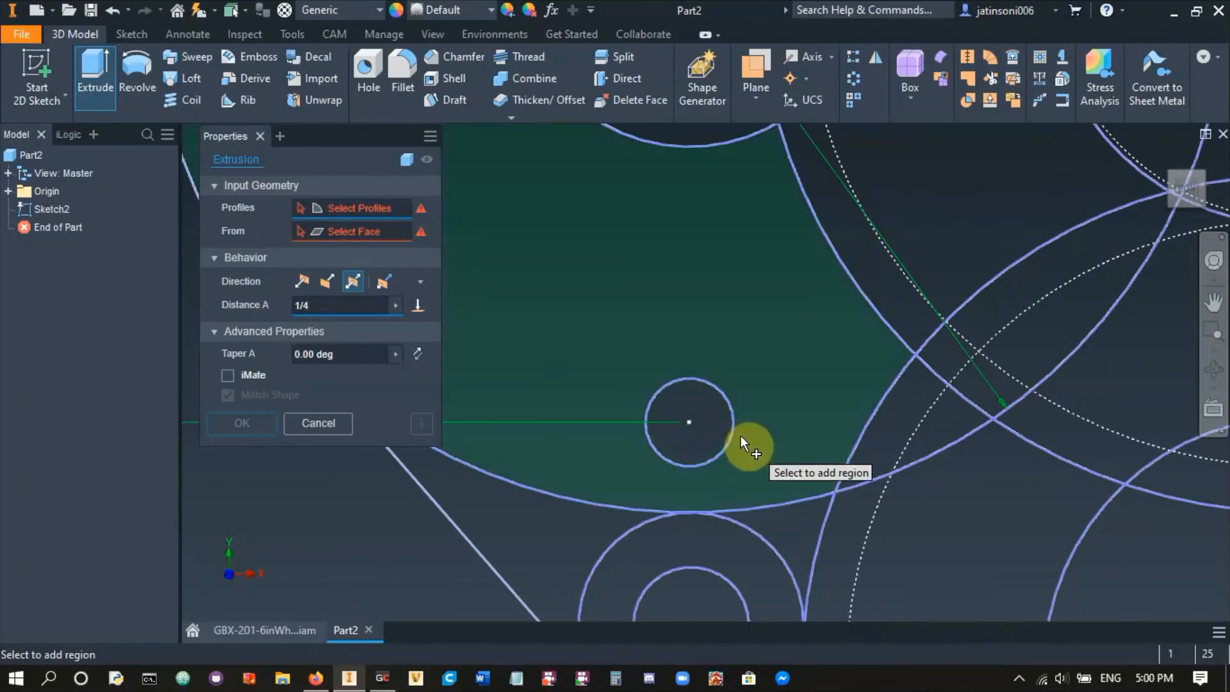
{"action": "left_click", "coordinate": [756, 417]}
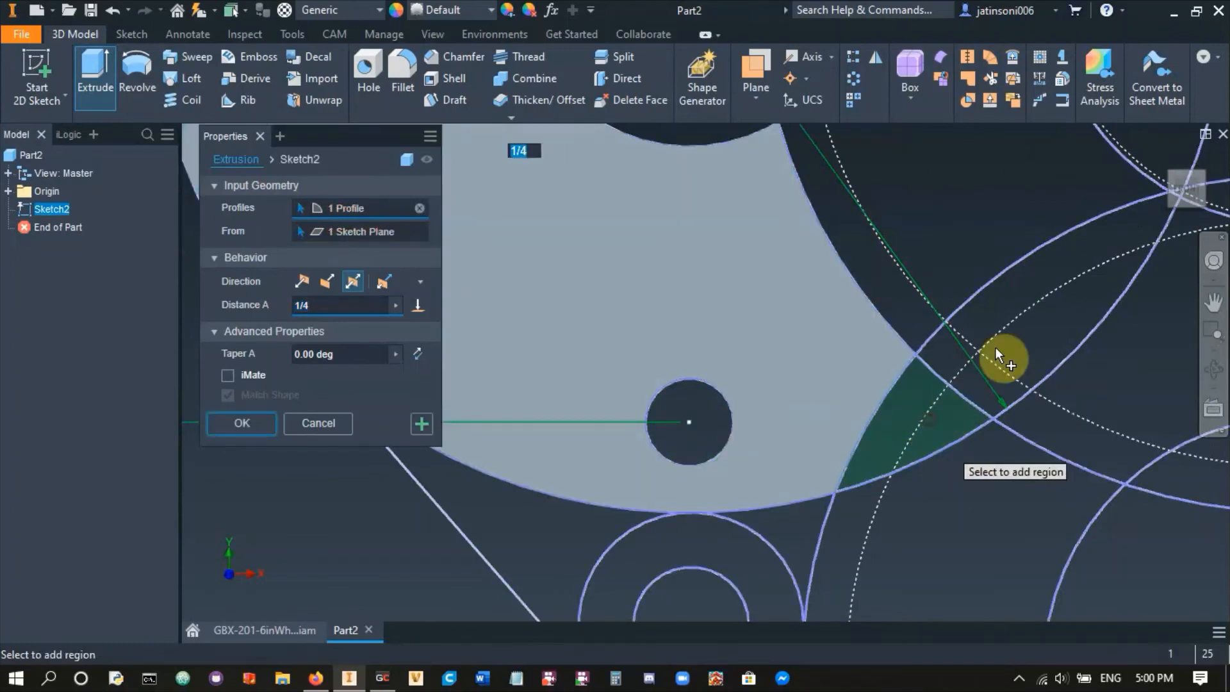
{"action": "left_click", "coordinate": [949, 389]}
{"action": "left_click", "coordinate": [1020, 307]}
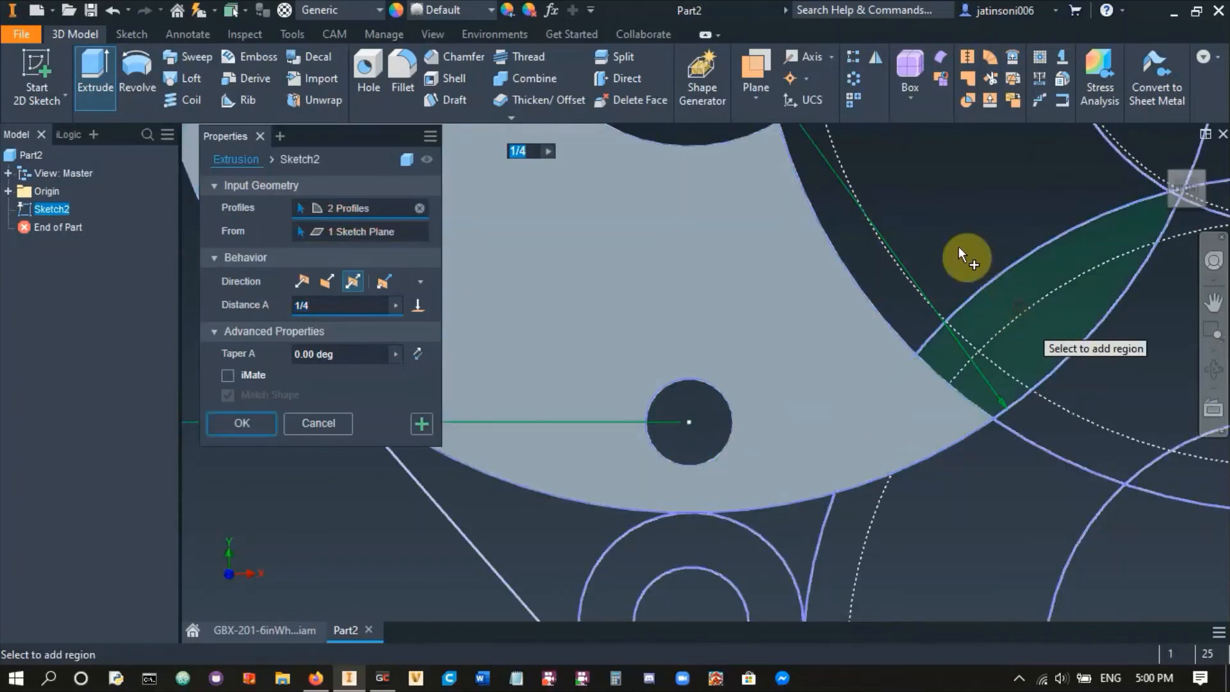
{"action": "left_click", "coordinate": [887, 257]}
- Add the lower-left standoff's outer ring and the gap regions around it to the extrusion profiles, leaving its hole out
{"action": "scroll", "coordinate": [769, 448], "scroll_direction": "down", "scroll_amount": 3}
{"action": "scroll", "coordinate": [737, 499], "scroll_direction": "up", "scroll_amount": 4}
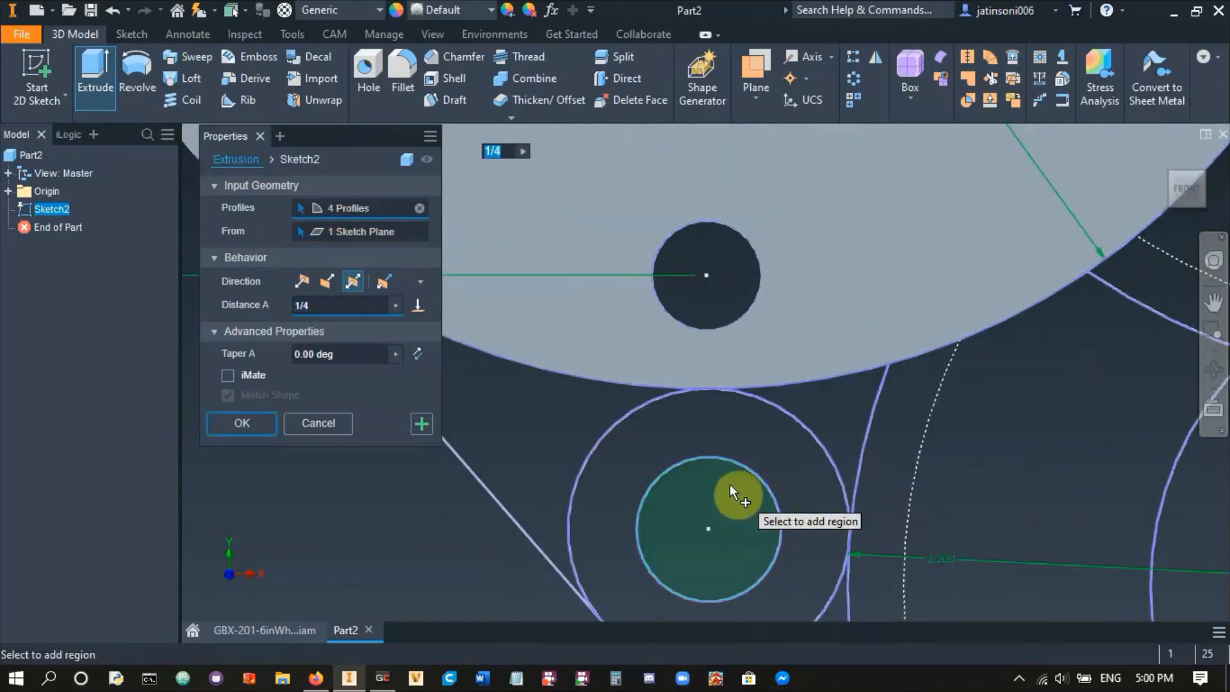
{"action": "left_click", "coordinate": [768, 446]}
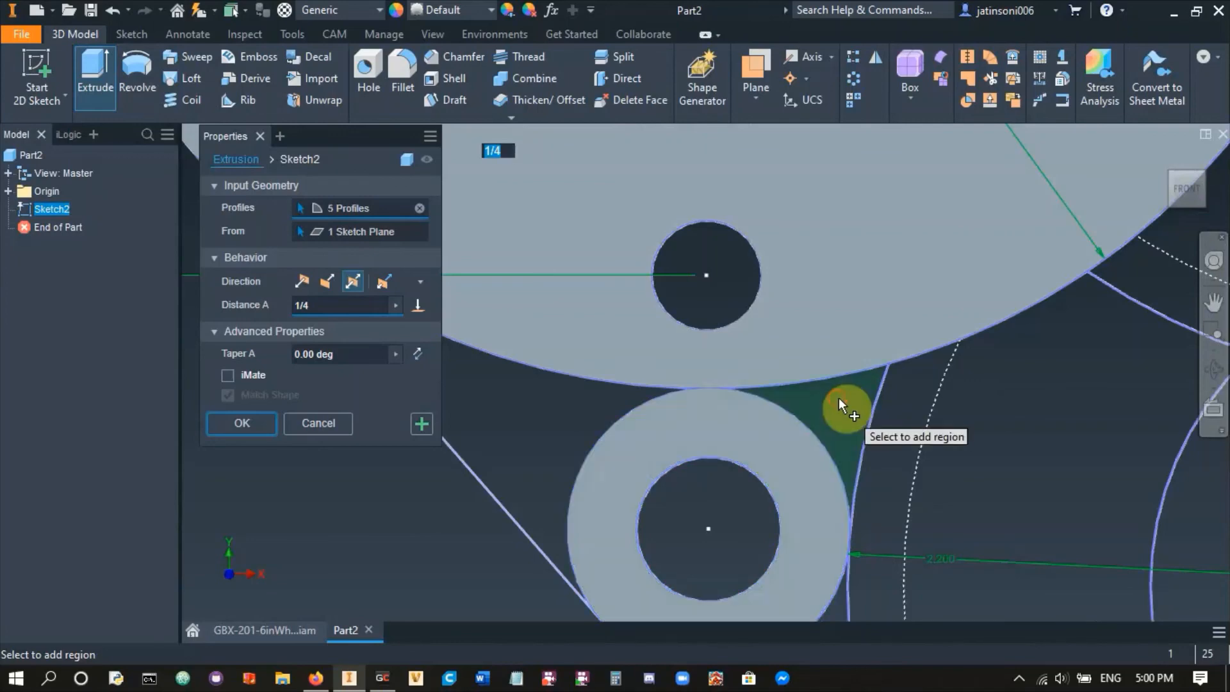
{"action": "left_click", "coordinate": [838, 402]}
{"action": "left_click", "coordinate": [576, 416]}
{"action": "scroll", "coordinate": [610, 439], "scroll_direction": "down", "scroll_amount": 3}
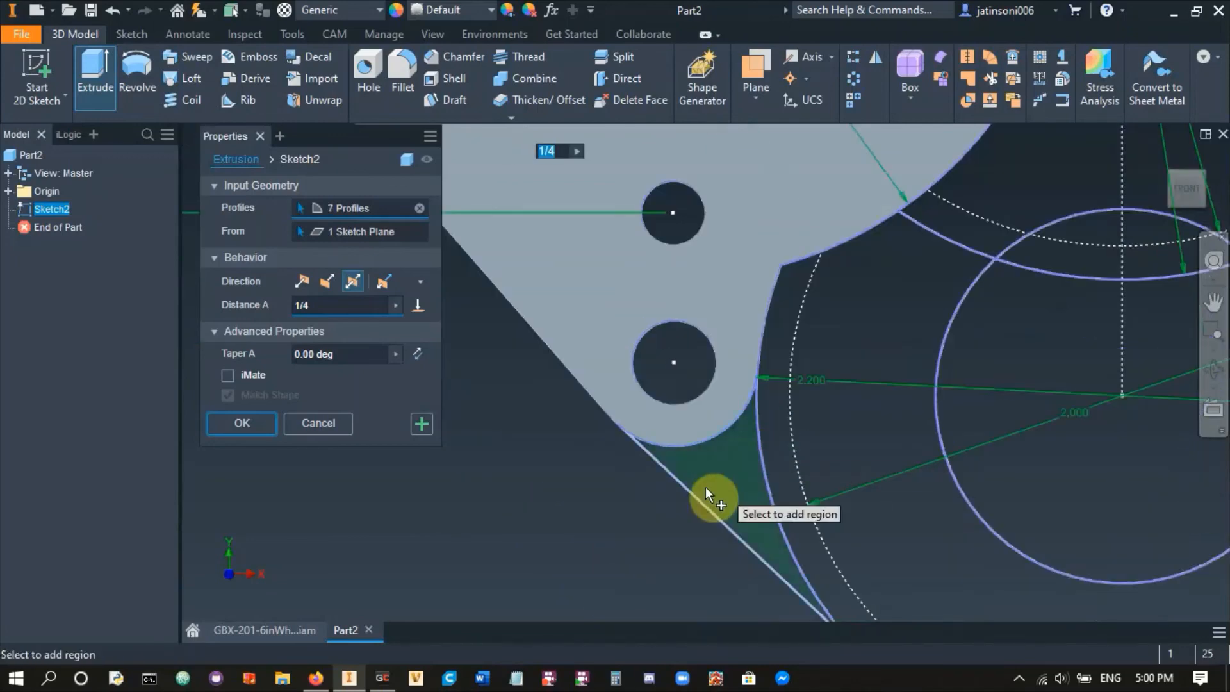
{"action": "left_click", "coordinate": [706, 488]}
- Add the lower gear's clearance ring and the center circle's lower and right overlap regions to the extrusion profiles, keeping the bores open
{"action": "left_click", "coordinate": [842, 450]}
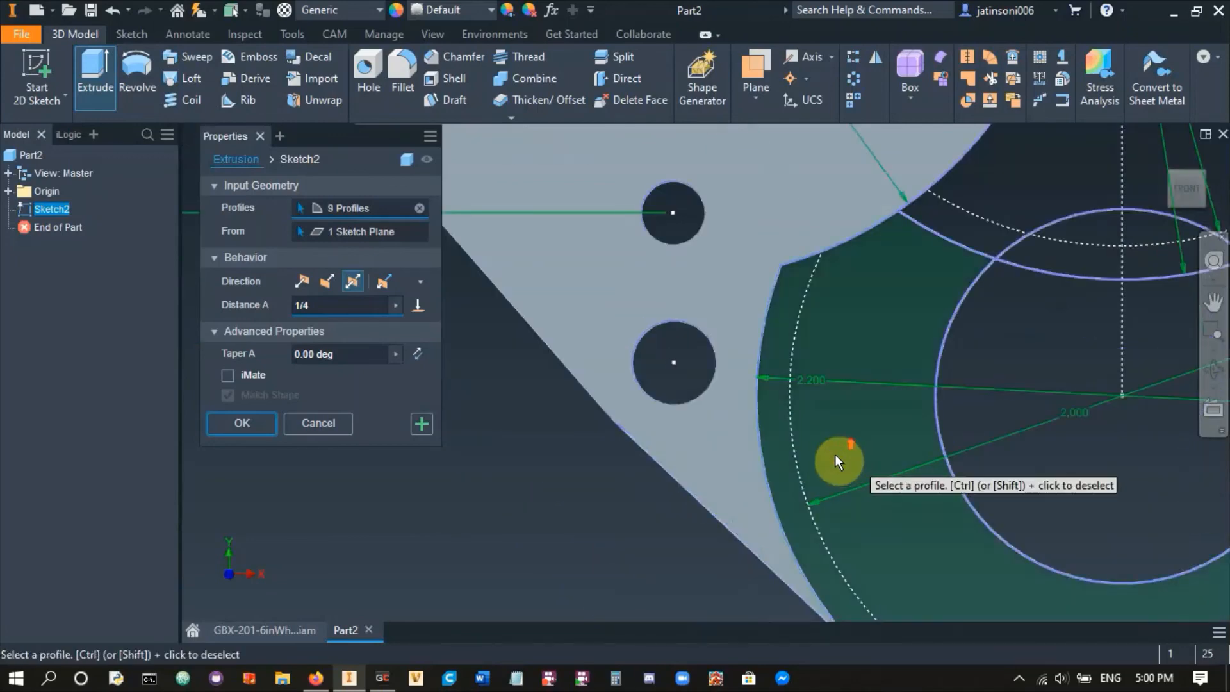
{"action": "scroll", "coordinate": [842, 451], "scroll_direction": "down", "scroll_amount": 3}
{"action": "scroll", "coordinate": [1025, 385], "scroll_direction": "up", "scroll_amount": 2}
{"action": "middle_click_drag", "start_coordinate": [1008, 389], "coordinate": [999, 550]}
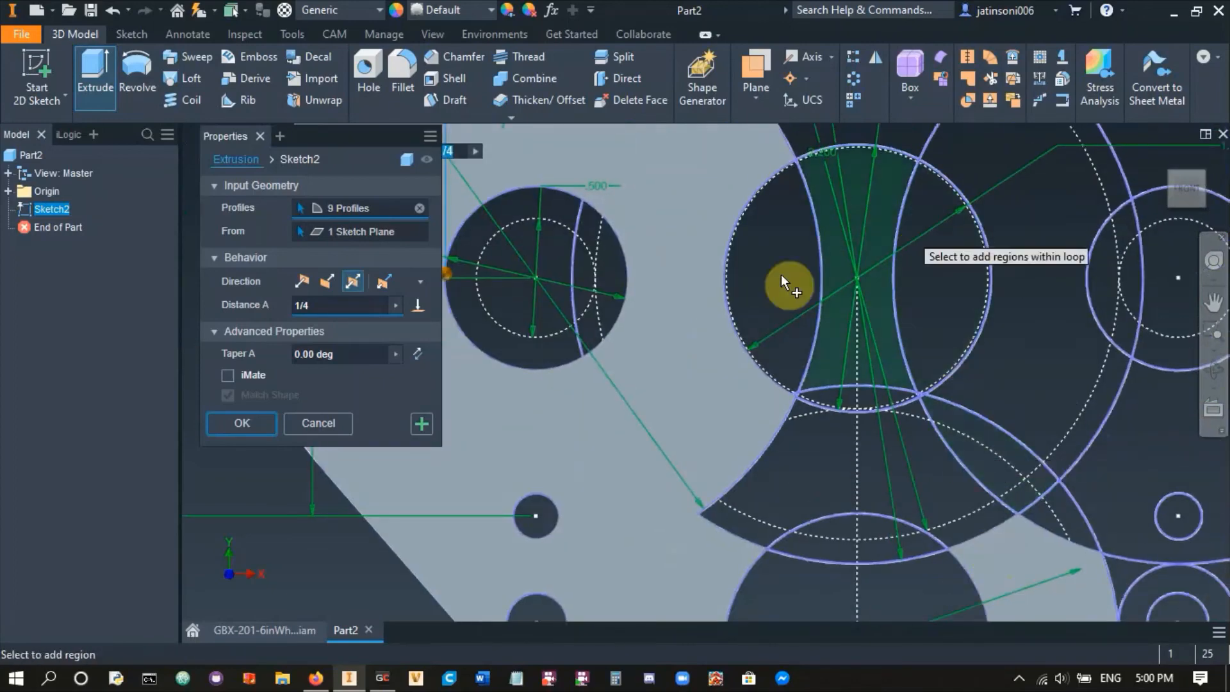
{"action": "left_click", "coordinate": [794, 479]}
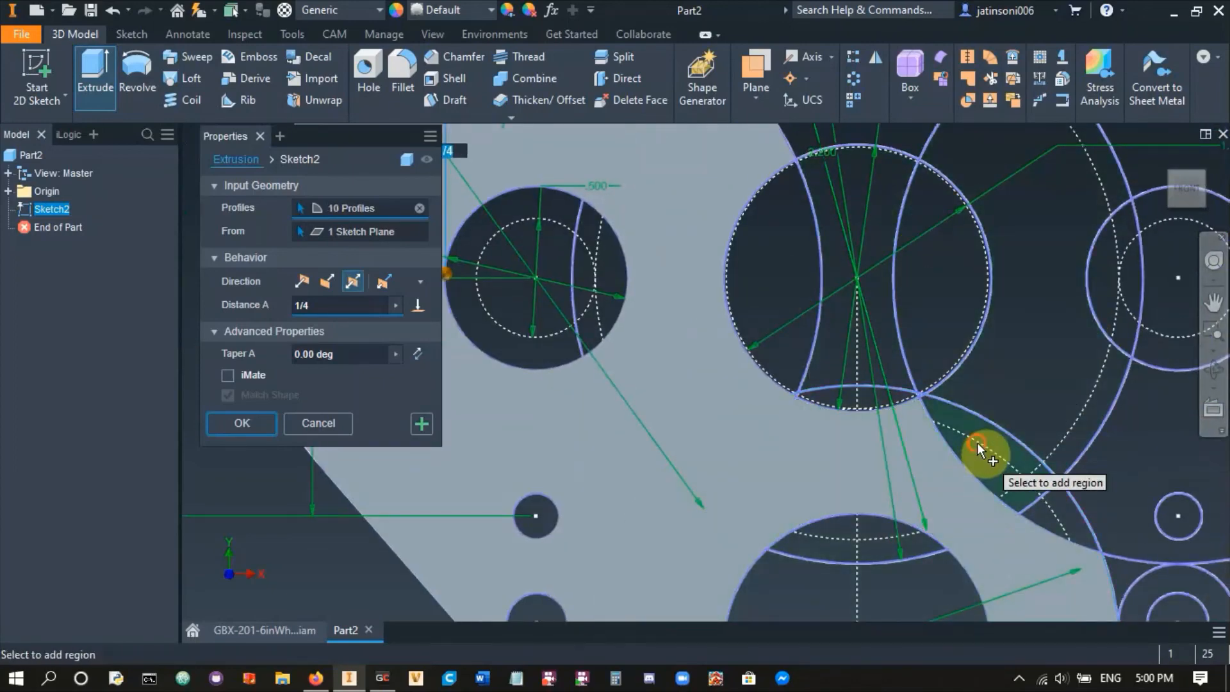
{"action": "left_click", "coordinate": [978, 447]}
{"action": "left_click", "coordinate": [1067, 505]}
{"action": "left_click", "coordinate": [1032, 387]}
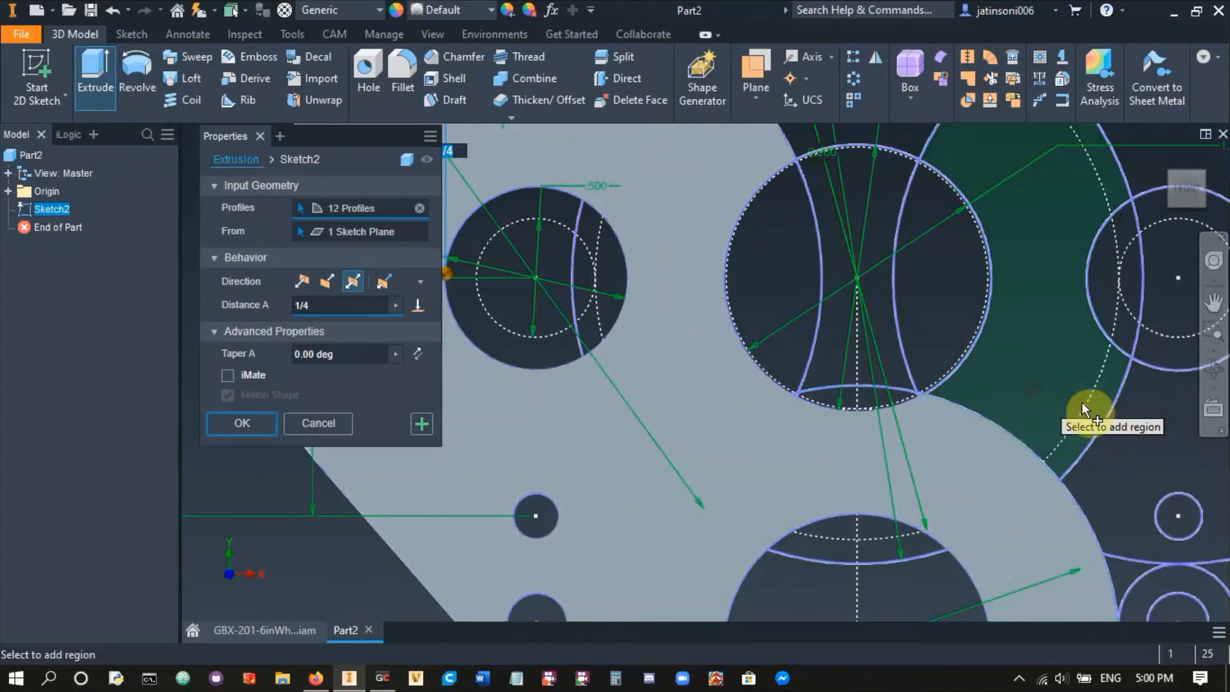
- Add the lower-right standoff's ring, the gaps around it and the right motor circle's main region to the extrusion profiles
{"action": "middle_click_drag", "start_coordinate": [1151, 443], "coordinate": [769, 164]}
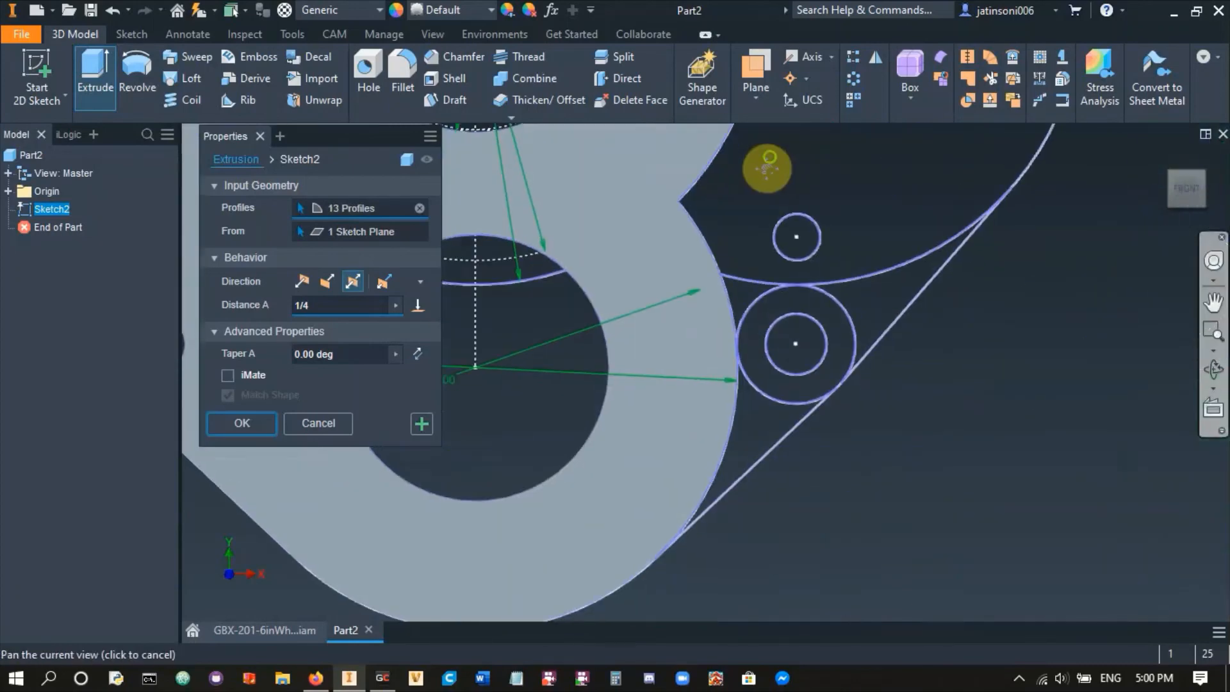
{"action": "left_click", "coordinate": [750, 294]}
{"action": "left_click", "coordinate": [830, 307]}
{"action": "left_click", "coordinate": [881, 298]}
{"action": "left_click", "coordinate": [761, 424]}
{"action": "left_click", "coordinate": [877, 237]}
- Add the center circle's upper region and the small sliver beneath the upper-left standoff to the extrusion profiles
{"action": "scroll", "coordinate": [866, 257], "scroll_direction": "down", "scroll_amount": 4}
{"action": "middle_click_drag", "start_coordinate": [864, 273], "coordinate": [895, 417]}
{"action": "scroll", "coordinate": [667, 338], "scroll_direction": "up", "scroll_amount": 5}
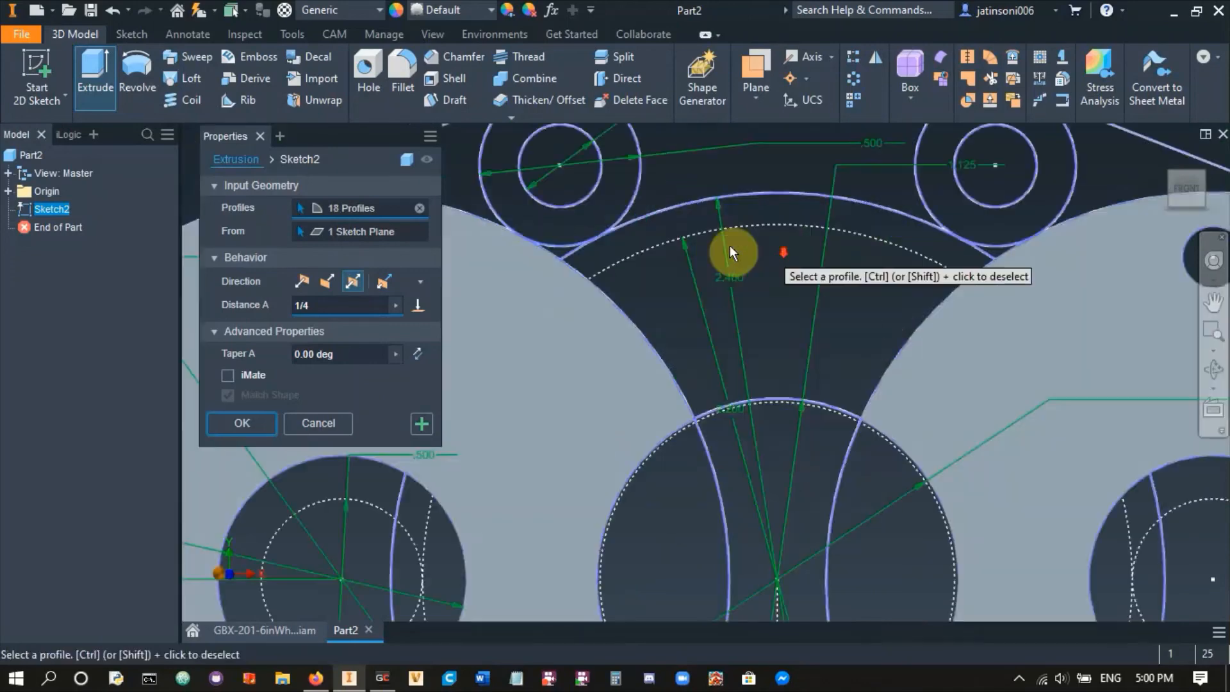
{"action": "left_click", "coordinate": [558, 253]}
{"action": "scroll", "coordinate": [580, 244], "scroll_direction": "up", "scroll_amount": 5}
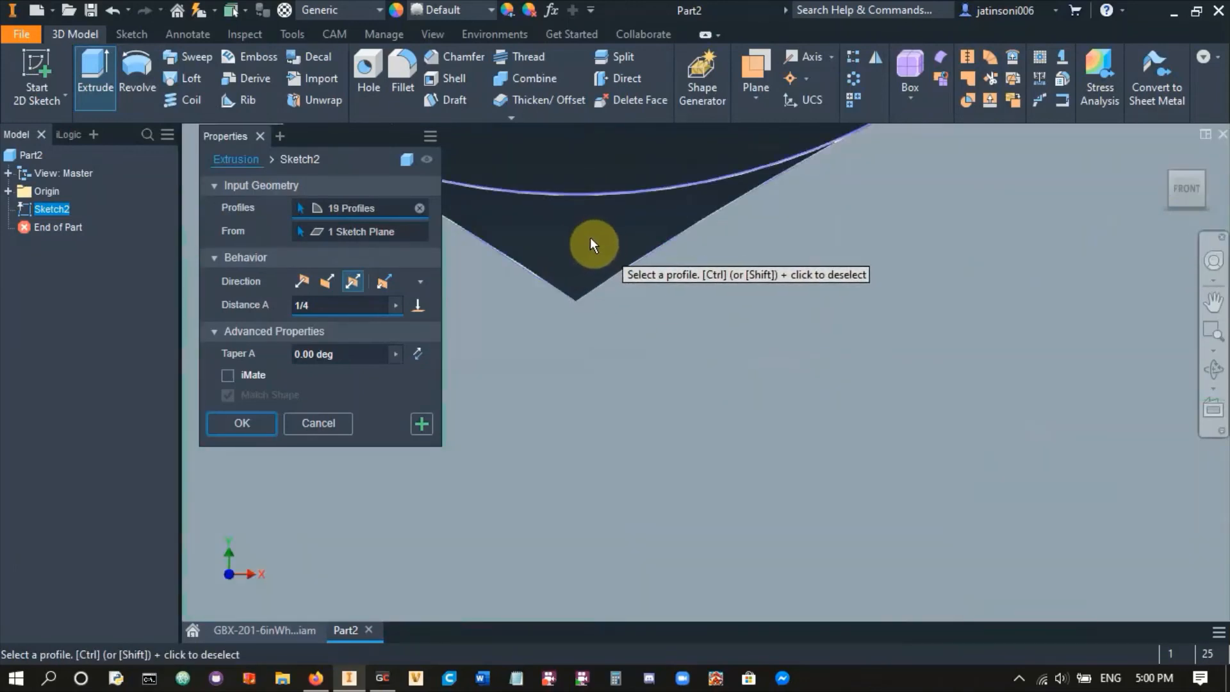
{"action": "left_click", "coordinate": [582, 225]}
- Add the upper-left standoff's ring, the gap on its outer side and the region between the upper standoffs to the extrusion profiles
{"action": "scroll", "coordinate": [583, 234], "scroll_direction": "down", "scroll_amount": 9}
{"action": "middle_click_drag", "start_coordinate": [591, 245], "coordinate": [665, 356]}
{"action": "scroll", "coordinate": [609, 314], "scroll_direction": "up", "scroll_amount": 8}
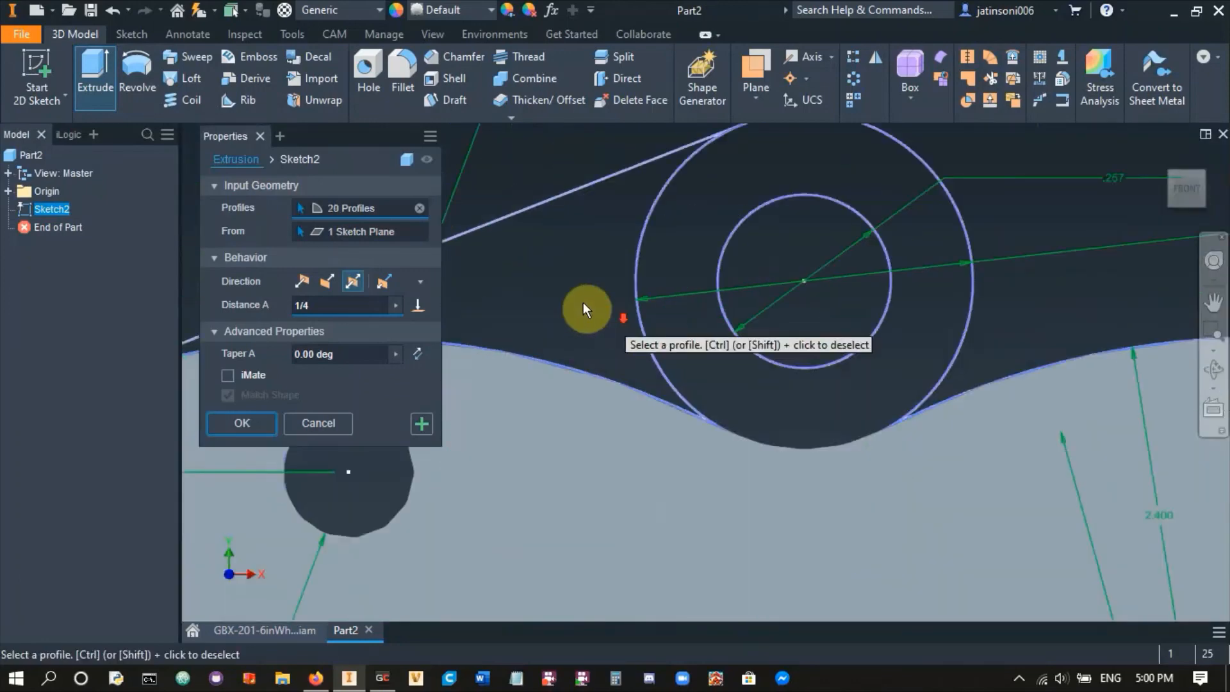
{"action": "left_click", "coordinate": [617, 313]}
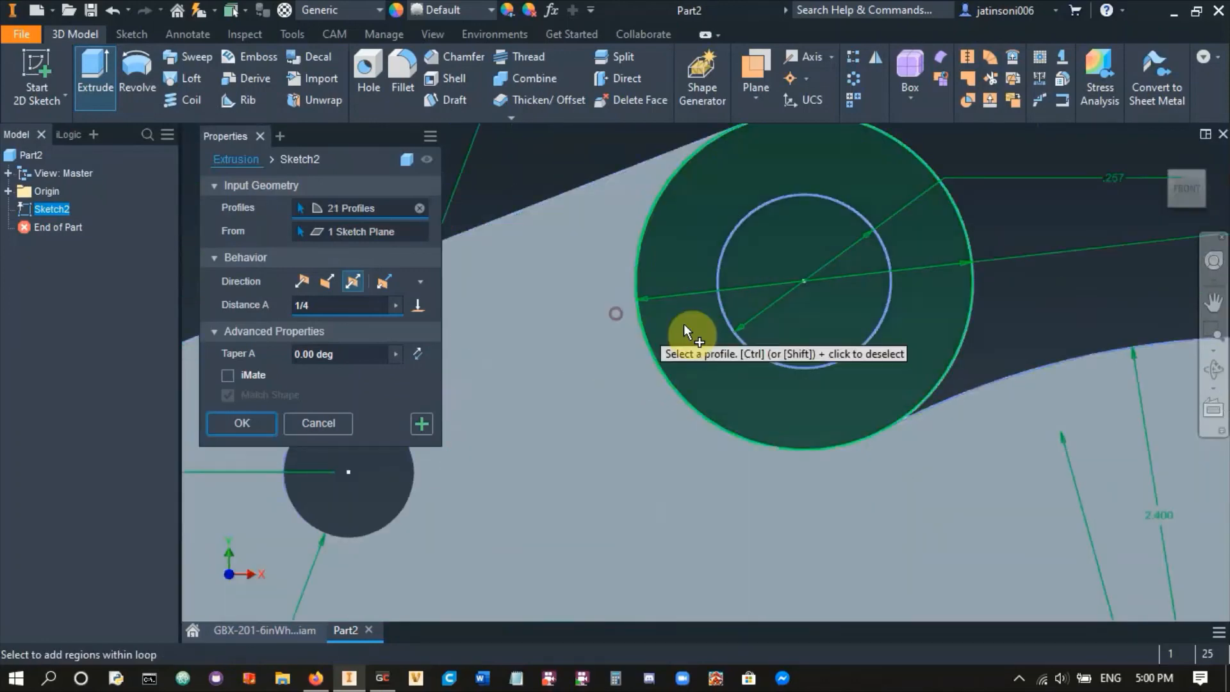
{"action": "left_click", "coordinate": [942, 307]}
{"action": "left_click", "coordinate": [1018, 308]}
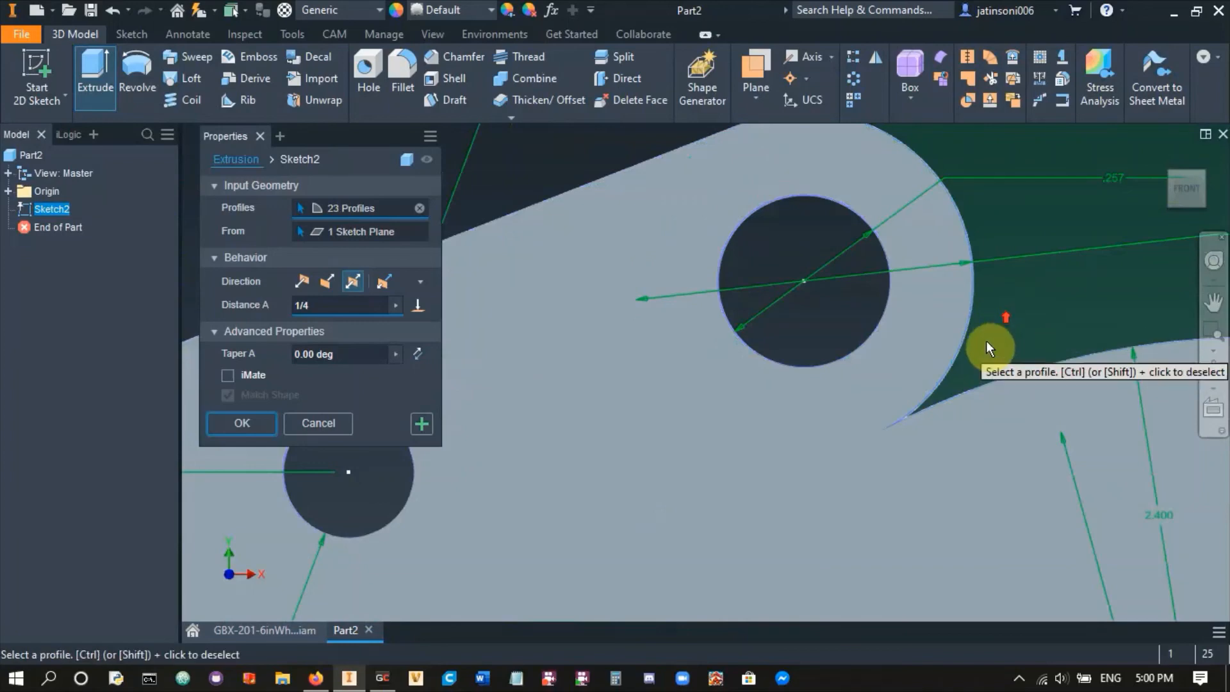
- Add the upper-right standoff's ring, its outer gap and the sliver beneath it to the profiles, and complete the 1/4 in extrusion
{"action": "scroll", "coordinate": [961, 342], "scroll_direction": "down", "scroll_amount": 5}
{"action": "scroll", "coordinate": [807, 311], "scroll_direction": "up", "scroll_amount": 4}
{"action": "scroll", "coordinate": [845, 305], "scroll_direction": "up", "scroll_amount": 3}
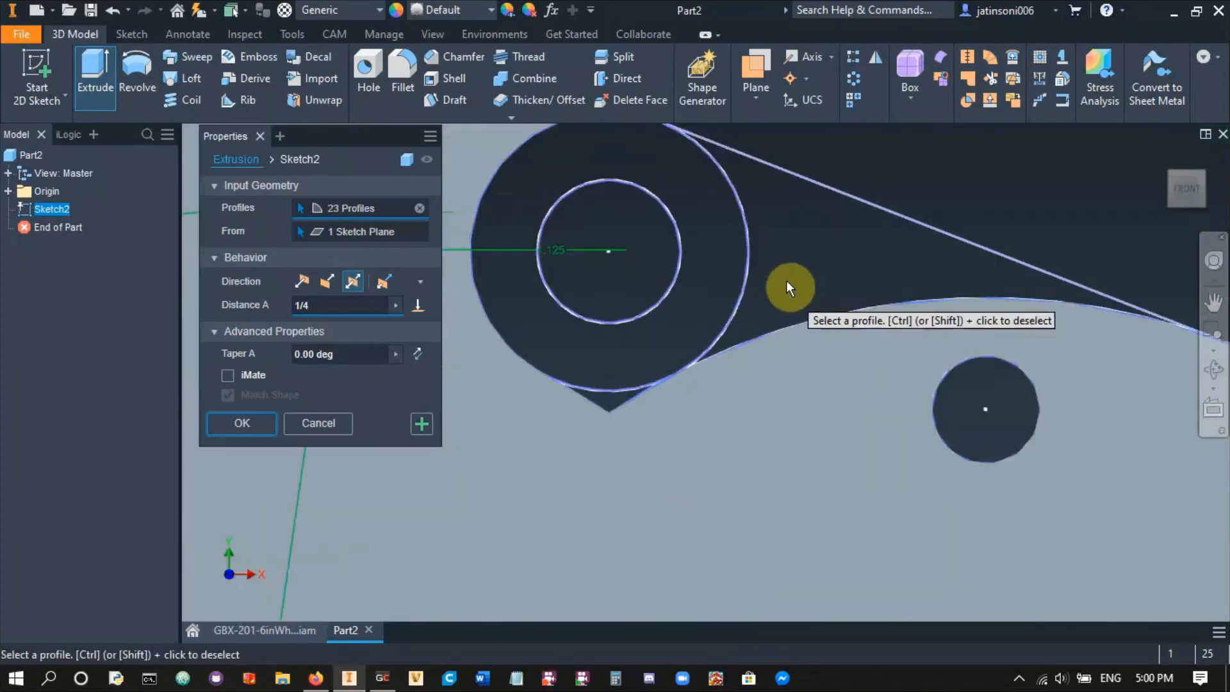
{"action": "left_click", "coordinate": [720, 238]}
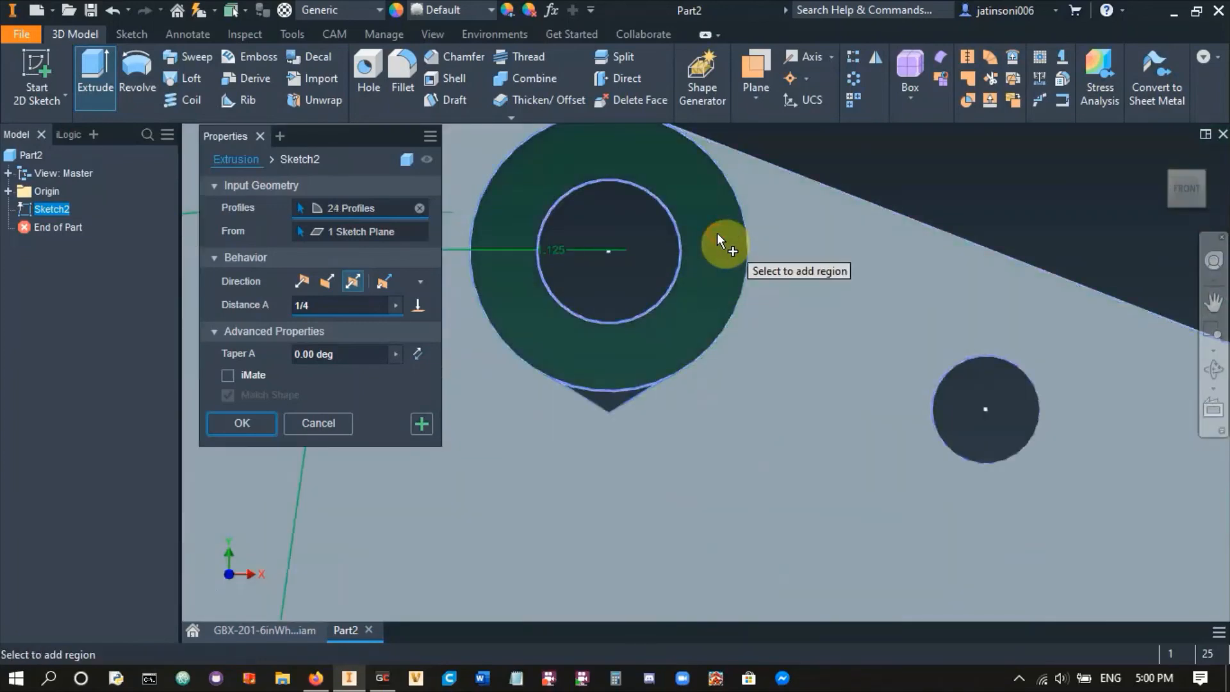
{"action": "scroll", "coordinate": [616, 417], "scroll_direction": "up", "scroll_amount": 3}
{"action": "left_click", "coordinate": [611, 420]}
{"action": "left_click", "coordinate": [619, 410]}
{"action": "scroll", "coordinate": [619, 413], "scroll_direction": "down", "scroll_amount": 8}
{"action": "middle_click_drag", "start_coordinate": [654, 378], "coordinate": [722, 308]}
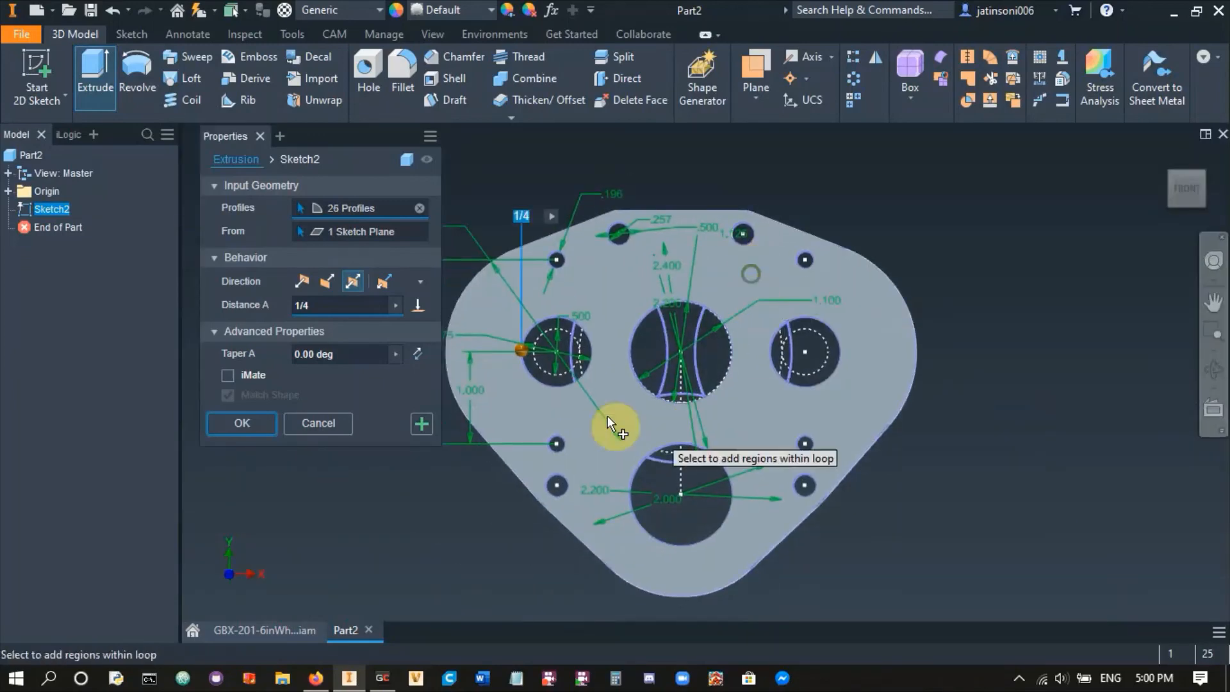
{"action": "left_click", "coordinate": [255, 423]}
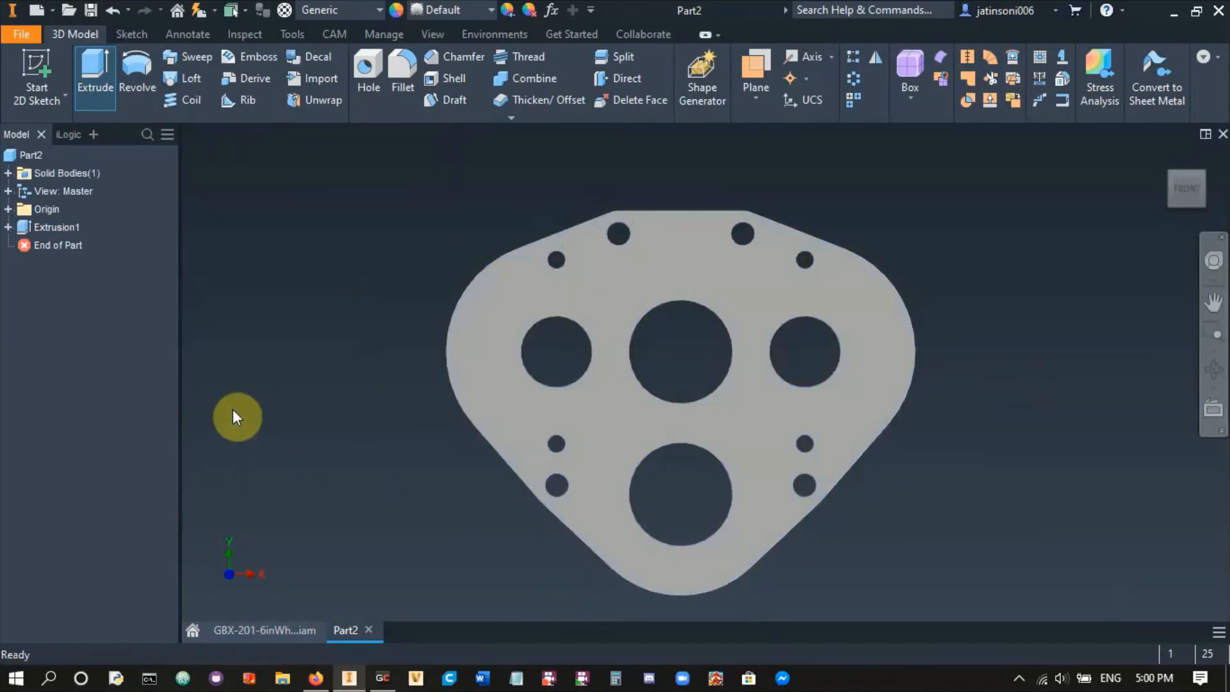
- Assign the Aluminum 6061 material from the Autodesk Material Library to the gearbox plate
{"action": "middle_click_drag", "start_coordinate": [938, 532], "coordinate": [901, 552], "text": "shift"}
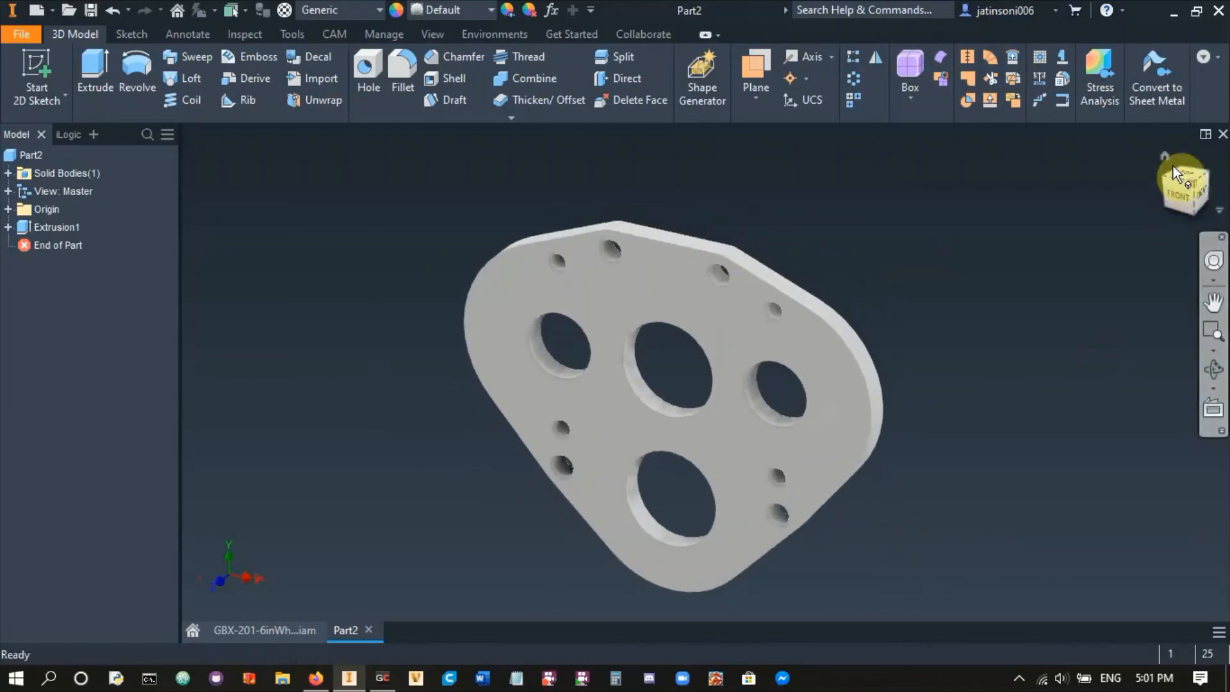
{"action": "left_click_drag", "start_coordinate": [1167, 160], "coordinate": [1109, 199]}
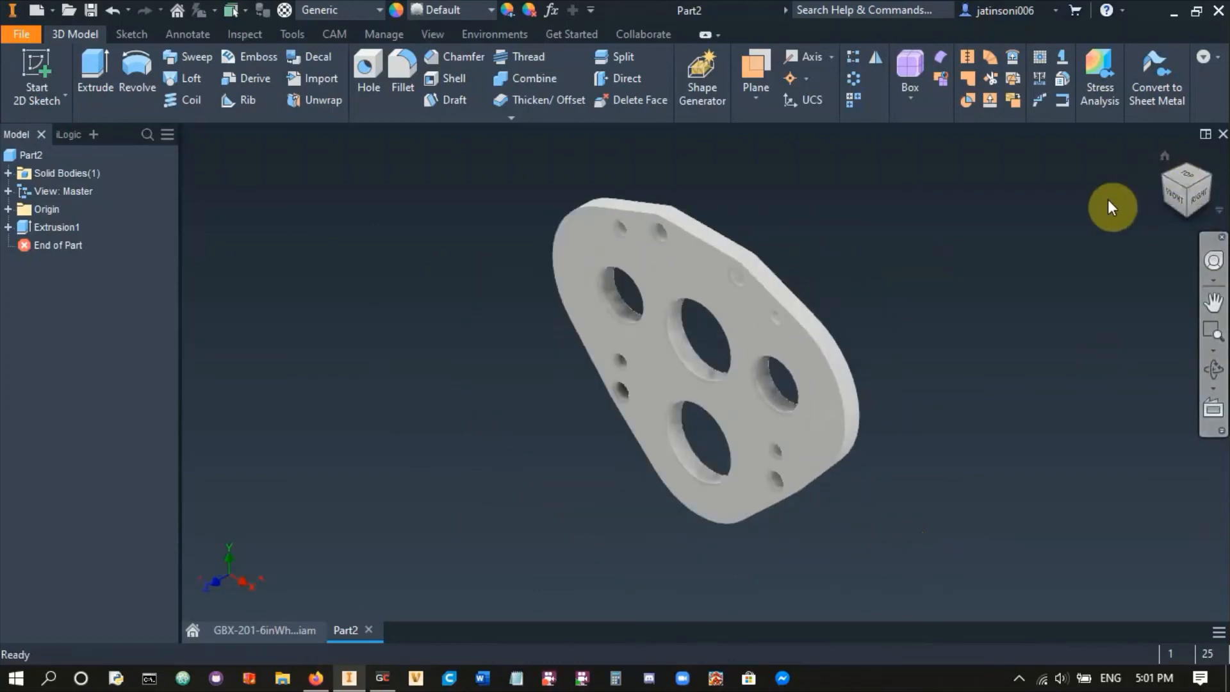
{"action": "left_click", "coordinate": [314, 9]}
{"action": "scroll", "coordinate": [383, 186], "scroll_direction": "up", "scroll_amount": 3}
{"action": "scroll", "coordinate": [382, 185], "scroll_direction": "up", "scroll_amount": 20}
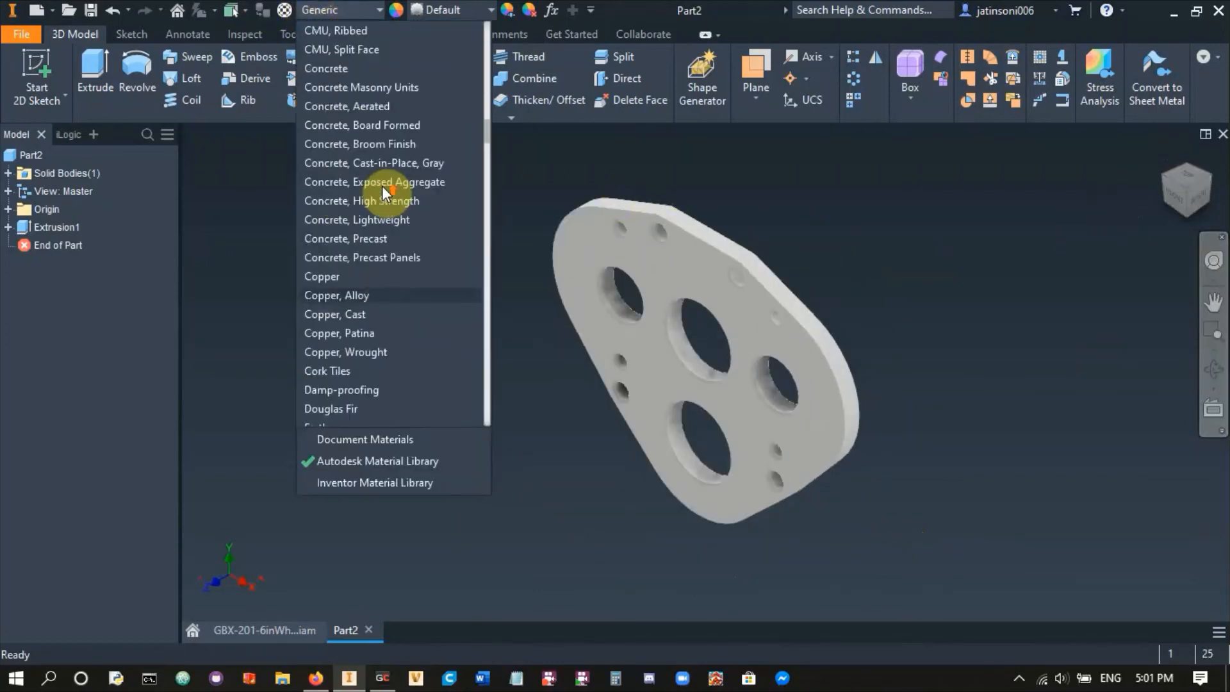
{"action": "scroll", "coordinate": [379, 186], "scroll_direction": "up", "scroll_amount": 8}
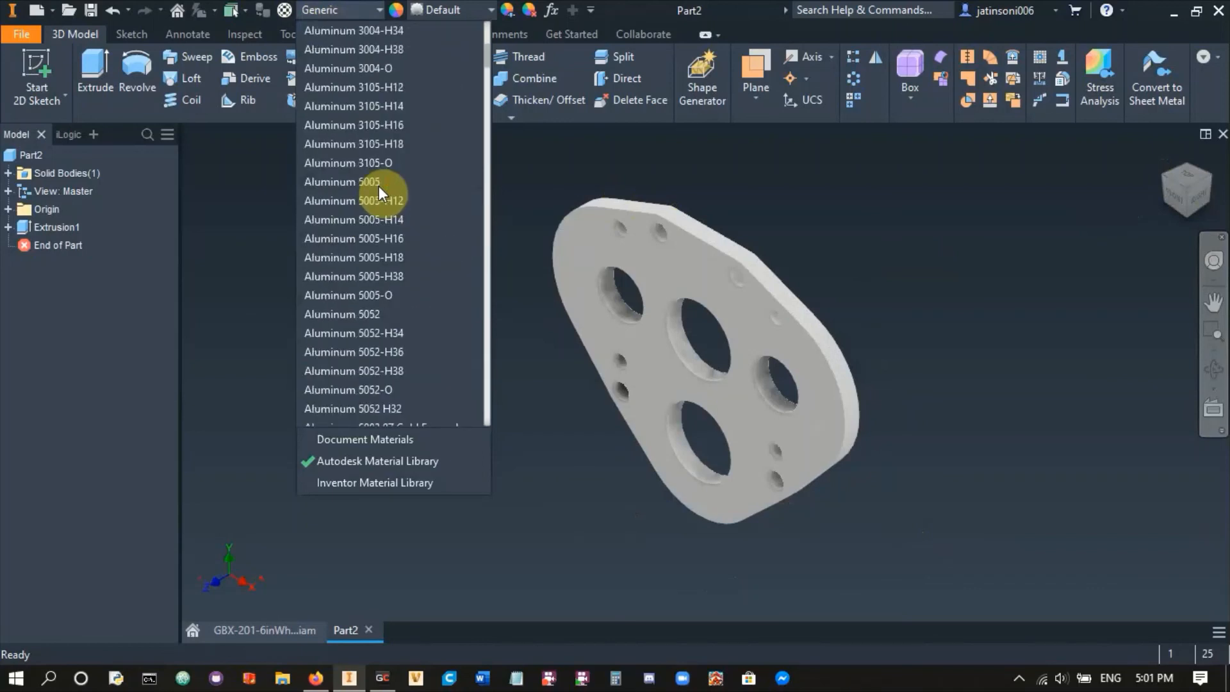
{"action": "scroll", "coordinate": [379, 186], "scroll_direction": "down", "scroll_amount": 11}
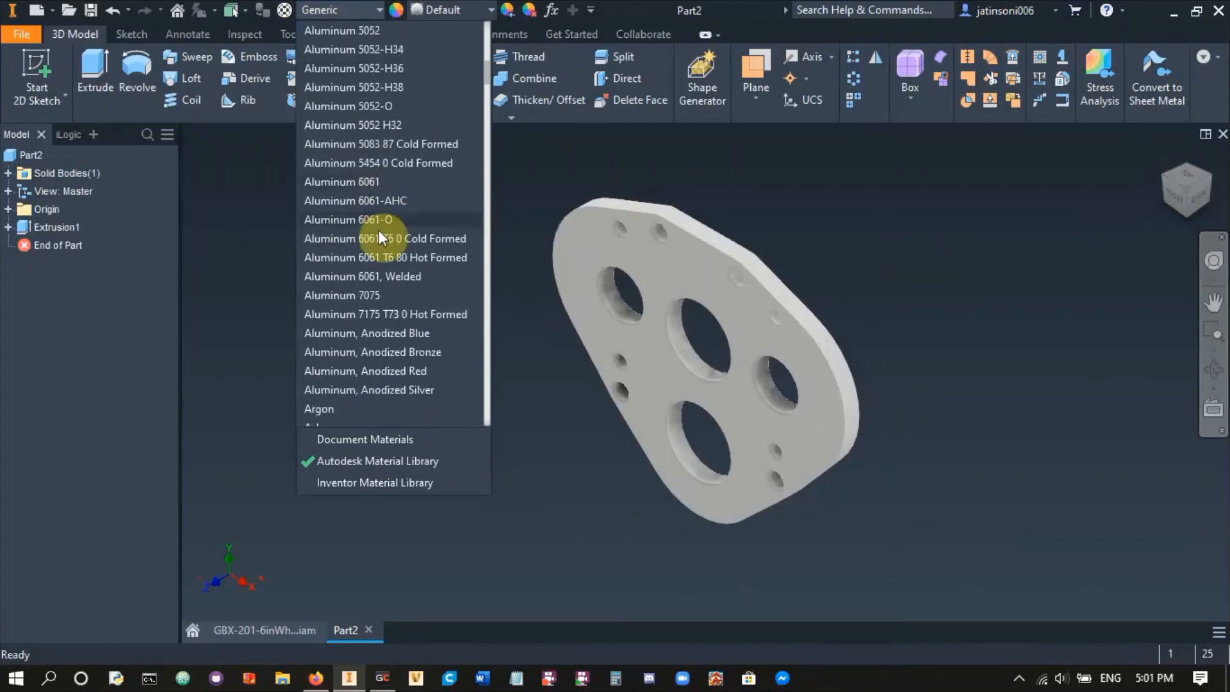
{"action": "left_click", "coordinate": [364, 184]}
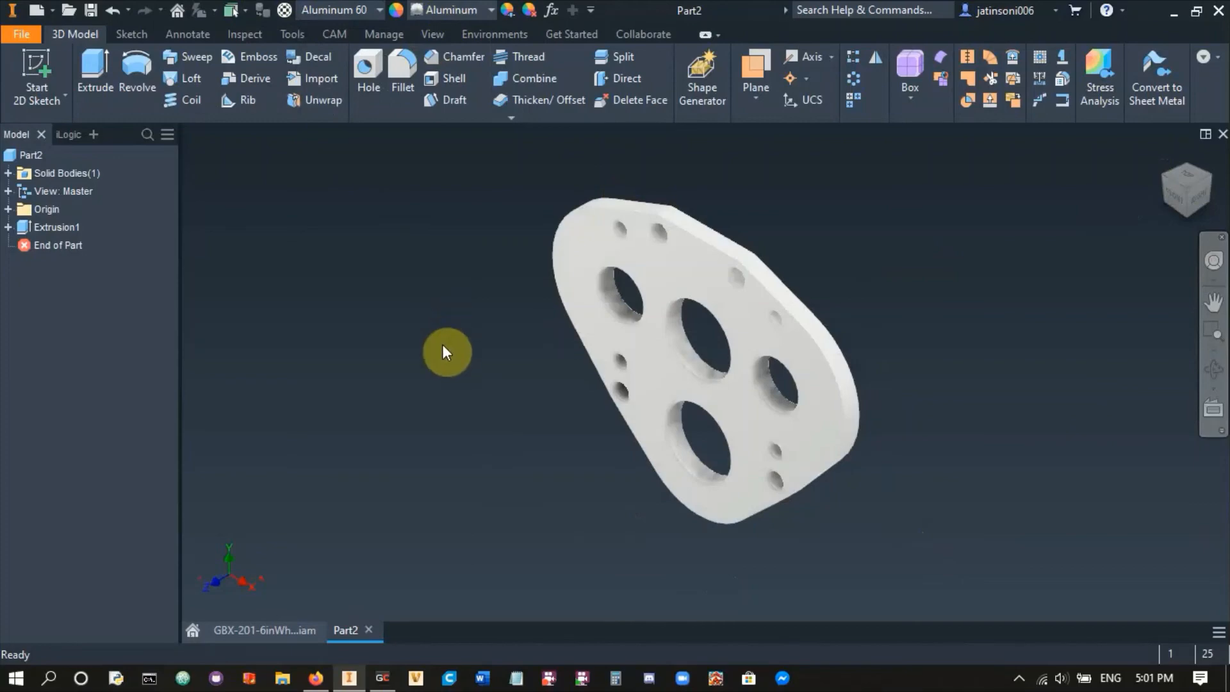
- Open the save dialog for the gearbox plate part and dismiss it without saving
{"action": "key", "text": "ctrl+s"}
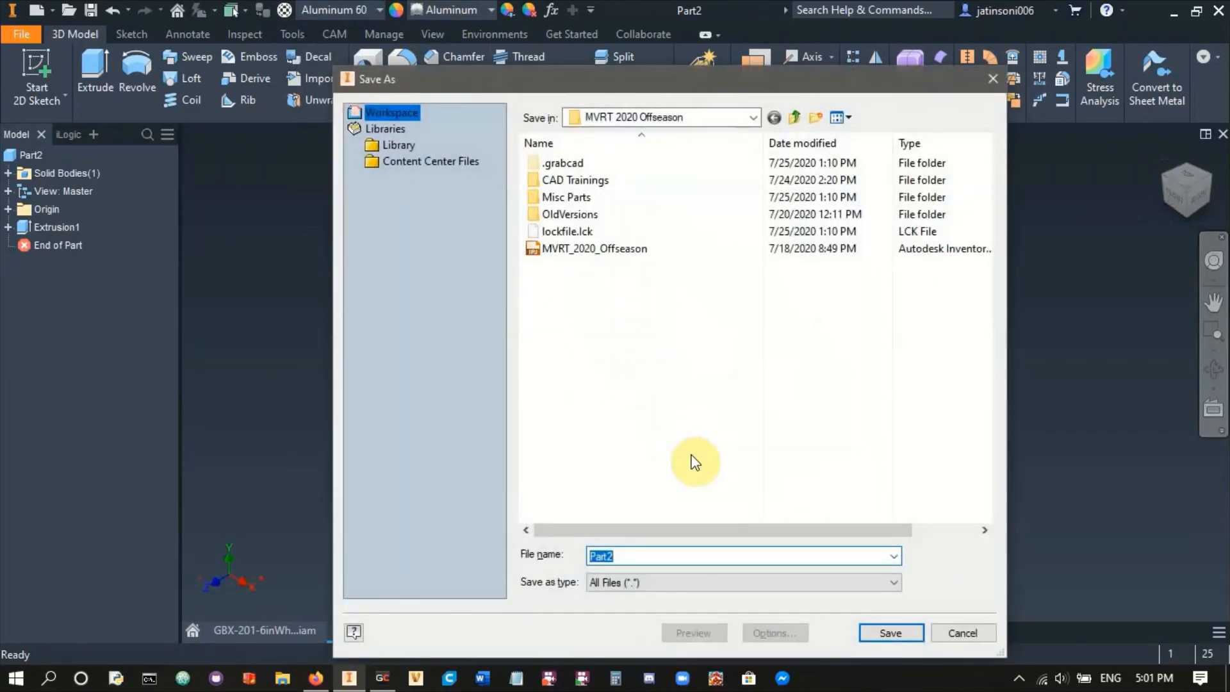
{"action": "left_click", "coordinate": [947, 628]}
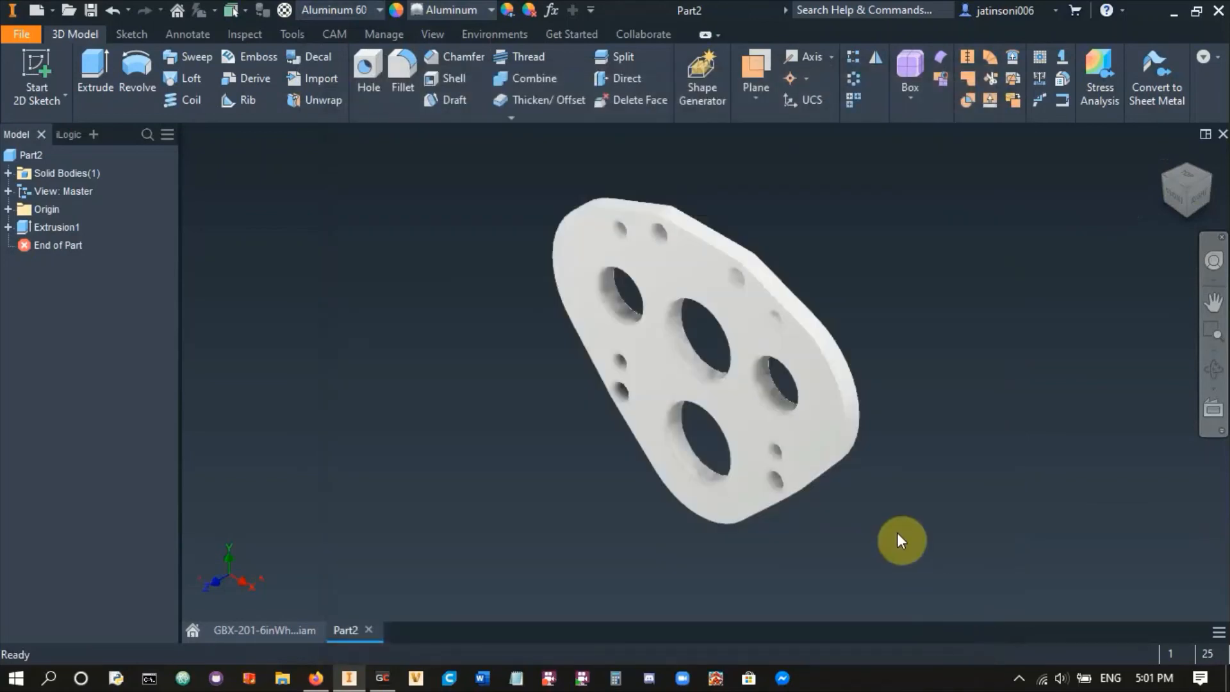